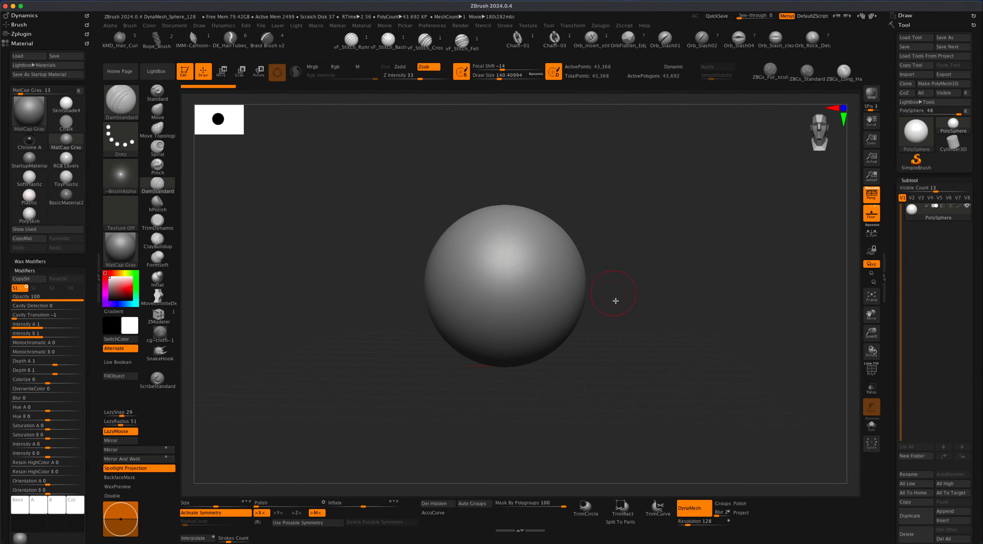
# Load the DynaMesh_Sphere_128 project as the starting sphere
pyautogui.keyDown('alt'); pyautogui.moveTo(626, 321); pyautogui.dragTo(625, 305); pyautogui.keyUp('alt')
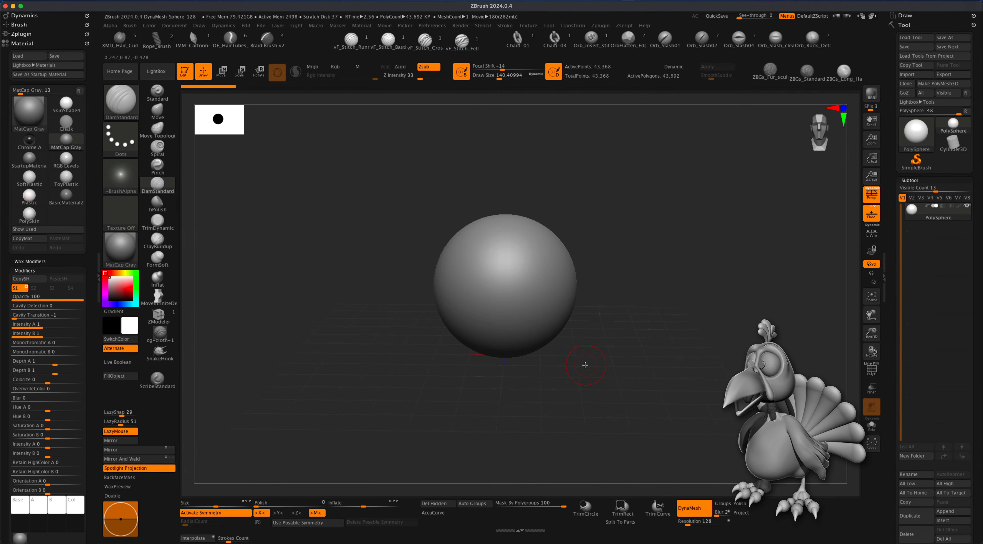
pyautogui.keyDown('alt'); pyautogui.moveTo(585, 365); pyautogui.dragTo(586, 345); pyautogui.keyUp('alt')
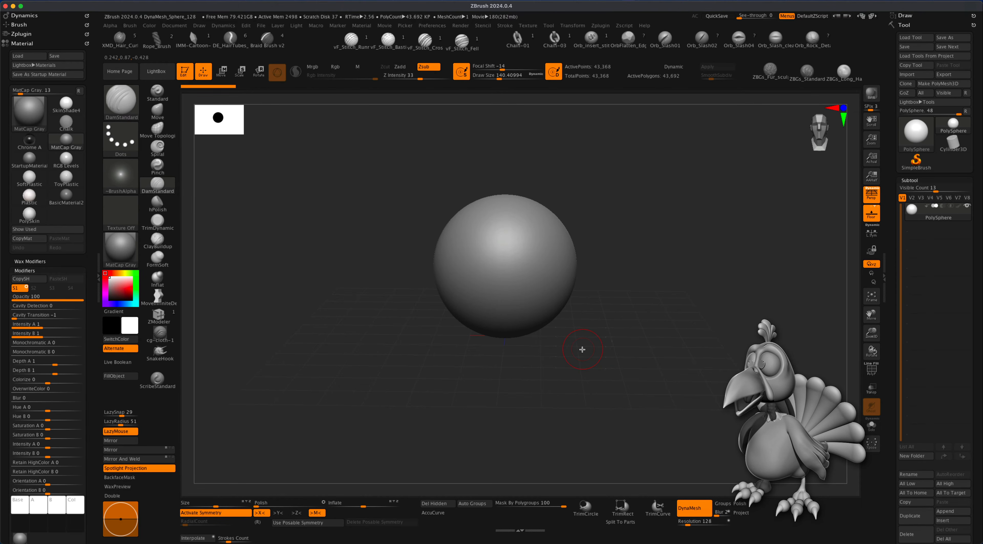
pyautogui.keyDown('alt'); pyautogui.moveTo(617, 350); pyautogui.dragTo(623, 361); pyautogui.keyUp('alt')
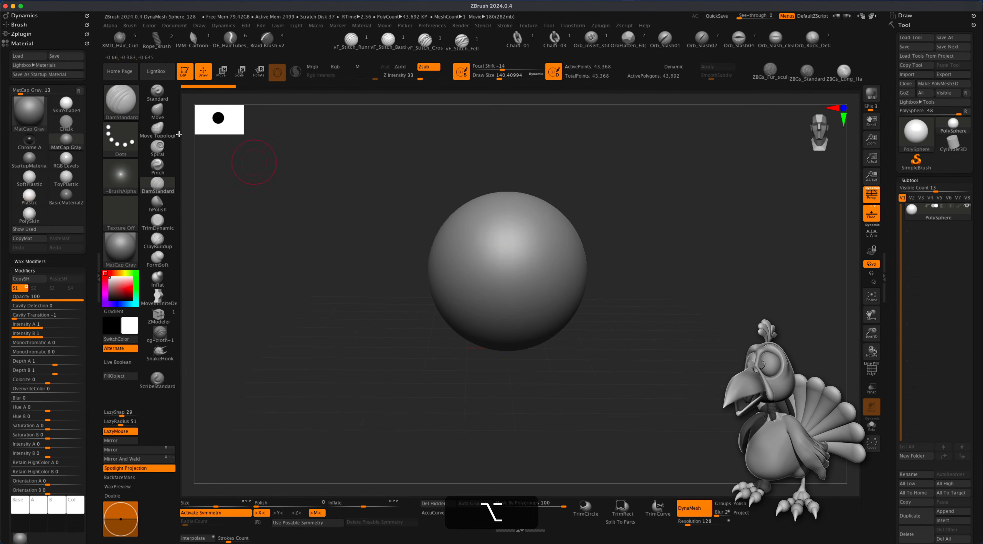
pyautogui.click(149, 75)
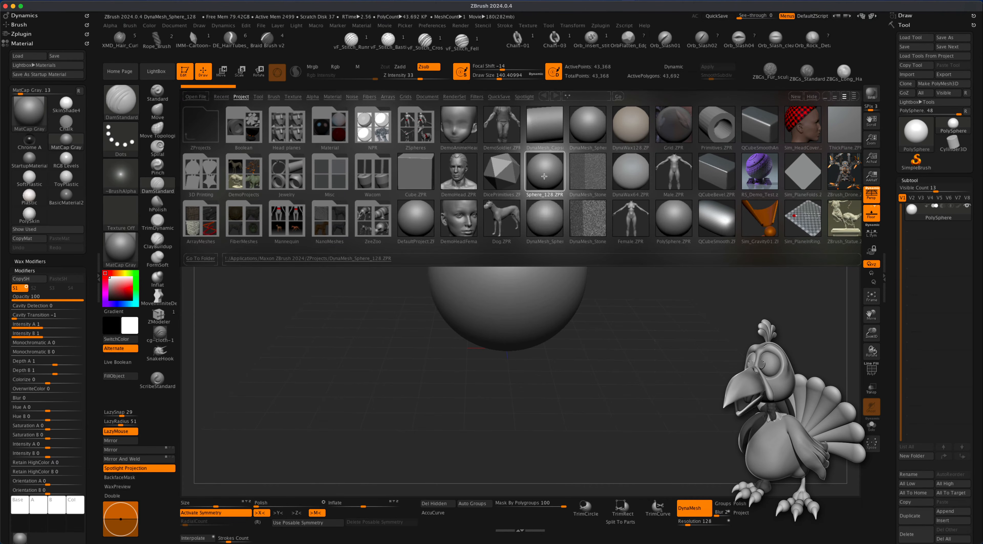
pyautogui.click(521, 195)
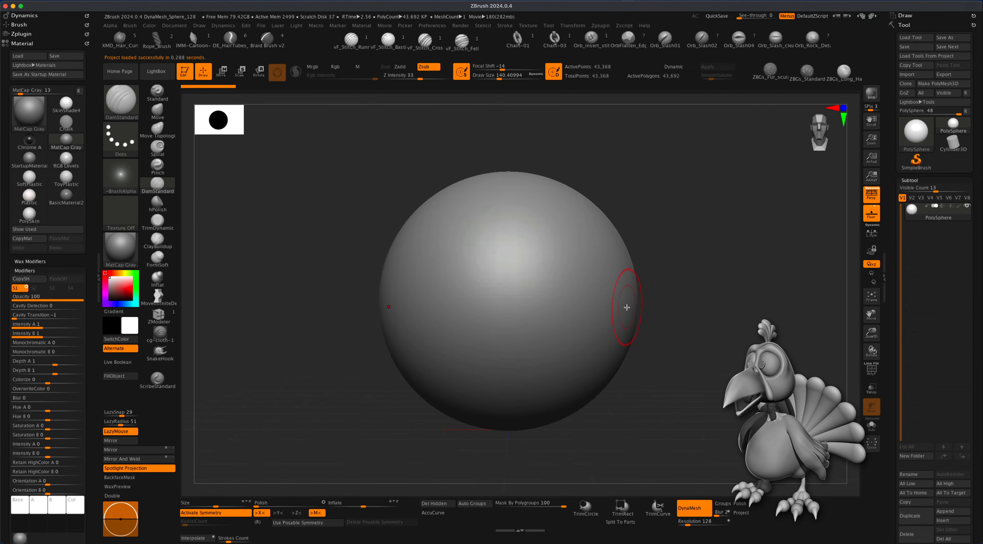
pyautogui.keyDown('alt'); pyautogui.moveTo(682, 291); pyautogui.dragTo(670, 281); pyautogui.keyUp('alt')
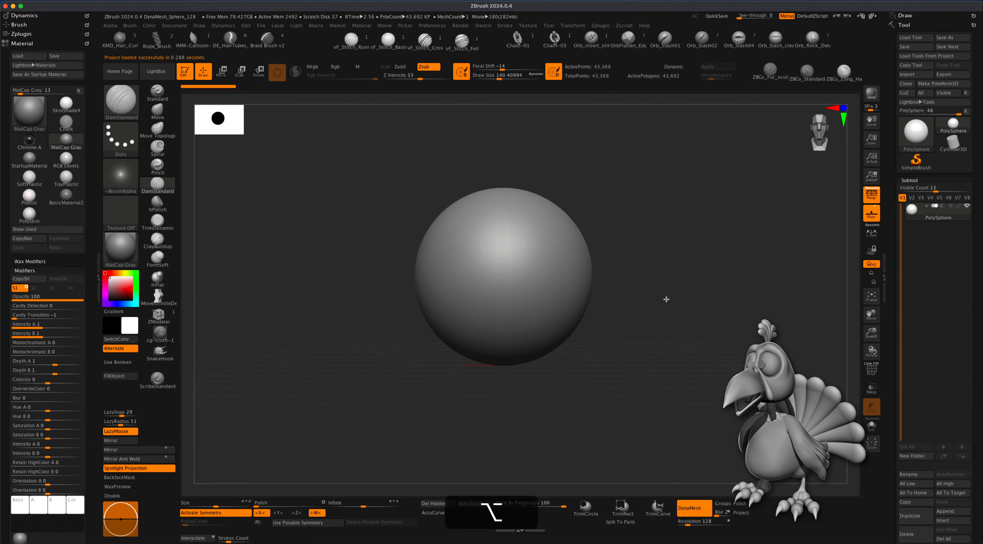
# Set up the Move brush with a draw size of about 430, keep X symmetry on and turn perspective off
pyautogui.click(158, 112)
pyautogui.press('s')
pyautogui.moveTo(321, 285); pyautogui.dragTo(341, 286)
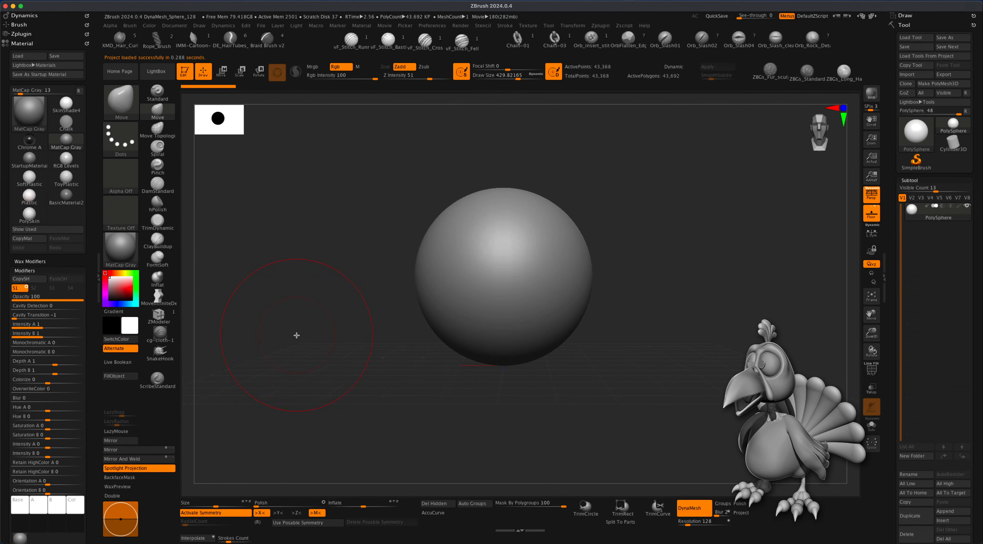
pyautogui.press('x')
pyautogui.press('x')
pyautogui.click(871, 194)
pyautogui.press('shift')
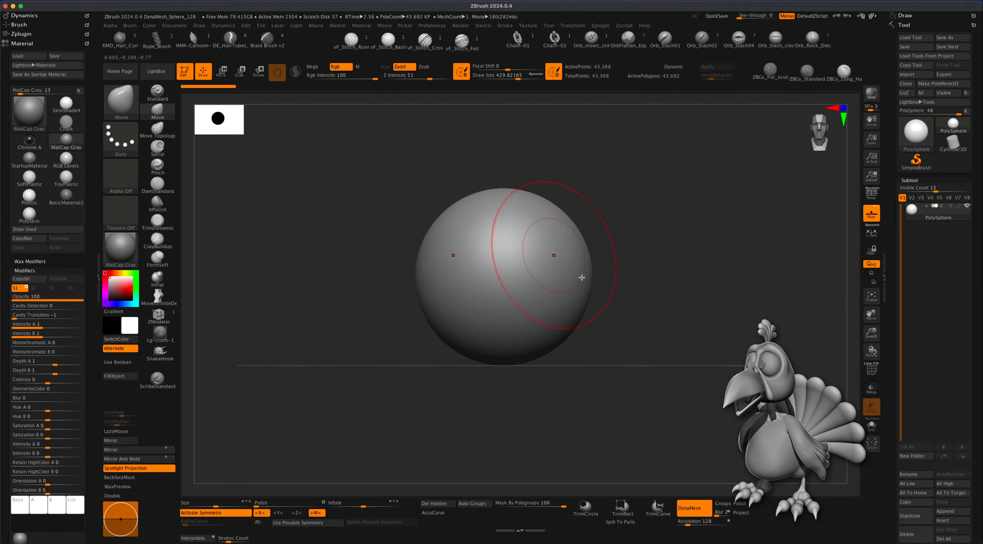
# With a Move brush draw size of about 638, pull the sphere's front silhouette into a wide-bottomed egg with a narrower, taller top
pyautogui.press('s')
pyautogui.moveTo(704, 318); pyautogui.dragTo(714, 318)
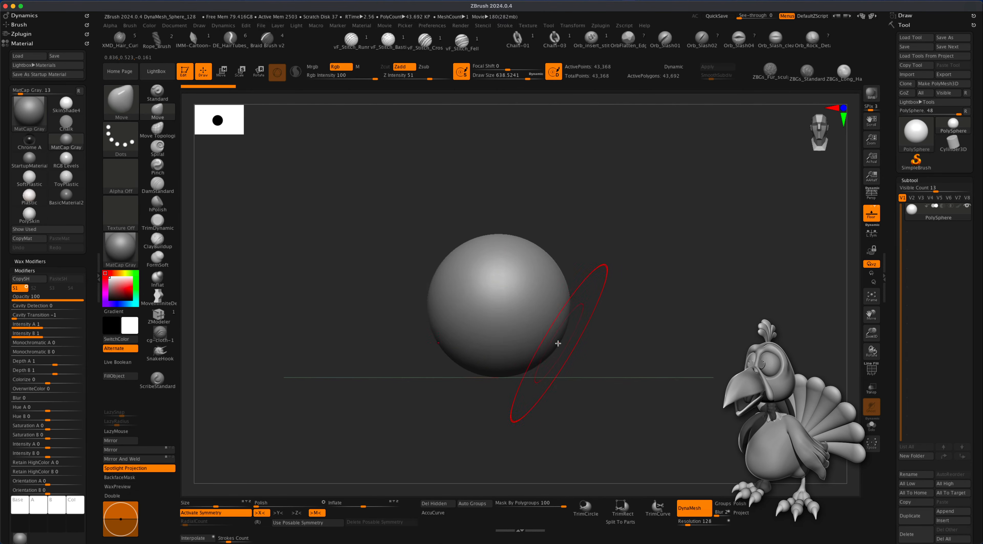
pyautogui.moveTo(558, 343); pyautogui.dragTo(575, 358)
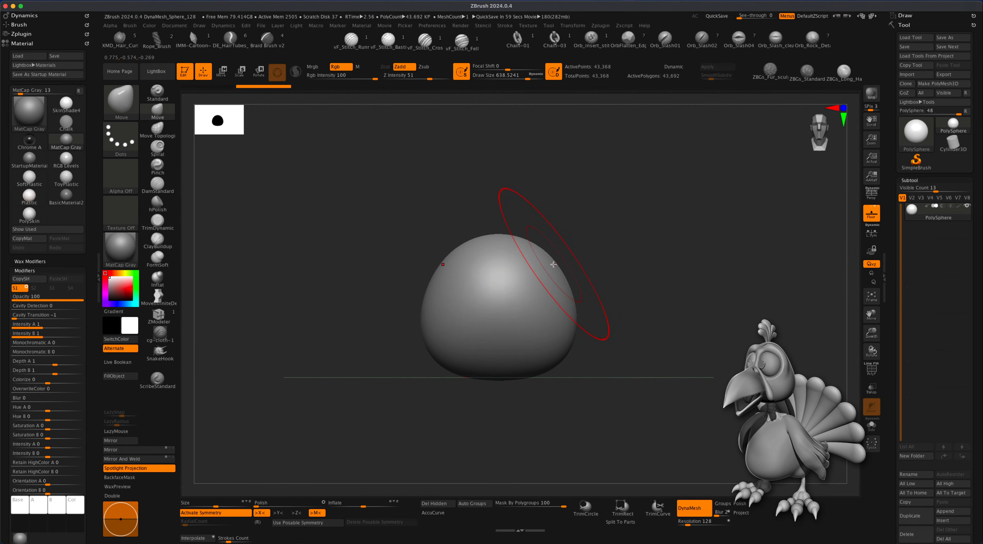
pyautogui.moveTo(551, 262)
pyautogui.mouseDown()
pyautogui.moveTo(497, 225)
pyautogui.moveTo(461, 236)
pyautogui.moveTo(448, 264)
pyautogui.mouseUp()
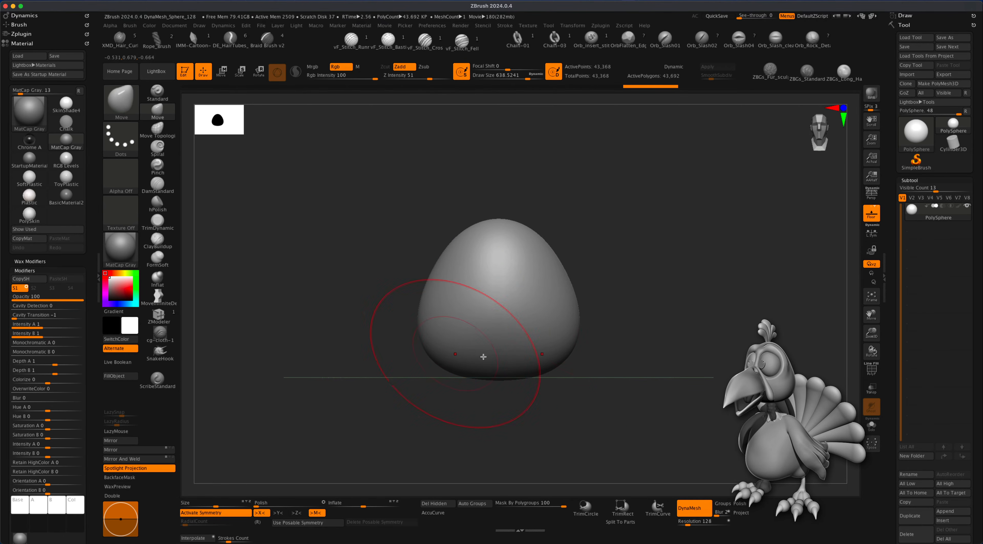
pyautogui.moveTo(572, 340); pyautogui.dragTo(578, 342)
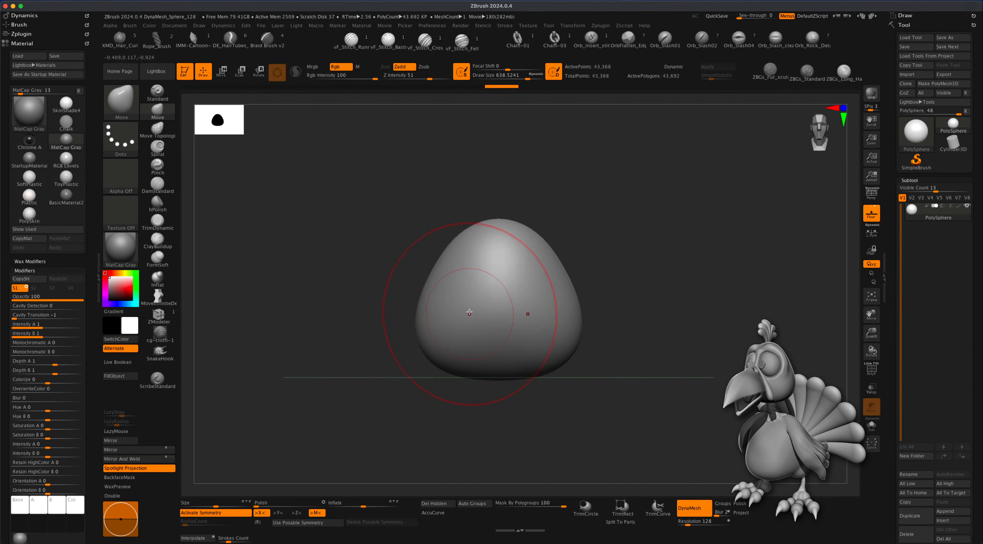
pyautogui.moveTo(499, 225); pyautogui.dragTo(499, 215)
# Reshape the head's side profile into an upright egg, flattening the face side and lifting the crown
pyautogui.moveTo(656, 264); pyautogui.dragTo(569, 278)
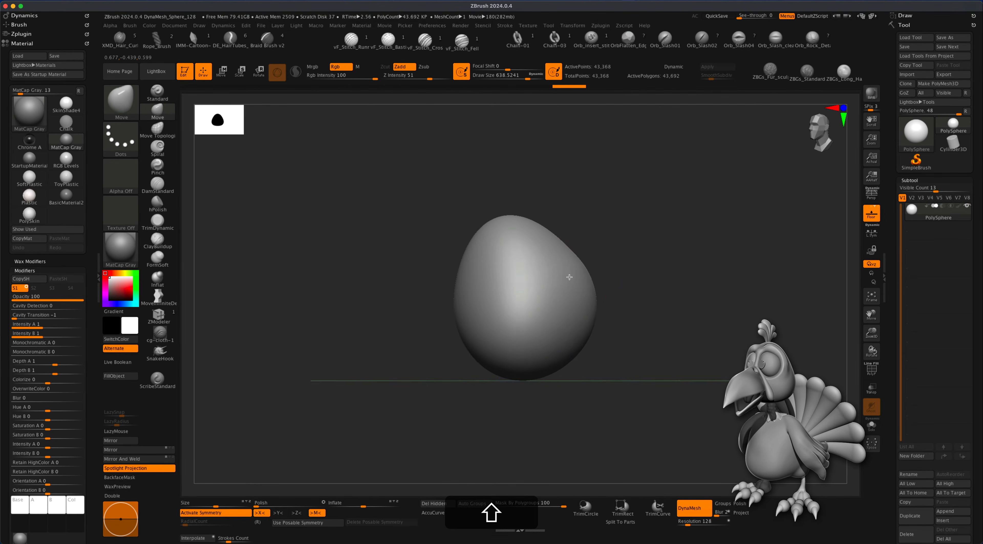
pyautogui.moveTo(472, 346)
pyautogui.mouseDown()
pyautogui.moveTo(455, 366)
pyautogui.moveTo(451, 318)
pyautogui.mouseUp()
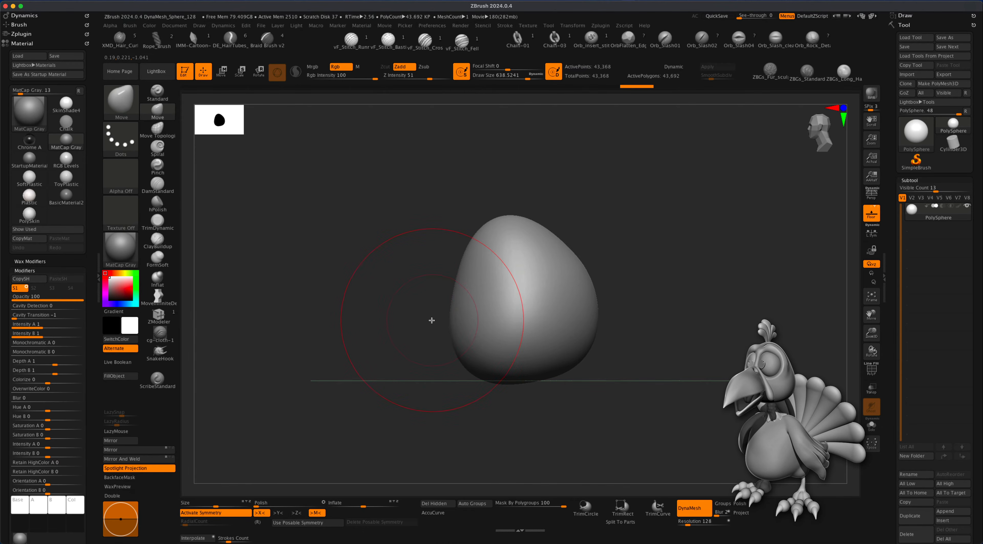
pyautogui.moveTo(453, 325); pyautogui.dragTo(457, 326)
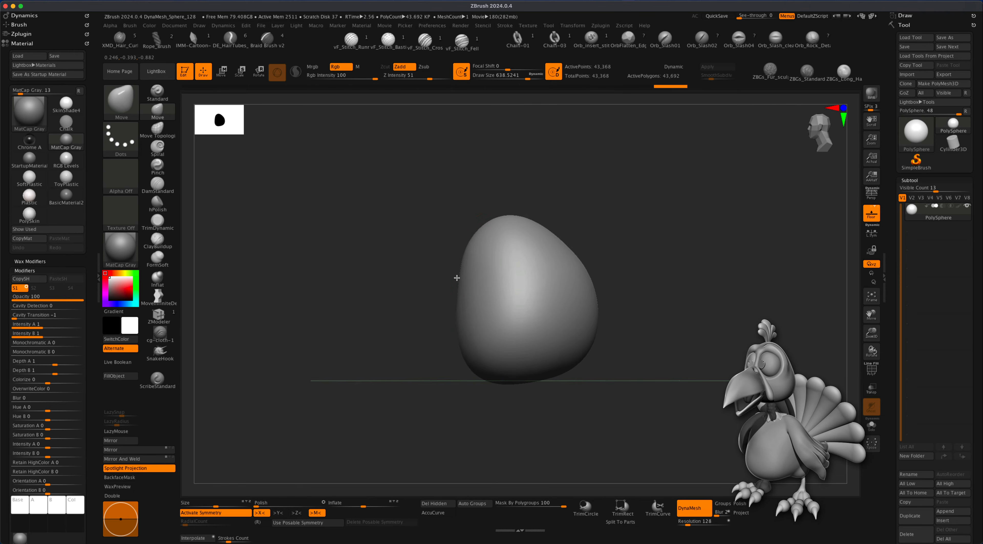
pyautogui.moveTo(482, 231)
pyautogui.mouseDown()
pyautogui.moveTo(541, 216)
pyautogui.moveTo(517, 215)
pyautogui.mouseUp()
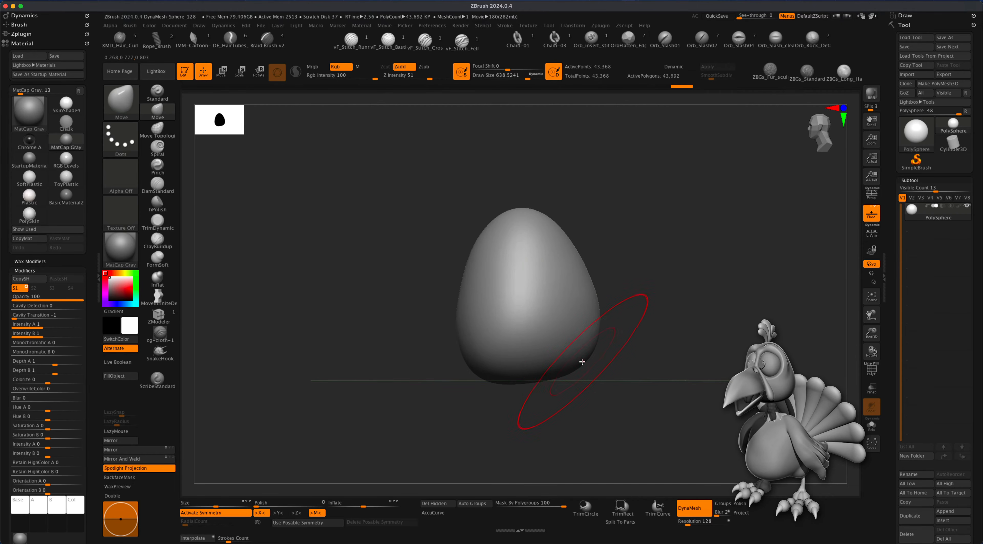
pyautogui.moveTo(582, 363)
pyautogui.mouseDown()
pyautogui.moveTo(570, 363)
pyautogui.moveTo(708, 381)
pyautogui.moveTo(707, 364)
pyautogui.moveTo(636, 328)
pyautogui.moveTo(641, 360)
pyautogui.moveTo(665, 369)
pyautogui.moveTo(643, 376)
pyautogui.moveTo(644, 356)
pyautogui.moveTo(669, 329)
pyautogui.moveTo(632, 352)
pyautogui.moveTo(670, 340)
pyautogui.moveTo(667, 329)
pyautogui.moveTo(660, 348)
pyautogui.mouseUp()
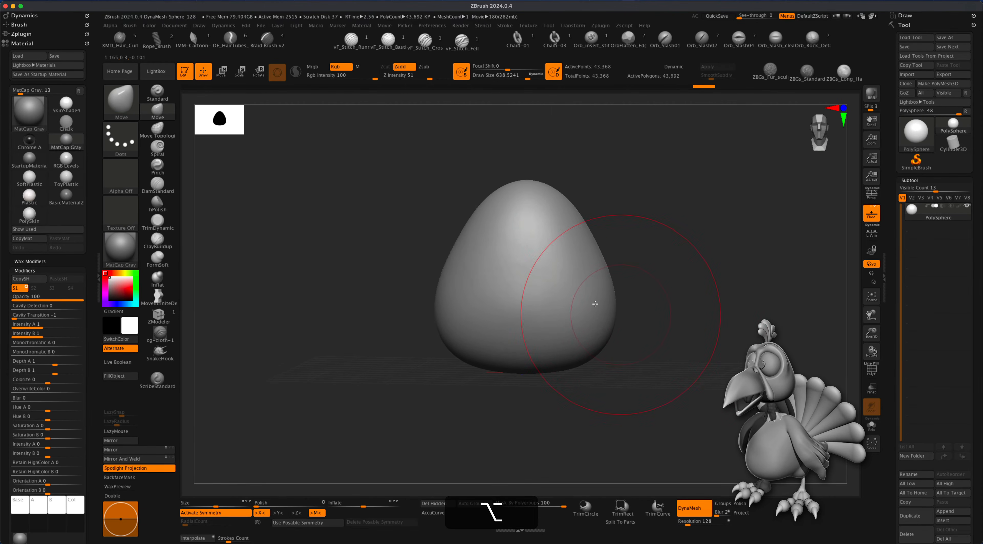
# Set up the Inflat brush with a draw size of about 338 and turn perspective on
pyautogui.press('s')
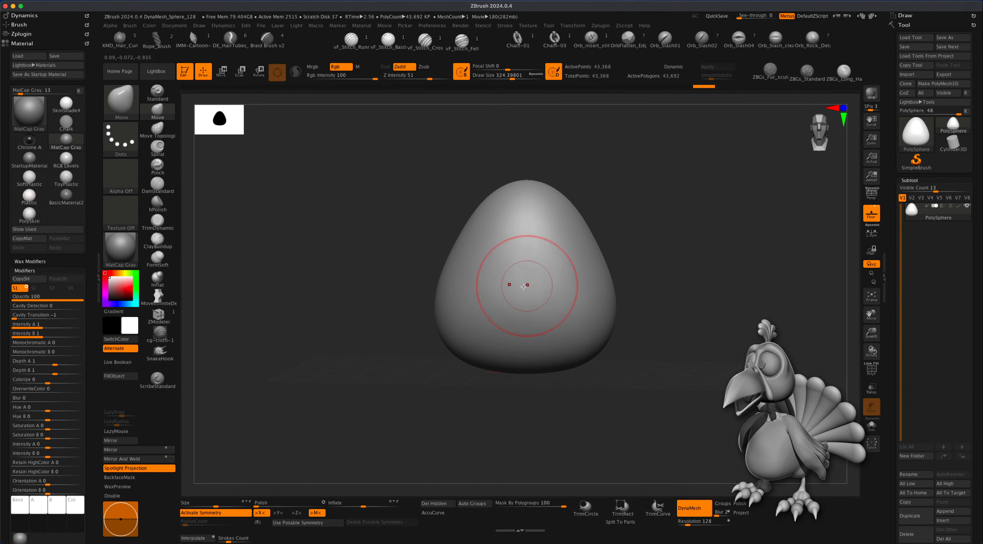
pyautogui.moveTo(638, 285)
pyautogui.mouseDown()
pyautogui.moveTo(596, 292)
pyautogui.moveTo(634, 285)
pyautogui.mouseUp()
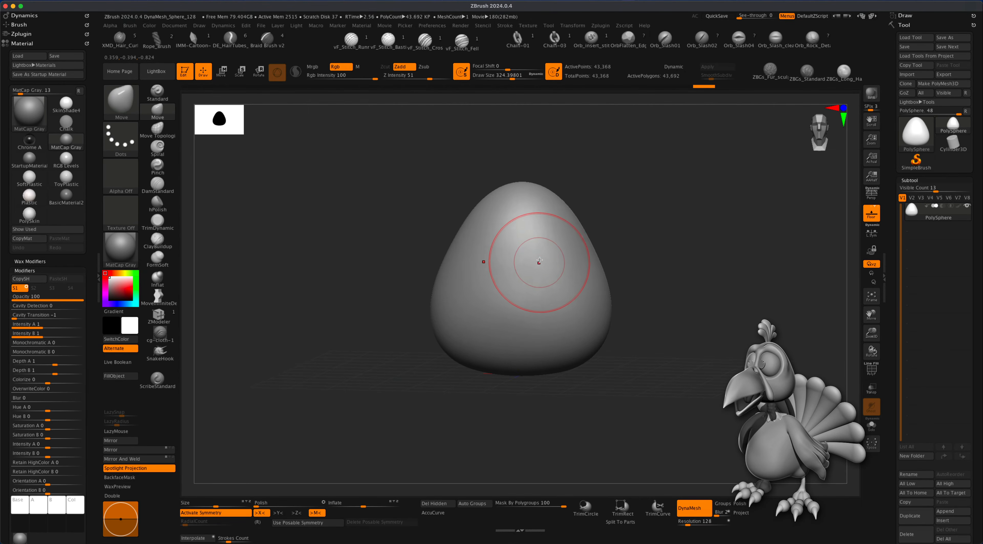
pyautogui.keyDown('alt'); pyautogui.moveTo(656, 291); pyautogui.dragTo(659, 294); pyautogui.keyUp('alt')
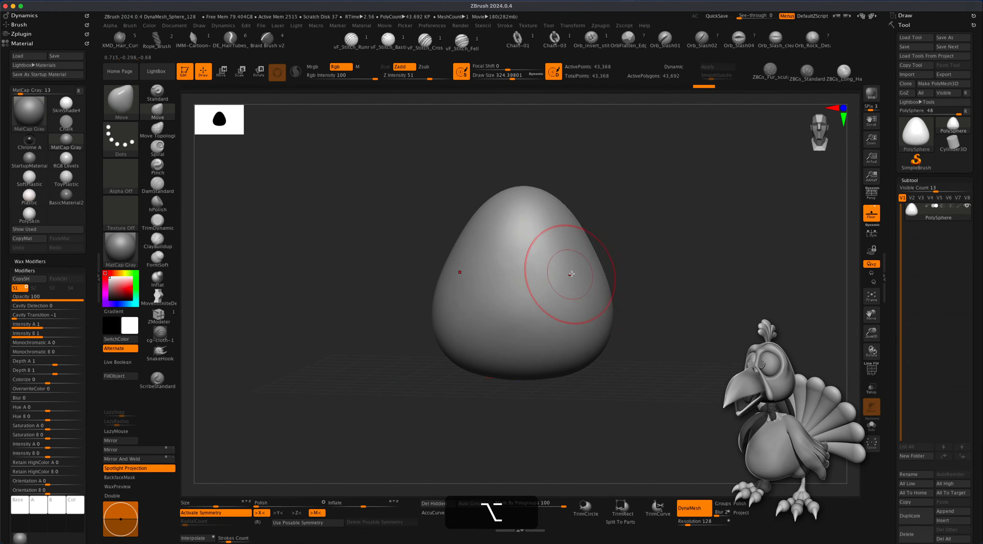
pyautogui.moveTo(161, 279)
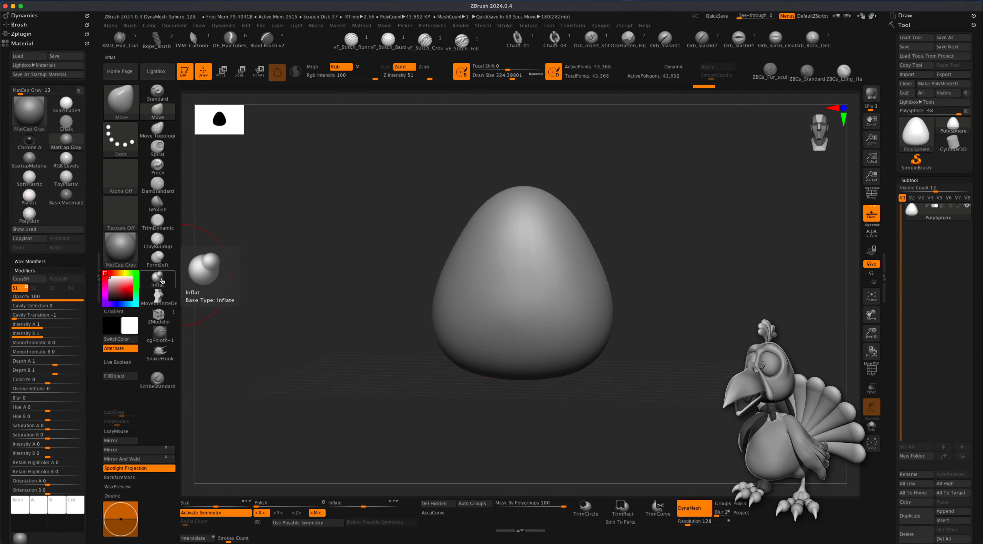
pyautogui.click(161, 279)
pyautogui.press('s')
pyautogui.moveTo(366, 253); pyautogui.dragTo(360, 254)
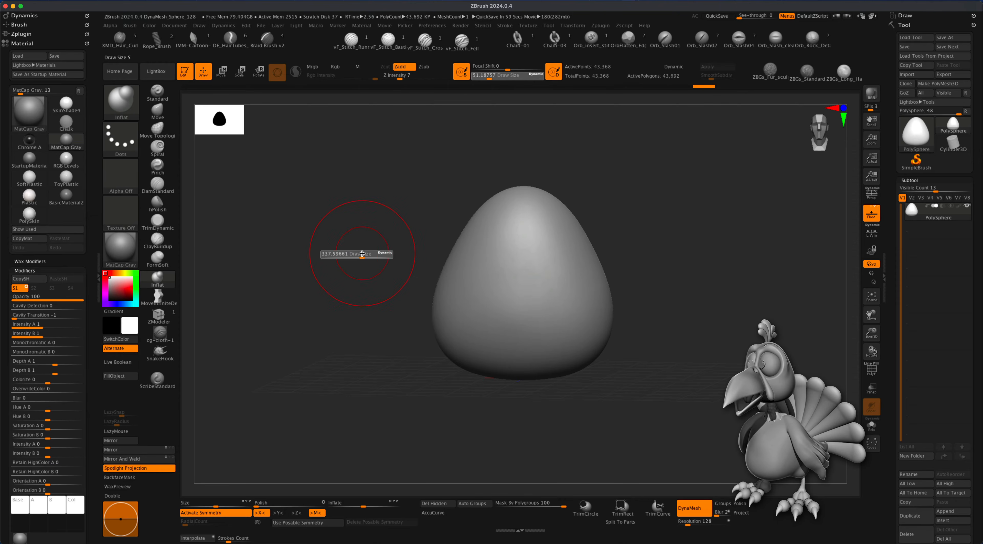
pyautogui.click(872, 193)
pyautogui.moveTo(725, 290); pyautogui.dragTo(693, 292)
pyautogui.keyDown('alt'); pyautogui.moveTo(314, 391); pyautogui.dragTo(318, 380); pyautogui.keyUp('alt')
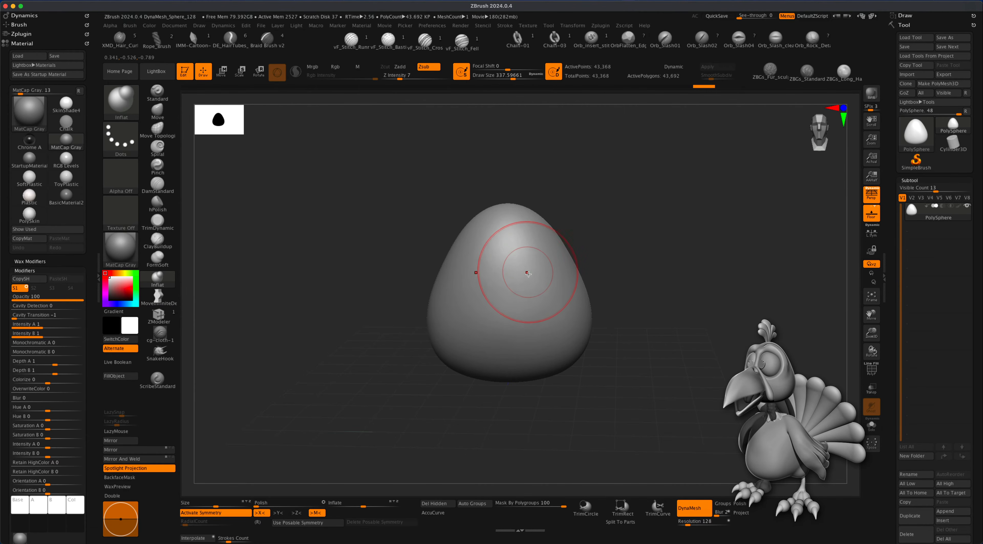
# Carve two symmetrical eye sockets into the upper front of the head using the Inflat brush in Zsub mode at draw size about 239
pyautogui.moveTo(532, 273); pyautogui.dragTo(535, 275)
pyautogui.press('s')
pyautogui.press('super+z')
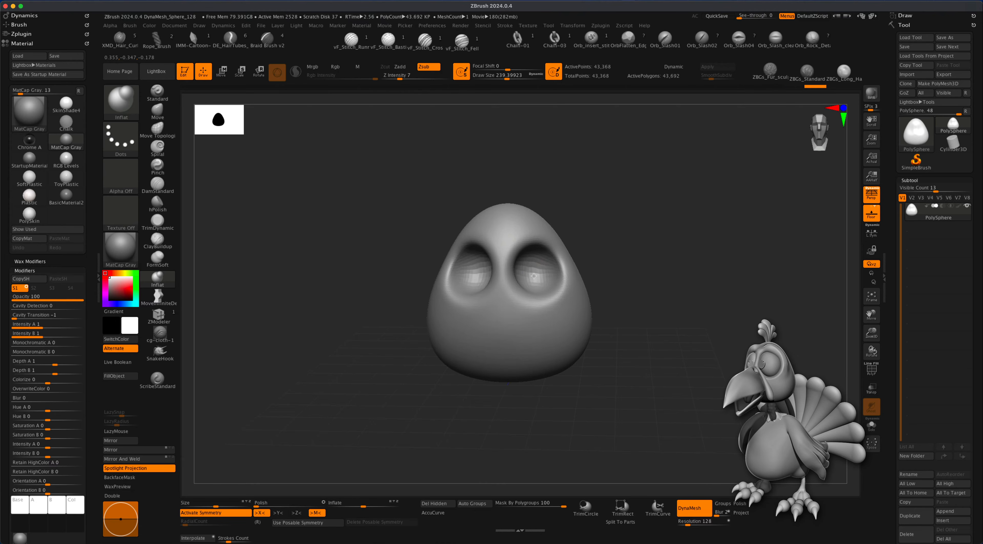
pyautogui.moveTo(649, 268); pyautogui.dragTo(654, 275)
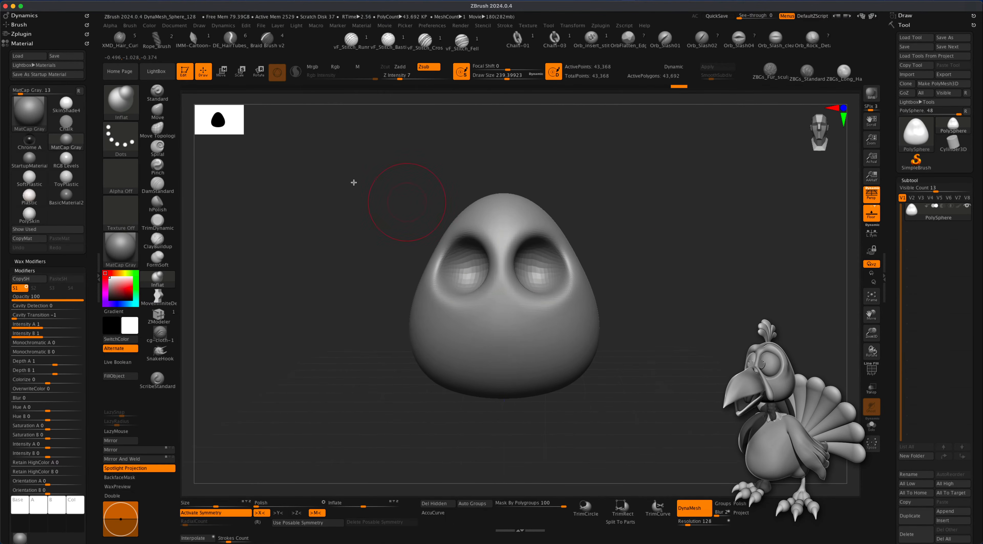
# Widen and round the eye sockets and adjust the surrounding head shape with the Move brush at draw size about 274
pyautogui.click(163, 113)
pyautogui.press('s')
pyautogui.moveTo(326, 245); pyautogui.dragTo(329, 244)
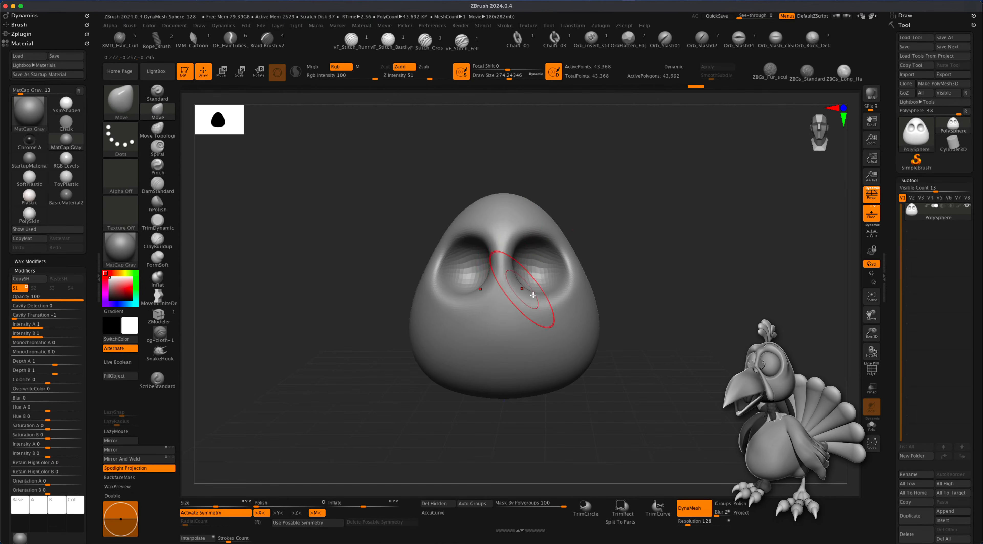
pyautogui.moveTo(620, 278); pyautogui.dragTo(656, 299)
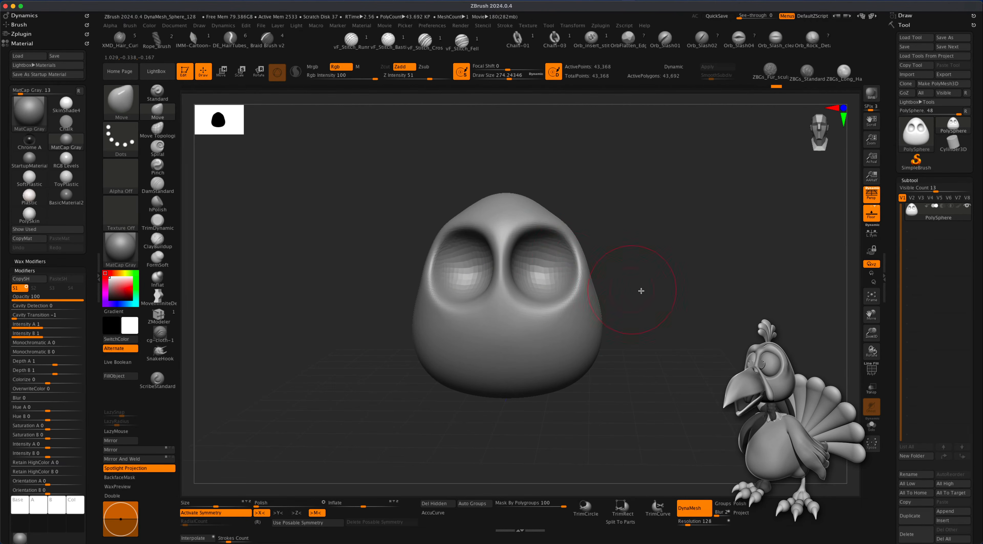
pyautogui.moveTo(641, 290)
pyautogui.mouseDown()
pyautogui.moveTo(665, 291)
pyautogui.moveTo(652, 288)
pyautogui.moveTo(652, 300)
pyautogui.moveTo(614, 320)
pyautogui.moveTo(606, 314)
pyautogui.moveTo(629, 317)
pyautogui.moveTo(643, 356)
pyautogui.moveTo(645, 342)
pyautogui.moveTo(636, 362)
pyautogui.moveTo(613, 371)
pyautogui.moveTo(597, 263)
pyautogui.mouseUp()
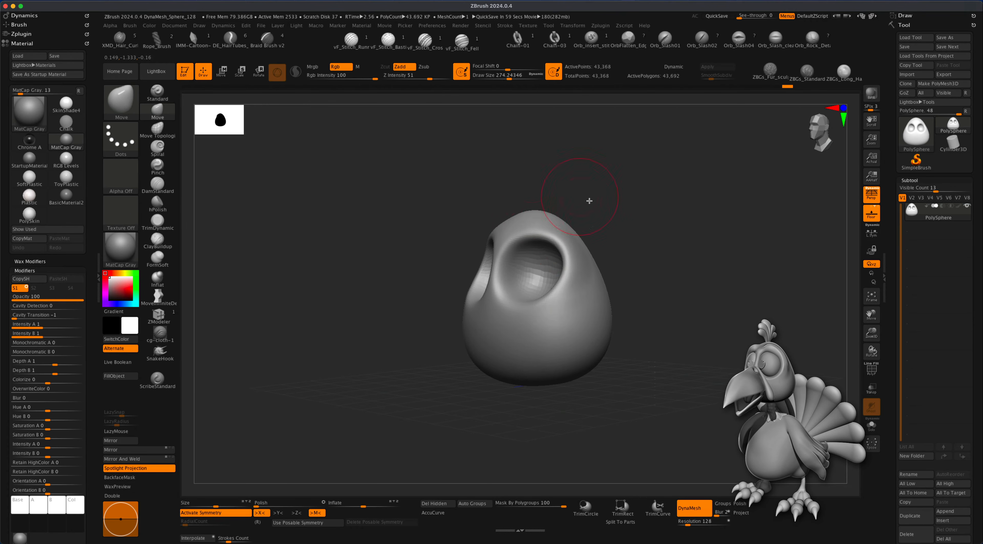
pyautogui.moveTo(590, 201); pyautogui.dragTo(652, 215)
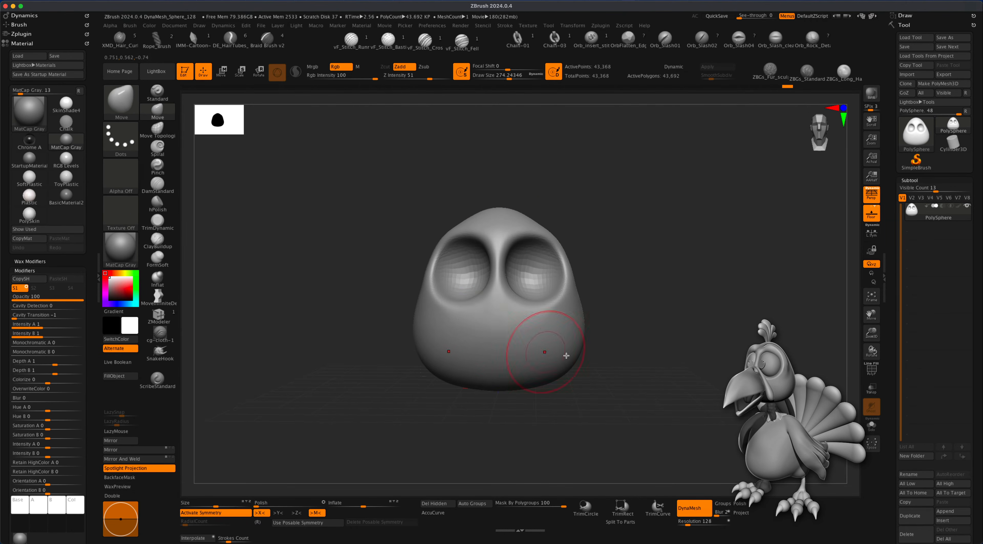
pyautogui.moveTo(611, 352)
pyautogui.mouseDown()
pyautogui.moveTo(621, 357)
pyautogui.moveTo(613, 356)
pyautogui.moveTo(616, 367)
pyautogui.mouseUp()
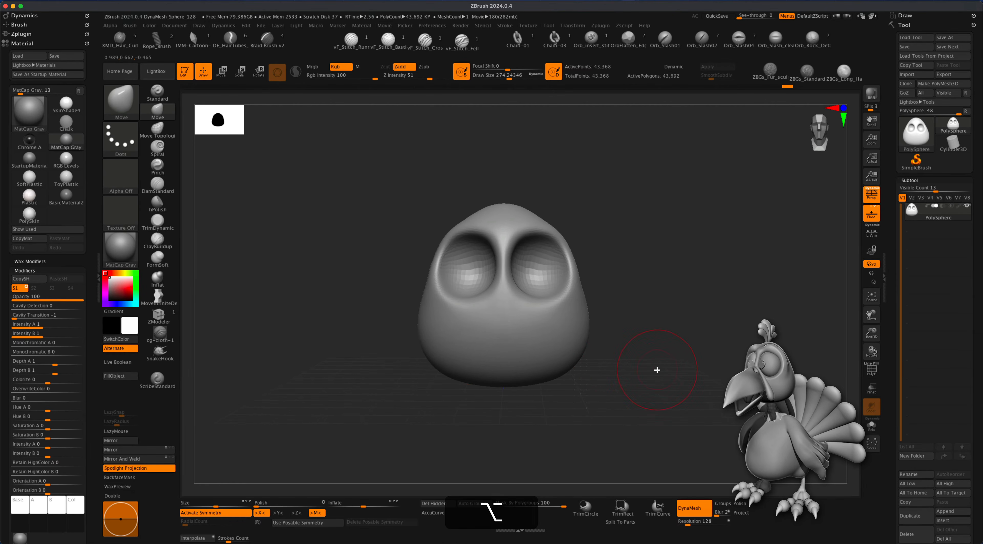
# Insert a Sphere3D subtool and turn perspective off in a side view
pyautogui.click(945, 522)
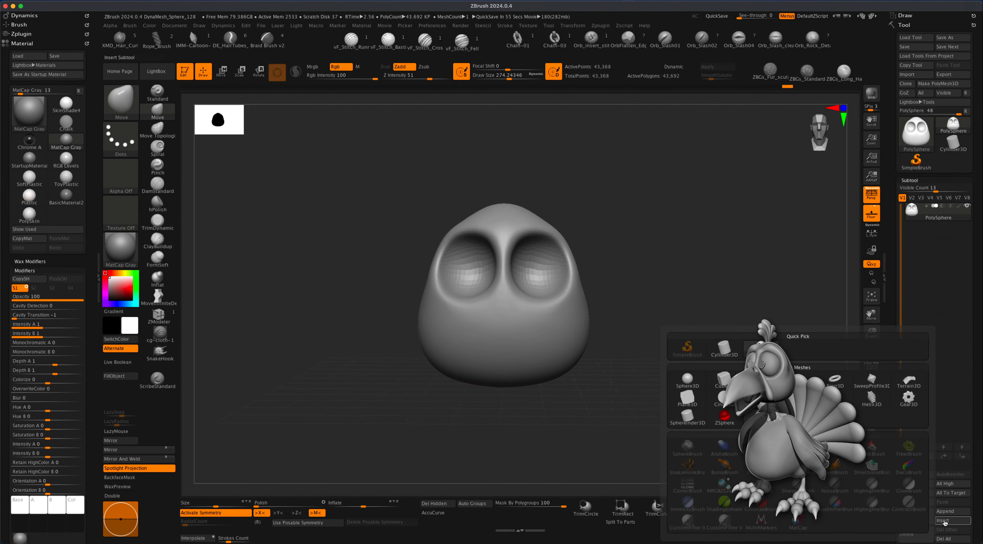
pyautogui.click(685, 386)
pyautogui.keyDown('alt'); pyautogui.moveTo(703, 314); pyautogui.dragTo(672, 359); pyautogui.keyUp('alt')
pyautogui.keyDown('shift'); pyautogui.moveTo(805, 296); pyautogui.dragTo(779, 313); pyautogui.keyUp('shift')
pyautogui.click(871, 194)
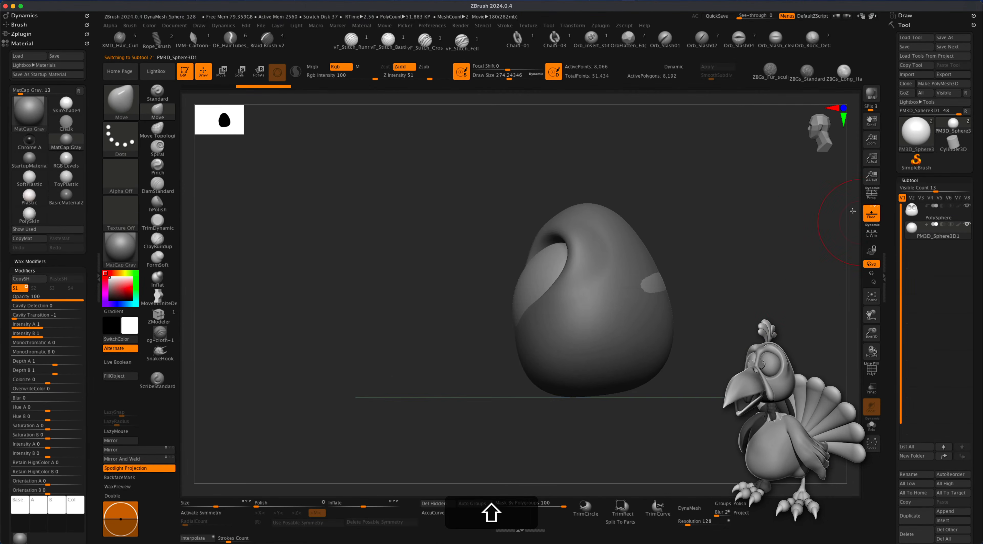
pyautogui.keyDown('alt'); pyautogui.moveTo(758, 263); pyautogui.dragTo(716, 261); pyautogui.keyUp('alt')
# Move the sphere in front of the head, enlarge it slightly, and convert it to DynaMesh at resolution 128
pyautogui.click(222, 71)
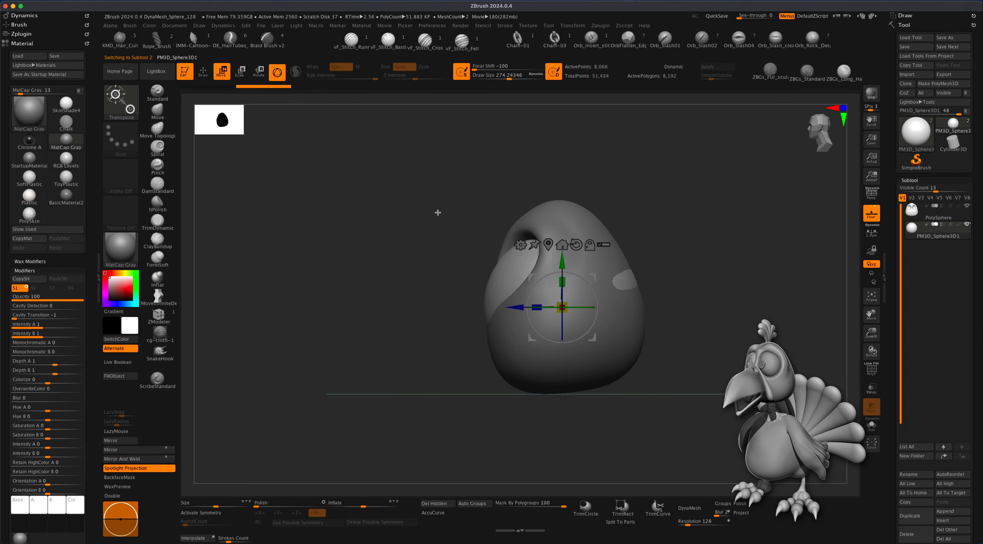
pyautogui.moveTo(592, 279); pyautogui.dragTo(390, 316)
pyautogui.moveTo(443, 281); pyautogui.dragTo(486, 324)
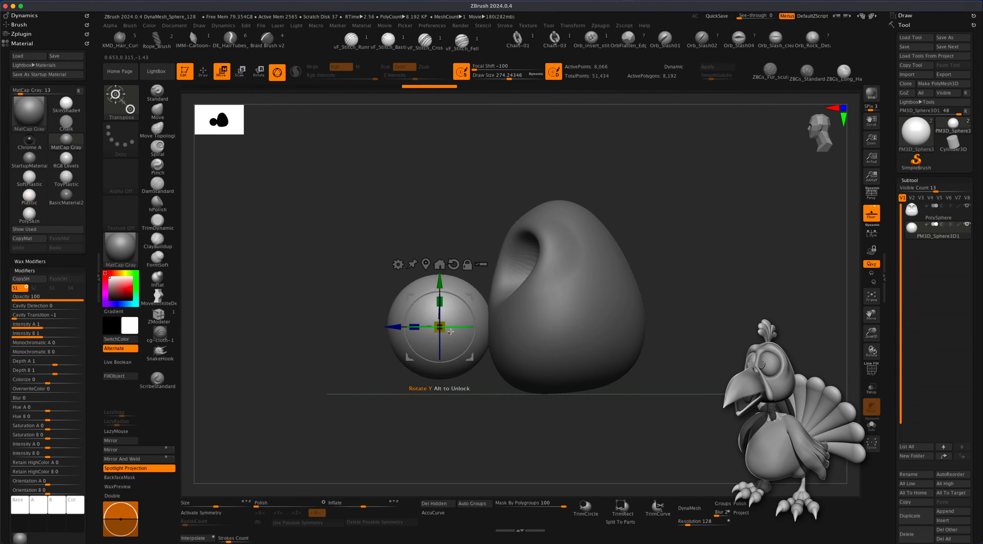
pyautogui.moveTo(451, 331); pyautogui.dragTo(473, 298)
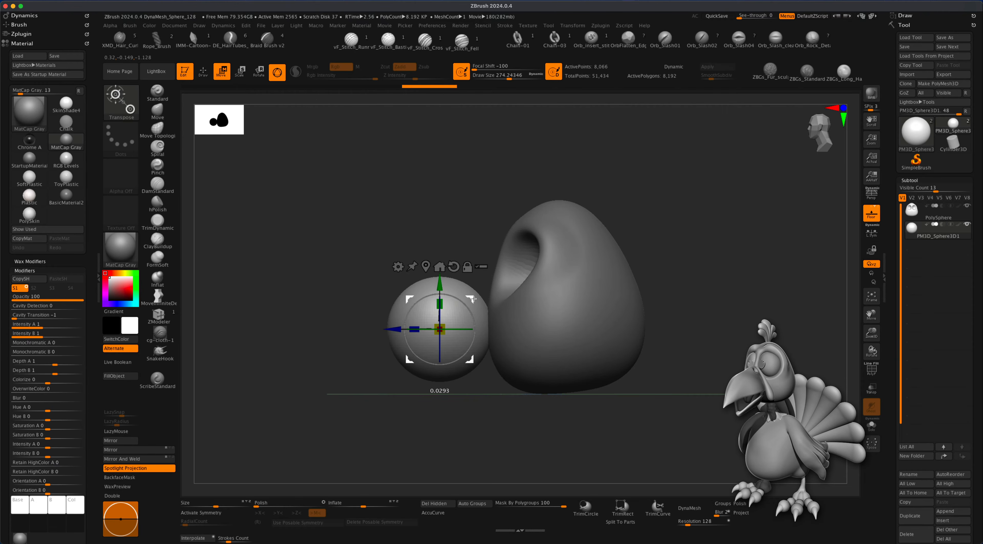
pyautogui.moveTo(440, 328); pyautogui.dragTo(473, 303)
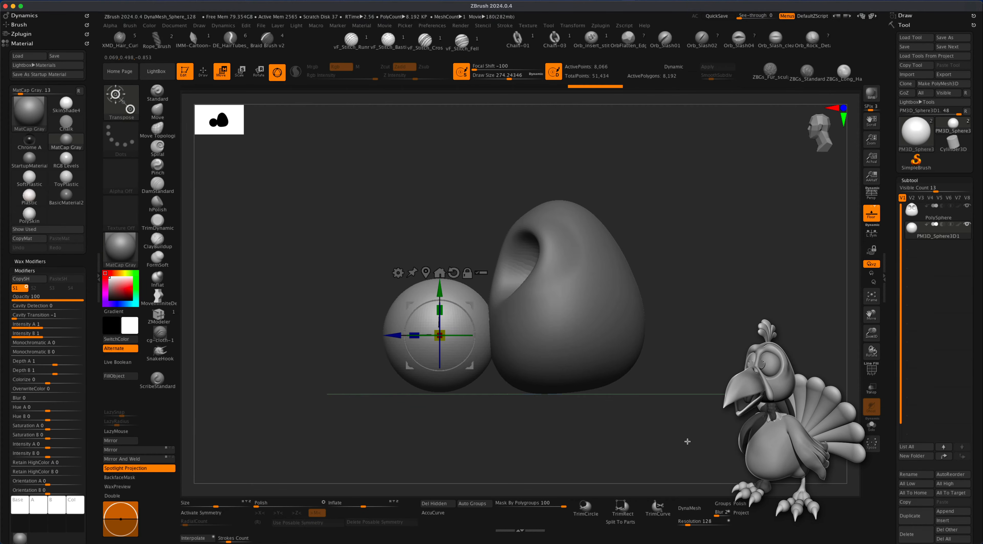
pyautogui.click(692, 510)
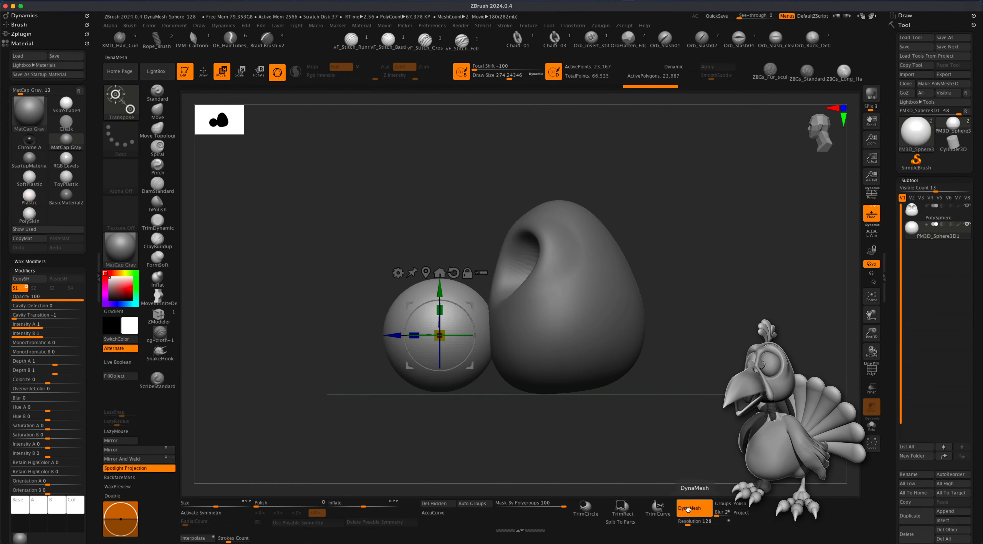
pyautogui.press('q')
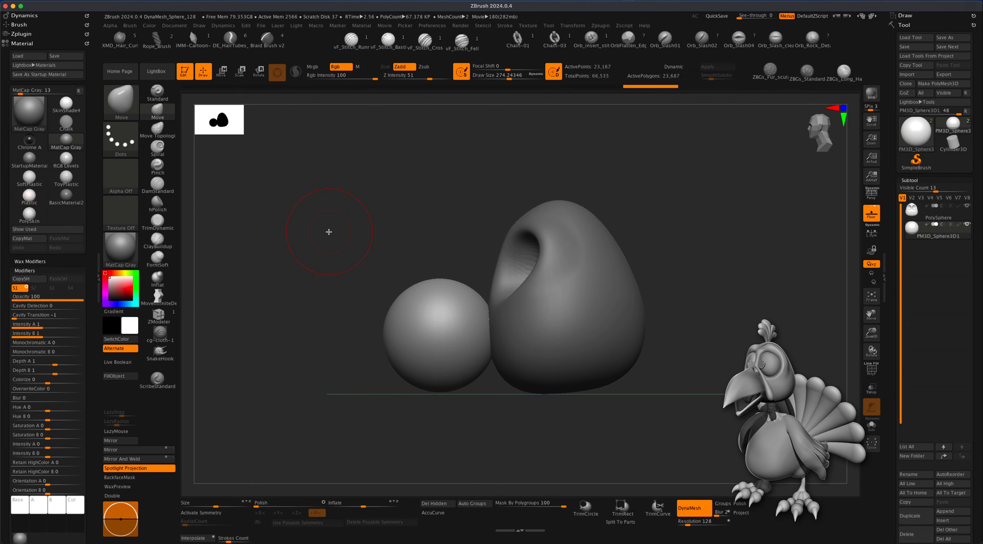
# Set the masking brush to MaskRect
pyautogui.moveTo(336, 180)
pyautogui.keyDown('super'); pyautogui.mouseDown()
pyautogui.moveTo(417, 250)
pyautogui.moveTo(419, 146)
pyautogui.moveTo(395, 142)
pyautogui.mouseUp(); pyautogui.keyUp('super')
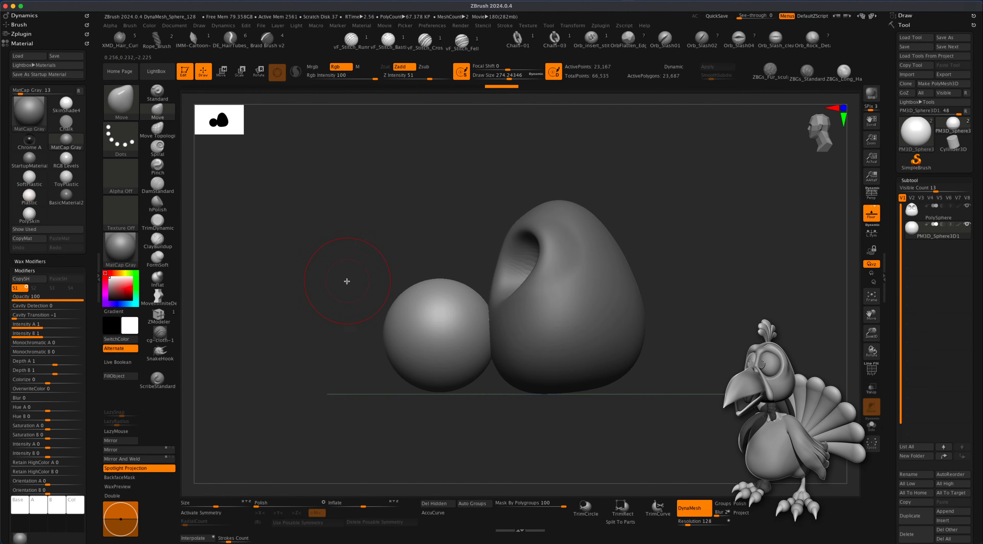
pyautogui.keyDown('super'); pyautogui.click(120, 101); pyautogui.keyUp('super')
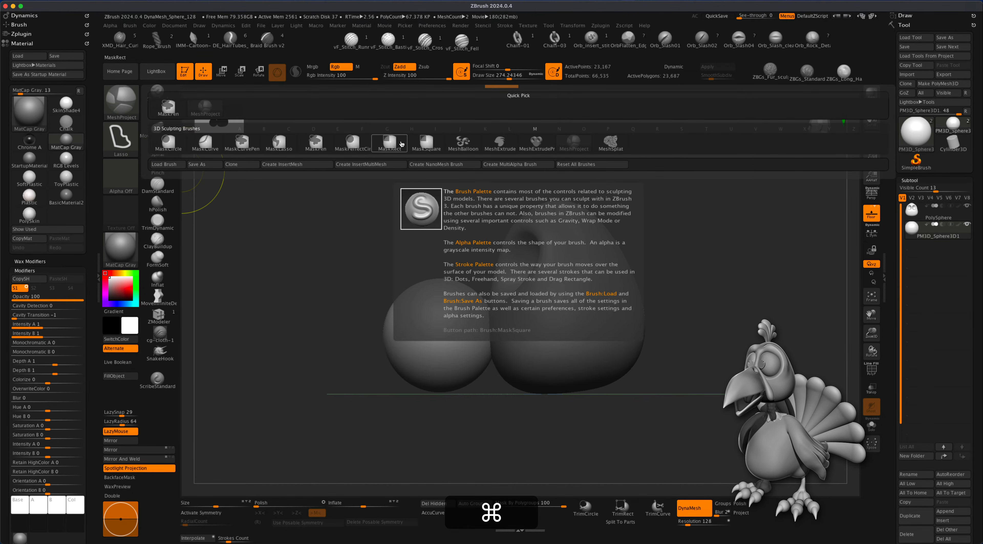
pyautogui.keyDown('super'); pyautogui.click(389, 143); pyautogui.keyUp('super')
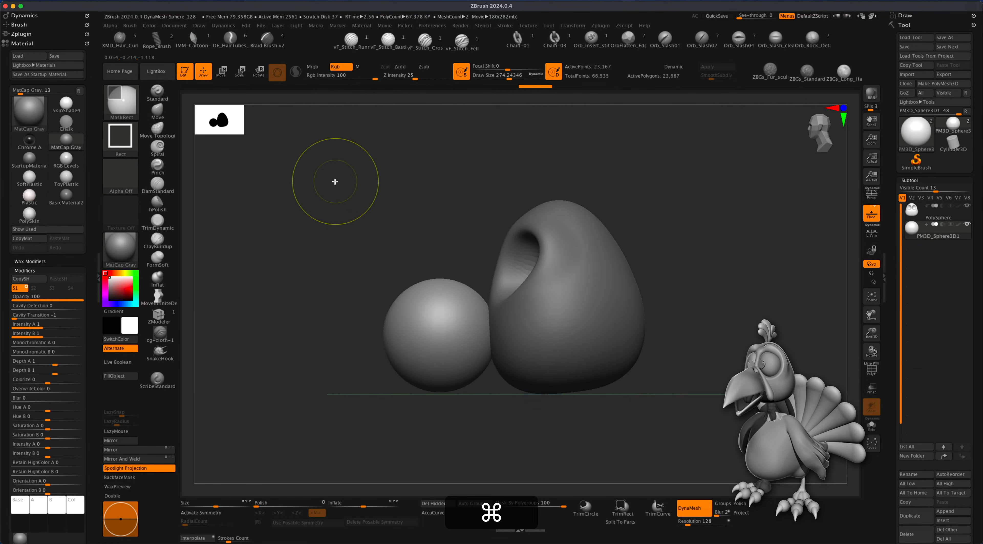
pyautogui.moveTo(334, 180)
pyautogui.keyDown('super'); pyautogui.mouseDown()
pyautogui.moveTo(392, 255)
pyautogui.moveTo(380, 229)
pyautogui.mouseUp(); pyautogui.keyUp('super')
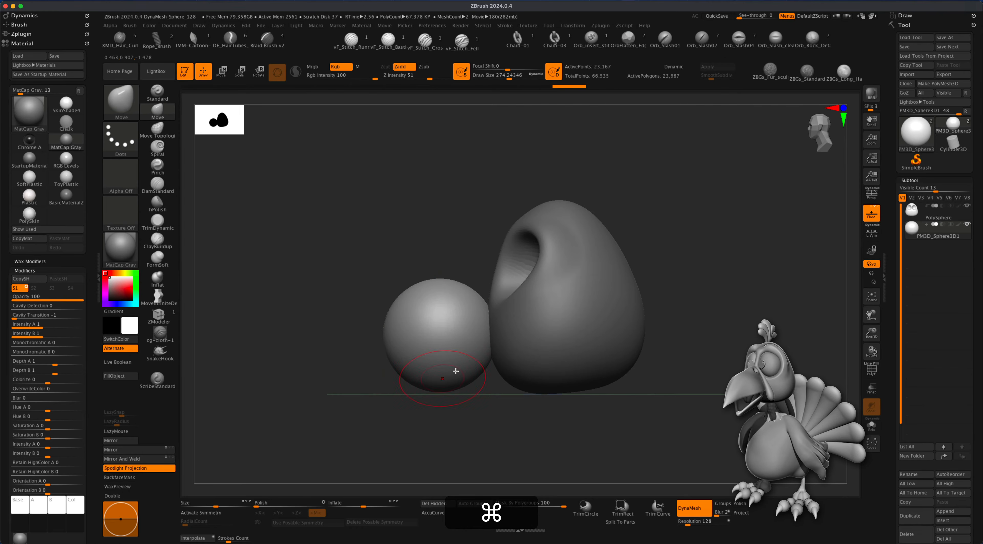
# Refresh the sphere's DynaMesh and smooth its surface with Polish
pyautogui.keyDown('super'); pyautogui.moveTo(291, 171); pyautogui.dragTo(326, 214); pyautogui.keyUp('super')
pyautogui.keyDown('super'); pyautogui.moveTo(380, 189); pyautogui.dragTo(398, 220); pyautogui.keyUp('super')
pyautogui.keyDown('super'); pyautogui.moveTo(595, 157); pyautogui.dragTo(661, 213); pyautogui.keyUp('super')
pyautogui.keyDown('super'); pyautogui.moveTo(710, 212); pyautogui.dragTo(729, 254); pyautogui.keyUp('super')
pyautogui.moveTo(259, 506); pyautogui.dragTo(335, 511)
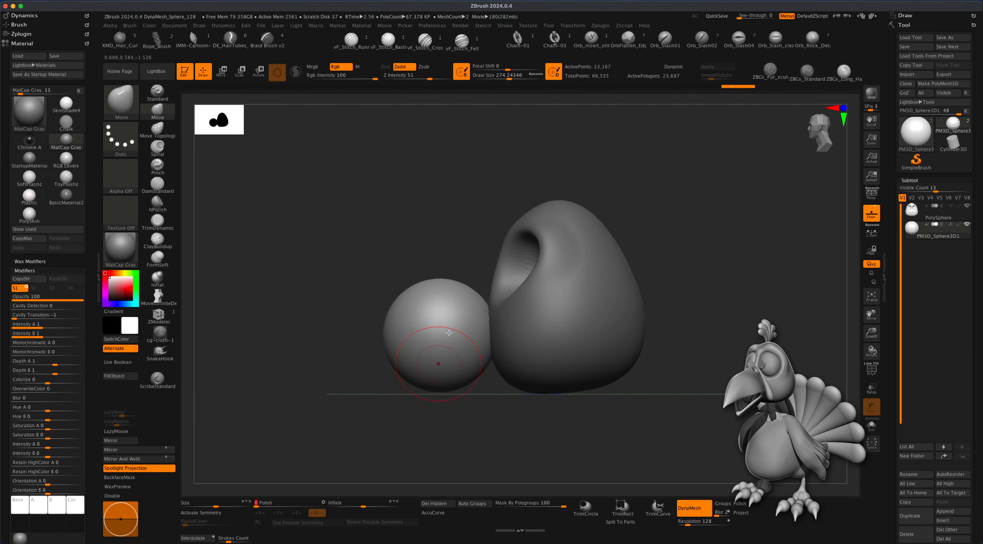
# Cut the sphere horizontally through its middle with the KnifeCurve brush, removing the lower half
pyautogui.moveTo(336, 429); pyautogui.dragTo(385, 388)
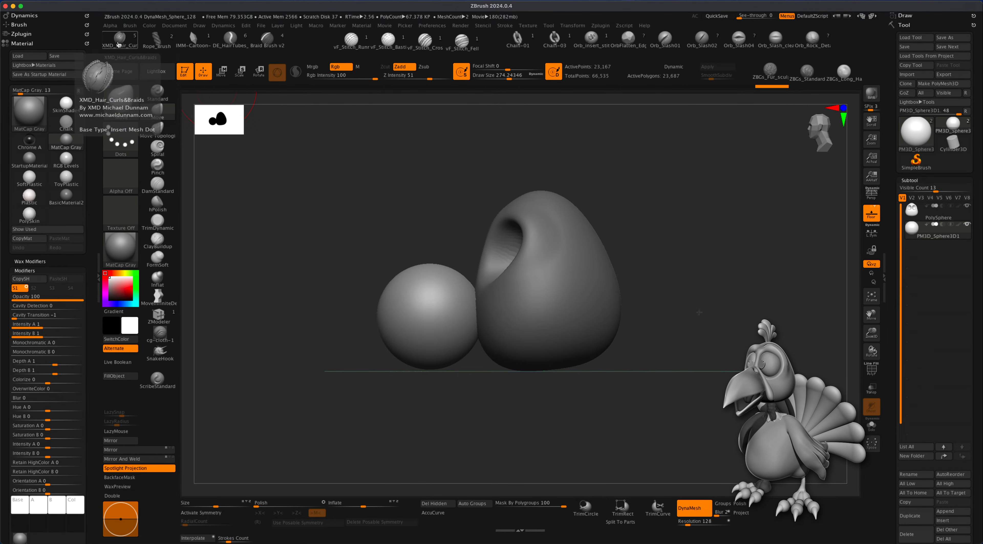
pyautogui.moveTo(704, 312)
pyautogui.keyDown('alt'); pyautogui.mouseDown()
pyautogui.moveTo(713, 343)
pyautogui.moveTo(703, 333)
pyautogui.moveTo(704, 351)
pyautogui.moveTo(684, 324)
pyautogui.moveTo(691, 348)
pyautogui.mouseUp(); pyautogui.keyUp('alt')
pyautogui.keyDown('alt'); pyautogui.moveTo(352, 289); pyautogui.dragTo(364, 289); pyautogui.keyUp('alt')
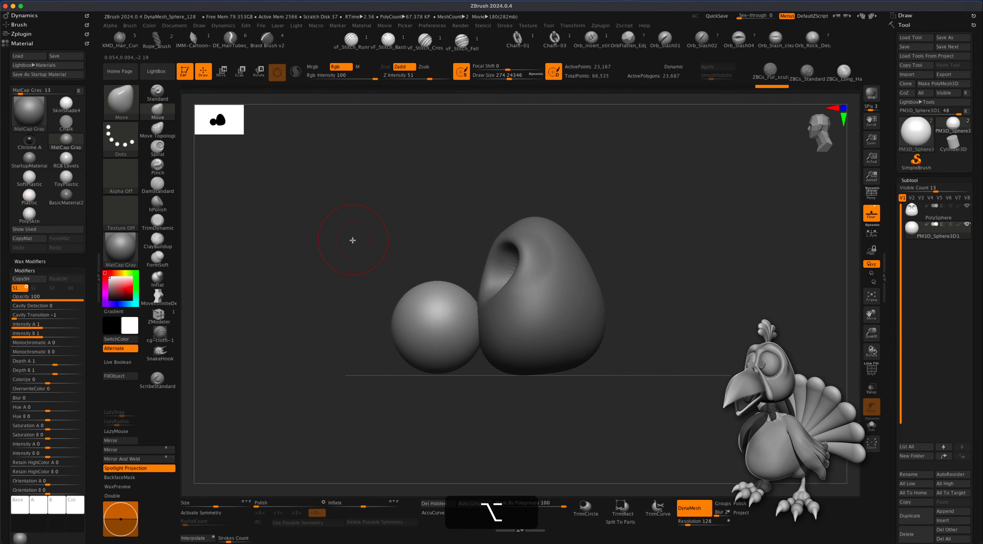
pyautogui.press('super+shift')
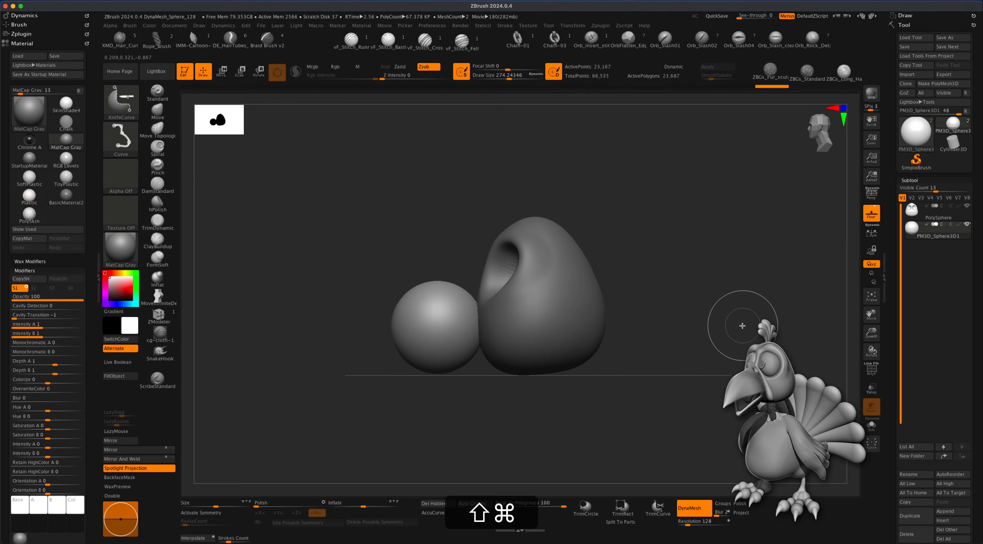
pyautogui.keyDown('shift'); pyautogui.keyDown('super'); pyautogui.moveTo(742, 325); pyautogui.dragTo(224, 325); pyautogui.keyUp('super'); pyautogui.keyUp('shift')
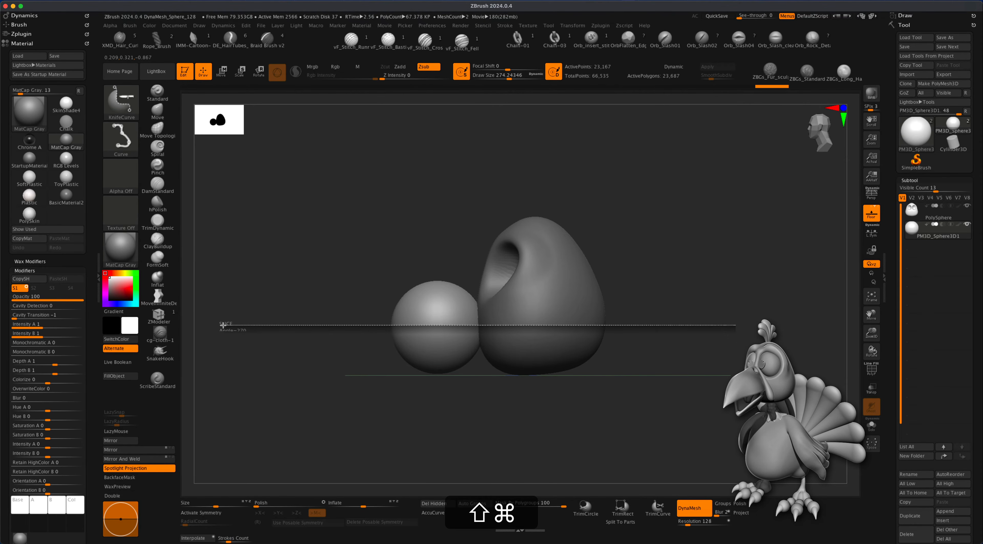
pyautogui.moveTo(223, 325)
pyautogui.keyDown('shift'); pyautogui.keyDown('super'); pyautogui.mouseDown()
pyautogui.moveTo(224, 335)
pyautogui.moveTo(276, 340)
pyautogui.moveTo(259, 325)
pyautogui.mouseUp(); pyautogui.keyUp('super'); pyautogui.keyUp('shift')
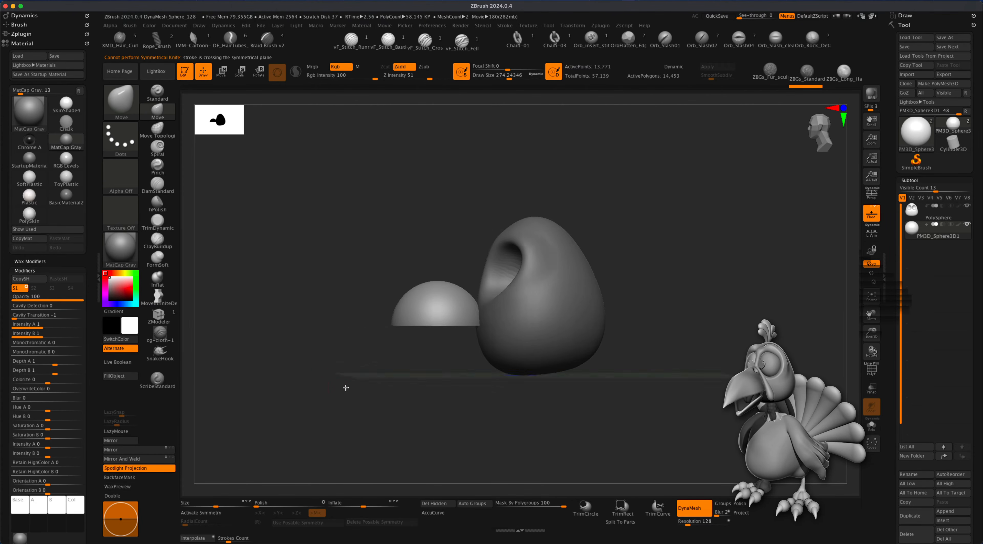
# Mask a centred circle on the half-sphere's flat underside with the MaskPen brush and invert the mask, leaving only the rim protected
pyautogui.moveTo(346, 387); pyautogui.dragTo(339, 296)
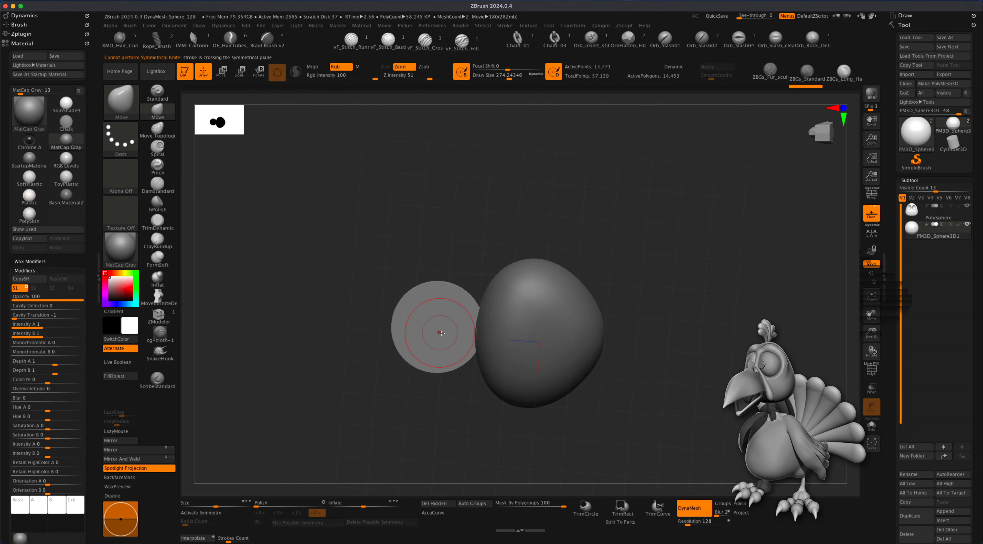
pyautogui.keyDown('alt'); pyautogui.moveTo(316, 373); pyautogui.dragTo(353, 377); pyautogui.keyUp('alt')
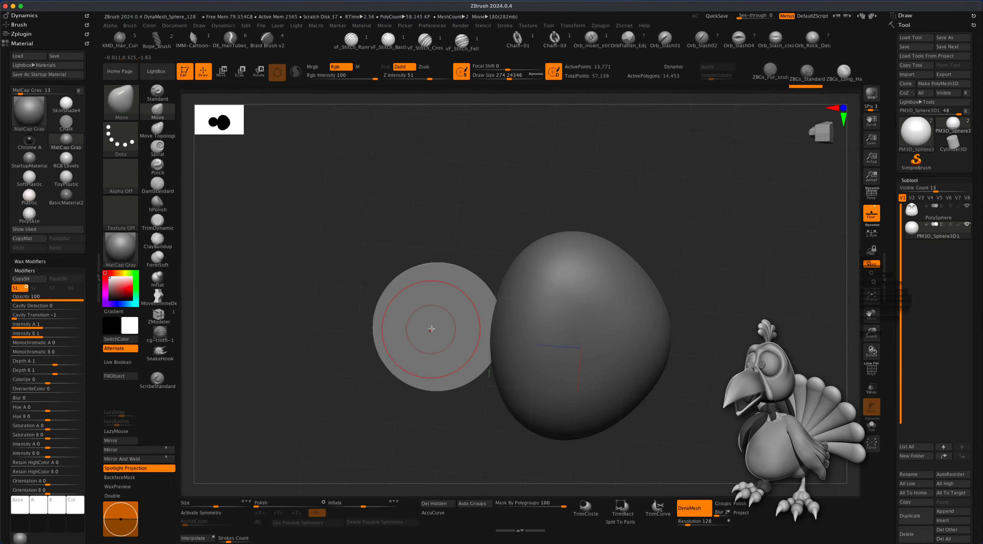
pyautogui.press('super')
pyautogui.click(120, 101)
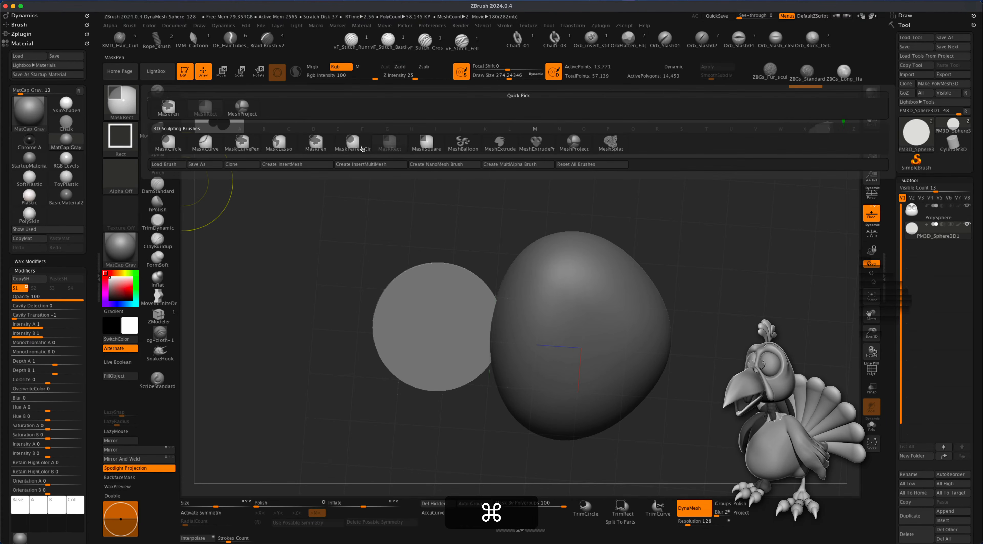
pyautogui.click(315, 143)
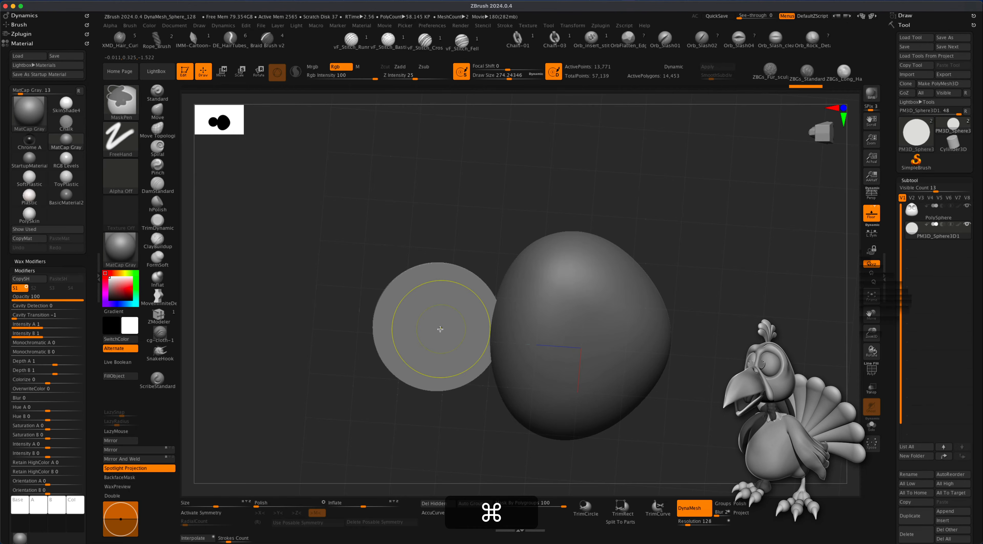
pyautogui.keyDown('super'); pyautogui.moveTo(435, 328); pyautogui.dragTo(439, 329); pyautogui.keyUp('super')
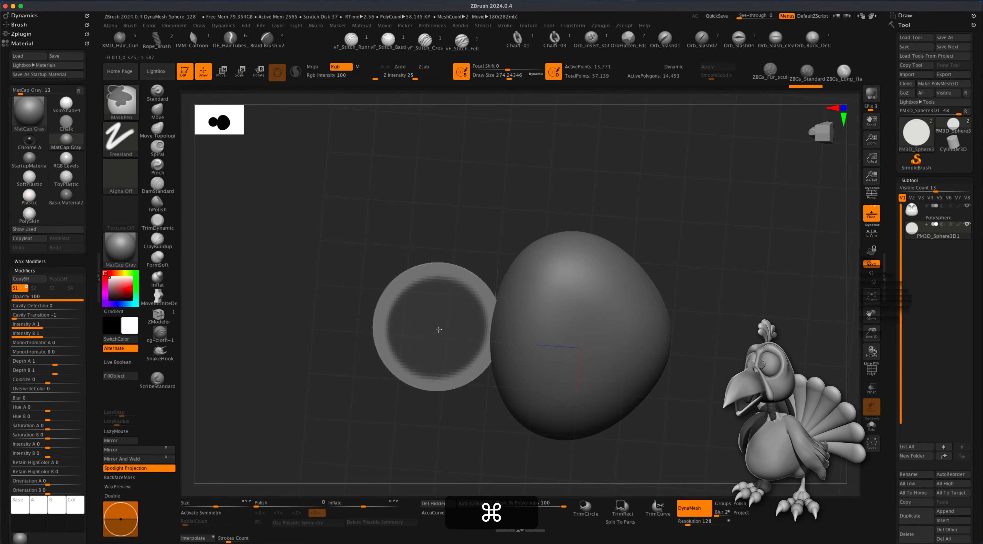
pyautogui.moveTo(329, 318)
pyautogui.mouseDown()
pyautogui.moveTo(346, 343)
pyautogui.moveTo(322, 373)
pyautogui.mouseUp()
pyautogui.press('super')
pyautogui.keyDown('super'); pyautogui.click(325, 345); pyautogui.keyUp('super')
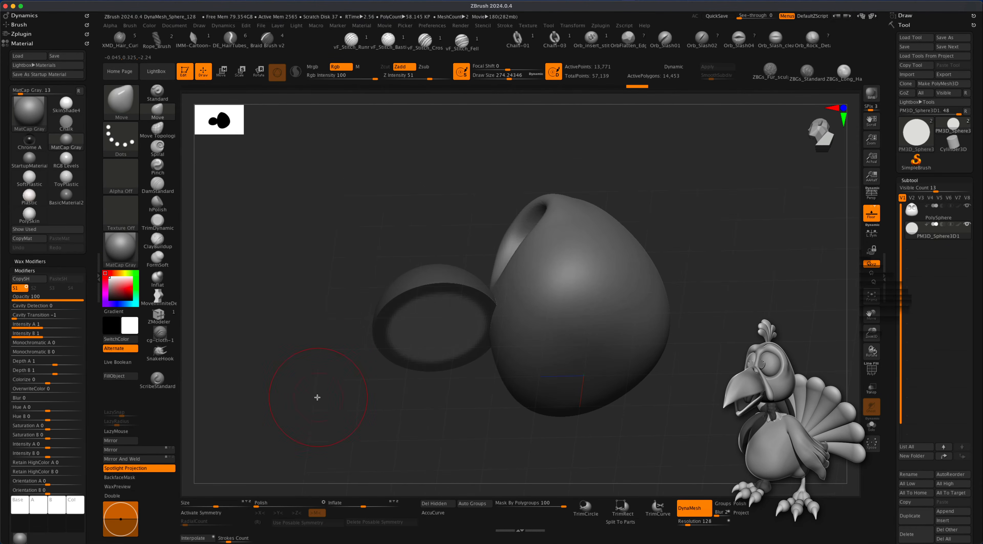
# Turn on symmetry and push the unmasked underside up into the dome with the Move brush at draw size about 408
pyautogui.press('s')
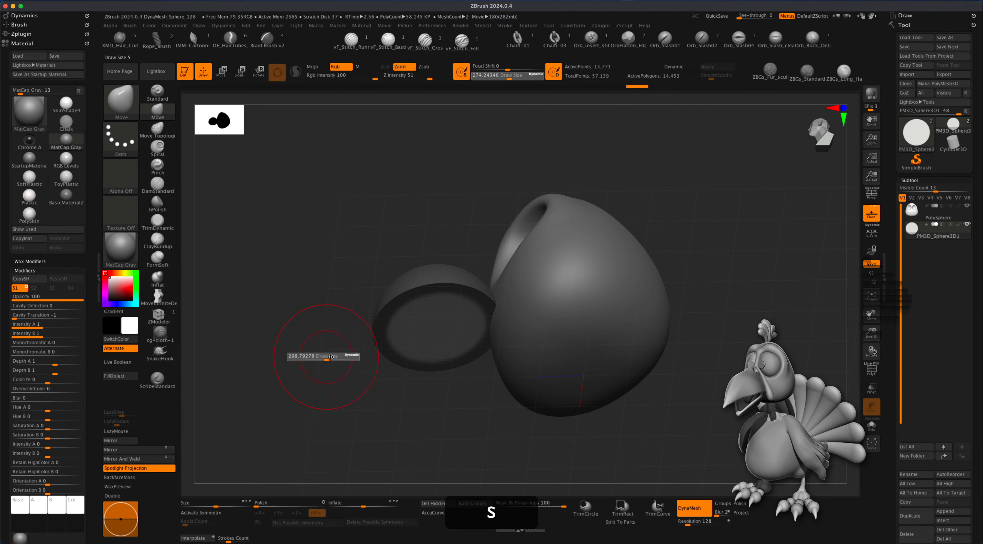
pyautogui.moveTo(325, 358); pyautogui.dragTo(320, 331)
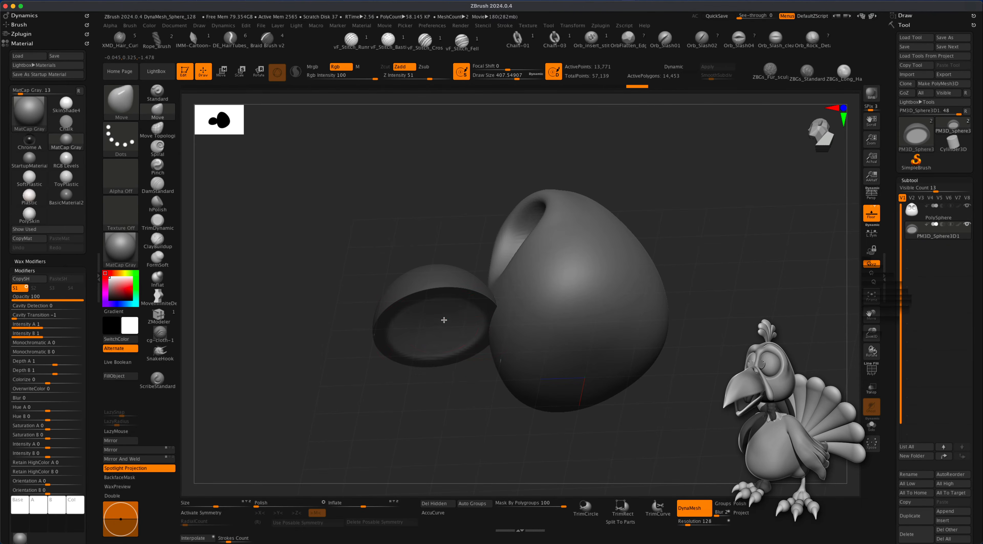
pyautogui.press('super+z')
pyautogui.press('x')
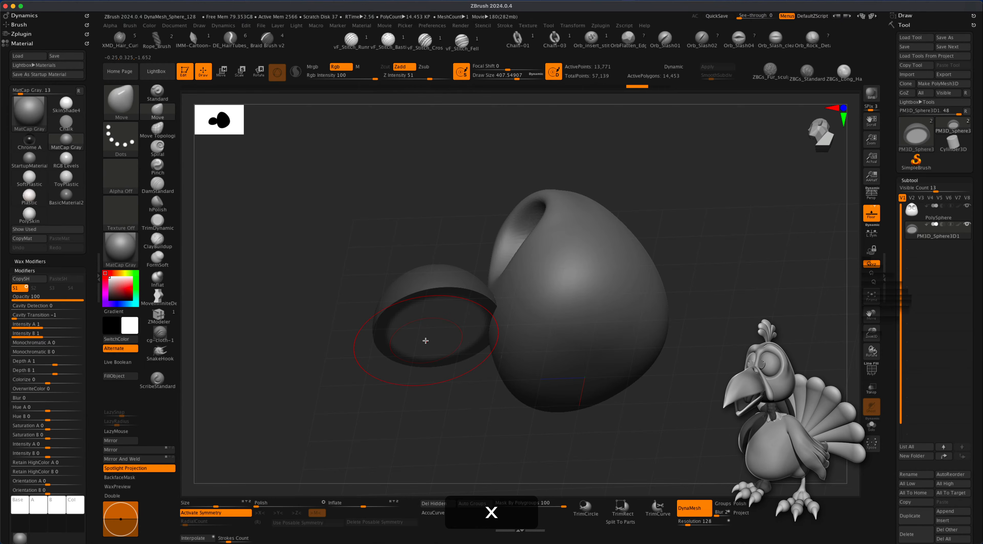
pyautogui.moveTo(436, 325); pyautogui.dragTo(433, 305)
pyautogui.moveTo(328, 363); pyautogui.dragTo(355, 325)
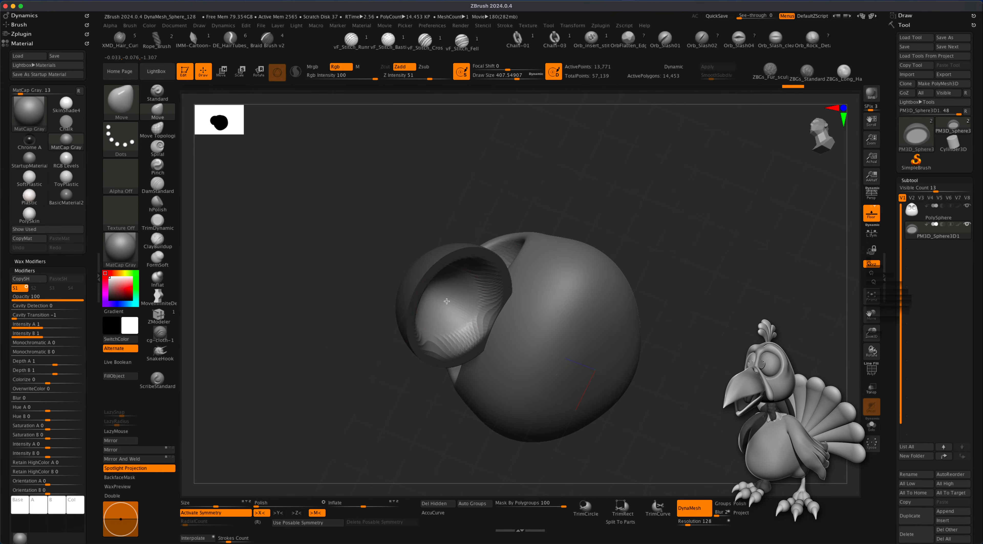
# Deepen and widen the cavity inside the half-sphere with the Move brush and clear the rim mask
pyautogui.moveTo(765, 395); pyautogui.dragTo(728, 424)
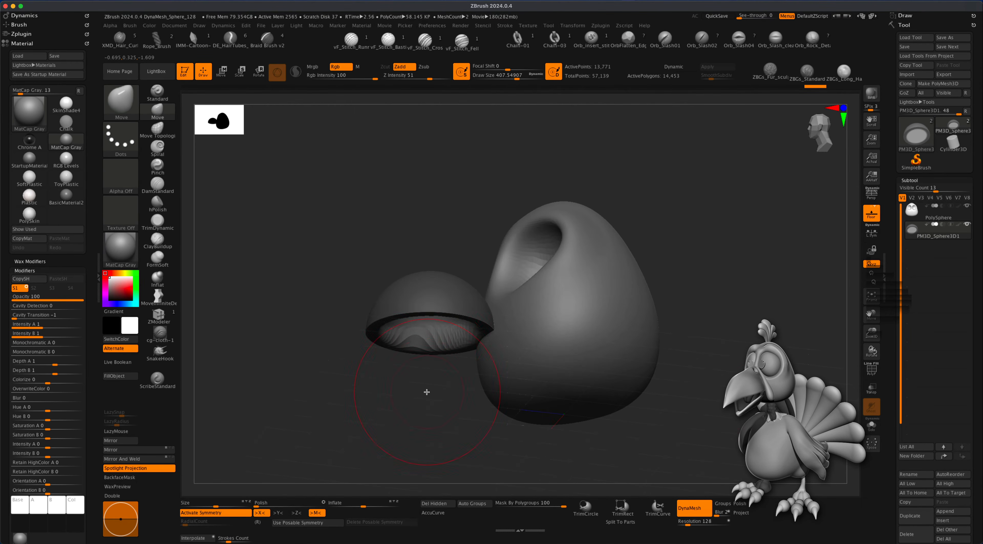
pyautogui.moveTo(427, 391)
pyautogui.mouseDown()
pyautogui.moveTo(428, 404)
pyautogui.moveTo(438, 374)
pyautogui.mouseUp()
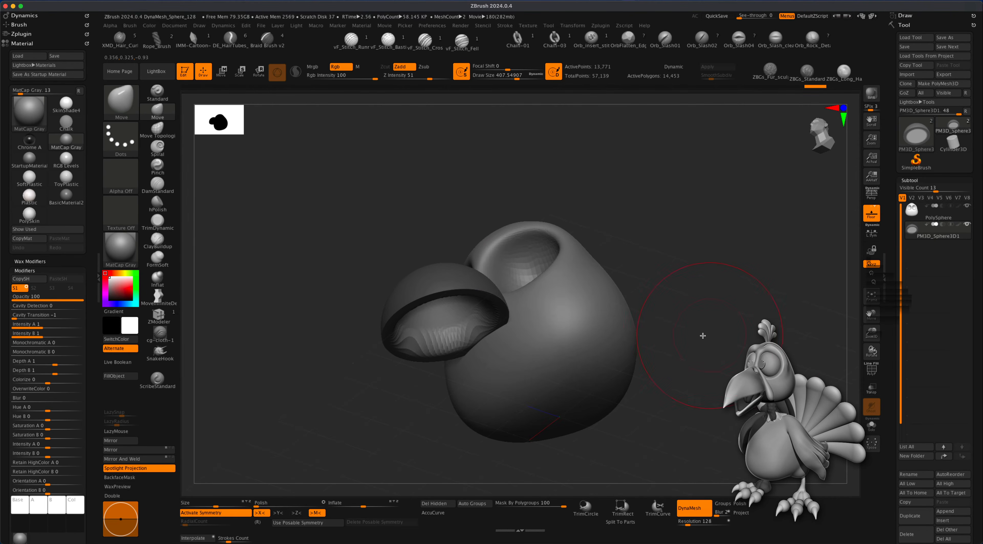
pyautogui.moveTo(703, 335); pyautogui.dragTo(664, 273)
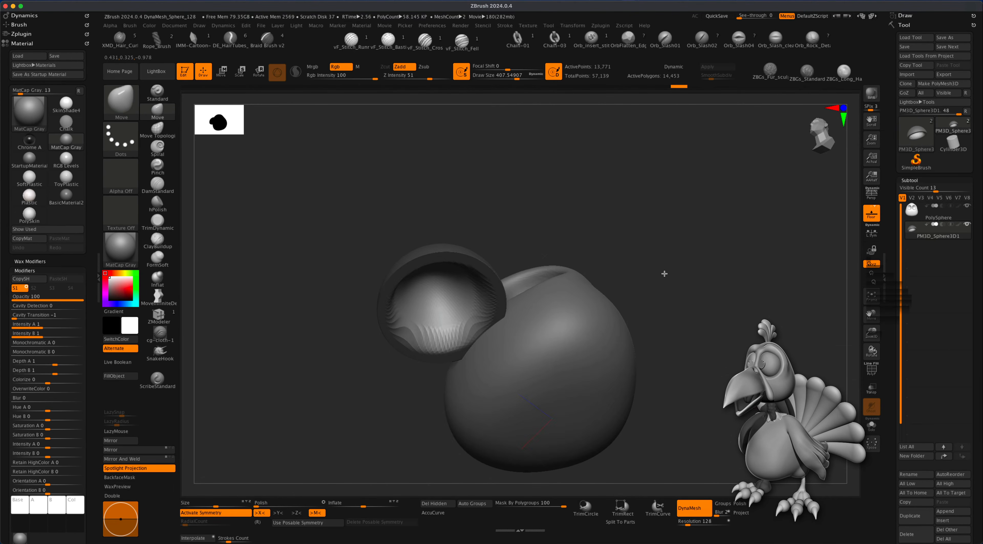
pyautogui.moveTo(550, 241); pyautogui.dragTo(436, 300)
pyautogui.moveTo(366, 293)
pyautogui.mouseDown()
pyautogui.moveTo(366, 256)
pyautogui.moveTo(354, 270)
pyautogui.moveTo(314, 237)
pyautogui.moveTo(345, 248)
pyautogui.mouseUp()
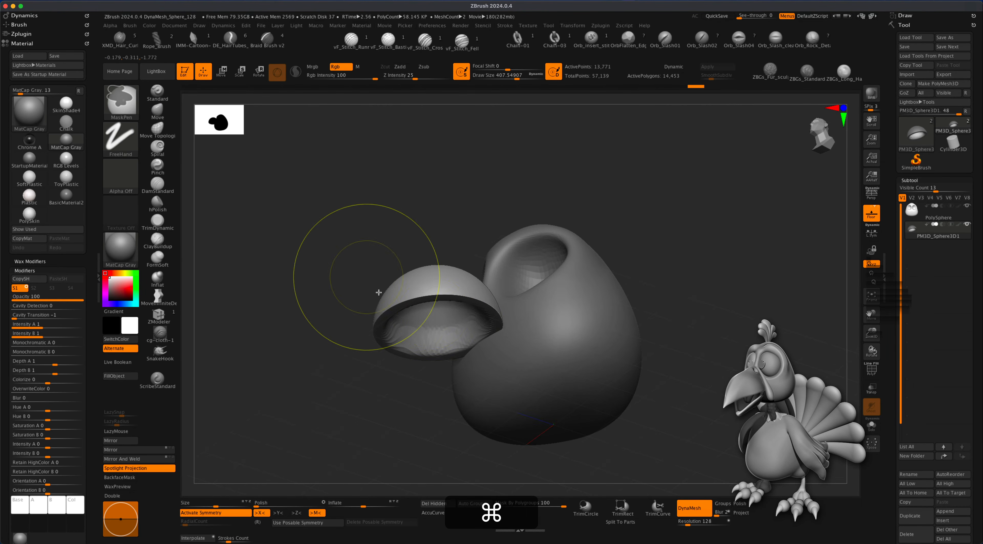
# Remesh the hollow half-sphere with DynaMesh and smooth its rim and inner surface with Polish
pyautogui.moveTo(285, 202)
pyautogui.keyDown('super'); pyautogui.mouseDown()
pyautogui.moveTo(399, 289)
pyautogui.moveTo(362, 280)
pyautogui.moveTo(344, 291)
pyautogui.mouseUp(); pyautogui.keyUp('super')
pyautogui.press('b')
pyautogui.press('m')
pyautogui.press('v')
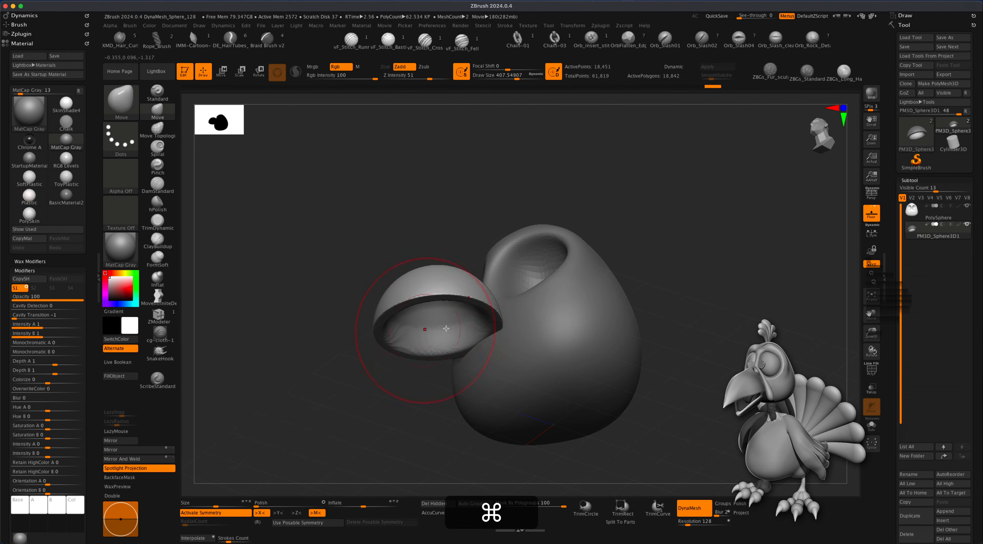
pyautogui.click(259, 503)
pyautogui.moveTo(305, 439); pyautogui.dragTo(381, 372)
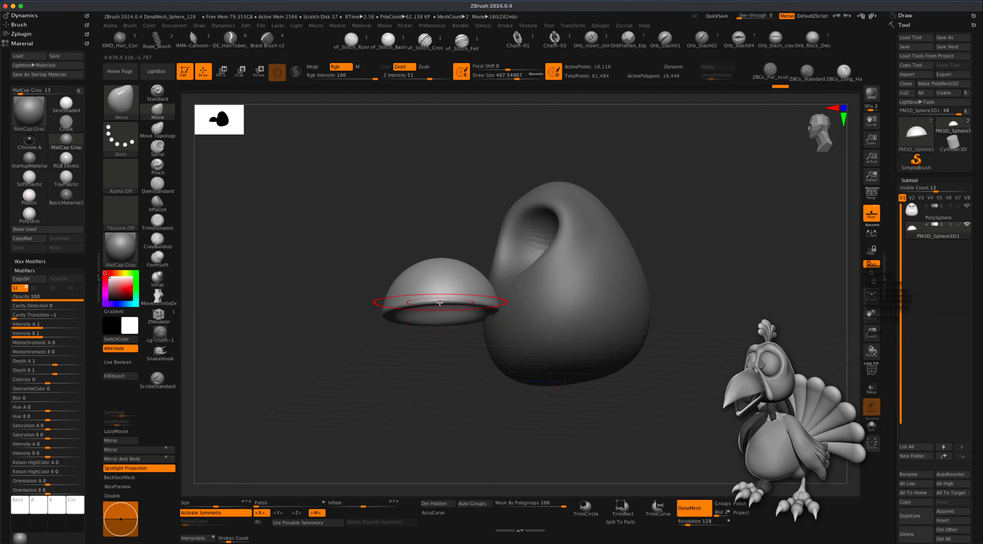
pyautogui.moveTo(426, 354)
pyautogui.mouseDown()
pyautogui.moveTo(426, 378)
pyautogui.moveTo(430, 369)
pyautogui.mouseUp()
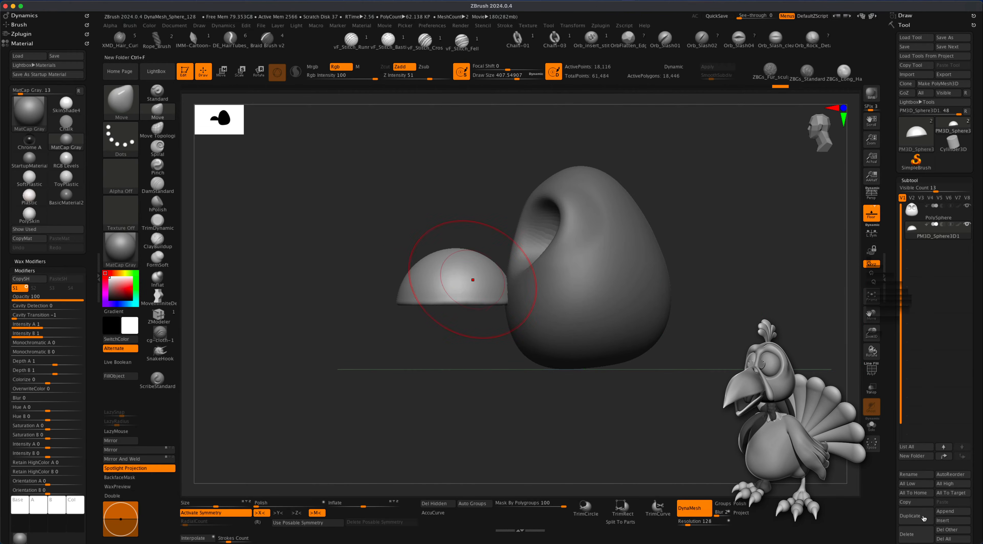
# Duplicate the hollow half-sphere and bring up the transform gizmo on the copy in a straight front view
pyautogui.hotkey('ctrl', 'shift', 'd')
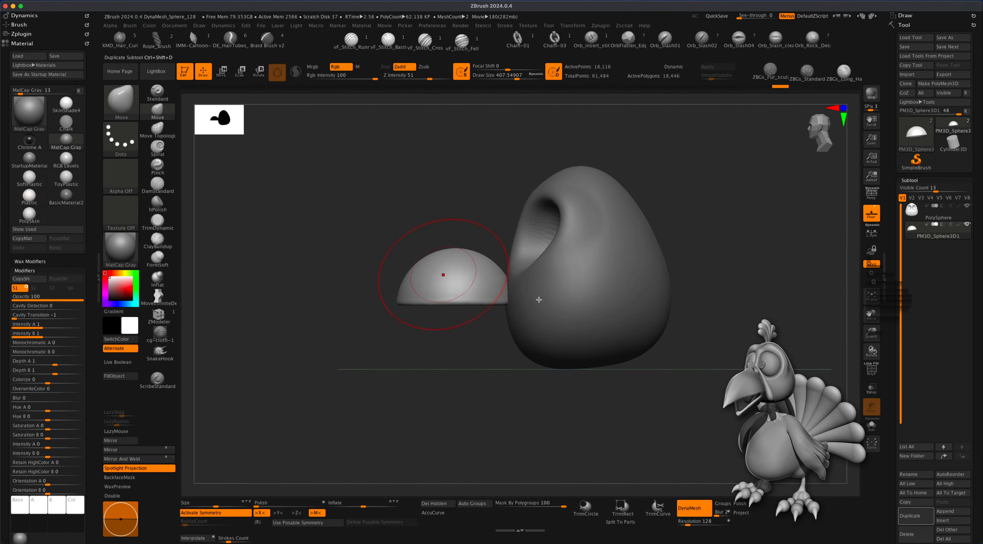
pyautogui.click(912, 517)
pyautogui.click(221, 71)
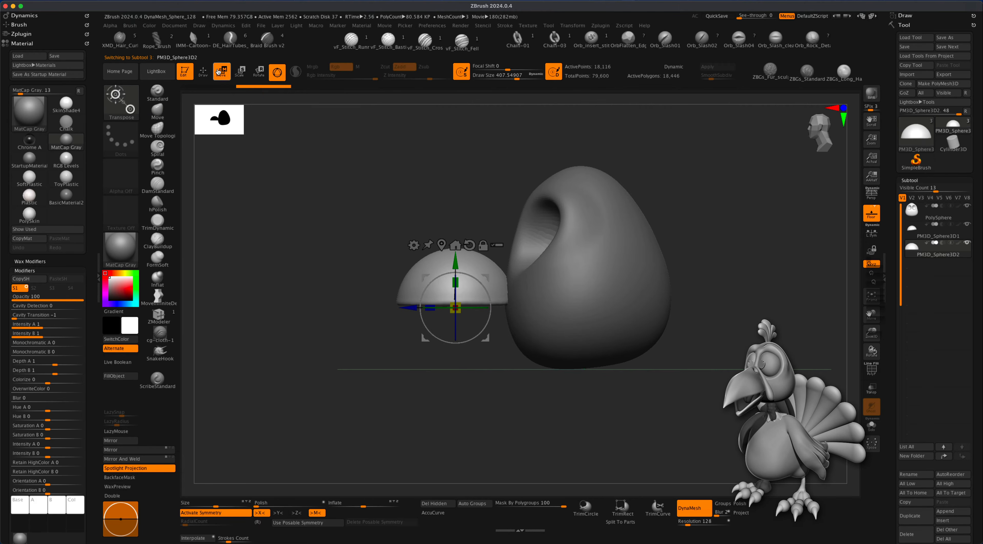
pyautogui.moveTo(386, 268); pyautogui.dragTo(420, 273)
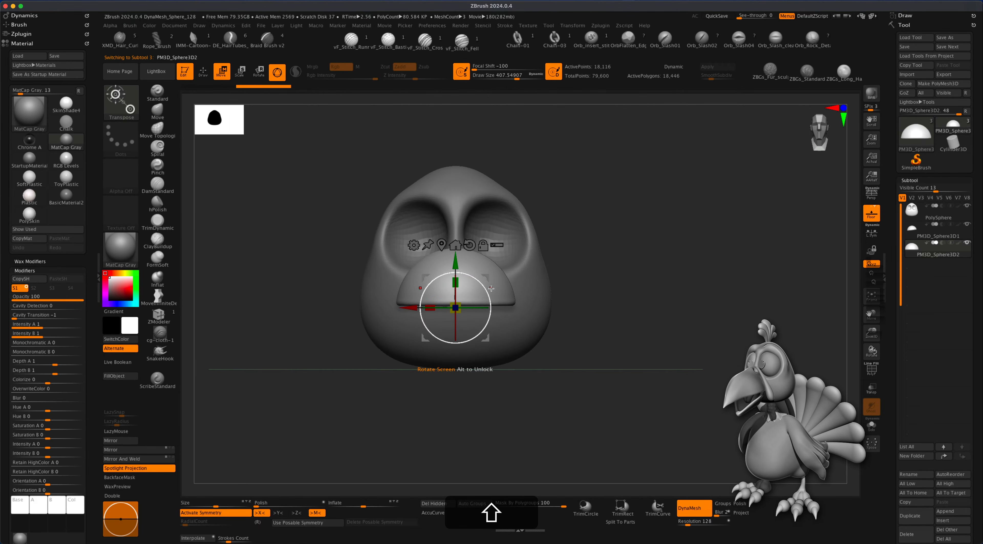
pyautogui.moveTo(618, 296); pyautogui.dragTo(732, 301)
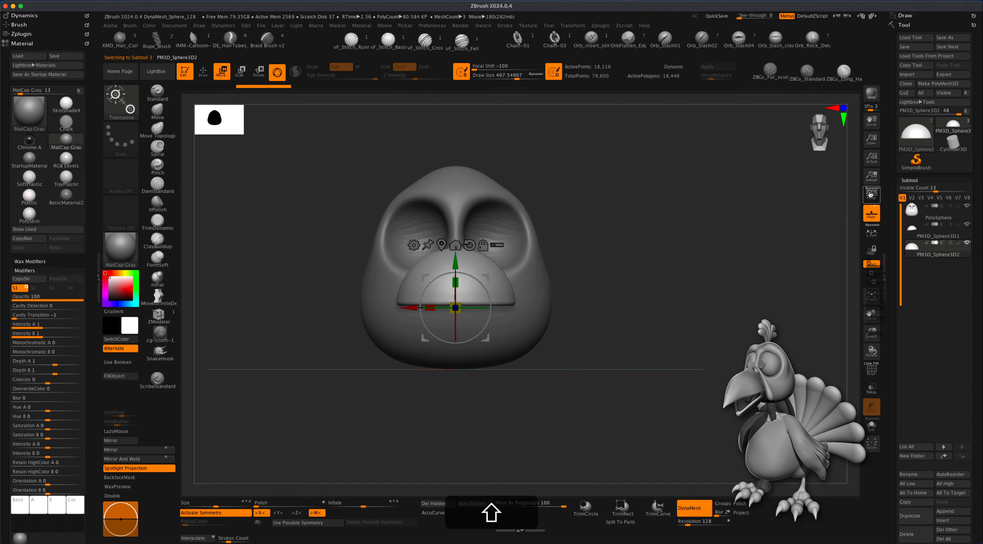
pyautogui.keyDown('alt'); pyautogui.moveTo(666, 289); pyautogui.dragTo(693, 325); pyautogui.keyUp('alt')
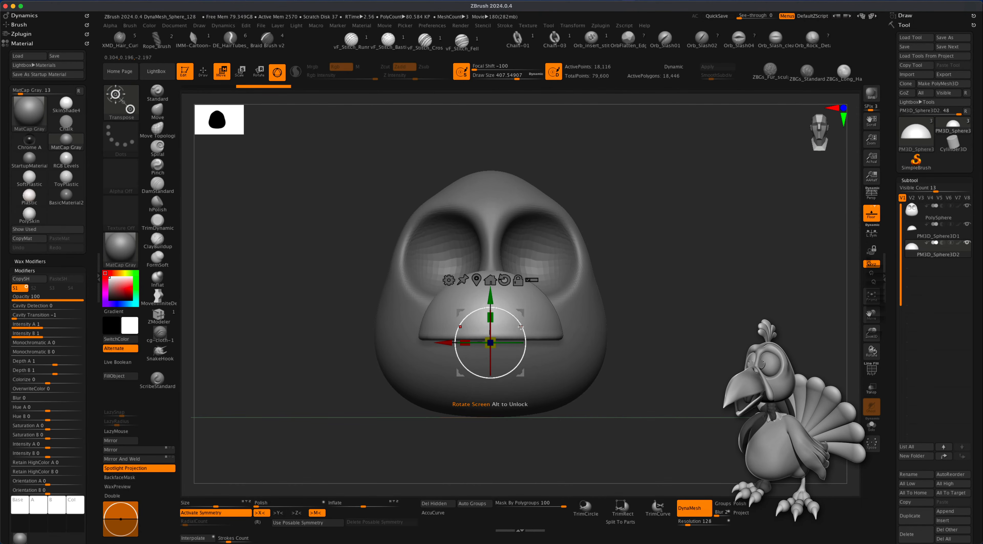
# Turn symmetry off, flip the copy upside down beneath the original, and shrink it slightly as the lower beak half
pyautogui.press('x')
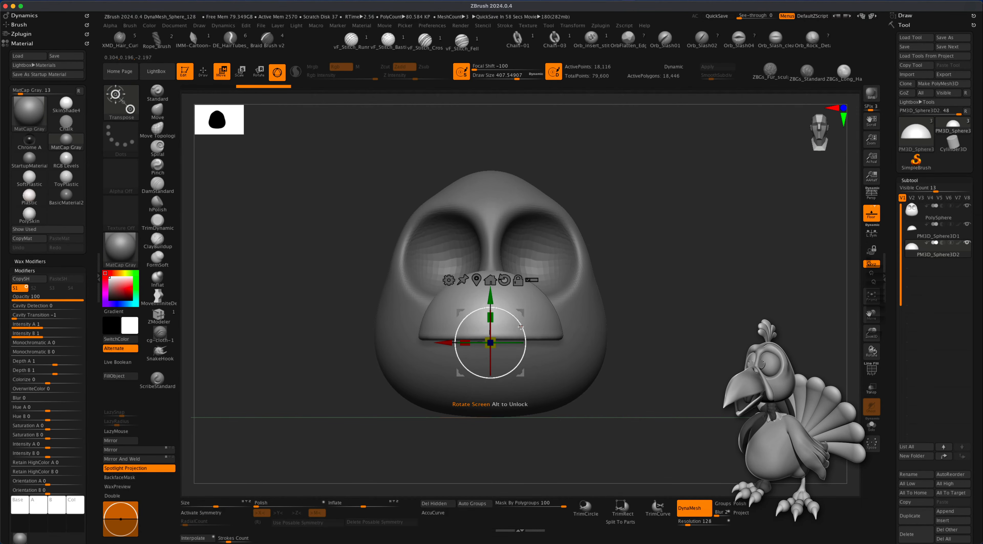
pyautogui.press('shift')
pyautogui.keyDown('shift'); pyautogui.moveTo(519, 322); pyautogui.dragTo(429, 384); pyautogui.keyUp('shift')
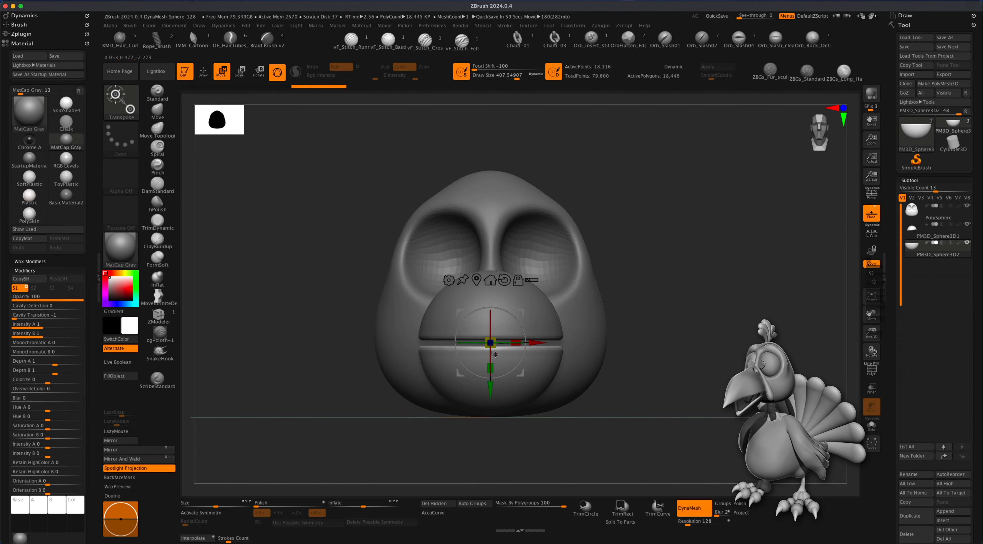
pyautogui.moveTo(497, 351); pyautogui.dragTo(533, 312)
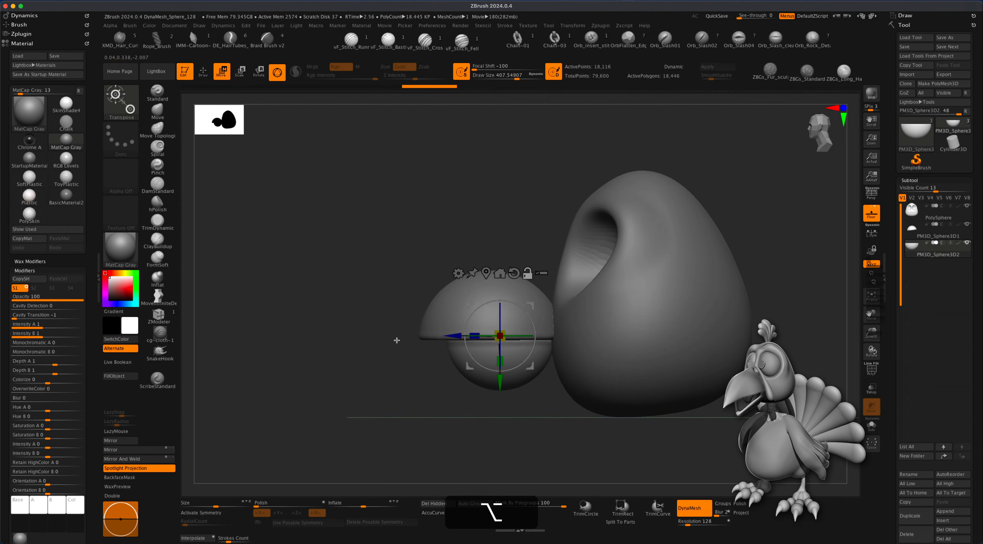
pyautogui.keyDown('alt'); pyautogui.moveTo(395, 340); pyautogui.dragTo(443, 291); pyautogui.keyUp('alt')
pyautogui.moveTo(699, 375)
pyautogui.mouseDown()
pyautogui.moveTo(592, 372)
pyautogui.moveTo(709, 373)
pyautogui.moveTo(712, 359)
pyautogui.moveTo(603, 359)
pyautogui.moveTo(687, 382)
pyautogui.moveTo(645, 387)
pyautogui.moveTo(691, 384)
pyautogui.moveTo(682, 379)
pyautogui.moveTo(694, 409)
pyautogui.moveTo(700, 400)
pyautogui.moveTo(686, 389)
pyautogui.moveTo(680, 349)
pyautogui.moveTo(672, 366)
pyautogui.moveTo(582, 418)
pyautogui.moveTo(711, 325)
pyautogui.moveTo(669, 342)
pyautogui.mouseUp()
pyautogui.press('q')
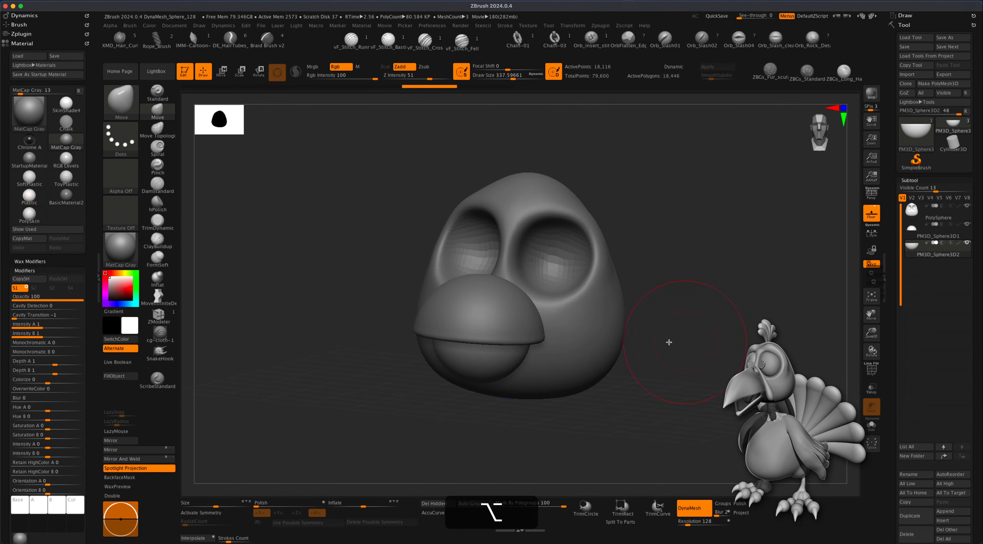
# With AccuCurve on, pull the front of the upper half-sphere into a pointed beak using the Move brush at draw size about 338
pyautogui.keyDown('alt'); pyautogui.click(500, 317); pyautogui.keyUp('alt')
pyautogui.keyDown('shift'); pyautogui.moveTo(742, 355); pyautogui.dragTo(658, 374); pyautogui.keyUp('shift')
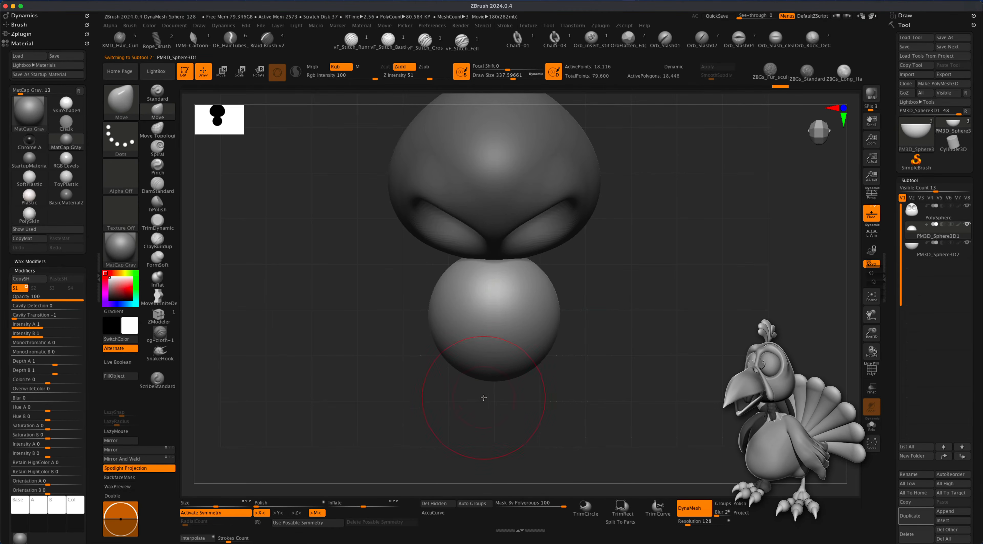
pyautogui.click(431, 512)
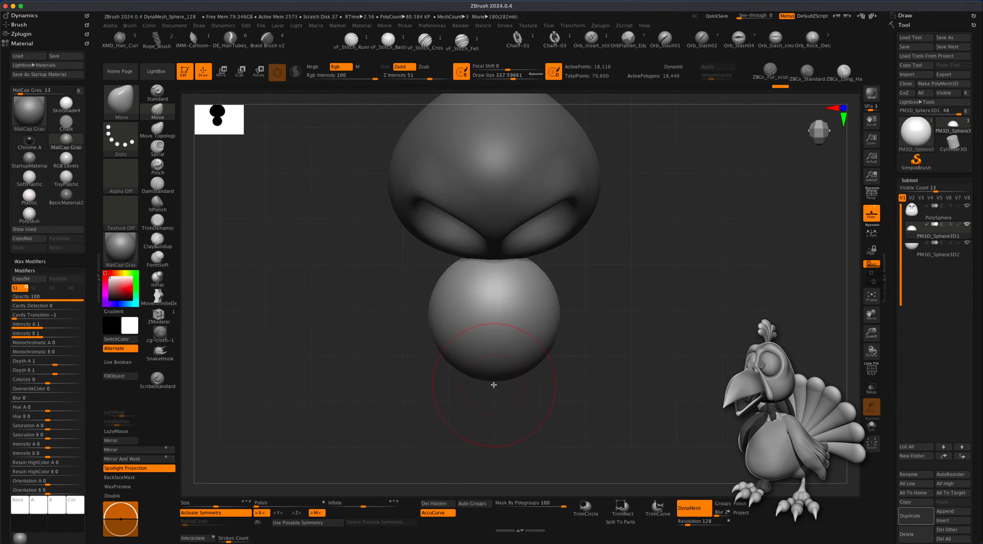
pyautogui.moveTo(494, 382); pyautogui.dragTo(496, 427)
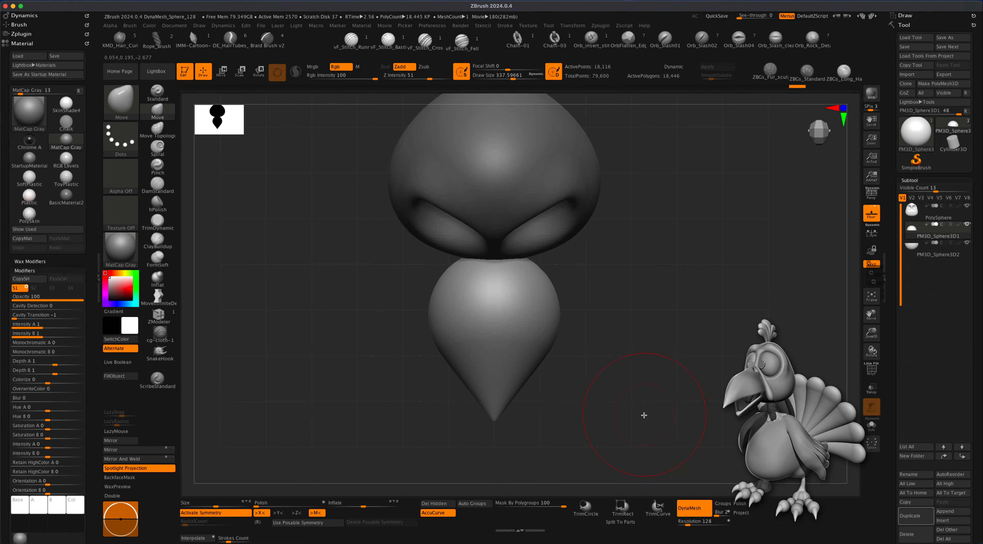
pyautogui.moveTo(632, 420); pyautogui.dragTo(605, 405)
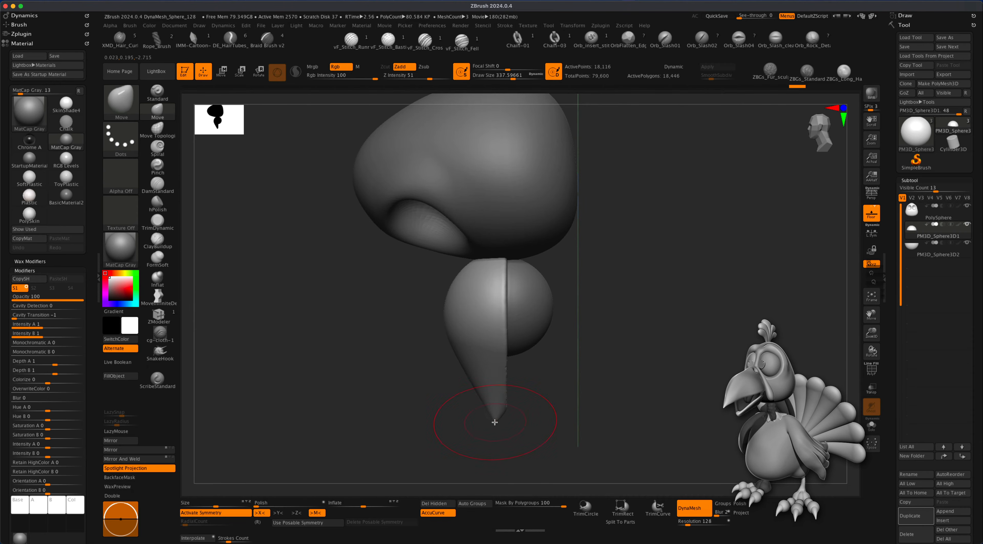
pyautogui.moveTo(502, 432); pyautogui.dragTo(501, 431)
# Remesh the stretched upper beak with DynaMesh and smooth the underside of its tip
pyautogui.moveTo(603, 420); pyautogui.dragTo(674, 410)
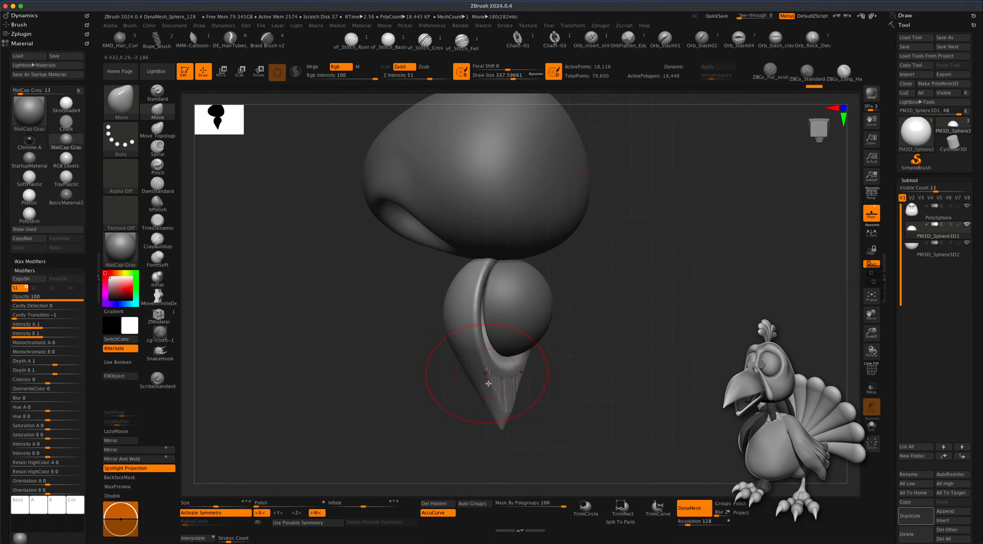
pyautogui.keyDown('alt'); pyautogui.moveTo(569, 398); pyautogui.dragTo(595, 397); pyautogui.keyUp('alt')
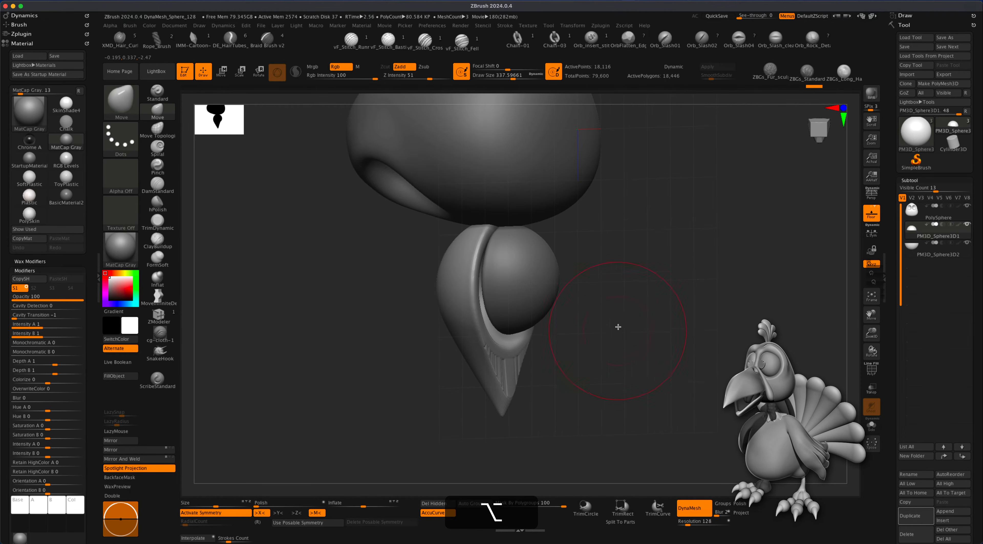
pyautogui.keyDown('alt'); pyautogui.keyDown('super'); pyautogui.moveTo(626, 303); pyautogui.dragTo(698, 386); pyautogui.keyUp('super'); pyautogui.keyUp('alt')
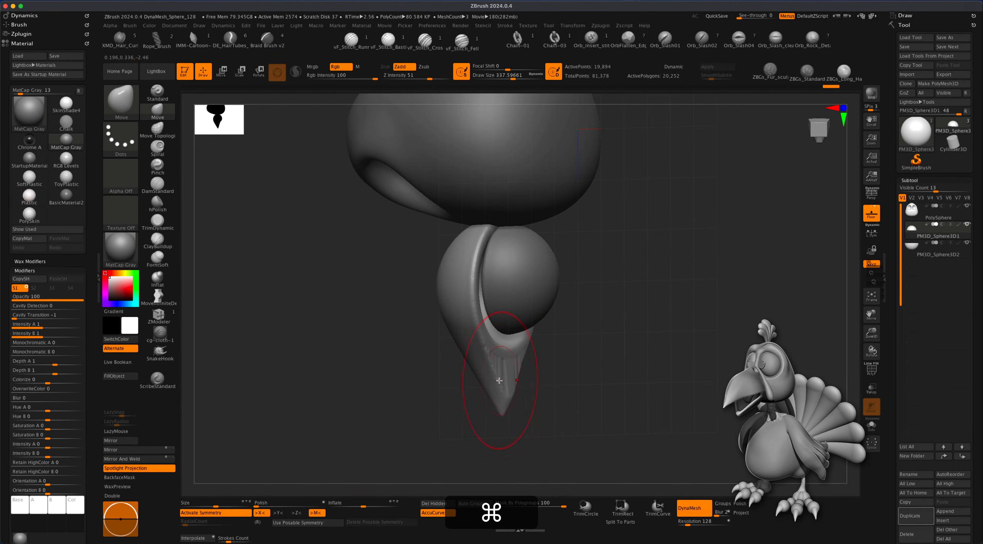
pyautogui.keyDown('shift'); pyautogui.moveTo(503, 388); pyautogui.dragTo(503, 385); pyautogui.keyUp('shift')
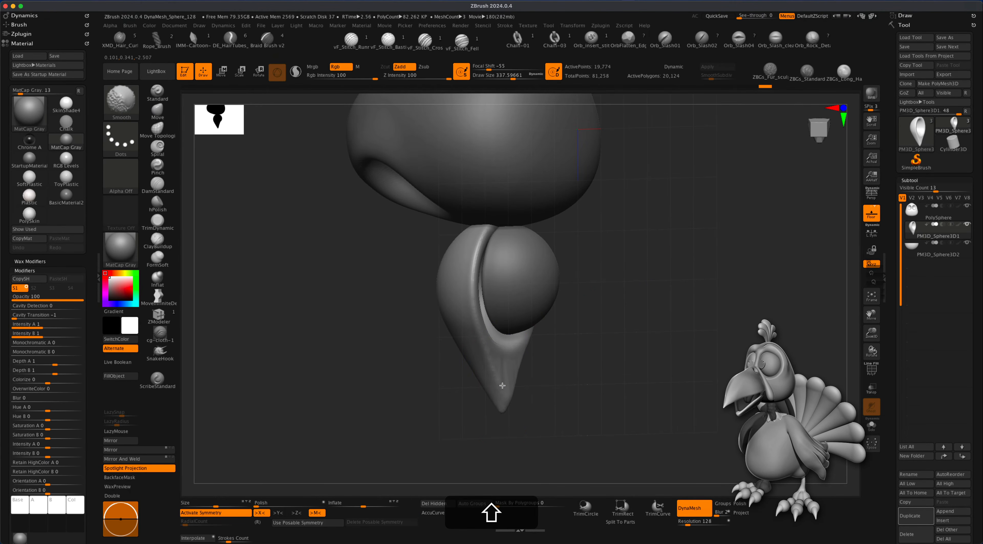
# Extend and refine the upper beak's tip with the Move brush, reducing the draw size to about 207
pyautogui.keyDown('shift'); pyautogui.moveTo(632, 338); pyautogui.dragTo(658, 338); pyautogui.keyUp('shift')
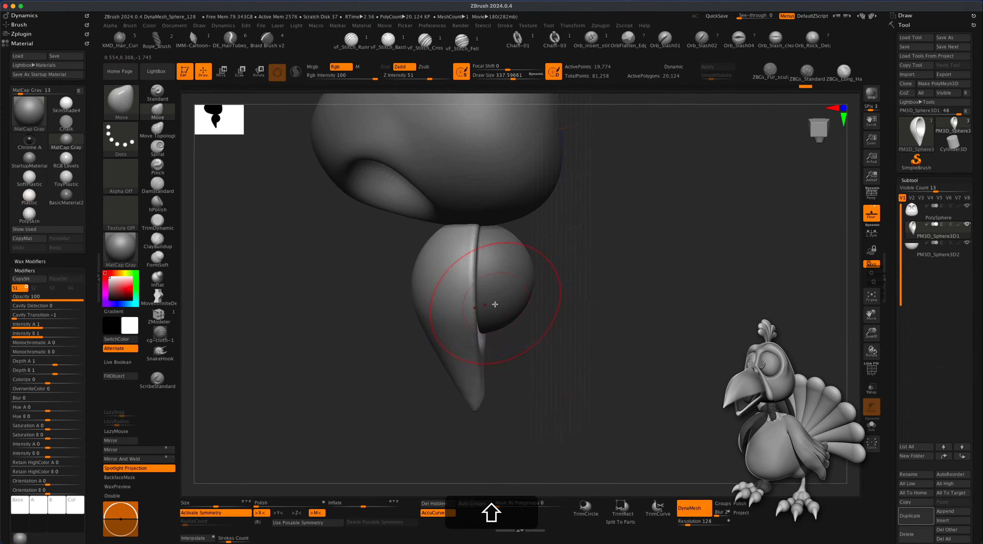
pyautogui.moveTo(534, 355); pyautogui.dragTo(466, 411)
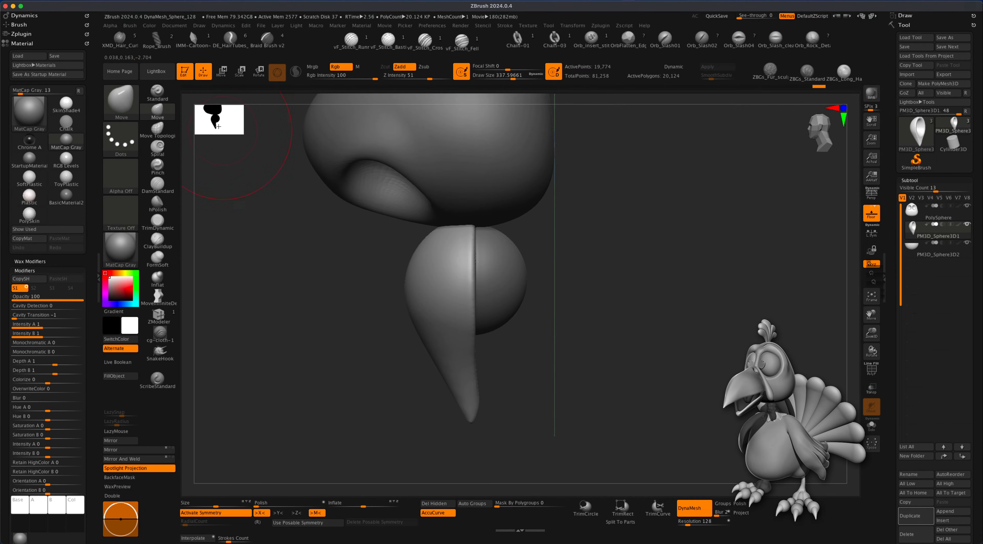
pyautogui.press('s')
pyautogui.moveTo(344, 303); pyautogui.dragTo(331, 303)
pyautogui.moveTo(518, 380)
pyautogui.keyDown('alt'); pyautogui.mouseDown()
pyautogui.moveTo(564, 408)
pyautogui.moveTo(553, 421)
pyautogui.mouseUp(); pyautogui.keyUp('alt')
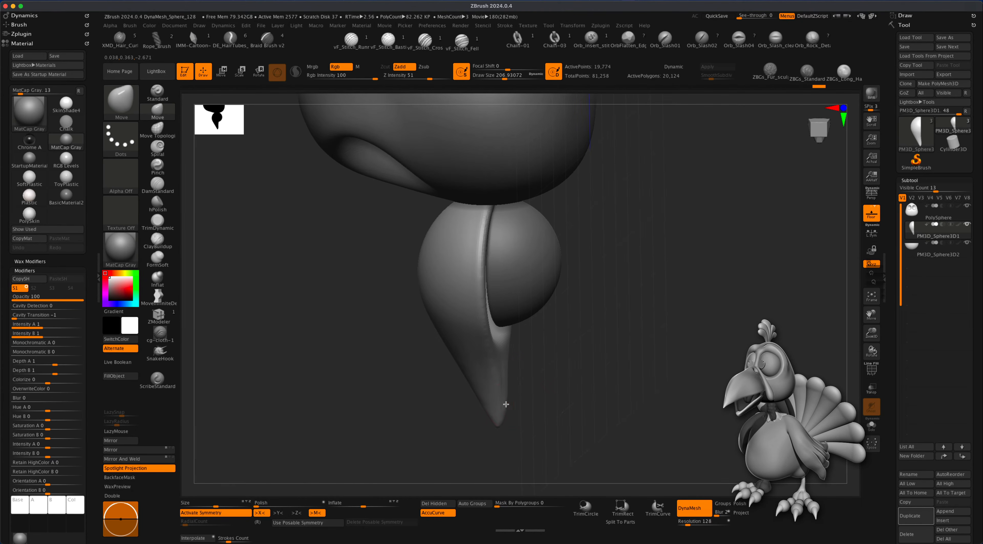
pyautogui.moveTo(504, 404)
pyautogui.mouseDown()
pyautogui.moveTo(529, 405)
pyautogui.moveTo(518, 401)
pyautogui.moveTo(529, 395)
pyautogui.moveTo(502, 409)
pyautogui.moveTo(523, 417)
pyautogui.moveTo(515, 416)
pyautogui.moveTo(529, 410)
pyautogui.moveTo(495, 391)
pyautogui.mouseUp()
# Reshape the sides and tip of the upper beak with the Move brush at draw size about 311
pyautogui.press('s')
pyautogui.click(528, 408)
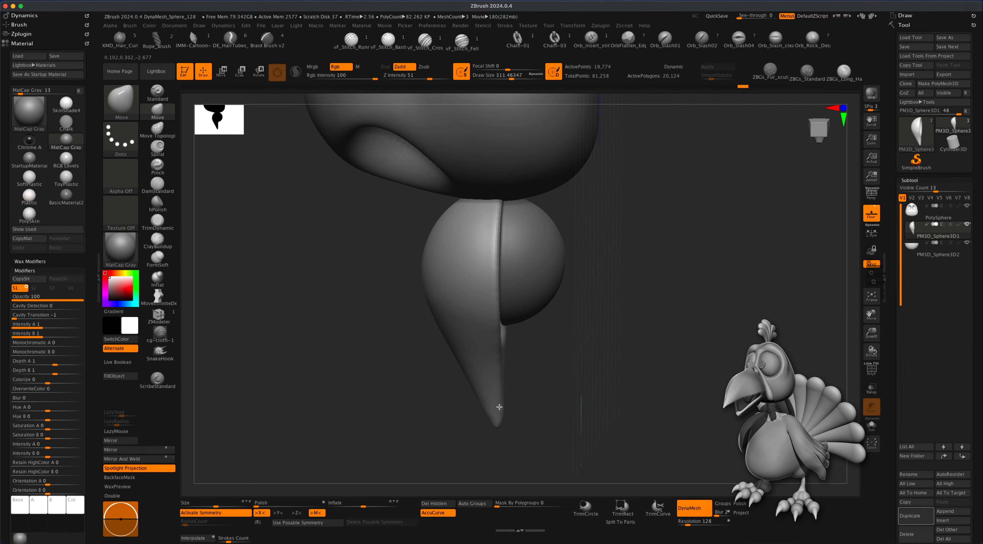
pyautogui.moveTo(533, 417); pyautogui.dragTo(496, 426)
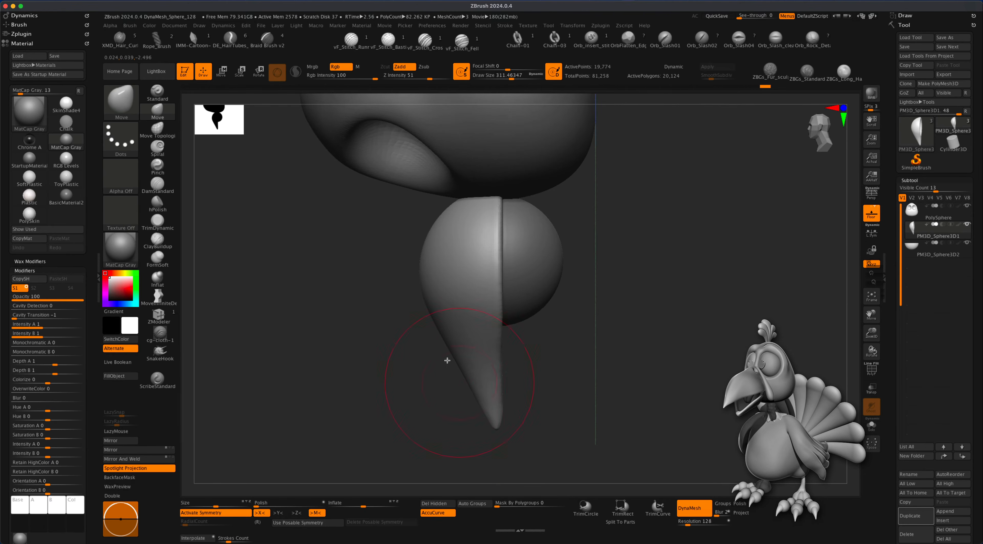
pyautogui.moveTo(529, 321); pyautogui.dragTo(492, 358, button='right')
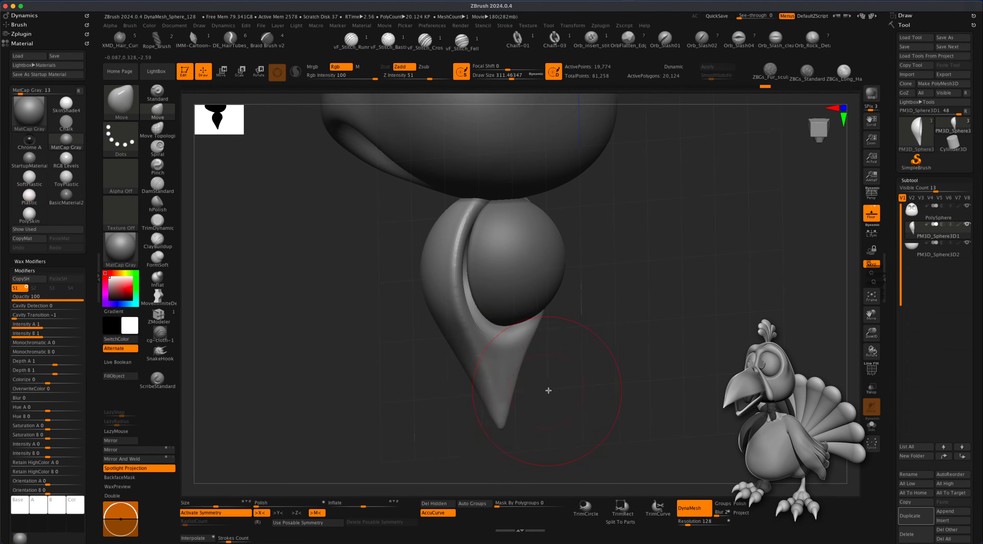
pyautogui.moveTo(548, 390)
pyautogui.mouseDown(button='right')
pyautogui.moveTo(507, 391)
pyautogui.moveTo(562, 409)
pyautogui.moveTo(518, 417)
pyautogui.moveTo(536, 402)
pyautogui.mouseUp(button='right')
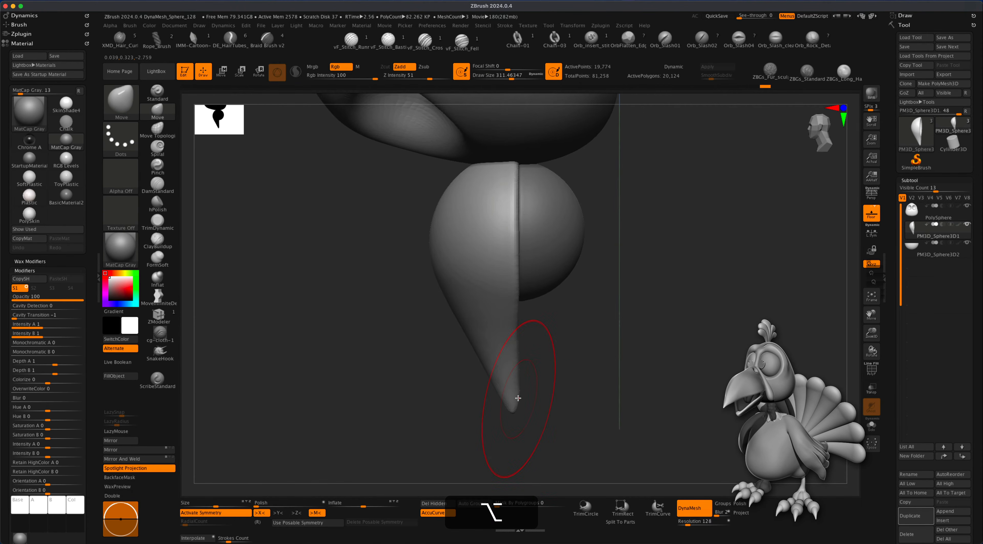
# Adjust the upper beak's tip with the Move brush at draw size about 217 and undo the last stroke
pyautogui.press('s')
pyautogui.moveTo(519, 409); pyautogui.dragTo(507, 409)
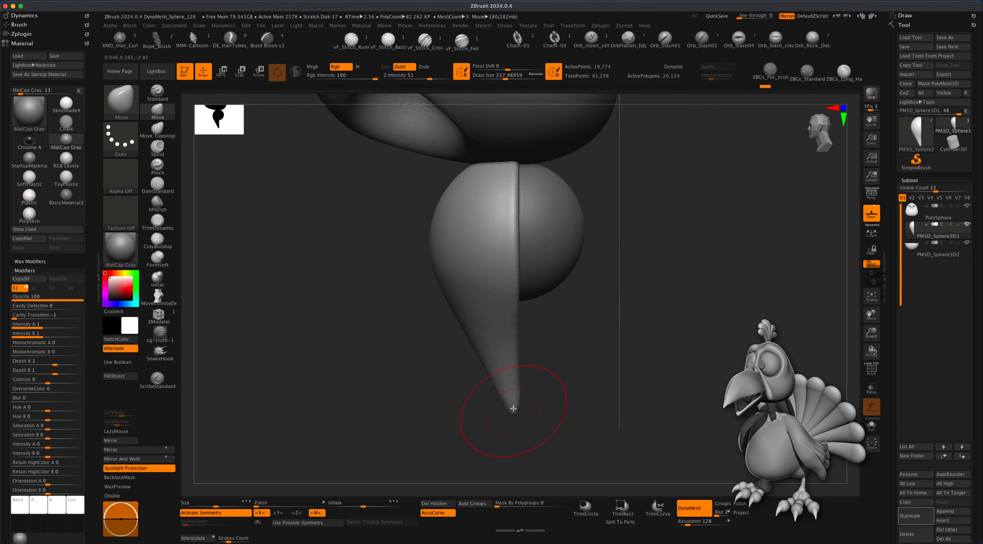
pyautogui.moveTo(538, 340); pyautogui.dragTo(482, 375, button='right')
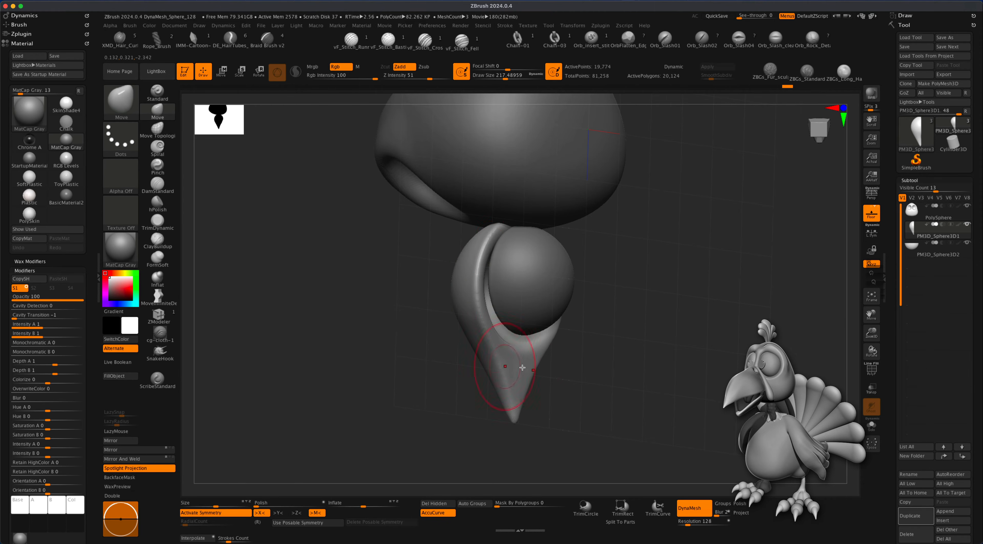
pyautogui.moveTo(522, 367)
pyautogui.mouseDown(button='right')
pyautogui.moveTo(531, 351)
pyautogui.moveTo(551, 377)
pyautogui.mouseUp(button='right')
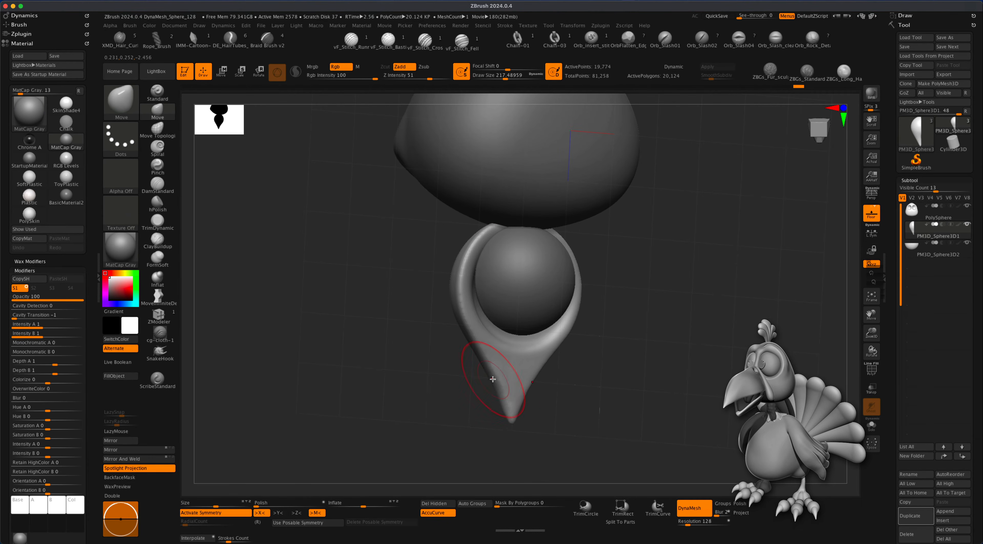
pyautogui.press('super+z')
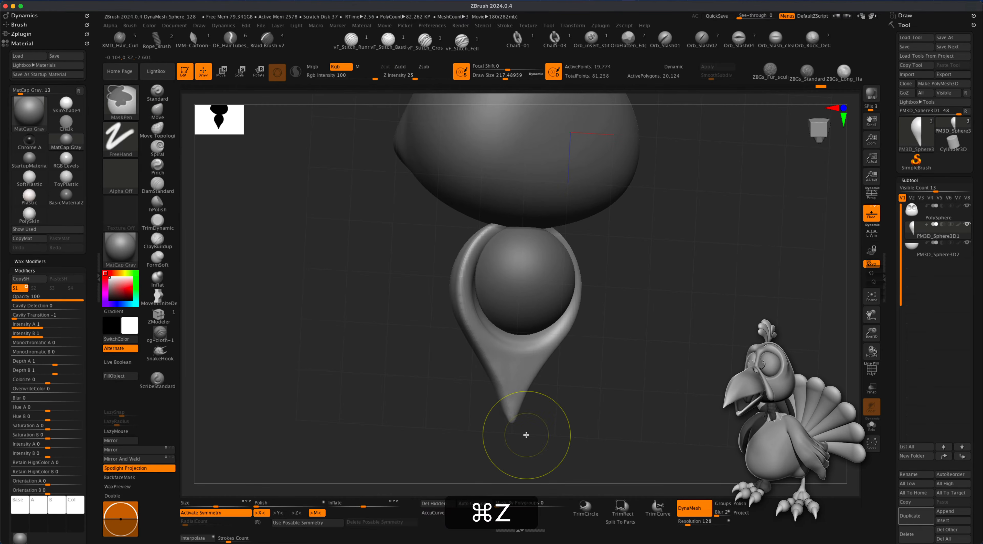
# Straighten the concave upper profile of the beak toward its tip with the Move brush
pyautogui.moveTo(553, 431); pyautogui.dragTo(570, 426)
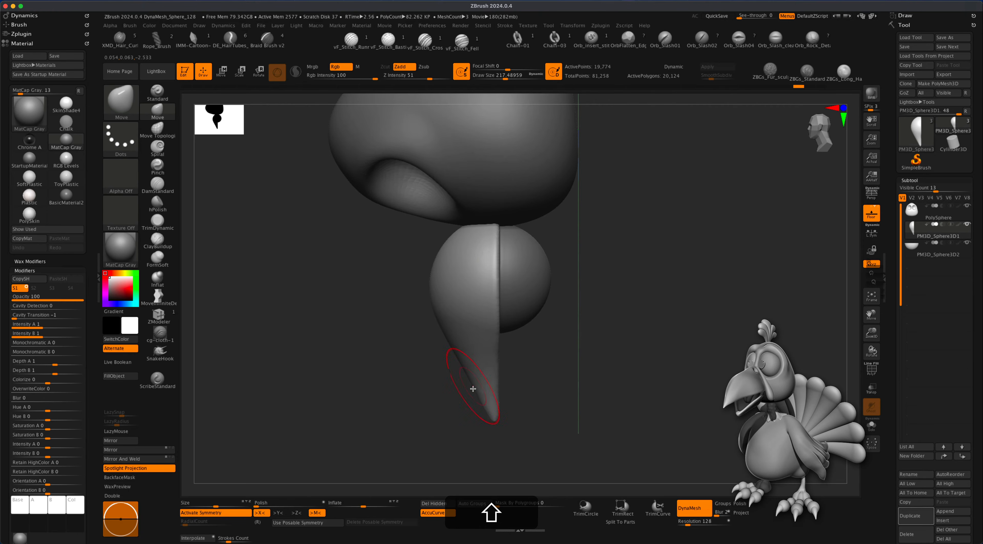
pyautogui.moveTo(508, 419); pyautogui.dragTo(551, 386)
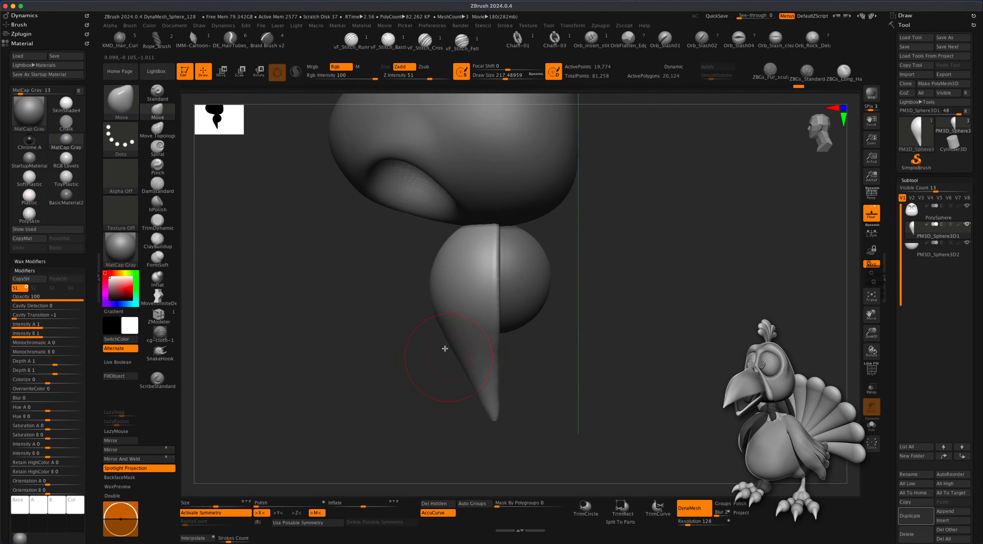
pyautogui.moveTo(580, 416)
pyautogui.keyDown('alt'); pyautogui.mouseDown()
pyautogui.moveTo(593, 376)
pyautogui.moveTo(588, 393)
pyautogui.moveTo(585, 377)
pyautogui.moveTo(522, 340)
pyautogui.mouseUp(); pyautogui.keyUp('alt')
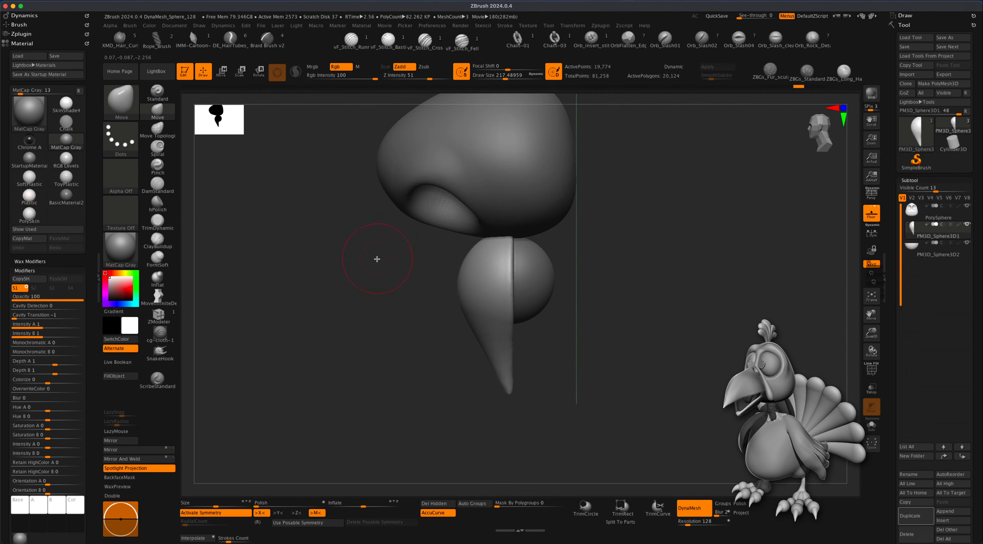
pyautogui.click(222, 71)
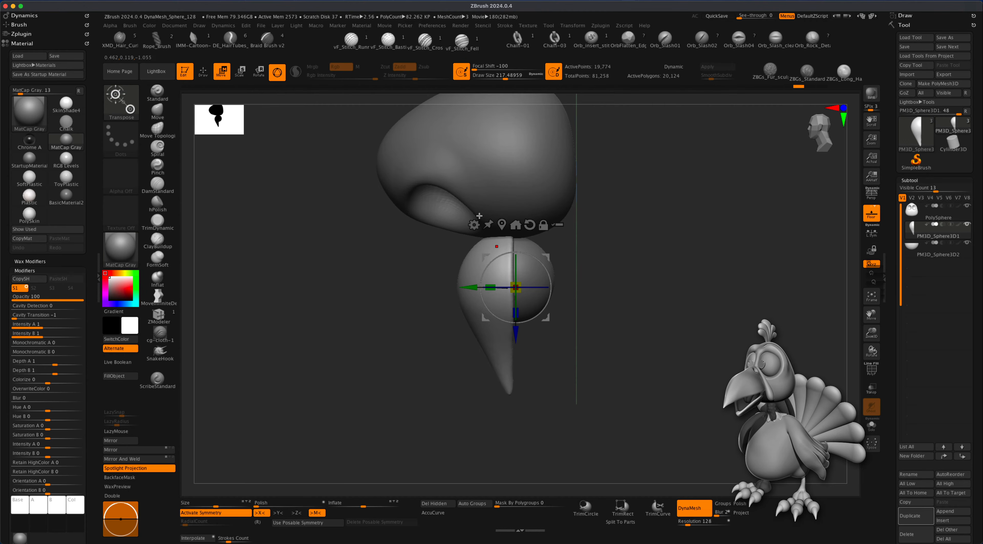
pyautogui.click(473, 224)
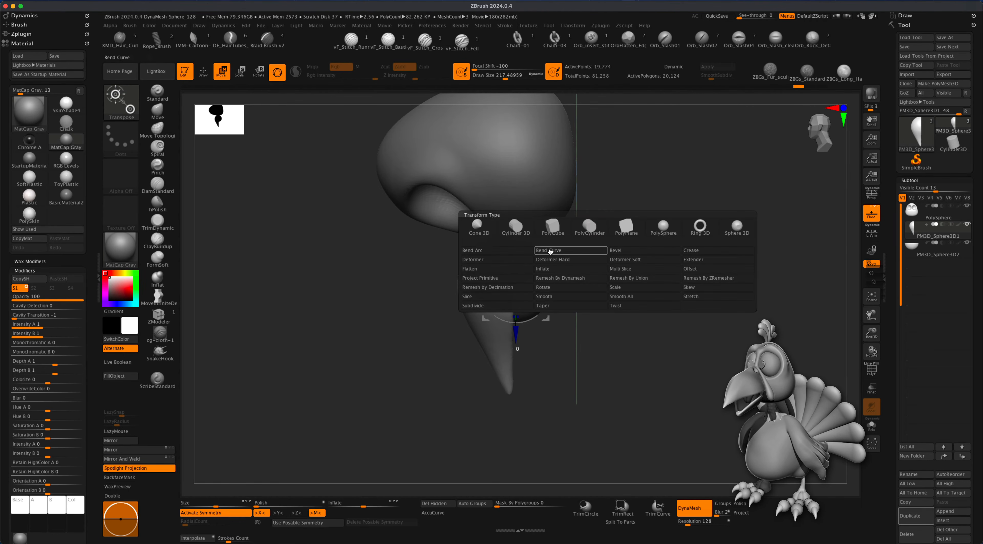
pyautogui.click(205, 73)
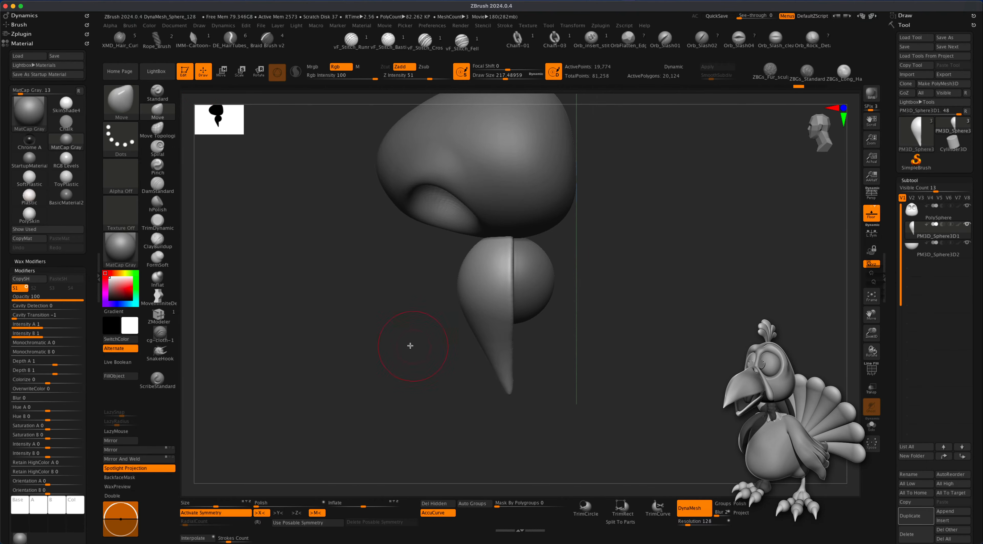
pyautogui.press('s')
pyautogui.moveTo(393, 334); pyautogui.dragTo(406, 334)
pyautogui.press('s')
pyautogui.moveTo(407, 409); pyautogui.dragTo(416, 410)
pyautogui.moveTo(498, 313)
pyautogui.mouseDown()
pyautogui.moveTo(485, 292)
pyautogui.moveTo(430, 292)
pyautogui.moveTo(465, 292)
pyautogui.mouseUp()
pyautogui.press('super+z')
# Arch the lower edge of the upper beak away from the lower shell with the Move brush at draw sizes of about 591 and 533
pyautogui.press('s')
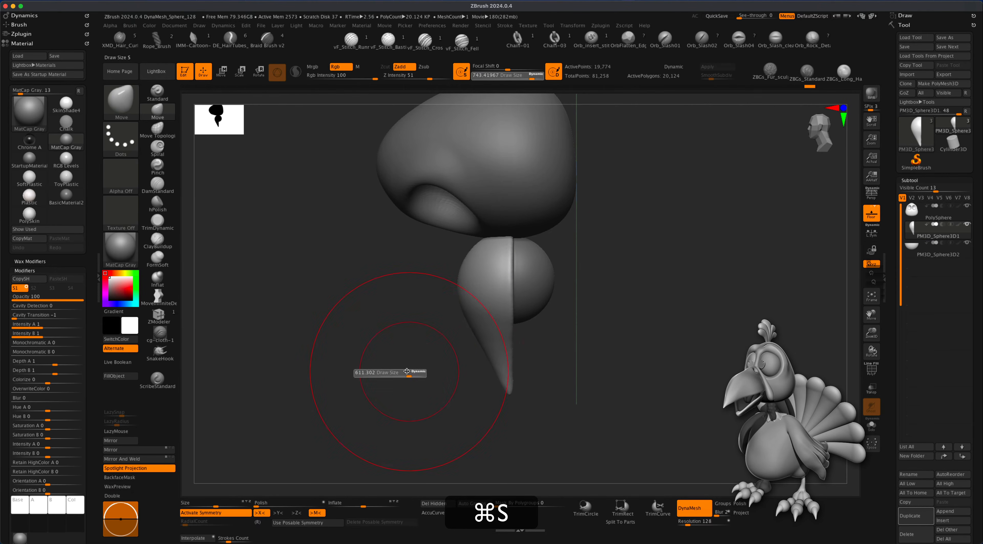
pyautogui.moveTo(409, 373)
pyautogui.mouseDown()
pyautogui.moveTo(397, 373)
pyautogui.moveTo(403, 365)
pyautogui.mouseUp()
pyautogui.press('s')
pyautogui.moveTo(500, 309); pyautogui.dragTo(499, 305)
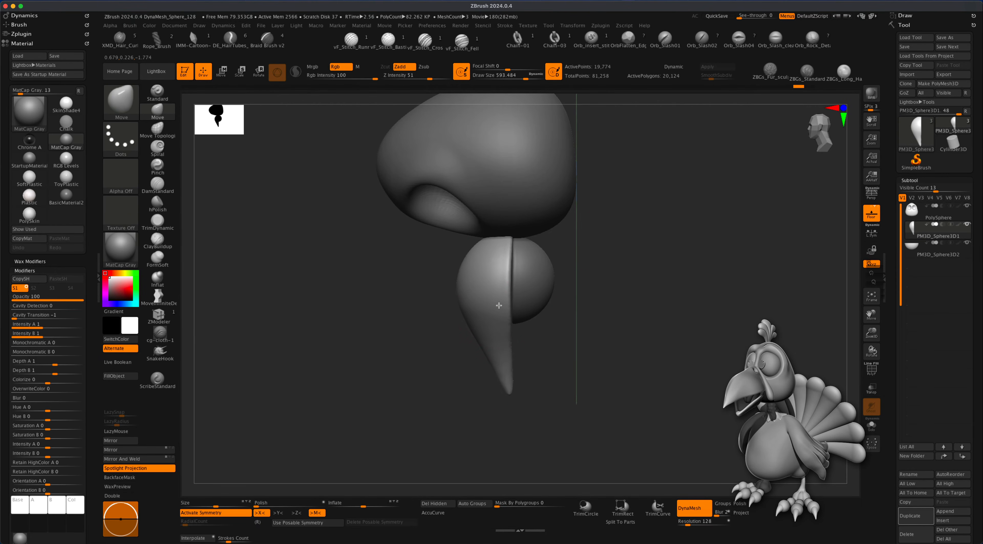
pyautogui.press('s')
pyautogui.moveTo(445, 396); pyautogui.dragTo(441, 396)
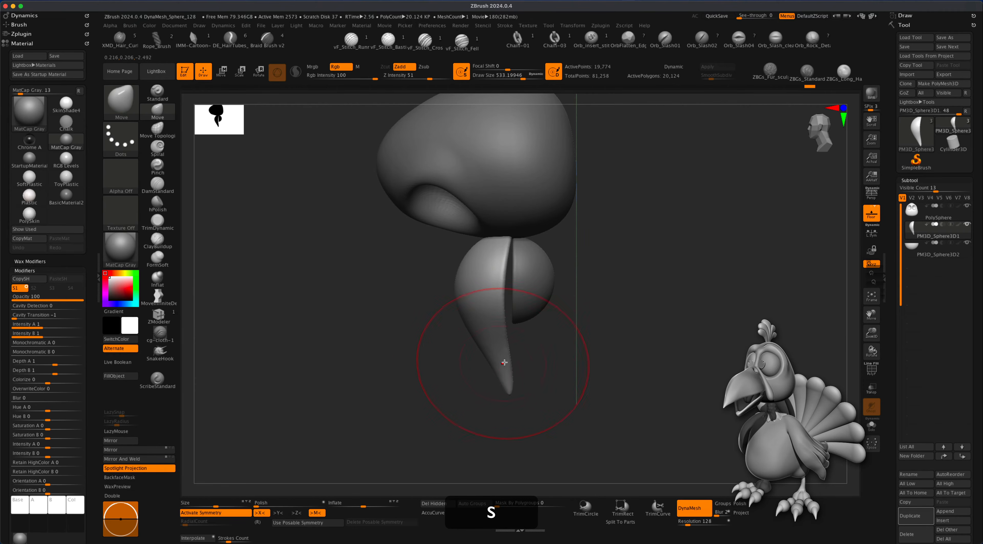
pyautogui.moveTo(504, 363); pyautogui.dragTo(497, 363)
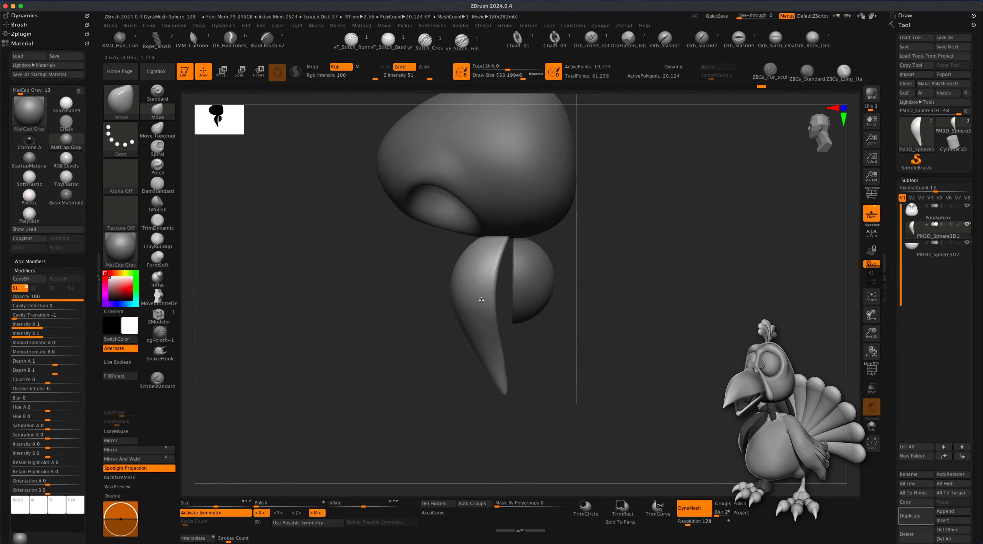
pyautogui.moveTo(502, 362); pyautogui.dragTo(498, 363)
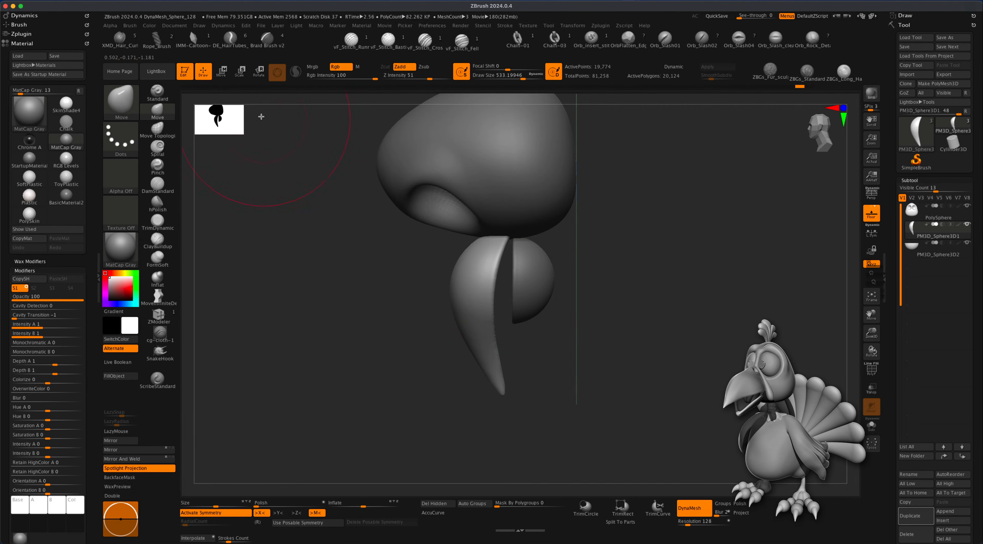
# Rotate the upper beak slightly with the gizmo so its tip tilts down toward the lower shell, and return to draw mode
pyautogui.press('w')
pyautogui.moveTo(550, 259)
pyautogui.mouseDown()
pyautogui.moveTo(569, 280)
pyautogui.moveTo(550, 259)
pyautogui.moveTo(555, 283)
pyautogui.moveTo(561, 259)
pyautogui.mouseUp()
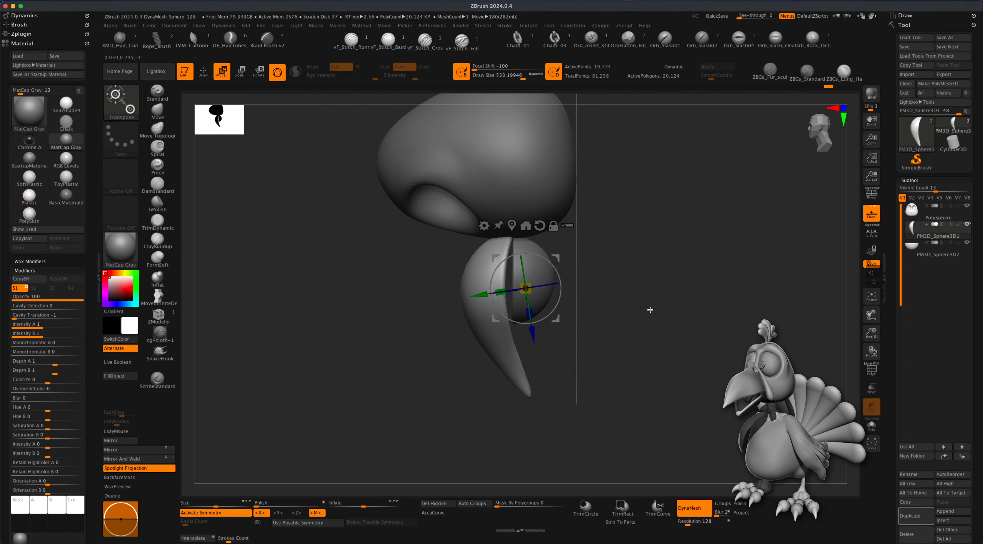
pyautogui.moveTo(621, 402); pyautogui.dragTo(662, 411)
pyautogui.press('q')
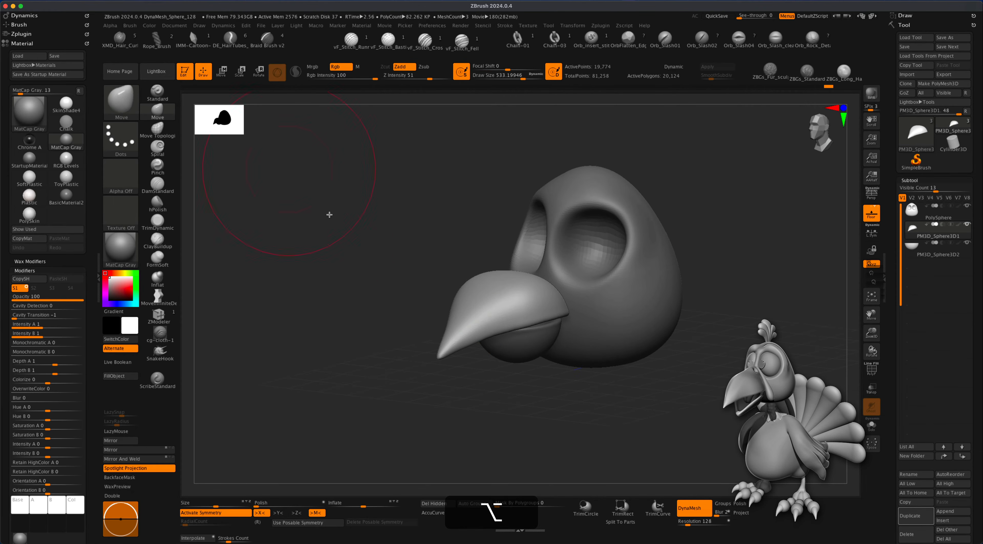
# Refine the top and sides of the upper beak with the Move brush, reducing the draw size to about 386
pyautogui.press('s')
pyautogui.moveTo(344, 290); pyautogui.dragTo(360, 294)
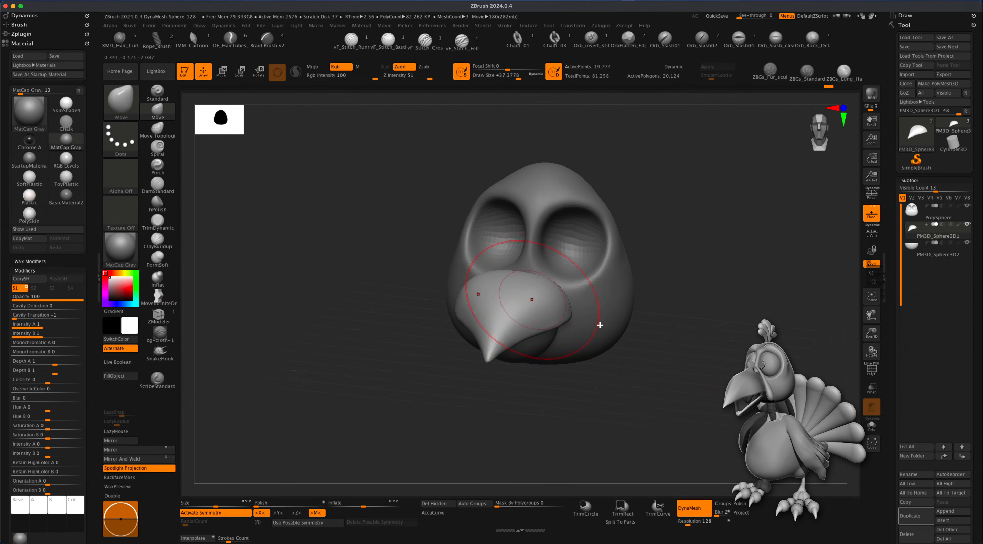
pyautogui.press('s')
pyautogui.moveTo(693, 362); pyautogui.dragTo(530, 281)
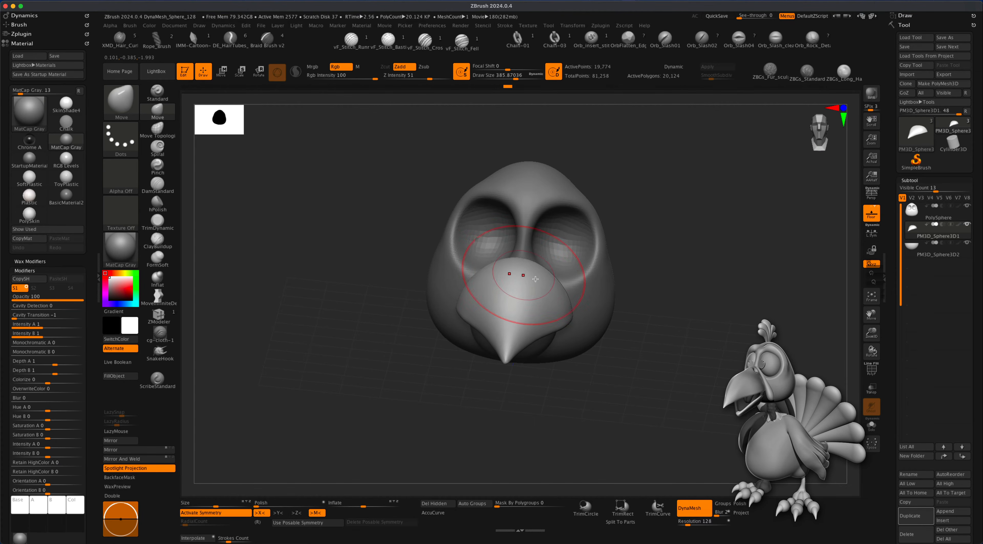
pyautogui.moveTo(693, 361); pyautogui.dragTo(531, 292)
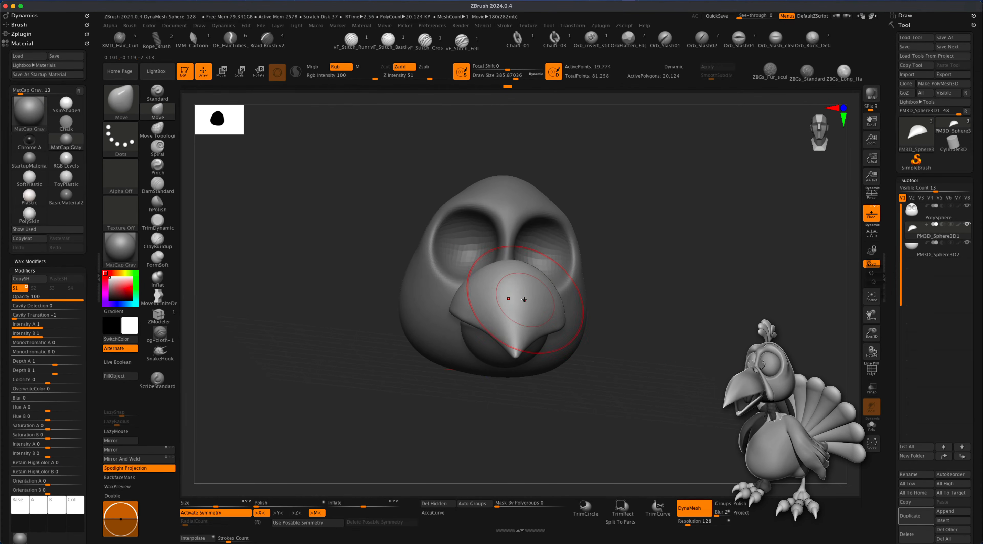
pyautogui.moveTo(641, 322); pyautogui.dragTo(545, 298)
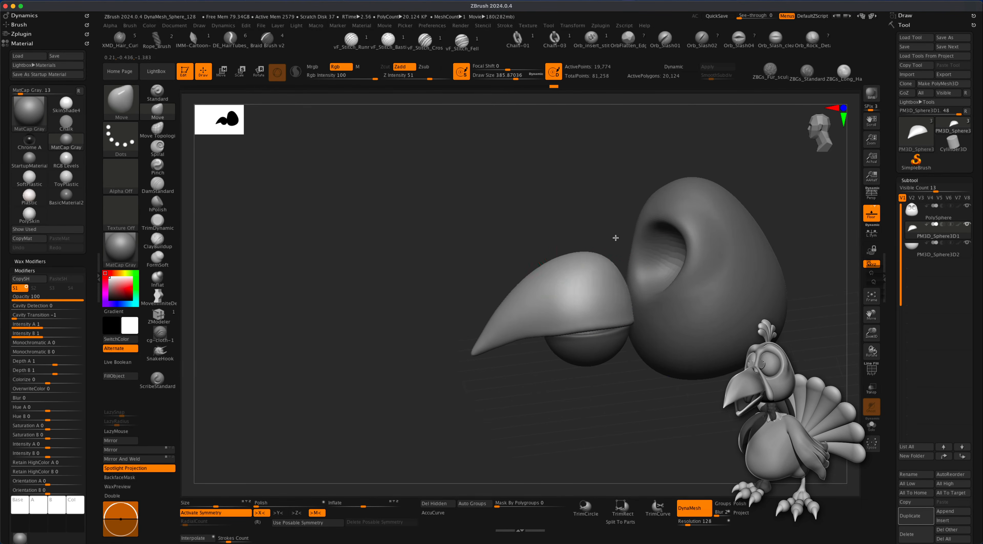
# Push down the rounded crown of the upper beak with the Move brush and undo the last stroke
pyautogui.moveTo(615, 237); pyautogui.dragTo(567, 264)
pyautogui.press('super+z')
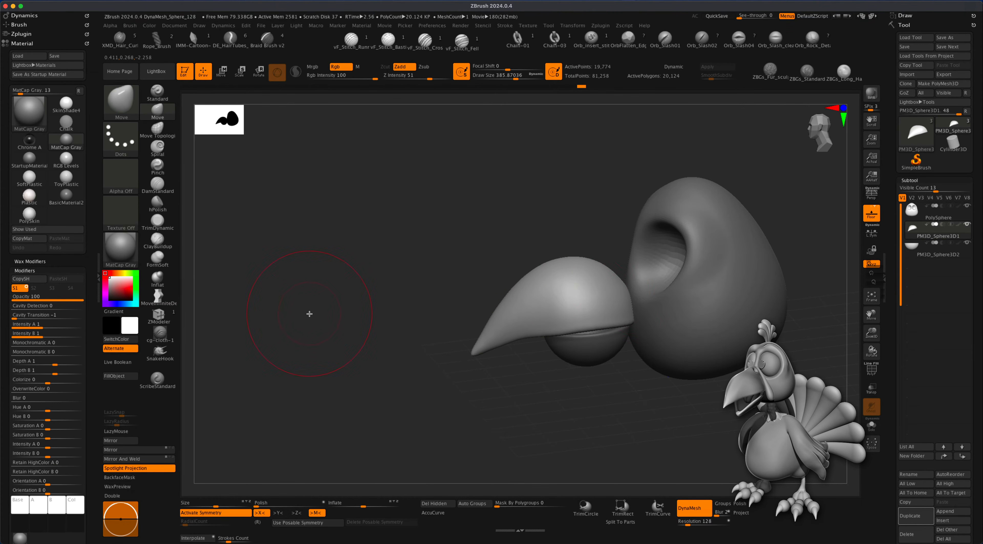
pyautogui.press('super+z')
# Examine the upper beak's silhouette and hollow underside from the front, side and below
pyautogui.moveTo(471, 281); pyautogui.dragTo(660, 325)
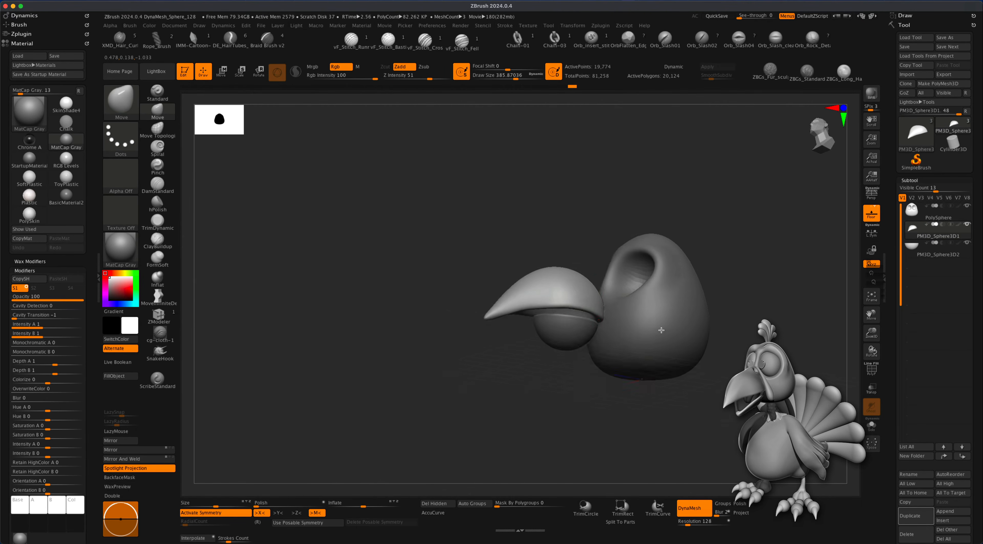
pyautogui.keyDown('alt'); pyautogui.moveTo(483, 386); pyautogui.dragTo(548, 286); pyautogui.keyUp('alt')
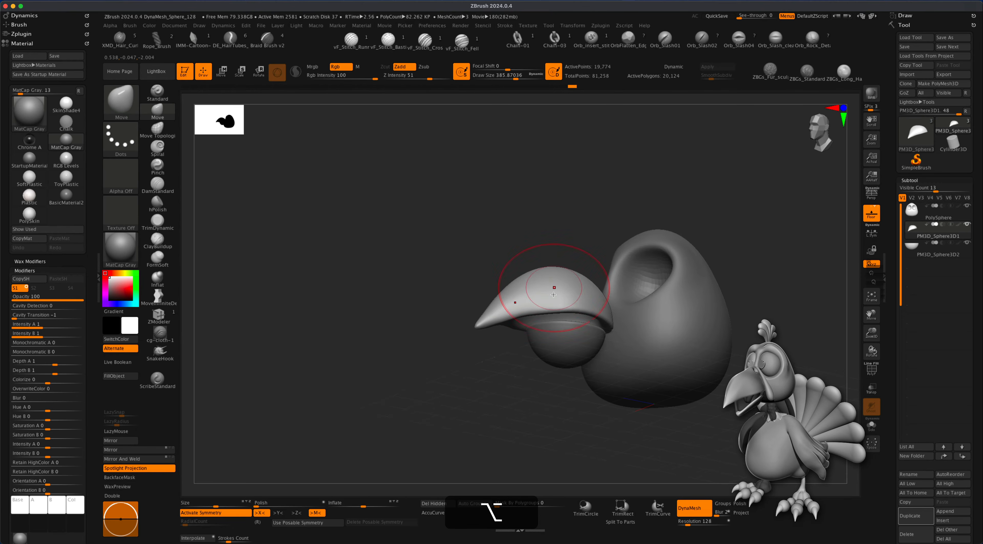
pyautogui.keyDown('alt'); pyautogui.moveTo(763, 325); pyautogui.dragTo(602, 288); pyautogui.keyUp('alt')
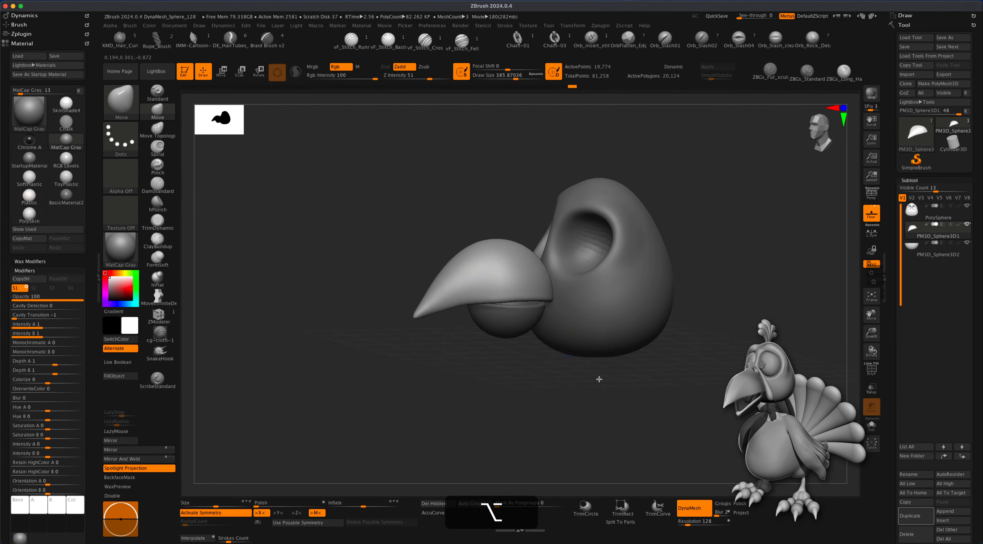
pyautogui.keyDown('alt'); pyautogui.moveTo(597, 378); pyautogui.dragTo(572, 333); pyautogui.keyUp('alt')
pyautogui.keyDown('alt'); pyautogui.moveTo(724, 329); pyautogui.dragTo(726, 282); pyautogui.keyUp('alt')
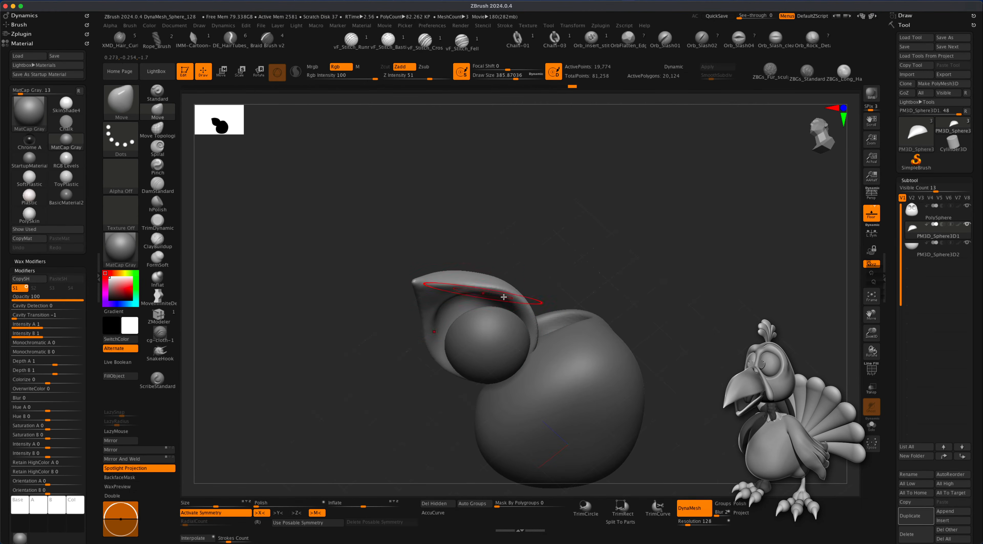
pyautogui.moveTo(414, 303); pyautogui.dragTo(851, 313)
pyautogui.keyDown('alt'); pyautogui.moveTo(716, 345); pyautogui.dragTo(693, 362); pyautogui.keyUp('alt')
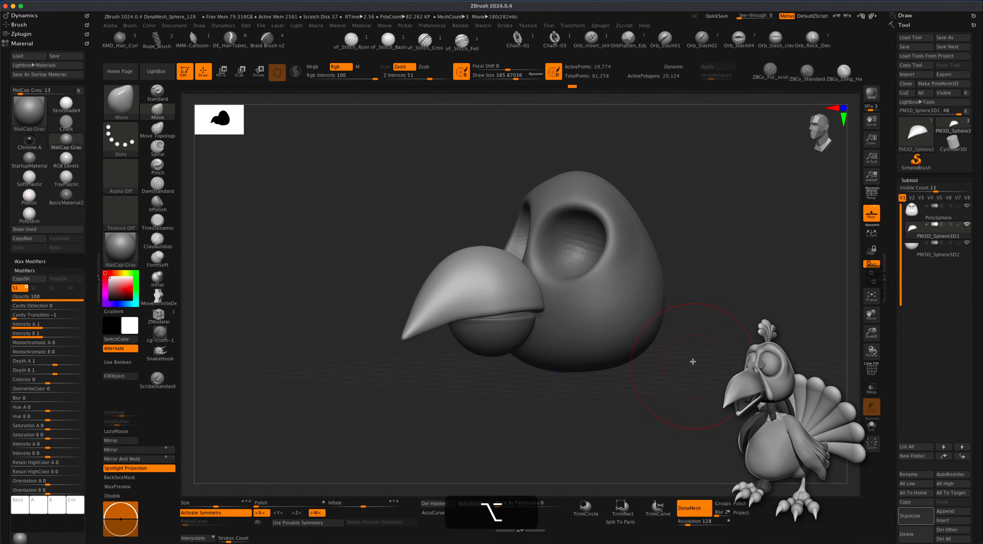
pyautogui.moveTo(724, 320); pyautogui.dragTo(702, 263)
pyautogui.moveTo(572, 283)
pyautogui.keyDown('alt'); pyautogui.mouseDown()
pyautogui.moveTo(593, 264)
pyautogui.moveTo(572, 305)
pyautogui.mouseUp(); pyautogui.keyUp('alt')
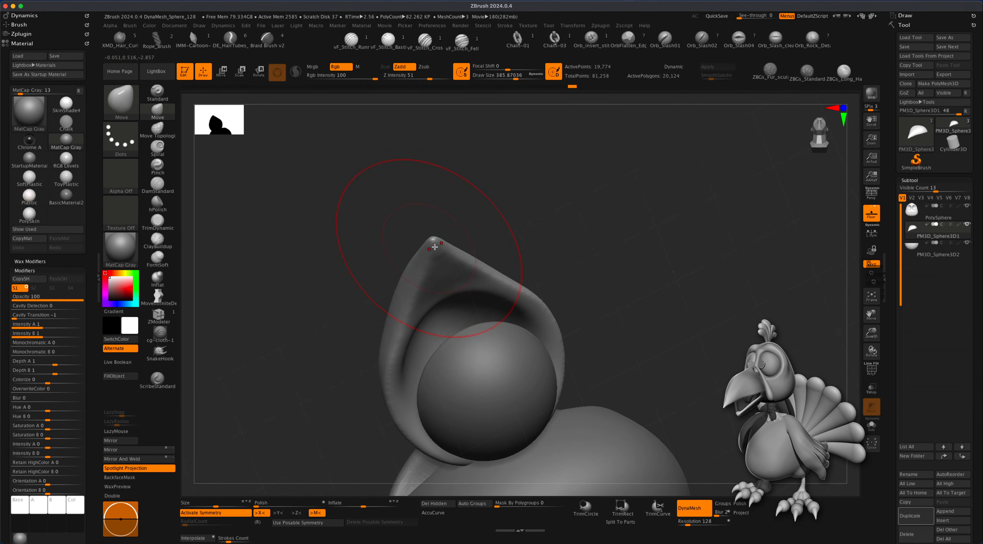
pyautogui.moveTo(569, 259); pyautogui.dragTo(668, 336)
pyautogui.moveTo(782, 336)
pyautogui.keyDown('alt'); pyautogui.mouseDown()
pyautogui.moveTo(799, 359)
pyautogui.moveTo(796, 381)
pyautogui.mouseUp(); pyautogui.keyUp('alt')
pyautogui.keyDown('alt'); pyautogui.moveTo(726, 376); pyautogui.dragTo(568, 285); pyautogui.keyUp('alt')
pyautogui.moveTo(744, 356); pyautogui.dragTo(729, 381)
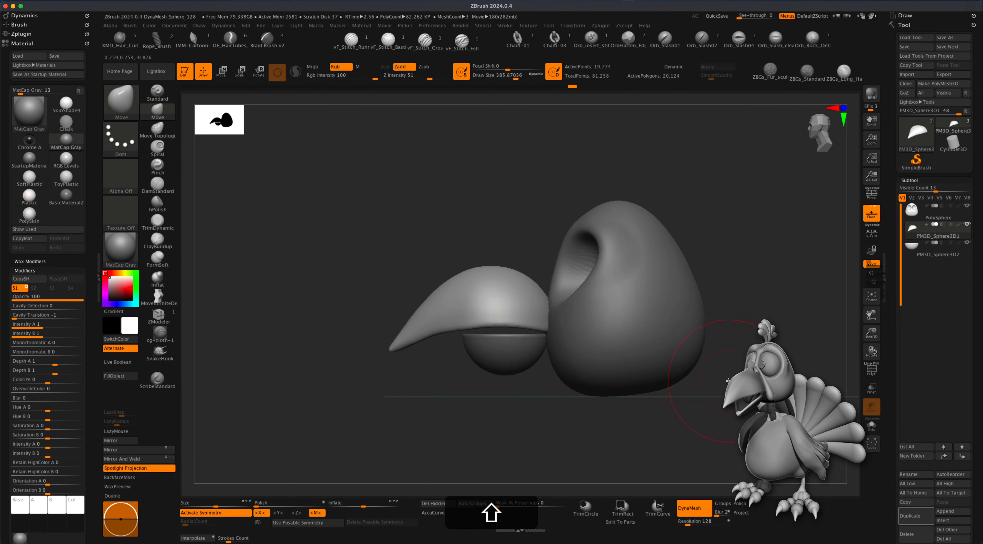
# Select the lower beak shell and activate X symmetry for it, undoing the one-sided Move strokes
pyautogui.moveTo(521, 380); pyautogui.dragTo(567, 347)
pyautogui.keyDown('alt'); pyautogui.click(560, 338); pyautogui.keyUp('alt')
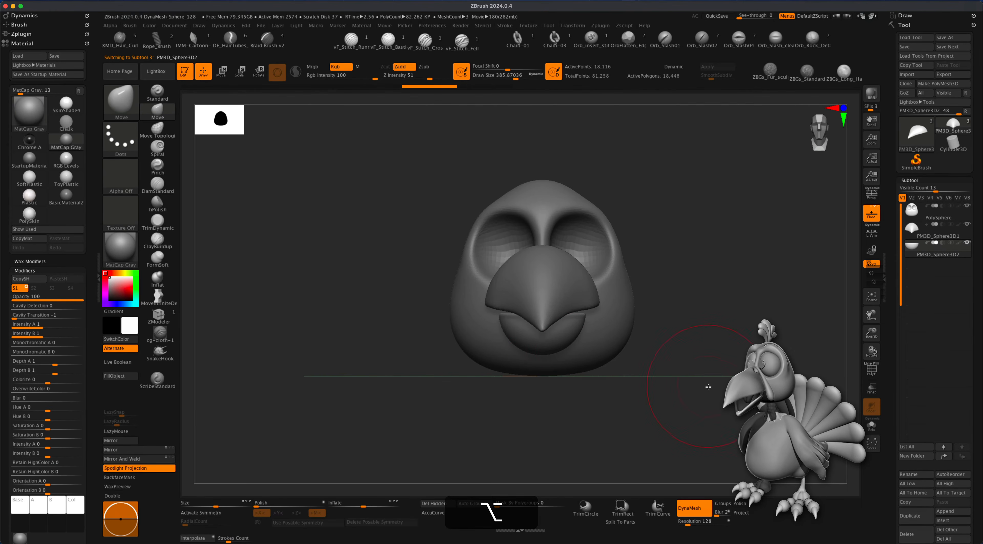
pyautogui.keyDown('alt'); pyautogui.moveTo(717, 391); pyautogui.dragTo(717, 397); pyautogui.keyUp('alt')
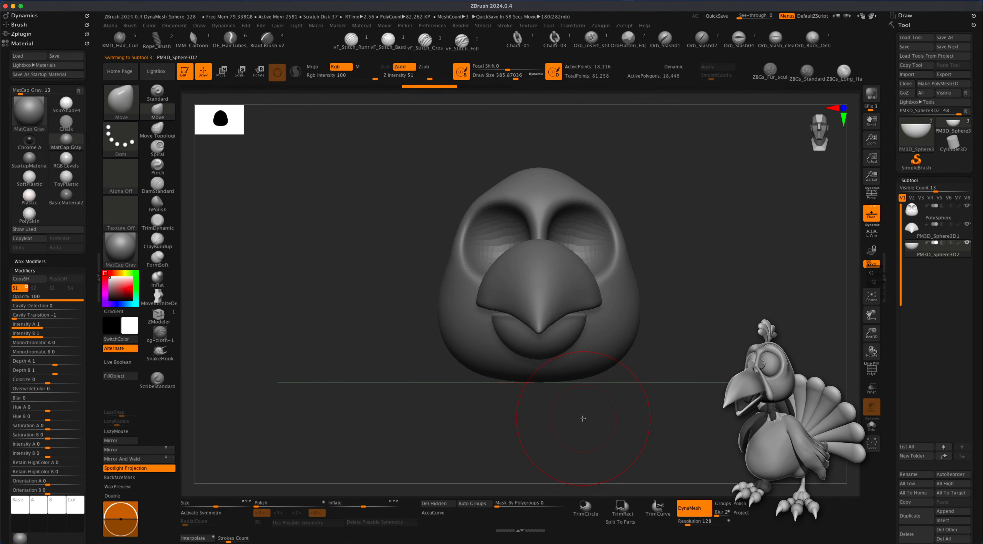
pyautogui.moveTo(654, 365)
pyautogui.mouseDown()
pyautogui.moveTo(670, 375)
pyautogui.moveTo(659, 382)
pyautogui.moveTo(690, 385)
pyautogui.moveTo(653, 367)
pyautogui.moveTo(687, 346)
pyautogui.moveTo(634, 371)
pyautogui.mouseUp()
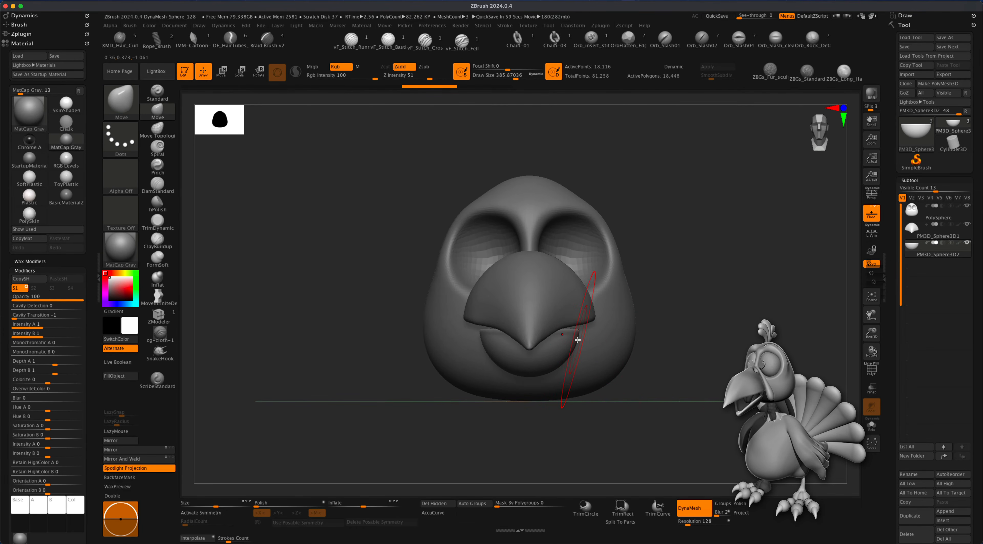
pyautogui.press('super+z')
pyautogui.press('super+z')
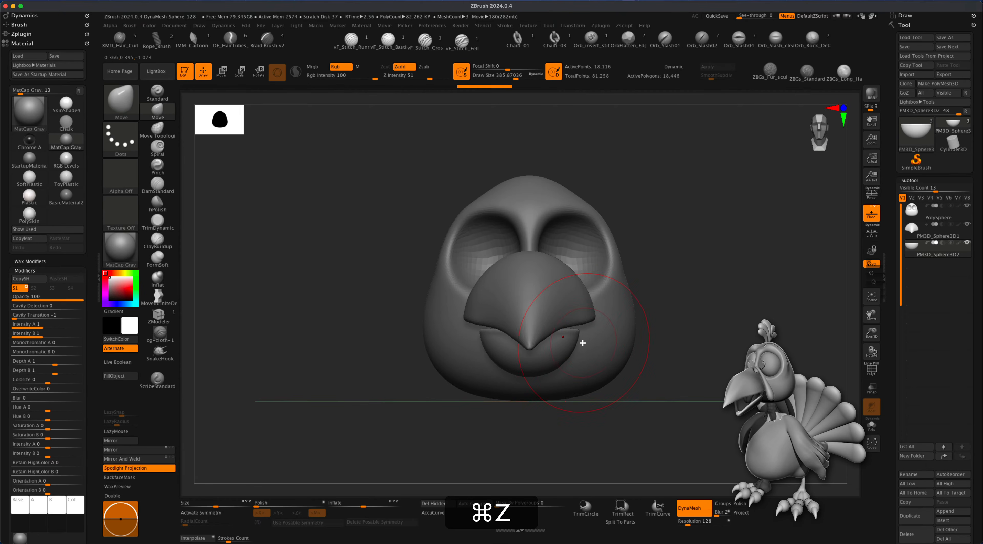
pyautogui.press('x')
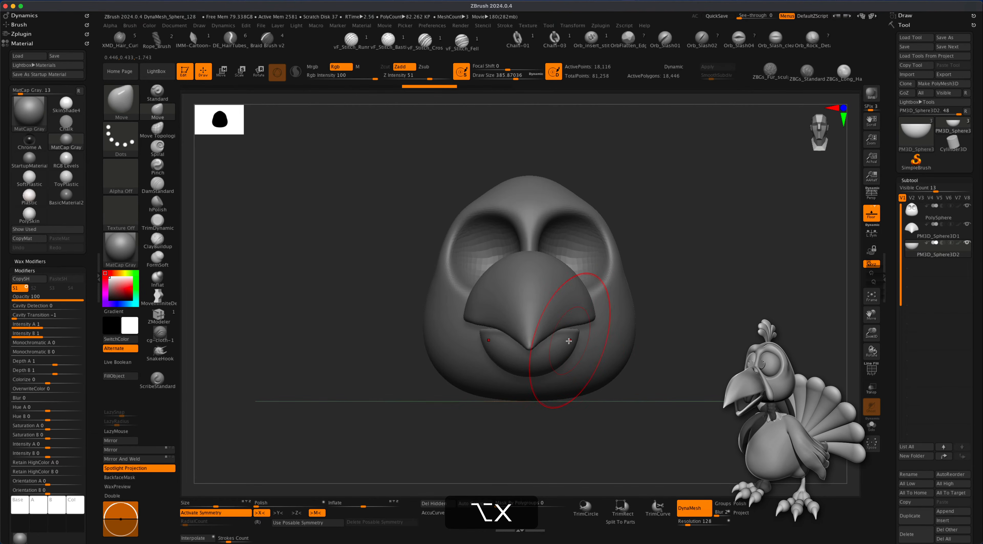
# Widen the lower beak's sides and pull its front forward with the Move brush, using a draw size of about 299 for the front
pyautogui.moveTo(575, 332)
pyautogui.mouseDown()
pyautogui.moveTo(615, 320)
pyautogui.moveTo(607, 314)
pyautogui.moveTo(588, 330)
pyautogui.mouseUp()
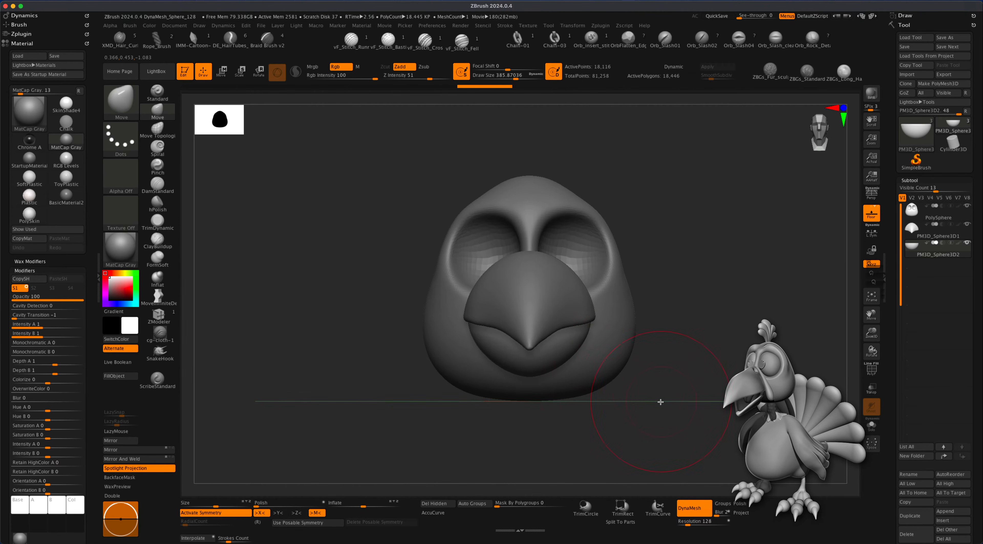
pyautogui.moveTo(661, 401); pyautogui.dragTo(582, 354)
pyautogui.moveTo(460, 376); pyautogui.dragTo(444, 369)
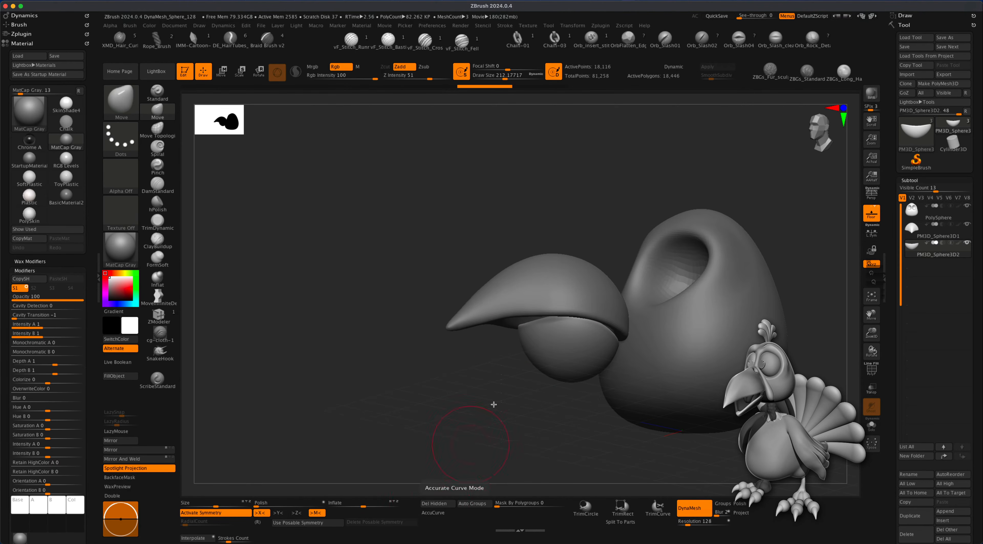
pyautogui.press('super+z')
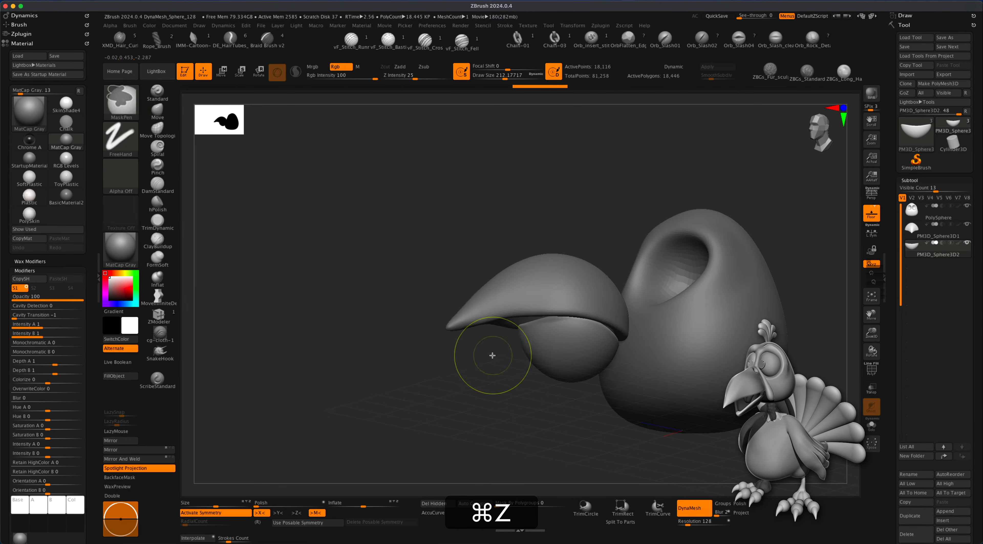
pyautogui.press('s')
pyautogui.moveTo(492, 359); pyautogui.dragTo(499, 327)
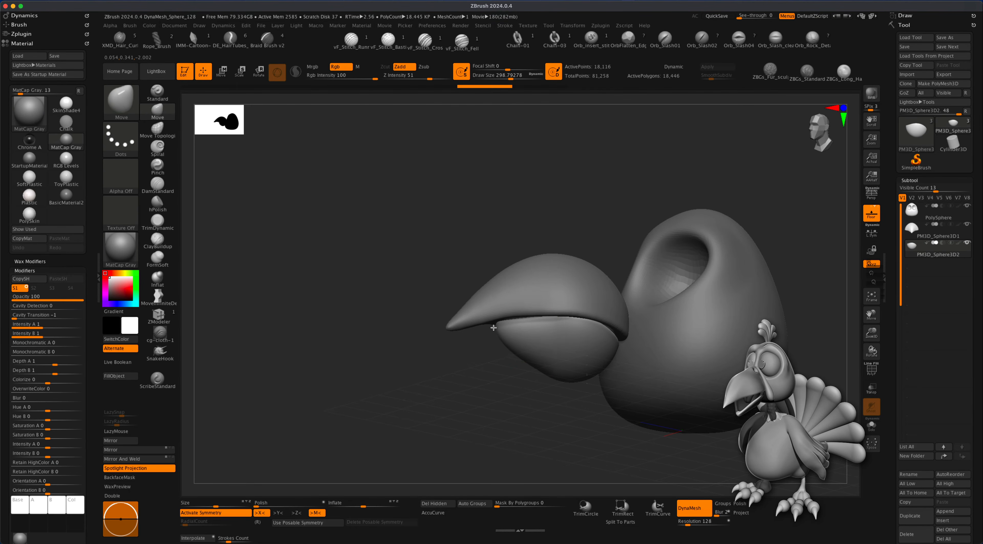
# Extend the lower beak's front and widen its sides toward the upper beak's rim with the Move brush at draw size about 217
pyautogui.moveTo(443, 401)
pyautogui.mouseDown()
pyautogui.moveTo(463, 331)
pyautogui.moveTo(509, 276)
pyautogui.moveTo(502, 301)
pyautogui.mouseUp()
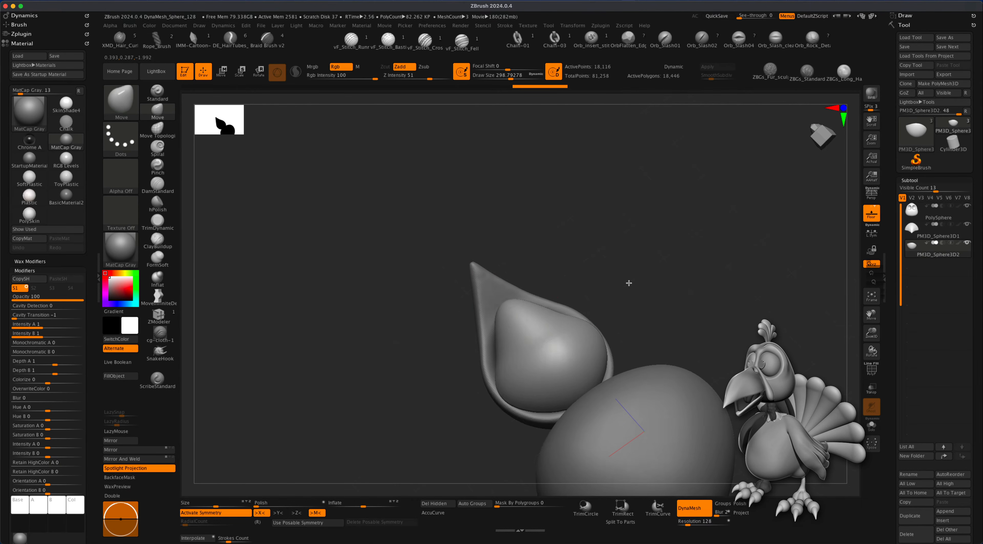
pyautogui.press('s')
pyautogui.moveTo(625, 283)
pyautogui.mouseDown()
pyautogui.moveTo(561, 305)
pyautogui.moveTo(540, 296)
pyautogui.mouseUp()
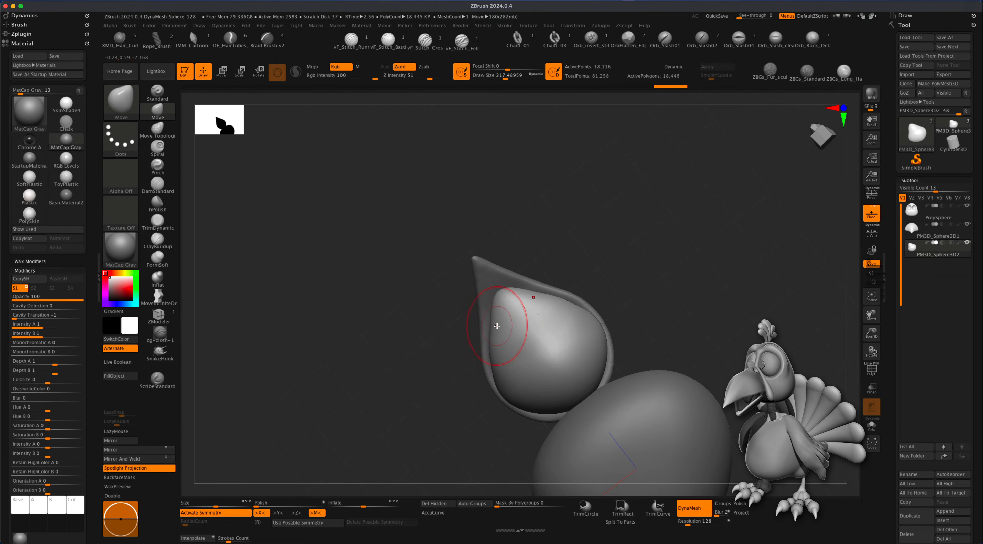
pyautogui.moveTo(503, 392); pyautogui.dragTo(503, 396)
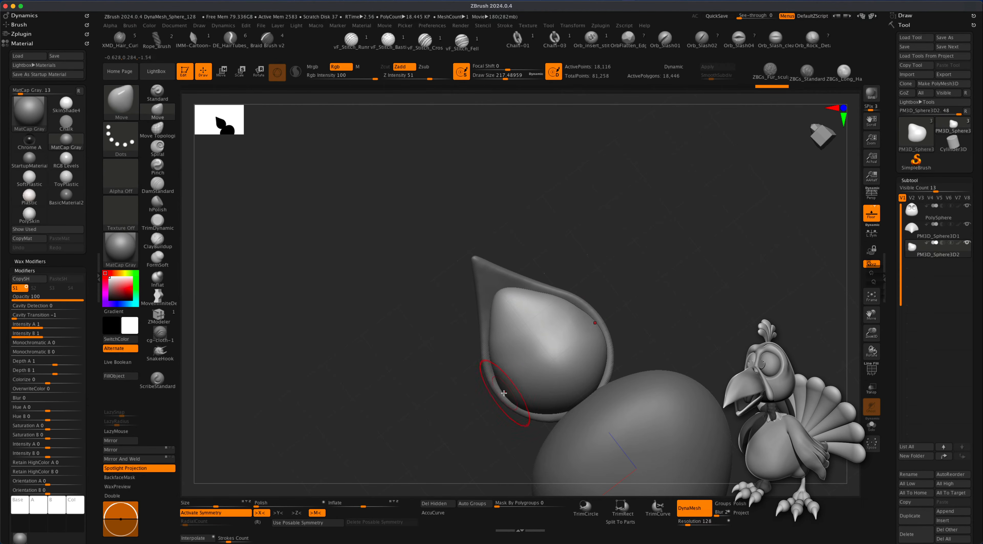
# Pull the lower beak's tip forward from directly below with the Move brush at draw size about 149
pyautogui.moveTo(685, 302)
pyautogui.keyDown('shift'); pyautogui.mouseDown()
pyautogui.moveTo(703, 347)
pyautogui.moveTo(688, 281)
pyautogui.mouseUp(); pyautogui.keyUp('shift')
pyautogui.press('s')
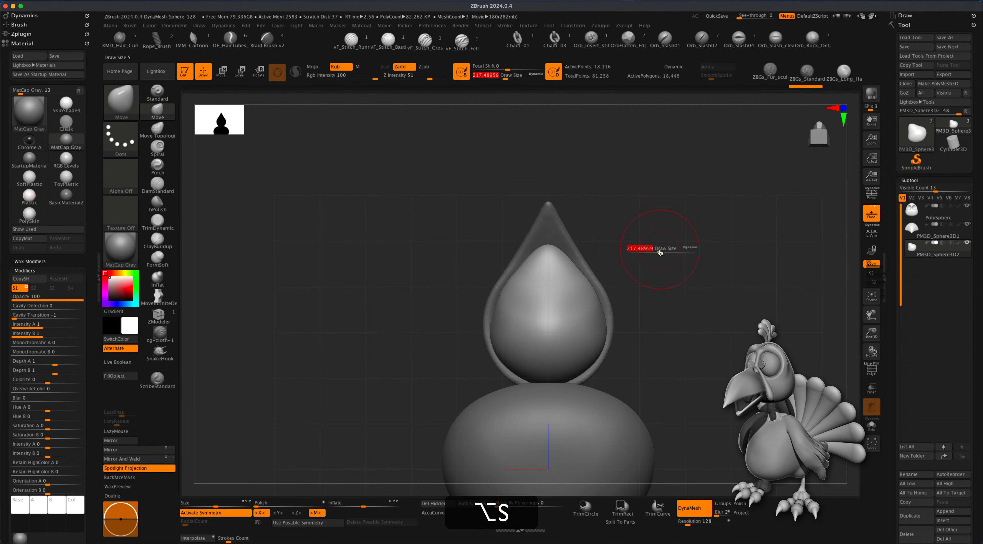
pyautogui.moveTo(660, 252); pyautogui.dragTo(648, 248)
pyautogui.moveTo(548, 248); pyautogui.dragTo(549, 233)
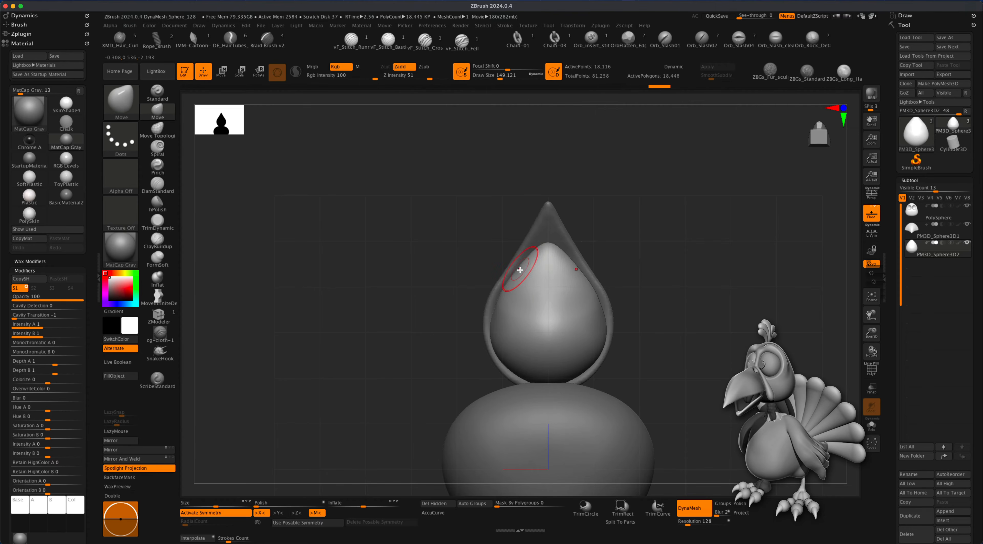
# Reshape the lower beak's upper sides from the front to follow the upper beak's curve, using the Move brush at draw size about 234
pyautogui.moveTo(676, 309)
pyautogui.mouseDown()
pyautogui.moveTo(677, 381)
pyautogui.moveTo(723, 340)
pyautogui.moveTo(700, 366)
pyautogui.moveTo(715, 374)
pyautogui.moveTo(717, 359)
pyautogui.moveTo(732, 360)
pyautogui.moveTo(707, 347)
pyautogui.moveTo(731, 294)
pyautogui.moveTo(708, 351)
pyautogui.moveTo(728, 304)
pyautogui.mouseUp()
pyautogui.press('s')
pyautogui.press('s')
pyautogui.moveTo(728, 304)
pyautogui.mouseDown()
pyautogui.moveTo(689, 362)
pyautogui.moveTo(673, 354)
pyautogui.mouseUp()
pyautogui.press('s')
pyautogui.moveTo(567, 326); pyautogui.dragTo(576, 327)
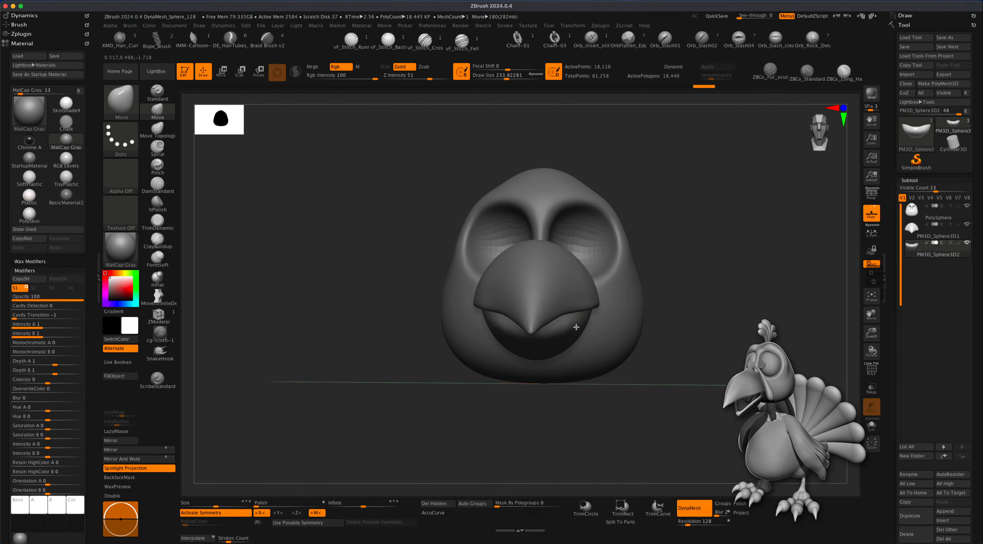
pyautogui.moveTo(686, 339)
pyautogui.mouseDown()
pyautogui.moveTo(732, 266)
pyautogui.moveTo(671, 292)
pyautogui.mouseUp()
pyautogui.moveTo(626, 331); pyautogui.dragTo(703, 303)
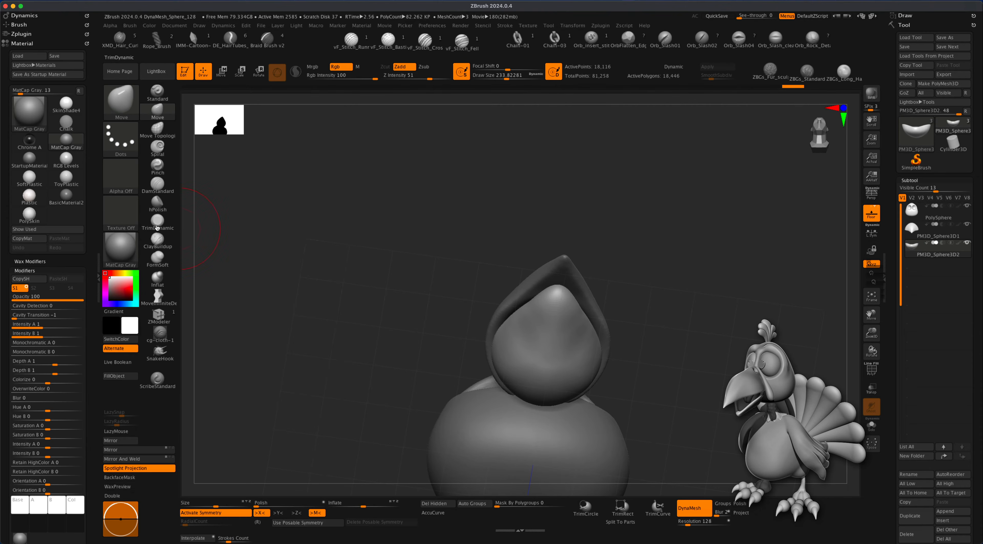
# Flatten the underside of the lower beak near its tip with the TrimDynamic brush at a draw size of about 257
pyautogui.click(157, 227)
pyautogui.press('s')
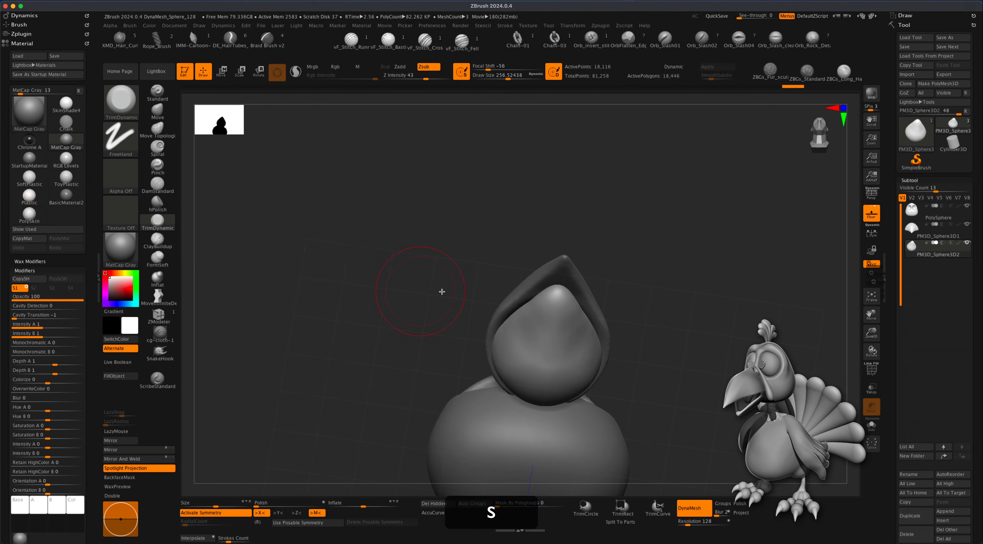
pyautogui.moveTo(442, 291)
pyautogui.mouseDown()
pyautogui.moveTo(513, 234)
pyautogui.moveTo(525, 332)
pyautogui.mouseUp()
pyautogui.moveTo(646, 298); pyautogui.dragTo(460, 340)
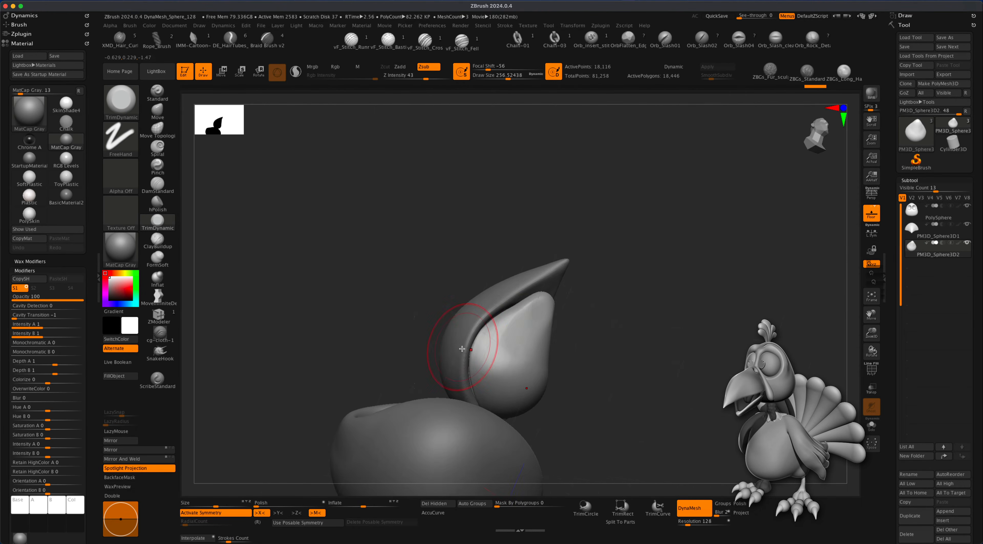
pyautogui.press('super+z')
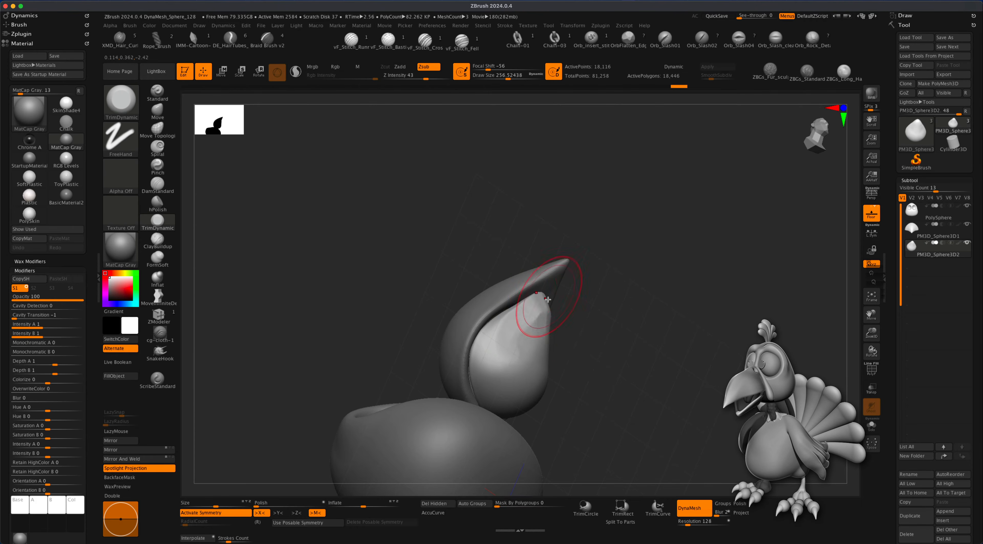
pyautogui.press('super+z')
pyautogui.press('shift+super+z')
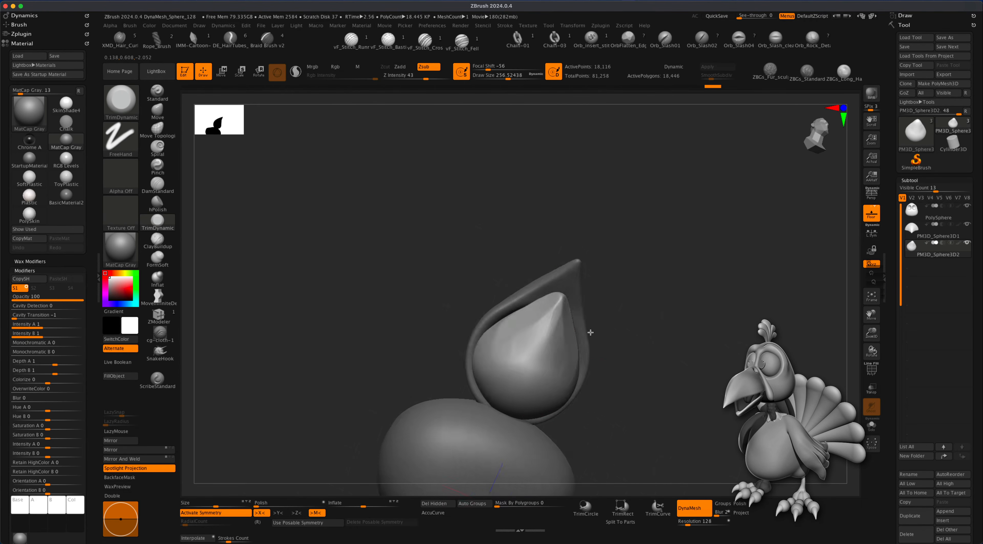
# Trim the lower beak's underside into flatter planes on both sides of the center ridge with the TrimDynamic brush
pyautogui.moveTo(637, 336); pyautogui.dragTo(563, 390)
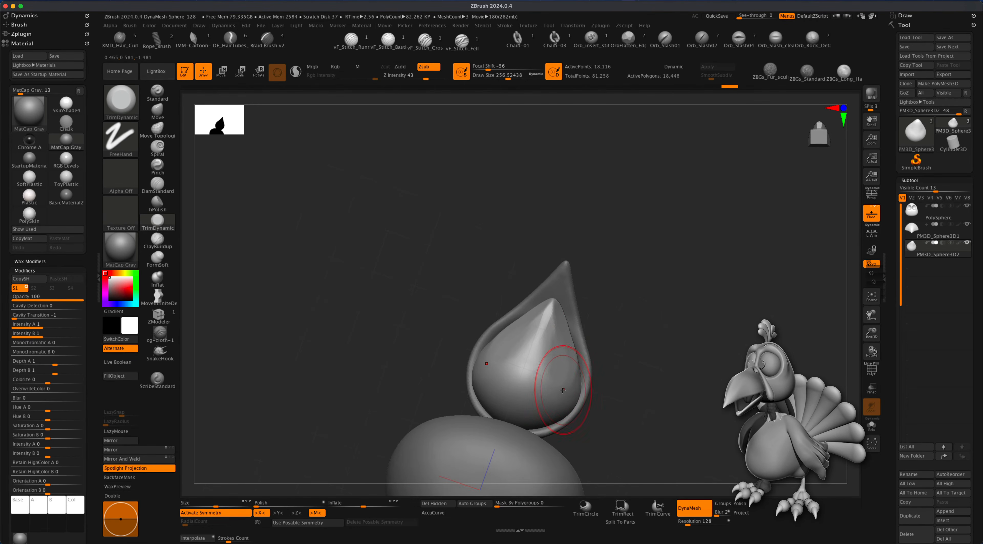
pyautogui.press('super+z')
pyautogui.press('shift+super+z')
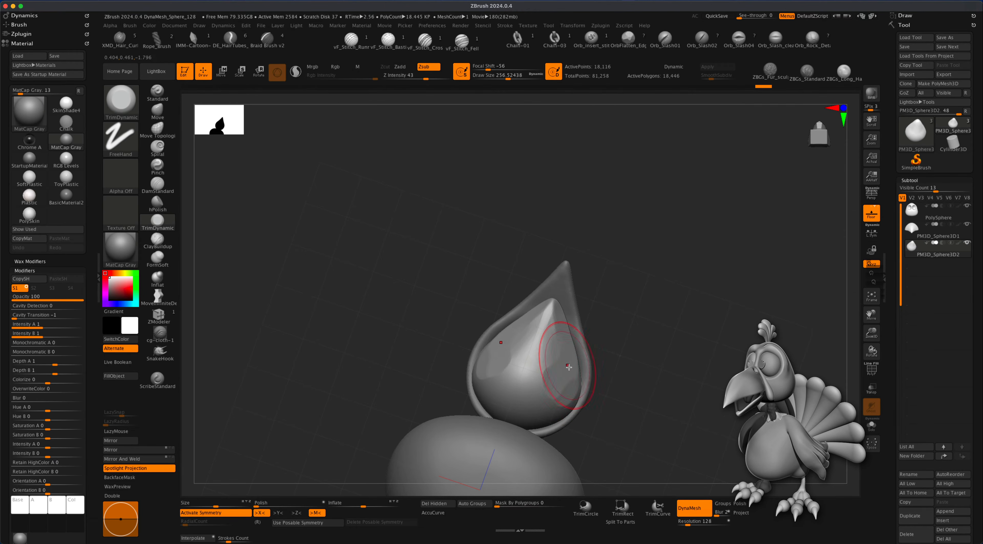
pyautogui.press('super+z')
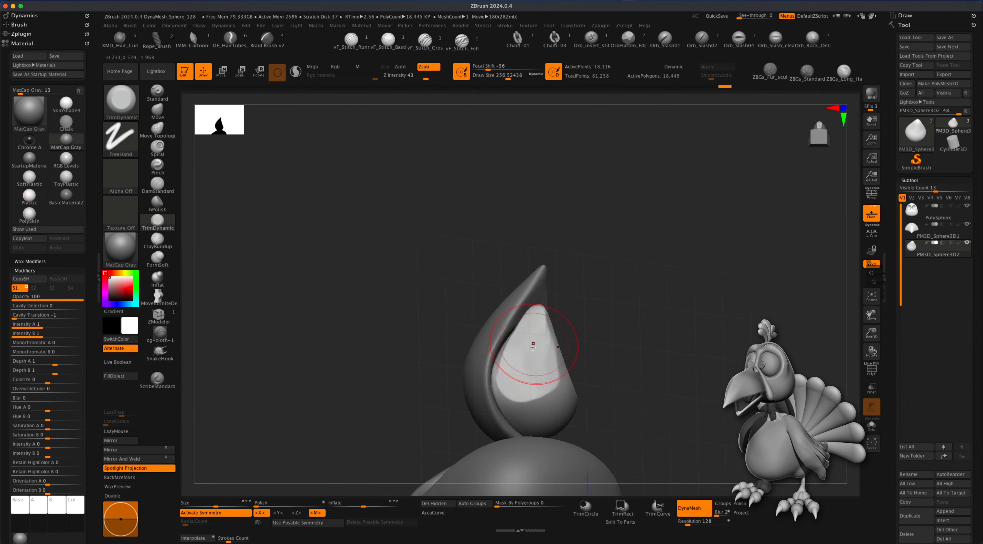
pyautogui.press('shift+super+z')
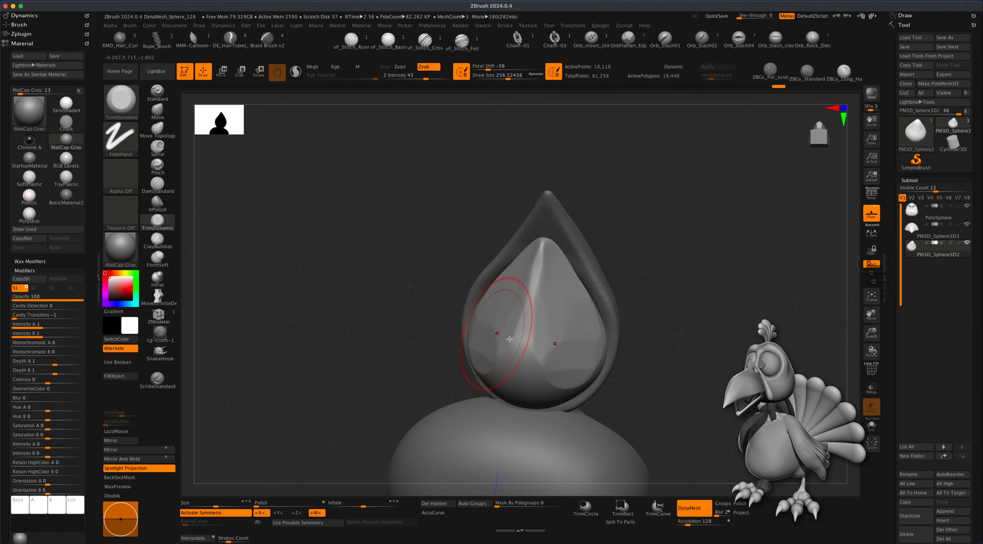
pyautogui.moveTo(730, 373); pyautogui.dragTo(677, 369)
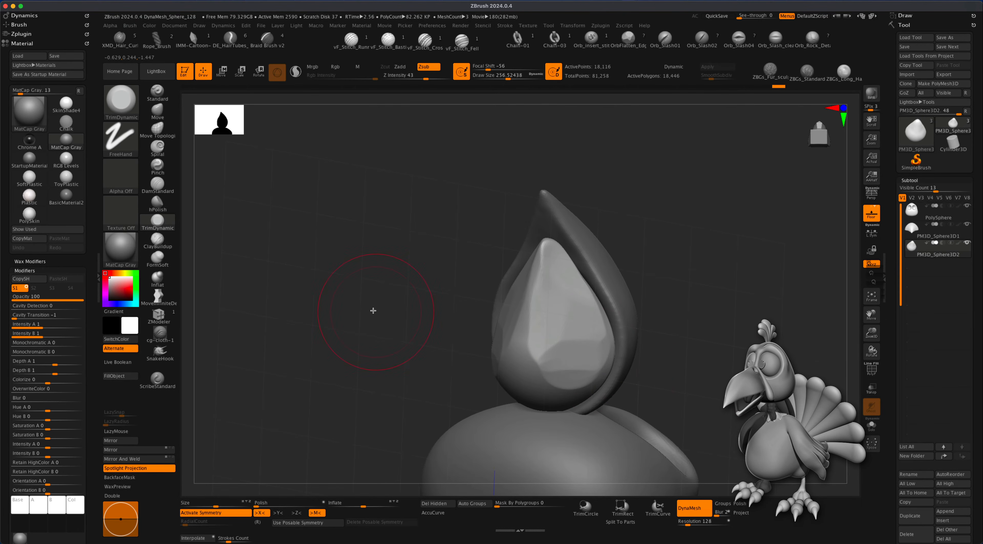
# Remesh the lower beak with DynaMesh at resolution 128 and smooth the trimmed planes
pyautogui.keyDown('super'); pyautogui.moveTo(364, 238); pyautogui.dragTo(433, 334); pyautogui.keyUp('super')
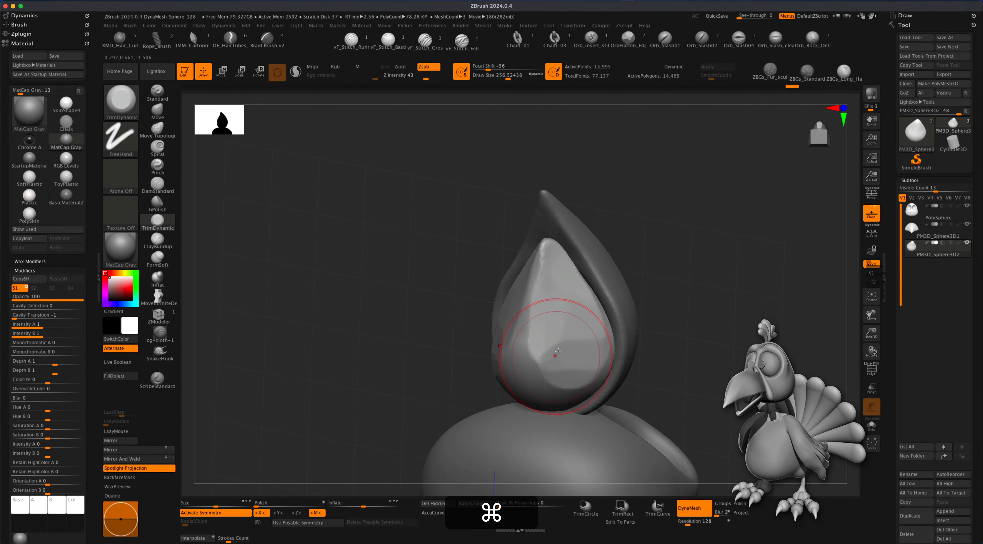
pyautogui.press('shift')
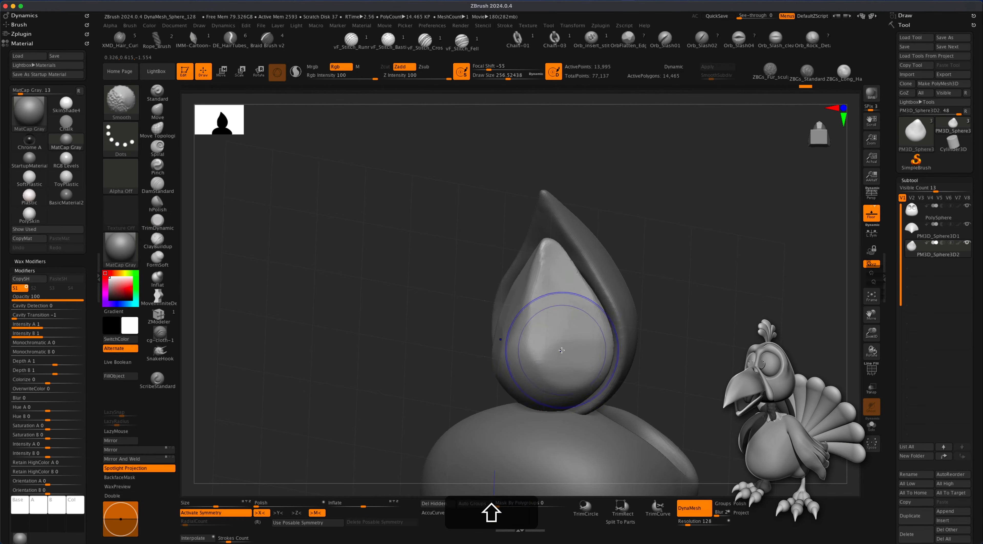
pyautogui.moveTo(628, 296)
pyautogui.mouseDown()
pyautogui.moveTo(722, 337)
pyautogui.moveTo(705, 358)
pyautogui.moveTo(683, 351)
pyautogui.moveTo(685, 385)
pyautogui.moveTo(645, 319)
pyautogui.moveTo(613, 371)
pyautogui.moveTo(561, 382)
pyautogui.moveTo(514, 415)
pyautogui.moveTo(496, 402)
pyautogui.moveTo(421, 409)
pyautogui.moveTo(517, 347)
pyautogui.mouseUp()
pyautogui.press('alt')
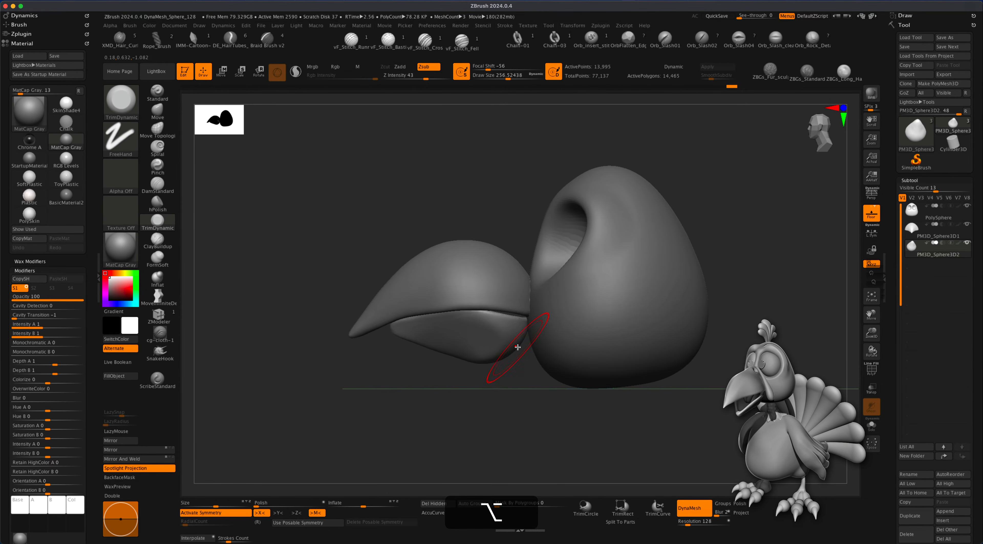
# Adjust the rear of the lower beak from the side with the Move brush at a draw size of about 331
pyautogui.click(154, 113)
pyautogui.press('s')
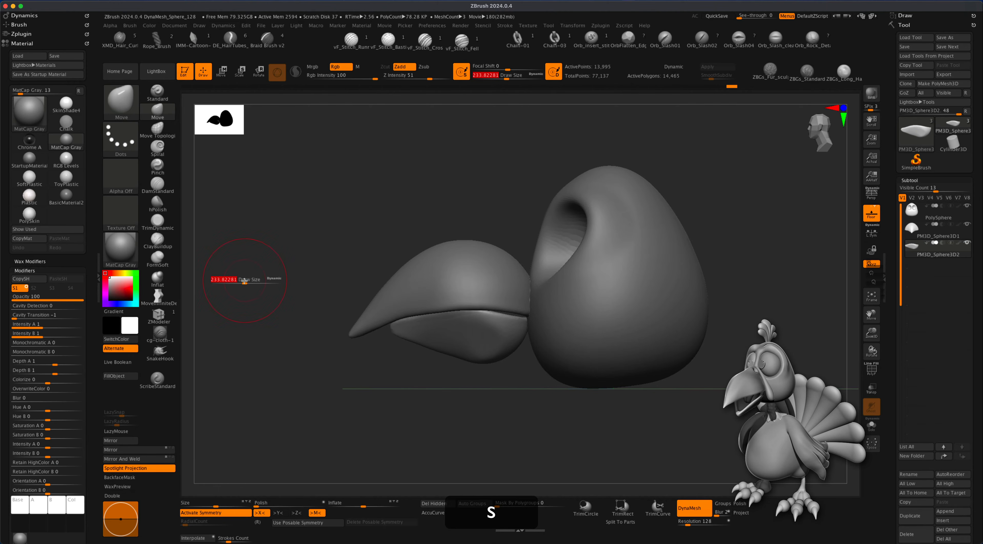
pyautogui.moveTo(246, 281); pyautogui.dragTo(253, 282)
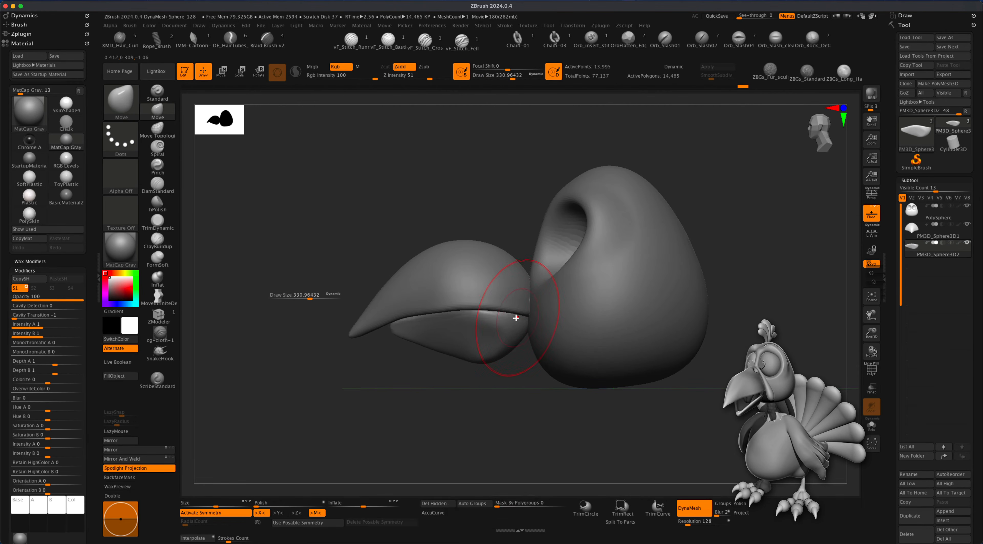
pyautogui.moveTo(522, 321); pyautogui.dragTo(559, 345, button='right')
pyautogui.moveTo(666, 382)
pyautogui.keyDown('alt'); pyautogui.mouseDown()
pyautogui.moveTo(670, 400)
pyautogui.moveTo(713, 380)
pyautogui.moveTo(676, 376)
pyautogui.mouseUp(); pyautogui.keyUp('alt')
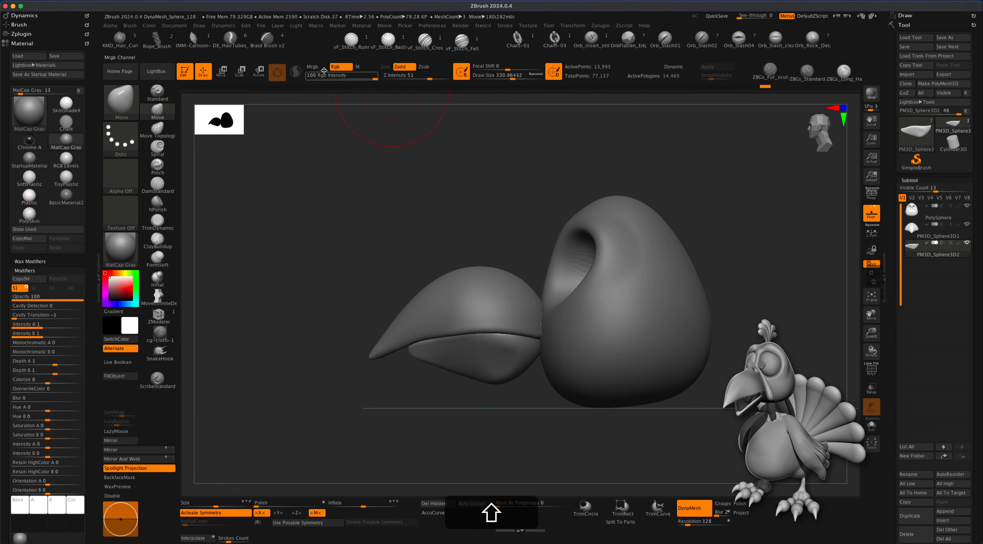
# Relocate the lower beak's gizmo pivot to its rear hinge and rotate the beak downward to open the mouth
pyautogui.click(223, 73)
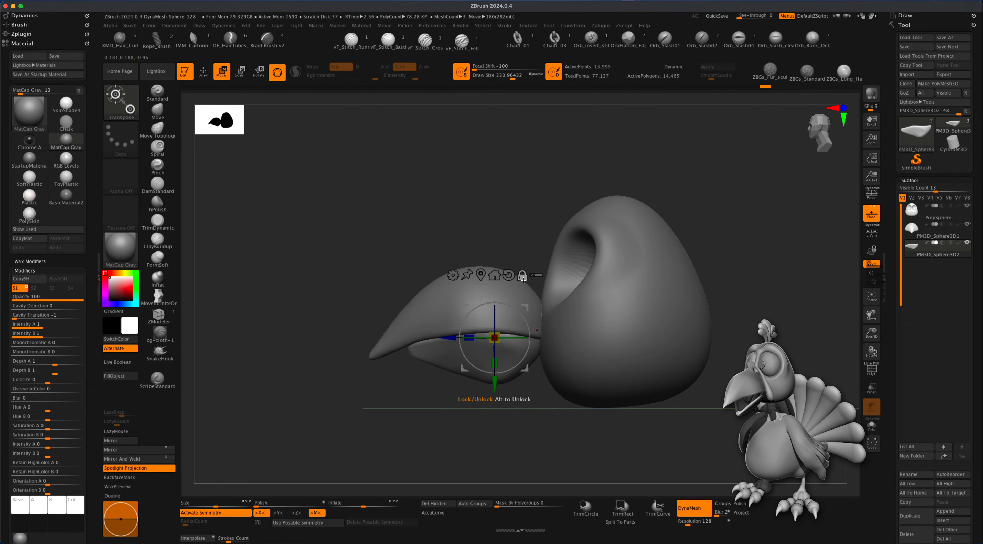
pyautogui.click(524, 279)
pyautogui.moveTo(526, 311); pyautogui.dragTo(567, 313)
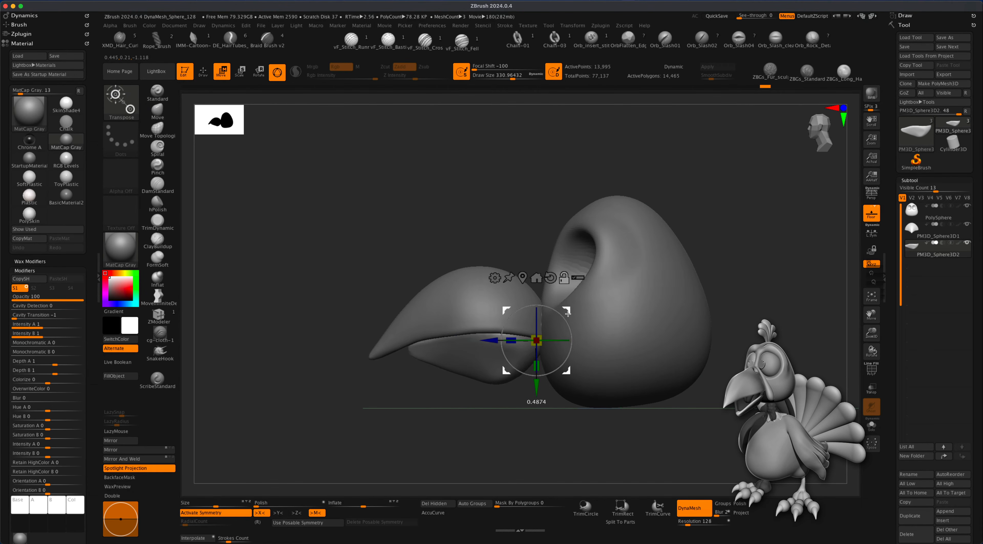
pyautogui.click(564, 279)
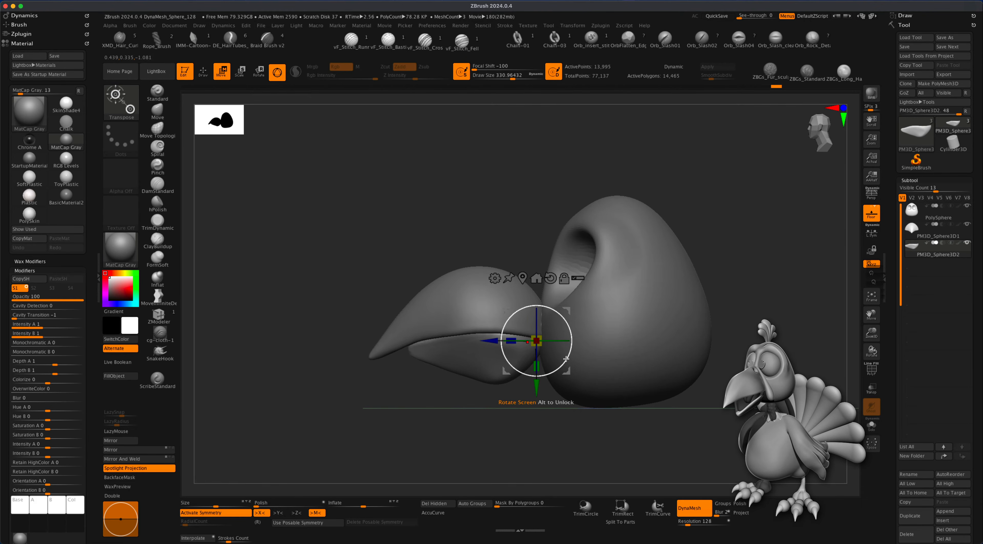
pyautogui.moveTo(566, 359); pyautogui.dragTo(582, 339)
pyautogui.moveTo(727, 362); pyautogui.dragTo(716, 401)
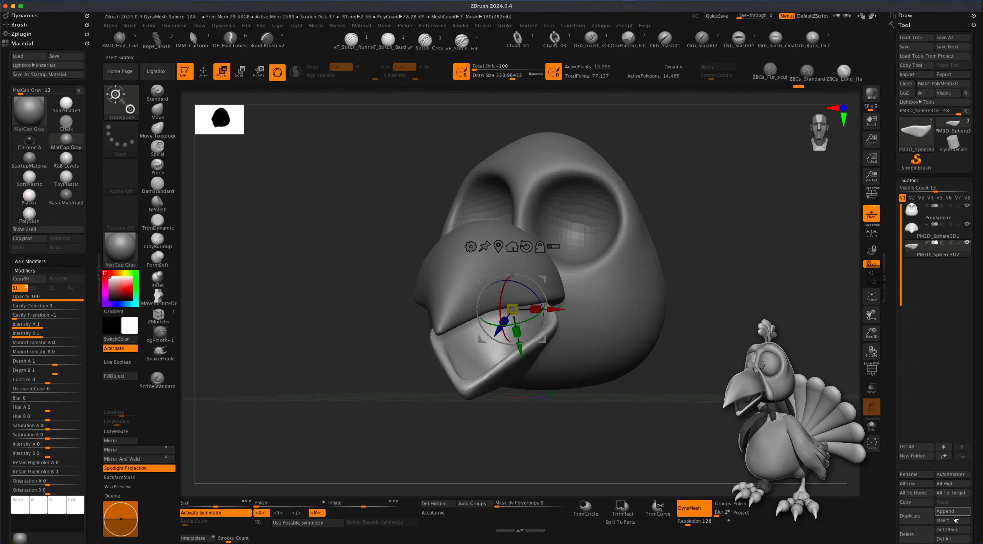
# Insert a sphere subtool and place it, scaled down, between the upper and lower beaks
pyautogui.click(955, 520)
pyautogui.click(686, 384)
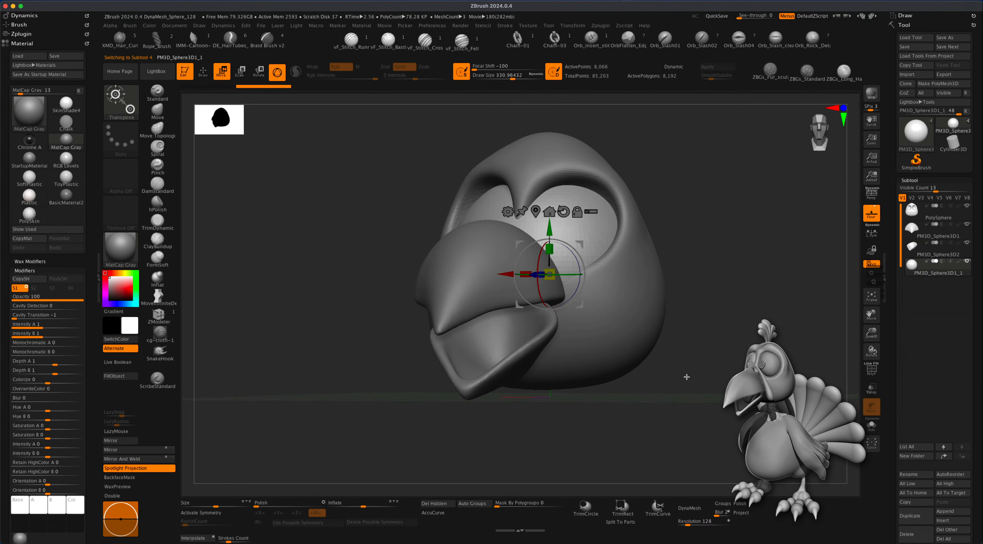
pyautogui.keyDown('shift'); pyautogui.moveTo(686, 378); pyautogui.dragTo(304, 144); pyautogui.keyUp('shift')
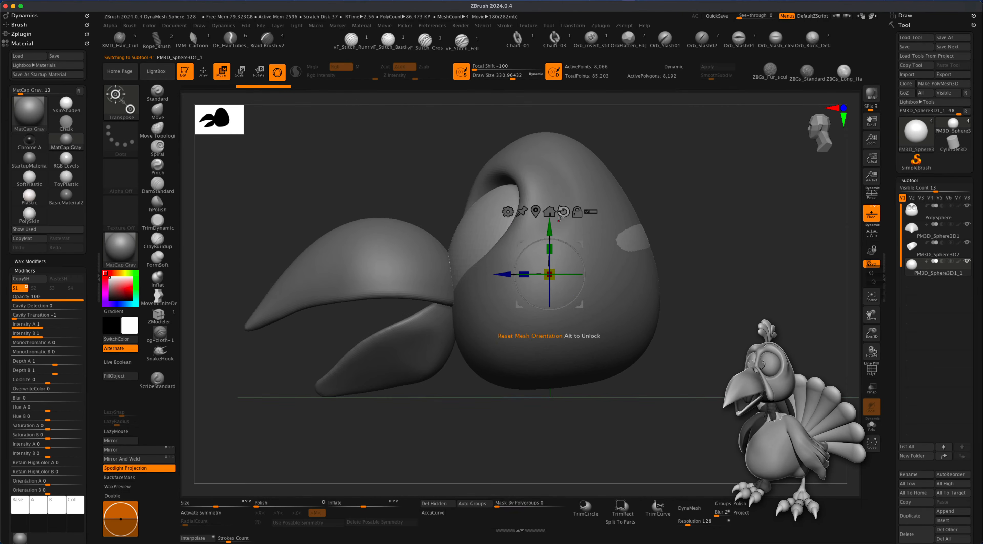
pyautogui.moveTo(583, 241); pyautogui.dragTo(414, 284)
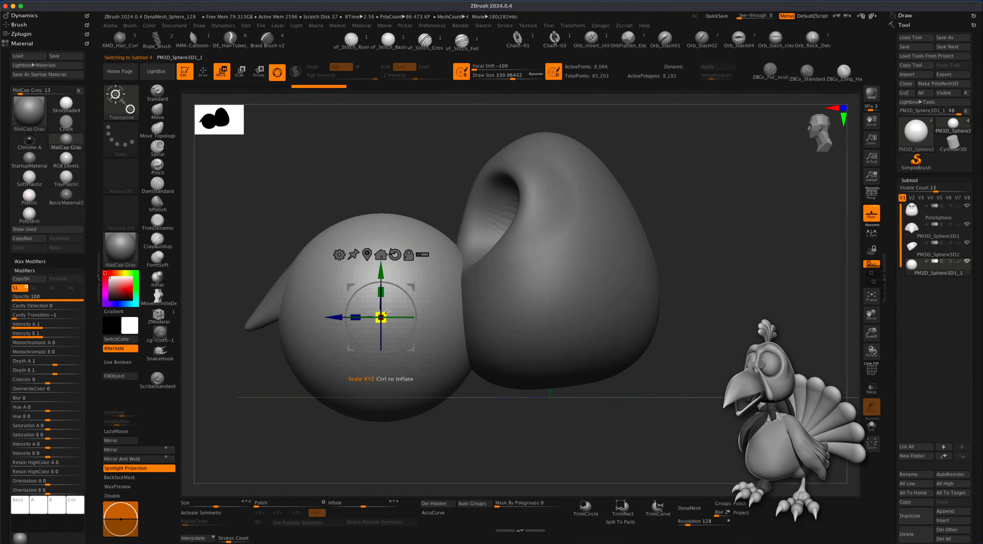
pyautogui.moveTo(340, 340); pyautogui.dragTo(389, 369)
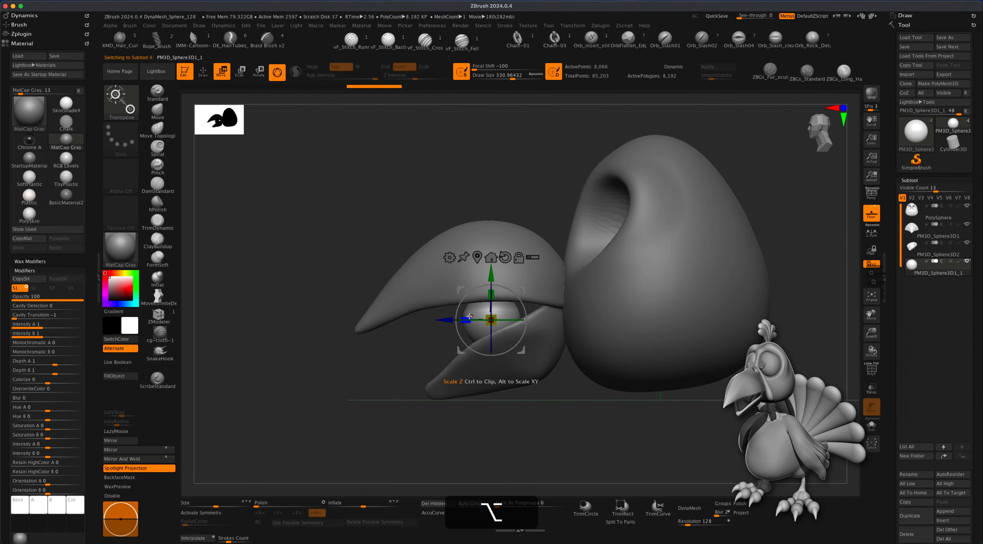
# Stretch and flatten the sphere into an elongated oval, then tilt and seat it inside the lower beak
pyautogui.moveTo(465, 318); pyautogui.dragTo(438, 317)
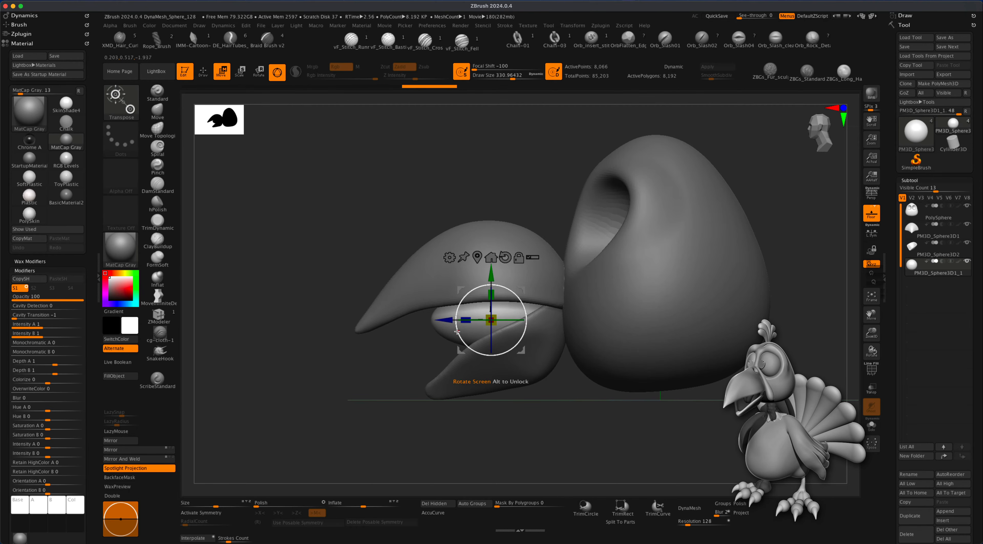
pyautogui.moveTo(494, 294); pyautogui.dragTo(459, 324)
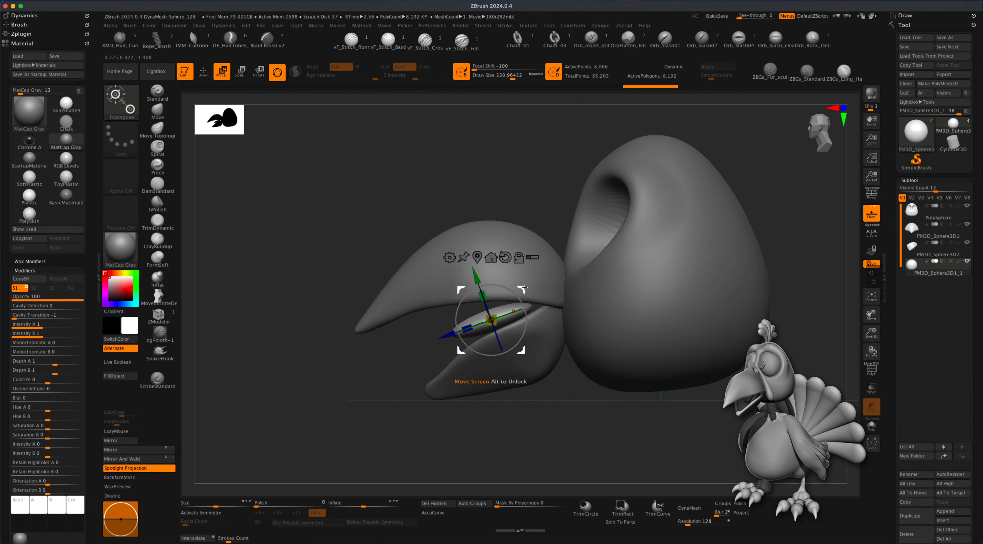
pyautogui.moveTo(491, 320); pyautogui.dragTo(512, 326)
pyautogui.moveTo(417, 365); pyautogui.dragTo(397, 362)
pyautogui.moveTo(485, 321); pyautogui.dragTo(481, 325)
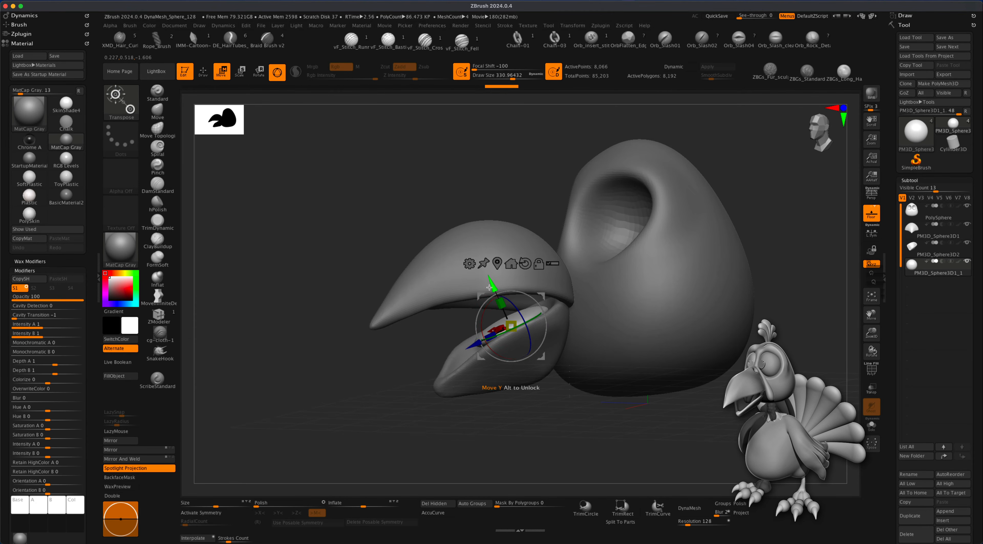
pyautogui.moveTo(400, 375); pyautogui.dragTo(614, 407)
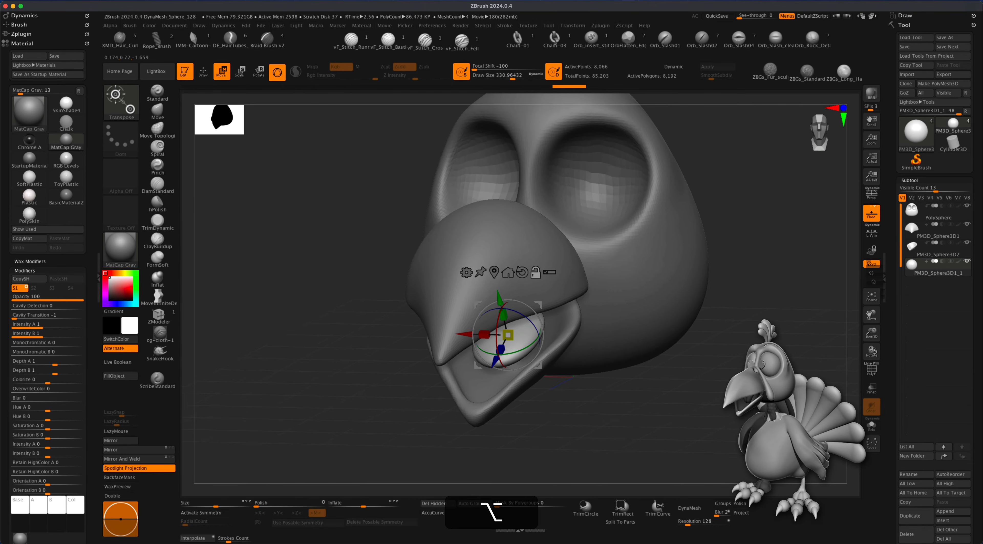
# Isolate the oval, enable X symmetry, and try the Inflat brush in Zsub mode at a draw size of about 152
pyautogui.click(869, 430)
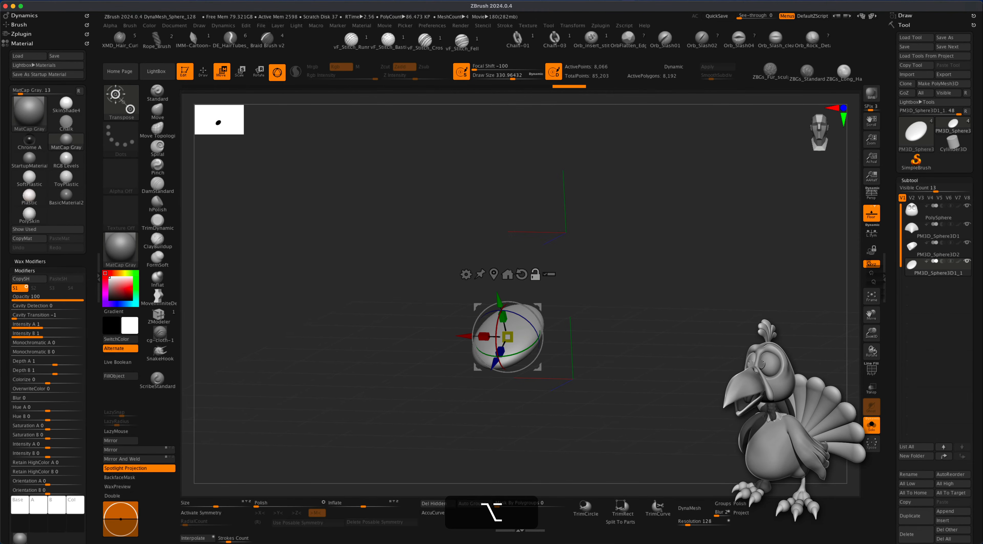
pyautogui.click(157, 278)
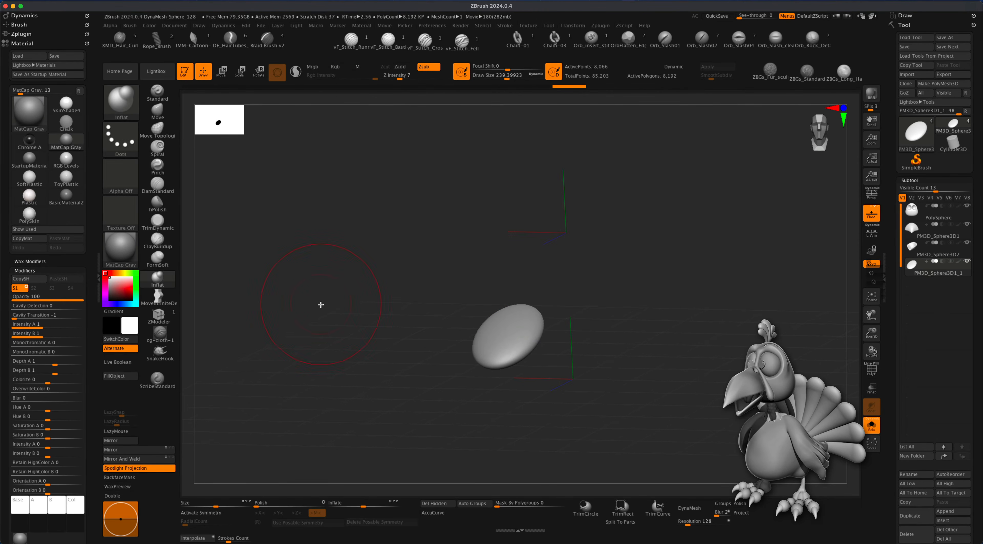
pyautogui.press('s')
pyautogui.moveTo(320, 307); pyautogui.dragTo(313, 306)
pyautogui.press('x')
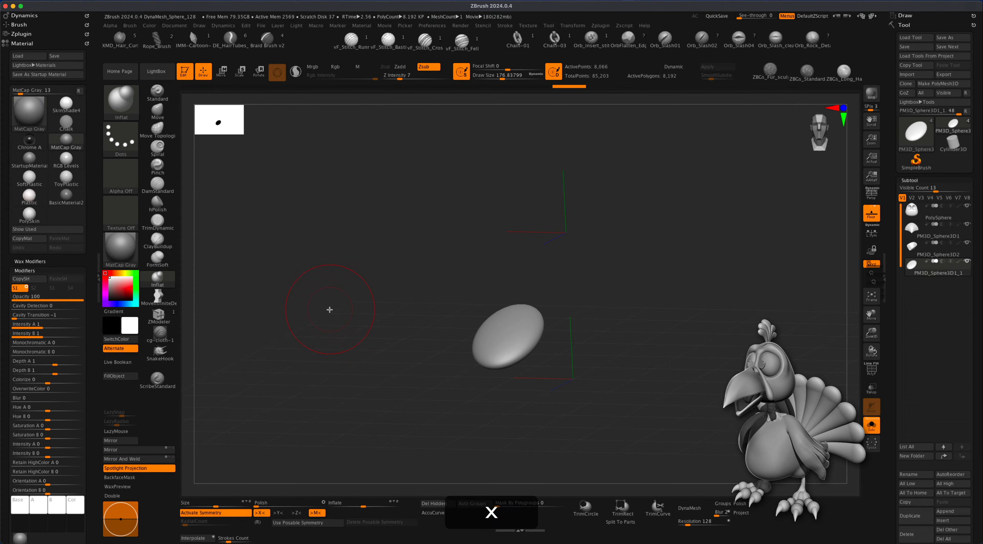
pyautogui.press('s')
pyautogui.moveTo(572, 361); pyautogui.dragTo(569, 362)
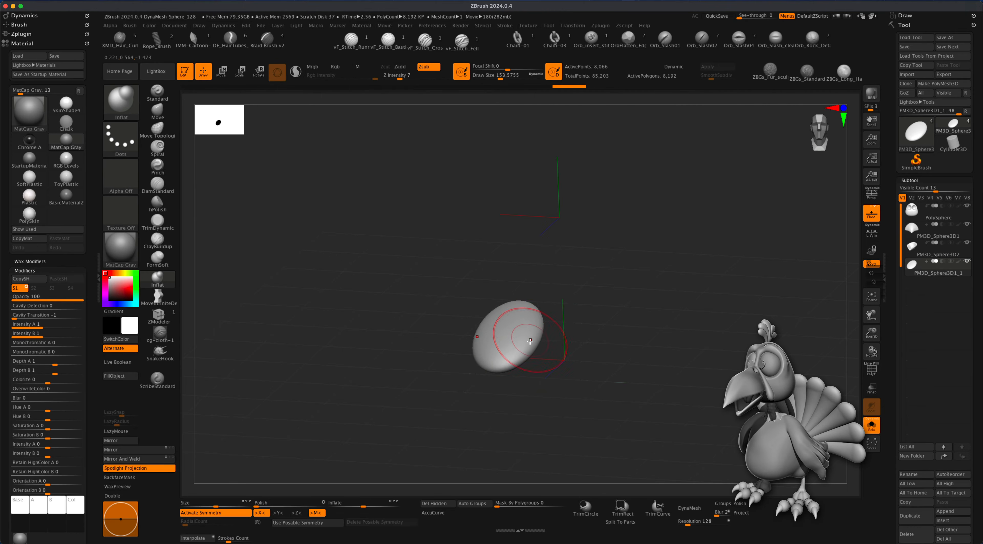
pyautogui.press('super+z')
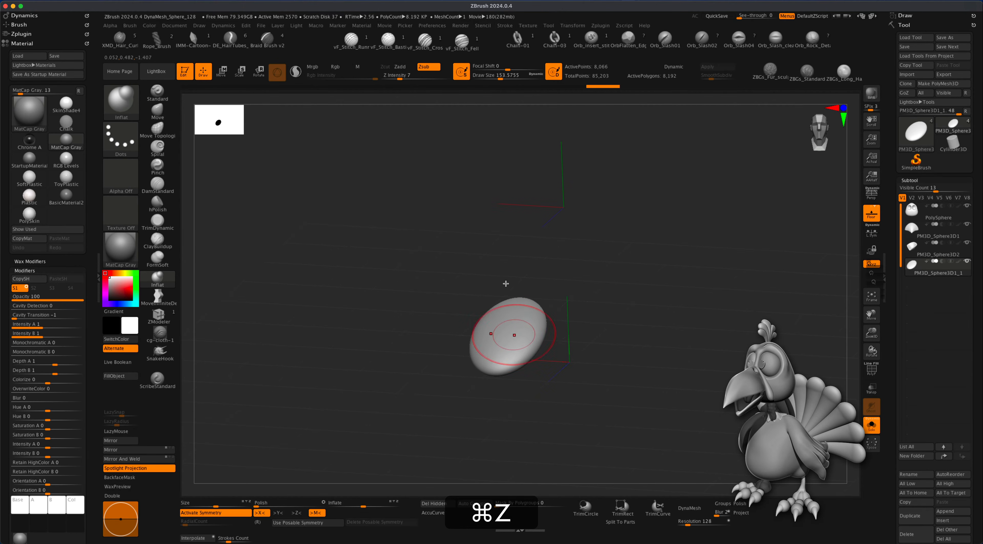
# Inflate the oval symmetrically around a central groove with the Inflat brush in Zadd mode at a draw size of about 108
pyautogui.click(400, 66)
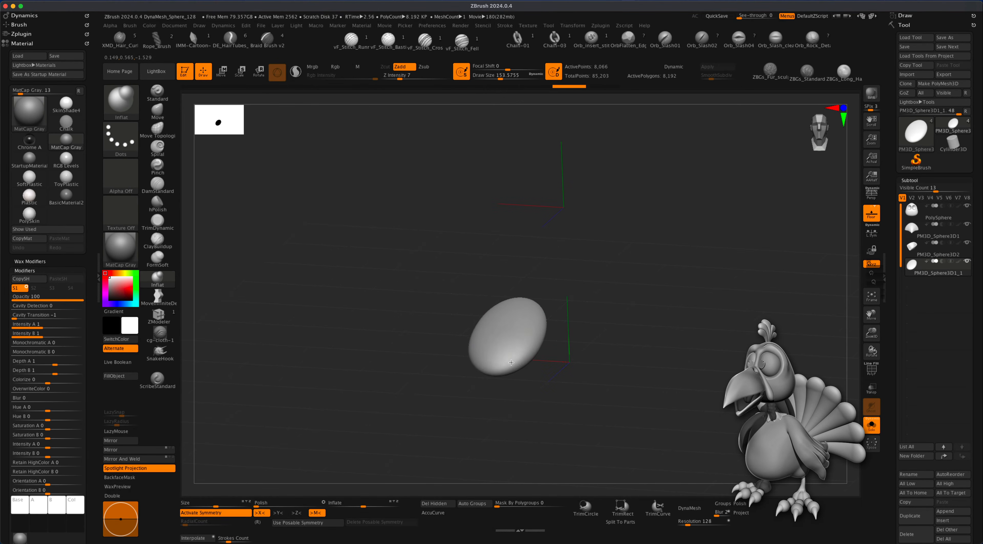
pyautogui.press('s')
pyautogui.moveTo(566, 378); pyautogui.dragTo(544, 316)
pyautogui.moveTo(517, 353); pyautogui.dragTo(559, 363)
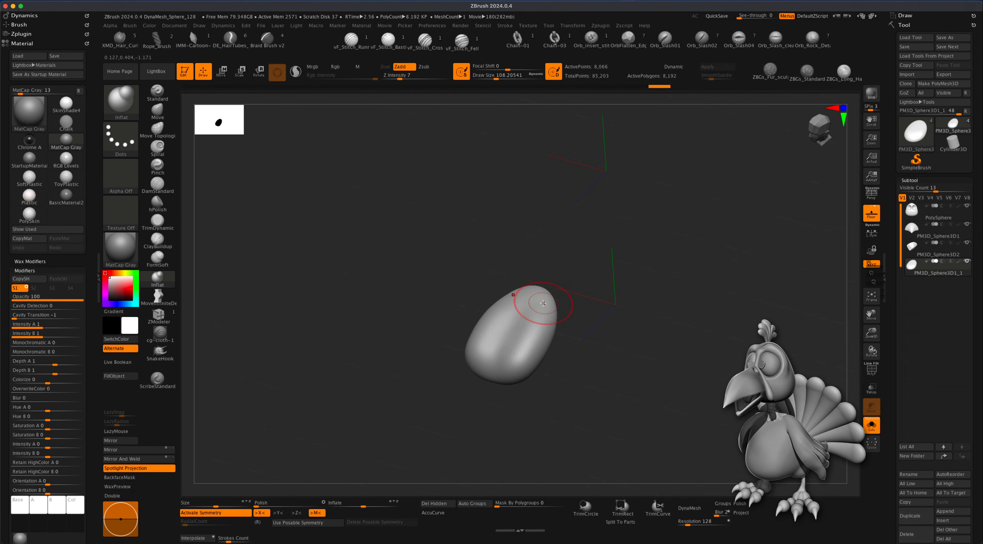
pyautogui.press('super+z')
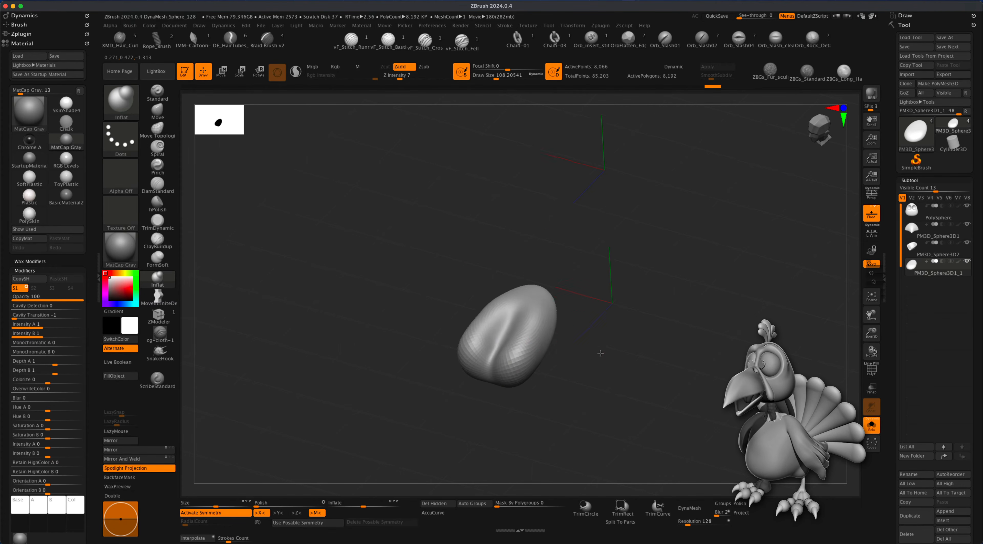
# Inflate the tongue's upper surface with the Inflat brush and remesh it with DynaMesh at resolution 128
pyautogui.moveTo(601, 354)
pyautogui.mouseDown()
pyautogui.moveTo(617, 352)
pyautogui.moveTo(612, 334)
pyautogui.moveTo(595, 359)
pyautogui.mouseUp()
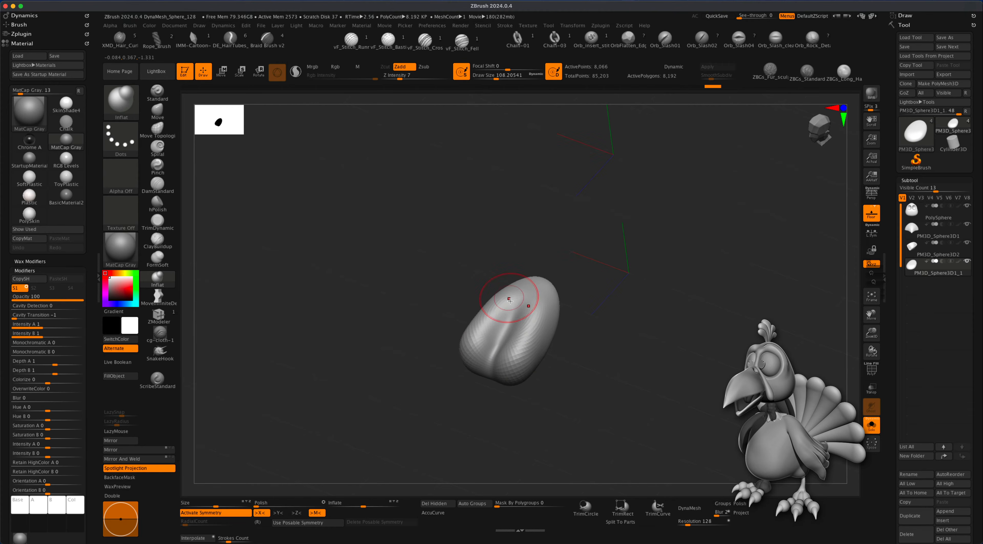
pyautogui.moveTo(567, 405); pyautogui.dragTo(519, 333)
pyautogui.moveTo(633, 365); pyautogui.dragTo(620, 337)
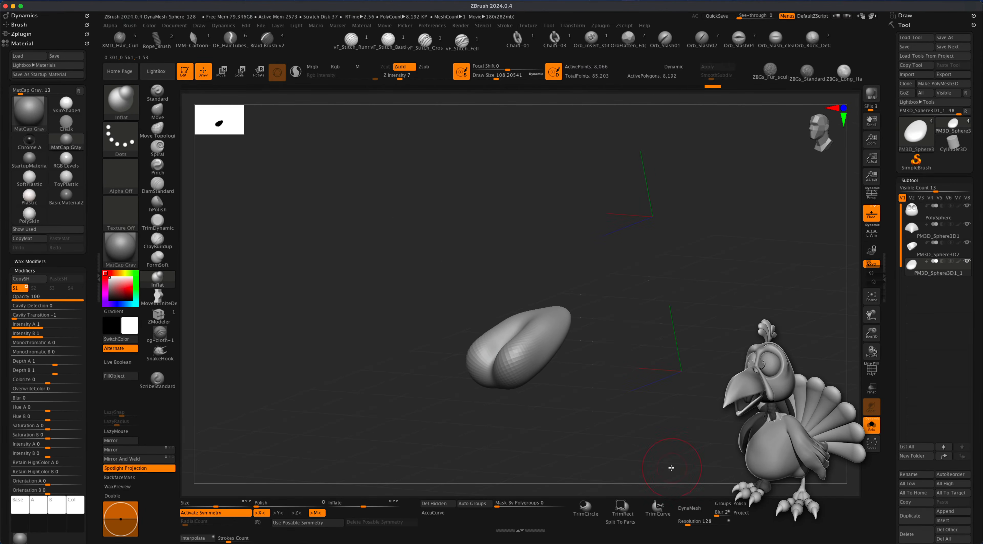
pyautogui.click(694, 508)
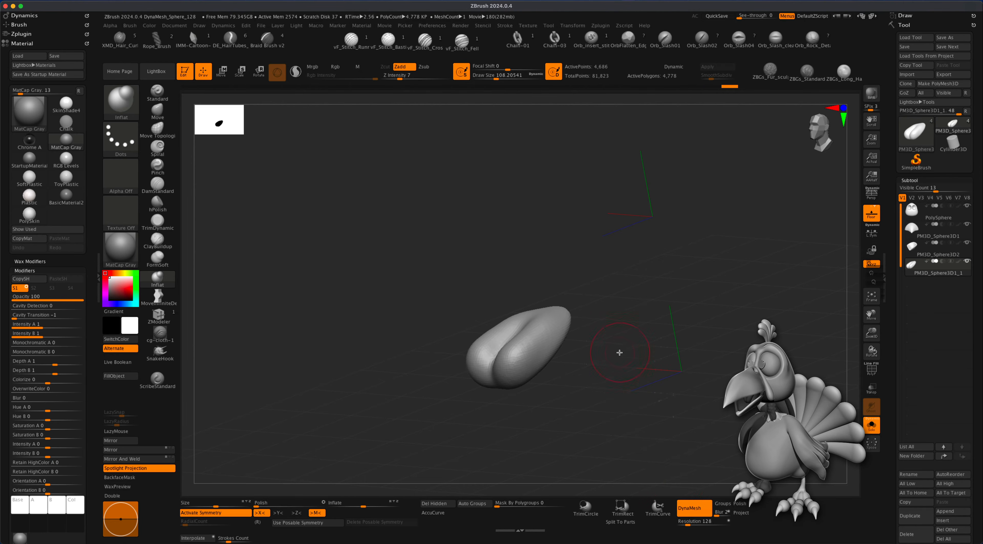
pyautogui.press('super')
pyautogui.moveTo(340, 428)
pyautogui.mouseDown()
pyautogui.moveTo(366, 441)
pyautogui.moveTo(331, 423)
pyautogui.mouseUp()
# Reshape the tongue's profile and sides with the Move brush at a draw size of about 163, undoing the last adjustments
pyautogui.click(157, 111)
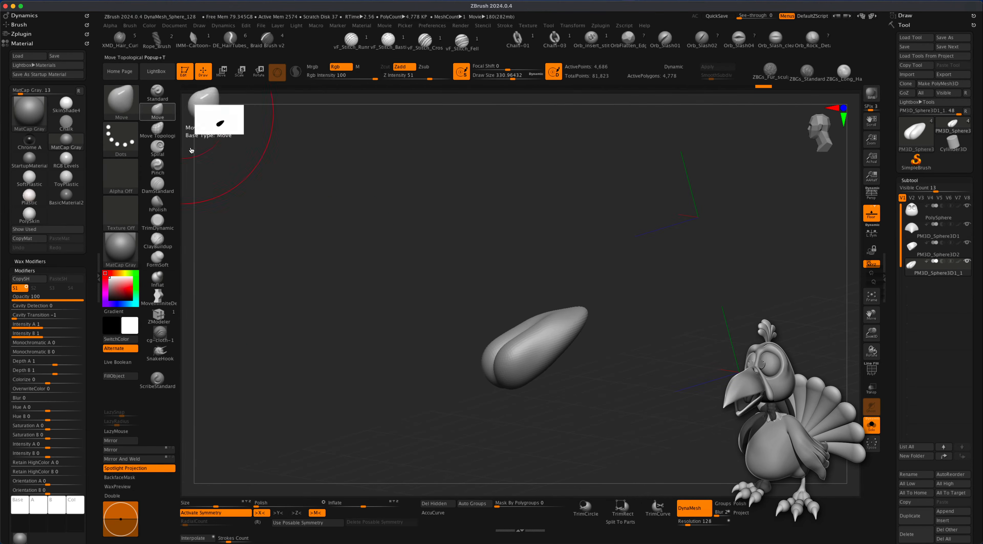
pyautogui.press('s')
pyautogui.moveTo(309, 286); pyautogui.dragTo(306, 286)
pyautogui.moveTo(367, 336); pyautogui.dragTo(413, 359)
pyautogui.press('s')
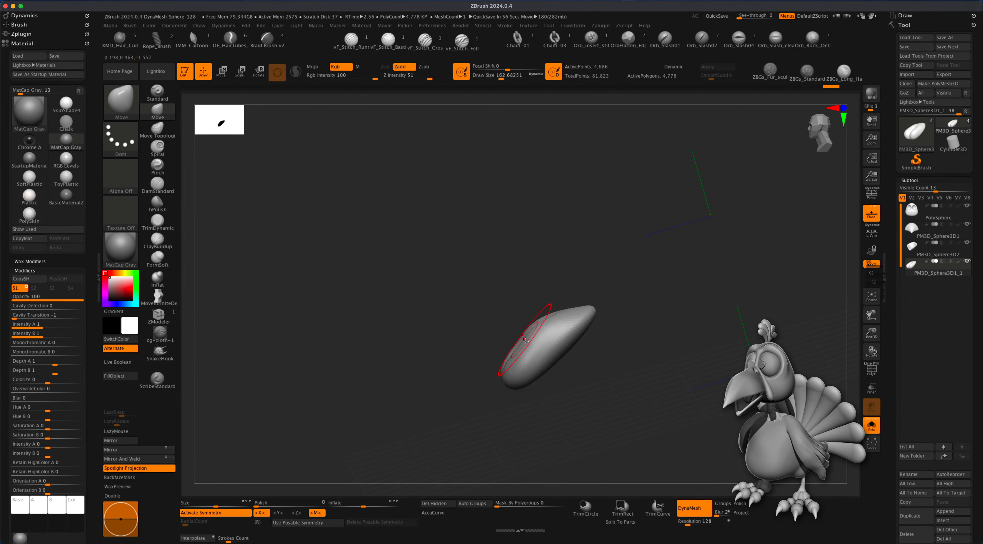
pyautogui.moveTo(525, 341)
pyautogui.mouseDown()
pyautogui.moveTo(546, 360)
pyautogui.moveTo(573, 335)
pyautogui.moveTo(566, 327)
pyautogui.mouseUp()
pyautogui.moveTo(585, 395)
pyautogui.mouseDown()
pyautogui.moveTo(612, 400)
pyautogui.moveTo(582, 409)
pyautogui.mouseUp()
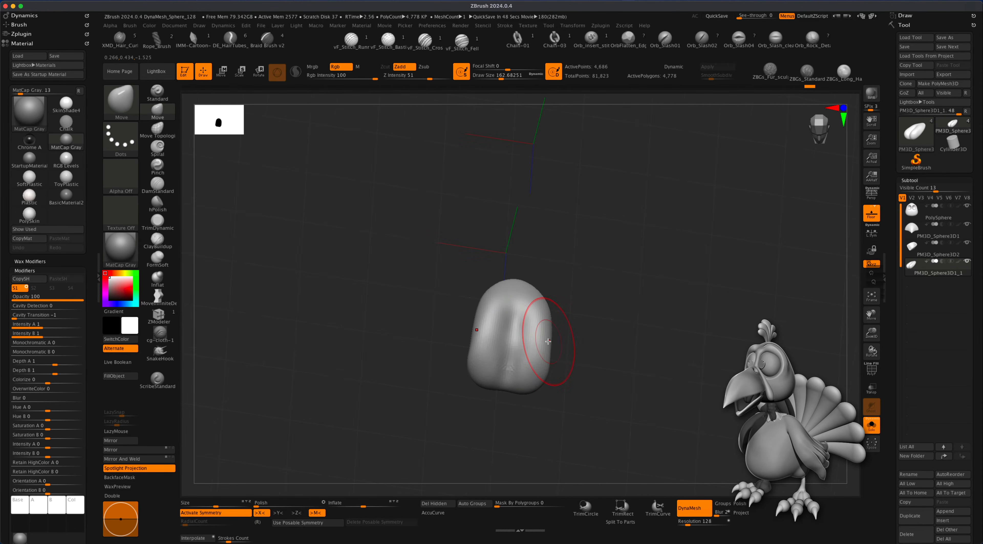
pyautogui.press('super+z')
pyautogui.press('super+z')
pyautogui.press('super+z')
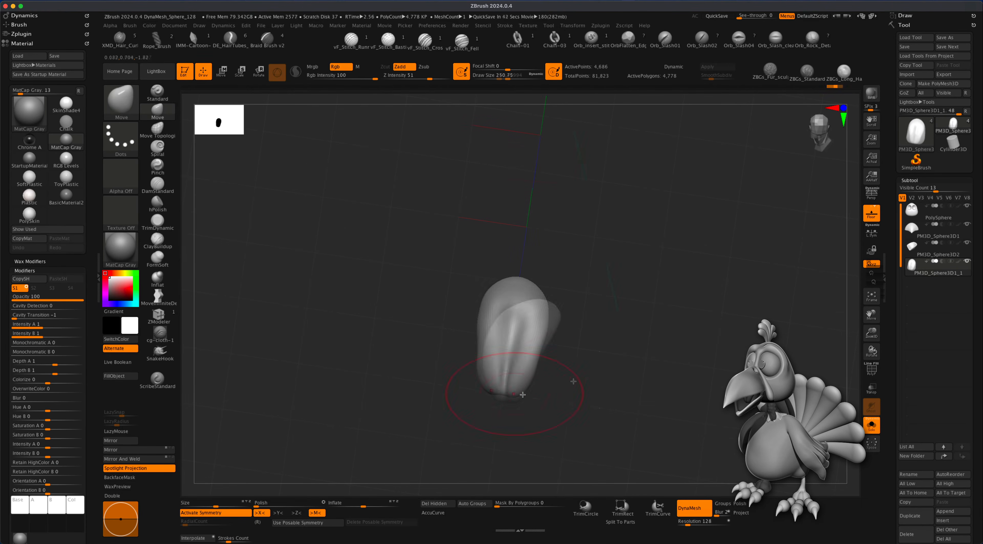
# Remesh the narrowed tongue with DynaMesh and smooth the surface along its central groove
pyautogui.keyDown('super'); pyautogui.moveTo(599, 369); pyautogui.dragTo(657, 430); pyautogui.keyUp('super')
pyautogui.keyDown('alt'); pyautogui.moveTo(638, 393); pyautogui.dragTo(601, 374); pyautogui.keyUp('alt')
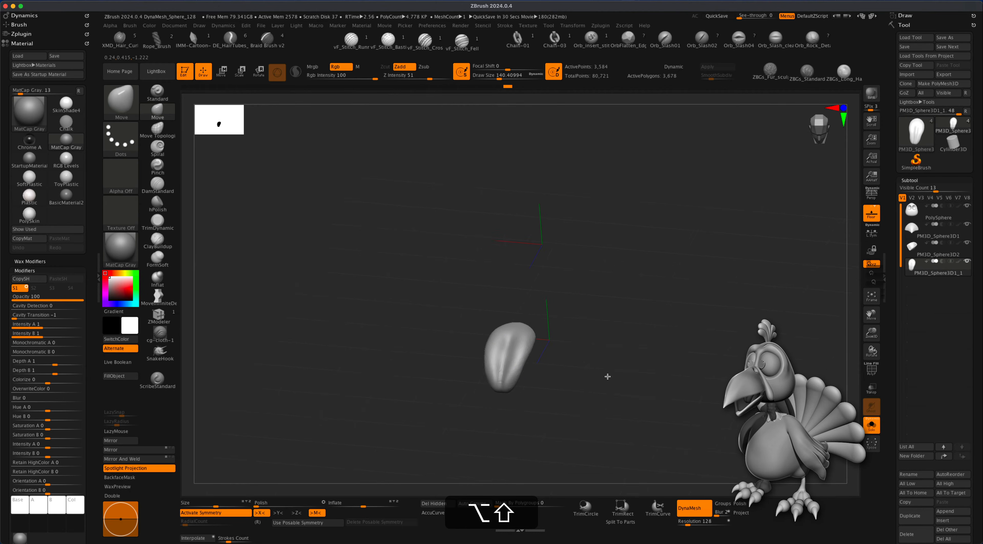
pyautogui.keyDown('shift'); pyautogui.moveTo(499, 340); pyautogui.dragTo(495, 376); pyautogui.keyUp('shift')
pyautogui.moveTo(665, 385)
pyautogui.keyDown('alt'); pyautogui.mouseDown()
pyautogui.moveTo(640, 376)
pyautogui.moveTo(646, 365)
pyautogui.moveTo(533, 412)
pyautogui.mouseUp(); pyautogui.keyUp('alt')
# Inflate the tongue slightly with the whole head shown, and relocate its transform pivot to the tongue's rear end
pyautogui.click(877, 424)
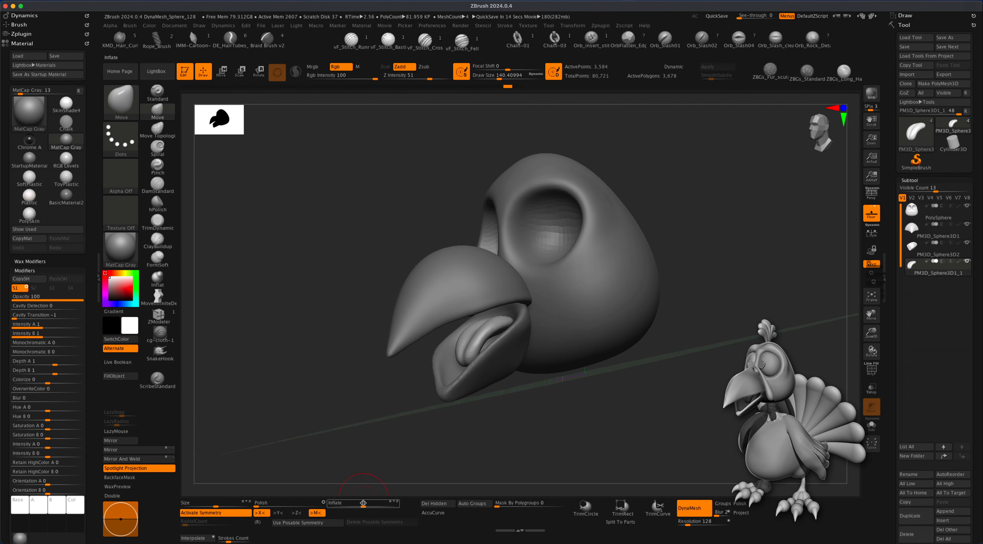
pyautogui.moveTo(363, 505)
pyautogui.mouseDown()
pyautogui.moveTo(392, 503)
pyautogui.moveTo(375, 502)
pyautogui.mouseUp()
pyautogui.press('w')
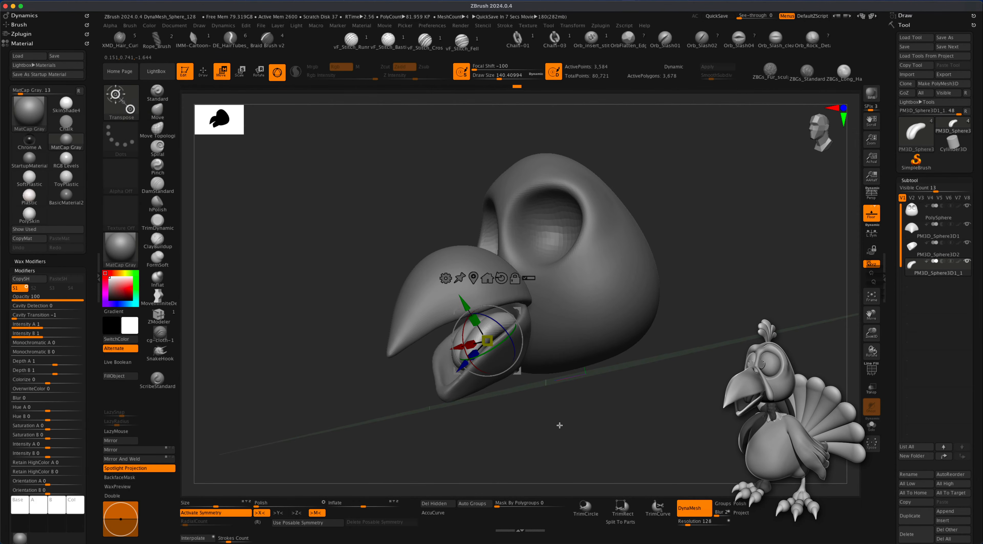
pyautogui.moveTo(560, 425); pyautogui.dragTo(603, 411)
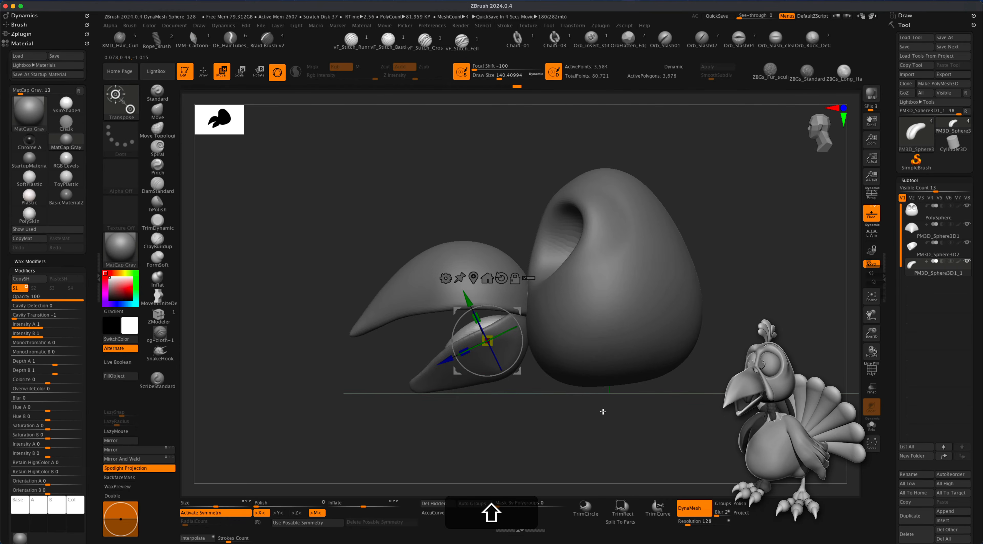
pyautogui.click(871, 425)
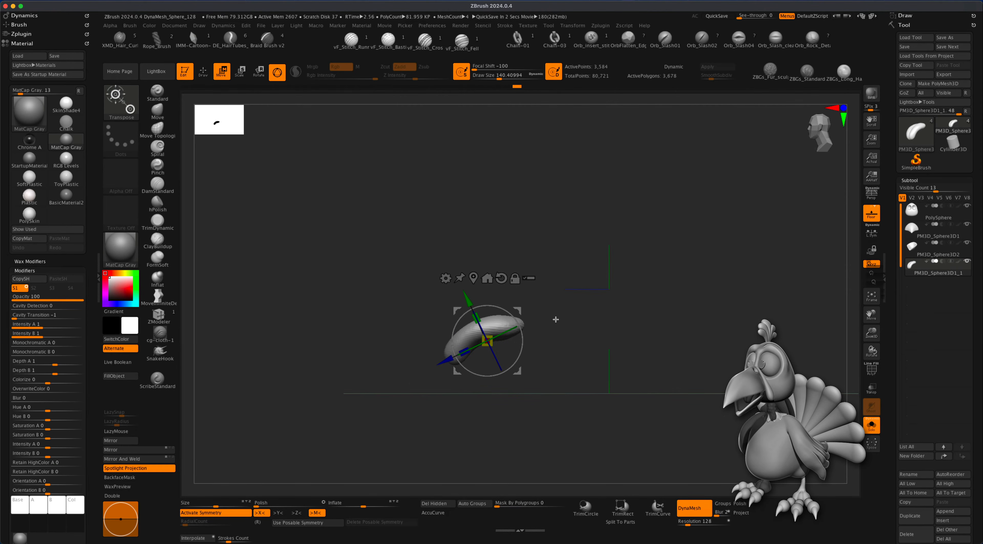
pyautogui.moveTo(518, 310); pyautogui.dragTo(550, 290)
pyautogui.click(872, 426)
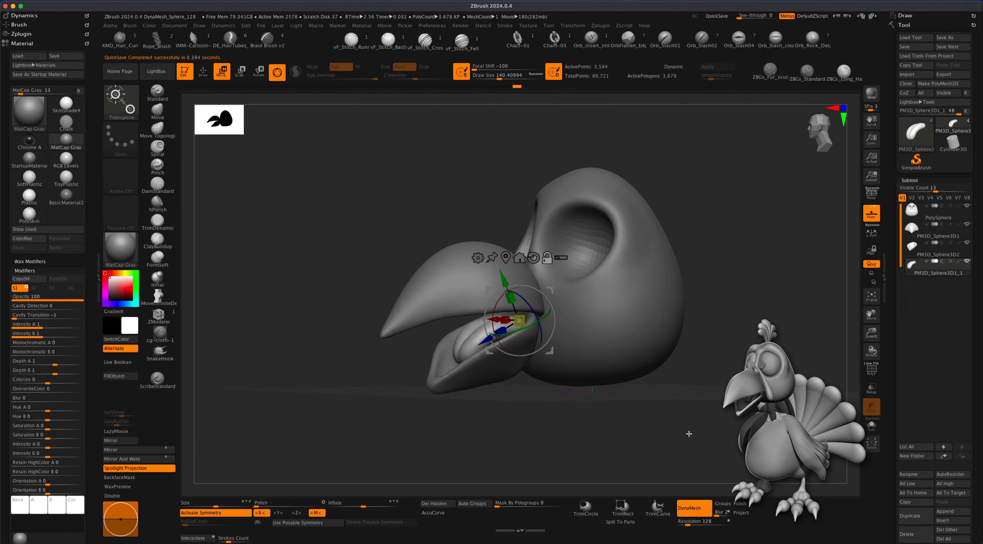
# Try to reposition the tongue inside the beak with the transform gizmo, undoing each move
pyautogui.moveTo(550, 290); pyautogui.dragTo(553, 285)
pyautogui.press('super+z')
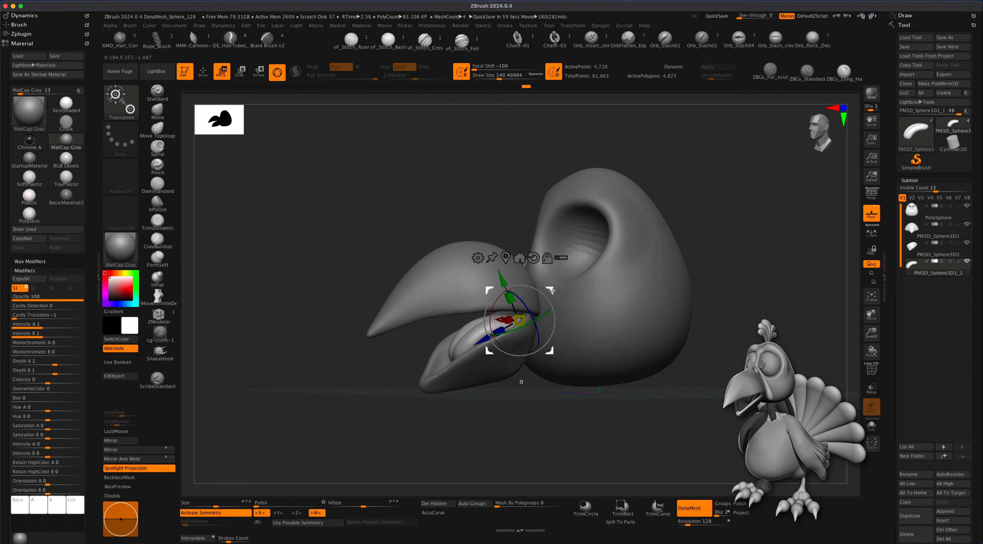
pyautogui.moveTo(551, 291); pyautogui.dragTo(492, 303)
pyautogui.press('super+z')
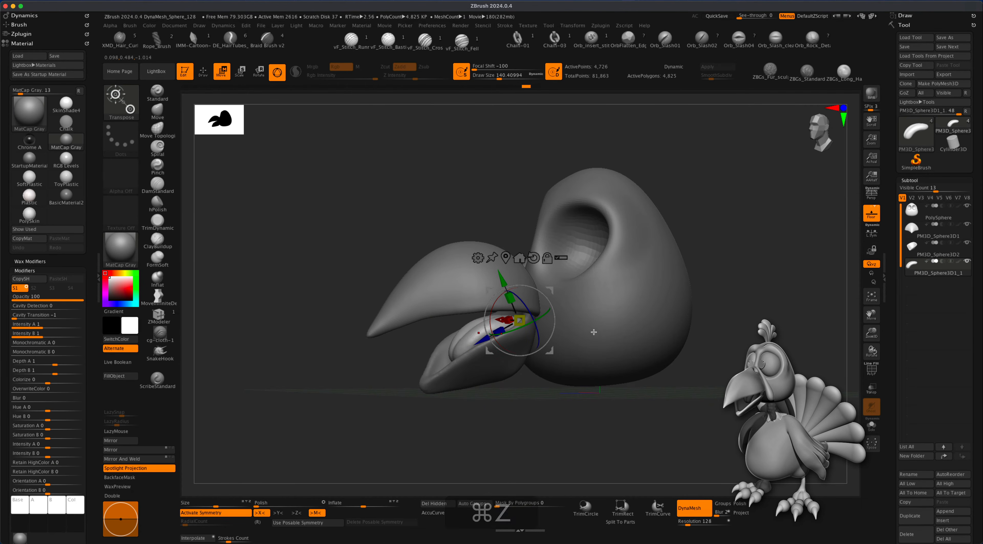
pyautogui.click(201, 514)
pyautogui.click(203, 512)
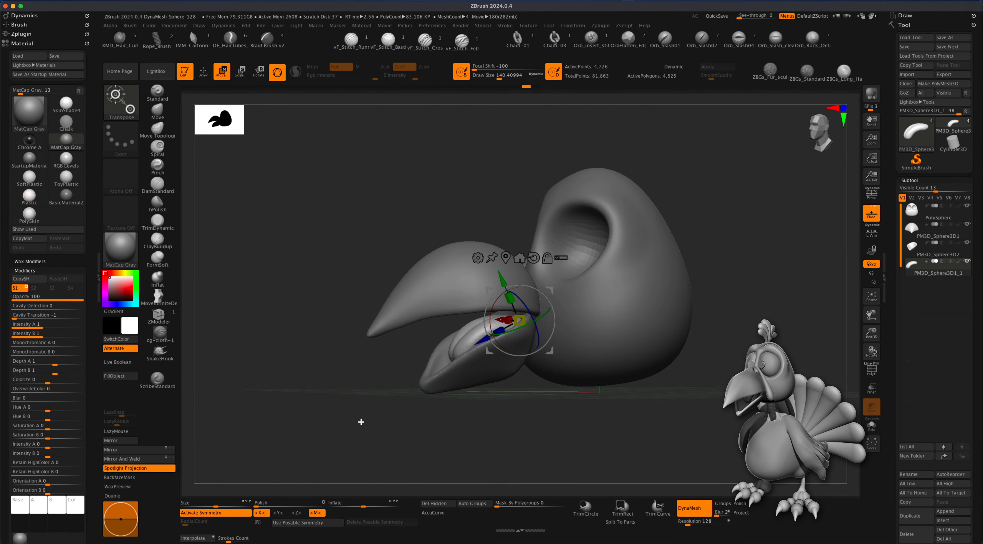
pyautogui.moveTo(333, 429)
pyautogui.mouseDown()
pyautogui.moveTo(348, 430)
pyautogui.moveTo(333, 430)
pyautogui.mouseUp()
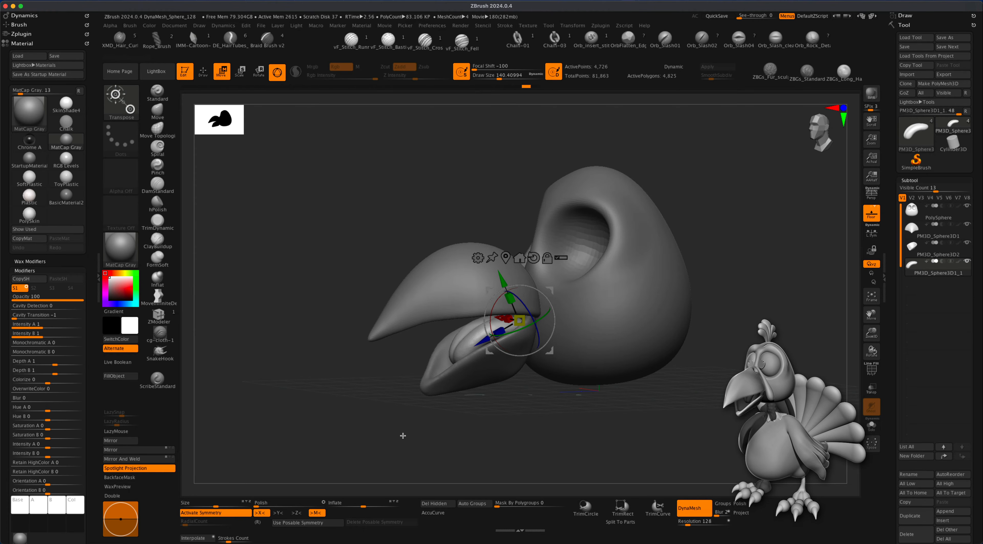
pyautogui.moveTo(424, 419); pyautogui.dragTo(465, 385)
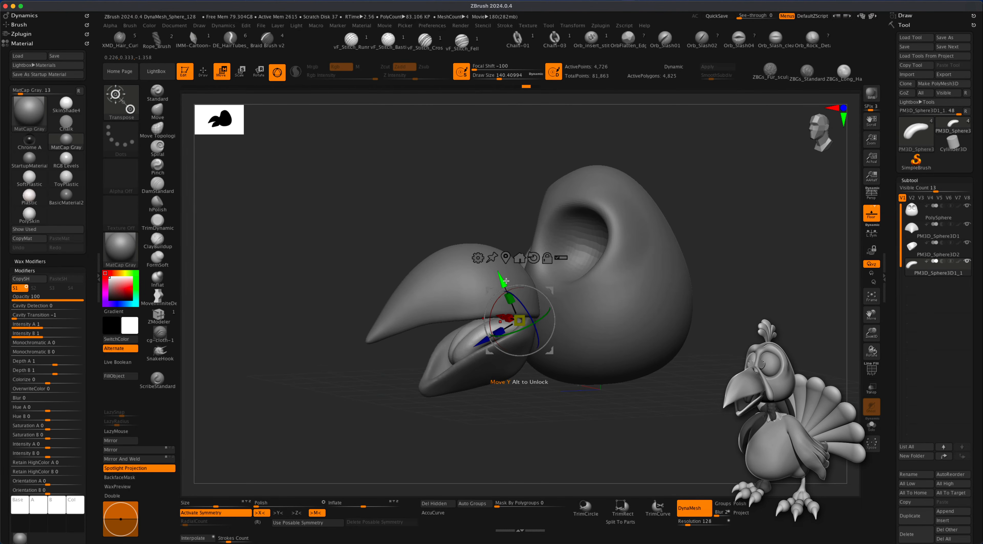
pyautogui.moveTo(506, 280); pyautogui.dragTo(506, 228)
pyautogui.press('super+z')
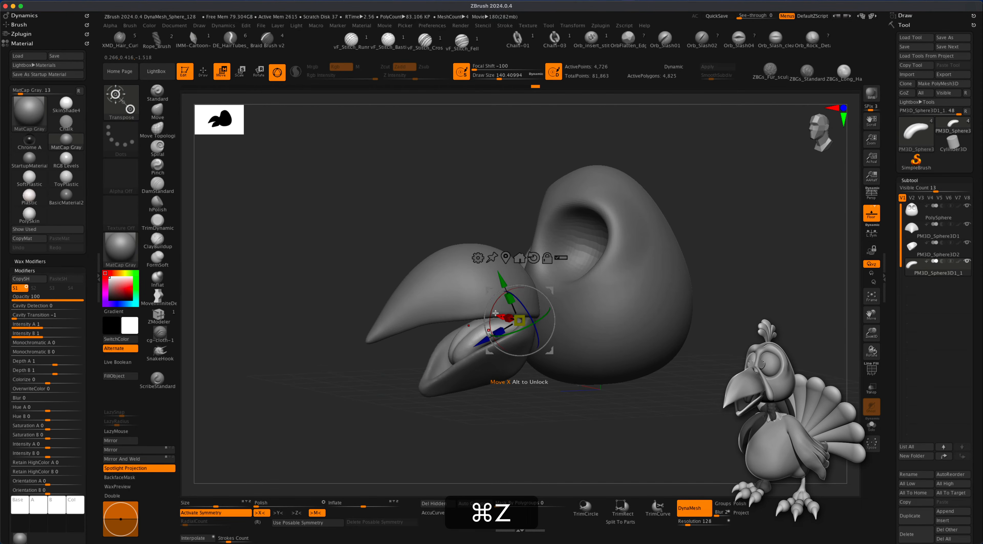
pyautogui.moveTo(496, 313); pyautogui.dragTo(491, 312)
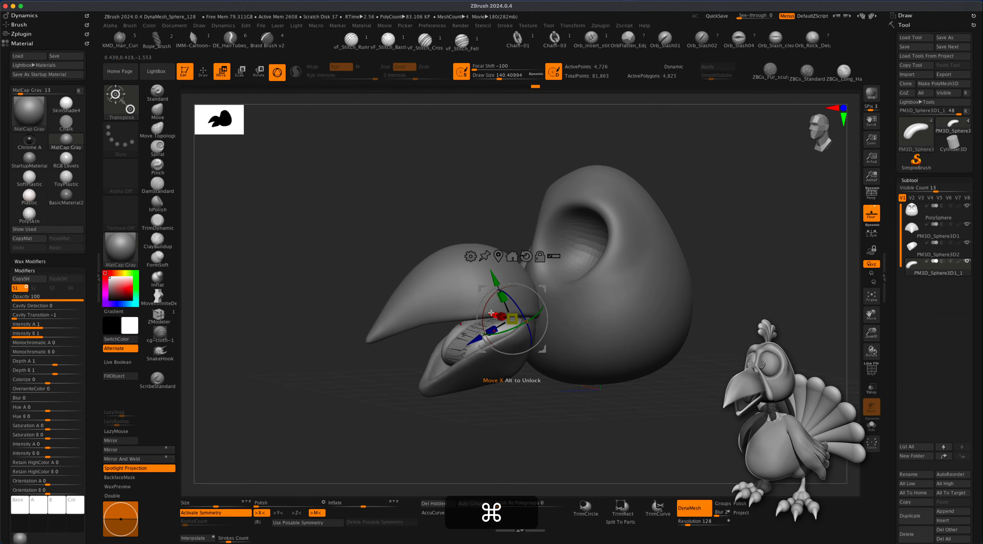
pyautogui.press('super+z')
# Turn off symmetry, then shift the tongue and scale it down to fit inside the lower beak
pyautogui.press('x')
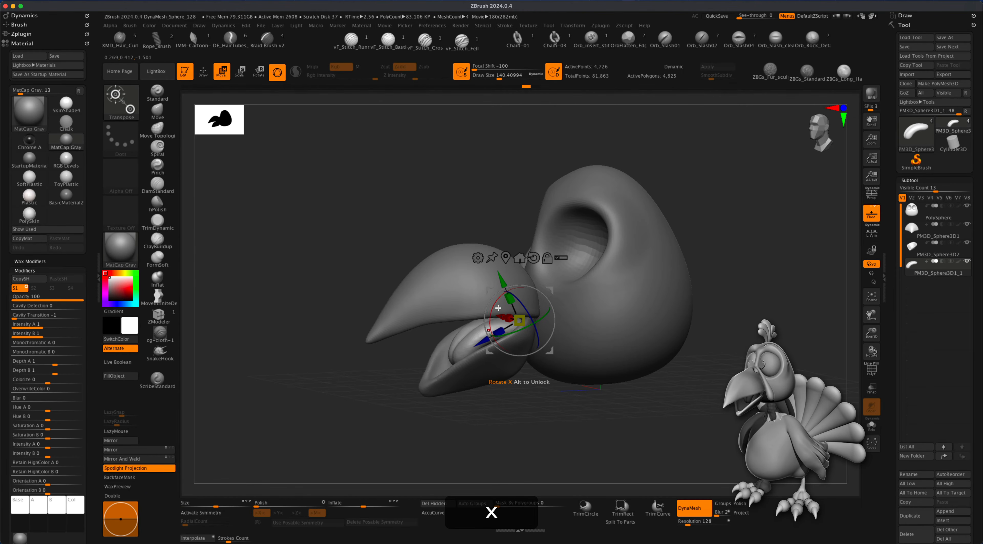
pyautogui.moveTo(556, 283)
pyautogui.mouseDown()
pyautogui.moveTo(542, 287)
pyautogui.moveTo(551, 286)
pyautogui.mouseUp()
pyautogui.moveTo(332, 397)
pyautogui.mouseDown()
pyautogui.moveTo(395, 396)
pyautogui.moveTo(401, 382)
pyautogui.moveTo(384, 384)
pyautogui.moveTo(342, 326)
pyautogui.mouseUp()
pyautogui.press('q')
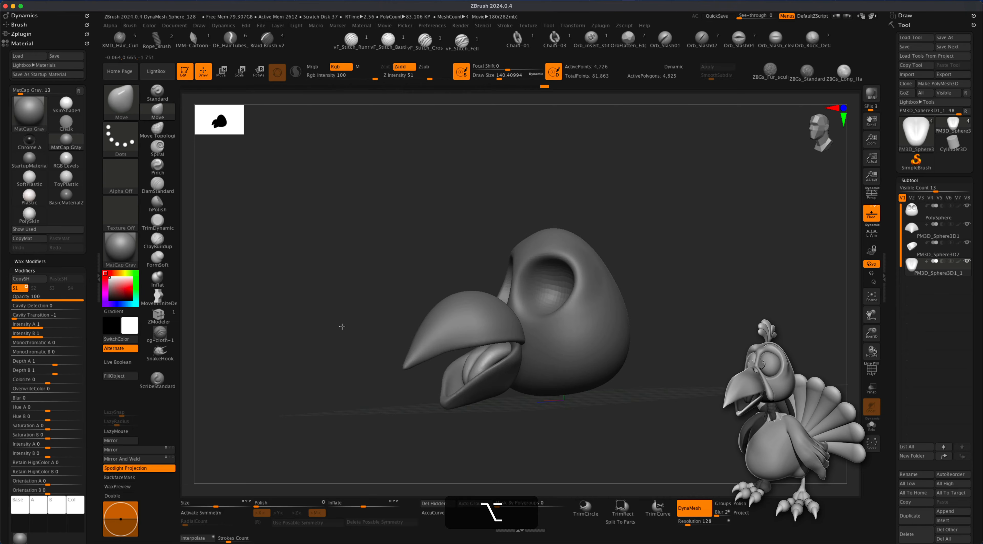
pyautogui.click(220, 74)
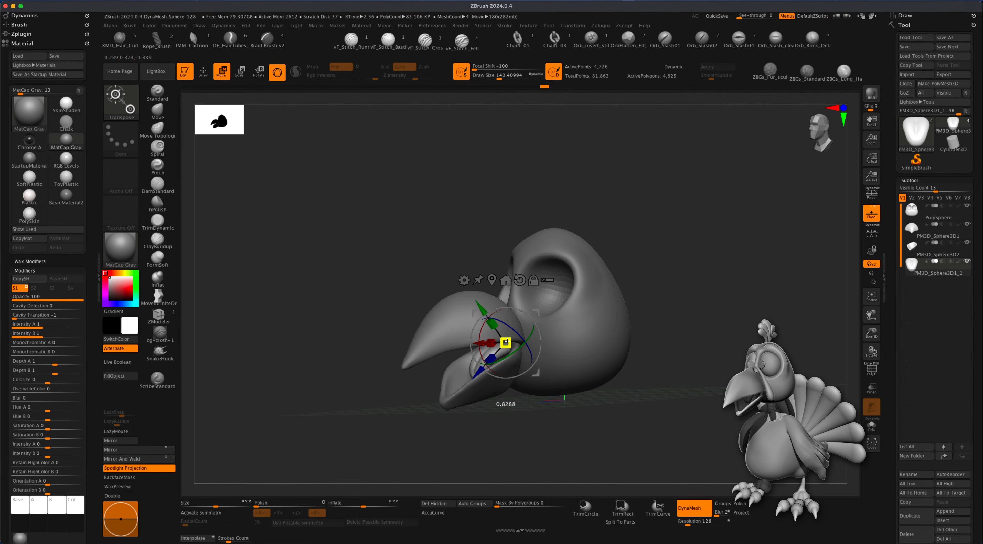
# Select the upper beak and move it slightly downward along the Y axis
pyautogui.keyDown('alt'); pyautogui.click(482, 313); pyautogui.keyUp('alt')
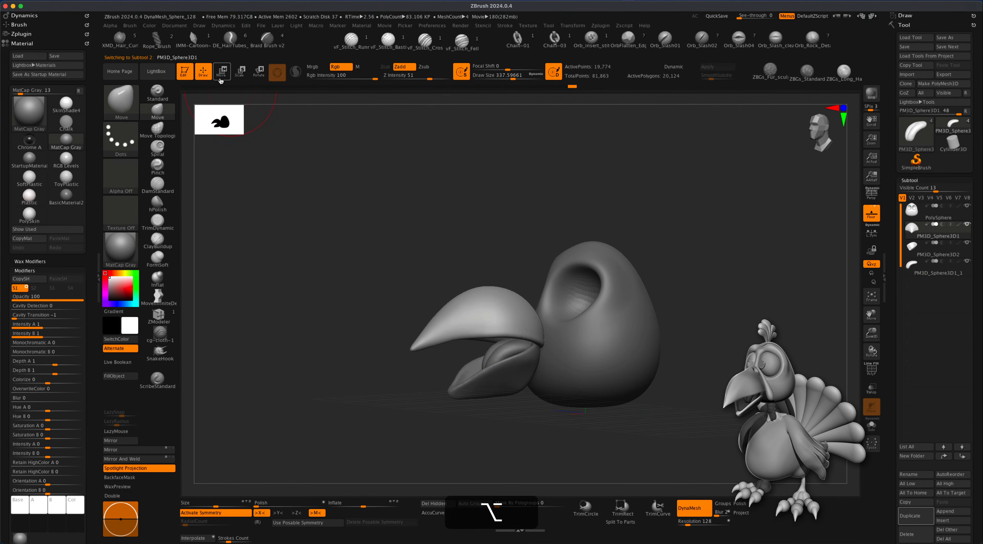
pyautogui.click(221, 74)
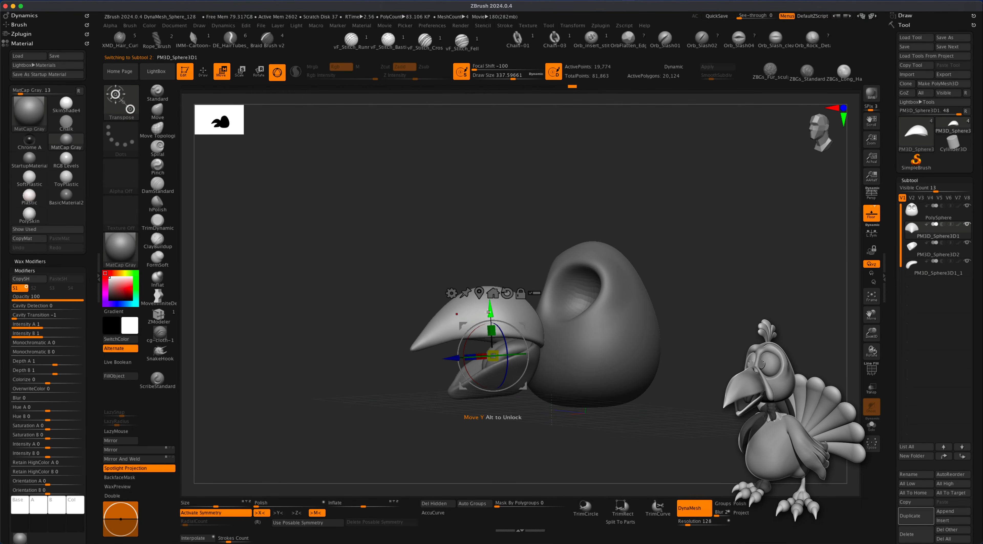
pyautogui.moveTo(488, 312); pyautogui.dragTo(488, 322)
pyautogui.moveTo(708, 338); pyautogui.dragTo(860, 272)
pyautogui.press('q')
# Insert a new sphere subtool for the eye and face the head from the front
pyautogui.keyDown('alt'); pyautogui.moveTo(860, 272); pyautogui.dragTo(887, 214); pyautogui.keyUp('alt')
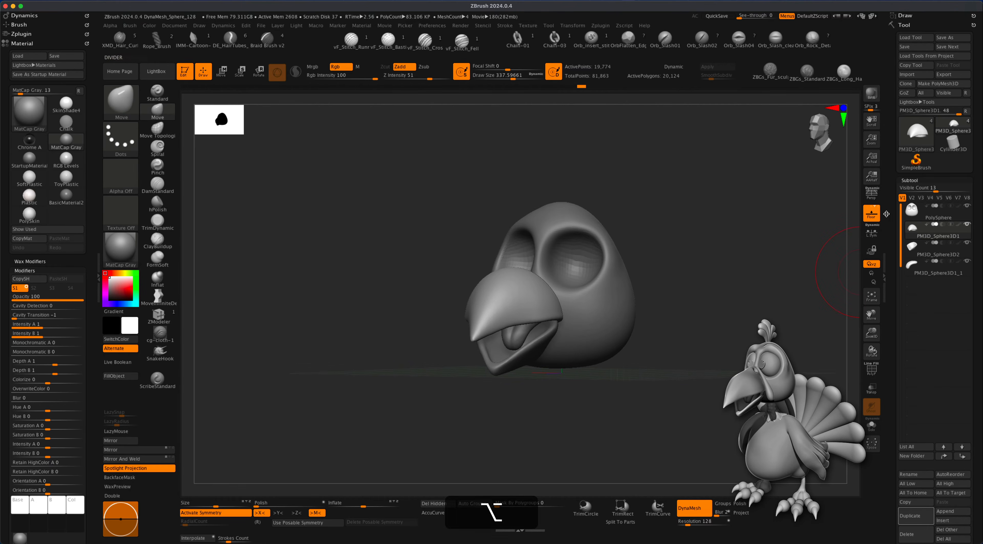
pyautogui.moveTo(769, 269)
pyautogui.mouseDown()
pyautogui.moveTo(746, 272)
pyautogui.moveTo(757, 270)
pyautogui.mouseUp()
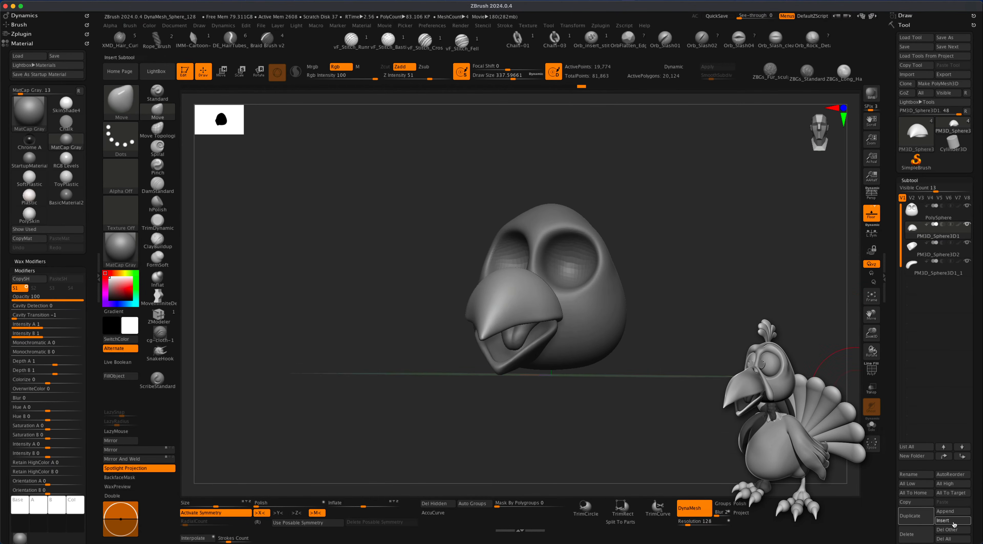
pyautogui.click(954, 524)
pyautogui.click(687, 380)
pyautogui.moveTo(687, 380); pyautogui.dragTo(698, 383)
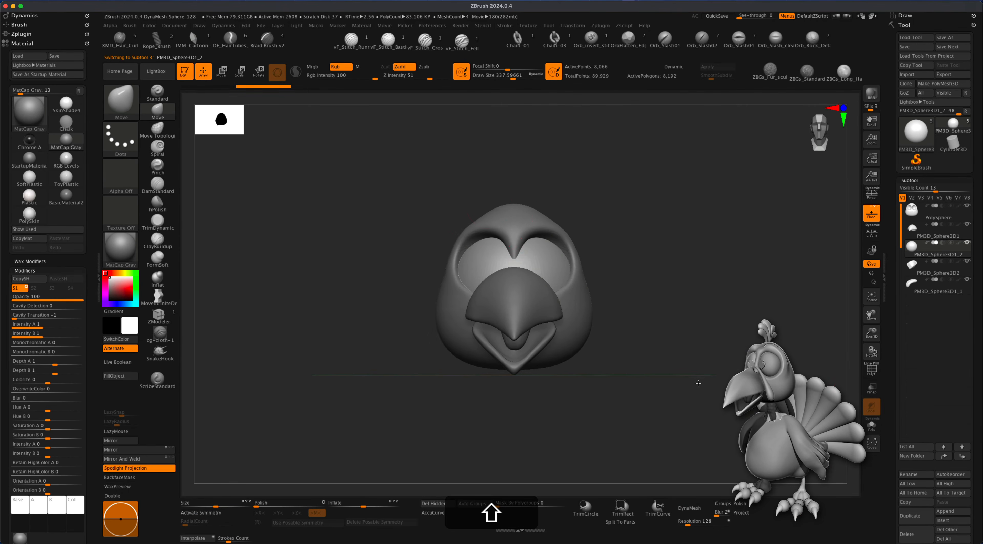
# Scale down the new sphere and place it in the turkey's left eye socket as an eyeball
pyautogui.click(222, 76)
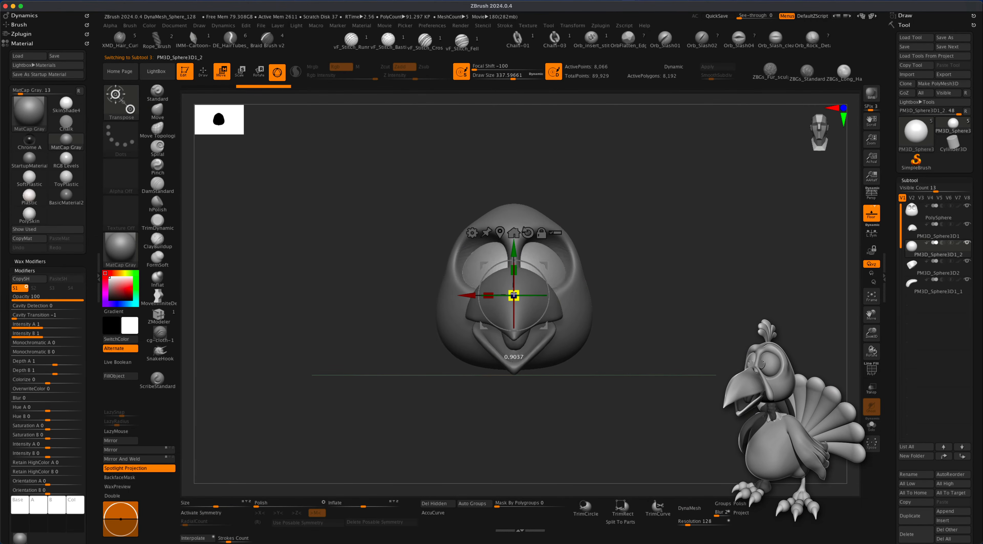
pyautogui.moveTo(514, 294); pyautogui.dragTo(539, 234)
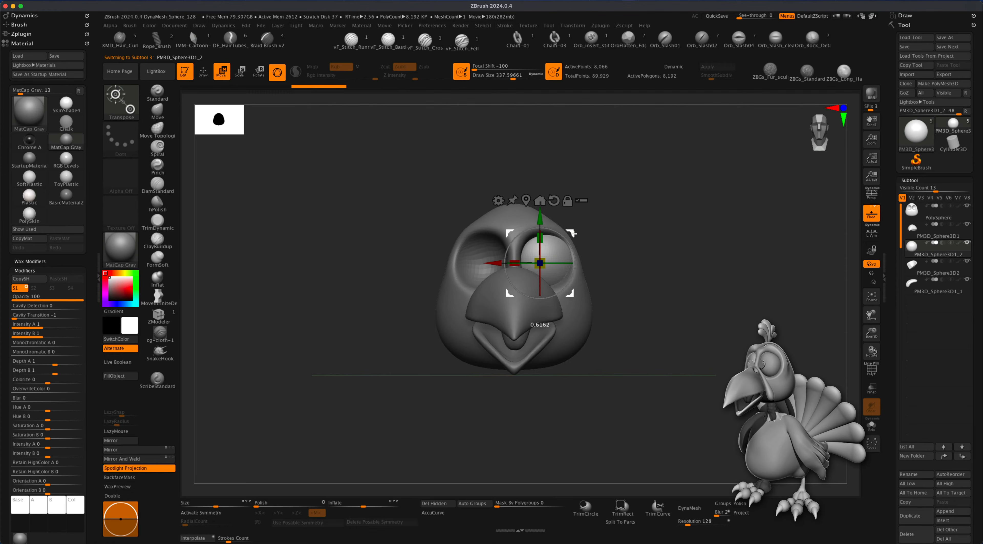
pyautogui.keyDown('shift'); pyautogui.moveTo(619, 275); pyautogui.dragTo(650, 271); pyautogui.keyUp('shift')
pyautogui.moveTo(540, 263); pyautogui.dragTo(517, 262)
pyautogui.keyDown('shift'); pyautogui.moveTo(691, 242); pyautogui.dragTo(693, 247); pyautogui.keyUp('shift')
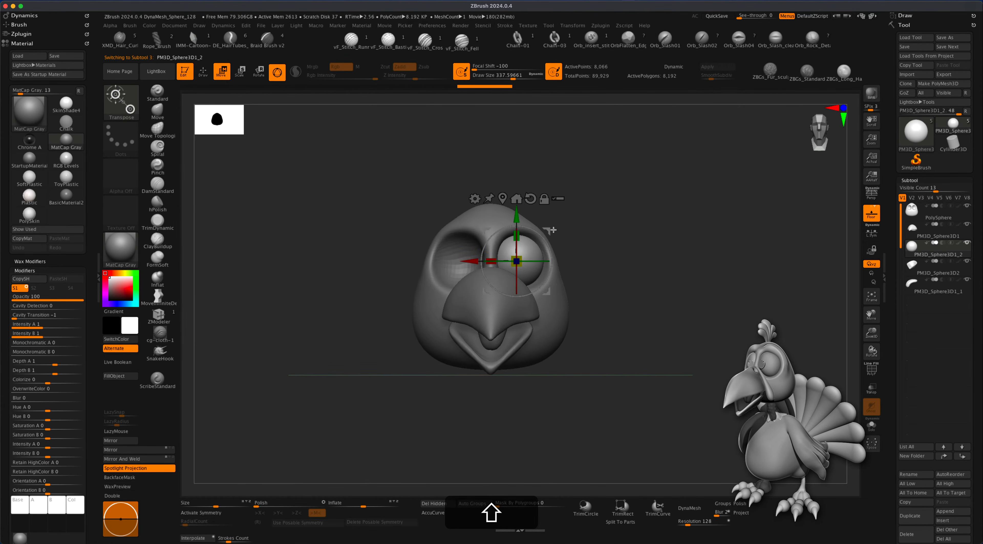
pyautogui.moveTo(553, 230)
pyautogui.keyDown('alt'); pyautogui.mouseDown()
pyautogui.moveTo(610, 286)
pyautogui.moveTo(654, 307)
pyautogui.moveTo(663, 283)
pyautogui.moveTo(645, 264)
pyautogui.mouseUp(); pyautogui.keyUp('alt')
# Remesh the eyeball with DynaMesh at resolution 128 and set the Move brush to a draw size of about 415
pyautogui.click(157, 115)
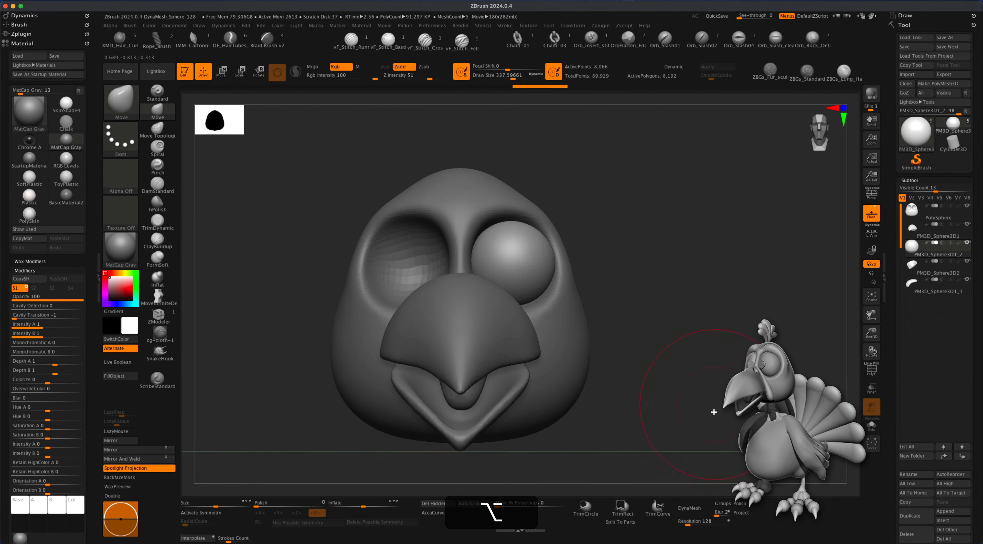
pyautogui.click(694, 508)
pyautogui.press('s')
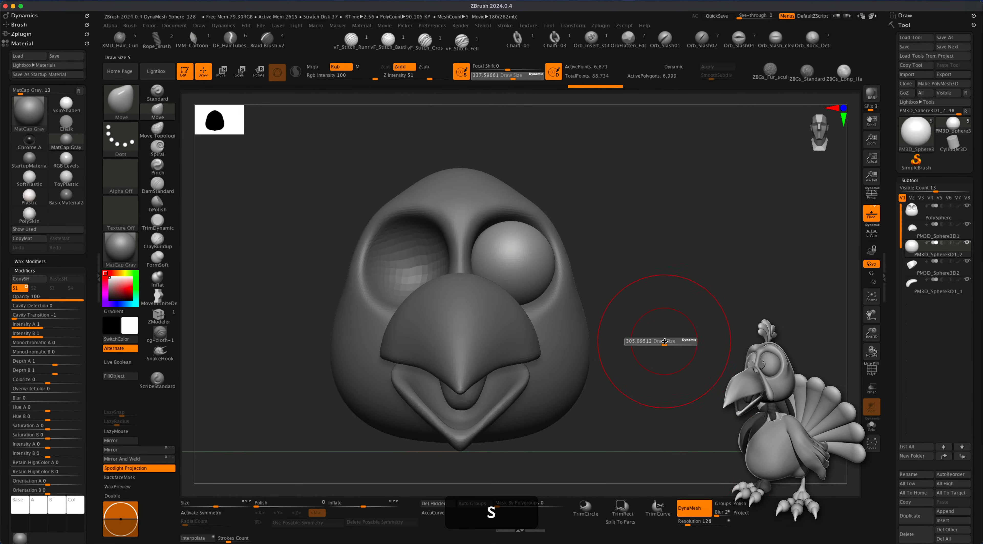
pyautogui.press('s')
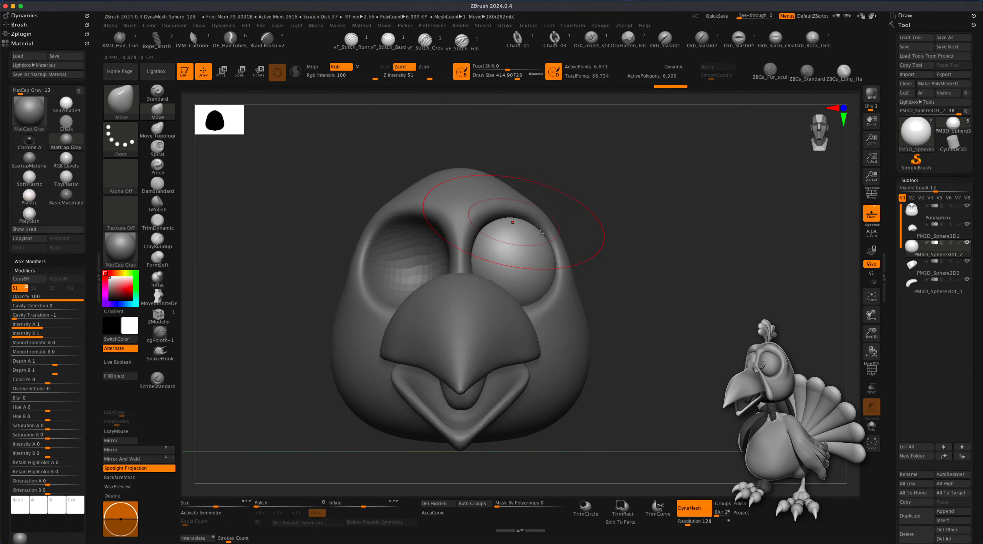
pyautogui.moveTo(540, 233)
pyautogui.mouseDown(button='right')
pyautogui.moveTo(629, 270)
pyautogui.moveTo(506, 289)
pyautogui.moveTo(717, 266)
pyautogui.mouseUp(button='right')
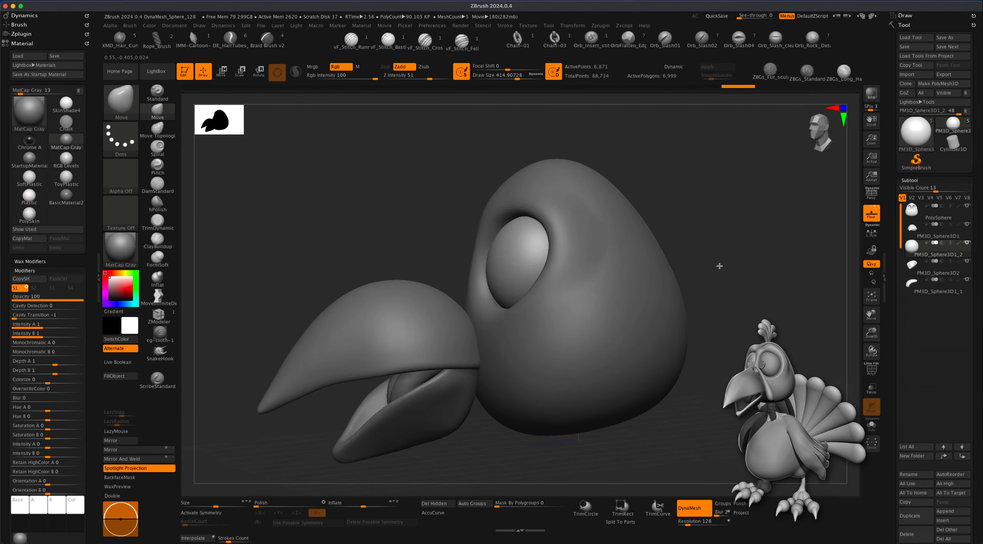
# Mirror the eyeball across the head, then mirror and weld it so both eye sockets hold one
pyautogui.moveTo(509, 223)
pyautogui.keyDown('shift'); pyautogui.mouseDown(button='right')
pyautogui.moveTo(687, 200)
pyautogui.moveTo(532, 259)
pyautogui.mouseUp(button='right'); pyautogui.keyUp('shift')
pyautogui.moveTo(591, 265)
pyautogui.mouseDown(button='right')
pyautogui.moveTo(479, 244)
pyautogui.moveTo(636, 261)
pyautogui.moveTo(554, 265)
pyautogui.moveTo(630, 248)
pyautogui.moveTo(651, 279)
pyautogui.moveTo(530, 284)
pyautogui.mouseUp(button='right')
pyautogui.moveTo(634, 250)
pyautogui.mouseDown(button='right')
pyautogui.moveTo(647, 244)
pyautogui.moveTo(524, 223)
pyautogui.mouseUp(button='right')
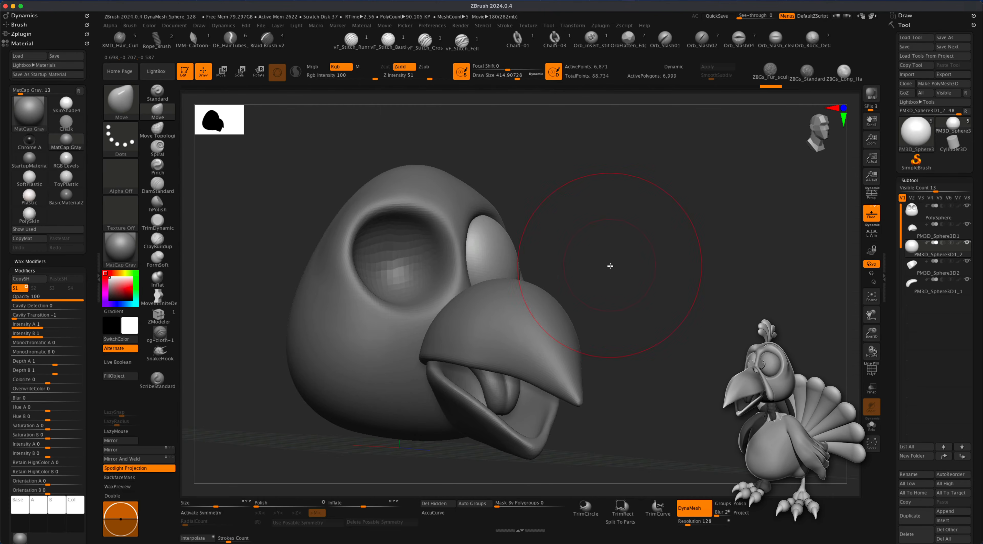
pyautogui.moveTo(610, 266)
pyautogui.keyDown('shift'); pyautogui.mouseDown()
pyautogui.moveTo(594, 272)
pyautogui.moveTo(701, 323)
pyautogui.mouseUp(); pyautogui.keyUp('shift')
pyautogui.keyDown('alt'); pyautogui.moveTo(636, 286); pyautogui.dragTo(643, 286); pyautogui.keyUp('alt')
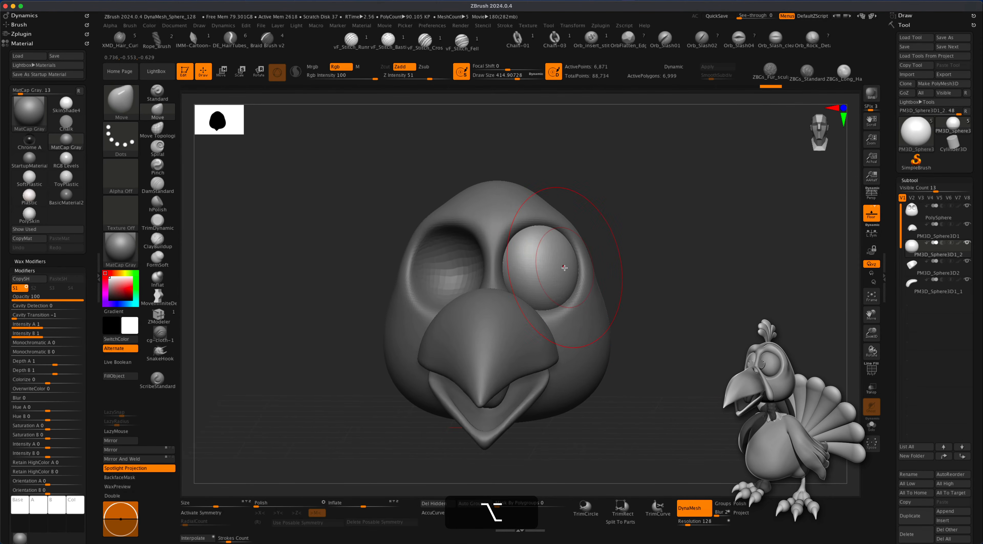
pyautogui.click(138, 451)
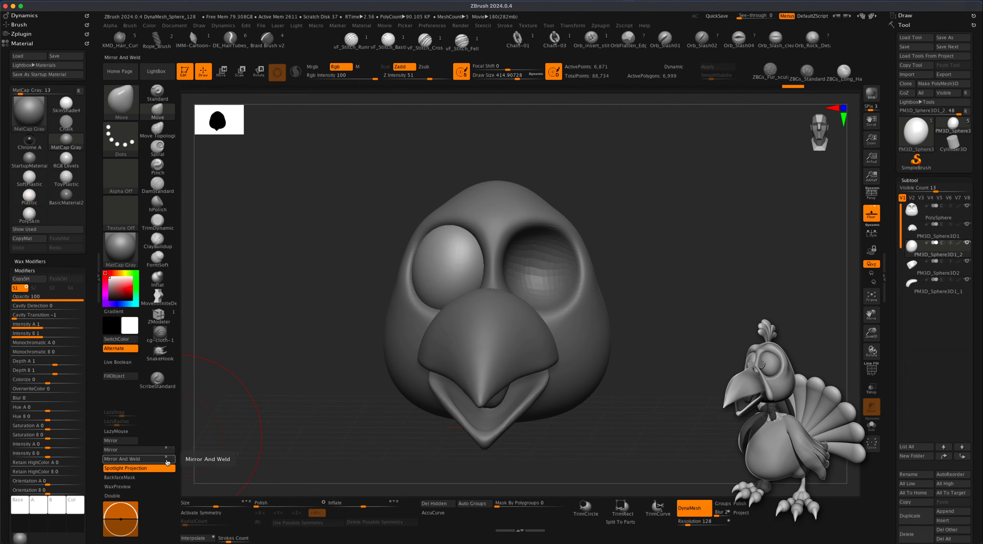
pyautogui.click(123, 459)
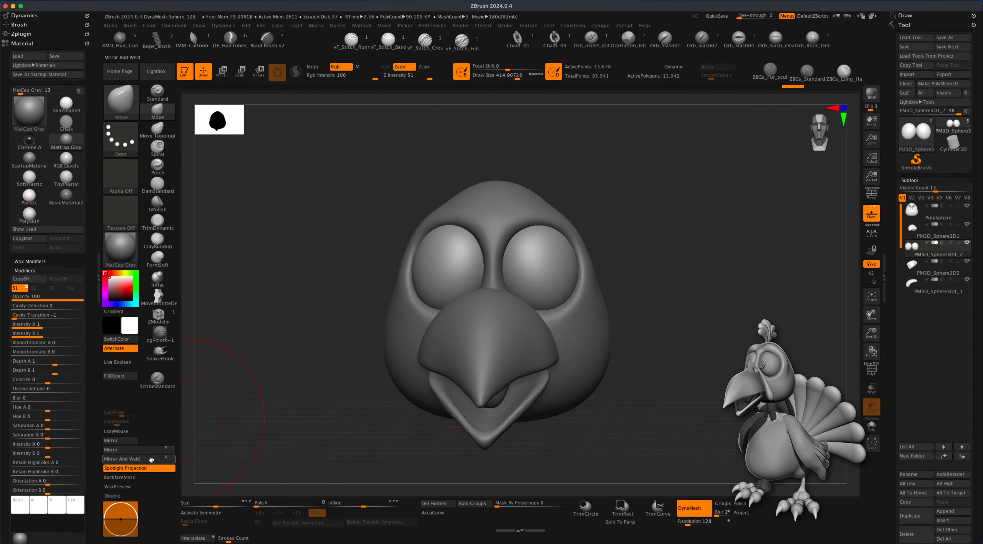
# Select the upper beak and pull the back of its top edge up toward the eyes using a Move draw size of about 257
pyautogui.moveTo(666, 318); pyautogui.dragTo(658, 316)
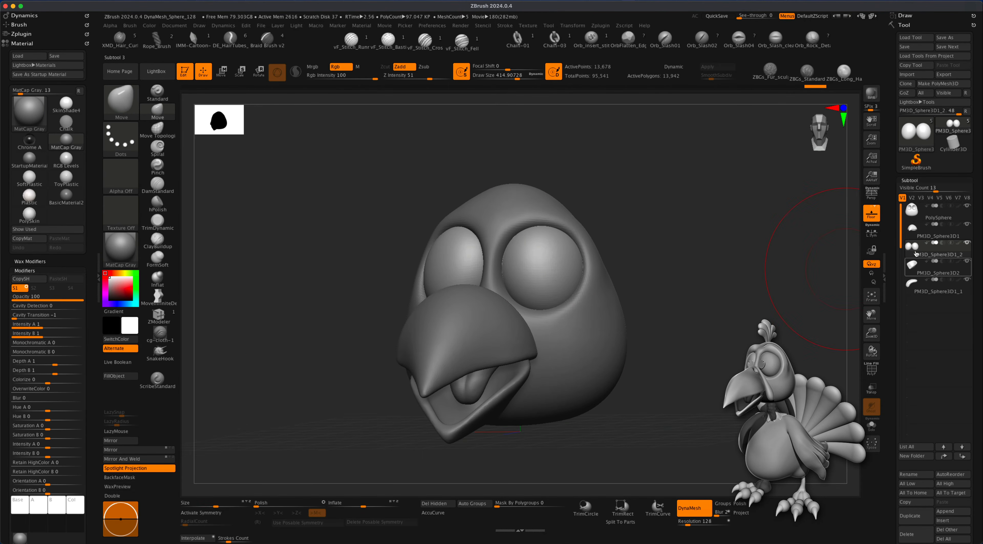
pyautogui.moveTo(746, 350)
pyautogui.keyDown('alt'); pyautogui.mouseDown()
pyautogui.moveTo(739, 363)
pyautogui.moveTo(702, 367)
pyautogui.moveTo(804, 363)
pyautogui.moveTo(689, 376)
pyautogui.moveTo(747, 353)
pyautogui.mouseUp(); pyautogui.keyUp('alt')
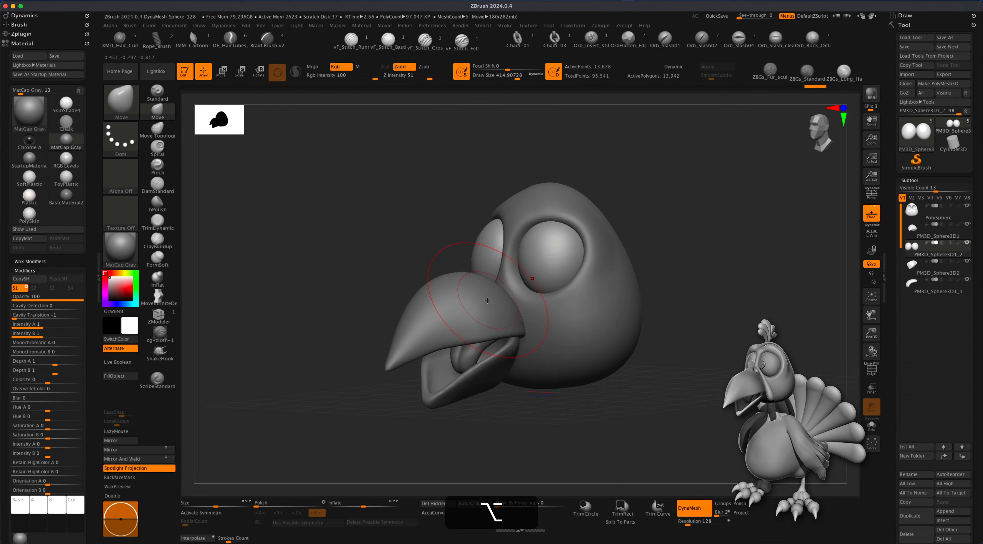
pyautogui.keyDown('alt'); pyautogui.click(445, 305); pyautogui.keyUp('alt')
pyautogui.press('s')
pyautogui.moveTo(746, 314)
pyautogui.mouseDown()
pyautogui.moveTo(731, 336)
pyautogui.moveTo(569, 307)
pyautogui.mouseUp()
pyautogui.keyDown('shift'); pyautogui.moveTo(368, 324); pyautogui.dragTo(357, 280); pyautogui.keyUp('shift')
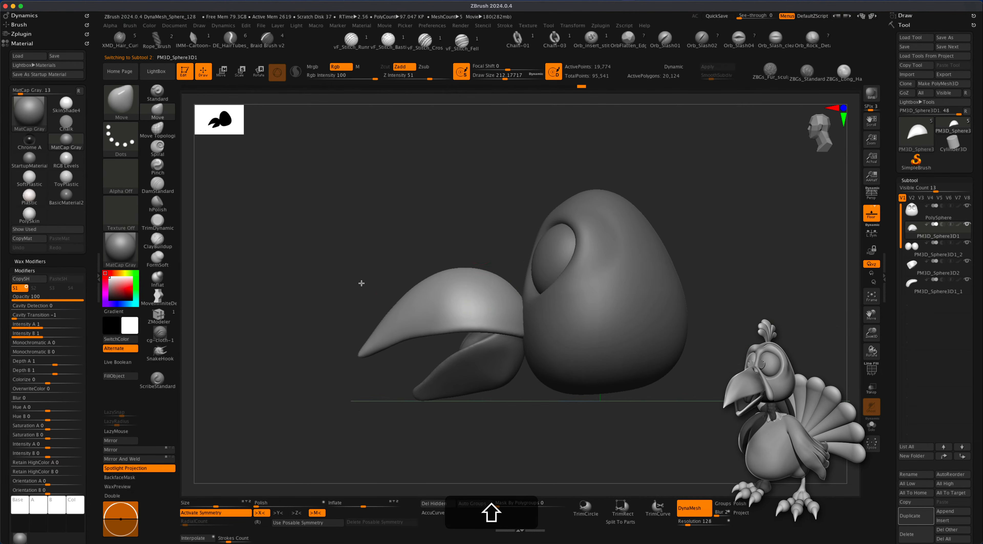
pyautogui.press('s')
pyautogui.moveTo(461, 213); pyautogui.dragTo(483, 243)
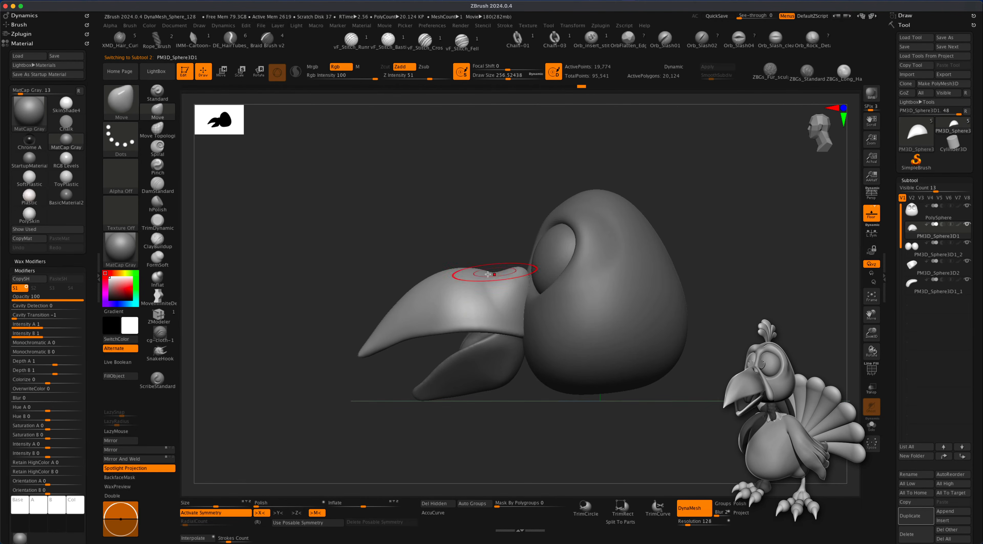
pyautogui.press('super+z')
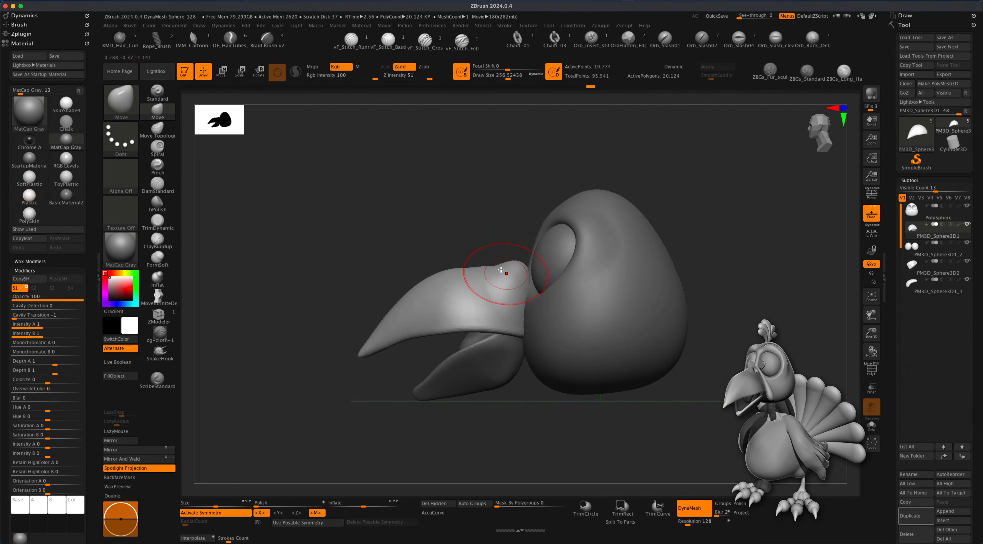
# Refine and smooth the raised bridge of the upper beak where it meets the head between the eyes
pyautogui.moveTo(518, 269); pyautogui.dragTo(485, 249, button='right')
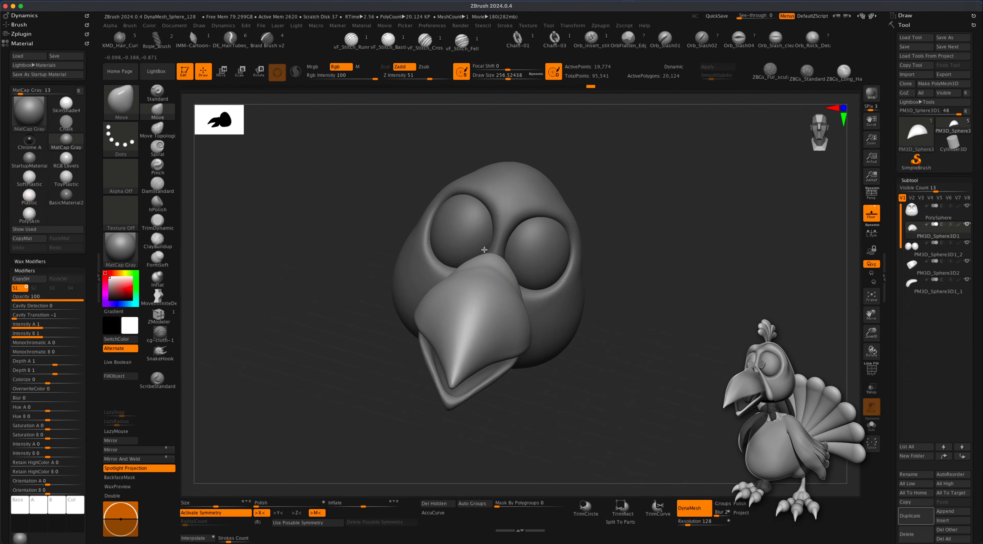
pyautogui.moveTo(516, 287)
pyautogui.mouseDown(button='right')
pyautogui.moveTo(630, 336)
pyautogui.moveTo(608, 329)
pyautogui.mouseUp(button='right')
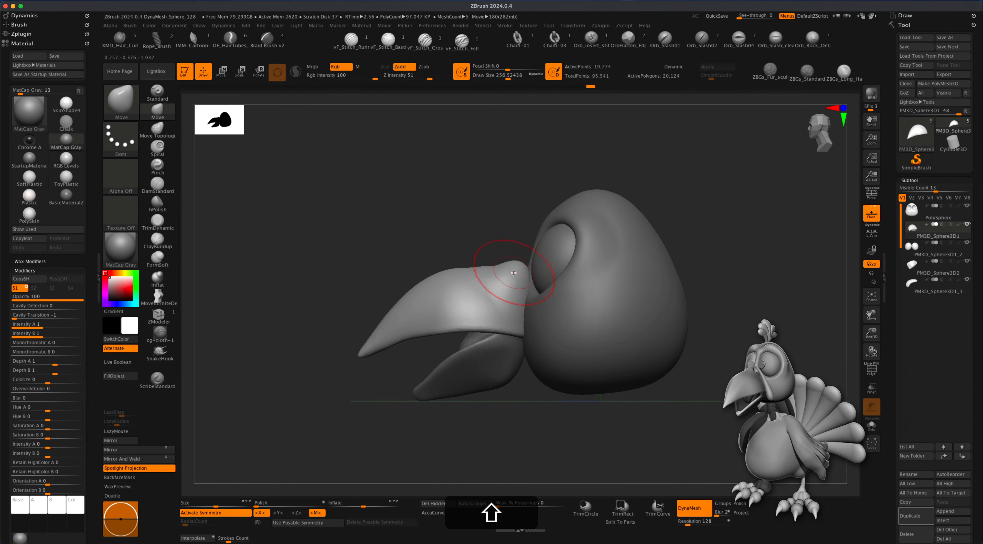
pyautogui.press('super+z')
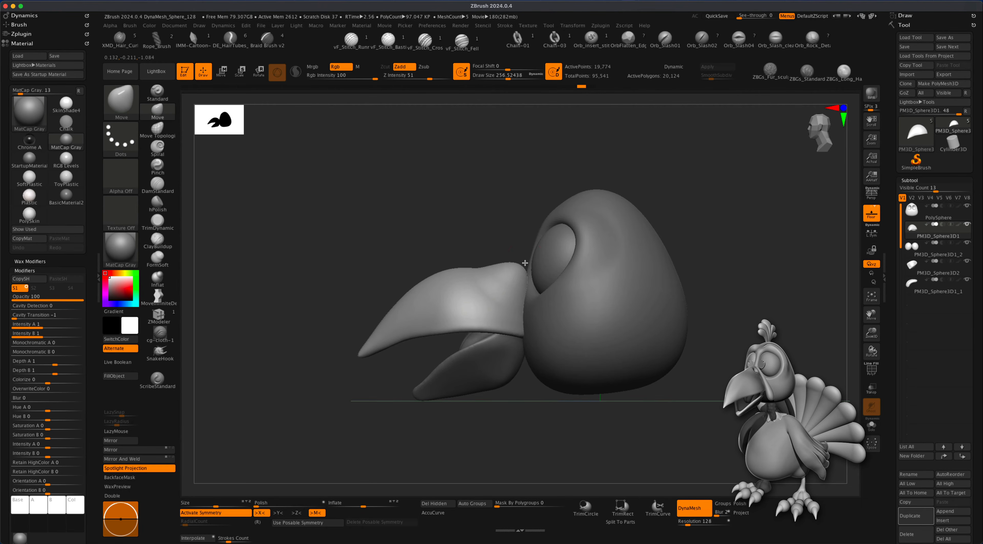
pyautogui.press('super+z')
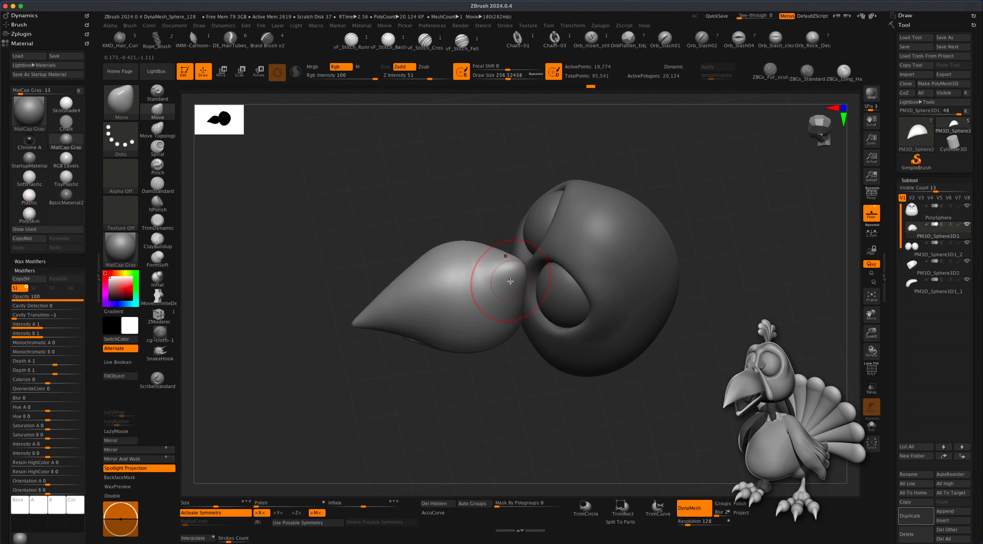
pyautogui.moveTo(487, 219)
pyautogui.mouseDown(button='right')
pyautogui.moveTo(570, 397)
pyautogui.moveTo(516, 338)
pyautogui.mouseUp(button='right')
pyautogui.press('shift')
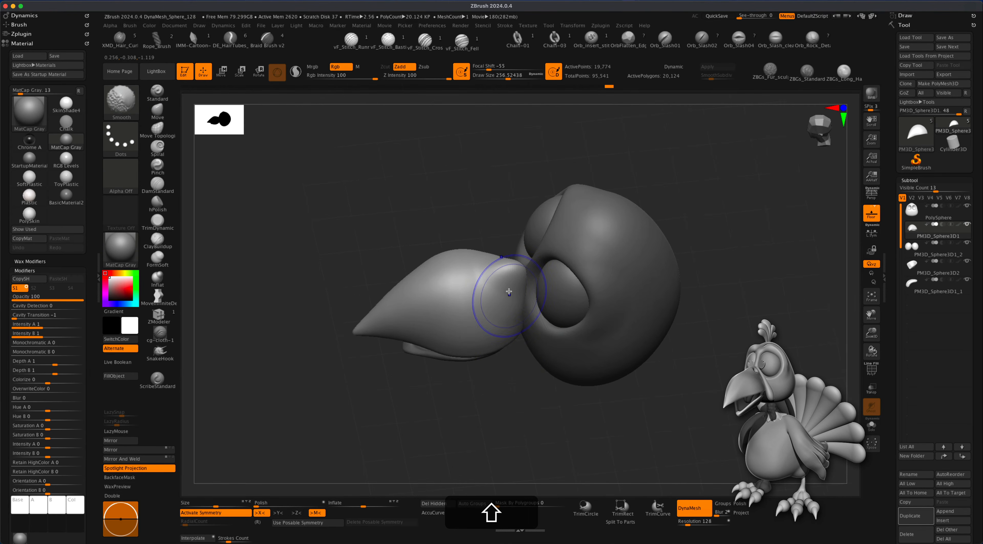
pyautogui.moveTo(509, 292); pyautogui.dragTo(566, 403, button='right')
pyautogui.press('shift')
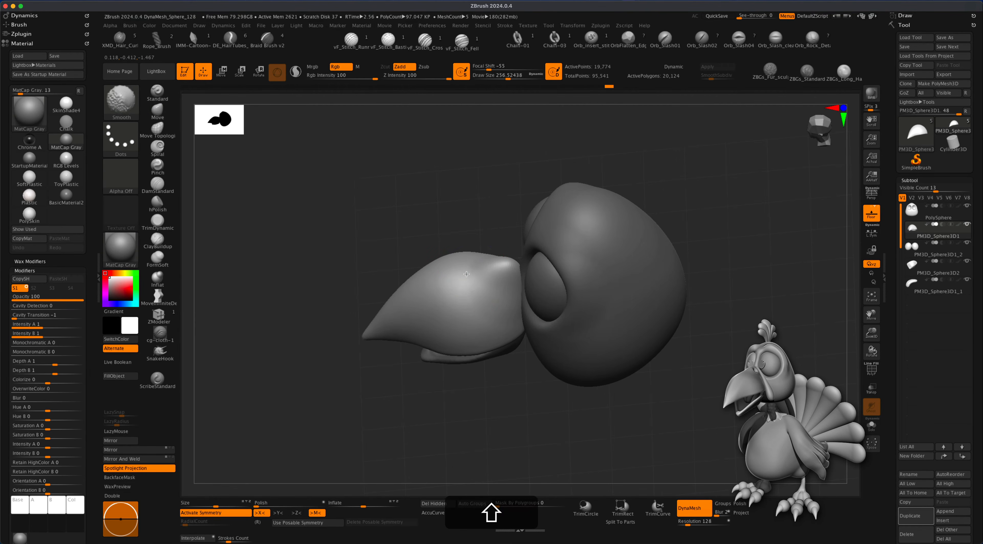
pyautogui.moveTo(471, 261); pyautogui.dragTo(478, 190, button='right')
pyautogui.moveTo(514, 270)
pyautogui.mouseDown(button='right')
pyautogui.moveTo(535, 279)
pyautogui.moveTo(520, 260)
pyautogui.mouseUp(button='right')
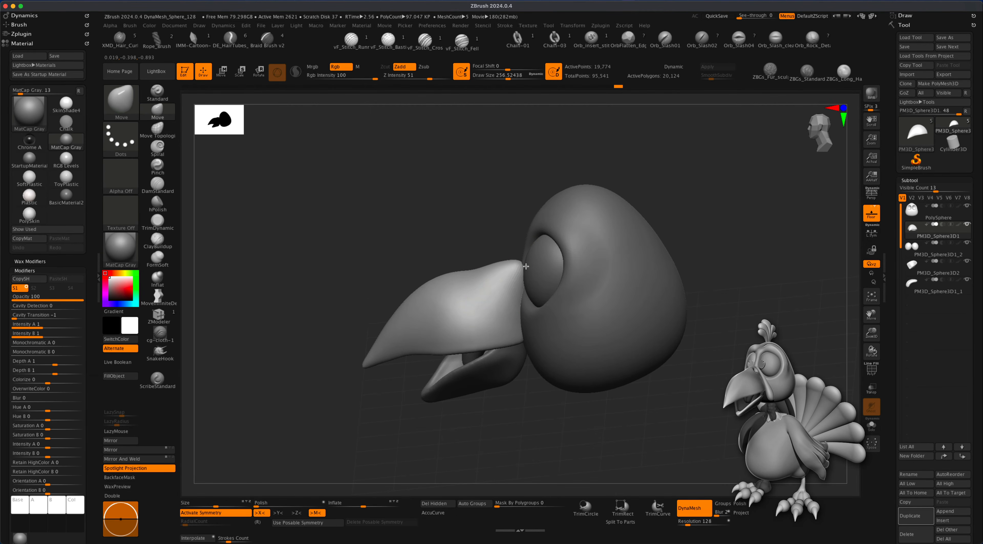
pyautogui.moveTo(678, 382); pyautogui.dragTo(675, 433)
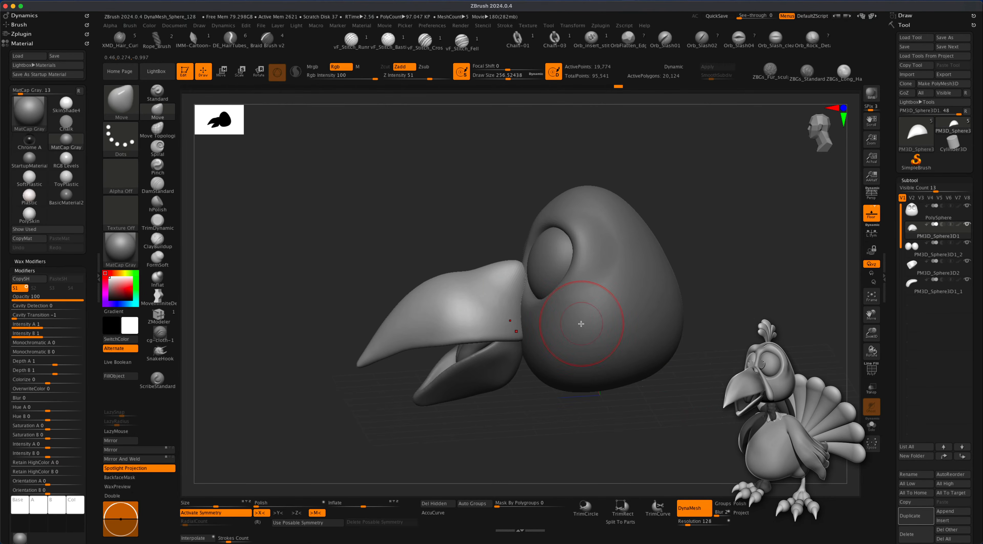
# Select the head and reshape the area between the eye sockets around the beak's base with the Move brush
pyautogui.keyDown('alt'); pyautogui.click(578, 321); pyautogui.keyUp('alt')
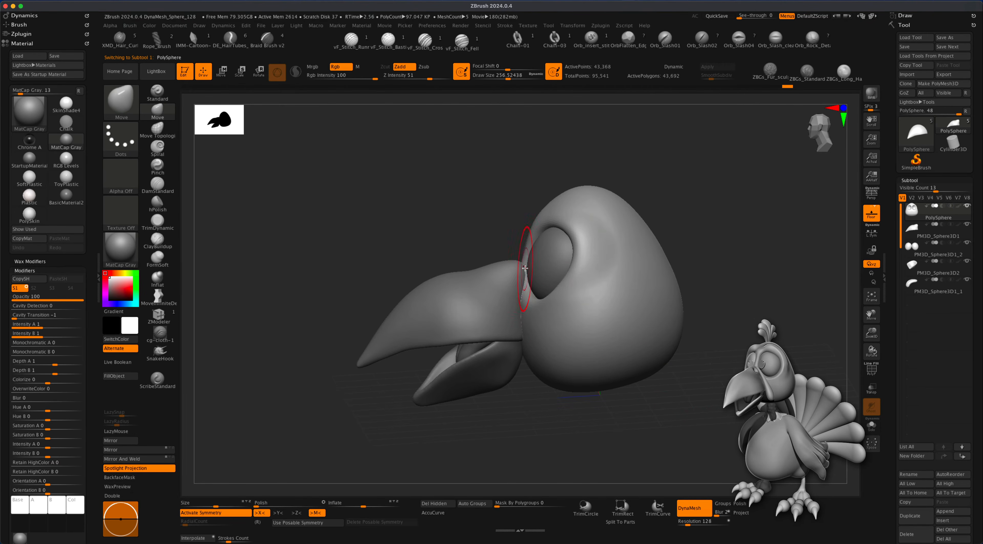
pyautogui.press('super+z')
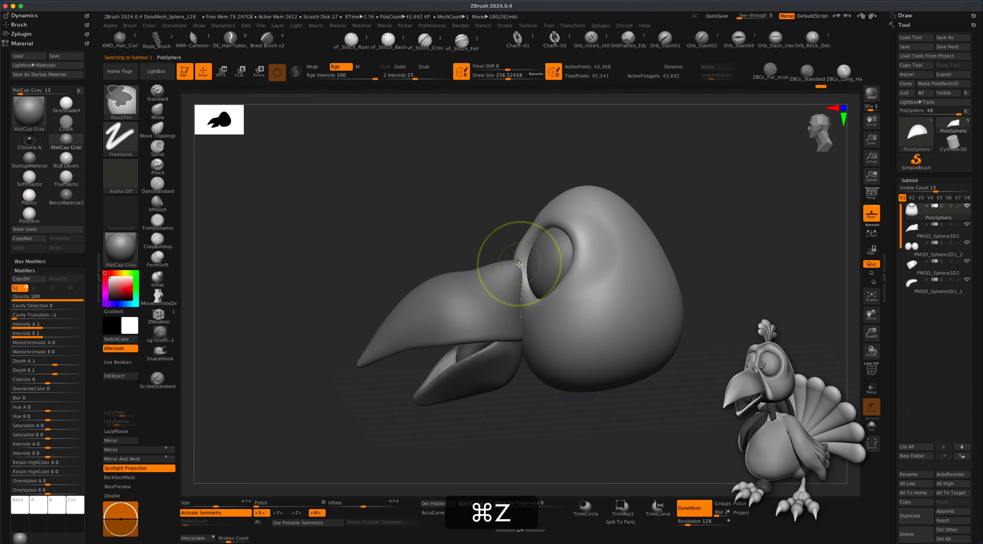
pyautogui.moveTo(620, 425)
pyautogui.mouseDown()
pyautogui.moveTo(635, 463)
pyautogui.moveTo(629, 421)
pyautogui.mouseUp()
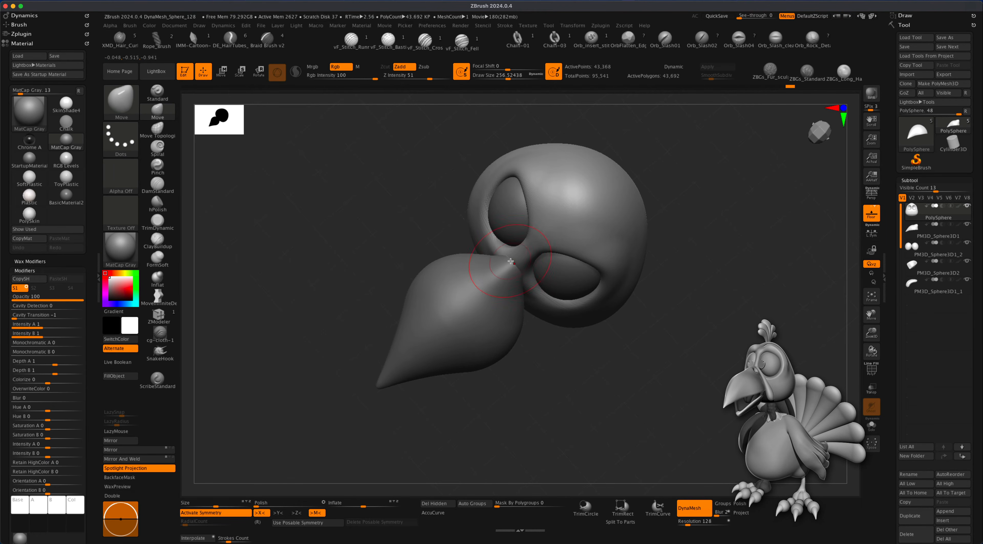
pyautogui.moveTo(536, 416); pyautogui.dragTo(560, 360)
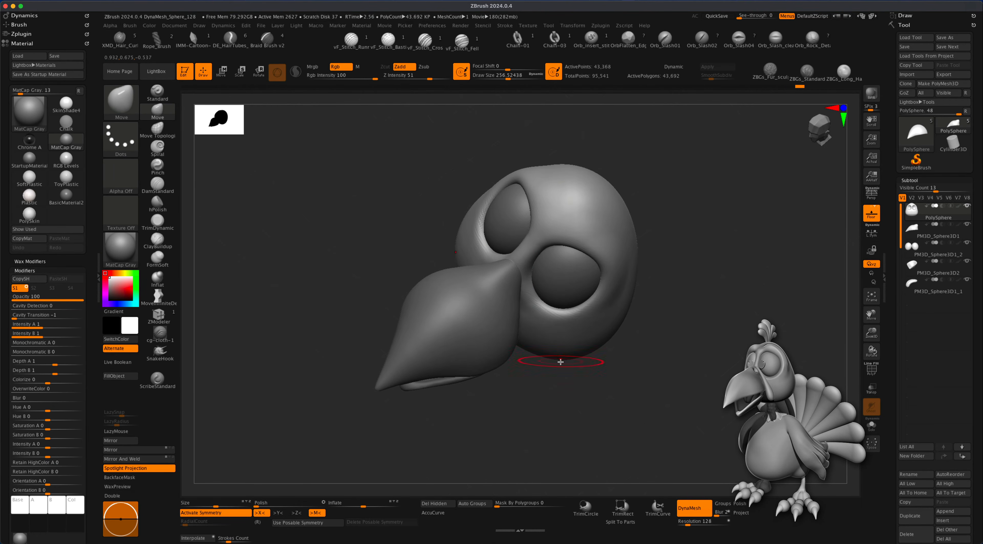
pyautogui.moveTo(614, 410); pyautogui.dragTo(575, 279)
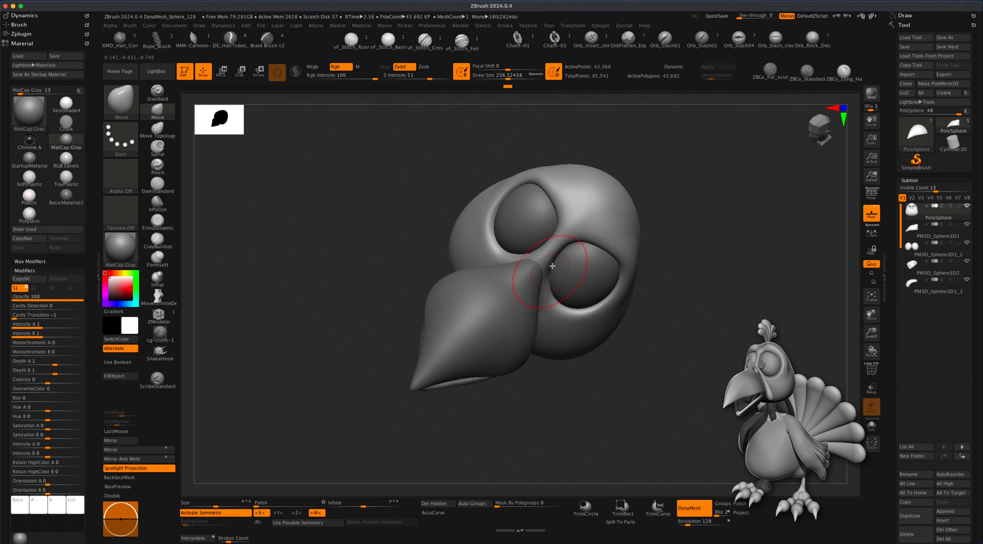
pyautogui.moveTo(645, 382); pyautogui.dragTo(625, 268)
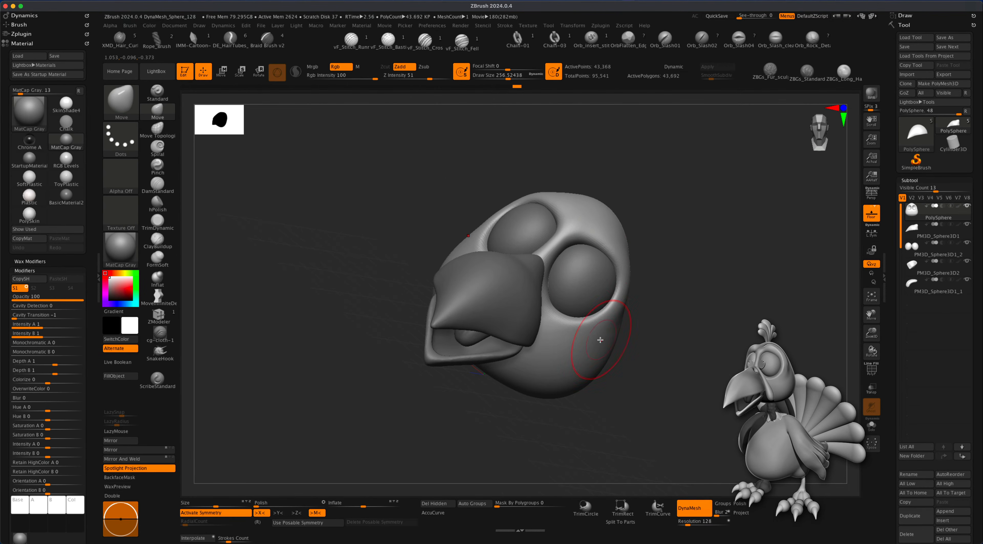
# Rework the brow and upper rims of the eye sockets, stepping through undo and redo to compare the shape
pyautogui.press('shift+super+z')
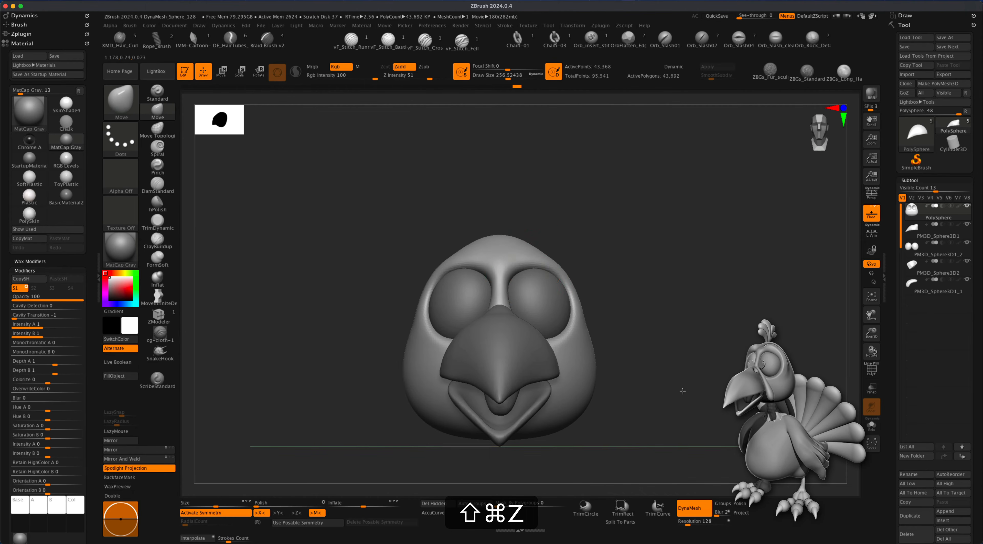
pyautogui.press('super+z')
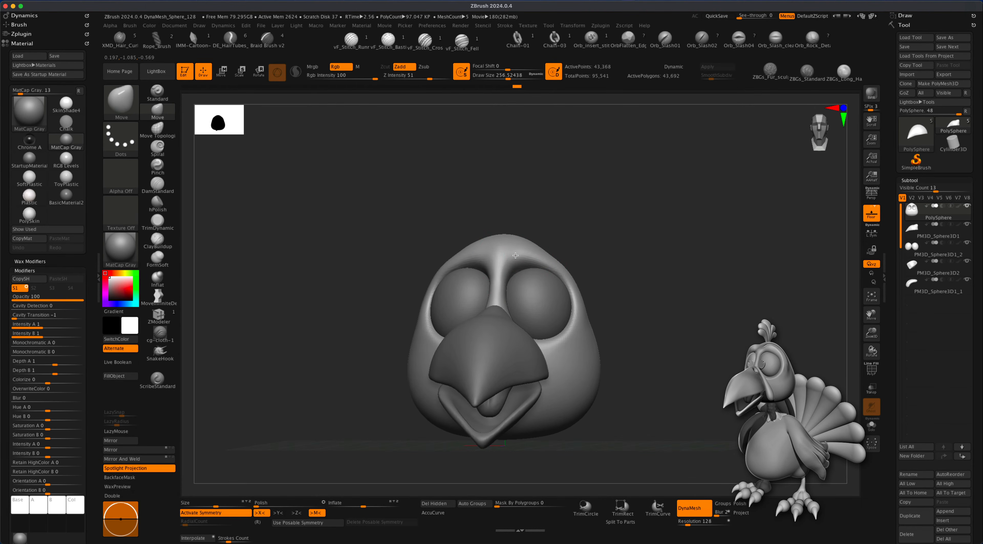
pyautogui.press('super+z')
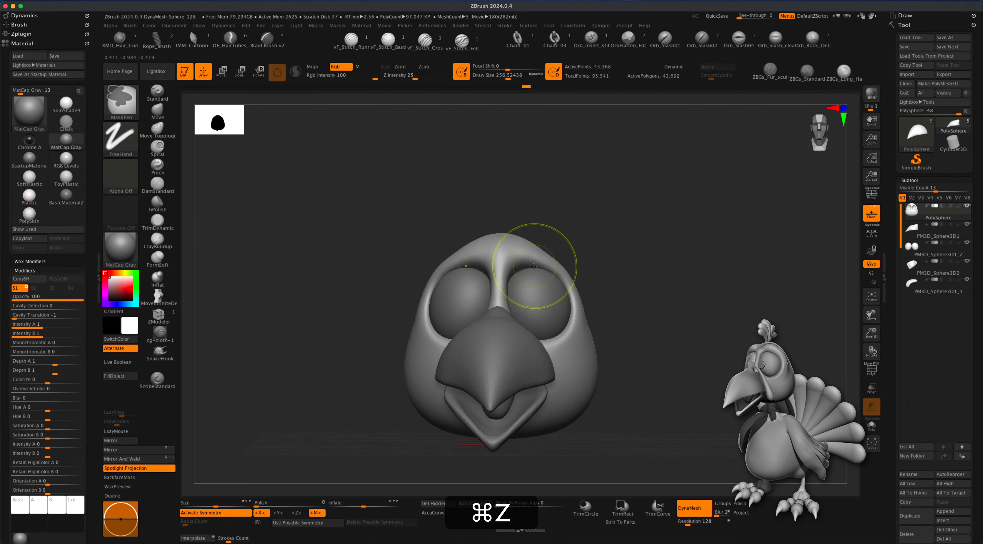
pyautogui.moveTo(650, 277); pyautogui.dragTo(650, 287)
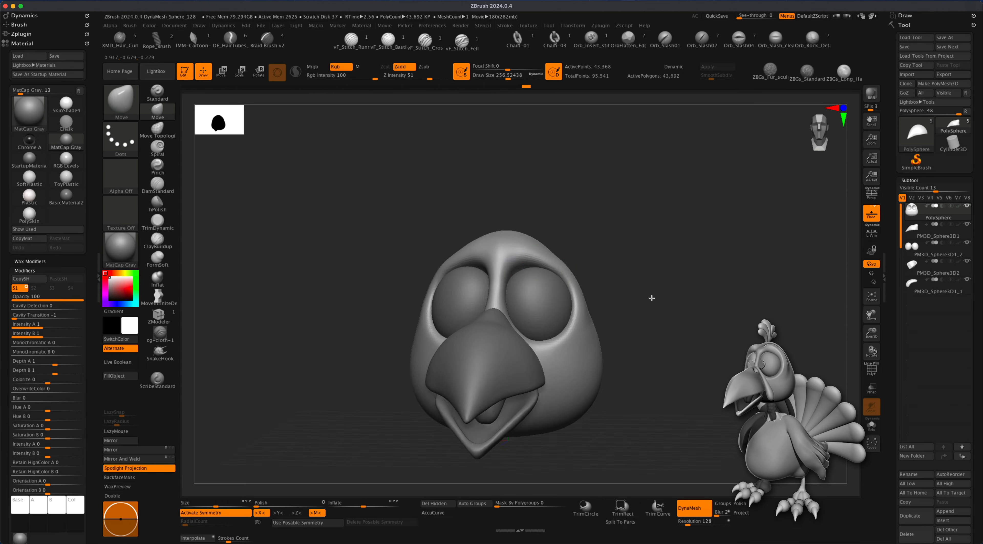
pyautogui.moveTo(650, 292); pyautogui.dragTo(650, 302)
# Turn on X symmetry for the eyeballs and fit them to the sockets, touching up the adjoining beak and head
pyautogui.keyDown('alt'); pyautogui.click(523, 279); pyautogui.keyUp('alt')
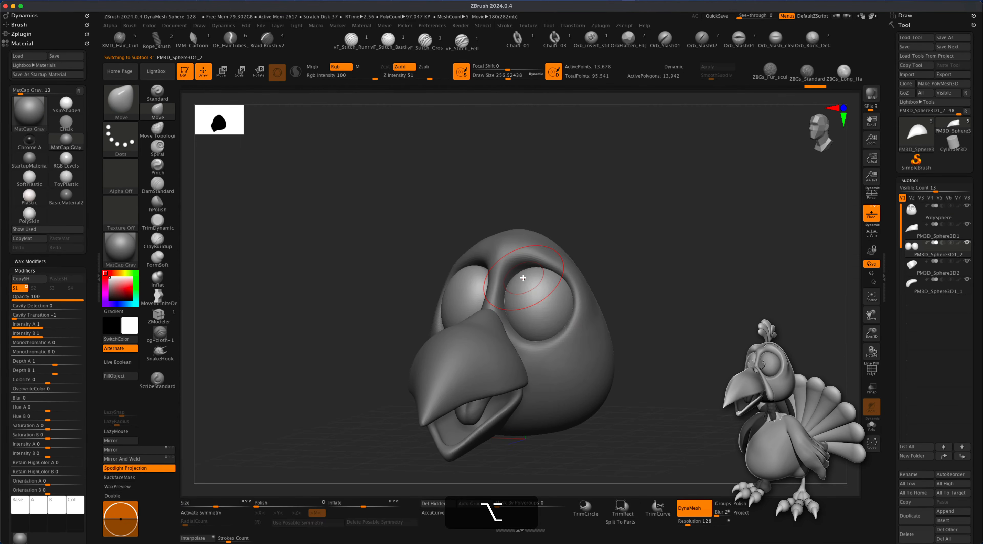
pyautogui.press('x')
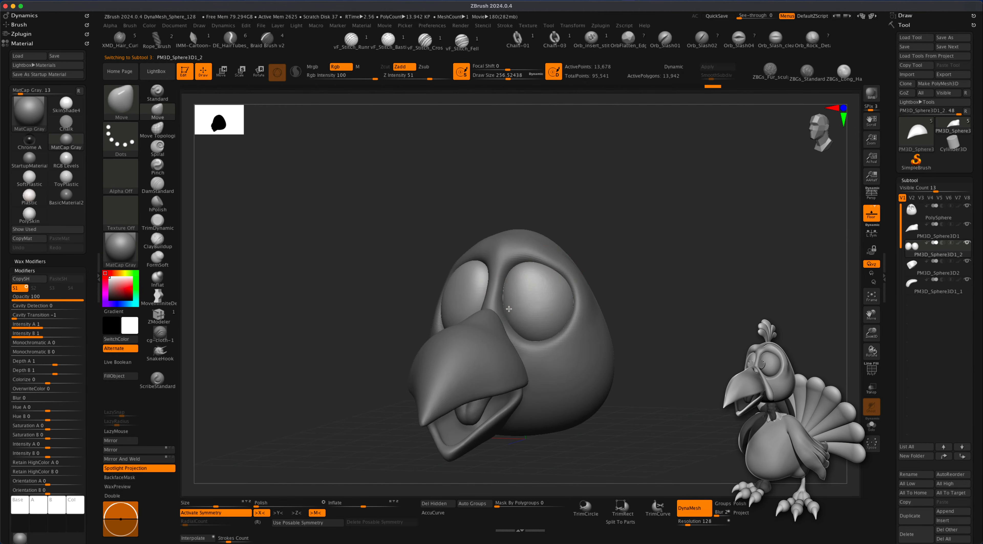
pyautogui.keyDown('alt'); pyautogui.click(495, 335); pyautogui.keyUp('alt')
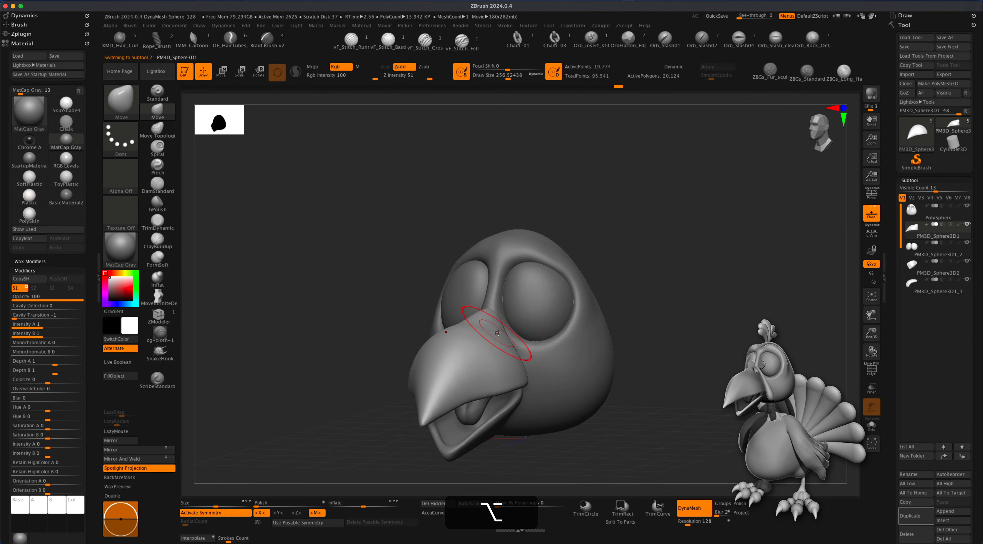
pyautogui.keyDown('alt'); pyautogui.click(529, 312); pyautogui.keyUp('alt')
pyautogui.keyDown('alt'); pyautogui.click(515, 250); pyautogui.keyUp('alt')
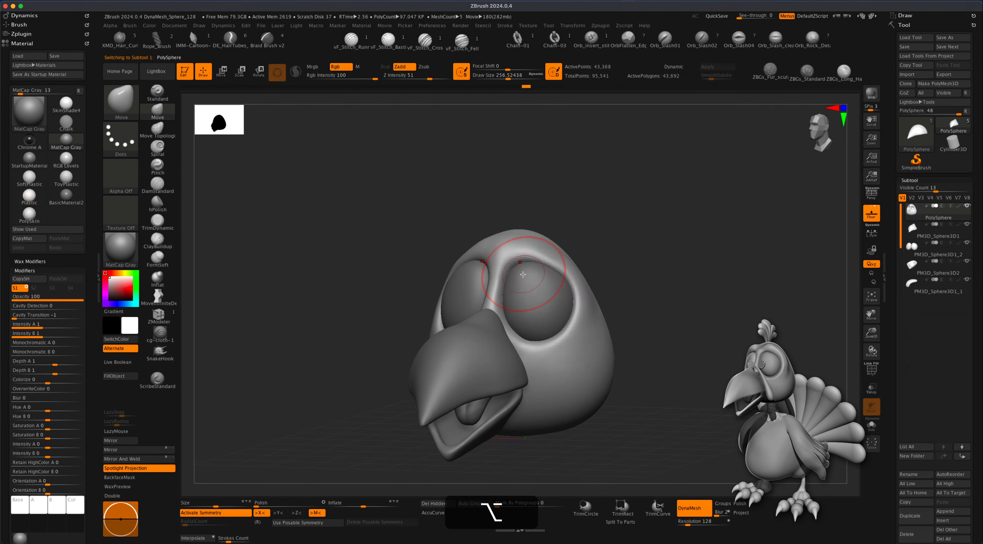
pyautogui.keyDown('alt'); pyautogui.click(518, 287); pyautogui.keyUp('alt')
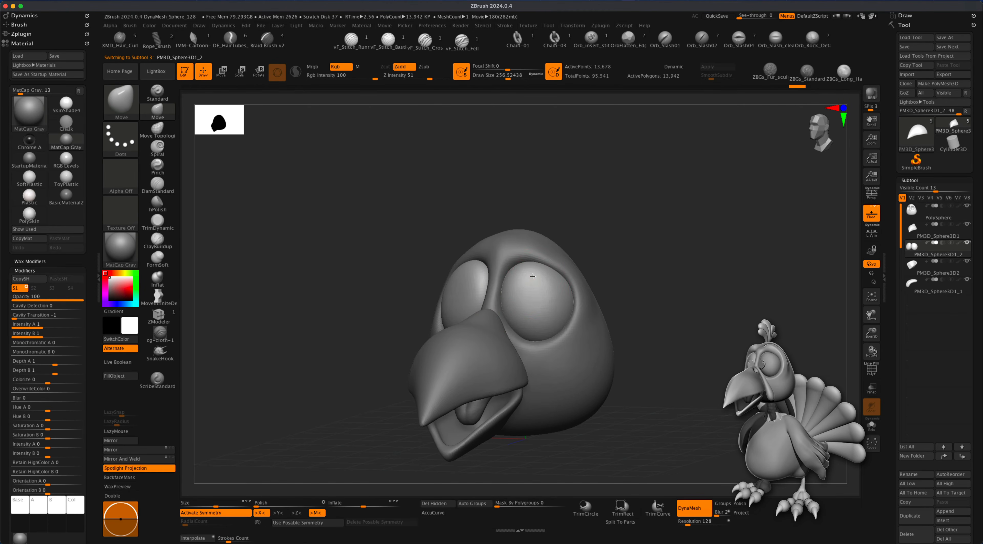
pyautogui.moveTo(634, 321); pyautogui.dragTo(590, 317)
# Select the head and thicken the rims around the eye sockets with the Inflat brush at draw size about 172
pyautogui.keyDown('alt'); pyautogui.click(596, 270); pyautogui.keyUp('alt')
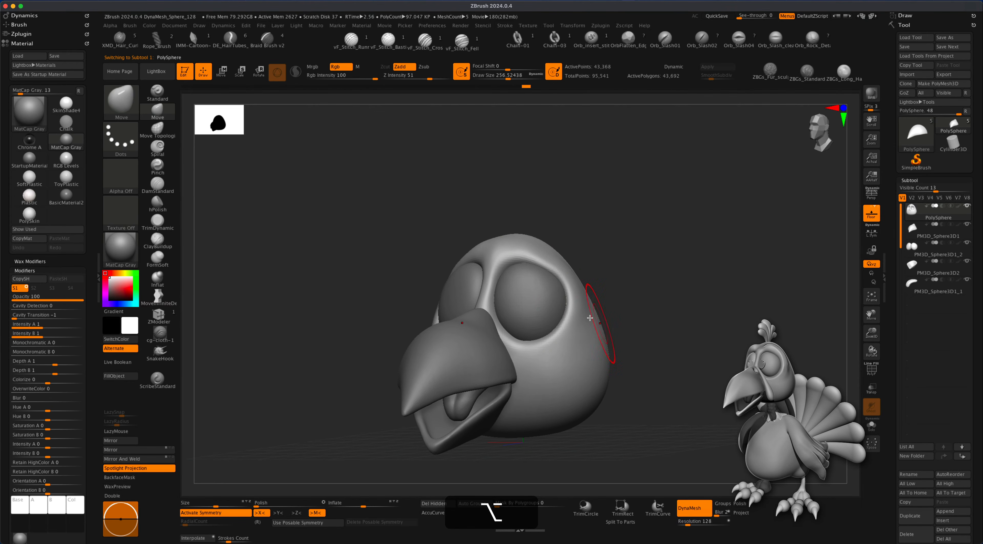
pyautogui.moveTo(612, 275); pyautogui.dragTo(607, 279)
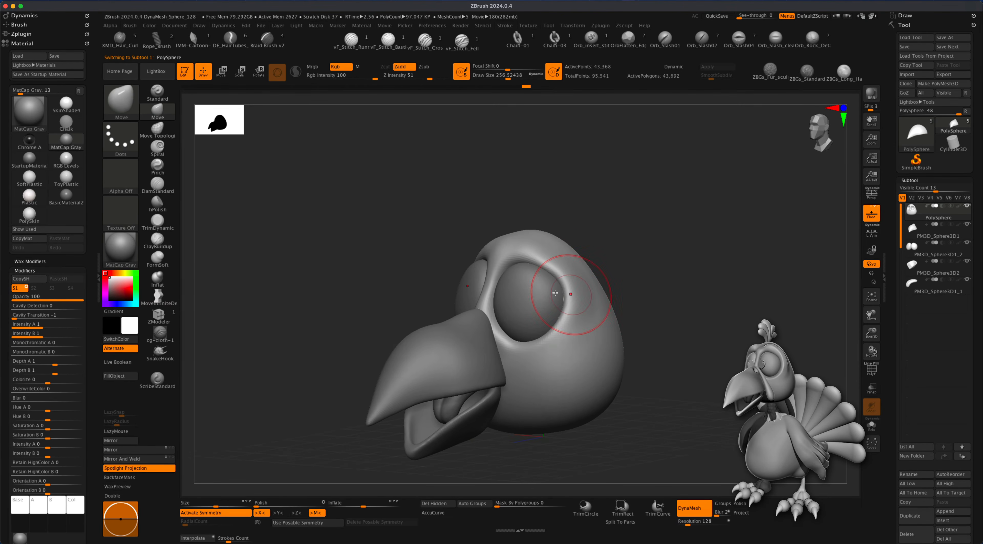
pyautogui.click(157, 279)
pyautogui.press('s')
pyautogui.moveTo(296, 279); pyautogui.dragTo(279, 278)
pyautogui.moveTo(670, 275); pyautogui.dragTo(671, 292)
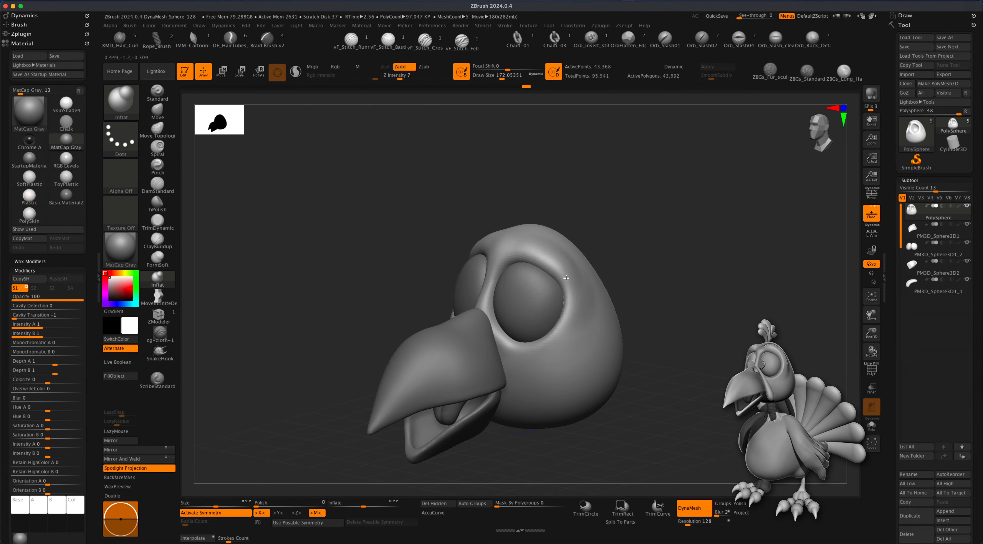
pyautogui.moveTo(550, 258); pyautogui.dragTo(568, 335)
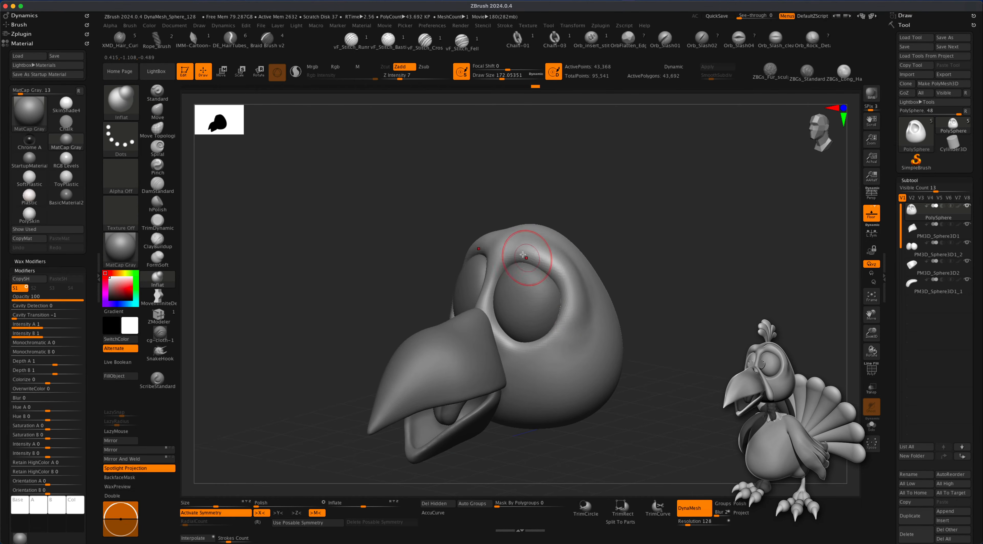
pyautogui.moveTo(673, 287); pyautogui.dragTo(571, 275)
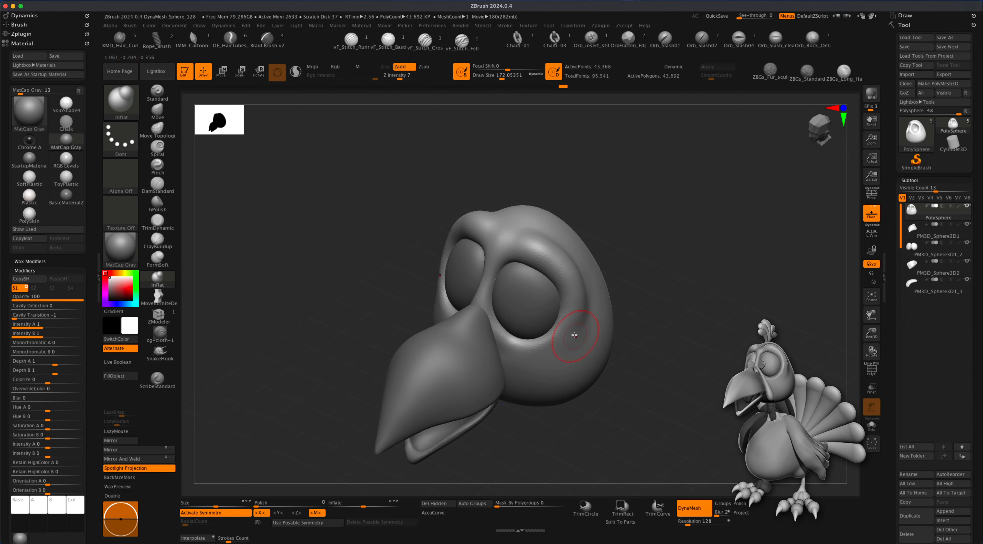
# Sculpt the brow area between the eye sockets with the Inflat brush and rebuild the head's DynaMesh
pyautogui.moveTo(622, 289)
pyautogui.mouseDown()
pyautogui.moveTo(672, 286)
pyautogui.moveTo(601, 272)
pyautogui.mouseUp()
pyautogui.press('alt')
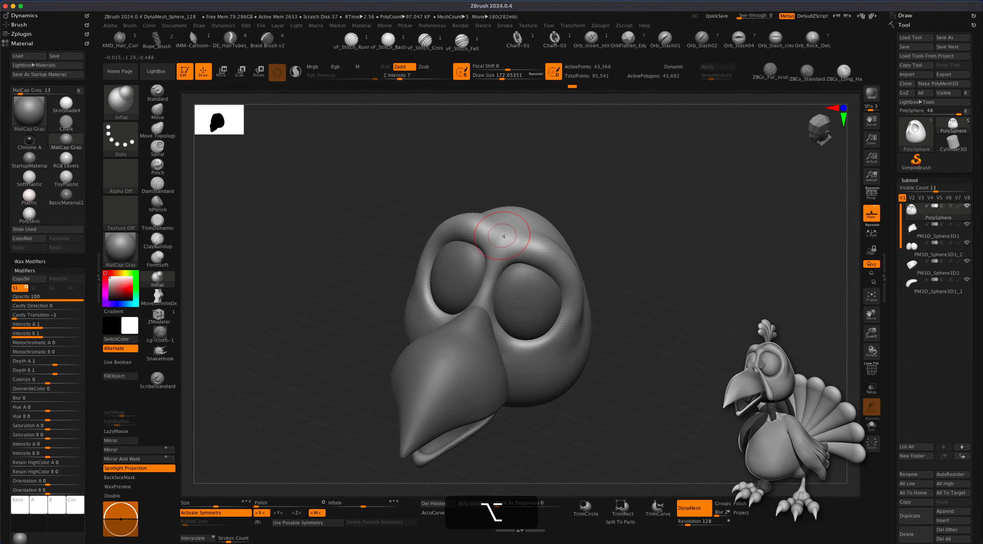
pyautogui.keyDown('alt'); pyautogui.moveTo(502, 237); pyautogui.dragTo(506, 229); pyautogui.keyUp('alt')
pyautogui.moveTo(527, 200)
pyautogui.mouseDown()
pyautogui.moveTo(533, 172)
pyautogui.moveTo(517, 218)
pyautogui.mouseUp()
pyautogui.moveTo(635, 236)
pyautogui.mouseDown()
pyautogui.moveTo(612, 228)
pyautogui.moveTo(627, 226)
pyautogui.mouseUp()
pyautogui.keyDown('super'); pyautogui.moveTo(659, 257); pyautogui.dragTo(717, 330); pyautogui.keyUp('super')
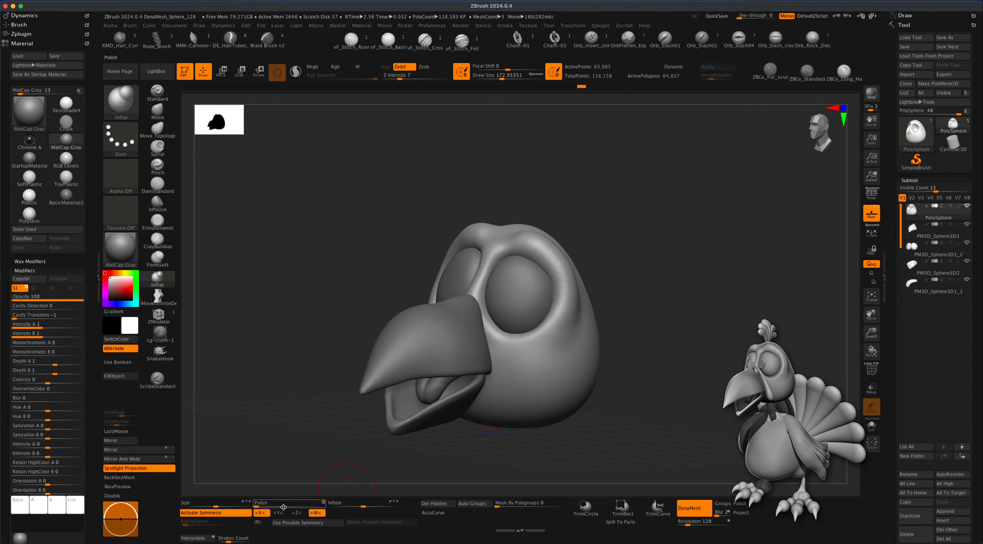
# Reshape the crown and back of the head in profile with the Move brush at draw size about 453
pyautogui.moveTo(656, 376); pyautogui.dragTo(621, 355)
pyautogui.press('s')
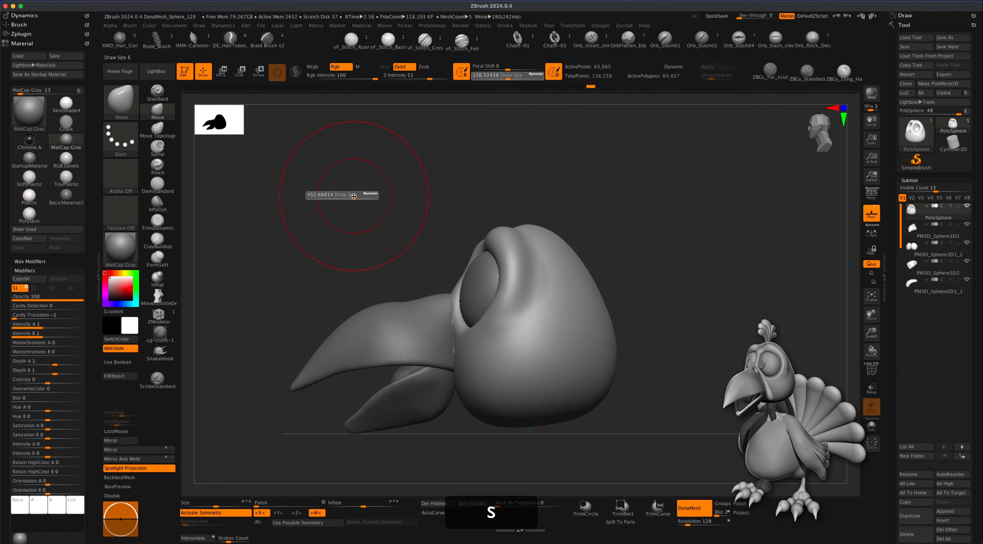
pyautogui.moveTo(567, 265)
pyautogui.mouseDown()
pyautogui.moveTo(585, 259)
pyautogui.moveTo(593, 269)
pyautogui.moveTo(582, 251)
pyautogui.mouseUp()
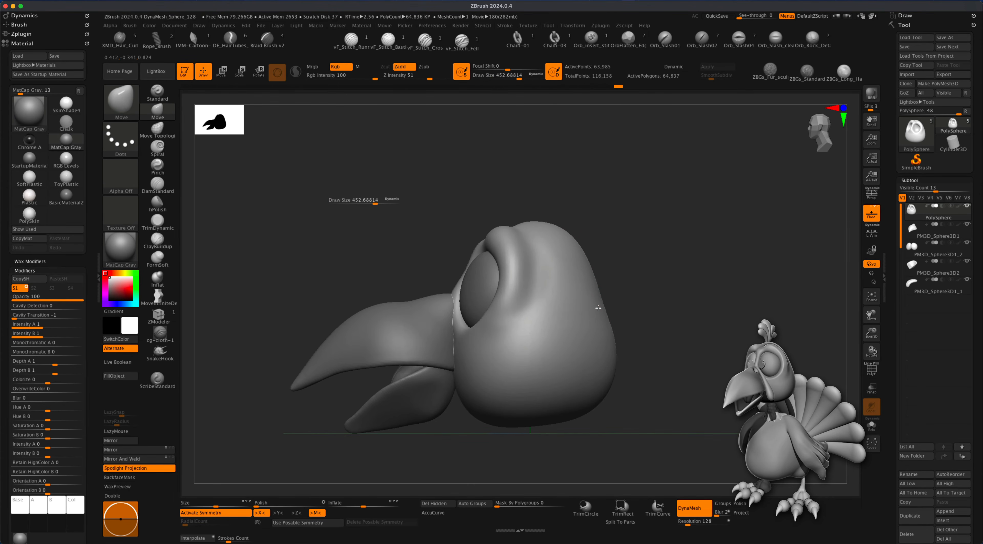
pyautogui.keyDown('alt'); pyautogui.moveTo(641, 318); pyautogui.dragTo(371, 224); pyautogui.keyUp('alt')
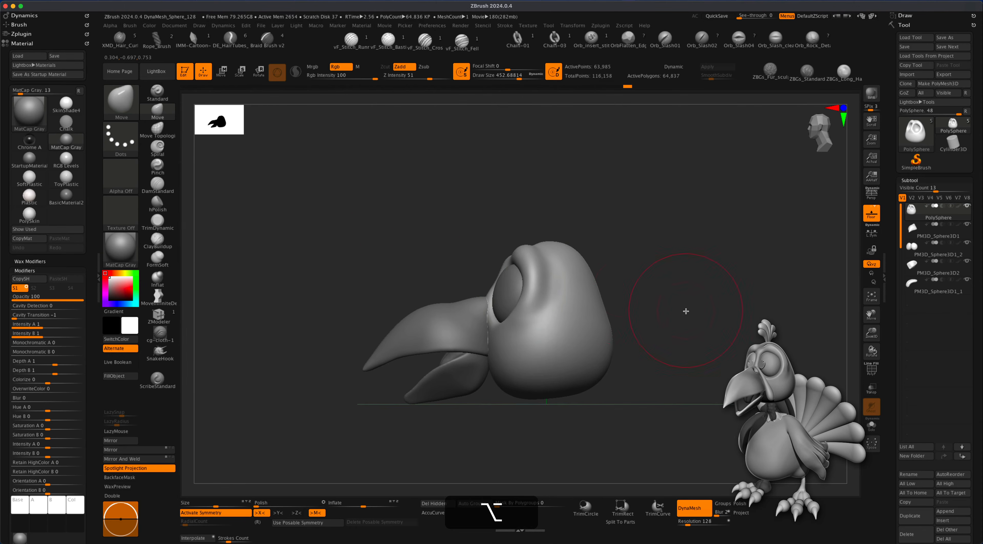
pyautogui.keyDown('alt'); pyautogui.moveTo(685, 312); pyautogui.dragTo(671, 344); pyautogui.keyUp('alt')
# Select the upper beak and dent symmetrical nostrils near its base with the inverted Inflat brush at draw size about 77
pyautogui.keyDown('alt'); pyautogui.click(451, 318); pyautogui.keyUp('alt')
pyautogui.moveTo(652, 275)
pyautogui.mouseDown()
pyautogui.moveTo(680, 286)
pyautogui.moveTo(672, 313)
pyautogui.mouseUp()
pyautogui.press('s')
pyautogui.moveTo(354, 236)
pyautogui.mouseDown()
pyautogui.moveTo(338, 236)
pyautogui.moveTo(321, 259)
pyautogui.mouseUp()
pyautogui.click(161, 280)
pyautogui.press('s')
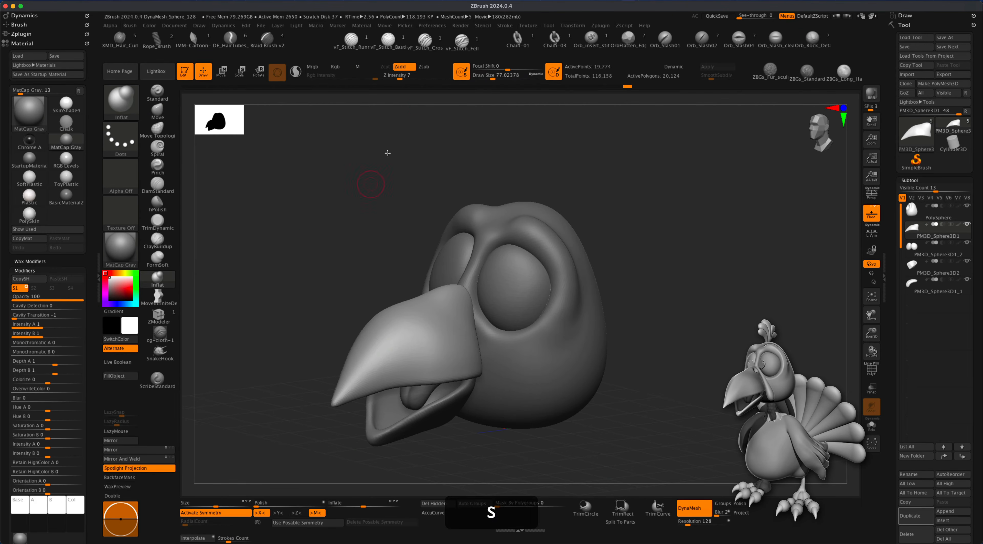
pyautogui.moveTo(375, 165); pyautogui.dragTo(404, 191)
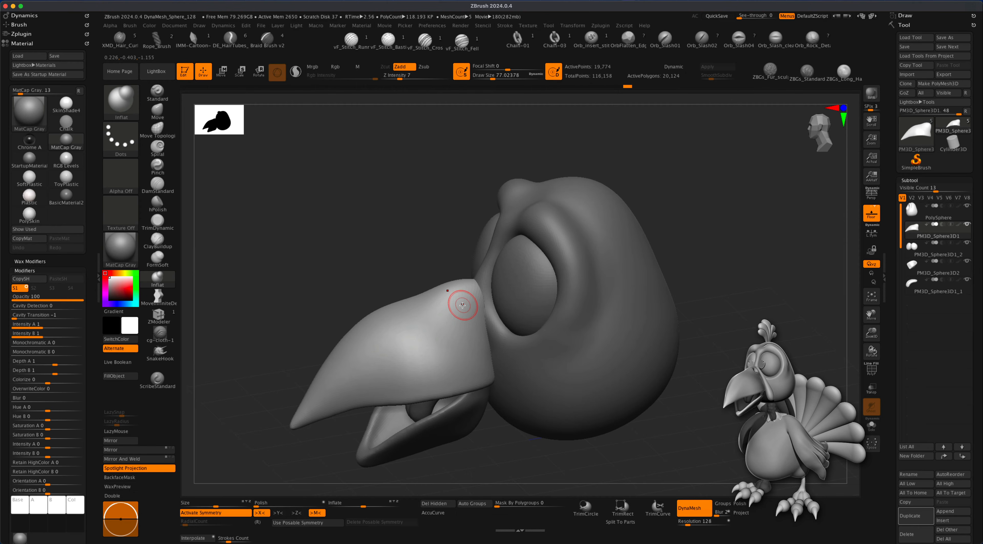
pyautogui.press('alt')
pyautogui.keyDown('alt'); pyautogui.click(461, 304); pyautogui.keyUp('alt')
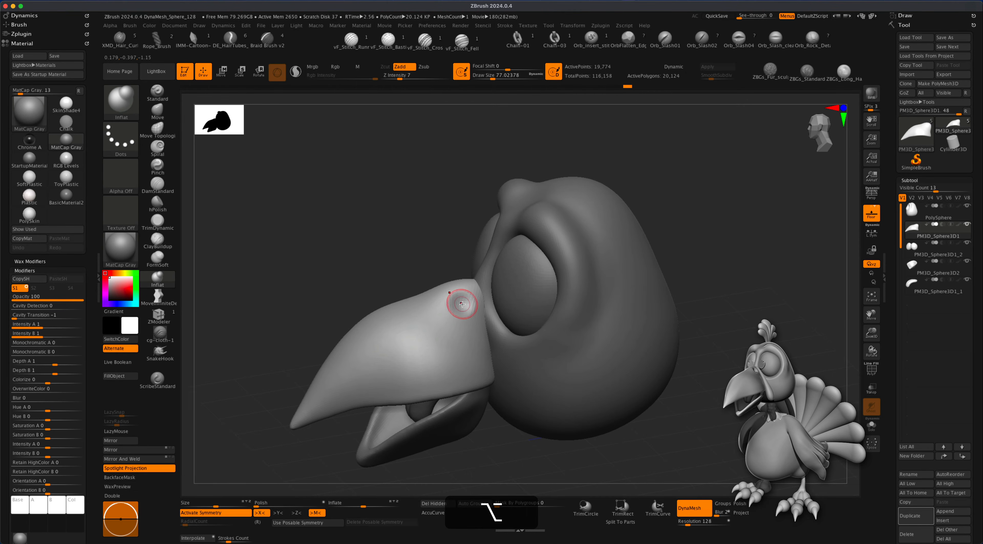
# Deepen the nostrils with the Inflat brush at draw size about 56 and rebuild the upper beak's DynaMesh
pyautogui.press('alt+super+z')
pyautogui.press('s')
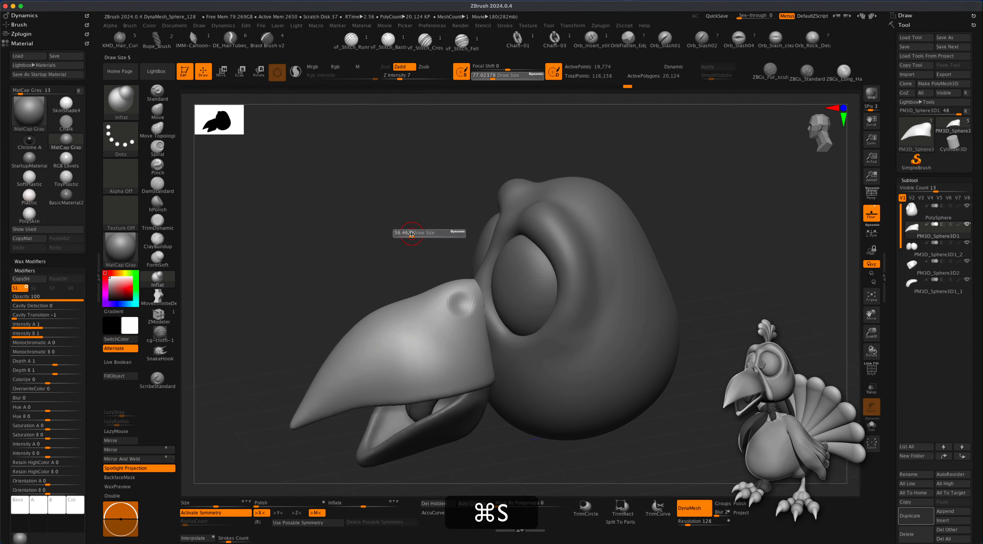
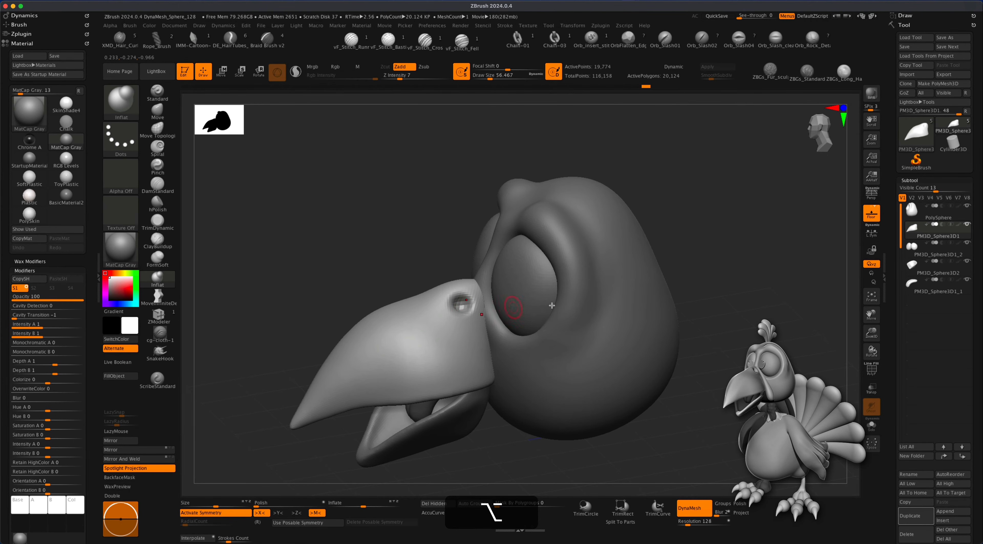
pyautogui.moveTo(552, 305); pyautogui.dragTo(697, 313, button='right')
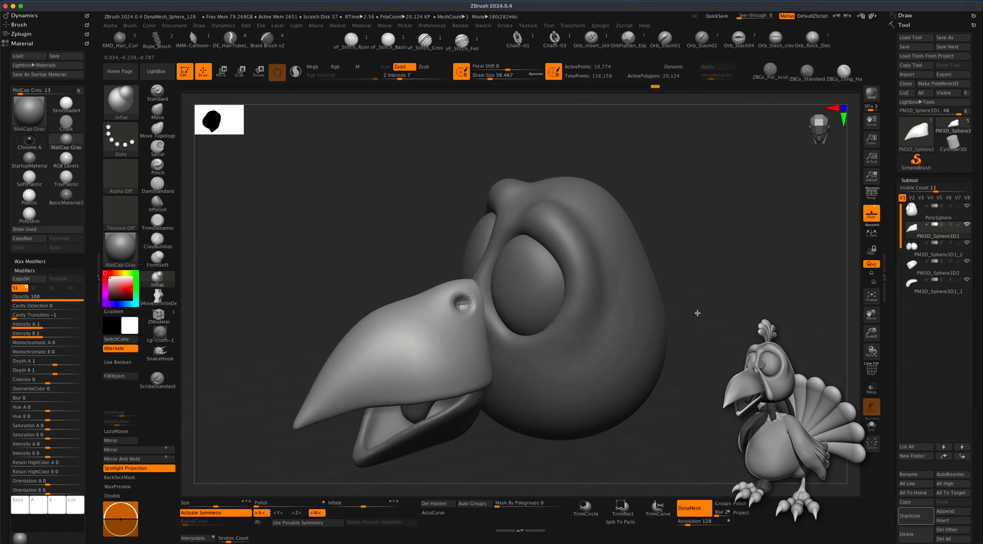
pyautogui.press('alt+super+z')
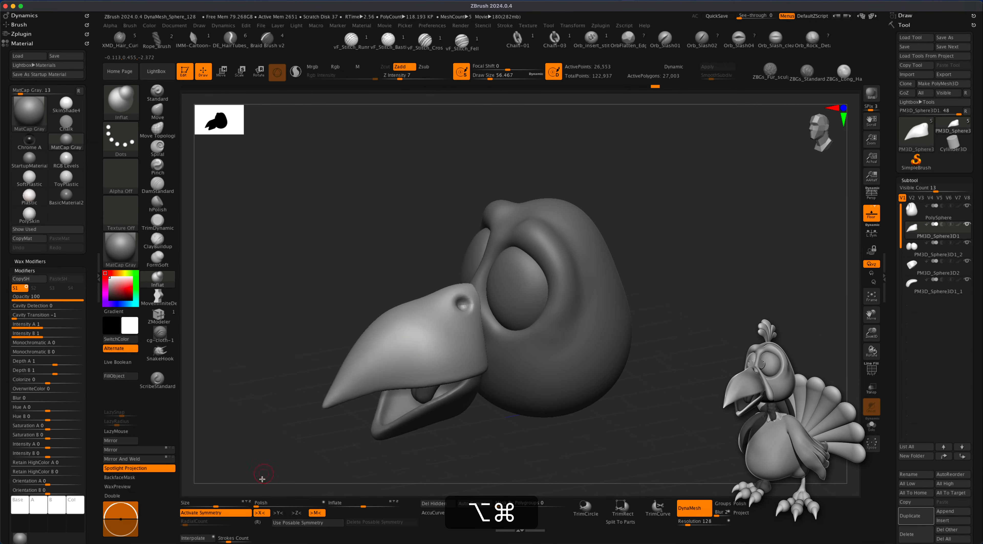
pyautogui.moveTo(267, 401)
pyautogui.keyDown('alt'); pyautogui.mouseDown()
pyautogui.moveTo(273, 391)
pyautogui.moveTo(669, 424)
pyautogui.moveTo(661, 393)
pyautogui.mouseUp(); pyautogui.keyUp('alt')
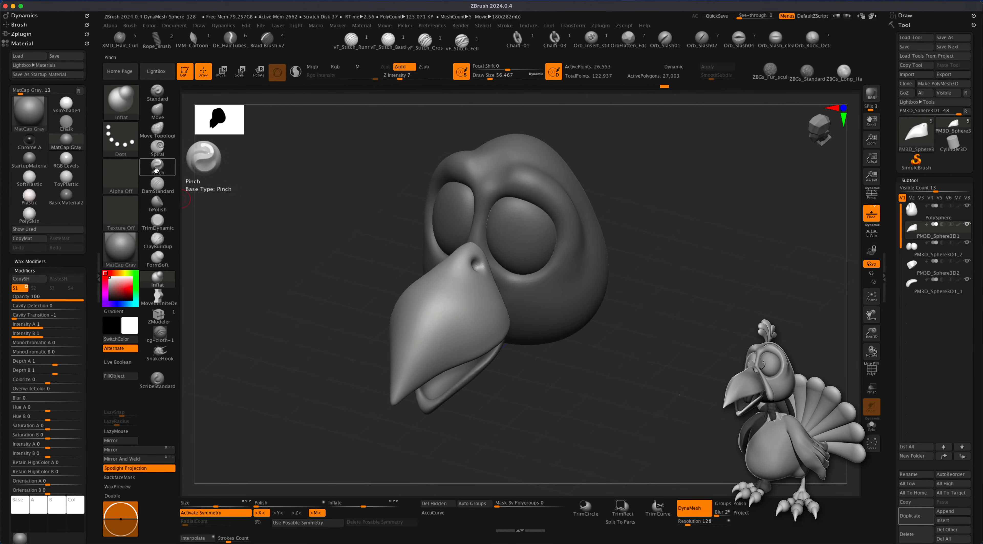
# Try to sharpen the ridge of the upper beak with the Pinch brush at draw size about 149
pyautogui.click(157, 167)
pyautogui.press('s')
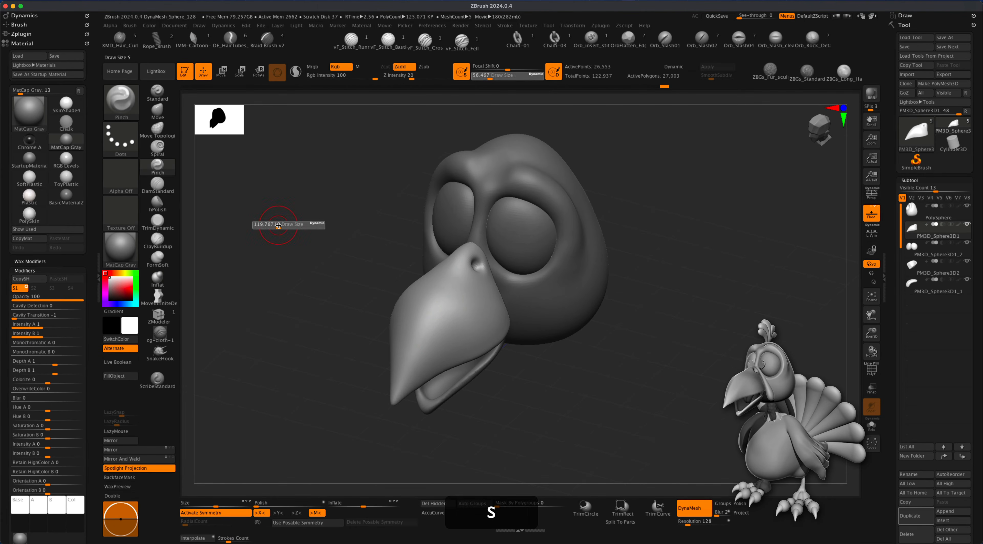
pyautogui.moveTo(278, 226); pyautogui.dragTo(316, 294)
pyautogui.moveTo(455, 264); pyautogui.dragTo(463, 267)
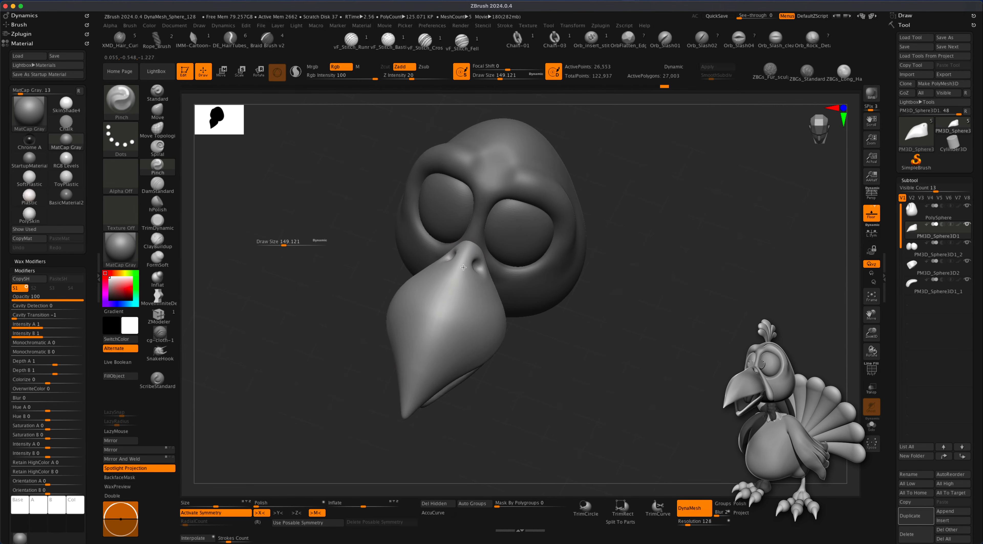
pyautogui.press('super+z')
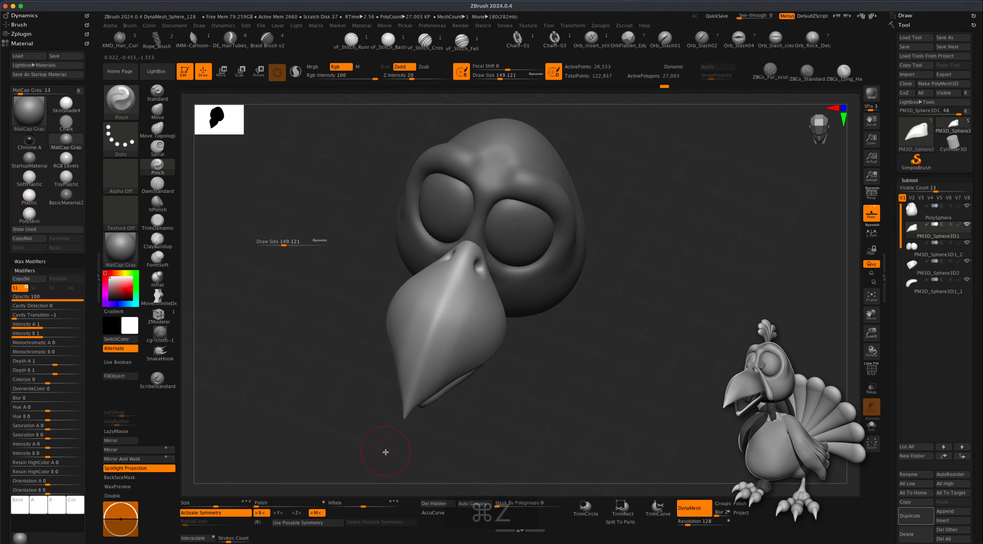
pyautogui.press('s')
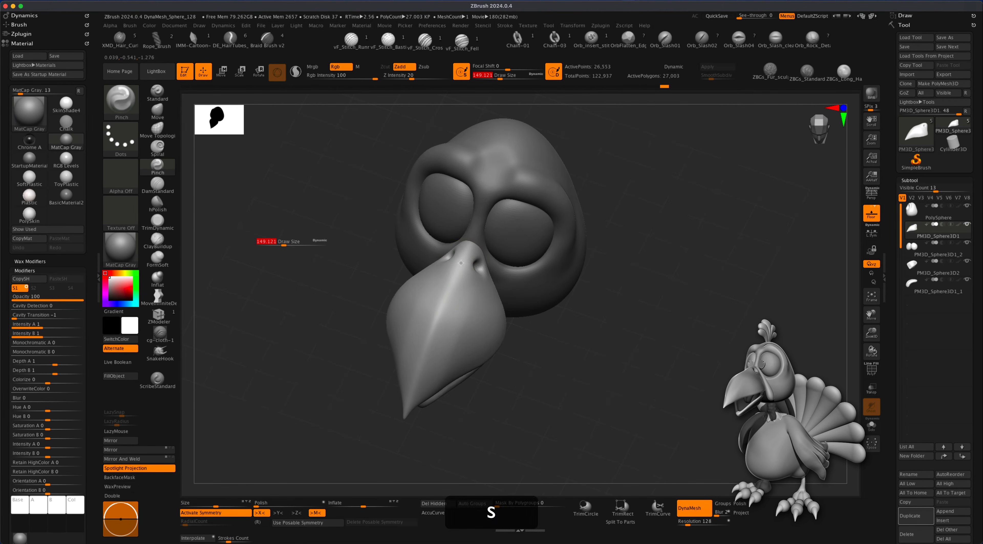
pyautogui.press('super+z')
pyautogui.moveTo(564, 390)
pyautogui.mouseDown()
pyautogui.moveTo(588, 359)
pyautogui.moveTo(569, 382)
pyautogui.moveTo(575, 396)
pyautogui.moveTo(545, 386)
pyautogui.mouseUp()
pyautogui.press('s')
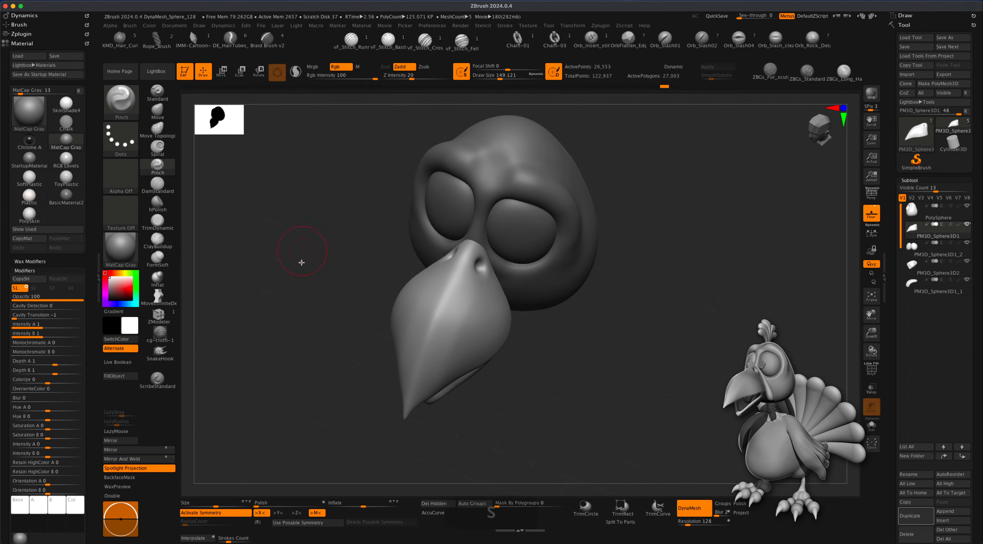
# Pinch the upper beak's ridge from between the nostrils toward the tip with the Pinch brush at draw size about 108
pyautogui.press('s')
pyautogui.moveTo(308, 288); pyautogui.dragTo(304, 288)
pyautogui.moveTo(591, 376); pyautogui.dragTo(613, 390)
pyautogui.moveTo(572, 329); pyautogui.dragTo(559, 344)
pyautogui.press('super+z')
pyautogui.moveTo(469, 249); pyautogui.dragTo(452, 283)
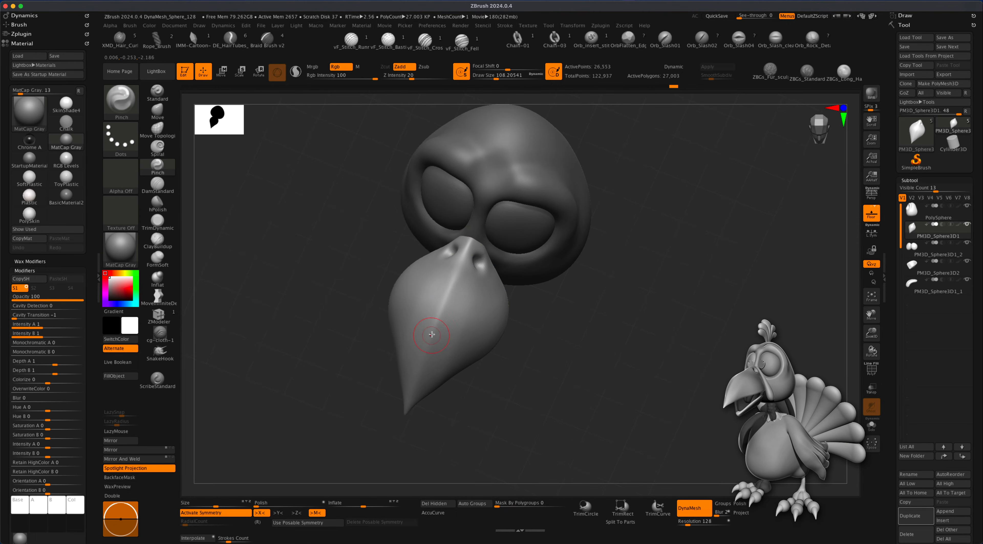
pyautogui.moveTo(553, 382); pyautogui.dragTo(549, 414)
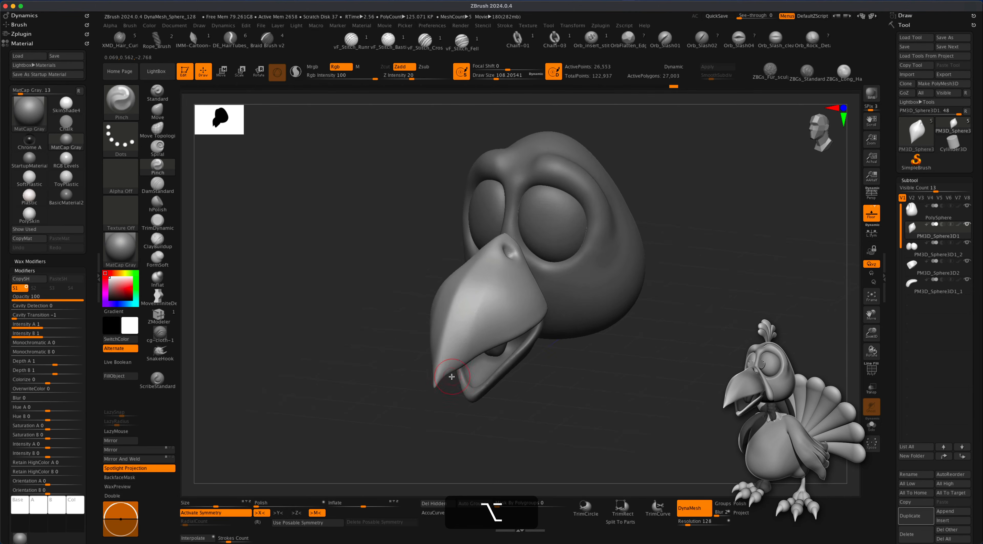
# Refine the hooked tip of the upper beak with the Move brush at draw sizes of about 128 and 145
pyautogui.click(157, 111)
pyautogui.press('s')
pyautogui.moveTo(303, 281); pyautogui.dragTo(305, 281)
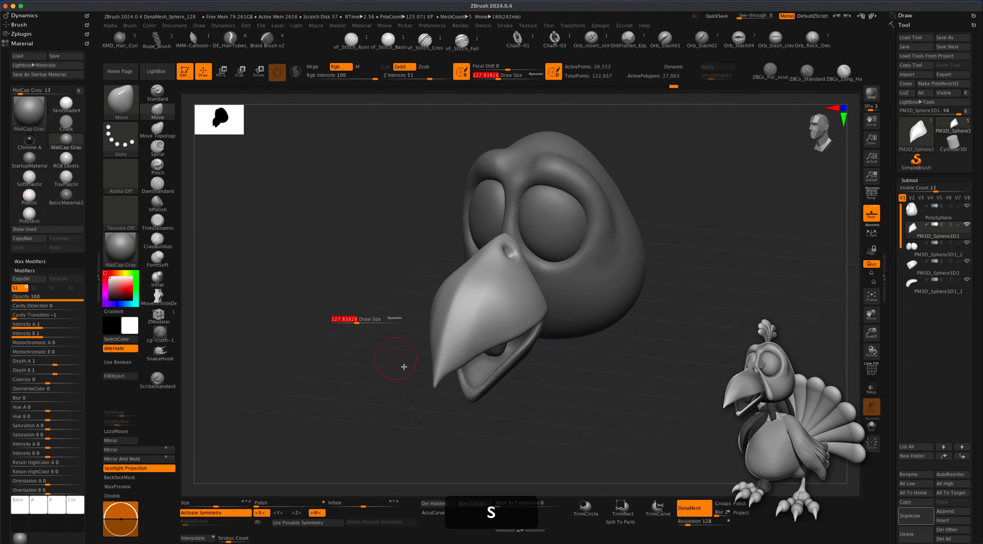
pyautogui.moveTo(409, 397); pyautogui.dragTo(404, 410)
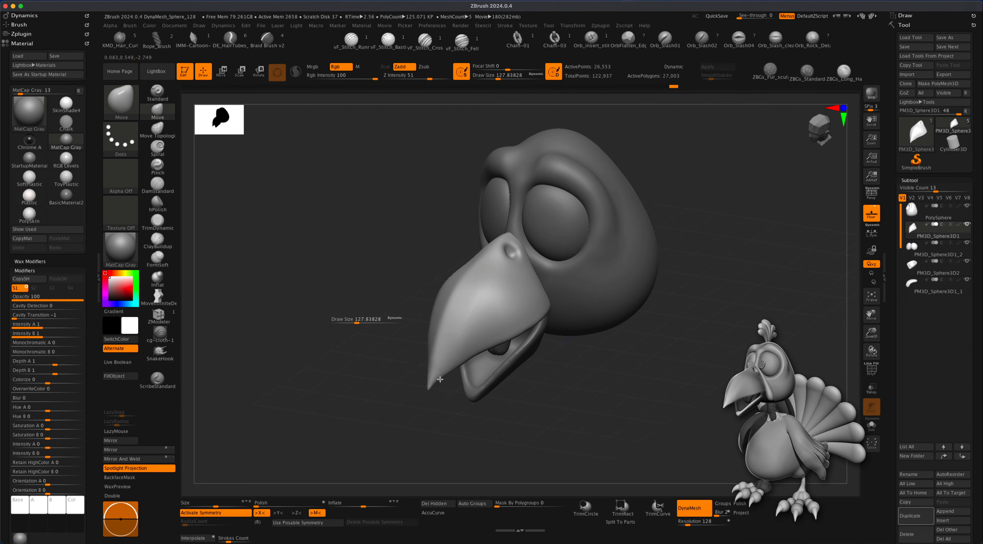
pyautogui.press('super+z')
pyautogui.press('s')
pyautogui.moveTo(383, 383); pyautogui.dragTo(386, 382)
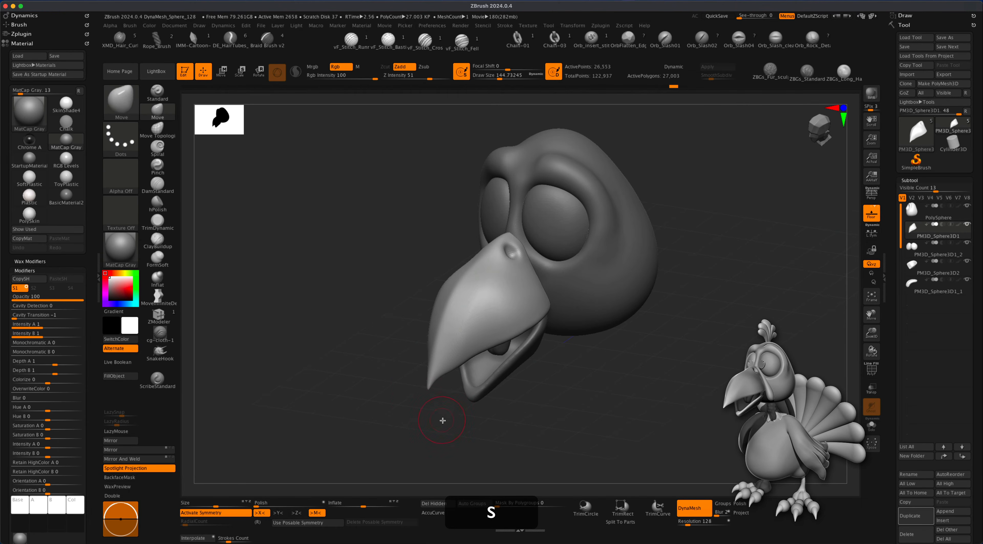
pyautogui.moveTo(442, 419); pyautogui.dragTo(441, 401)
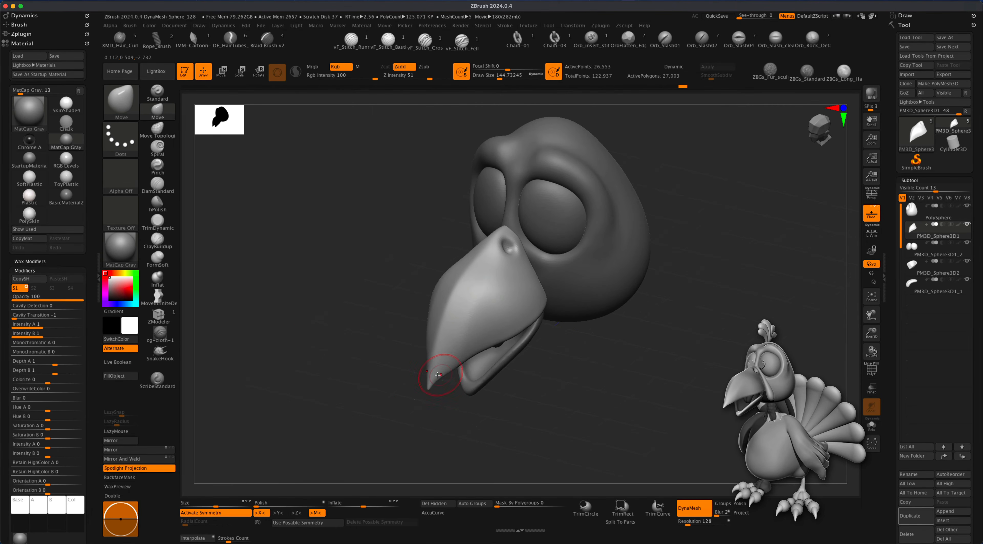
pyautogui.moveTo(427, 423)
pyautogui.mouseDown()
pyautogui.moveTo(448, 413)
pyautogui.moveTo(424, 397)
pyautogui.moveTo(419, 425)
pyautogui.moveTo(391, 397)
pyautogui.moveTo(408, 392)
pyautogui.moveTo(444, 410)
pyautogui.moveTo(605, 344)
pyautogui.mouseUp()
pyautogui.press('alt')
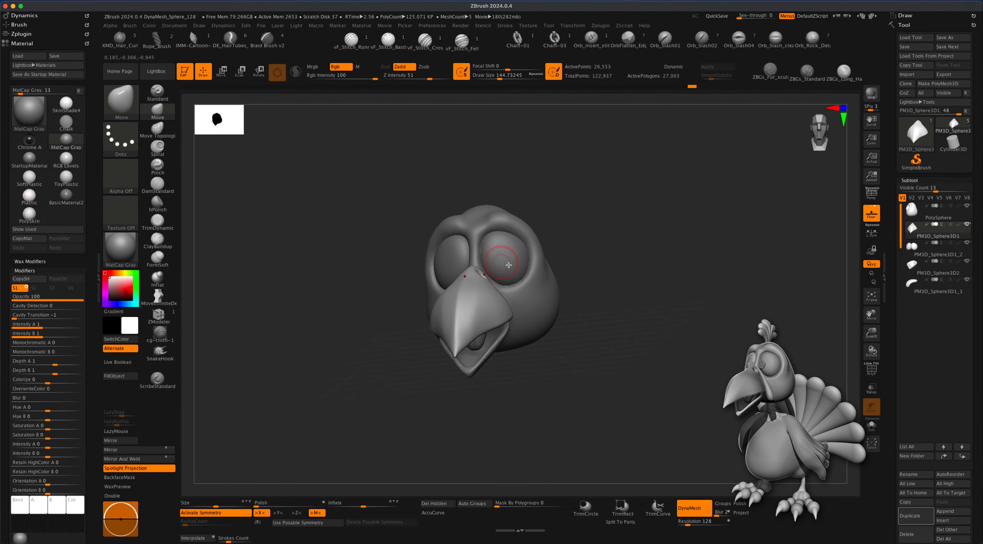
pyautogui.keyDown('alt'); pyautogui.moveTo(617, 300); pyautogui.dragTo(587, 309); pyautogui.keyUp('alt')
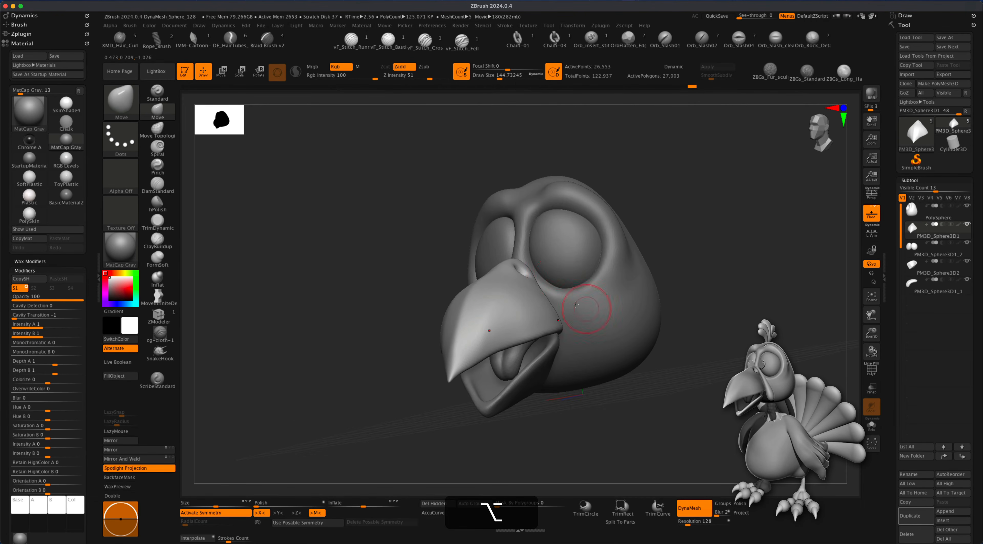
# Activate the eyeballs subtool and choose the first cylinder mesh of the IMM Primitives brush
pyautogui.keyDown('alt'); pyautogui.click(565, 257); pyautogui.keyUp('alt')
pyautogui.keyDown('alt'); pyautogui.moveTo(716, 278); pyautogui.dragTo(700, 310); pyautogui.keyUp('alt')
pyautogui.moveTo(704, 309); pyautogui.dragTo(572, 308)
pyautogui.press('b')
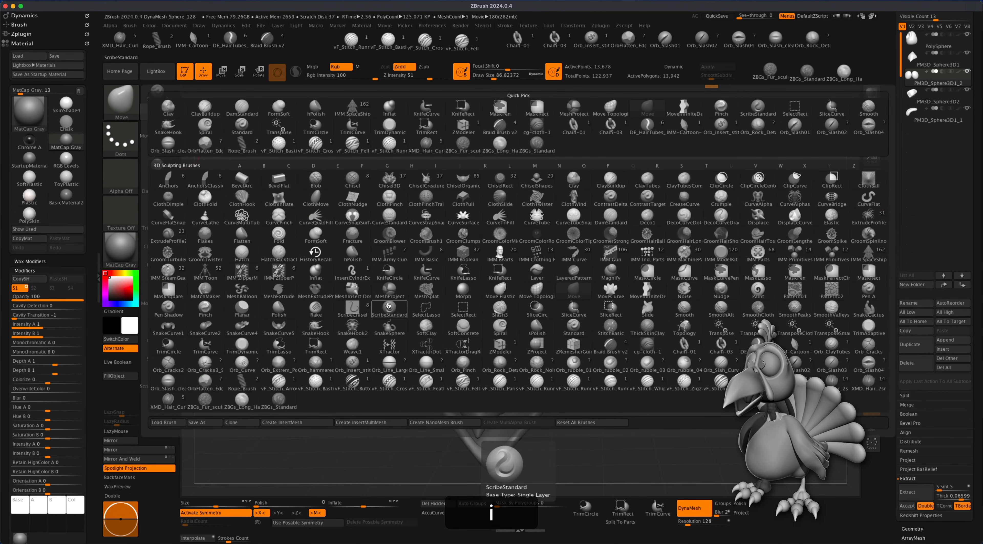
pyautogui.press('i')
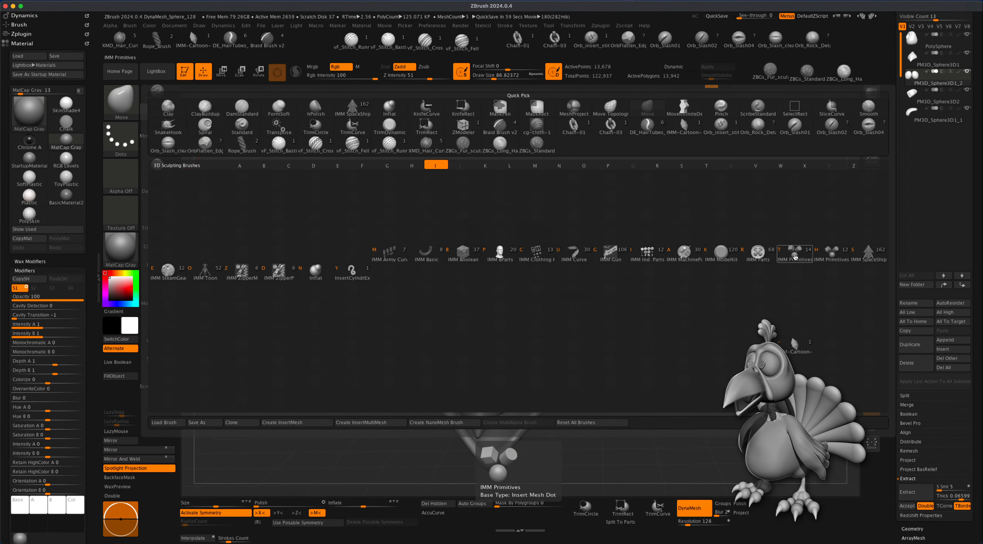
pyautogui.click(795, 256)
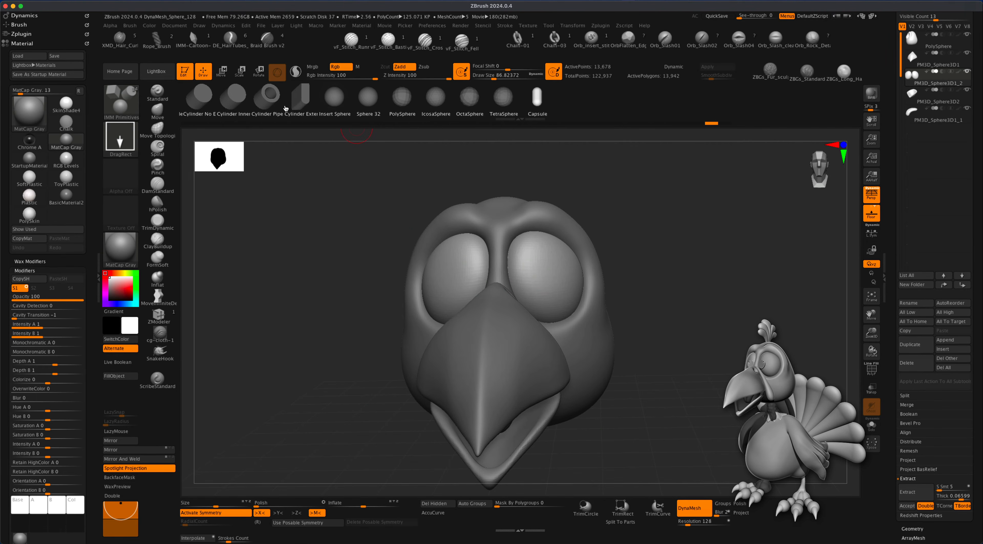
pyautogui.click(197, 96)
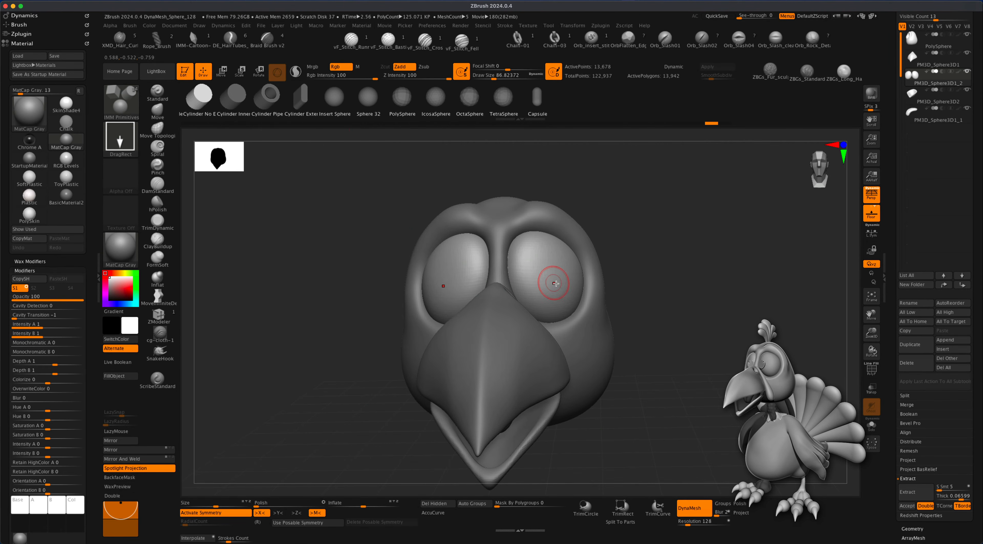
# Insert mirrored cylinders at the inner lower front of both eyeballs as pupils, undoing and redrawing misplaced attempts
pyautogui.moveTo(658, 301); pyautogui.dragTo(660, 308)
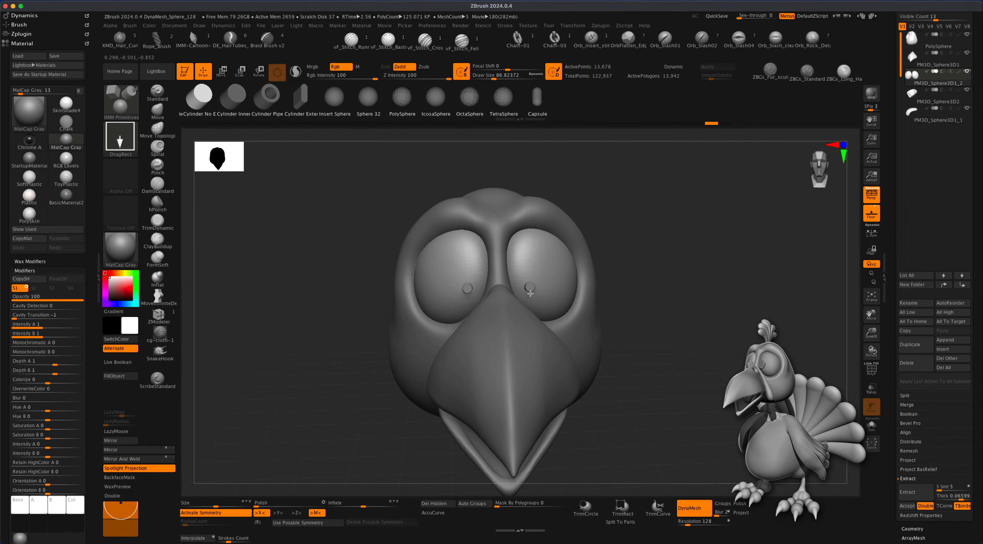
pyautogui.moveTo(531, 293); pyautogui.dragTo(533, 300)
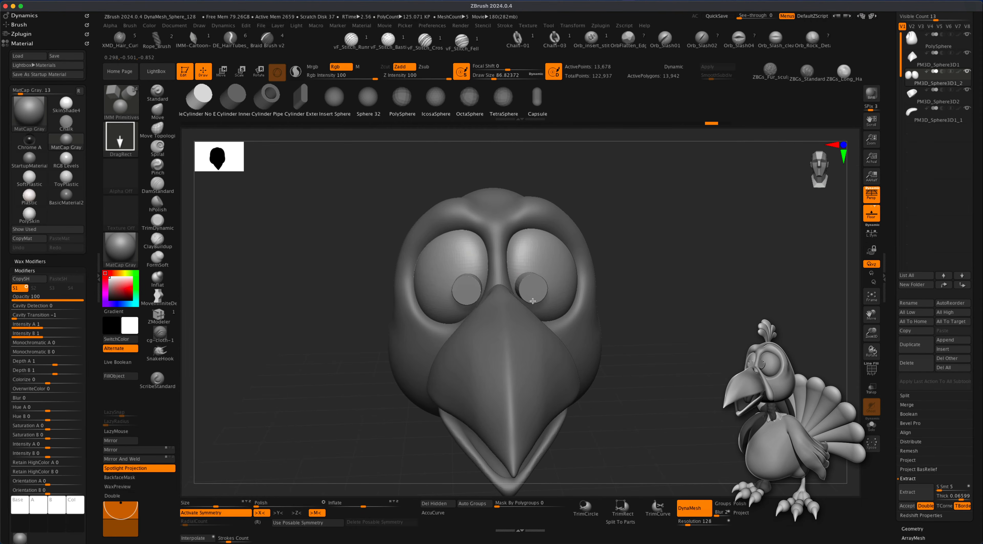
pyautogui.press('super+z')
pyautogui.press('super+z')
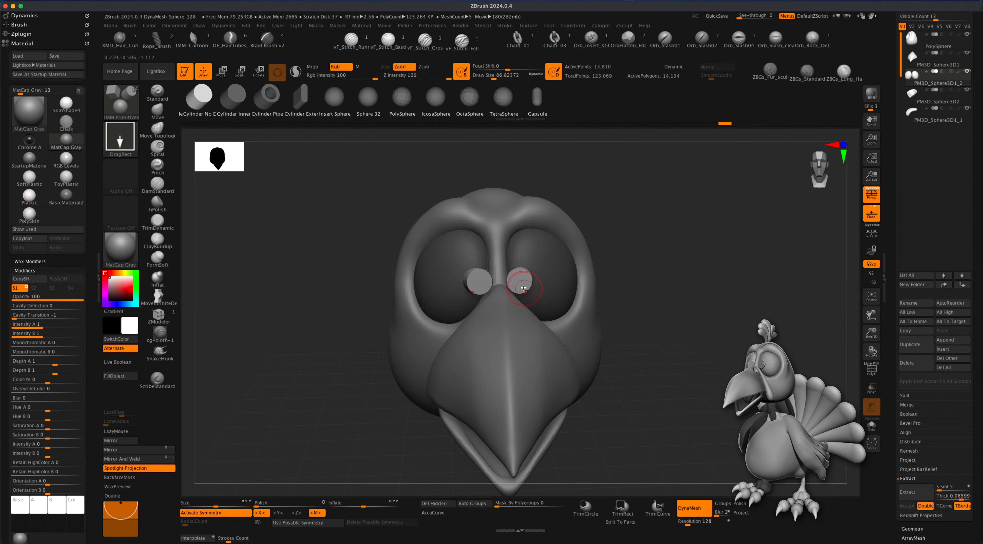
pyautogui.press('super+z')
pyautogui.press('super+z')
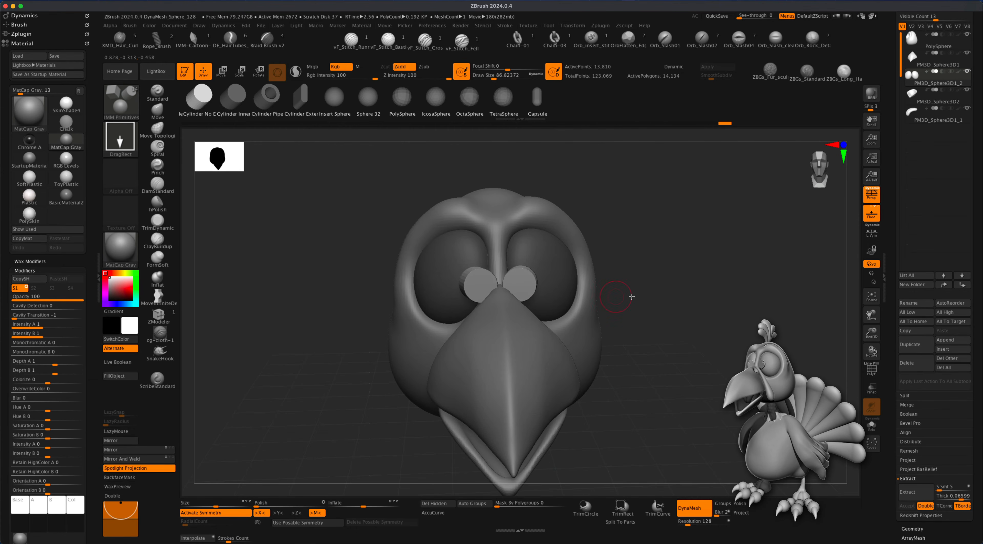
# Move the pupil cylinders back into the eye sockets and outward from the centre by about 0.06
pyautogui.click(223, 77)
pyautogui.moveTo(647, 235); pyautogui.dragTo(627, 263)
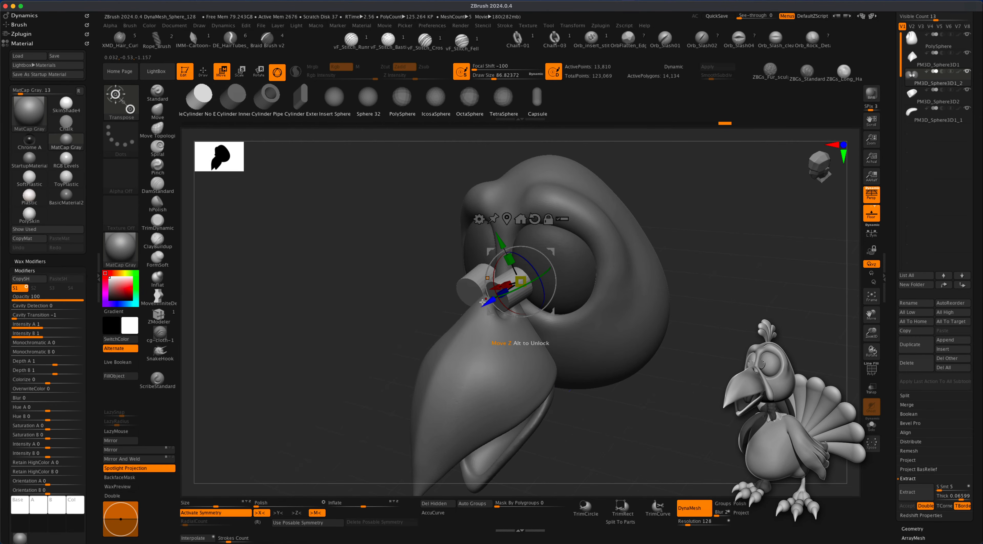
pyautogui.moveTo(485, 304); pyautogui.dragTo(512, 297)
pyautogui.moveTo(681, 275); pyautogui.dragTo(686, 310)
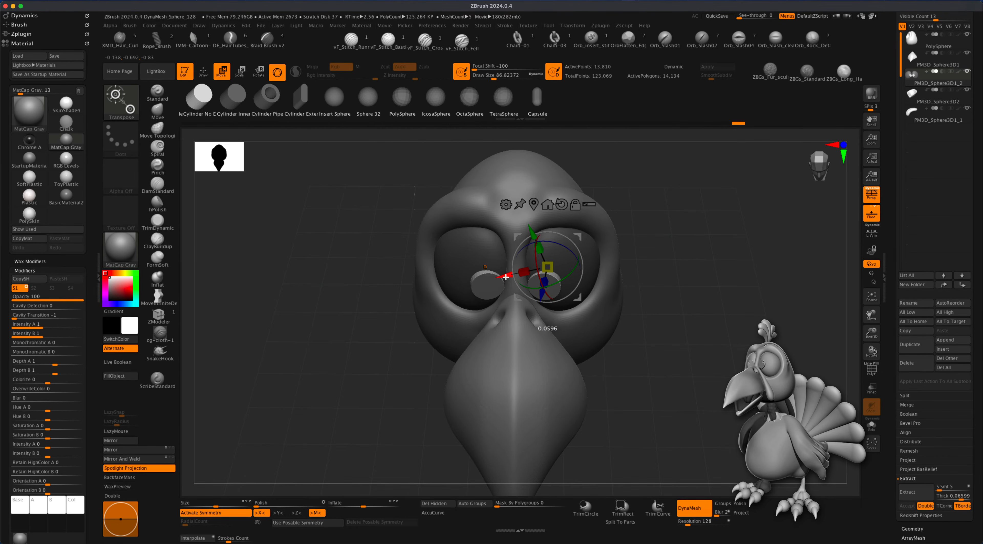
pyautogui.moveTo(706, 281)
pyautogui.mouseDown()
pyautogui.moveTo(735, 281)
pyautogui.moveTo(689, 288)
pyautogui.mouseUp()
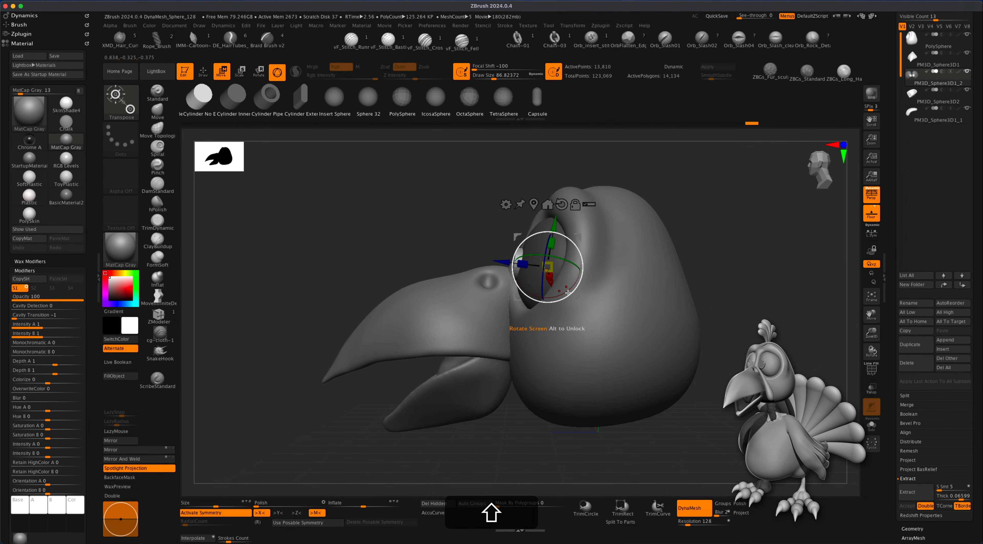
# Tilt the pupil cylinders to follow the eyeballs' curvature, turning them about 11° around the vertical axis
pyautogui.moveTo(568, 293); pyautogui.dragTo(563, 293)
pyautogui.keyDown('shift'); pyautogui.moveTo(779, 261); pyautogui.dragTo(807, 268); pyautogui.keyUp('shift')
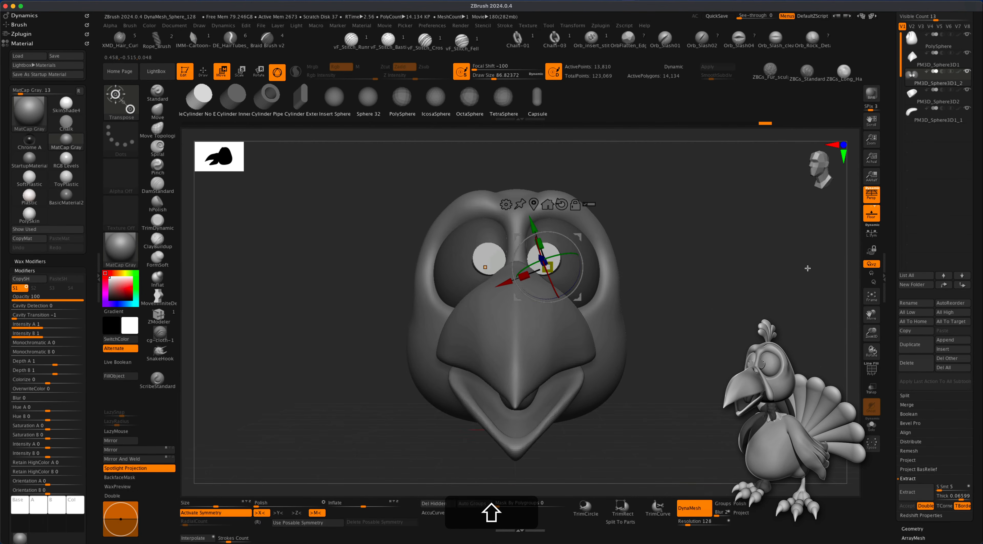
pyautogui.moveTo(747, 281); pyautogui.dragTo(496, 260)
pyautogui.moveTo(416, 242); pyautogui.dragTo(443, 252)
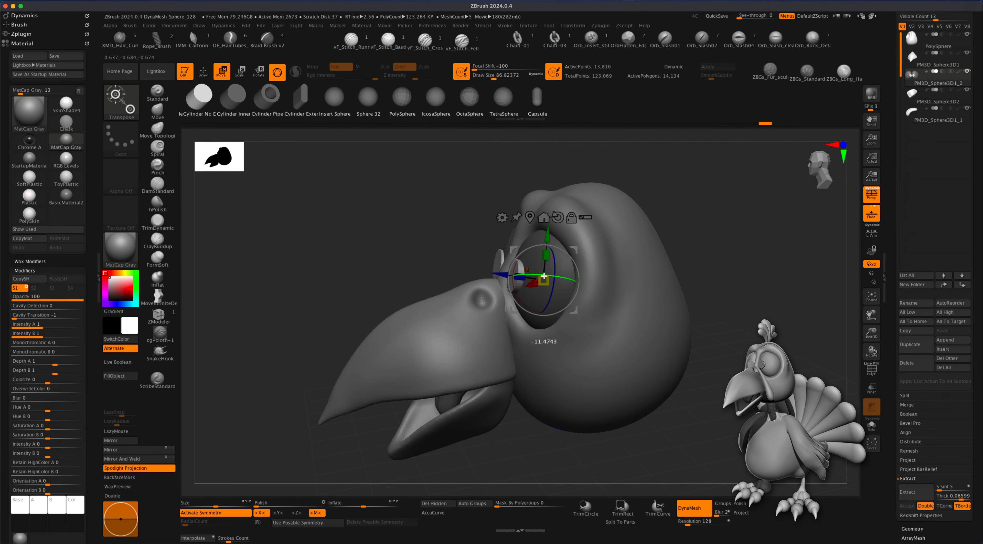
# Rotate and reposition the flat pupil discs so they sit against the fronts of the eyeballs
pyautogui.moveTo(544, 275); pyautogui.dragTo(545, 276)
pyautogui.moveTo(761, 255); pyautogui.dragTo(757, 280)
pyautogui.press('super+z')
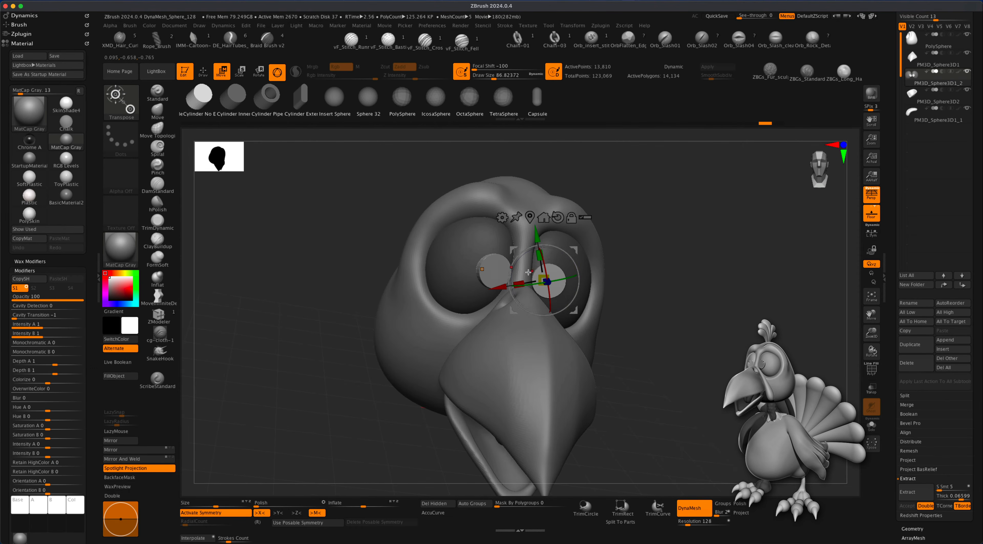
pyautogui.moveTo(671, 302); pyautogui.dragTo(592, 309)
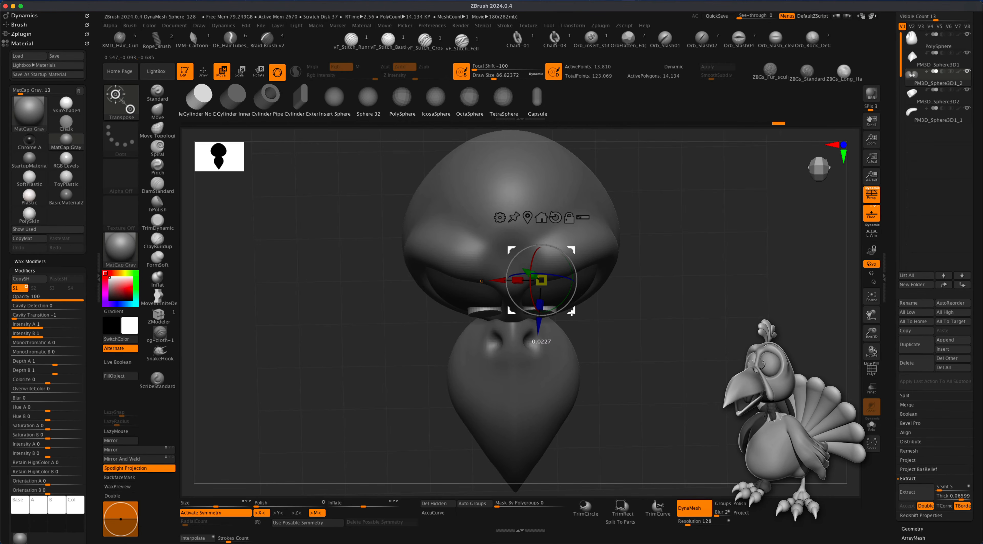
pyautogui.moveTo(630, 335)
pyautogui.mouseDown()
pyautogui.moveTo(641, 255)
pyautogui.moveTo(684, 284)
pyautogui.moveTo(724, 331)
pyautogui.moveTo(705, 346)
pyautogui.moveTo(707, 359)
pyautogui.moveTo(616, 304)
pyautogui.mouseUp()
pyautogui.click(198, 72)
# Slice a wedge-shaped notch into the upper outer part of both pupils with the KnifeCurve brush
pyautogui.moveTo(680, 295)
pyautogui.keyDown('alt'); pyautogui.mouseDown()
pyautogui.moveTo(698, 308)
pyautogui.moveTo(683, 332)
pyautogui.moveTo(698, 337)
pyautogui.moveTo(676, 330)
pyautogui.moveTo(720, 338)
pyautogui.mouseUp(); pyautogui.keyUp('alt')
pyautogui.keyDown('alt'); pyautogui.moveTo(743, 307); pyautogui.dragTo(728, 301); pyautogui.keyUp('alt')
pyautogui.click(872, 199)
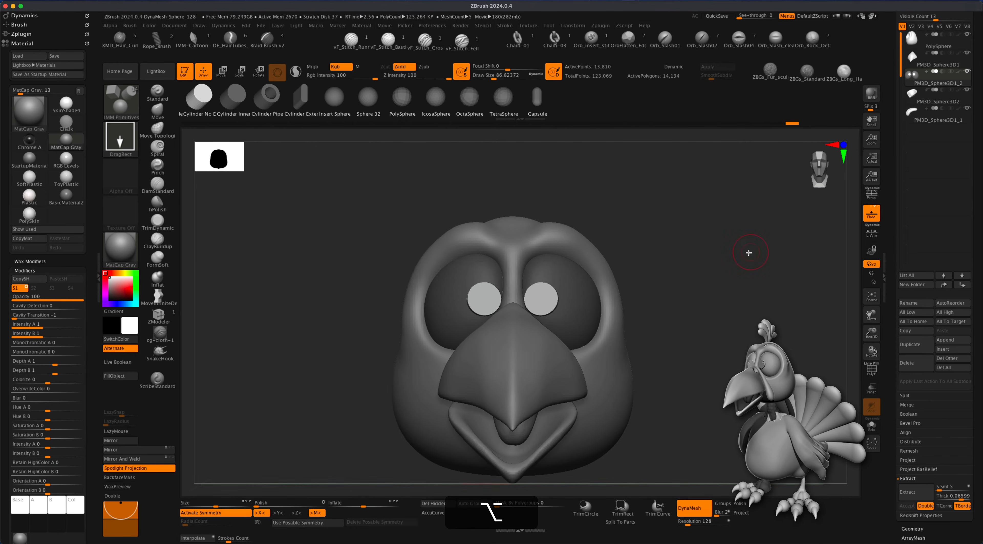
pyautogui.moveTo(694, 248)
pyautogui.keyDown('shift'); pyautogui.mouseDown()
pyautogui.moveTo(692, 267)
pyautogui.moveTo(701, 262)
pyautogui.mouseUp(); pyautogui.keyUp('shift')
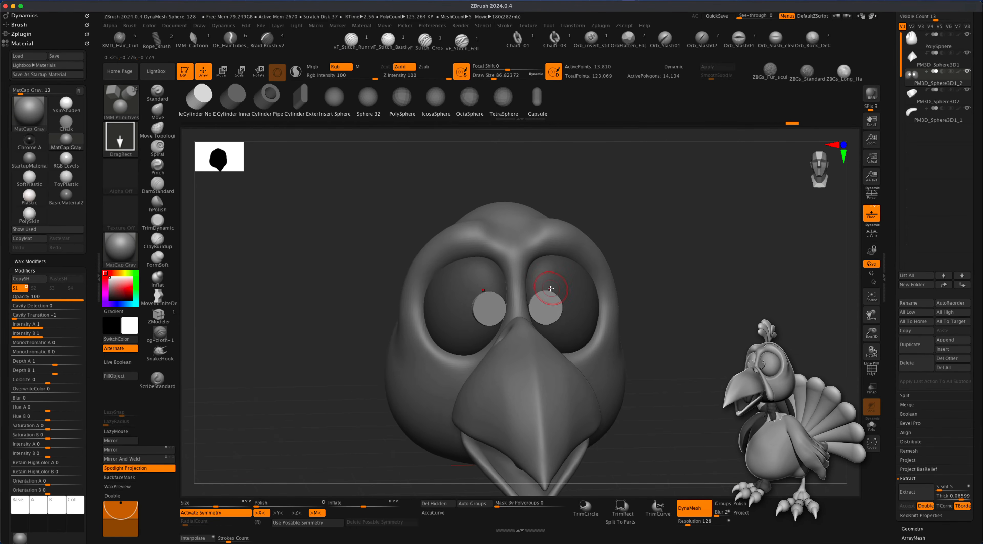
pyautogui.press('p')
pyautogui.press('shift+super')
pyautogui.keyDown('shift'); pyautogui.keyDown('super'); pyautogui.moveTo(588, 174); pyautogui.dragTo(522, 299); pyautogui.keyUp('super'); pyautogui.keyUp('shift')
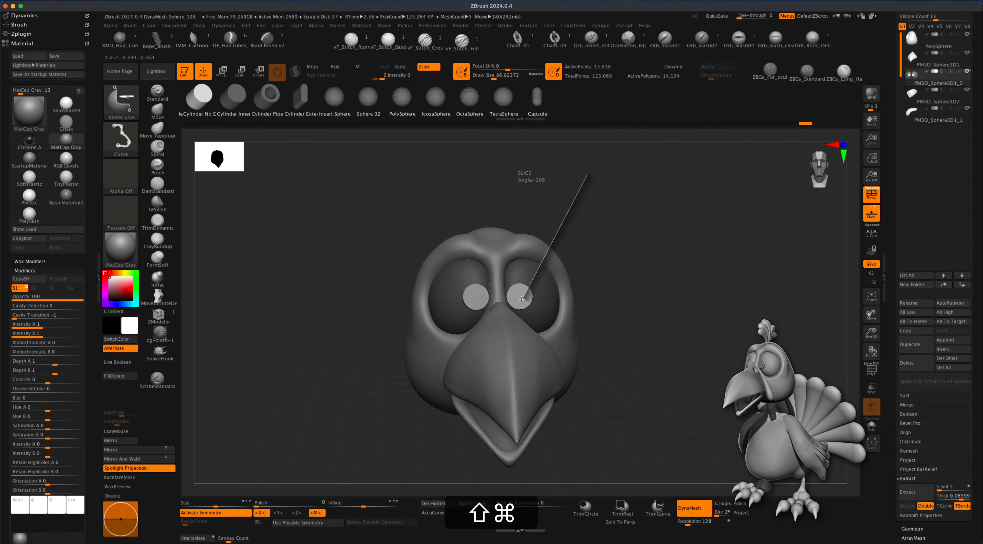
pyautogui.press('alt')
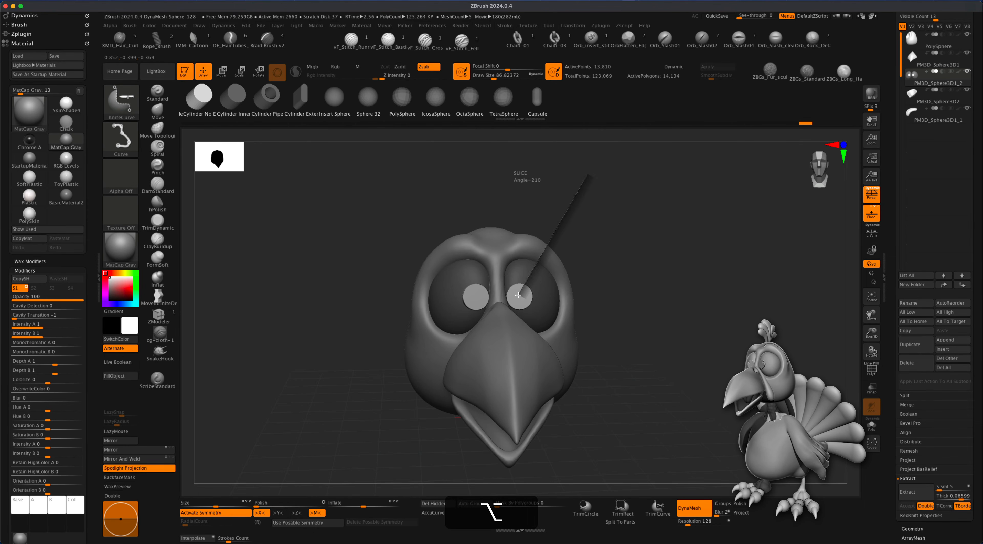
pyautogui.moveTo(657, 247); pyautogui.dragTo(664, 218)
pyautogui.press('space')
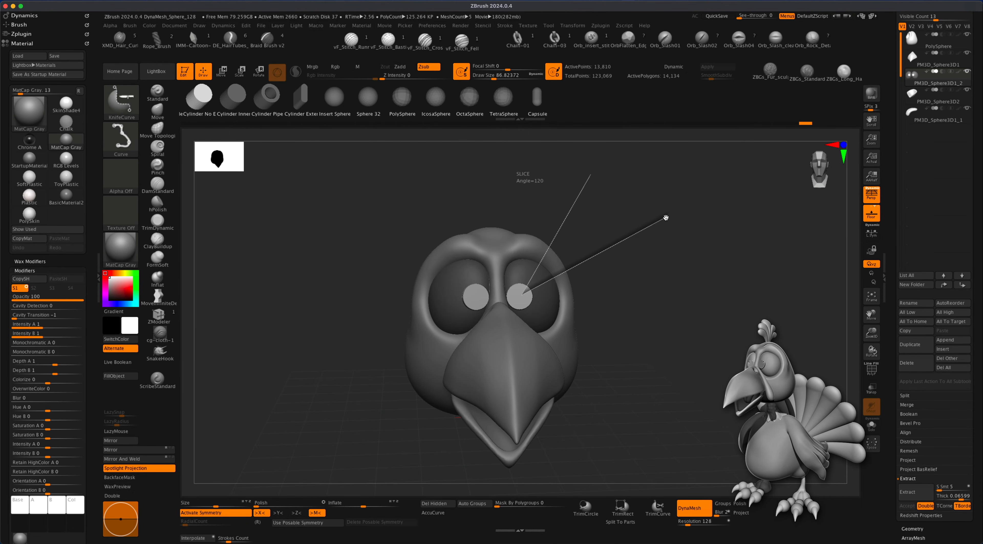
pyautogui.moveTo(665, 217); pyautogui.dragTo(666, 218)
pyautogui.moveTo(685, 303); pyautogui.dragTo(625, 339)
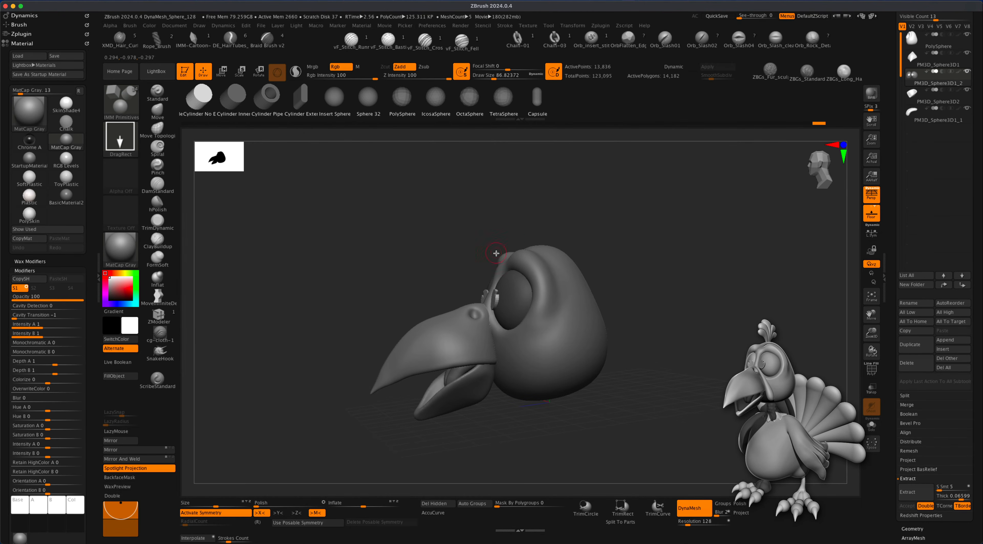
# Append a Sphere3D to the bird as a new subtool
pyautogui.keyDown('shift'); pyautogui.moveTo(610, 250); pyautogui.dragTo(611, 256); pyautogui.keyUp('shift')
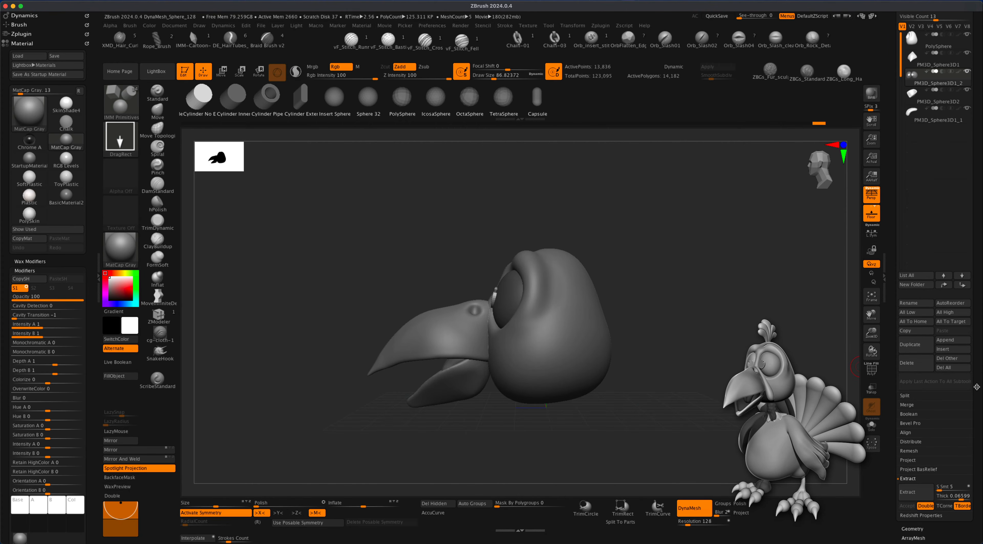
pyautogui.moveTo(976, 386); pyautogui.dragTo(976, 413)
pyautogui.click(950, 377)
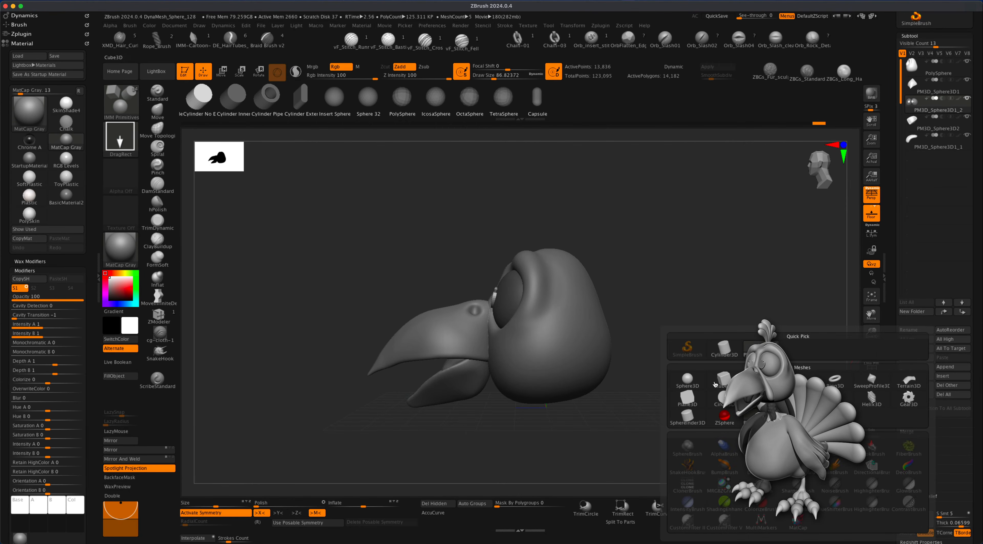
pyautogui.click(688, 383)
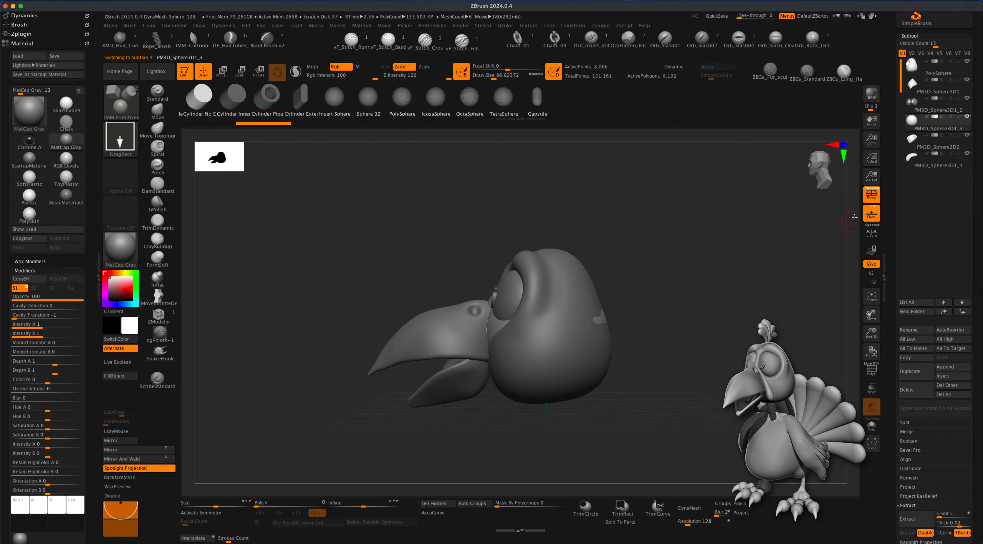
# With perspective off, move the new sphere above the head and scale it into a slim upright ellipsoid
pyautogui.click(872, 199)
pyautogui.press('w')
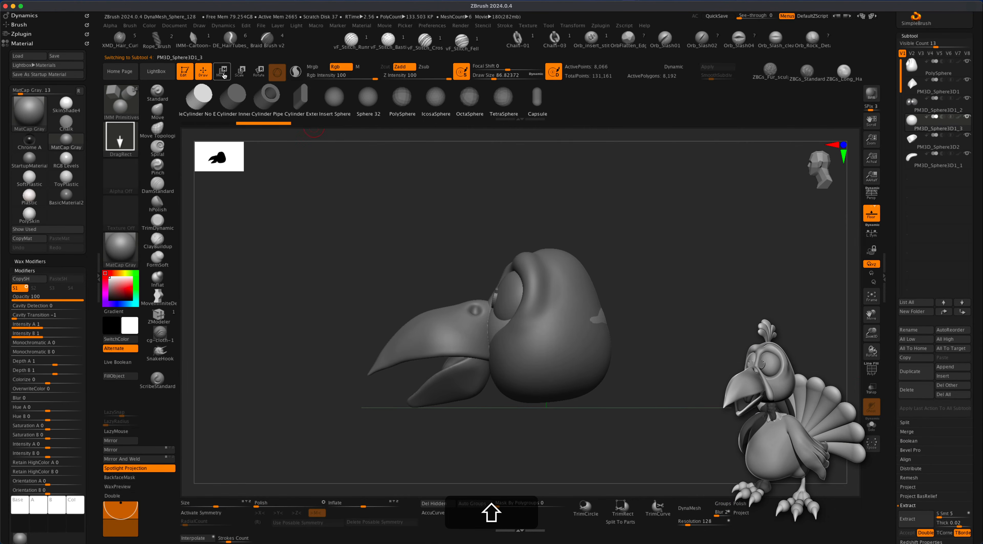
pyautogui.moveTo(577, 303); pyautogui.dragTo(569, 183)
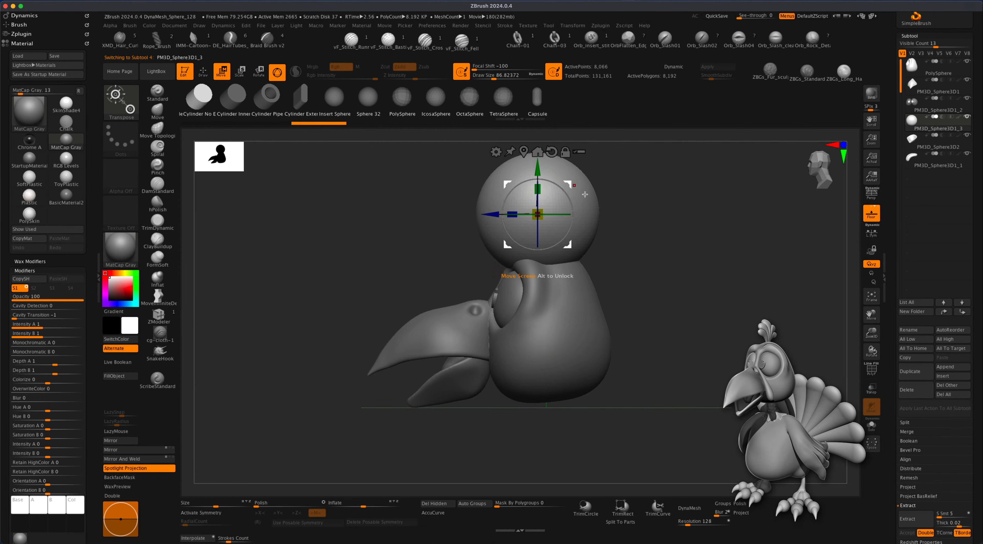
pyautogui.keyDown('alt'); pyautogui.moveTo(648, 248); pyautogui.dragTo(483, 309); pyautogui.keyUp('alt')
pyautogui.moveTo(510, 276); pyautogui.dragTo(516, 242)
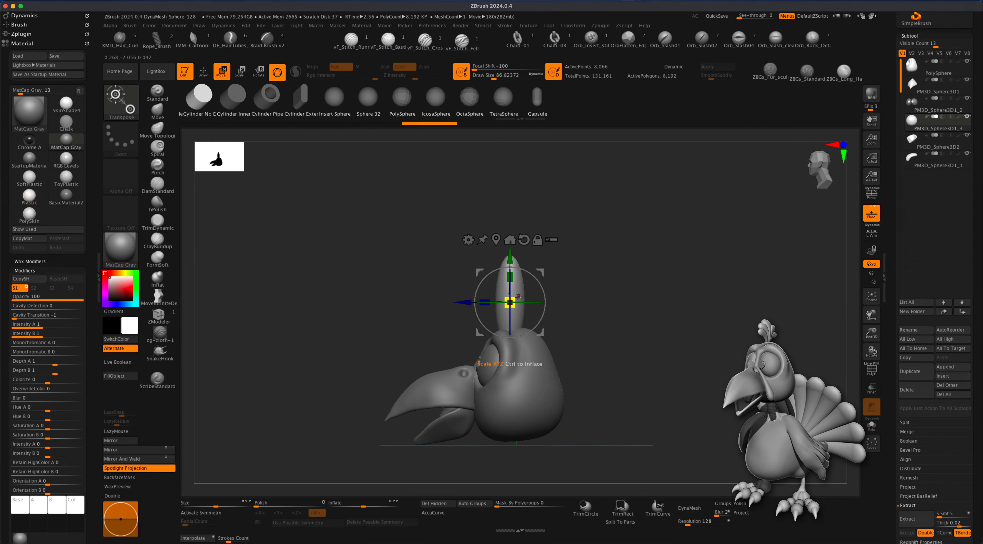
pyautogui.moveTo(518, 296); pyautogui.dragTo(506, 300)
# Tilt the slim ellipsoid slightly backward and seat its base centrally on the crown of the head
pyautogui.moveTo(589, 323)
pyautogui.keyDown('alt'); pyautogui.mouseDown()
pyautogui.moveTo(597, 331)
pyautogui.moveTo(582, 310)
pyautogui.moveTo(593, 319)
pyautogui.mouseUp(); pyautogui.keyUp('alt')
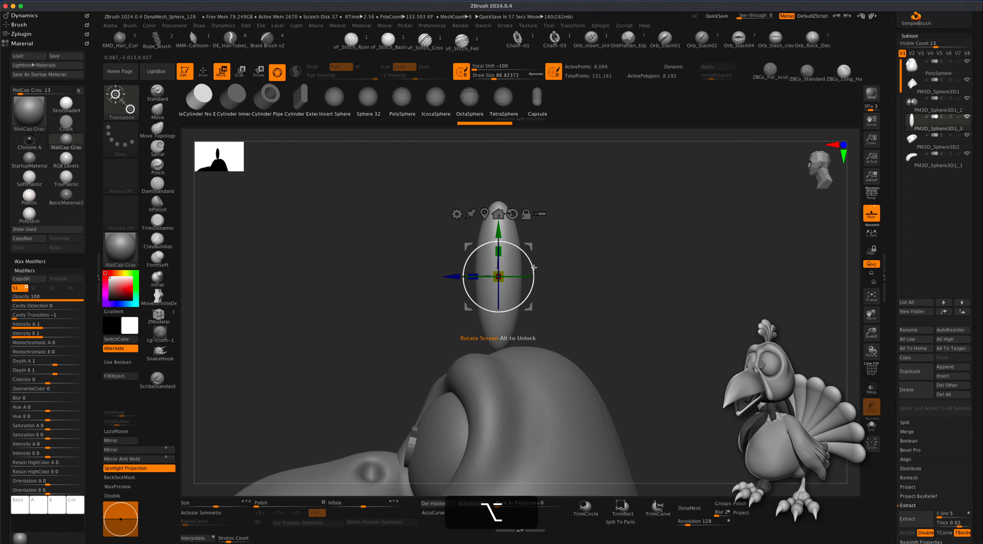
pyautogui.moveTo(533, 269); pyautogui.dragTo(522, 308)
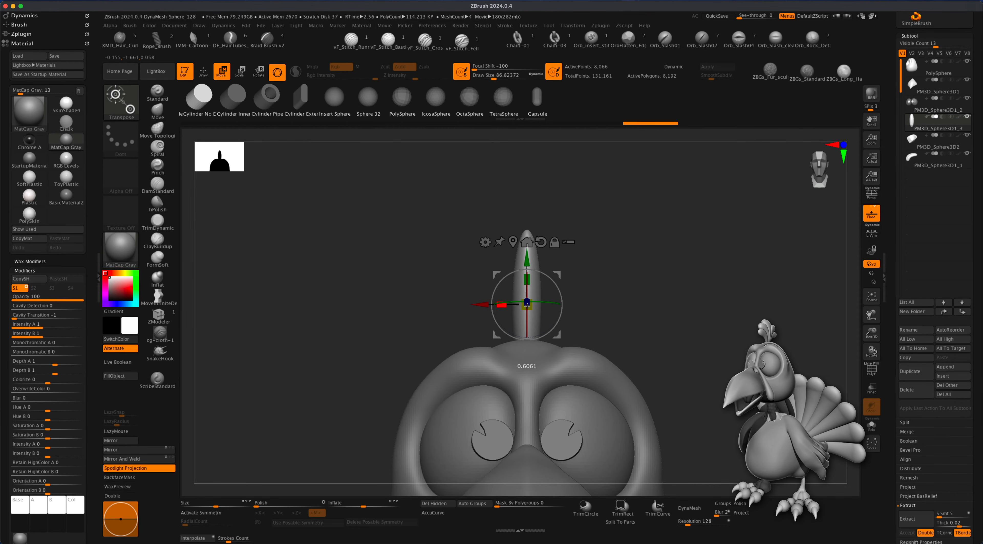
pyautogui.moveTo(645, 344)
pyautogui.keyDown('shift'); pyautogui.mouseDown()
pyautogui.moveTo(645, 267)
pyautogui.moveTo(689, 338)
pyautogui.moveTo(652, 341)
pyautogui.mouseUp(); pyautogui.keyUp('shift')
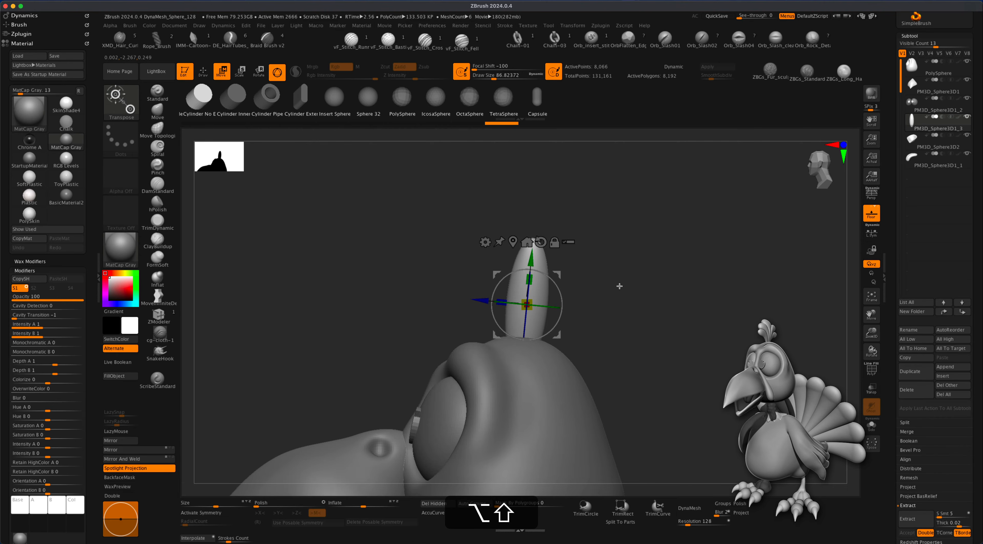
# Bend the tip of the crest piece slightly backward with the Move brush
pyautogui.keyDown('alt'); pyautogui.moveTo(619, 285); pyautogui.dragTo(441, 187); pyautogui.keyUp('alt')
pyautogui.press('q')
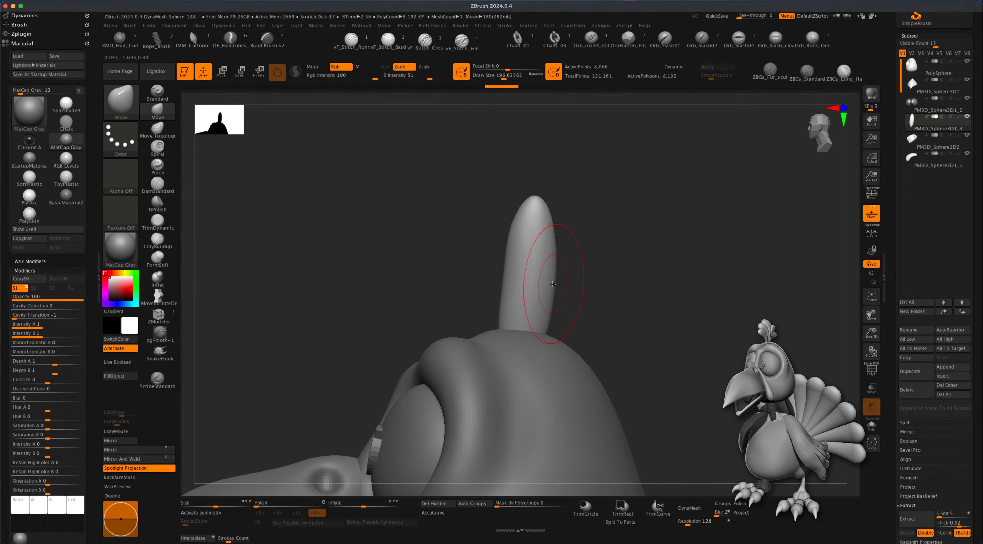
pyautogui.moveTo(534, 210)
pyautogui.mouseDown()
pyautogui.moveTo(555, 208)
pyautogui.moveTo(515, 202)
pyautogui.moveTo(548, 209)
pyautogui.mouseUp()
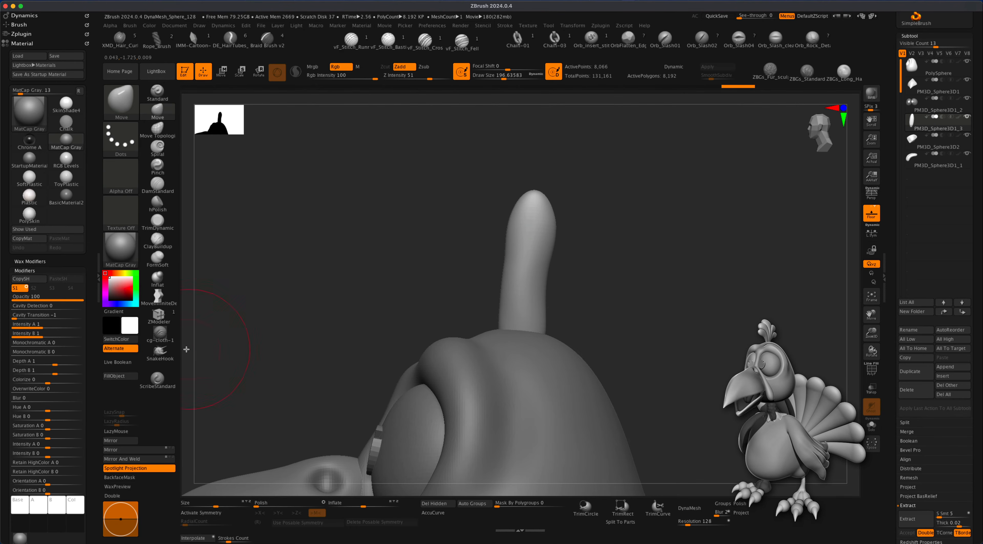
# With X symmetry on, swell the crest piece's tip and thin its stem using the Inflat brush at intensity 7
pyautogui.click(157, 278)
pyautogui.press('s')
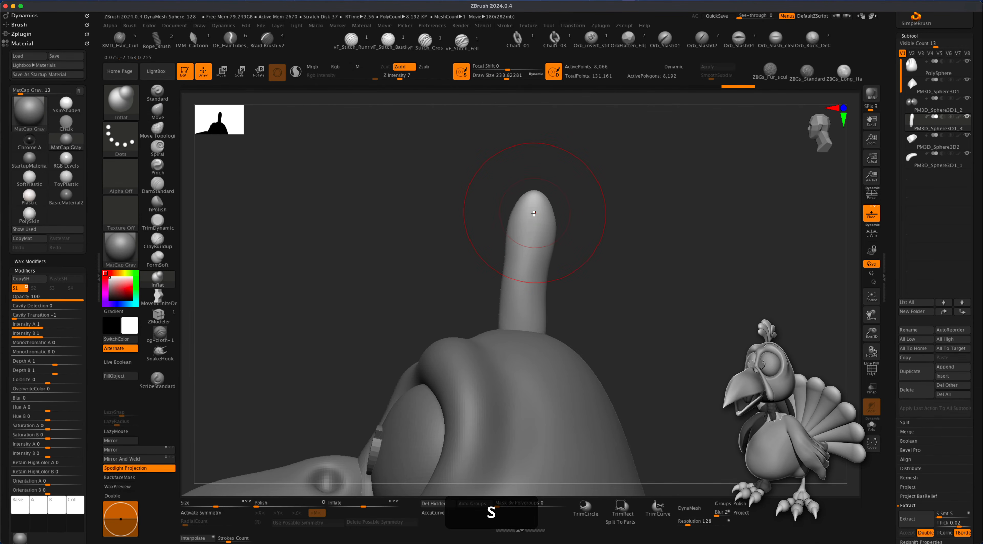
pyautogui.press('x')
pyautogui.moveTo(520, 209)
pyautogui.mouseDown()
pyautogui.moveTo(535, 207)
pyautogui.moveTo(522, 200)
pyautogui.mouseUp()
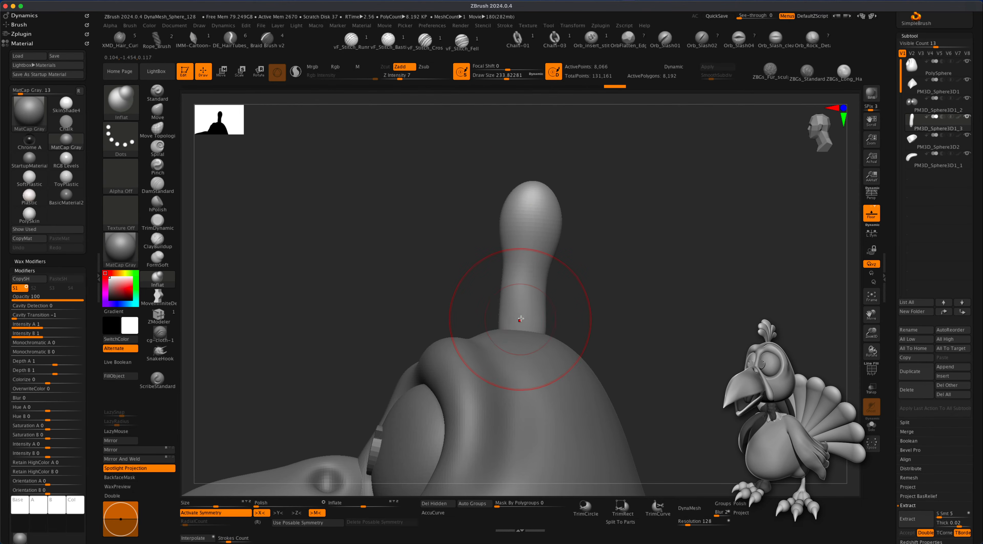
pyautogui.keyDown('alt'); pyautogui.moveTo(515, 323); pyautogui.dragTo(519, 321); pyautogui.keyUp('alt')
pyautogui.keyDown('alt'); pyautogui.moveTo(524, 266); pyautogui.dragTo(524, 248); pyautogui.keyUp('alt')
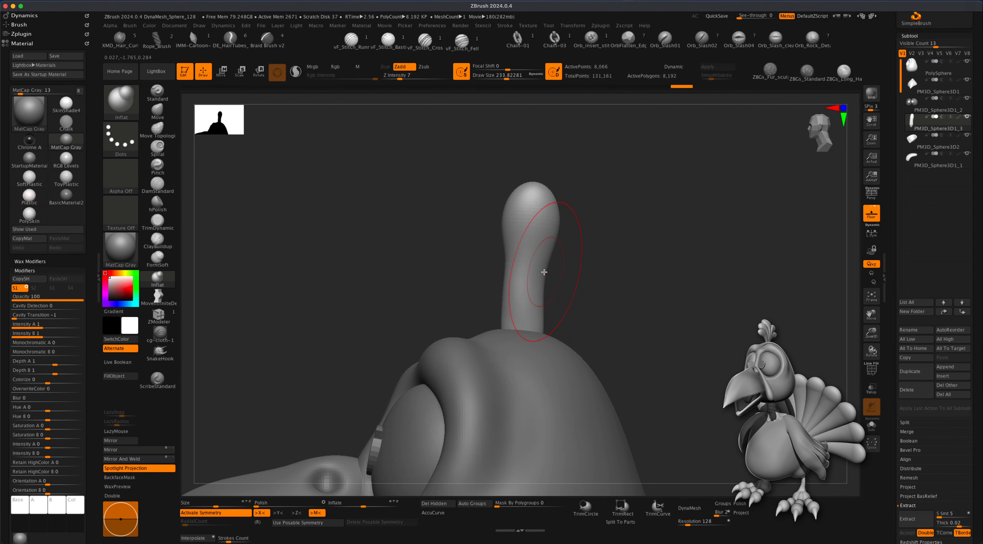
pyautogui.moveTo(545, 272); pyautogui.dragTo(530, 270)
# Refine the crest piece's outline with the Move brush, widening the rounded top above the narrow stem
pyautogui.click(161, 111)
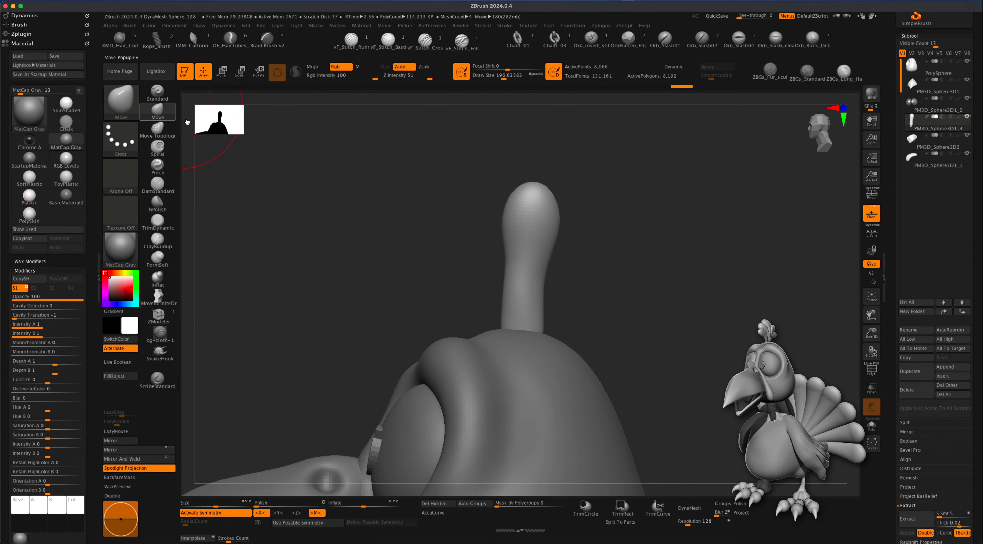
pyautogui.press('s')
pyautogui.moveTo(537, 271); pyautogui.dragTo(512, 265)
pyautogui.hotkey('ctrl', 'z')
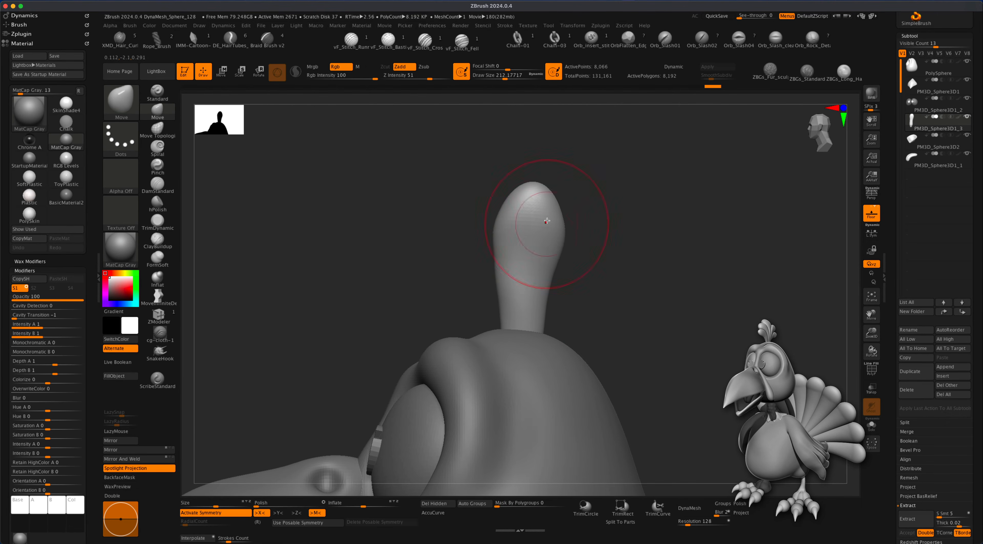
# DynaMesh the crest piece at resolution 128 and smooth its surface
pyautogui.moveTo(607, 276)
pyautogui.keyDown('alt'); pyautogui.mouseDown()
pyautogui.moveTo(616, 270)
pyautogui.moveTo(608, 277)
pyautogui.mouseUp(); pyautogui.keyUp('alt')
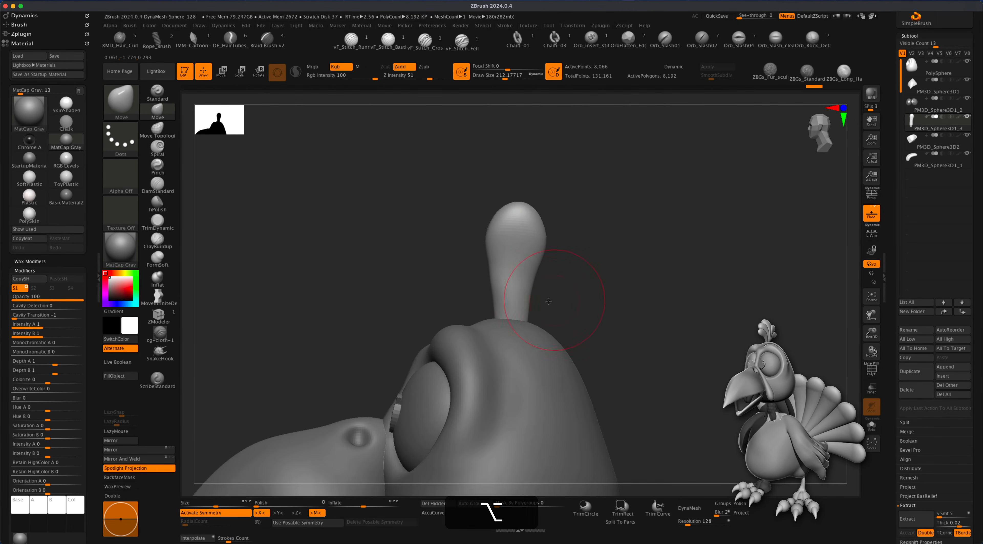
pyautogui.keyDown('super'); pyautogui.moveTo(609, 233); pyautogui.dragTo(662, 310); pyautogui.keyUp('super')
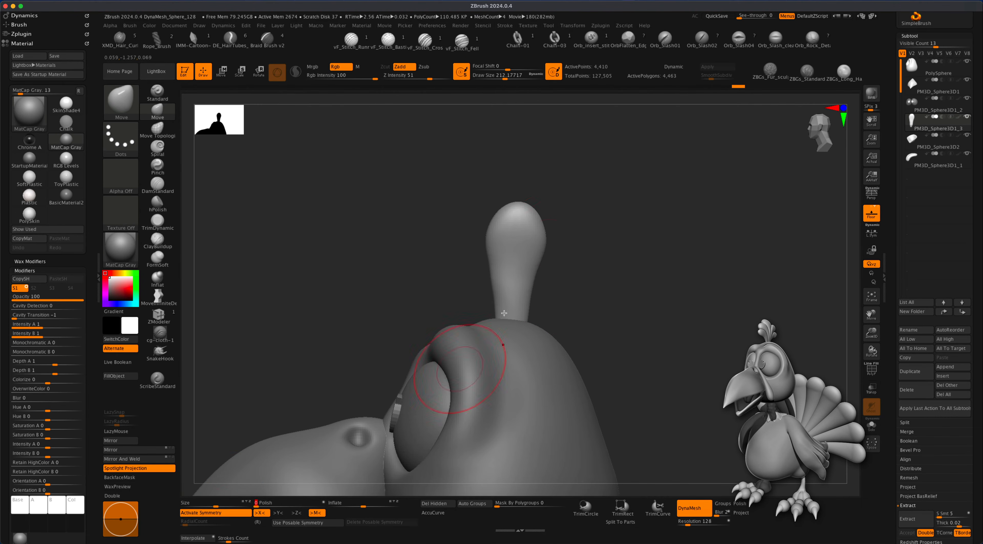
pyautogui.press('shift')
pyautogui.keyDown('shift'); pyautogui.moveTo(511, 277); pyautogui.dragTo(508, 285); pyautogui.keyUp('shift')
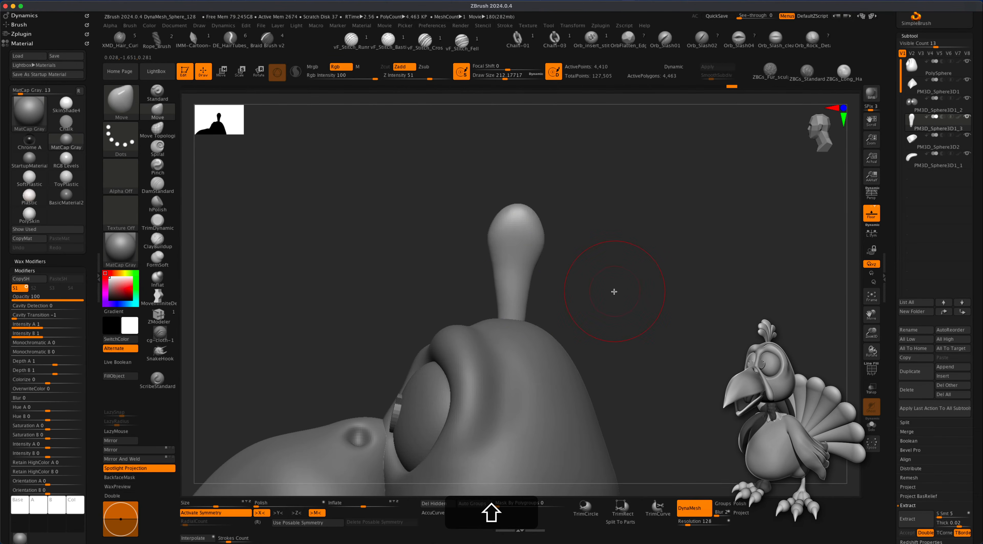
pyautogui.keyDown('shift'); pyautogui.moveTo(615, 292); pyautogui.dragTo(596, 304); pyautogui.keyUp('shift')
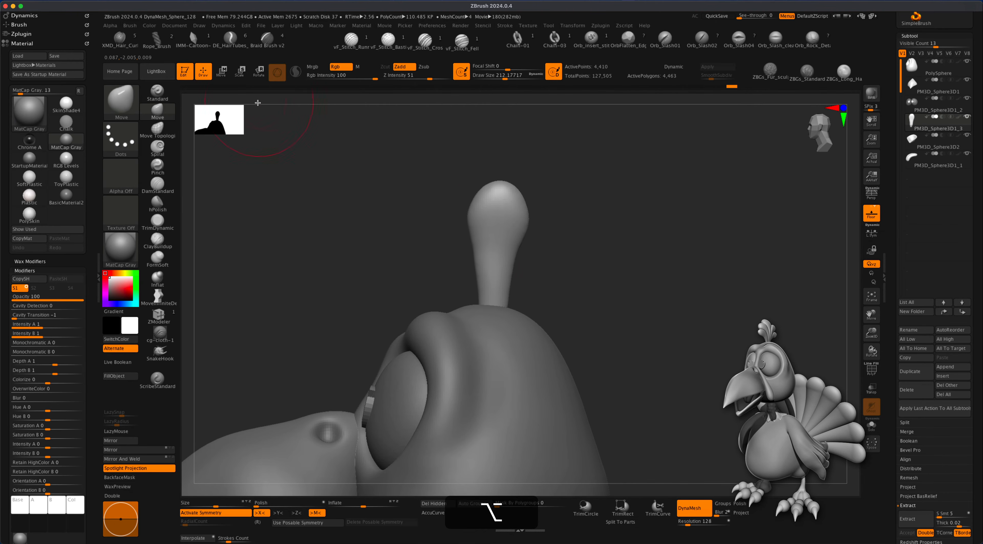
# Duplicate the crest piece toward the front of the head as two progressively smaller copies fanned forward
pyautogui.click(221, 78)
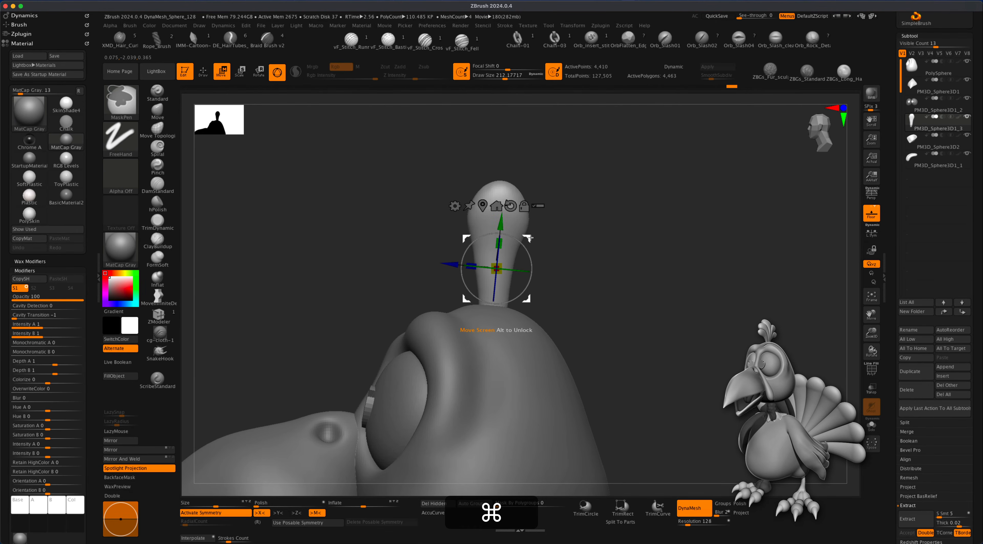
pyautogui.keyDown('super'); pyautogui.moveTo(530, 238); pyautogui.dragTo(499, 254); pyautogui.keyUp('super')
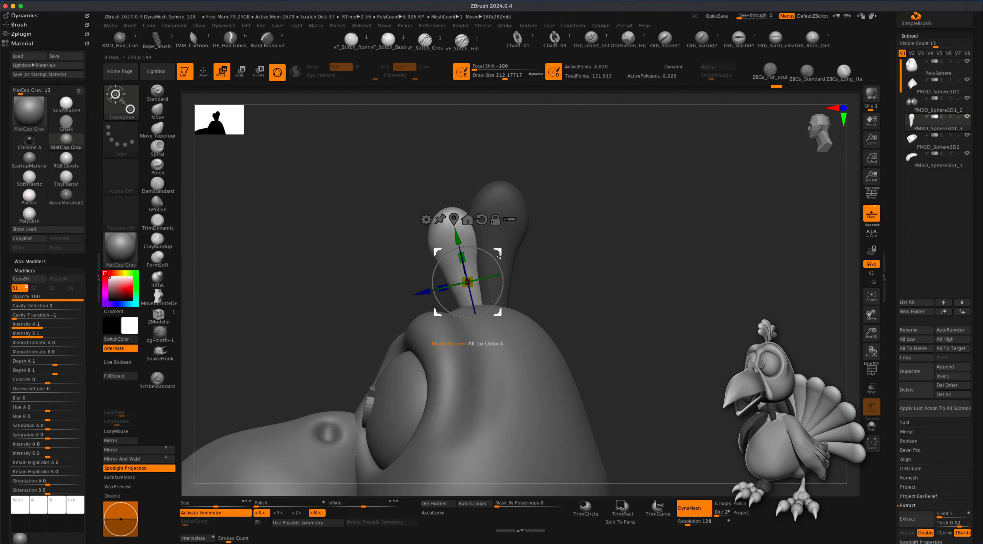
pyautogui.keyDown('super'); pyautogui.moveTo(467, 282); pyautogui.dragTo(442, 293); pyautogui.keyUp('super')
# Add two smaller copies of the crest piece behind the central one, rotated and scaled to fan backward
pyautogui.moveTo(473, 264); pyautogui.dragTo(565, 331)
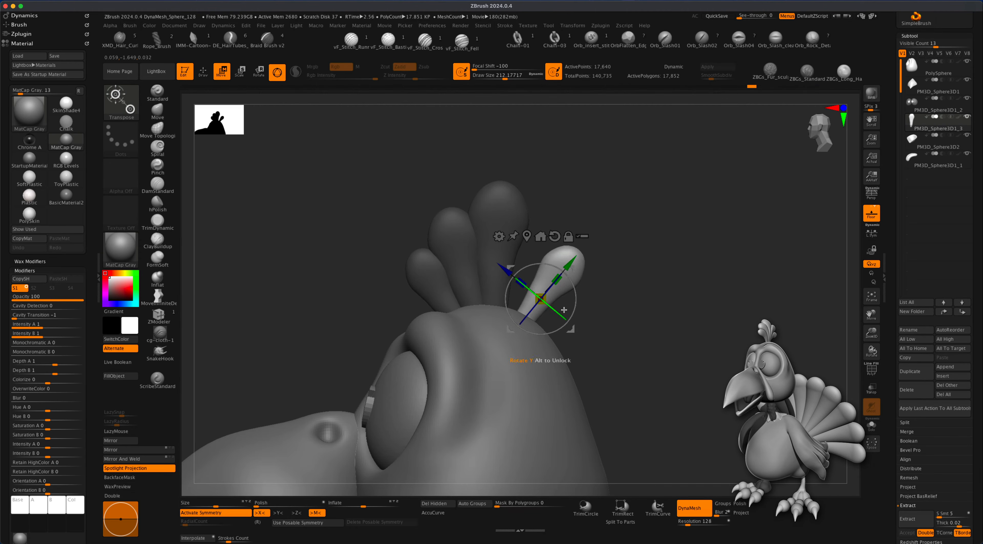
pyautogui.moveTo(541, 298); pyautogui.dragTo(551, 297)
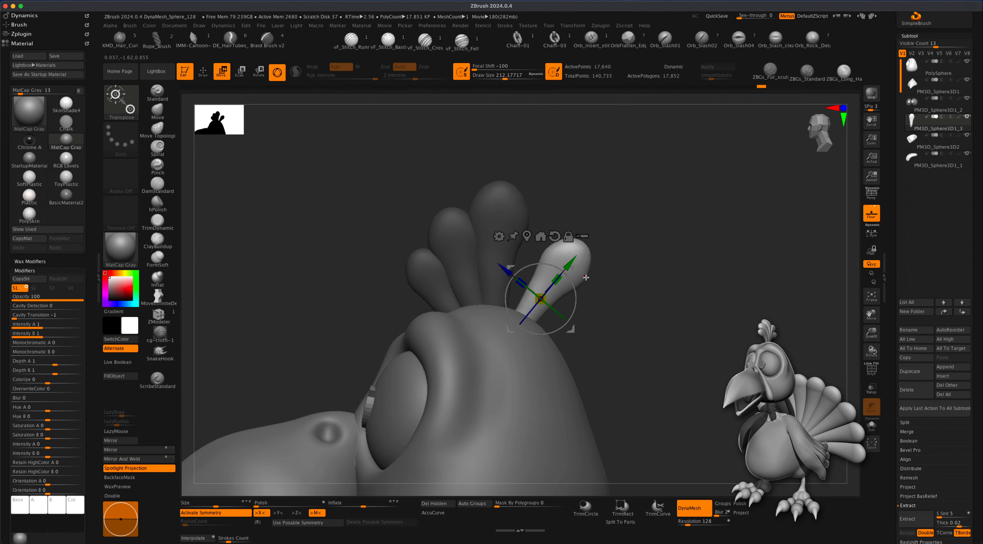
pyautogui.moveTo(571, 328)
pyautogui.mouseDown()
pyautogui.moveTo(550, 321)
pyautogui.moveTo(553, 295)
pyautogui.moveTo(563, 328)
pyautogui.moveTo(554, 321)
pyautogui.moveTo(575, 342)
pyautogui.moveTo(530, 338)
pyautogui.moveTo(570, 340)
pyautogui.mouseUp()
pyautogui.press('super')
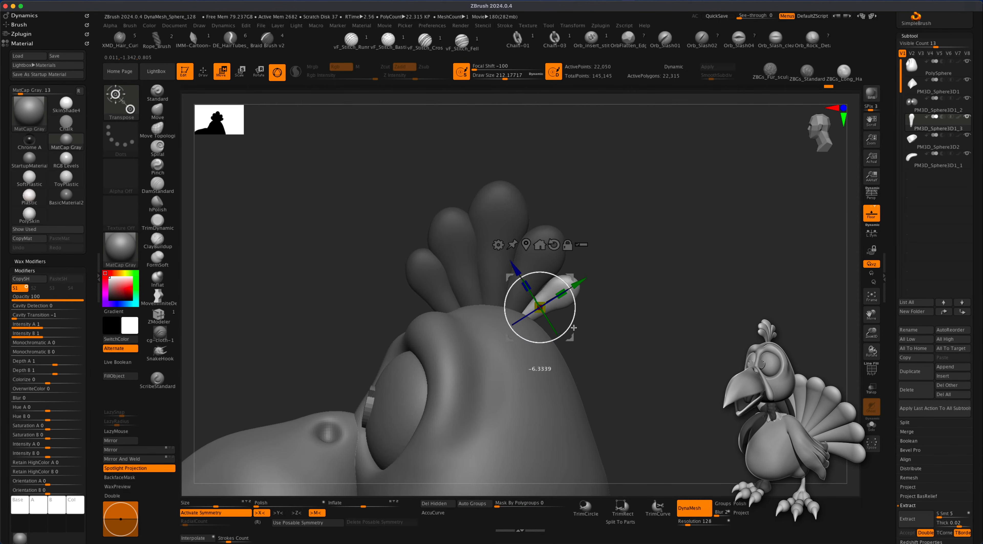
# Clear the mask from the fanned crest pieces and turn perspective back on
pyautogui.press('q')
pyautogui.moveTo(655, 225)
pyautogui.keyDown('super'); pyautogui.mouseDown()
pyautogui.moveTo(740, 345)
pyautogui.moveTo(697, 338)
pyautogui.moveTo(677, 319)
pyautogui.moveTo(708, 347)
pyautogui.moveTo(661, 368)
pyautogui.mouseUp(); pyautogui.keyUp('super')
pyautogui.click(871, 193)
pyautogui.moveTo(729, 305)
pyautogui.keyDown('alt'); pyautogui.mouseDown()
pyautogui.moveTo(703, 327)
pyautogui.moveTo(746, 334)
pyautogui.moveTo(676, 334)
pyautogui.moveTo(731, 334)
pyautogui.moveTo(678, 336)
pyautogui.moveTo(663, 347)
pyautogui.moveTo(680, 361)
pyautogui.mouseUp(); pyautogui.keyUp('alt')
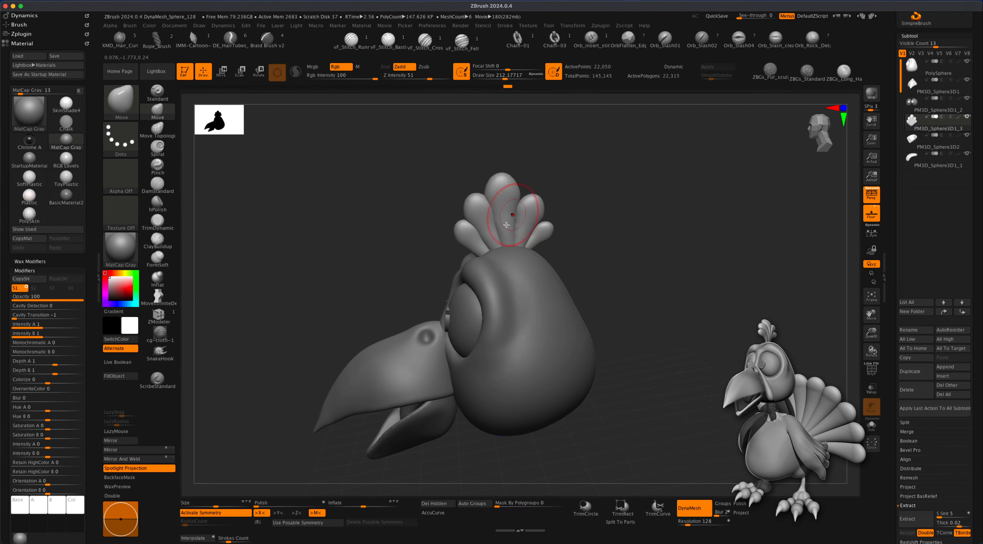
pyautogui.keyDown('alt'); pyautogui.moveTo(671, 292); pyautogui.dragTo(691, 340); pyautogui.keyUp('alt')
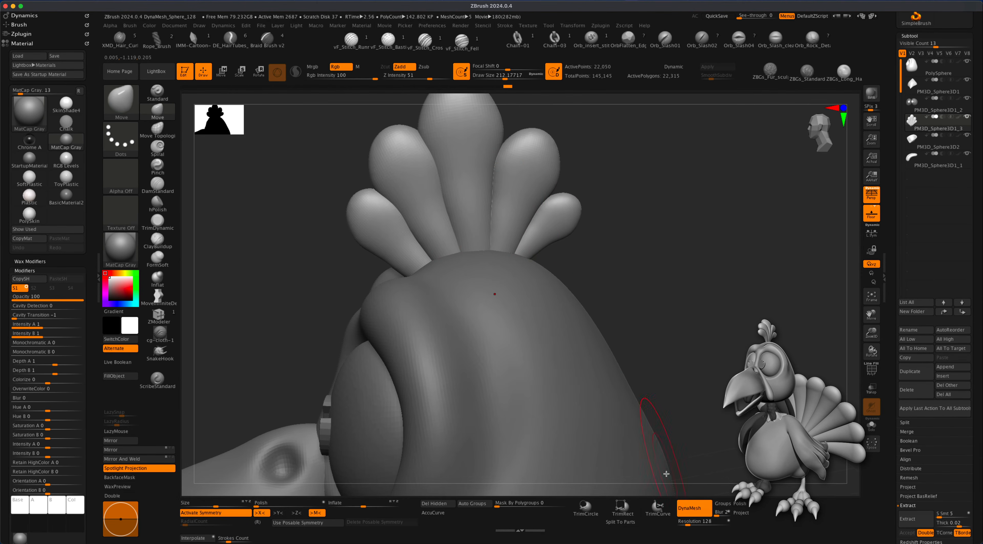
# Turn DynaMesh off for the crest and assign each crest feather its own polygroup with Auto Groups
pyautogui.click(684, 511)
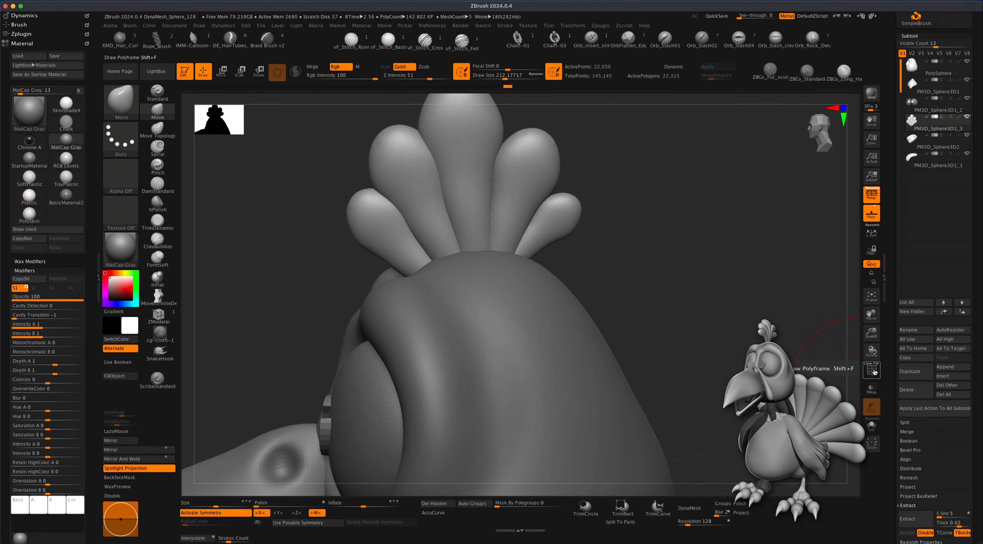
pyautogui.click(873, 370)
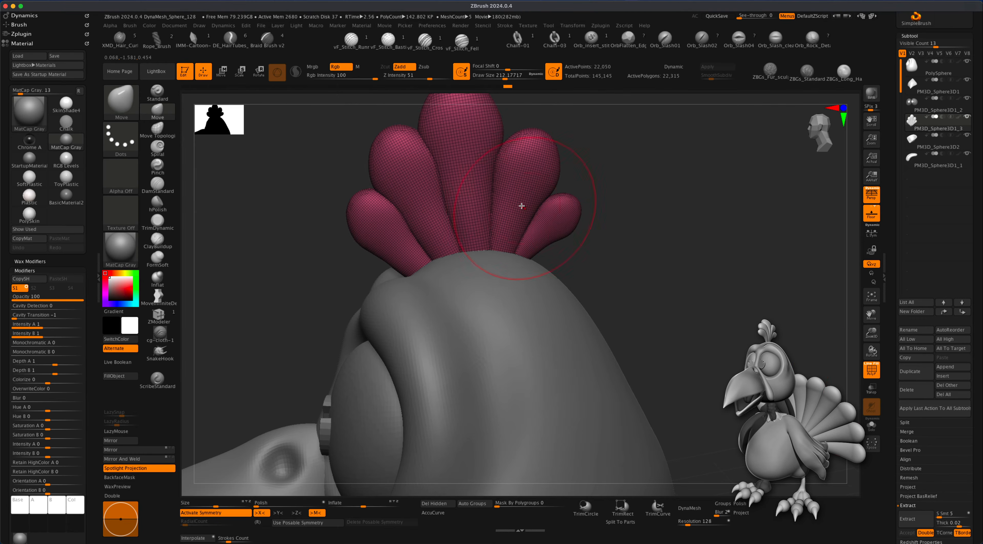
pyautogui.click(467, 504)
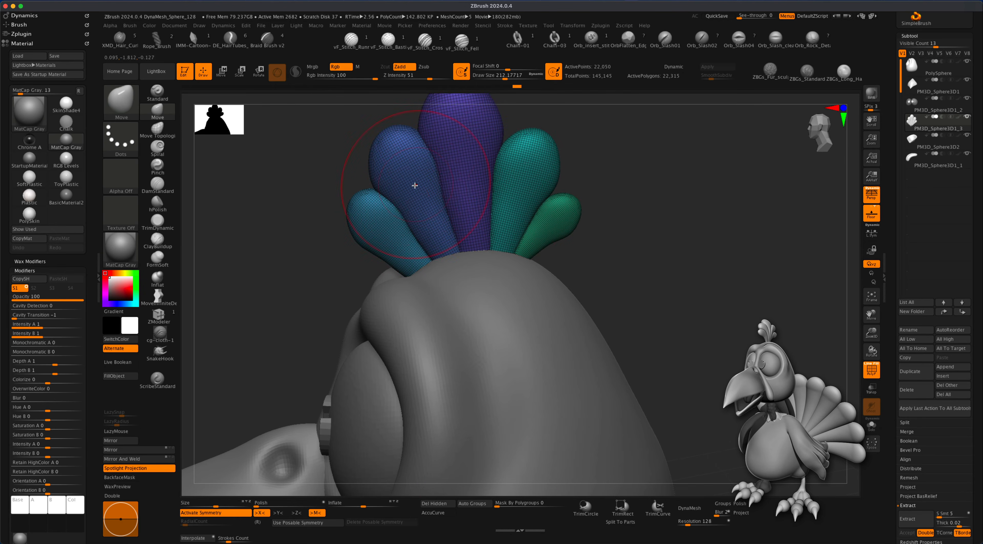
pyautogui.click(871, 369)
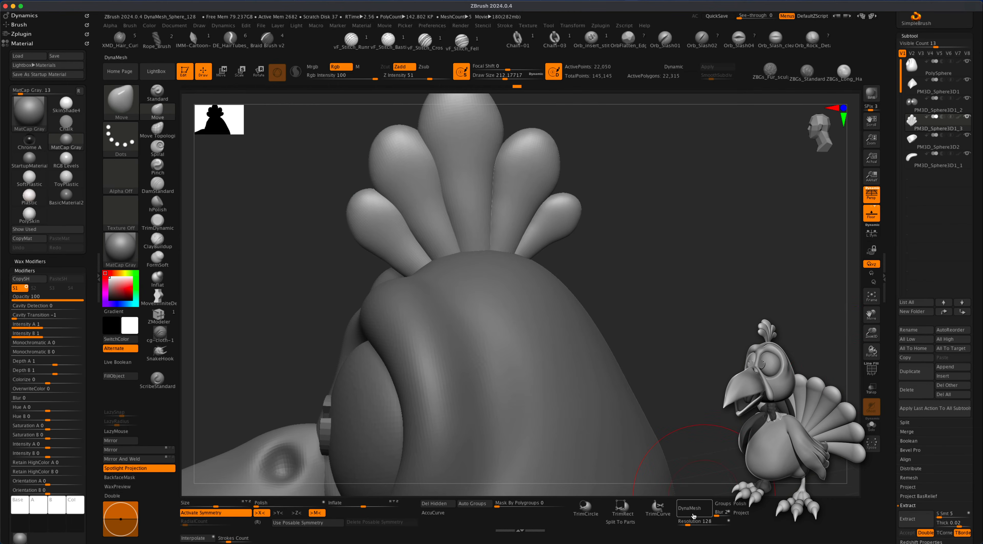
# Gather the bases of the crest feathers together at the top of the head with the Move brush at size about 331
pyautogui.keyDown('alt'); pyautogui.moveTo(702, 477); pyautogui.dragTo(698, 358); pyautogui.keyUp('alt')
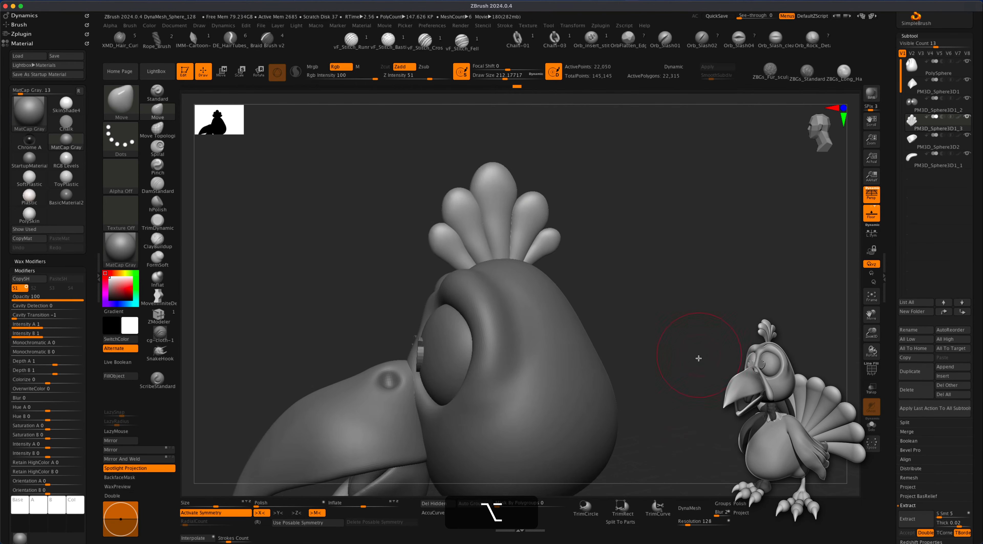
pyautogui.keyDown('shift'); pyautogui.moveTo(689, 414); pyautogui.dragTo(681, 412); pyautogui.keyUp('shift')
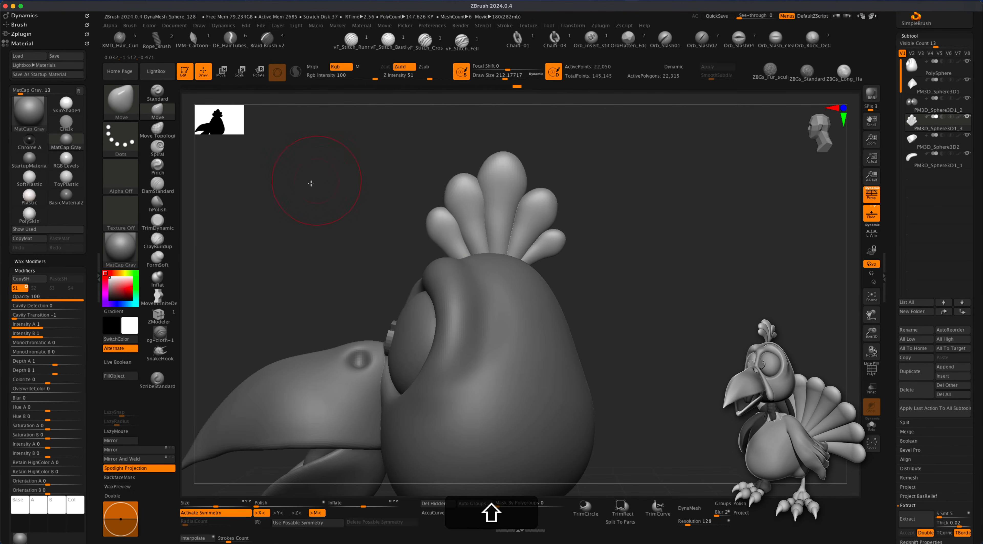
pyautogui.press('s')
pyautogui.moveTo(302, 185); pyautogui.dragTo(317, 185)
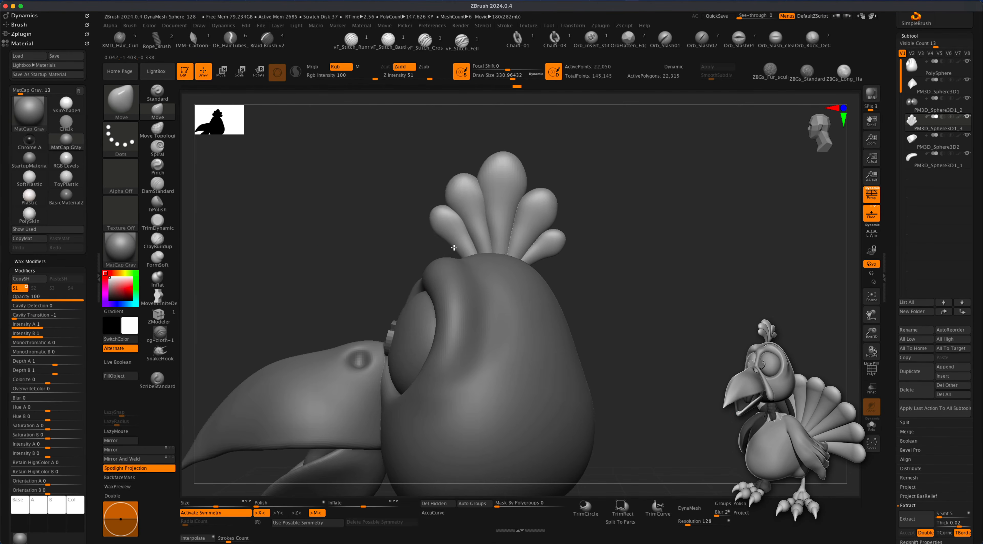
pyautogui.moveTo(459, 254); pyautogui.dragTo(505, 255)
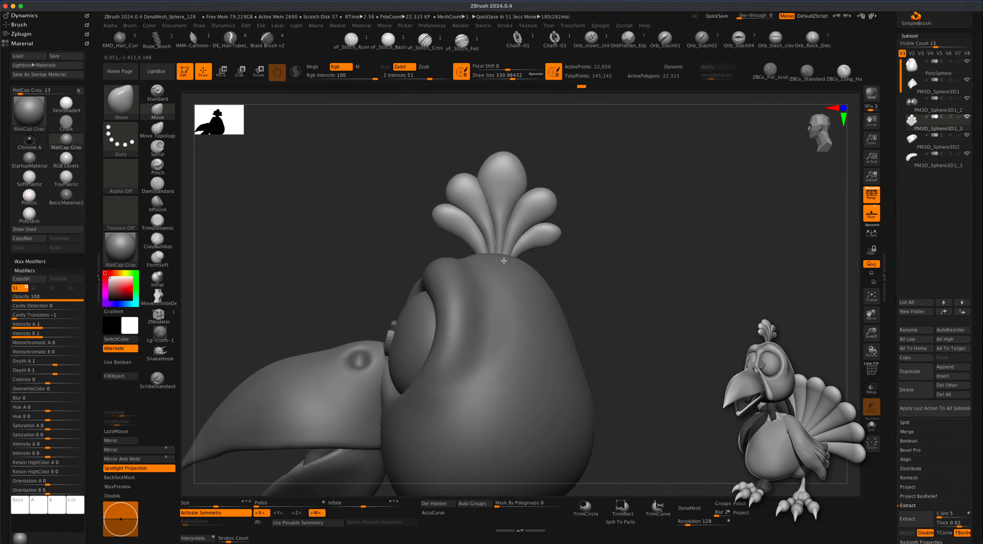
pyautogui.moveTo(500, 260); pyautogui.dragTo(501, 258)
# Turn perspective off and face the head from the front with the crest in view
pyautogui.moveTo(588, 261); pyautogui.dragTo(663, 273)
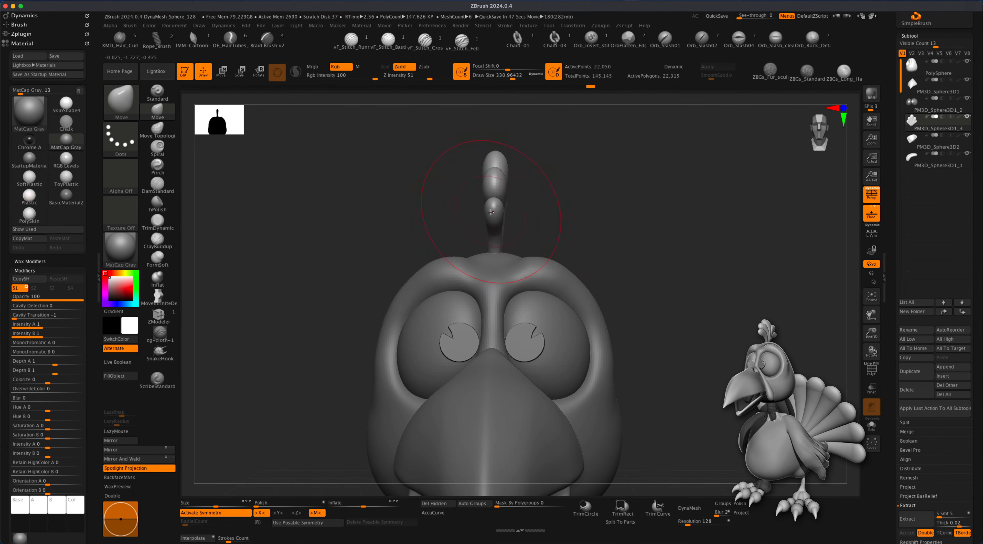
pyautogui.keyDown('alt'); pyautogui.moveTo(588, 222); pyautogui.dragTo(641, 327); pyautogui.keyUp('alt')
pyautogui.keyDown('alt'); pyautogui.moveTo(642, 259); pyautogui.dragTo(662, 336); pyautogui.keyUp('alt')
pyautogui.click(874, 197)
pyautogui.keyDown('alt'); pyautogui.moveTo(709, 292); pyautogui.dragTo(585, 249); pyautogui.keyUp('alt')
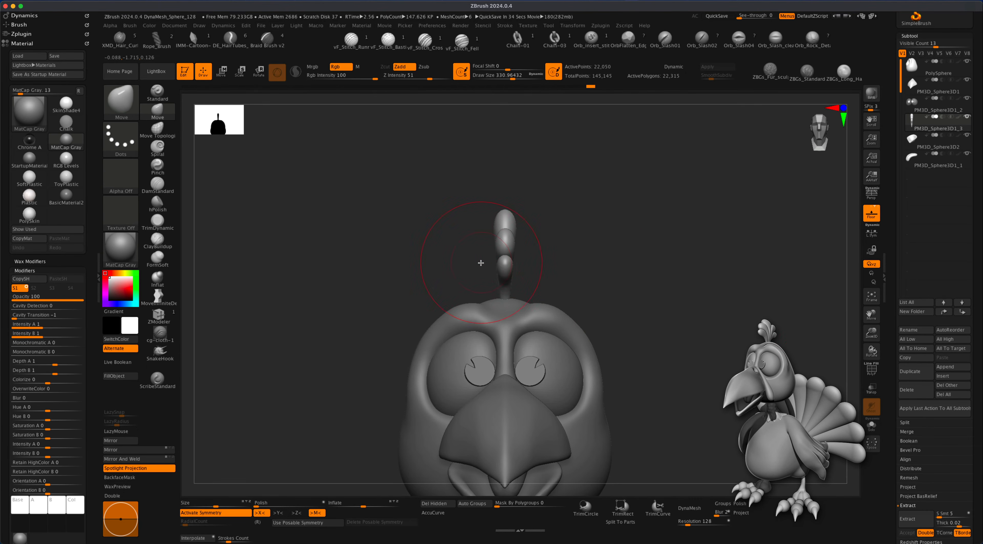
# Try reshaping the crest with the Move brush at size about 408, undo it, and turn symmetry off
pyautogui.moveTo(548, 265); pyautogui.dragTo(553, 282)
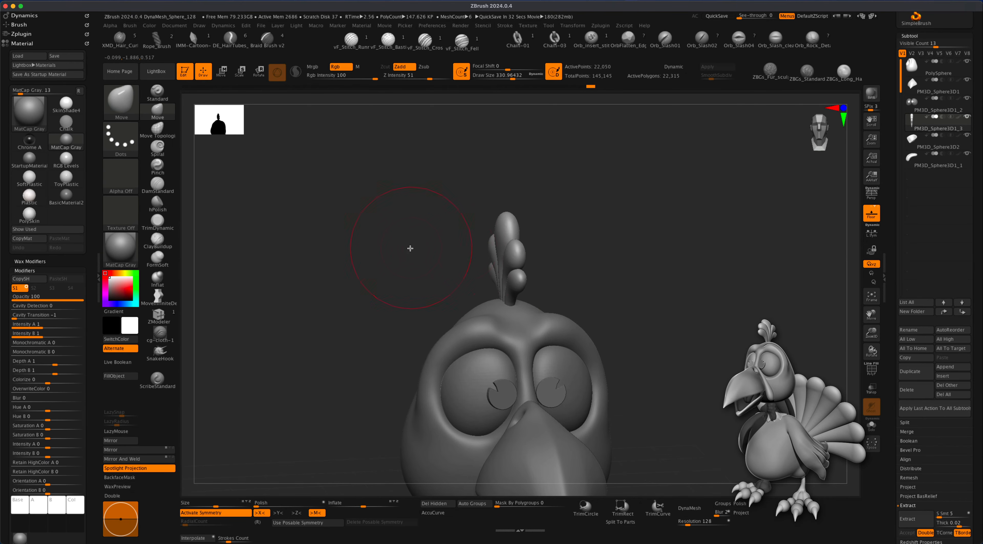
pyautogui.press('s')
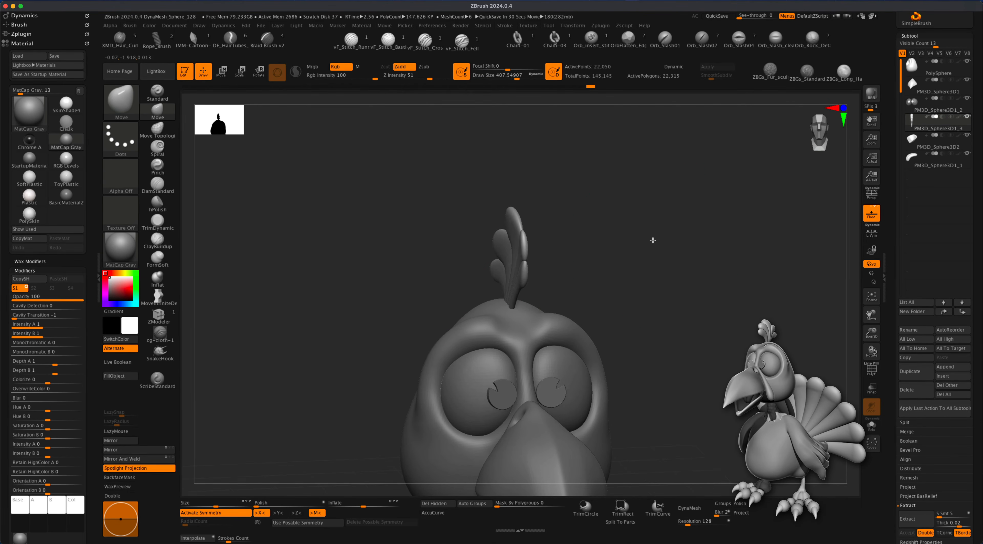
pyautogui.press('super+z')
pyautogui.press('super+shift+z')
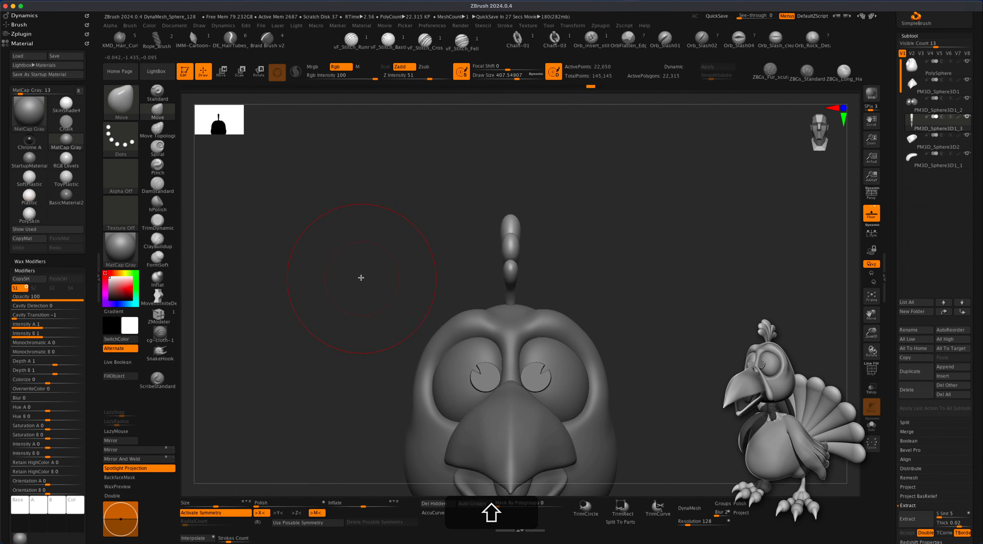
pyautogui.press('super+shift+z')
pyautogui.press('x')
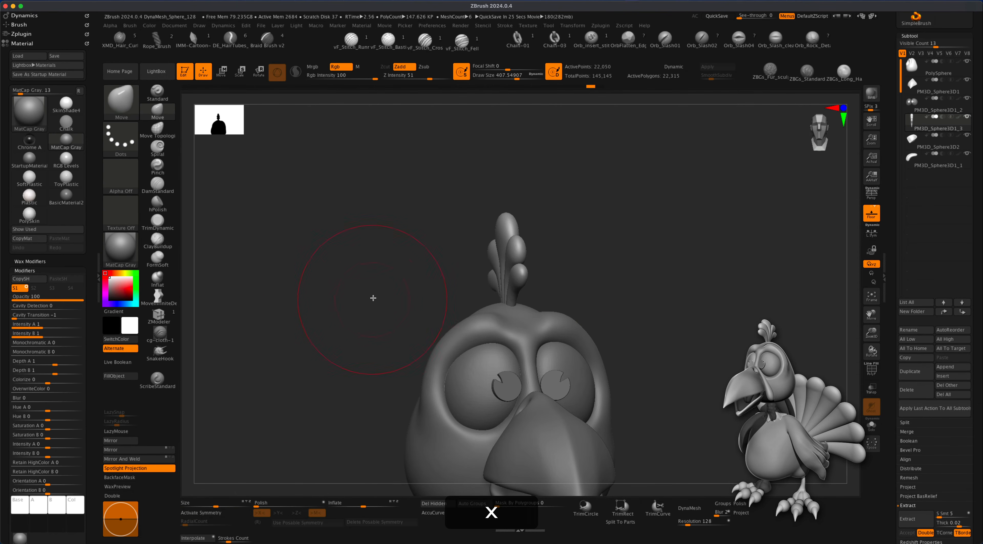
# Try to curve the crest sideways with the Move brush at size about 358 without symmetry, and undo the strokes
pyautogui.moveTo(373, 298); pyautogui.dragTo(364, 302)
pyautogui.press('s')
pyautogui.moveTo(438, 253); pyautogui.dragTo(435, 253)
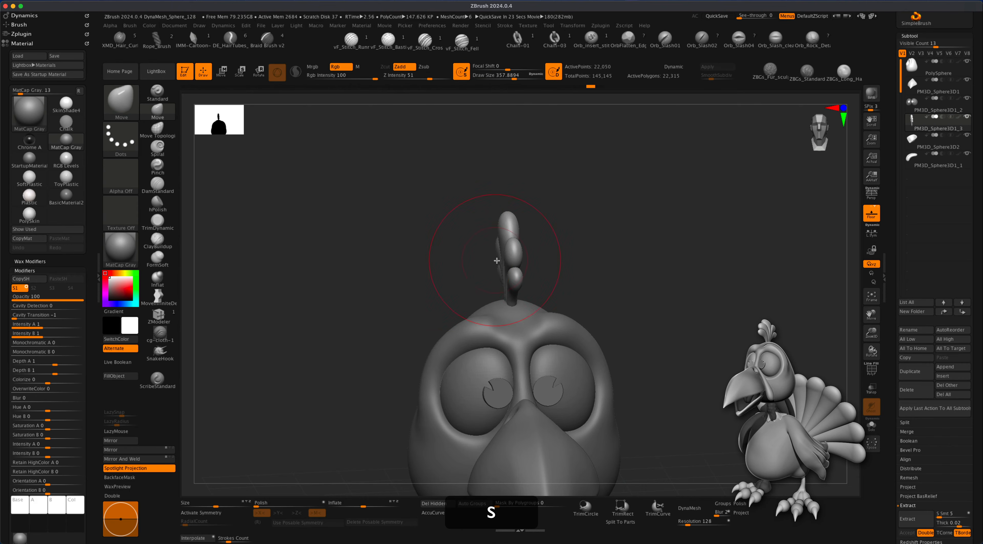
pyautogui.moveTo(506, 258); pyautogui.dragTo(527, 259)
pyautogui.moveTo(581, 274)
pyautogui.mouseDown()
pyautogui.moveTo(535, 278)
pyautogui.moveTo(576, 276)
pyautogui.moveTo(529, 267)
pyautogui.mouseUp()
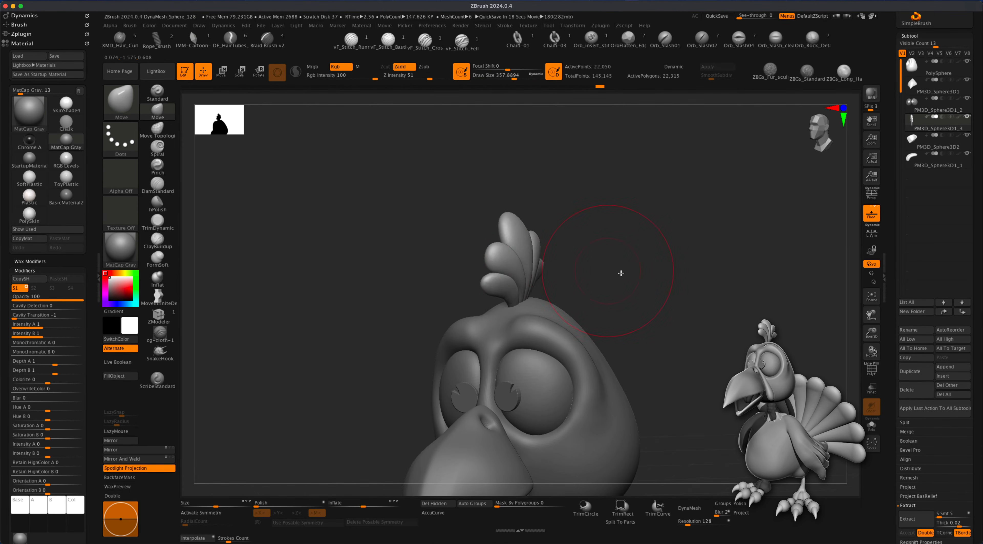
pyautogui.moveTo(621, 274)
pyautogui.mouseDown()
pyautogui.moveTo(644, 270)
pyautogui.moveTo(649, 299)
pyautogui.moveTo(626, 275)
pyautogui.moveTo(660, 294)
pyautogui.moveTo(636, 292)
pyautogui.moveTo(631, 271)
pyautogui.moveTo(654, 322)
pyautogui.mouseUp()
pyautogui.press('super+z')
pyautogui.press('super+z')
# Try the Bend Curve deformer on the crest with the current gizmo orientation, and delete the deformer
pyautogui.press('w')
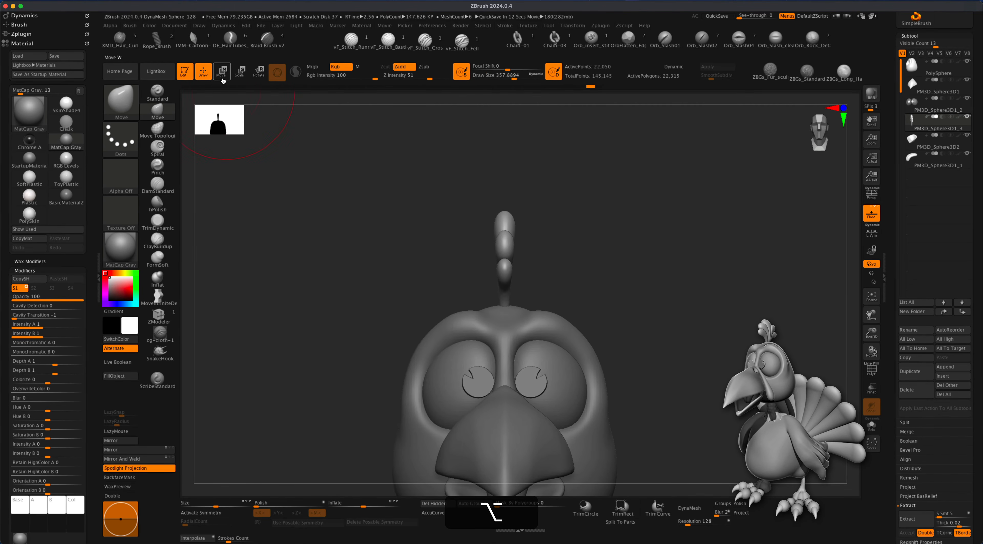
pyautogui.click(463, 245)
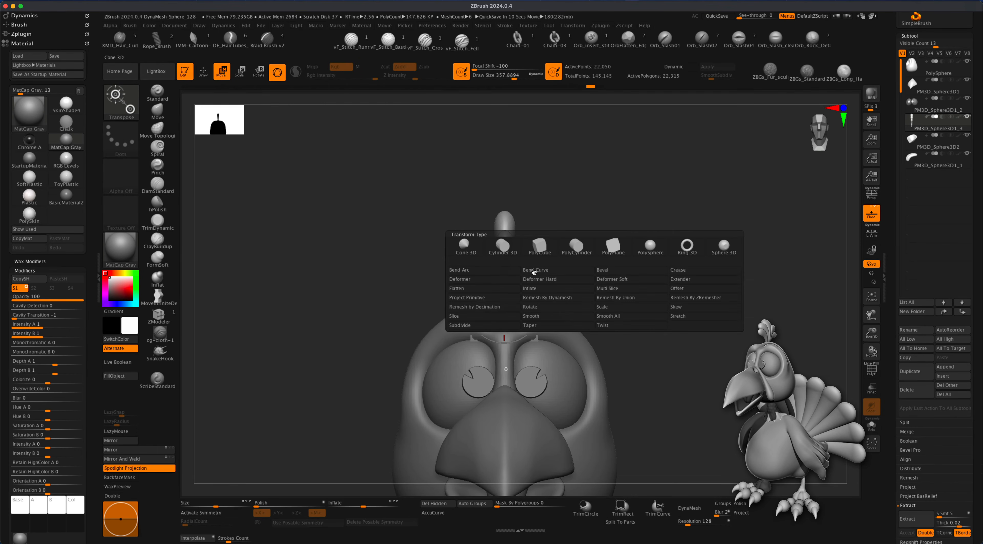
pyautogui.click(558, 272)
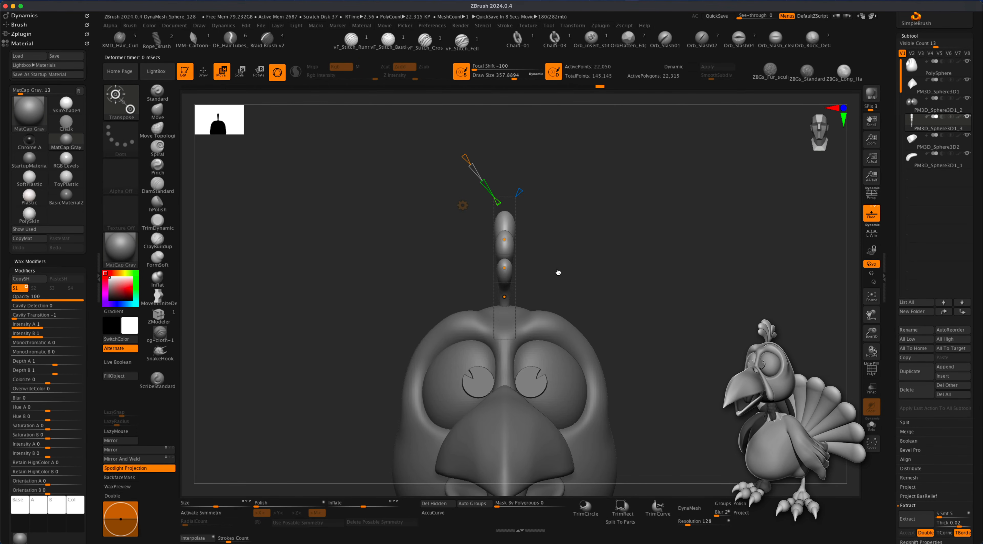
pyautogui.moveTo(550, 210); pyautogui.dragTo(633, 245)
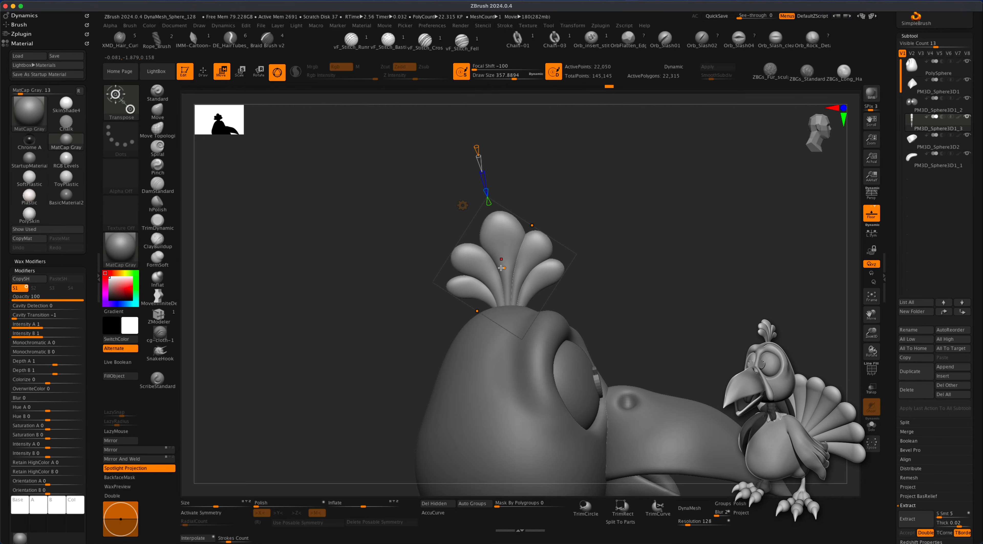
pyautogui.click(463, 205)
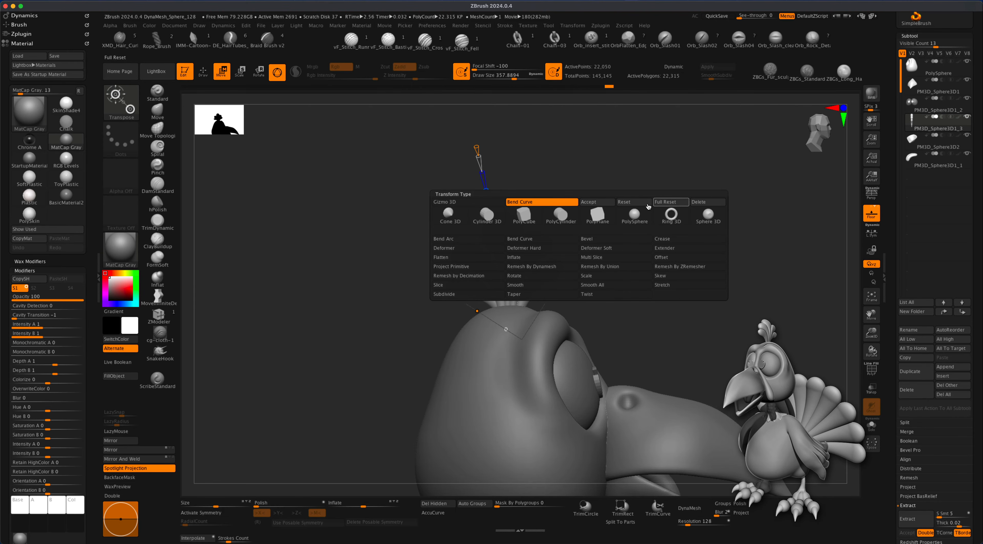
pyautogui.click(698, 202)
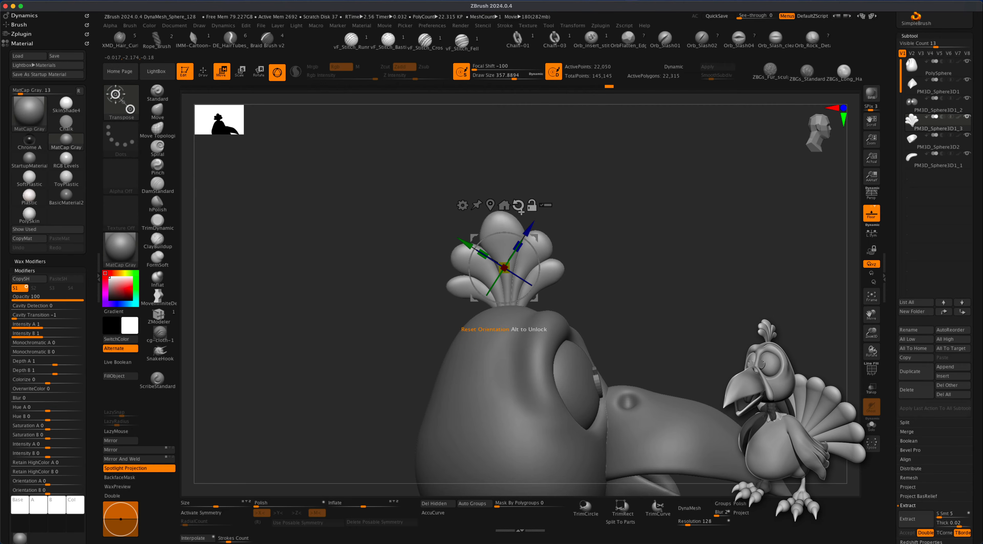
# Reset the gizmo orientation on the crest and apply the Bend Curve deformer
pyautogui.click(518, 205)
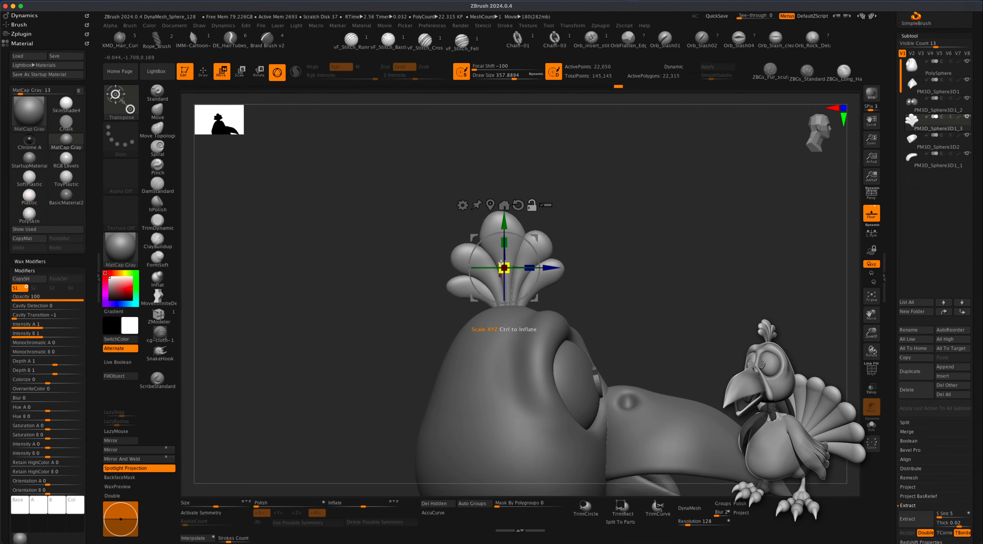
pyautogui.keyDown('shift'); pyautogui.moveTo(636, 305); pyautogui.dragTo(657, 287); pyautogui.keyUp('shift')
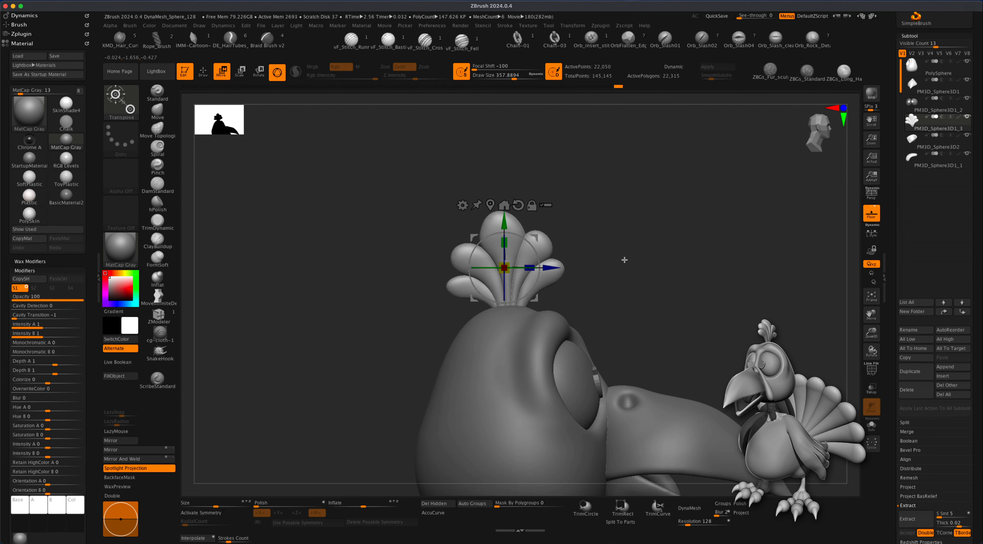
pyautogui.keyDown('alt'); pyautogui.moveTo(623, 259); pyautogui.dragTo(597, 263); pyautogui.keyUp('alt')
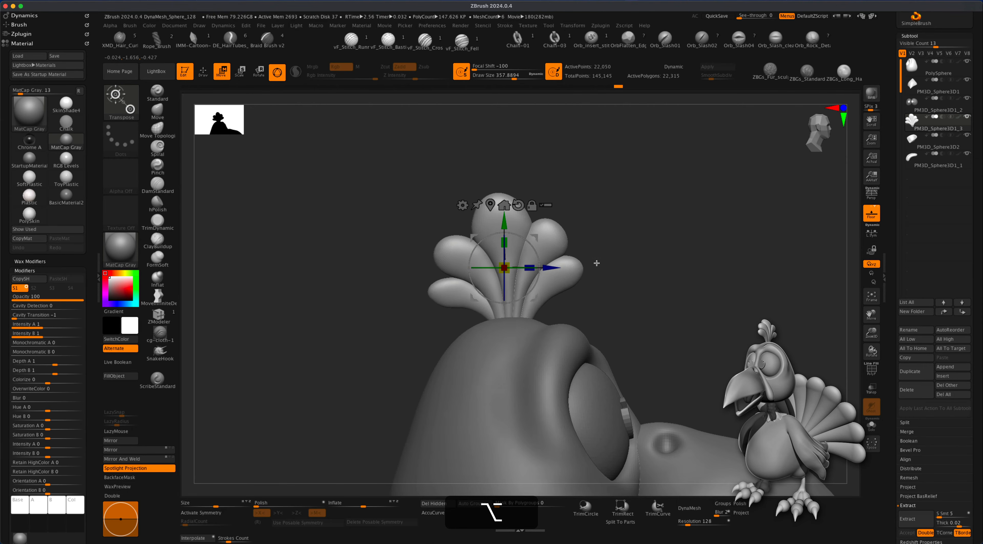
pyautogui.click(462, 206)
pyautogui.click(549, 233)
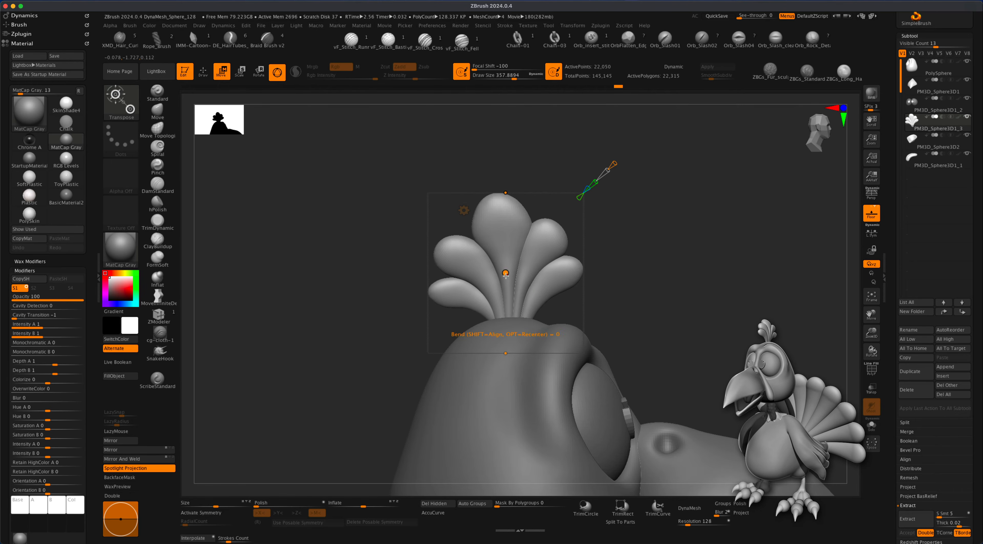
# Bend the crest sideways from the front view by moving the tip, middle and base points of the bend curve
pyautogui.keyDown('shift'); pyautogui.moveTo(638, 254); pyautogui.dragTo(612, 257); pyautogui.keyUp('shift')
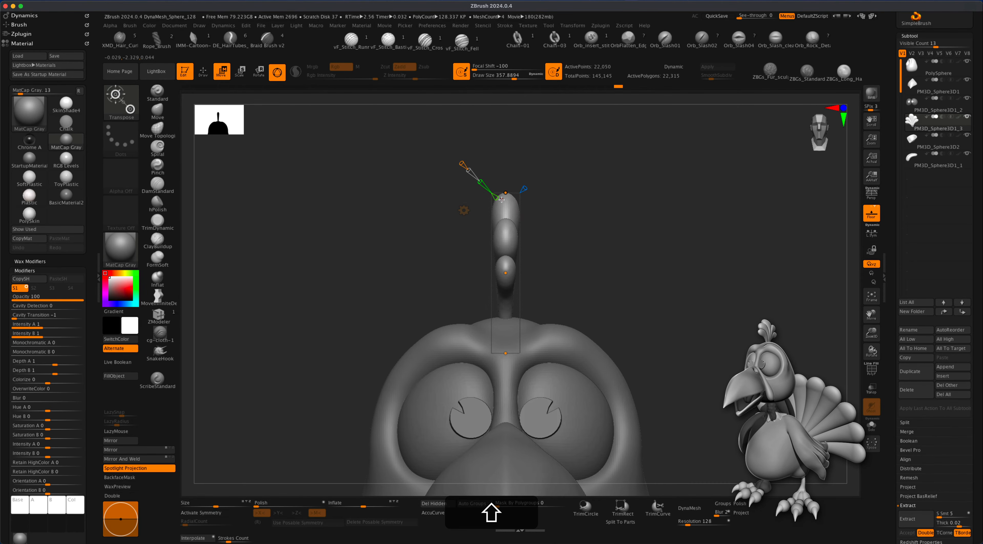
pyautogui.moveTo(503, 194); pyautogui.dragTo(464, 211)
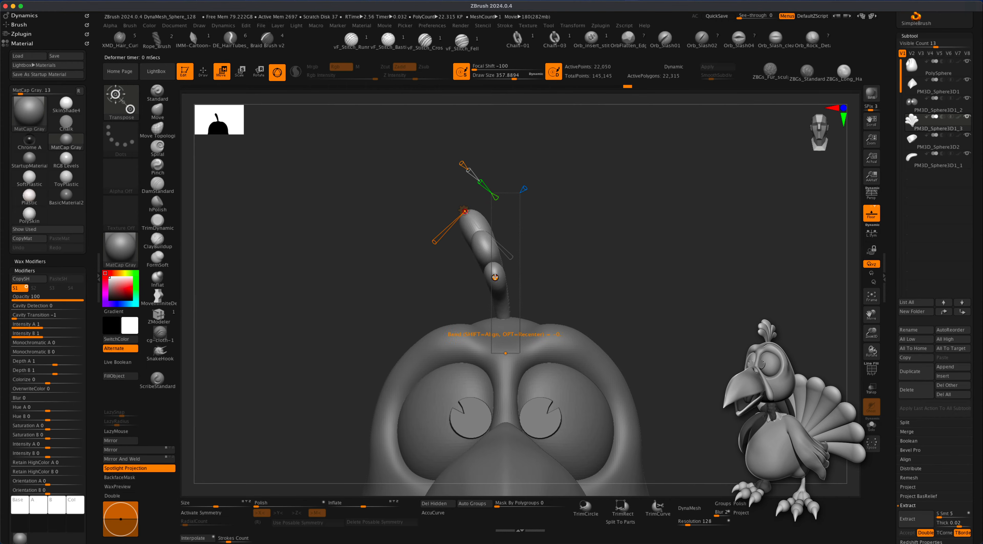
pyautogui.moveTo(495, 278); pyautogui.dragTo(514, 261)
pyautogui.click(506, 353)
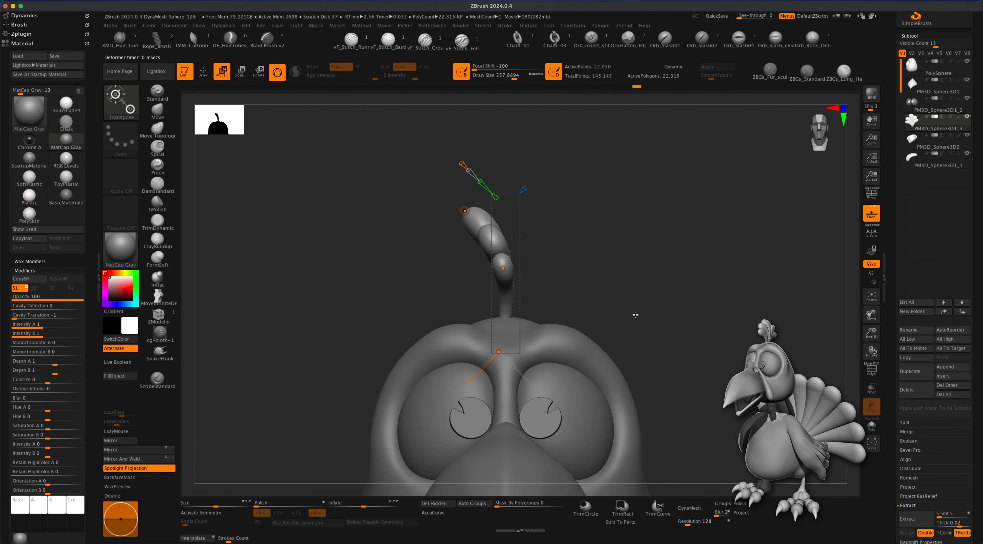
pyautogui.keyDown('alt'); pyautogui.moveTo(625, 316); pyautogui.dragTo(649, 320); pyautogui.keyUp('alt')
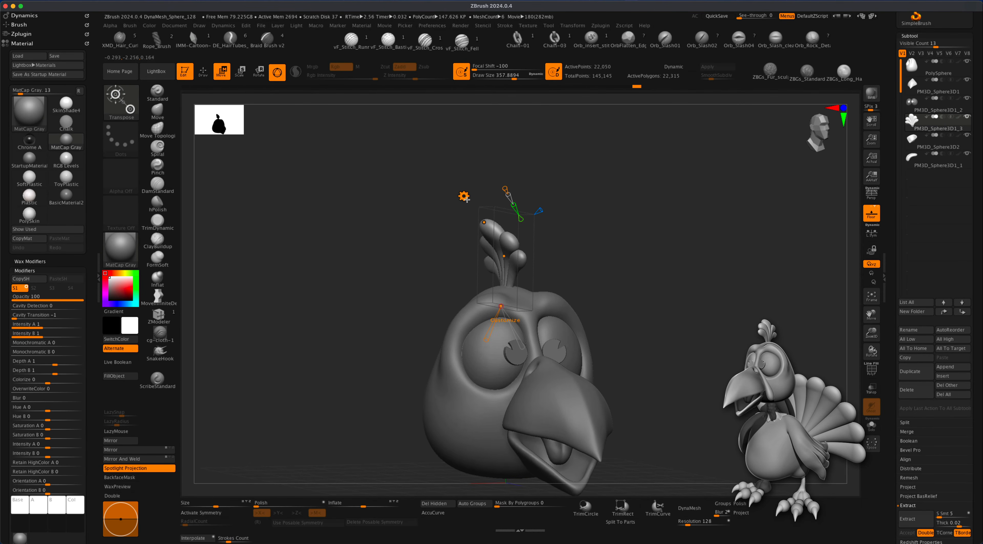
# Accept the Bend Curve deformation on the crest and return to Draw mode
pyautogui.click(464, 197)
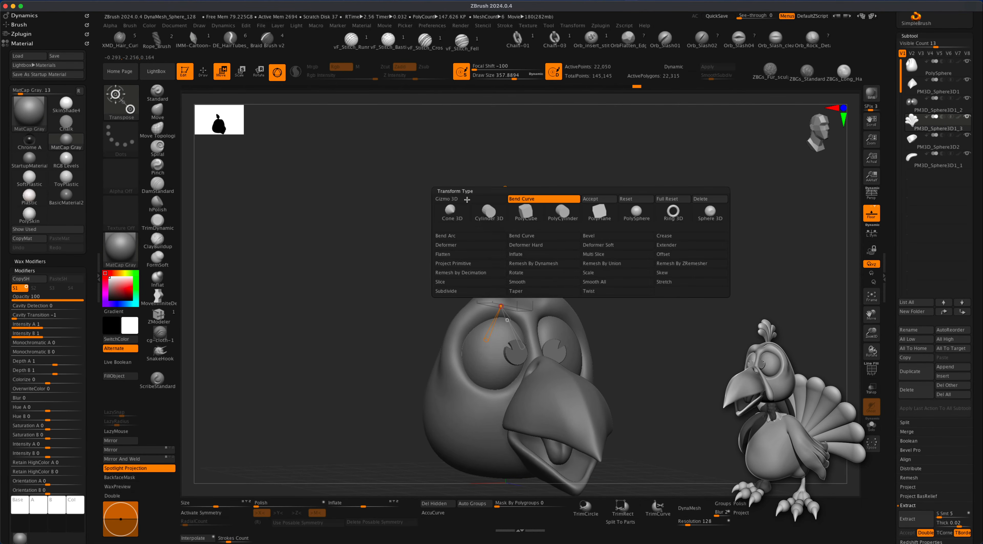
pyautogui.click(591, 201)
pyautogui.press('q')
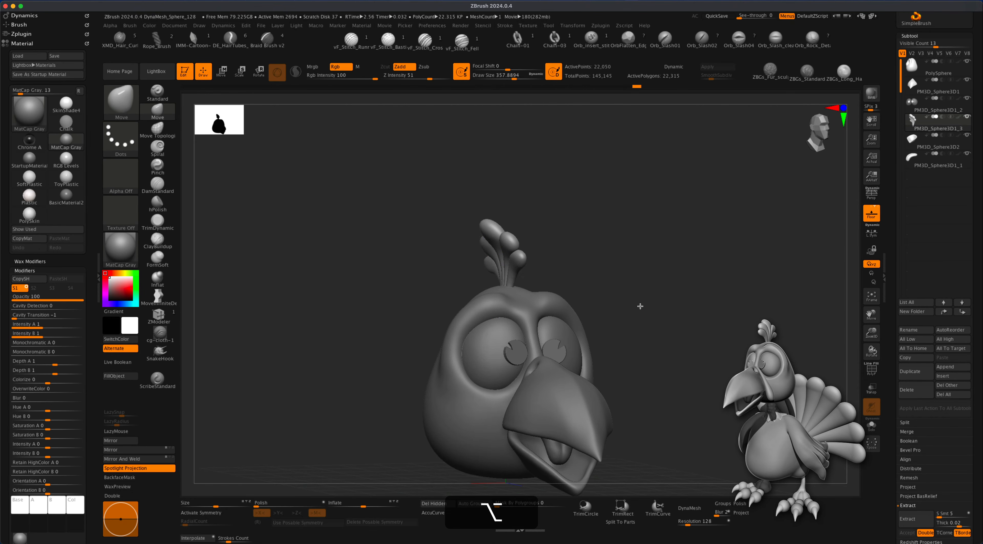
# Turn perspective back on and name the first subtool Turkey
pyautogui.moveTo(640, 306); pyautogui.dragTo(752, 270)
pyautogui.press('p')
pyautogui.scroll(5, 974, 206)
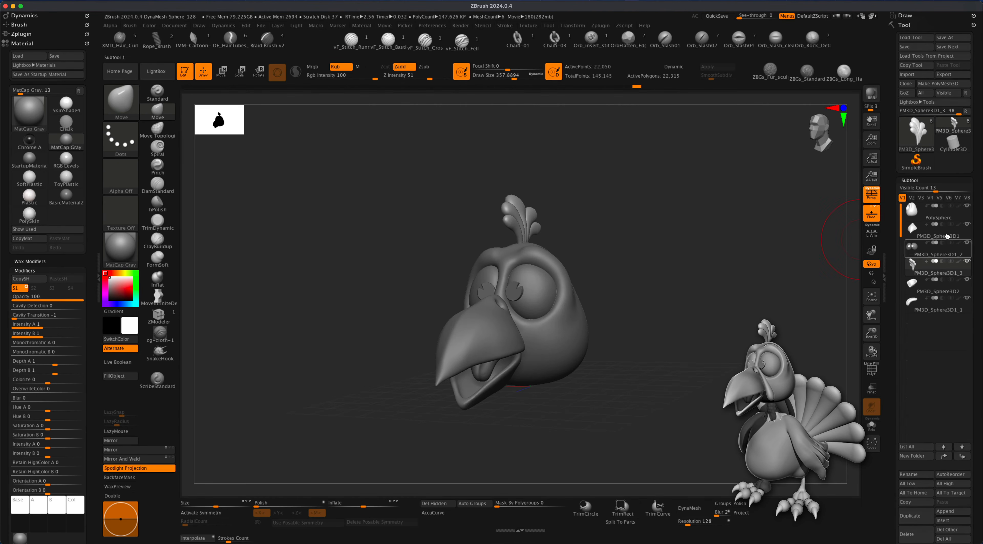
pyautogui.moveTo(648, 302)
pyautogui.mouseDown()
pyautogui.moveTo(675, 302)
pyautogui.moveTo(661, 321)
pyautogui.mouseUp()
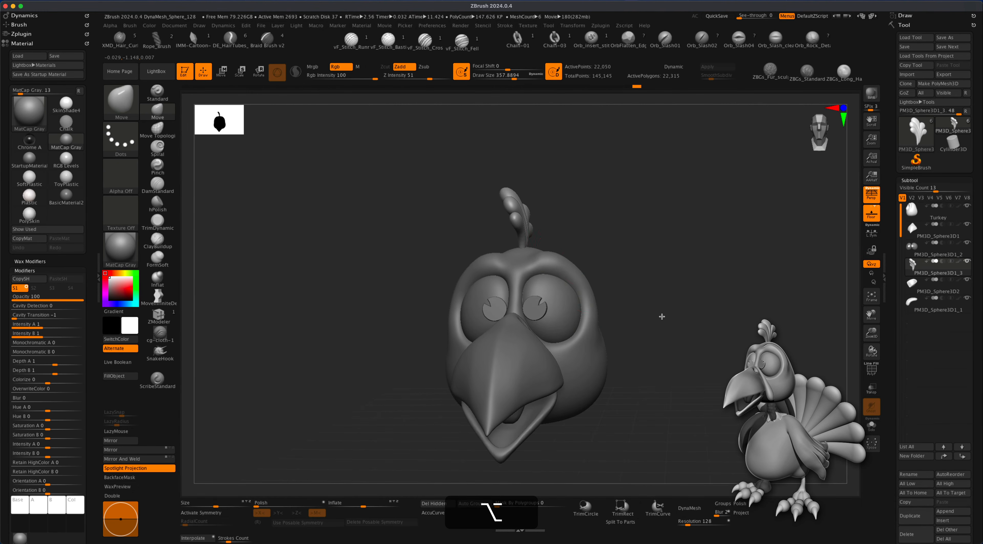
pyautogui.scroll(3, 573, 218)
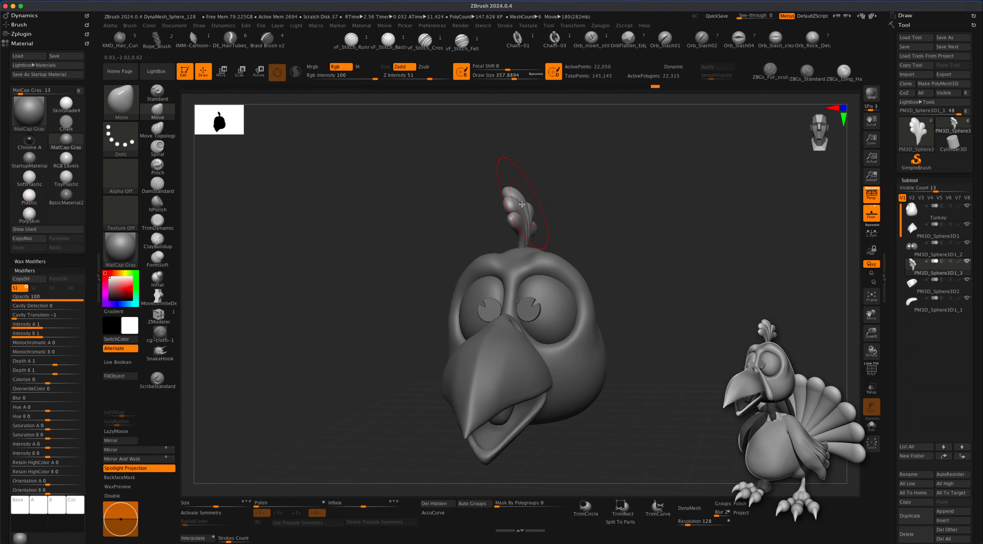
# Examine the bent feather crest from the front, back and side of the head
pyautogui.moveTo(521, 204); pyautogui.dragTo(579, 223, button='right')
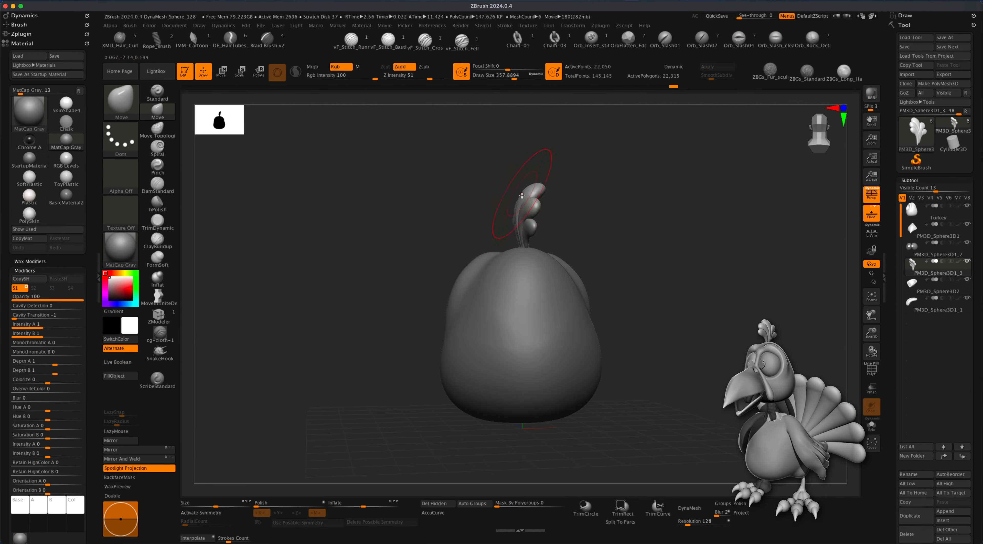
pyautogui.moveTo(521, 195); pyautogui.dragTo(669, 237, button='right')
pyautogui.hotkey('alt', 's')
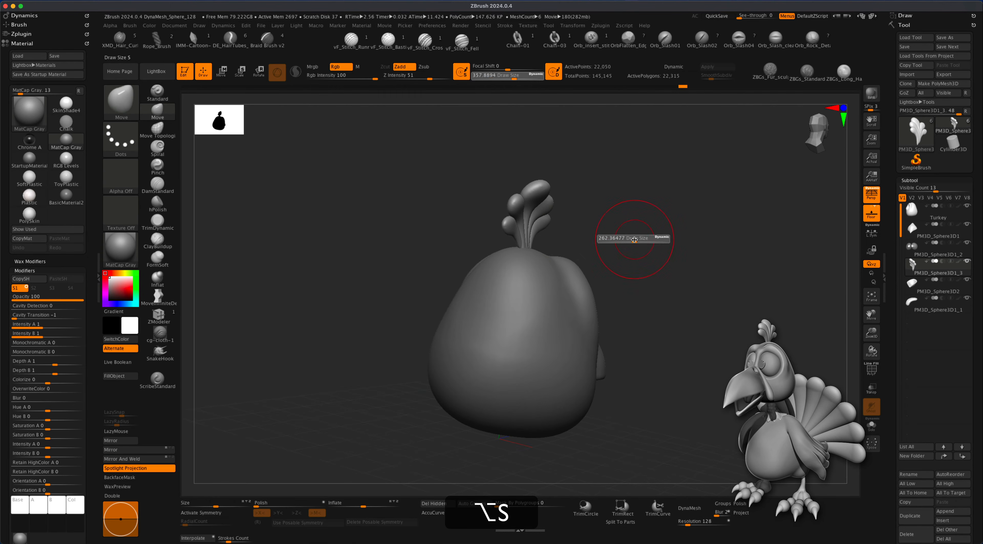
pyautogui.moveTo(511, 227); pyautogui.dragTo(584, 218, button='right')
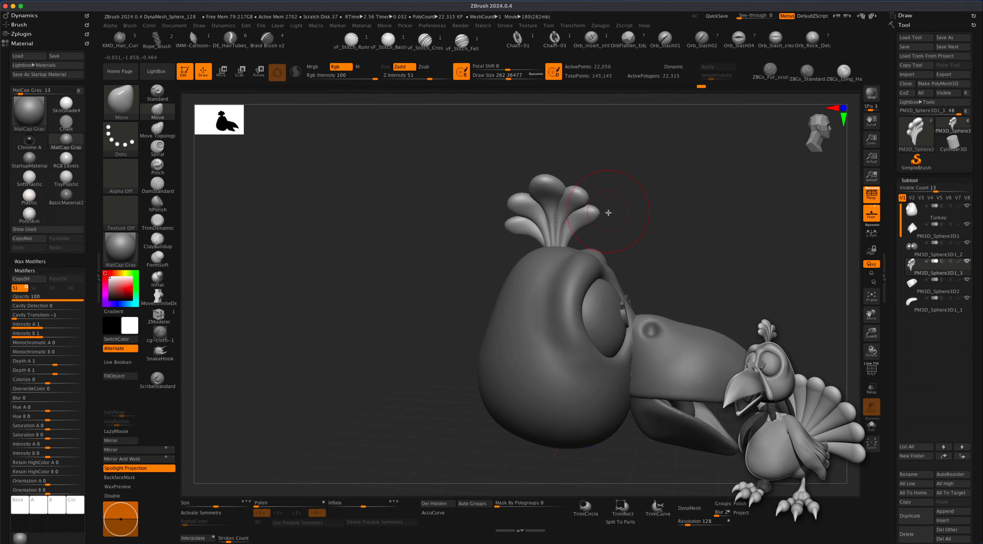
pyautogui.moveTo(673, 225)
pyautogui.mouseDown(button='right')
pyautogui.moveTo(634, 222)
pyautogui.moveTo(704, 236)
pyautogui.moveTo(672, 304)
pyautogui.moveTo(680, 347)
pyautogui.moveTo(649, 358)
pyautogui.moveTo(643, 373)
pyautogui.moveTo(643, 362)
pyautogui.moveTo(645, 389)
pyautogui.mouseUp(button='right')
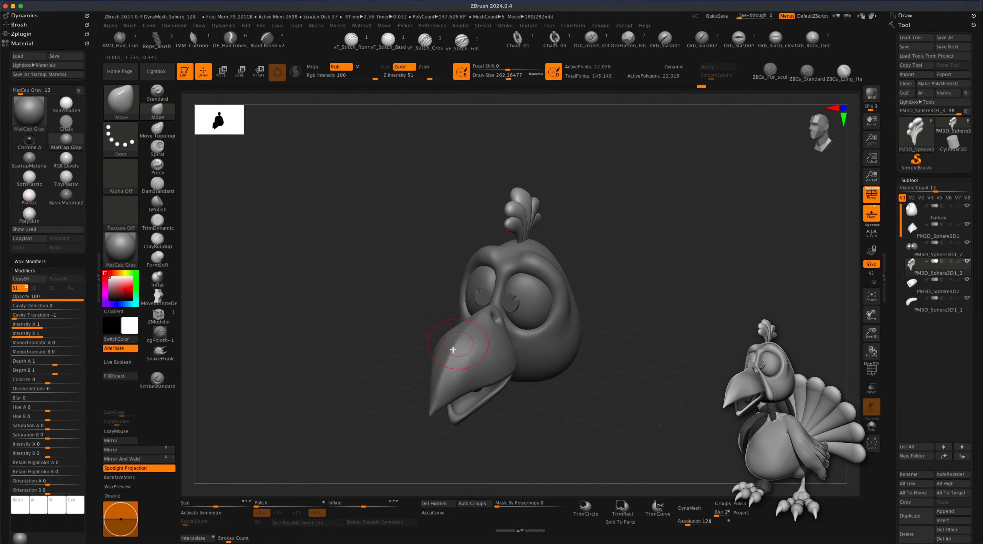
pyautogui.moveTo(673, 344)
pyautogui.keyDown('alt'); pyautogui.mouseDown()
pyautogui.moveTo(640, 369)
pyautogui.moveTo(660, 356)
pyautogui.moveTo(654, 349)
pyautogui.mouseUp(); pyautogui.keyUp('alt')
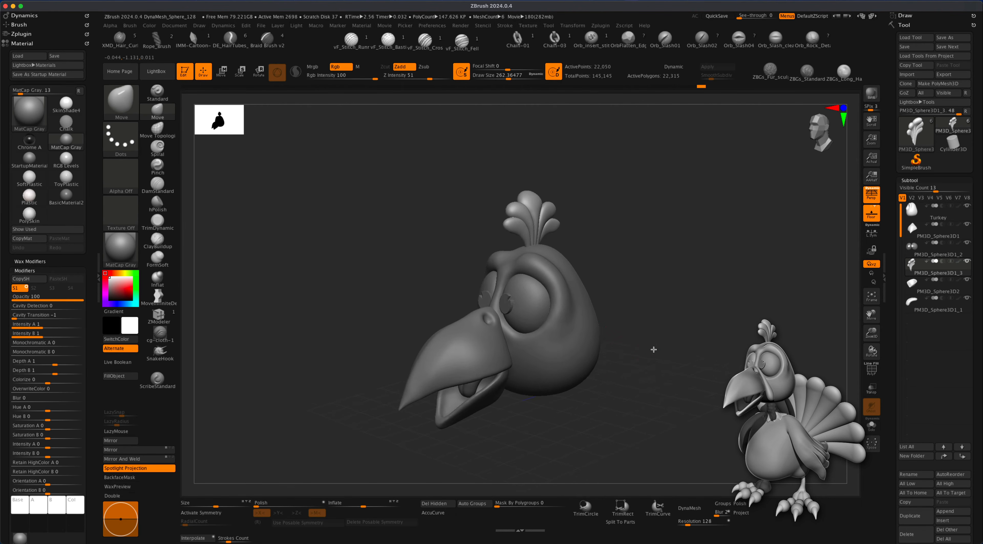
# Select the head subtool and switch to the Pinch brush with a smaller draw size
pyautogui.keyDown('alt'); pyautogui.click(588, 340); pyautogui.keyUp('alt')
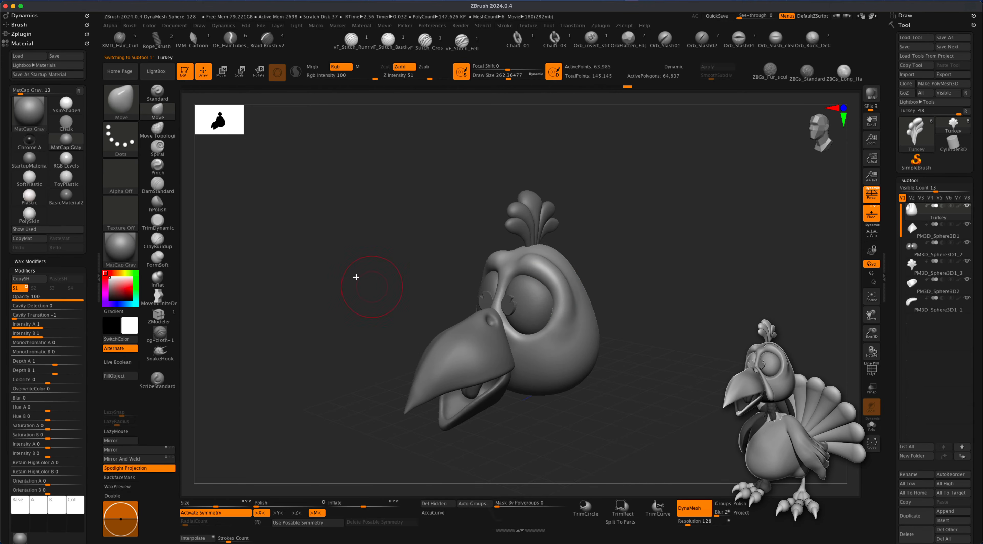
pyautogui.click(164, 171)
pyautogui.press('s')
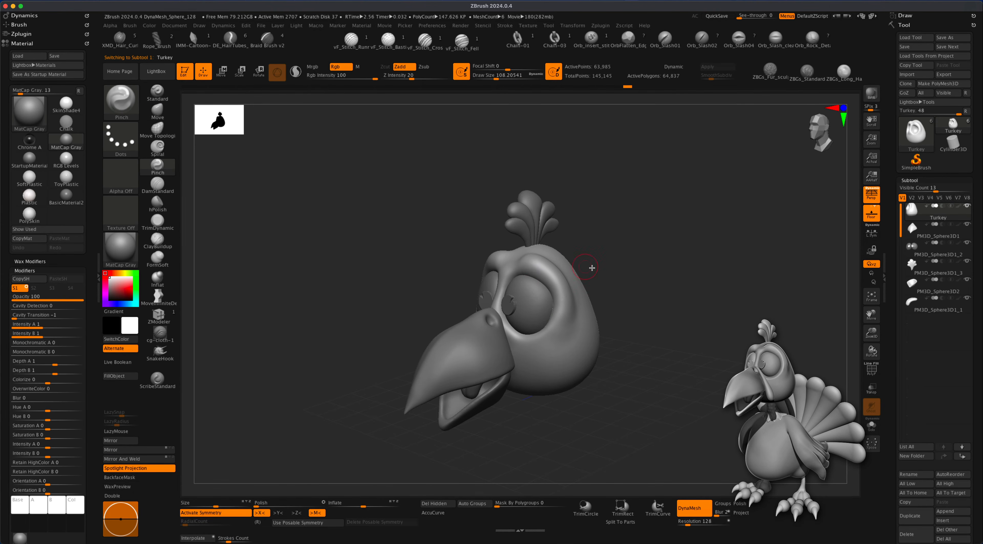
pyautogui.press('s')
pyautogui.moveTo(614, 270)
pyautogui.mouseDown()
pyautogui.moveTo(624, 270)
pyautogui.moveTo(584, 280)
pyautogui.moveTo(607, 252)
pyautogui.moveTo(614, 261)
pyautogui.mouseUp()
pyautogui.press('s')
# Try pinching the brow ridge above the eye with a draw size of about 68, and undo the strokes
pyautogui.moveTo(523, 249)
pyautogui.mouseDown()
pyautogui.moveTo(513, 248)
pyautogui.moveTo(532, 260)
pyautogui.mouseUp()
pyautogui.press('super+z')
pyautogui.press('s')
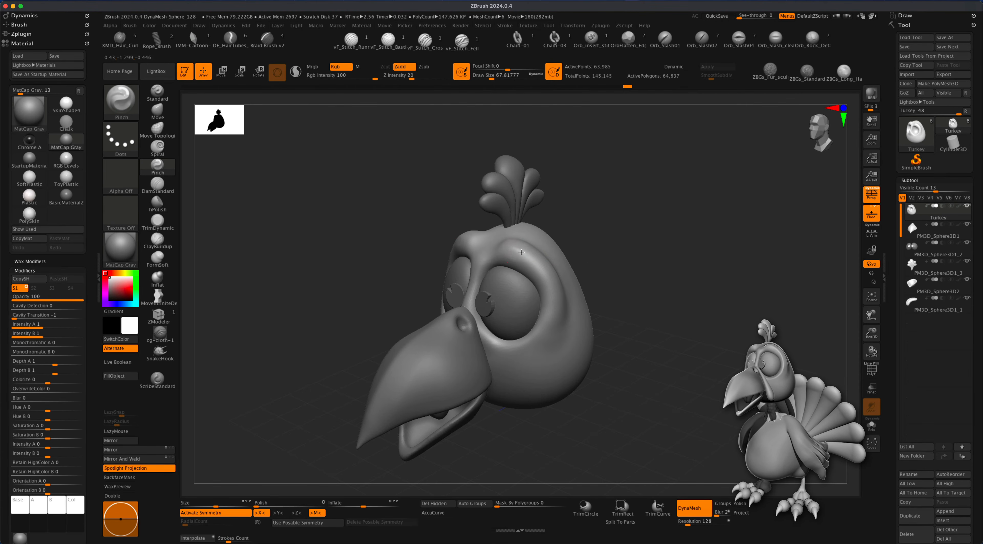
pyautogui.press('super+z')
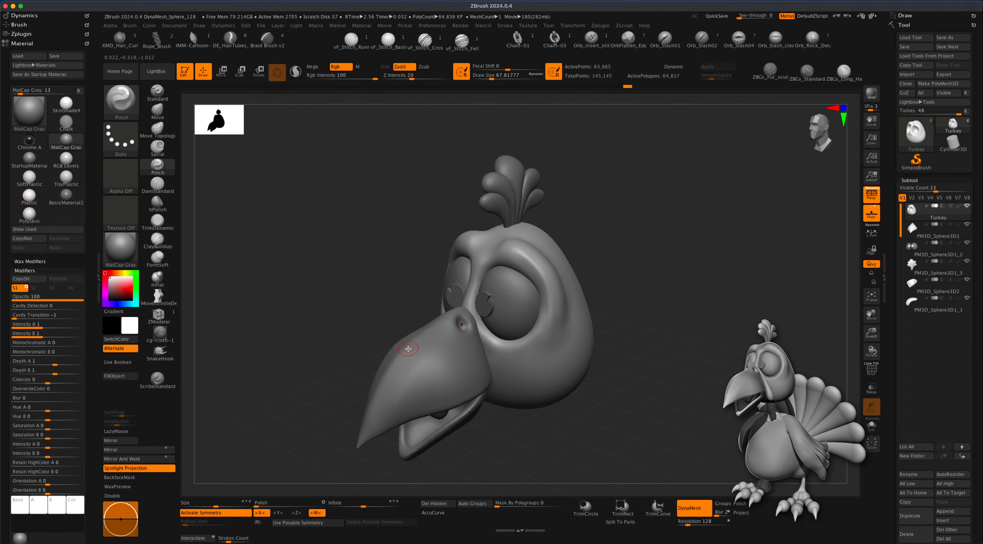
# Turn on LazyMouse and pinch the rims around the eye sockets with a draw size of about 94
pyautogui.moveTo(654, 272); pyautogui.dragTo(645, 276)
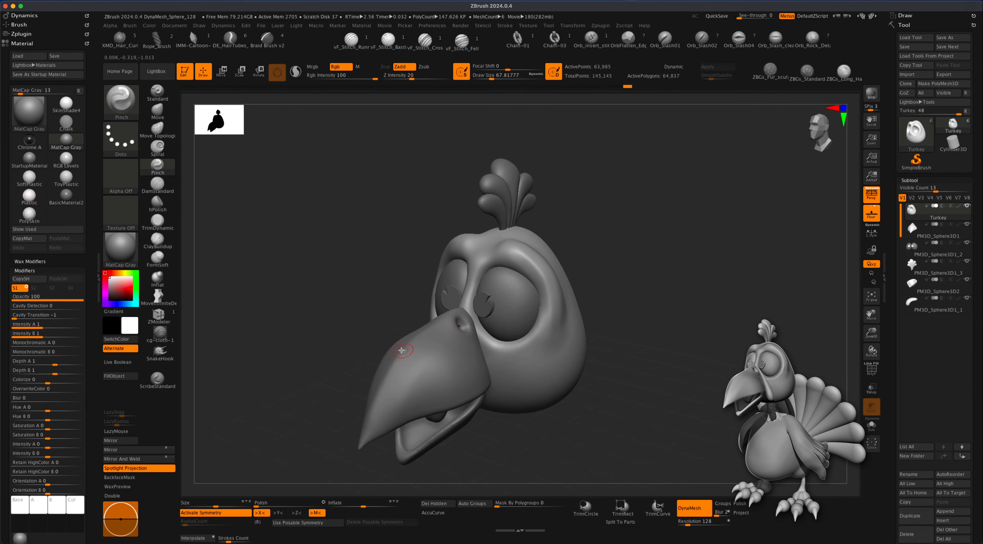
pyautogui.keyDown('alt'); pyautogui.moveTo(579, 415); pyautogui.dragTo(575, 411); pyautogui.keyUp('alt')
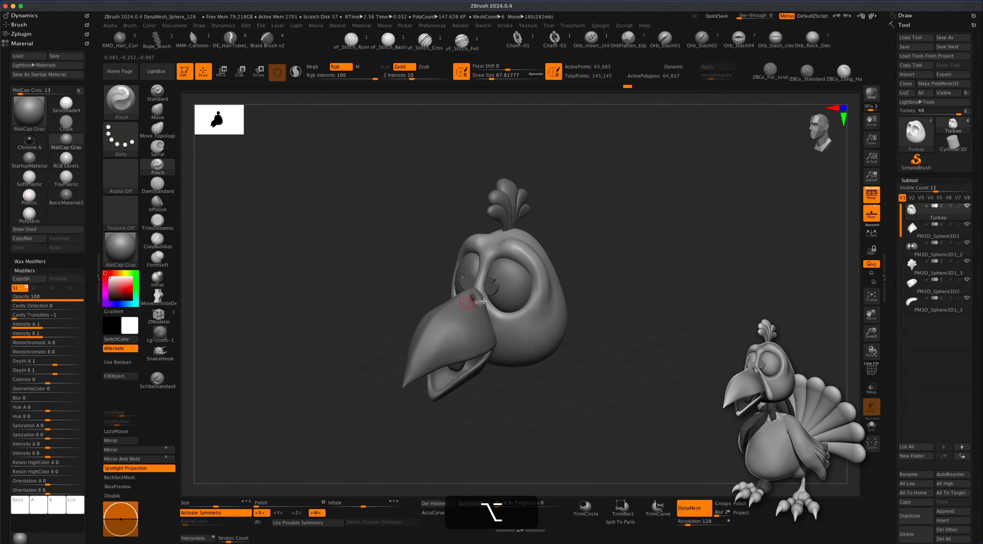
pyautogui.keyDown('alt'); pyautogui.moveTo(616, 284); pyautogui.dragTo(619, 316); pyautogui.keyUp('alt')
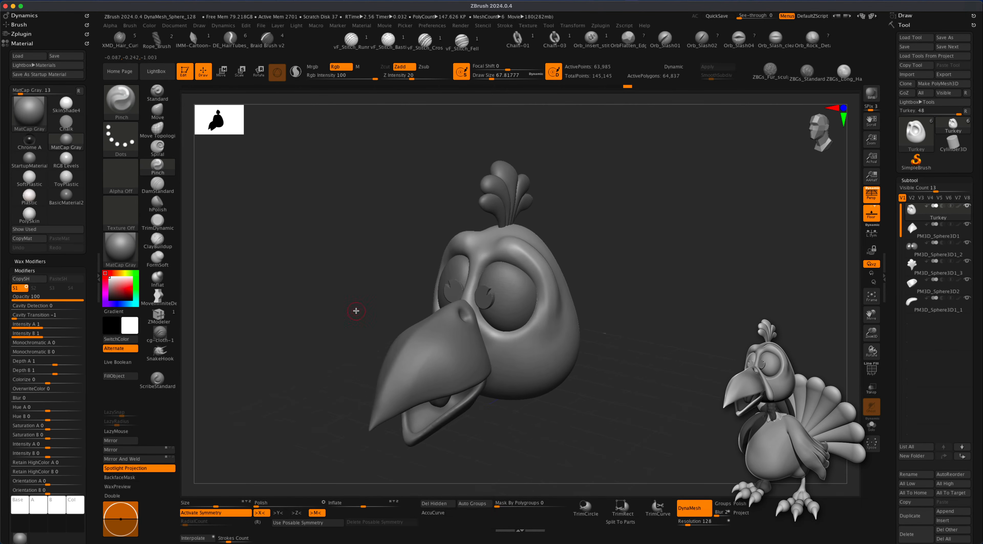
pyautogui.keyDown('alt'); pyautogui.moveTo(356, 311); pyautogui.dragTo(355, 318); pyautogui.keyUp('alt')
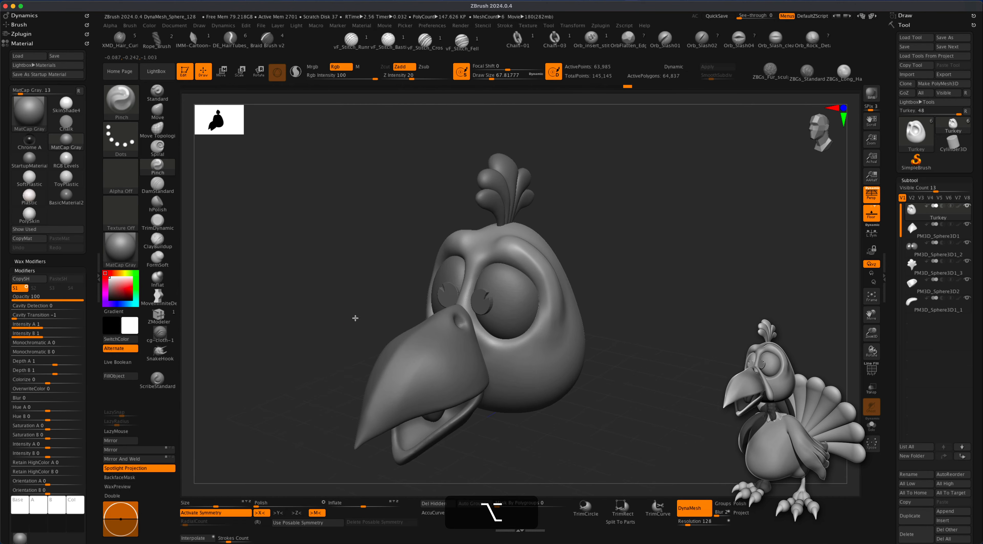
pyautogui.click(129, 431)
pyautogui.press('s')
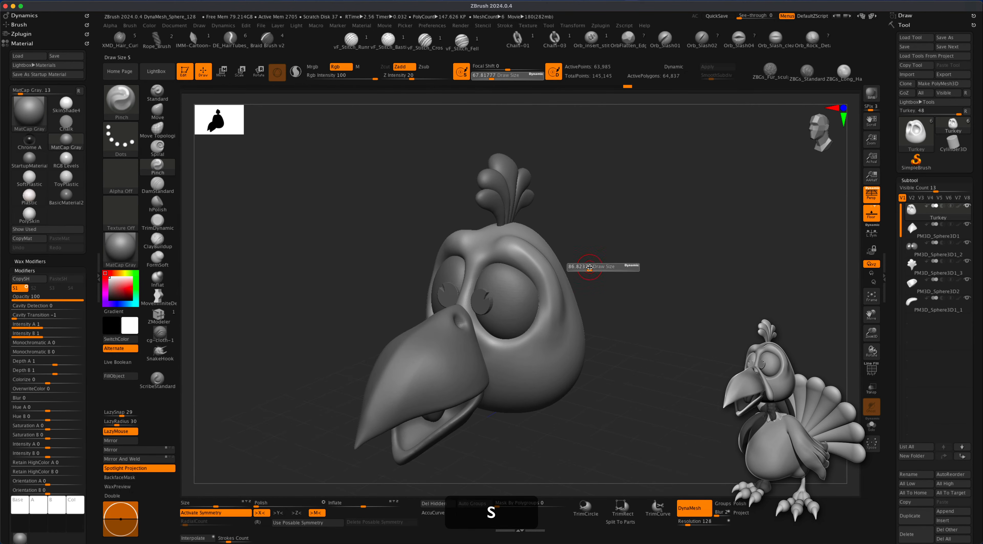
pyautogui.moveTo(586, 268); pyautogui.dragTo(590, 267)
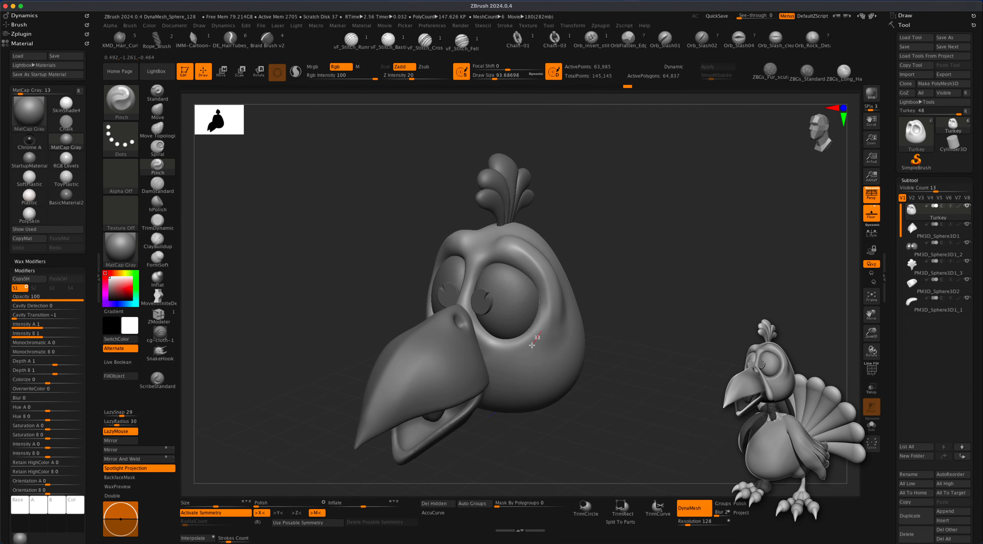
pyautogui.moveTo(486, 343); pyautogui.dragTo(484, 342)
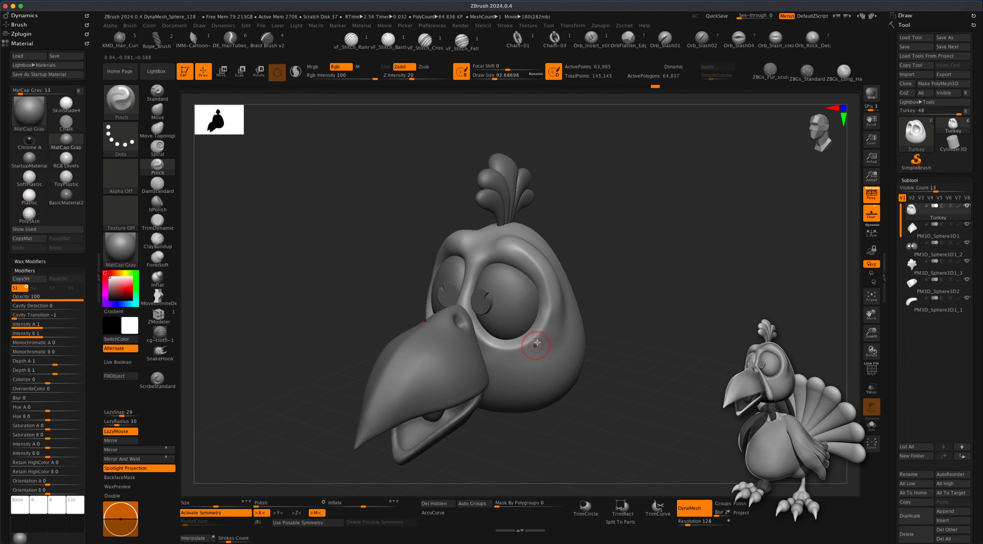
pyautogui.moveTo(632, 342)
pyautogui.mouseDown()
pyautogui.moveTo(643, 340)
pyautogui.moveTo(548, 313)
pyautogui.moveTo(637, 354)
pyautogui.moveTo(643, 347)
pyautogui.moveTo(665, 458)
pyautogui.mouseUp()
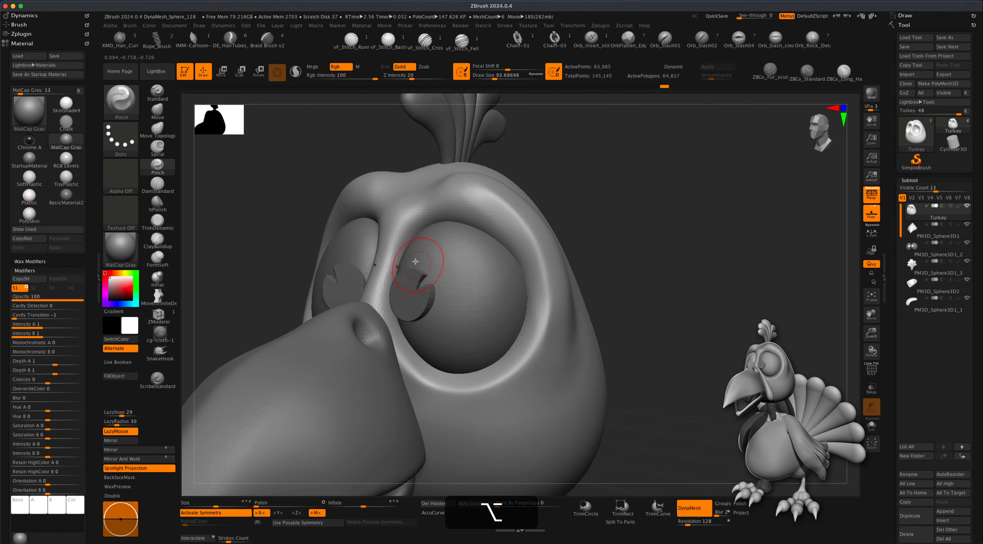
# Remesh the head with DynaMesh at resolution 256 and polish it slightly
pyautogui.keyDown('alt'); pyautogui.moveTo(632, 256); pyautogui.dragTo(679, 362); pyautogui.keyUp('alt')
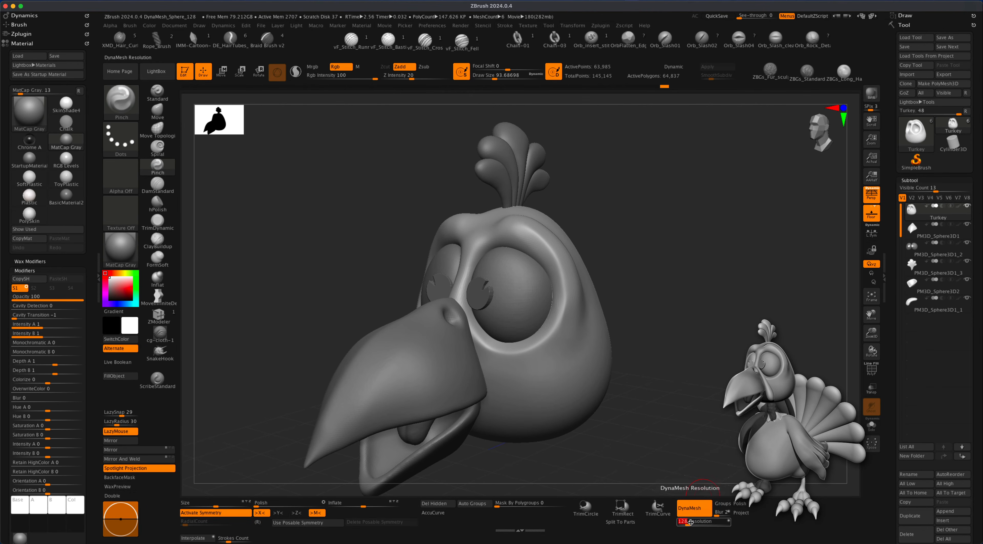
pyautogui.write('256')
pyautogui.press('Return')
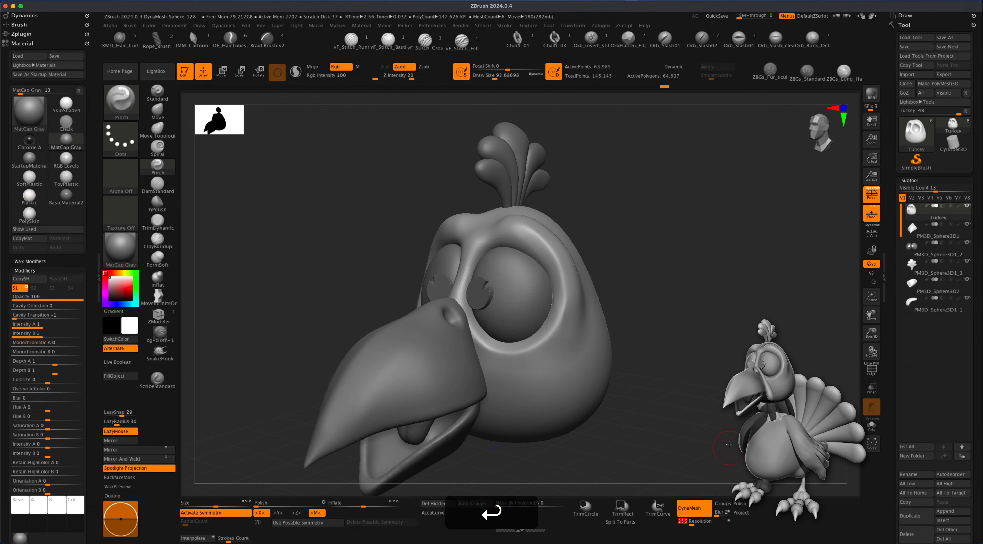
pyautogui.keyDown('super'); pyautogui.moveTo(648, 215); pyautogui.dragTo(751, 334); pyautogui.keyUp('super')
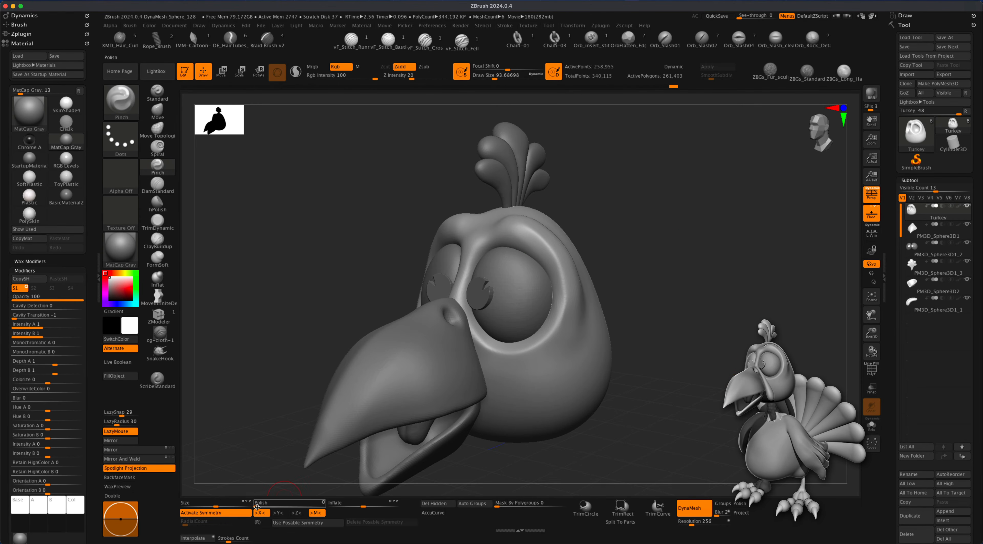
pyautogui.moveTo(258, 507); pyautogui.dragTo(263, 505)
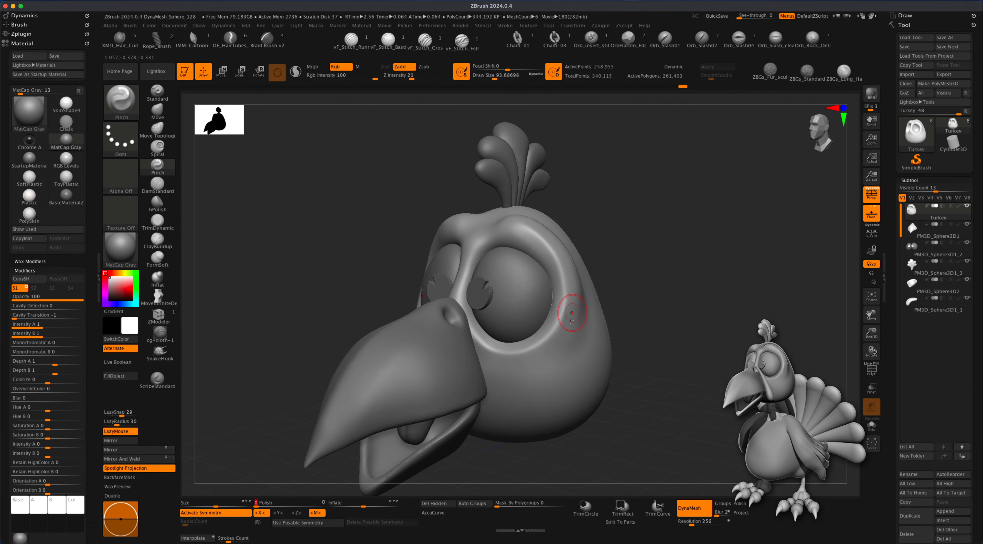
# Pinch the lower rim of the eye socket on the remeshed head to sharpen its edge
pyautogui.press('alt')
pyautogui.keyDown('alt'); pyautogui.moveTo(675, 331); pyautogui.dragTo(696, 240); pyautogui.keyUp('alt')
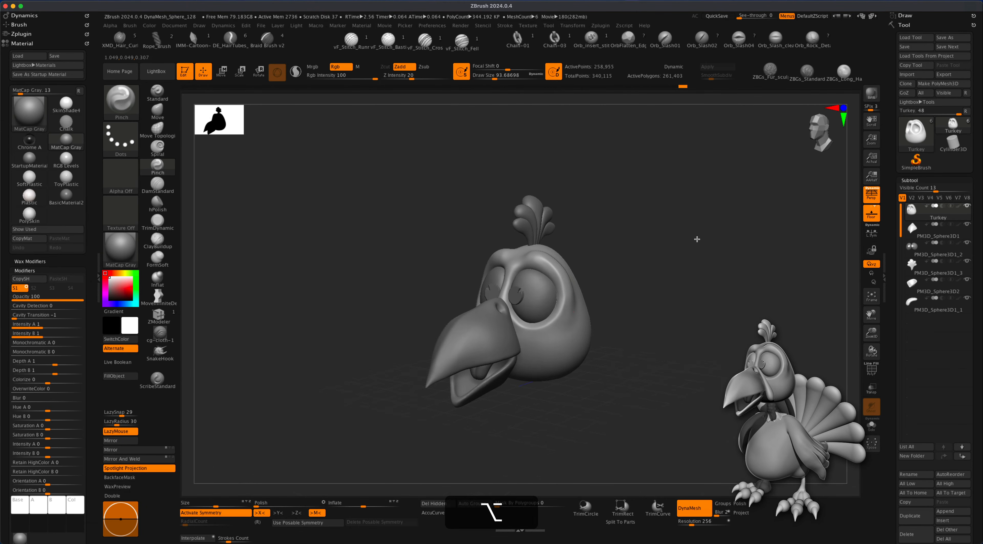
pyautogui.keyDown('alt'); pyautogui.moveTo(606, 329); pyautogui.dragTo(711, 351); pyautogui.keyUp('alt')
pyautogui.moveTo(501, 332); pyautogui.dragTo(543, 335)
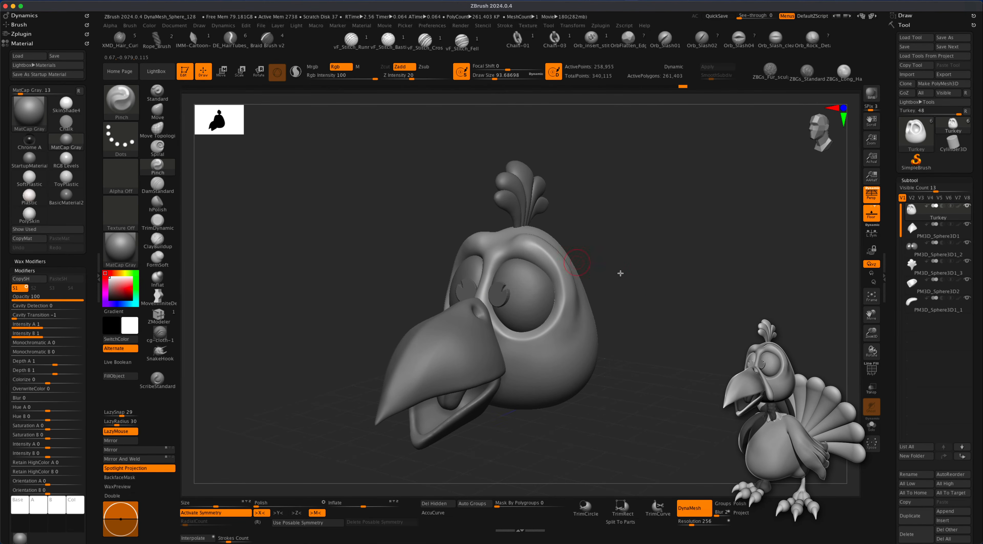
pyautogui.moveTo(674, 285)
pyautogui.mouseDown()
pyautogui.moveTo(682, 286)
pyautogui.moveTo(667, 288)
pyautogui.mouseUp()
pyautogui.moveTo(711, 332); pyautogui.dragTo(718, 333)
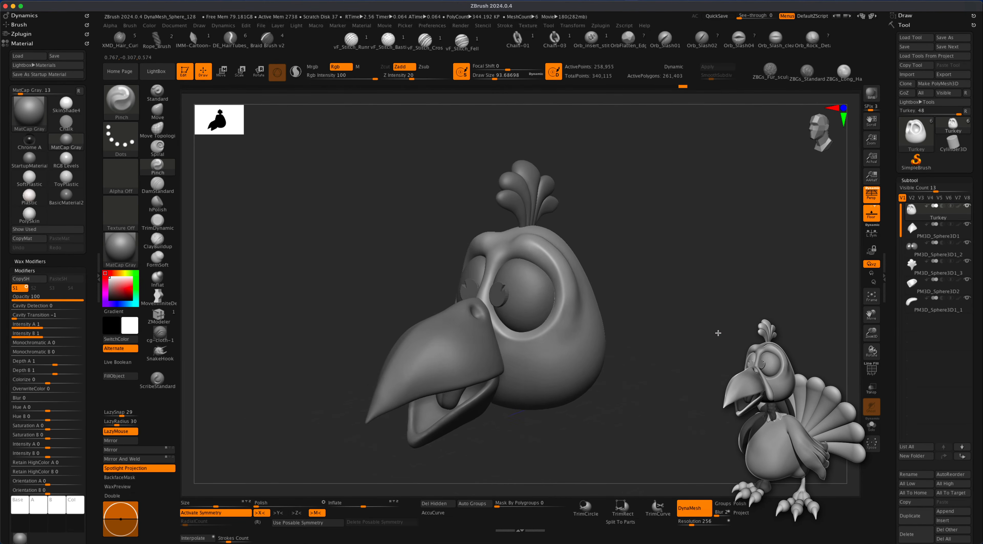
pyautogui.moveTo(625, 375); pyautogui.dragTo(673, 377)
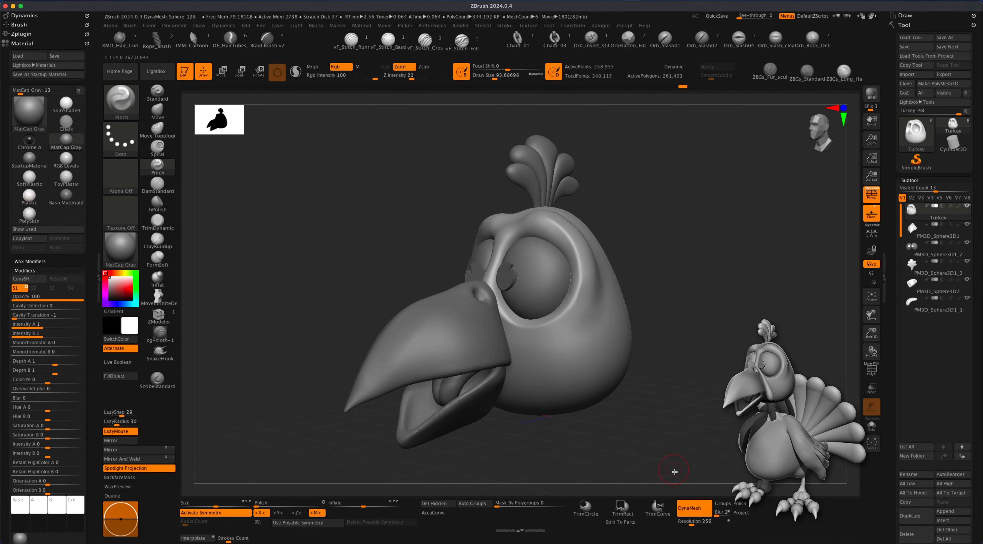
# Select the upper beak, remesh it with DynaMesh at resolution 256 and polish it slightly
pyautogui.keyDown('alt'); pyautogui.moveTo(664, 433); pyautogui.dragTo(644, 411); pyautogui.keyUp('alt')
pyautogui.keyDown('alt'); pyautogui.moveTo(642, 313); pyautogui.dragTo(641, 410); pyautogui.keyUp('alt')
pyautogui.keyDown('alt'); pyautogui.moveTo(652, 316); pyautogui.dragTo(621, 345); pyautogui.keyUp('alt')
pyautogui.keyDown('alt'); pyautogui.moveTo(459, 284); pyautogui.dragTo(417, 296); pyautogui.keyUp('alt')
pyautogui.keyDown('alt'); pyautogui.click(424, 295); pyautogui.keyUp('alt')
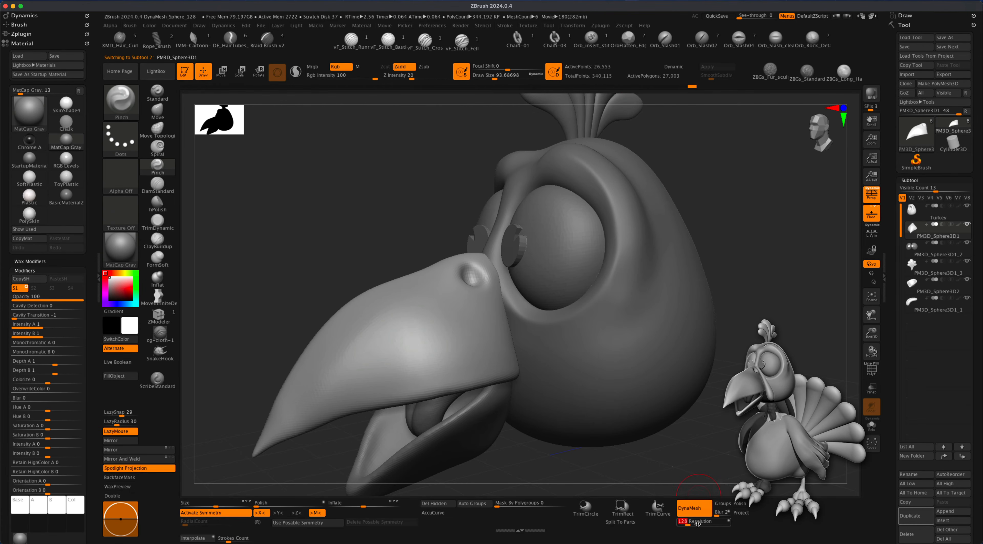
pyautogui.write('256')
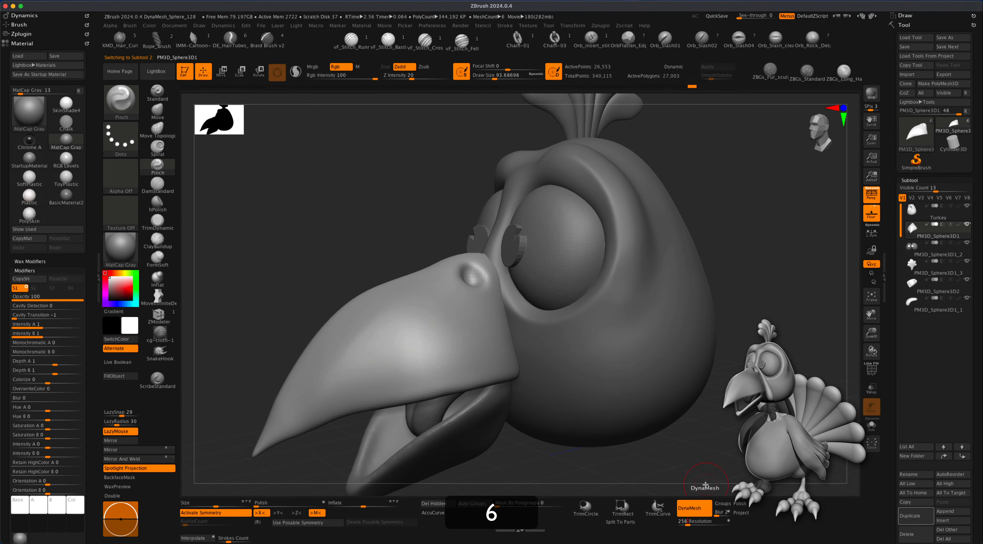
pyautogui.keyDown('super'); pyautogui.moveTo(758, 269); pyautogui.dragTo(795, 345); pyautogui.keyUp('super')
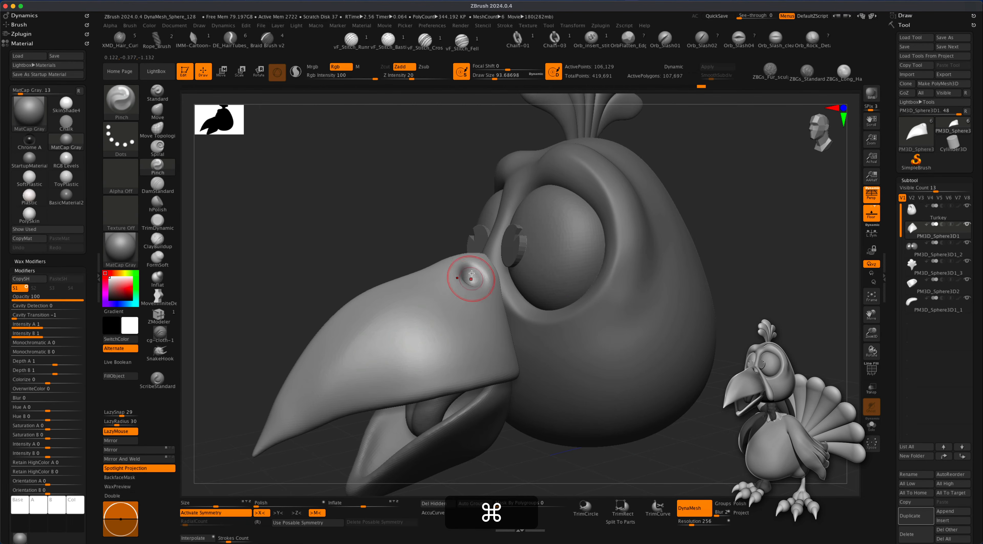
pyautogui.click(266, 505)
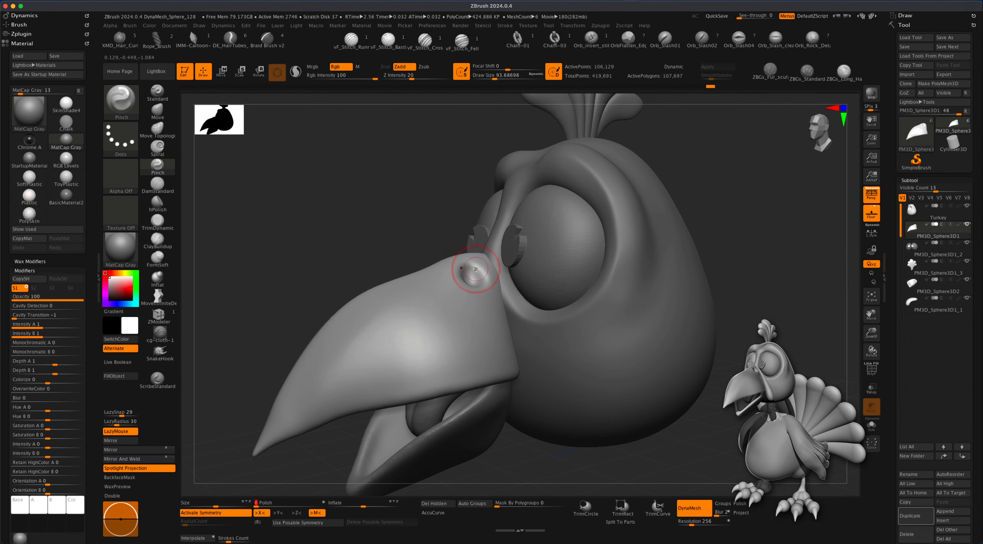
# Select the eyes subtool and separate the eyeballs from the pupils with Split To Similar Parts
pyautogui.moveTo(342, 238); pyautogui.dragTo(358, 267)
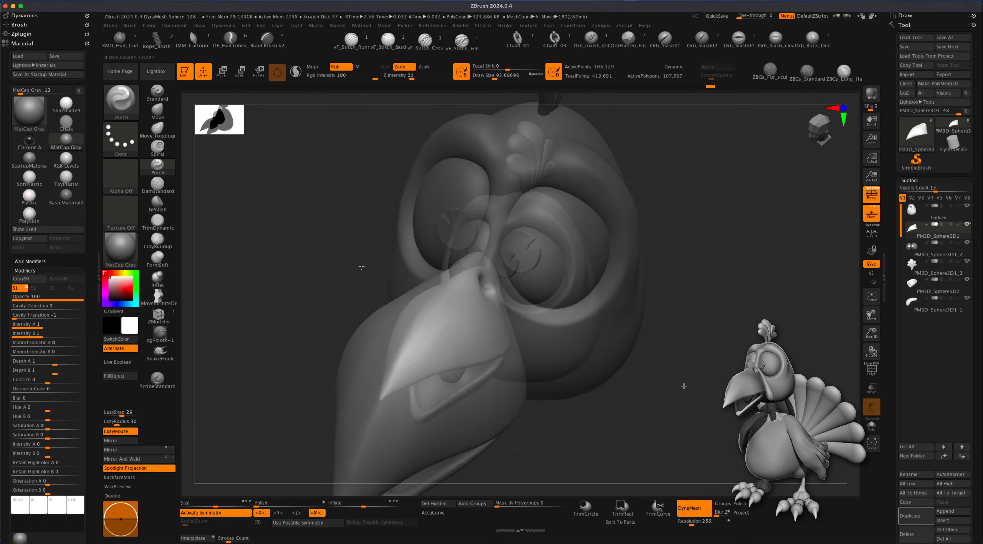
pyautogui.keyDown('alt'); pyautogui.moveTo(682, 387); pyautogui.dragTo(683, 424); pyautogui.keyUp('alt')
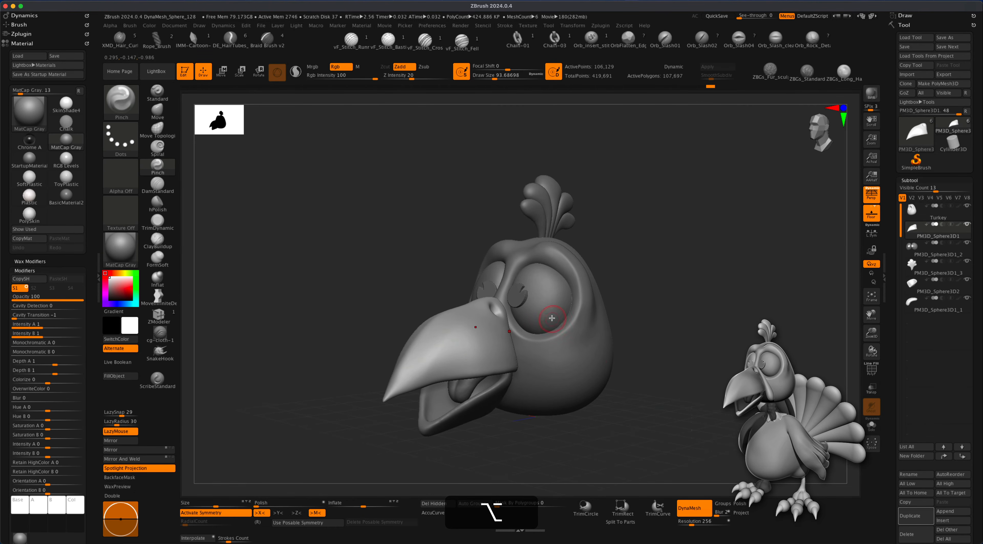
pyautogui.keyDown('alt'); pyautogui.click(552, 310); pyautogui.keyUp('alt')
pyautogui.moveTo(703, 340); pyautogui.dragTo(702, 363)
pyautogui.keyDown('alt'); pyautogui.moveTo(702, 363); pyautogui.dragTo(668, 410); pyautogui.keyUp('alt')
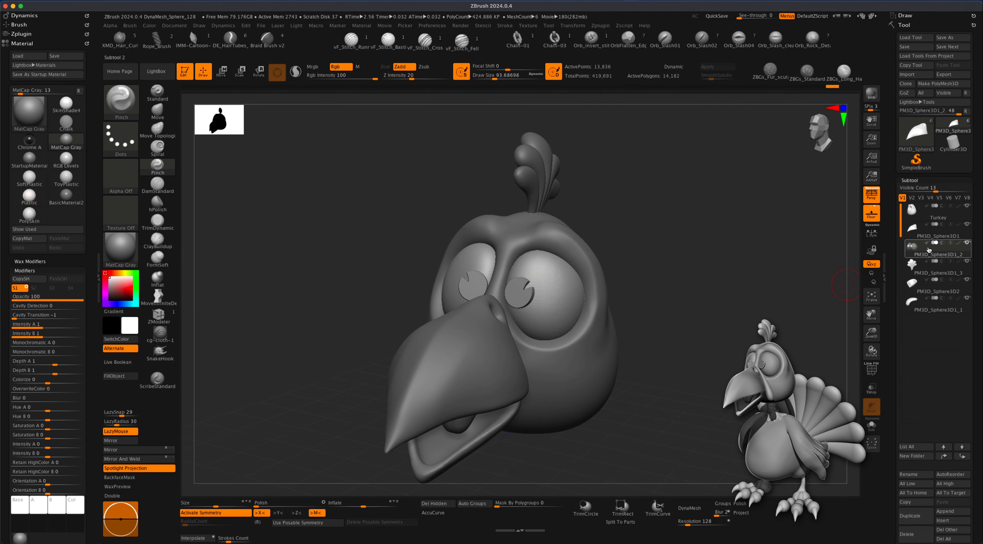
pyautogui.keyDown('alt'); pyautogui.moveTo(776, 319); pyautogui.dragTo(777, 309); pyautogui.keyUp('alt')
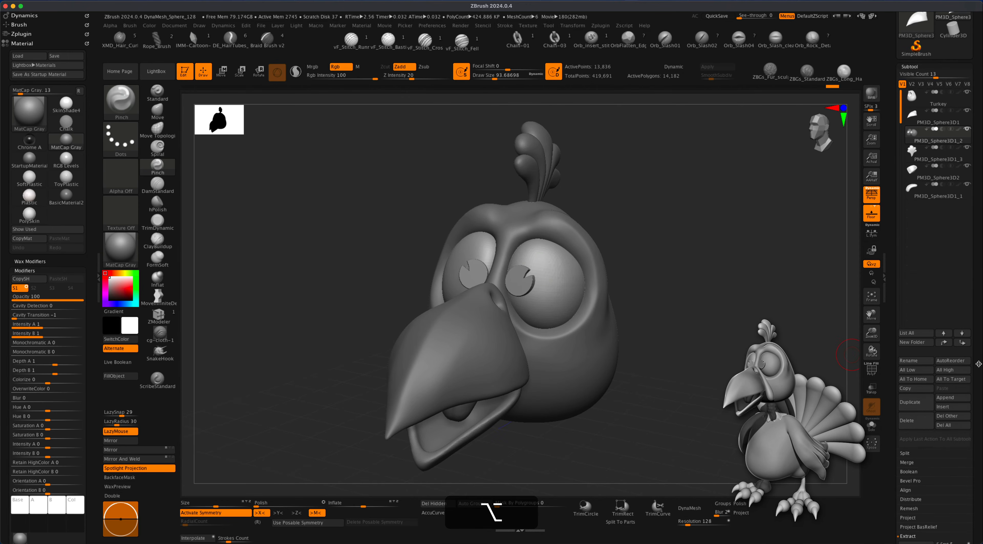
pyautogui.scroll(-5, 977, 382)
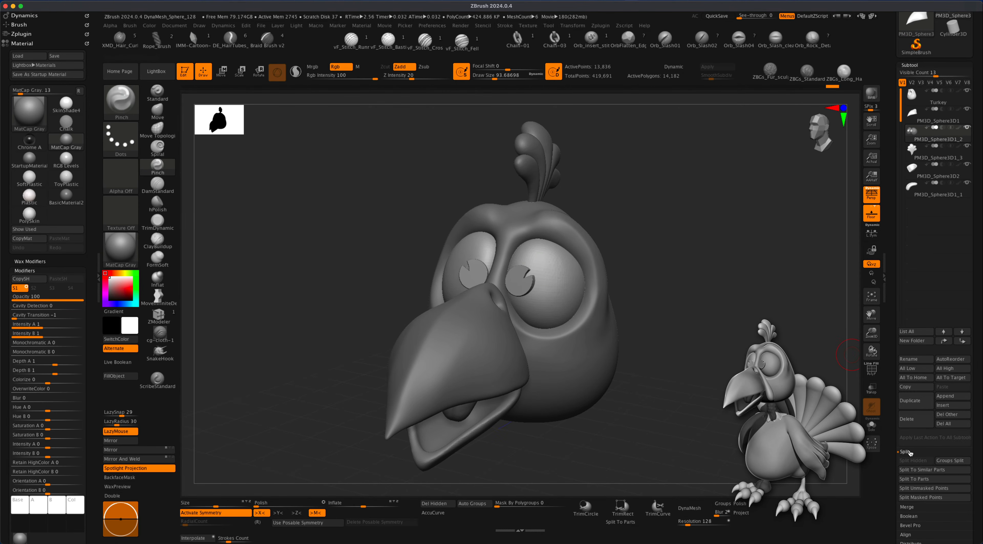
pyautogui.click(905, 471)
pyautogui.click(838, 488)
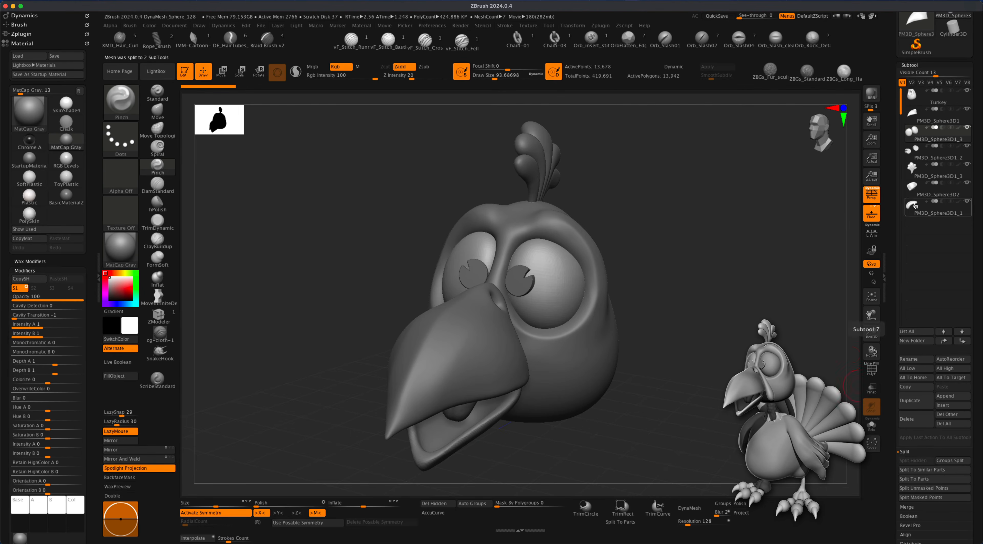
# Select the eyeballs subtool, remesh it with DynaMesh at resolution 256 and polish it slightly
pyautogui.click(926, 154)
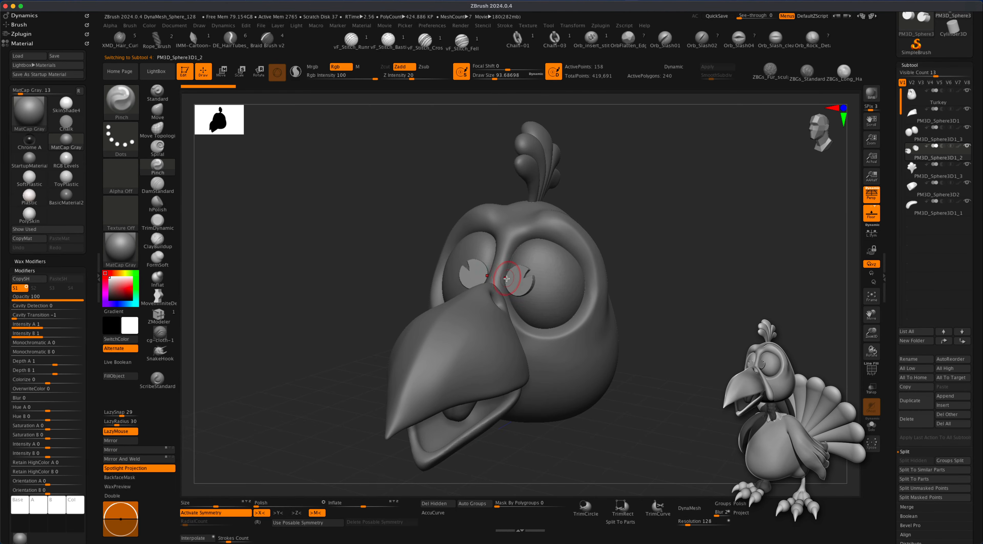
pyautogui.moveTo(723, 303); pyautogui.dragTo(551, 270)
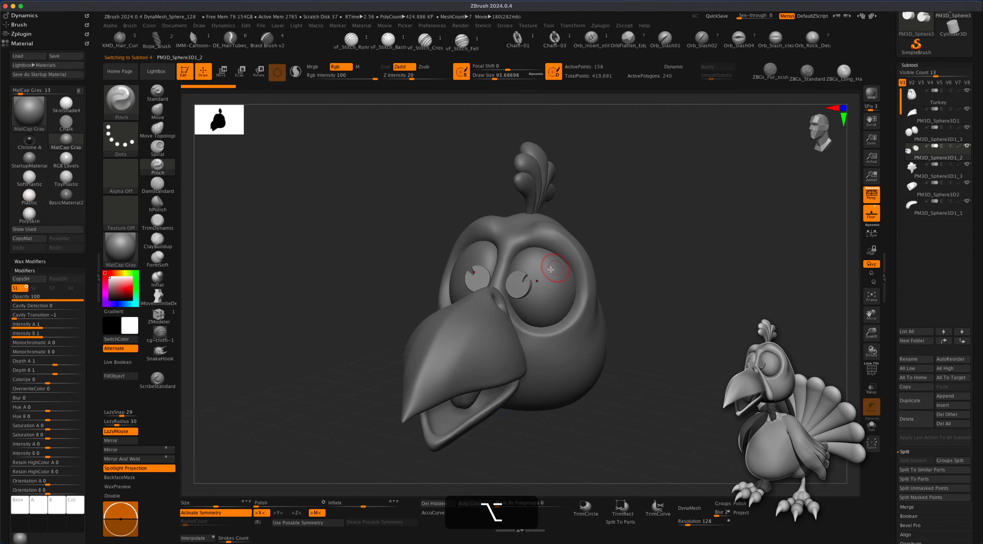
pyautogui.keyDown('alt'); pyautogui.click(543, 284); pyautogui.keyUp('alt')
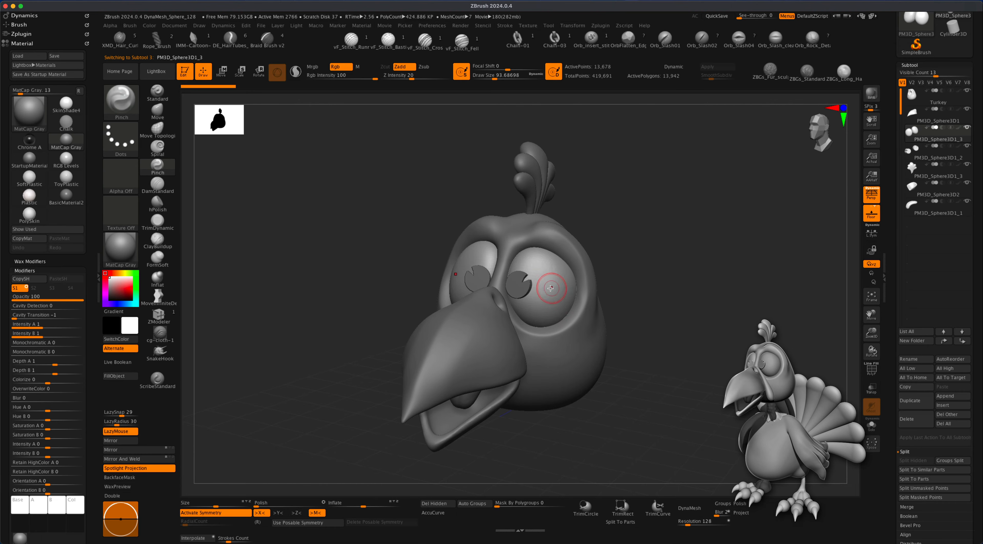
pyautogui.moveTo(664, 308); pyautogui.dragTo(676, 332)
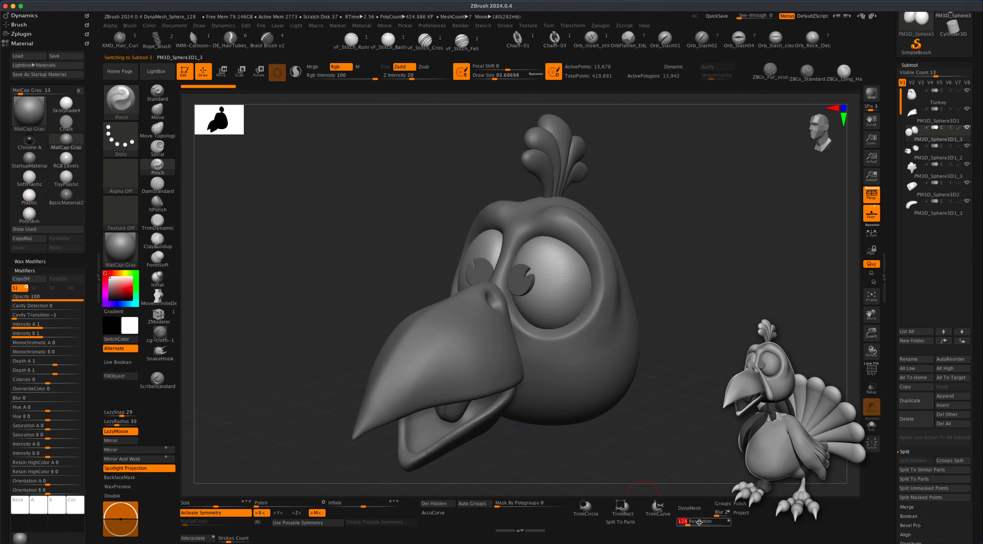
pyautogui.write('256')
pyautogui.press('Return')
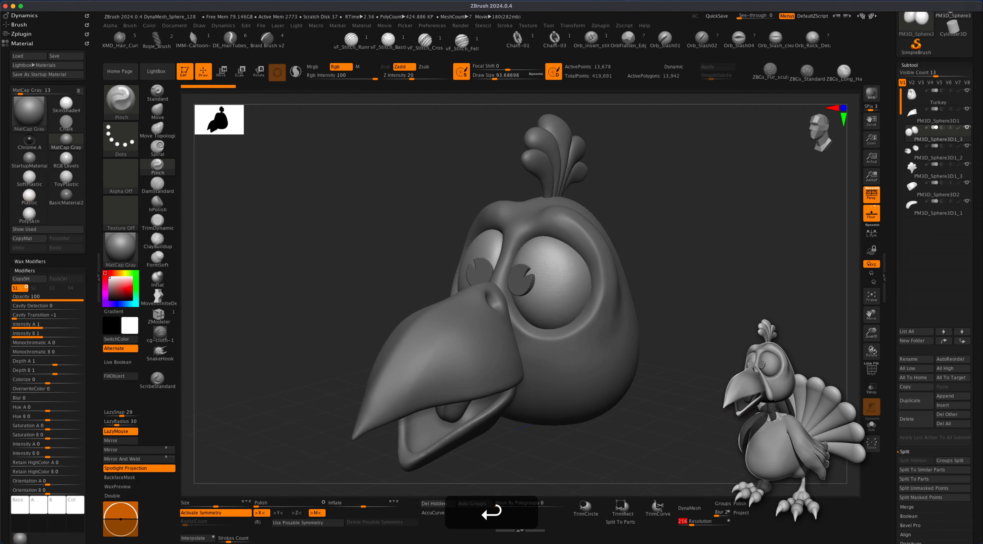
pyautogui.click(692, 508)
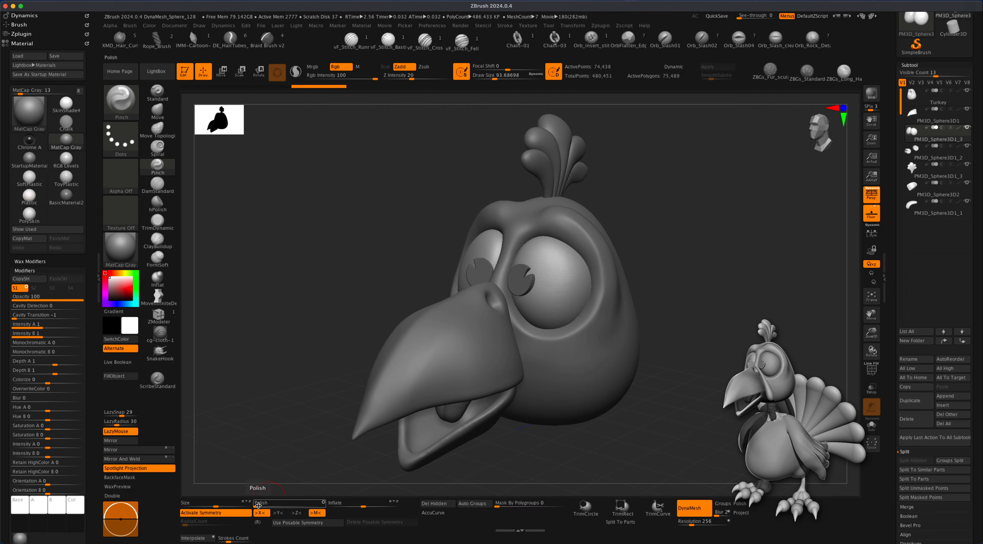
pyautogui.moveTo(574, 304); pyautogui.dragTo(654, 351)
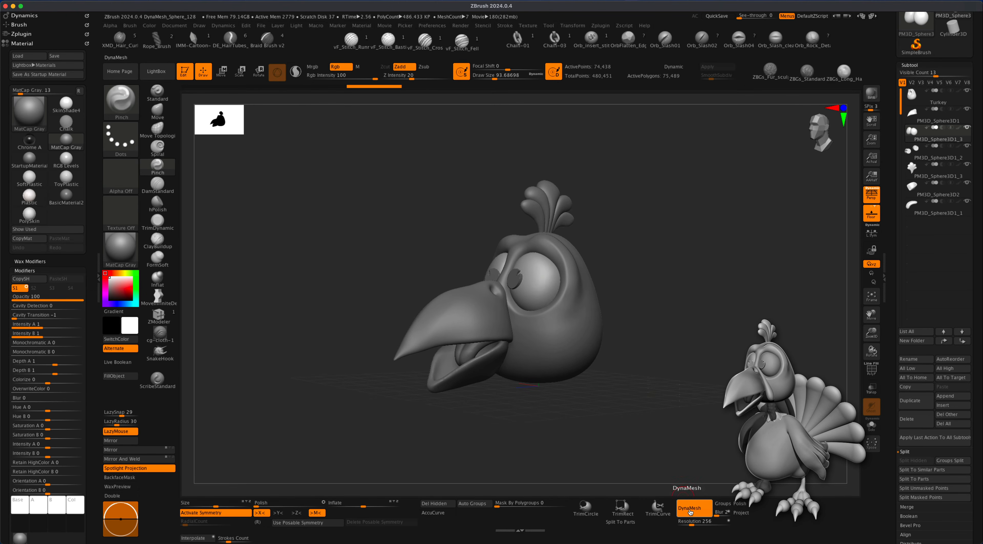
# Select the tongue subtool inside the open beak
pyautogui.moveTo(653, 390)
pyautogui.mouseDown()
pyautogui.moveTo(692, 397)
pyautogui.moveTo(648, 389)
pyautogui.moveTo(658, 397)
pyautogui.mouseUp()
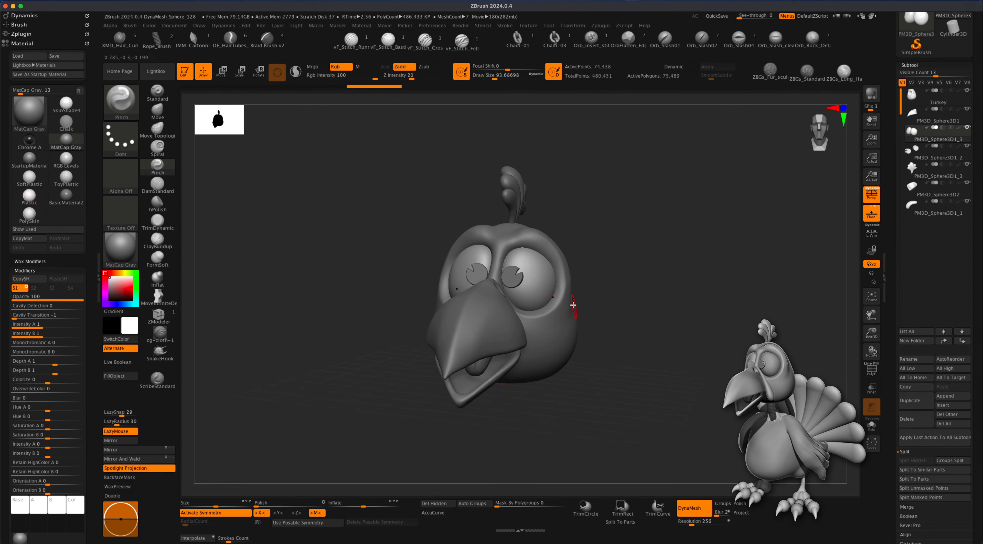
pyautogui.keyDown('alt'); pyautogui.moveTo(573, 305); pyautogui.dragTo(652, 351); pyautogui.keyUp('alt')
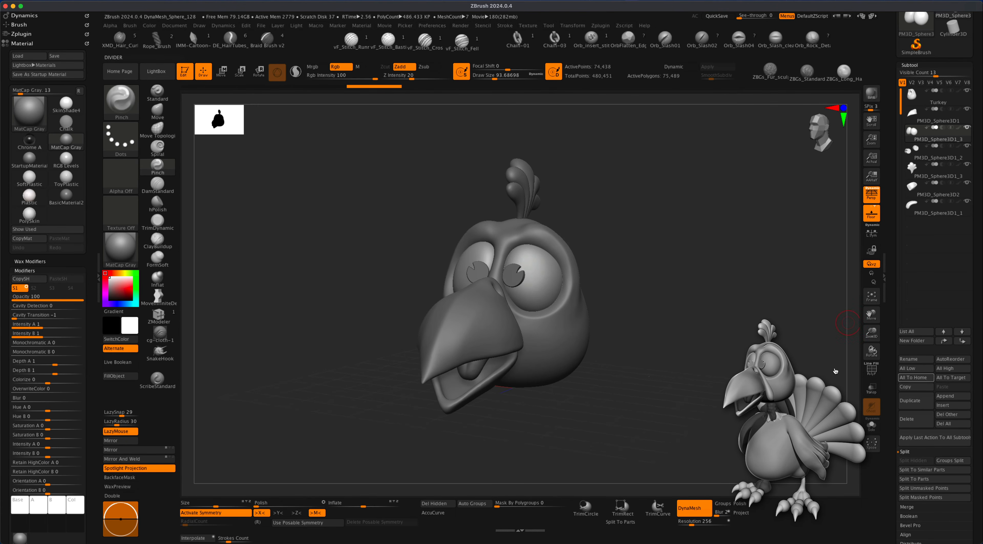
pyautogui.moveTo(835, 371); pyautogui.dragTo(561, 242)
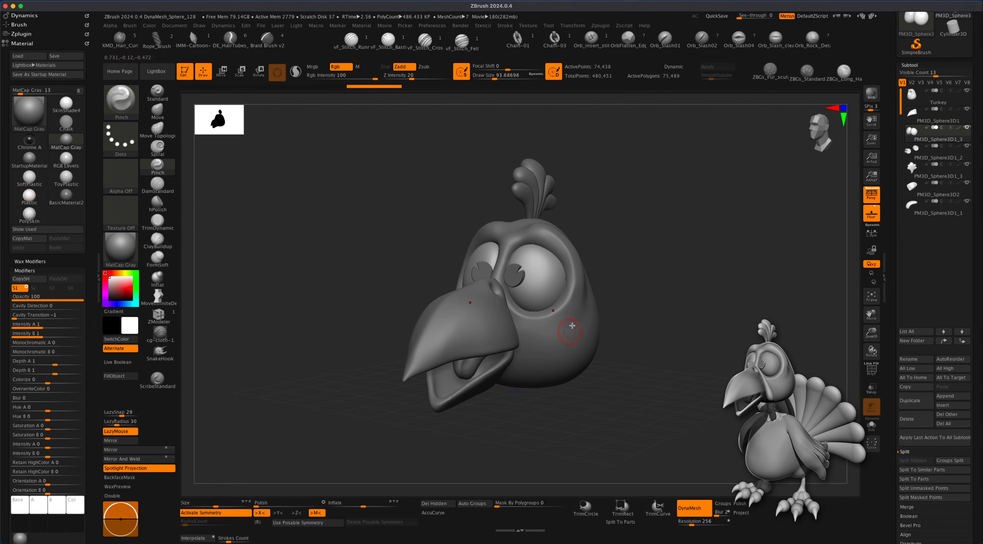
pyautogui.keyDown('alt'); pyautogui.moveTo(658, 353); pyautogui.dragTo(666, 381); pyautogui.keyUp('alt')
pyautogui.keyDown('alt'); pyautogui.click(471, 363); pyautogui.keyUp('alt')
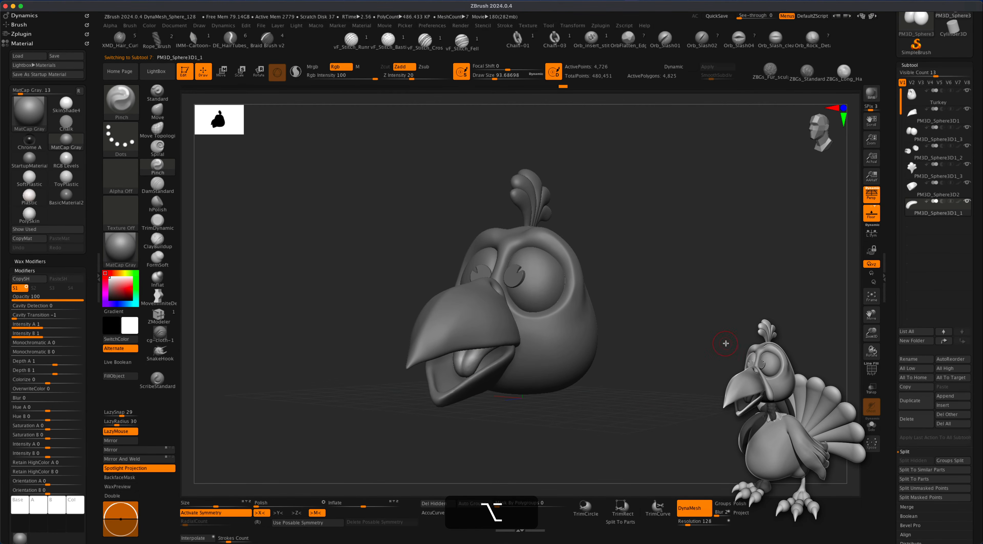
pyautogui.moveTo(711, 345); pyautogui.dragTo(708, 383)
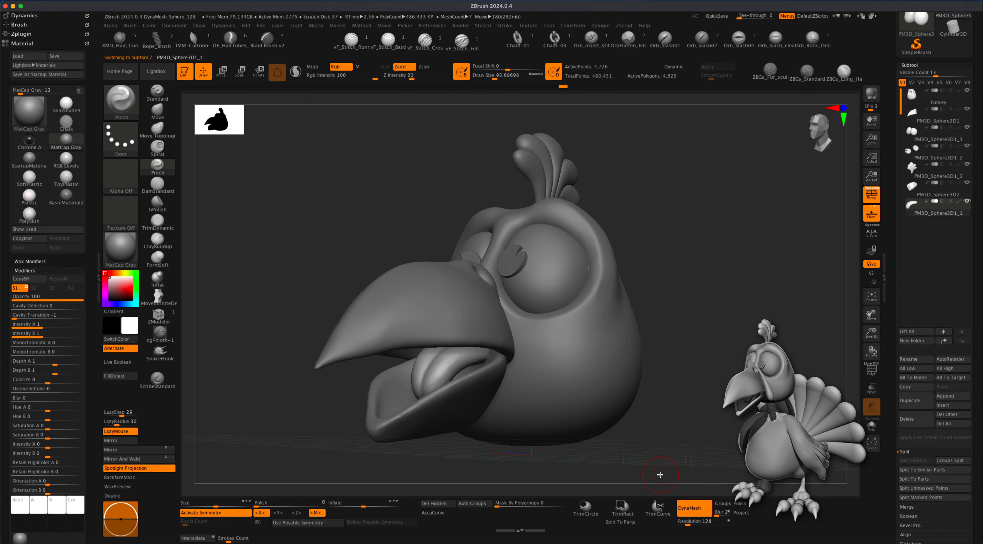
# Subdivide the tongue once, return it to subdivision level 1 and delete the higher level
pyautogui.press('super+d')
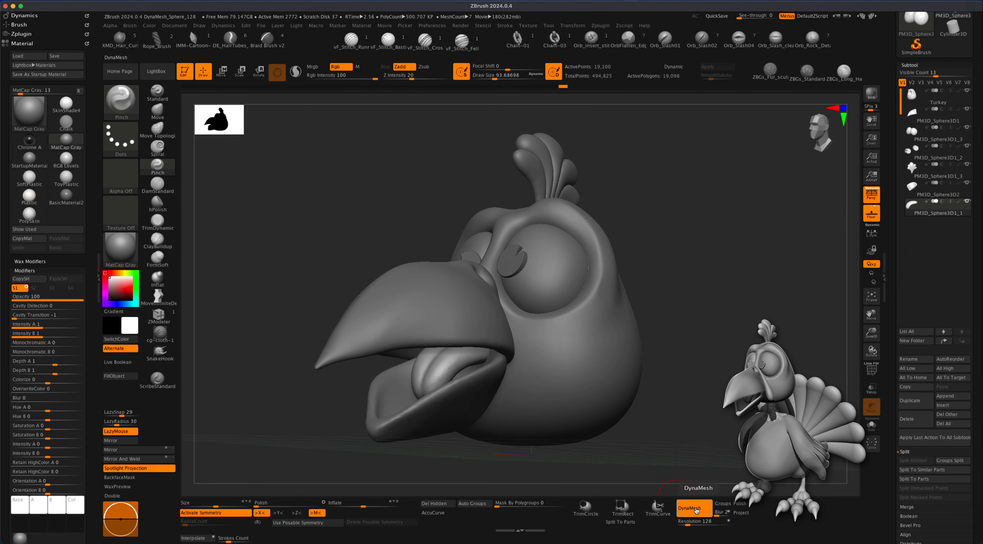
pyautogui.click(691, 520)
pyautogui.scroll(-6, 935, 401)
pyautogui.click(914, 378)
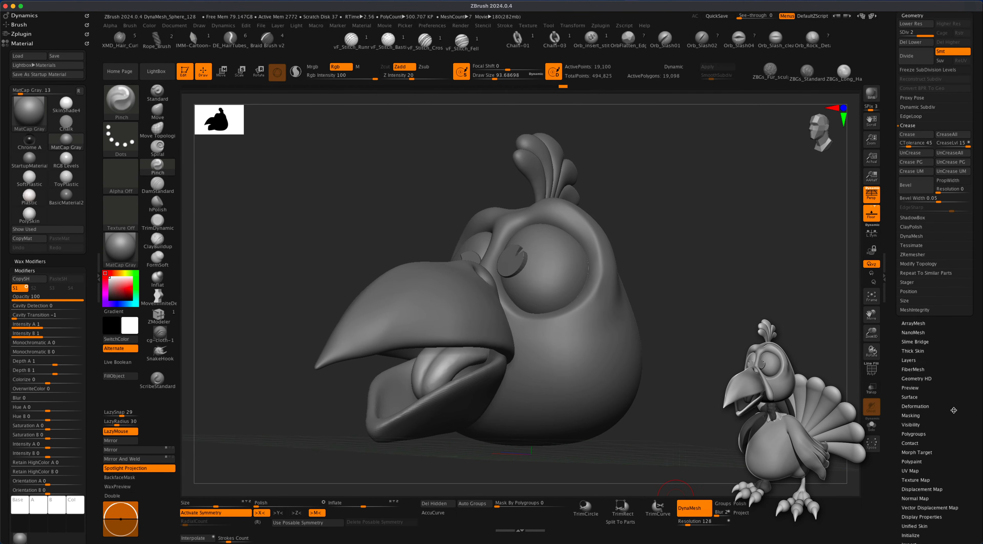
pyautogui.scroll(1, 978, 271)
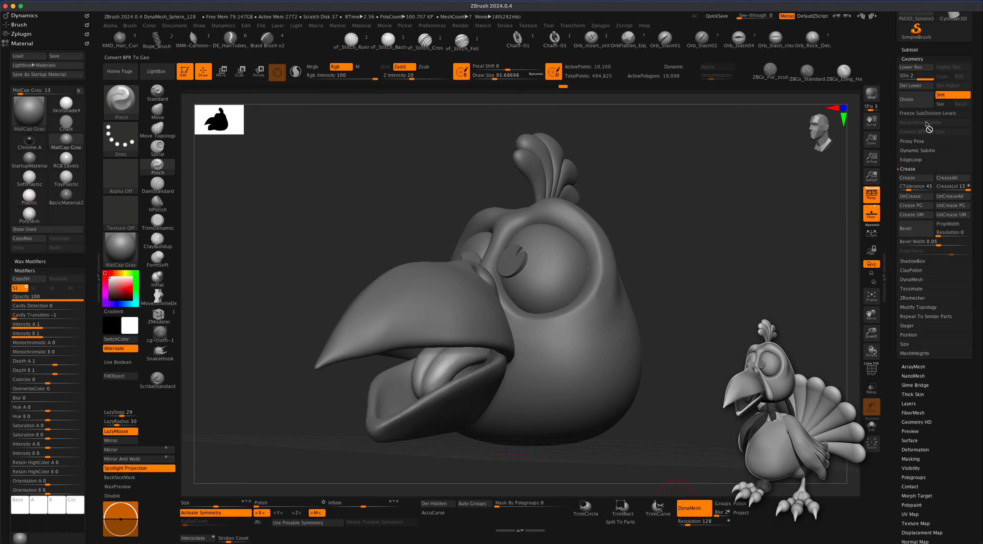
pyautogui.click(910, 75)
pyautogui.moveTo(720, 276); pyautogui.dragTo(719, 282)
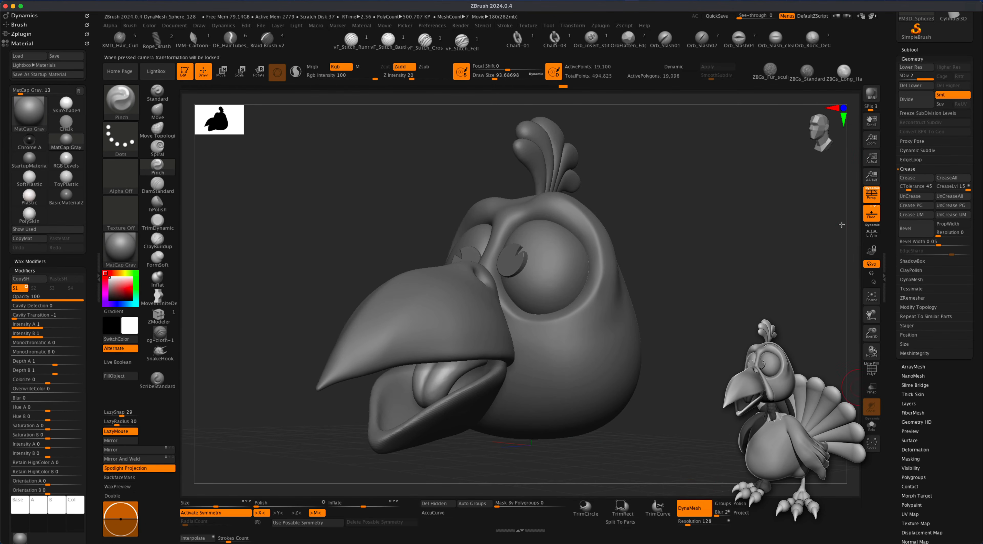
pyautogui.click(909, 79)
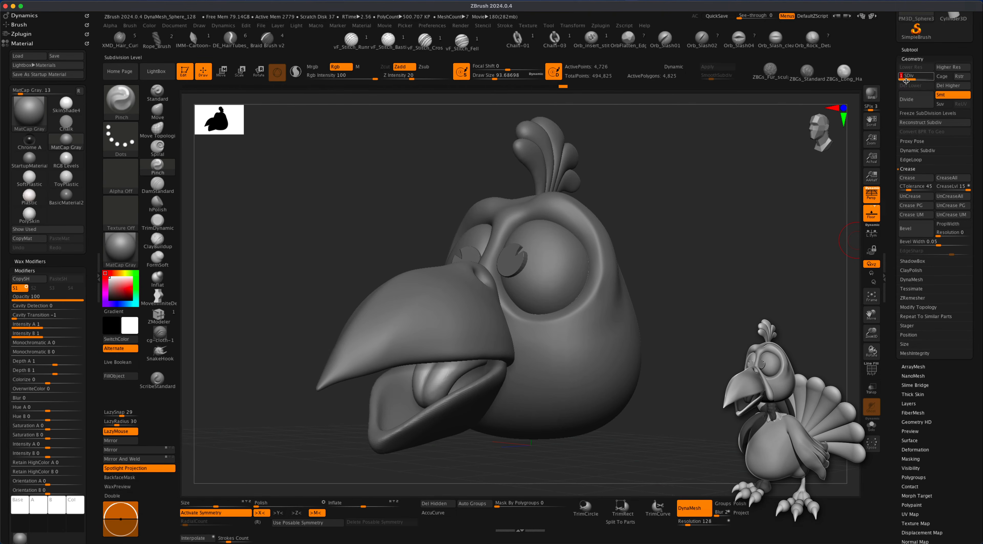
pyautogui.click(947, 86)
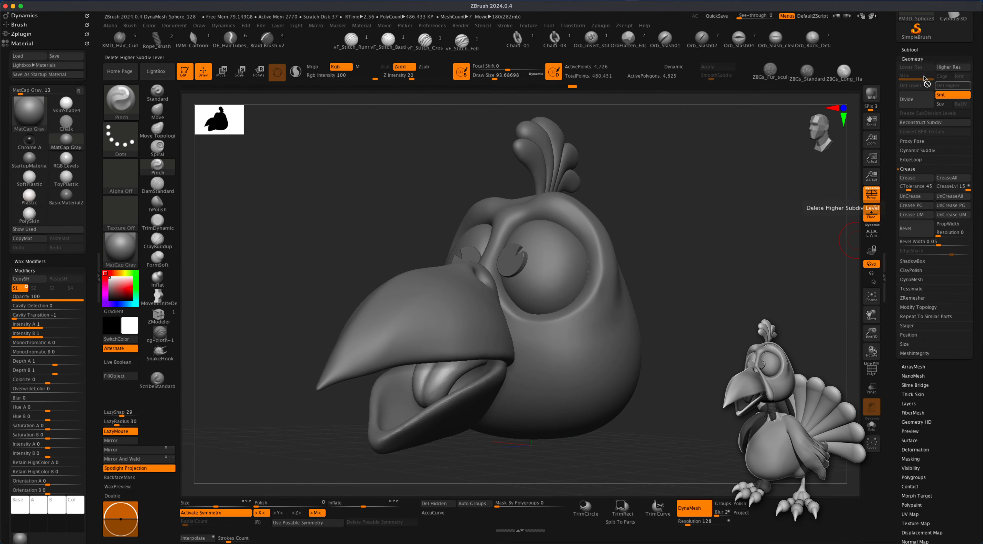
# Remesh the tongue with DynaMesh and polish it slightly
pyautogui.press('alt')
pyautogui.keyDown('alt'); pyautogui.moveTo(702, 307); pyautogui.dragTo(702, 320); pyautogui.keyUp('alt')
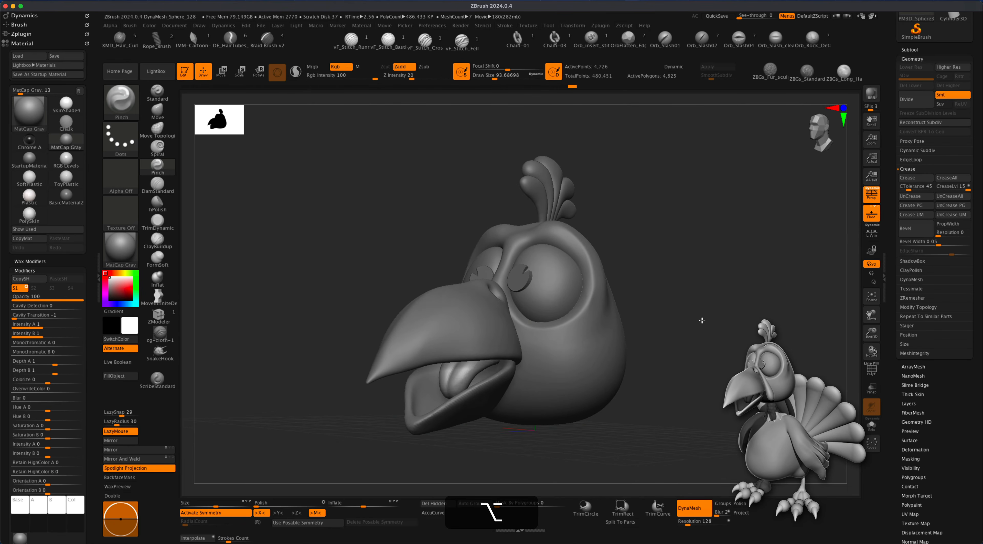
pyautogui.keyDown('alt'); pyautogui.moveTo(711, 363); pyautogui.dragTo(683, 358); pyautogui.keyUp('alt')
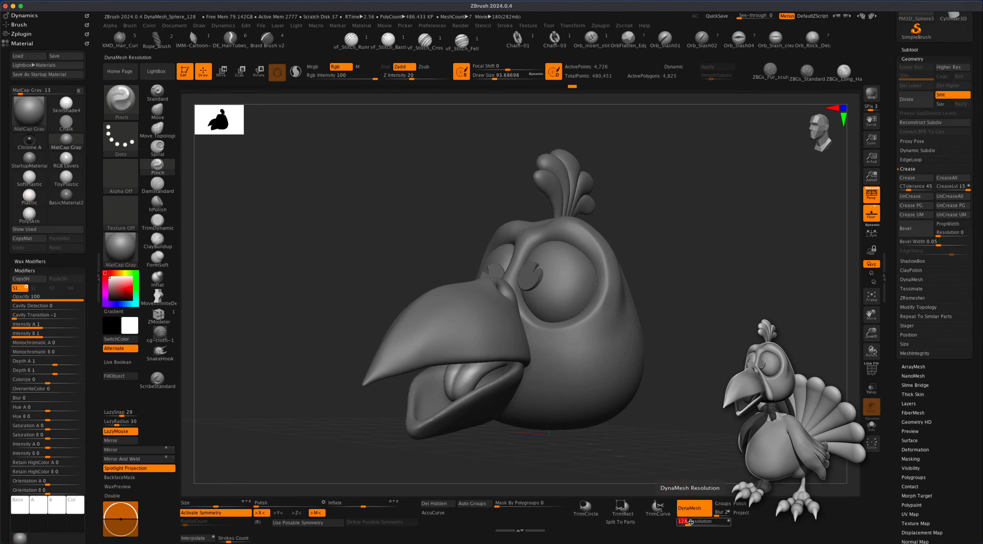
pyautogui.write('256')
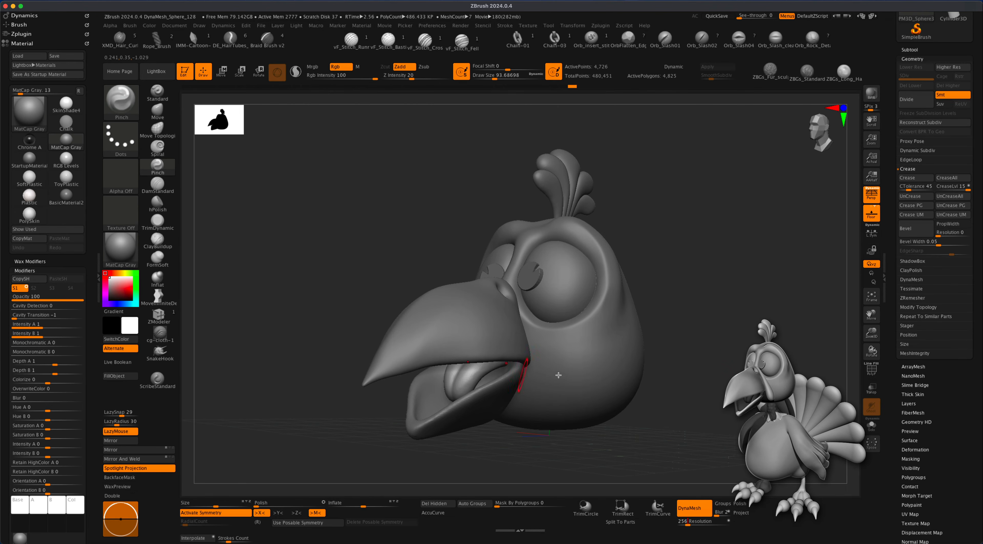
pyautogui.keyDown('super'); pyautogui.moveTo(711, 279); pyautogui.dragTo(749, 362); pyautogui.keyUp('super')
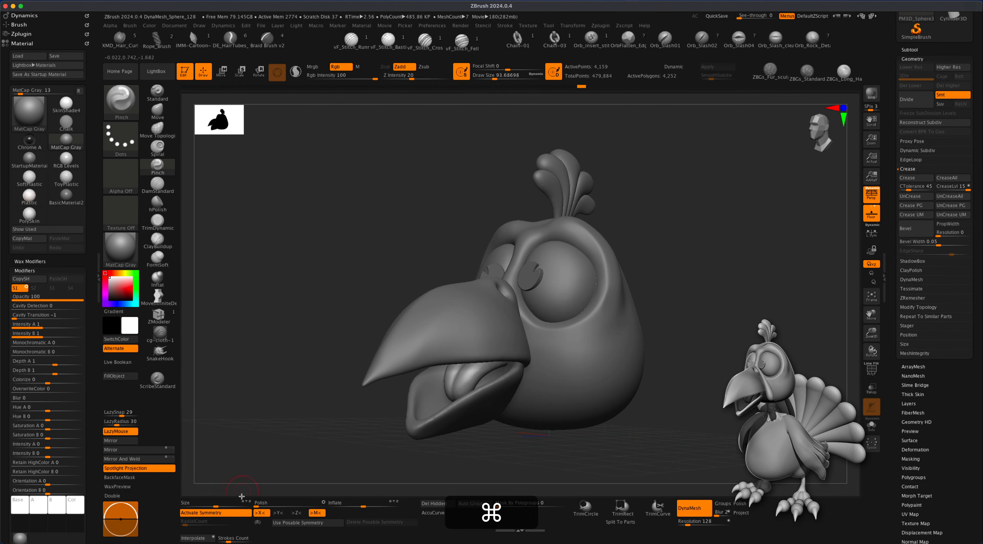
pyautogui.click(260, 503)
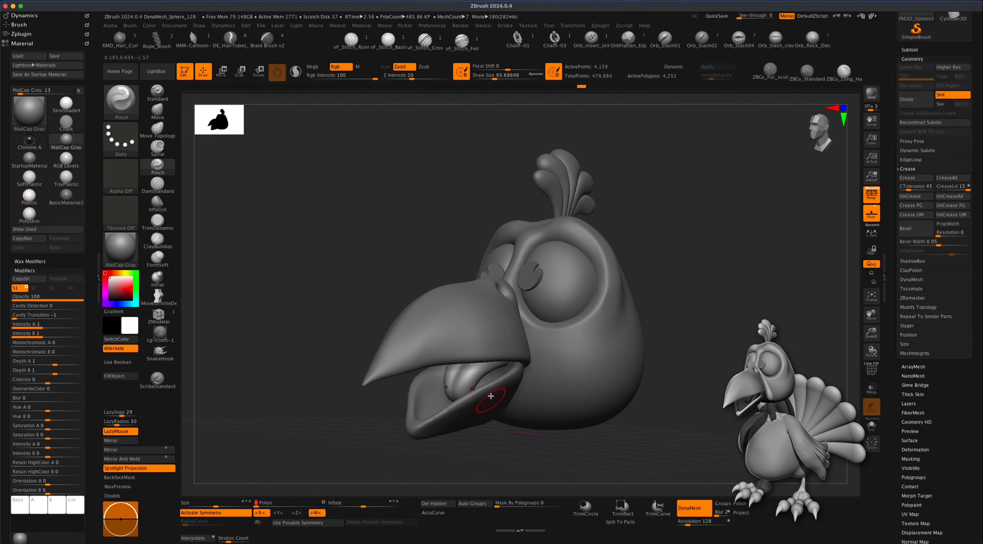
# Set the tongue's DynaMesh resolution to 256, remesh it again and polish it slightly
pyautogui.click(693, 521)
pyautogui.write('256')
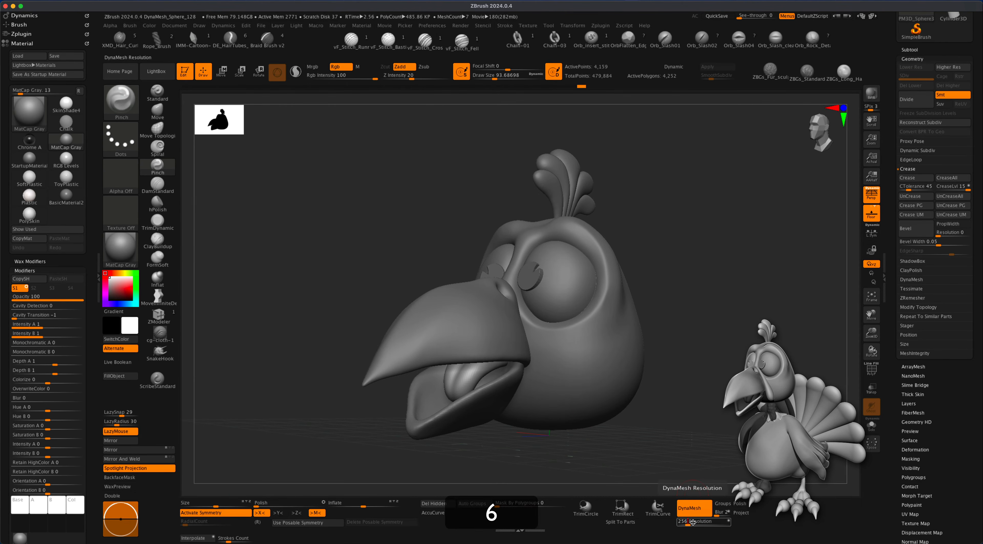
pyautogui.press('Return')
pyautogui.keyDown('super'); pyautogui.moveTo(719, 354); pyautogui.dragTo(725, 357); pyautogui.keyUp('super')
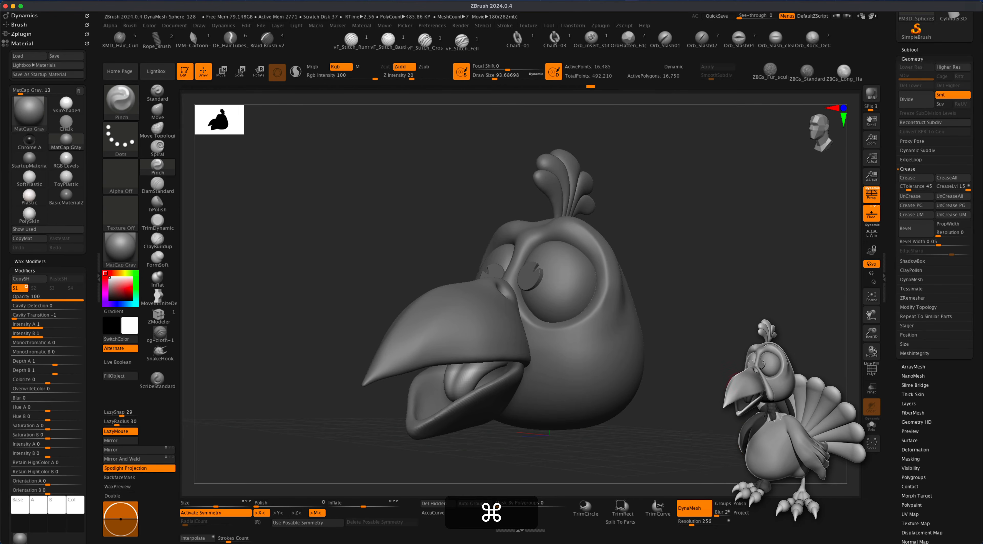
pyautogui.click(262, 504)
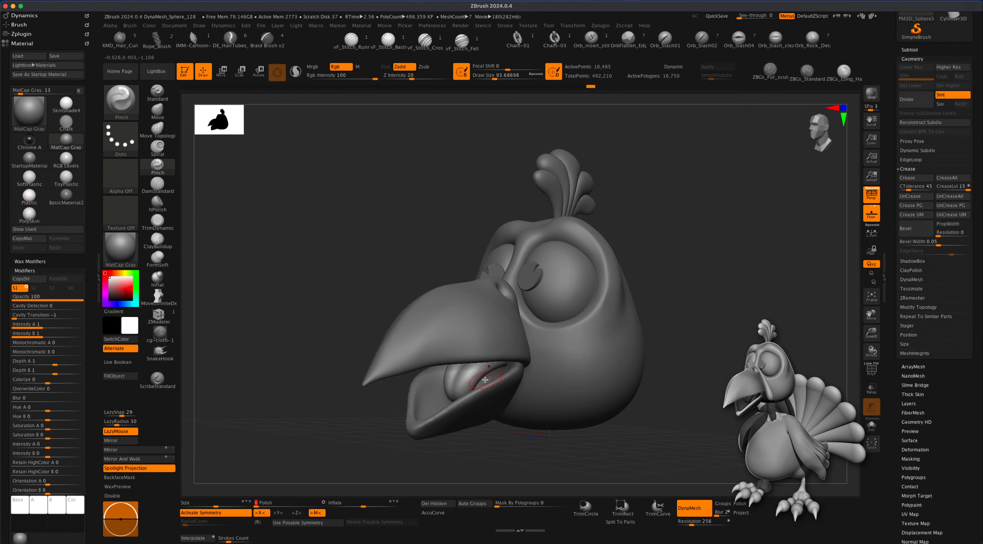
# Render the whole head with BPR and reduce the BPR global shadow strength (GStrength) to about 0.5
pyautogui.keyDown('alt'); pyautogui.moveTo(717, 423); pyautogui.dragTo(673, 394); pyautogui.keyUp('alt')
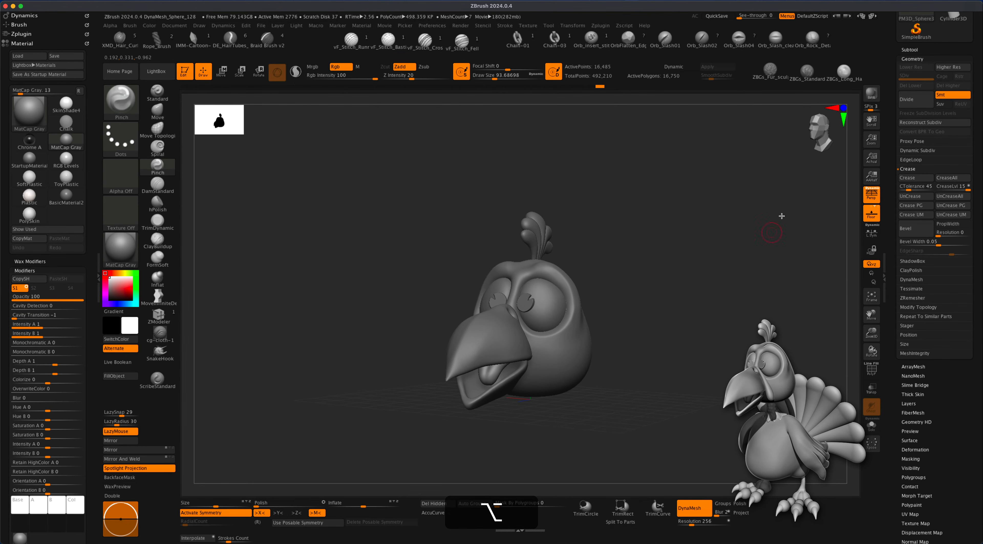
pyautogui.click(872, 94)
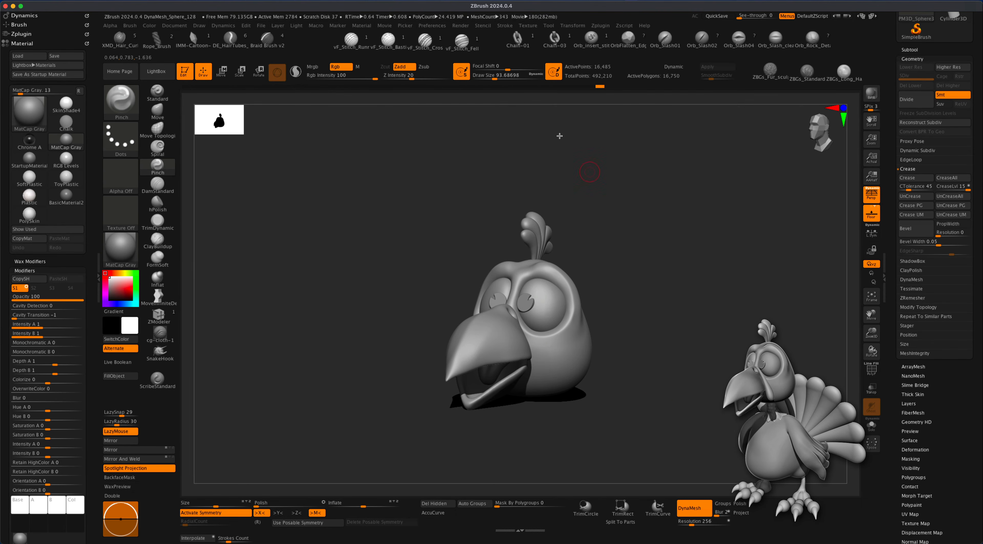
pyautogui.click(461, 26)
pyautogui.click(480, 27)
pyautogui.moveTo(458, 29)
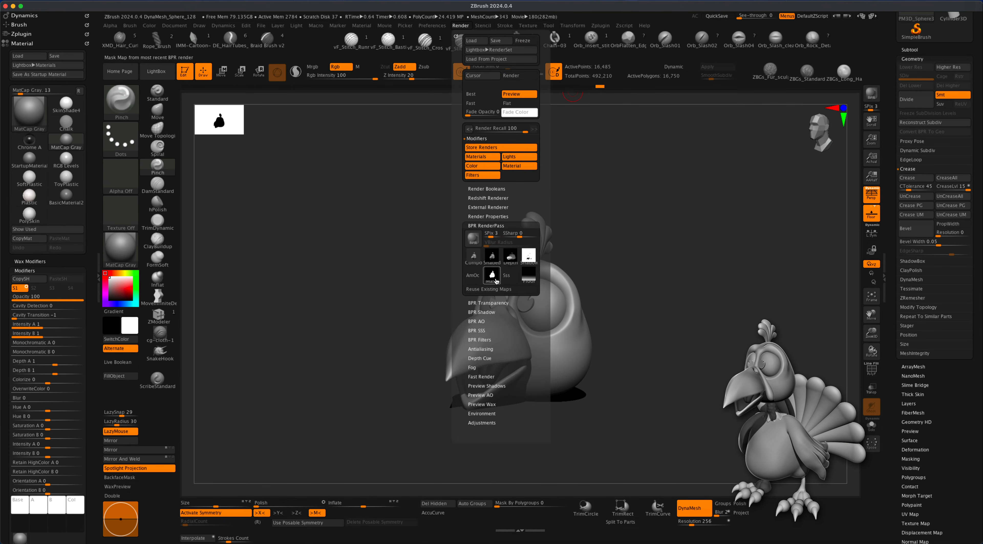
pyautogui.click(489, 312)
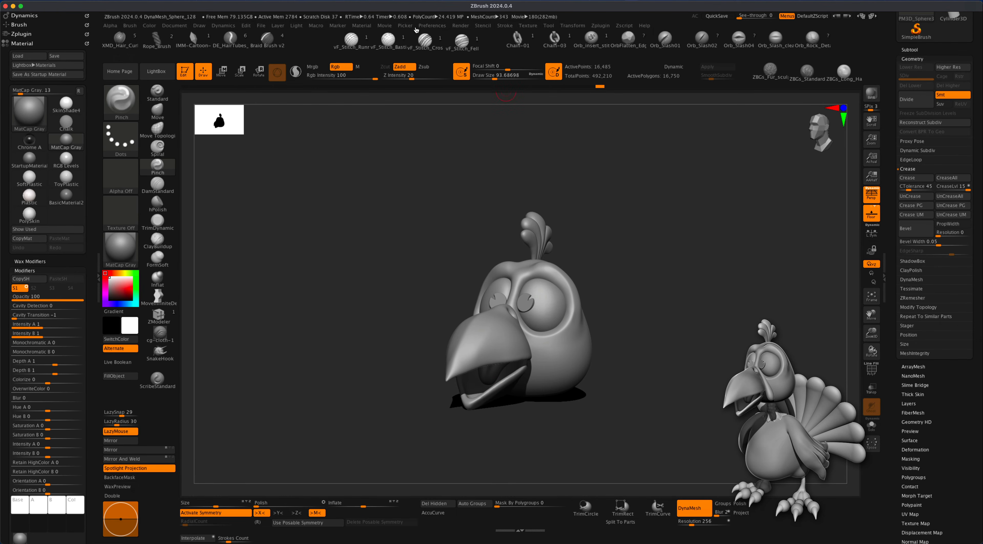
pyautogui.click(466, 28)
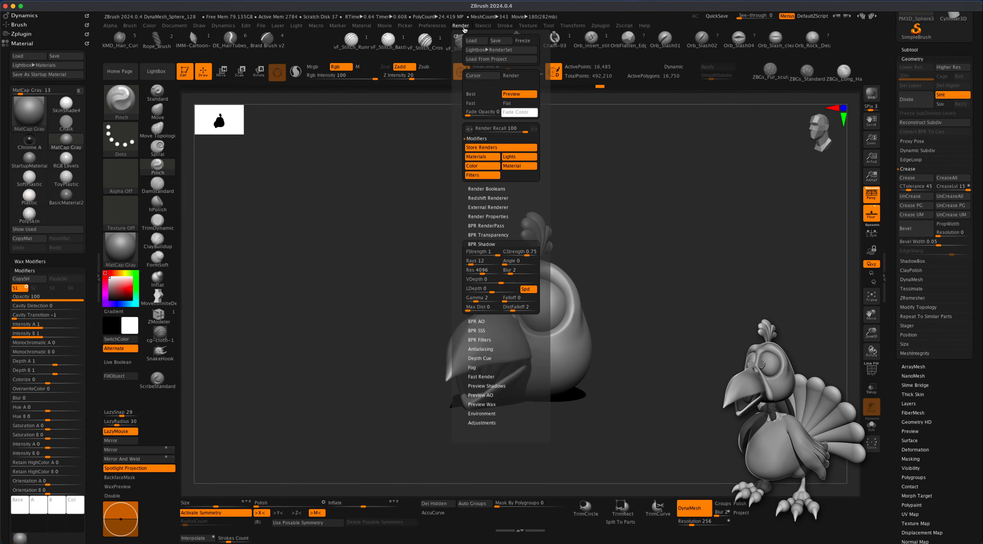
pyautogui.click(528, 256)
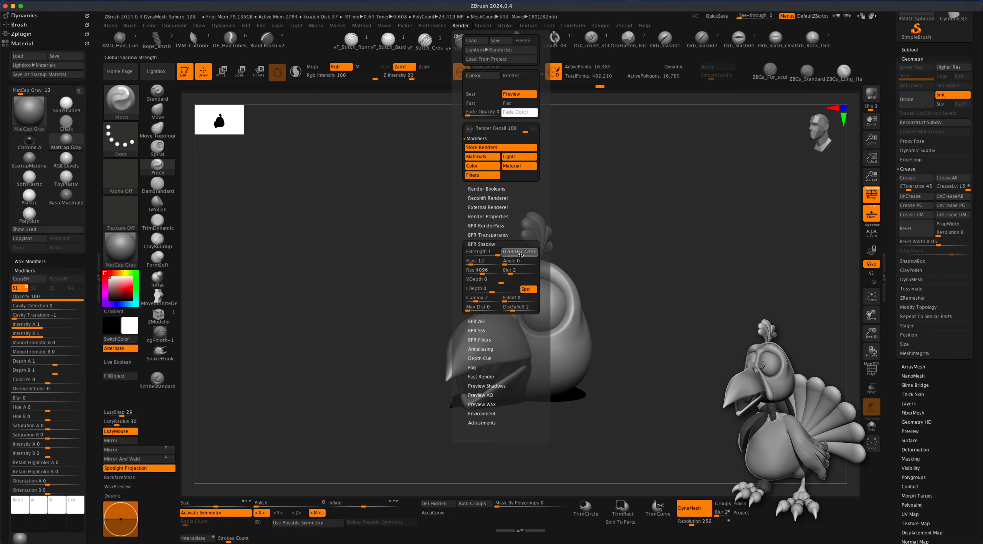
pyautogui.press('Return')
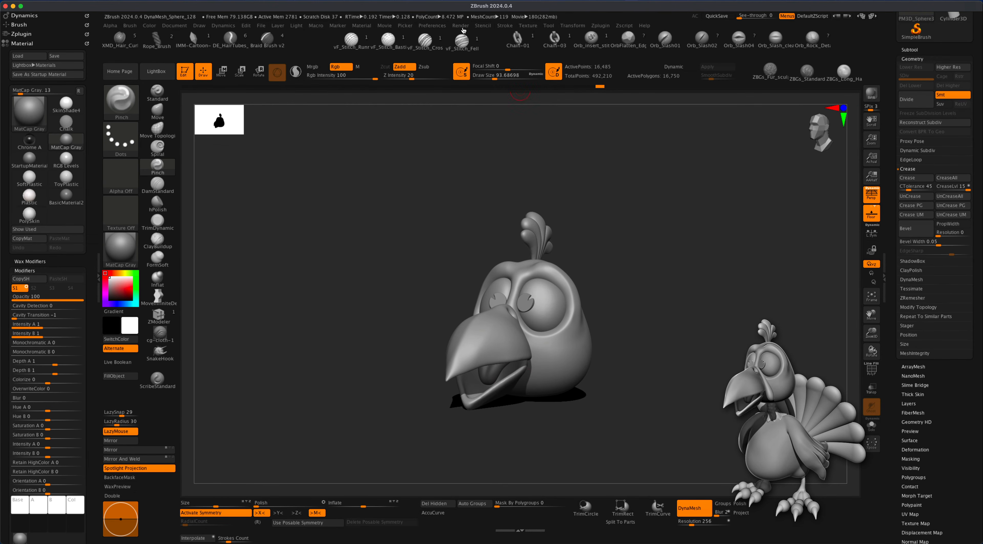
# Enable the third BPR filter as Sharpen at strength 50 and adjust its filter radius
pyautogui.click(461, 26)
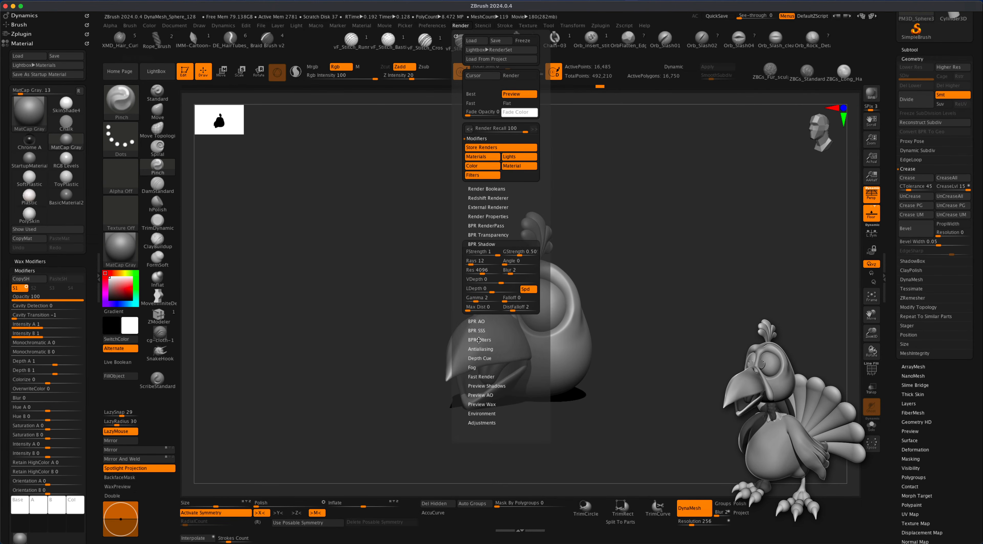
pyautogui.click(483, 339)
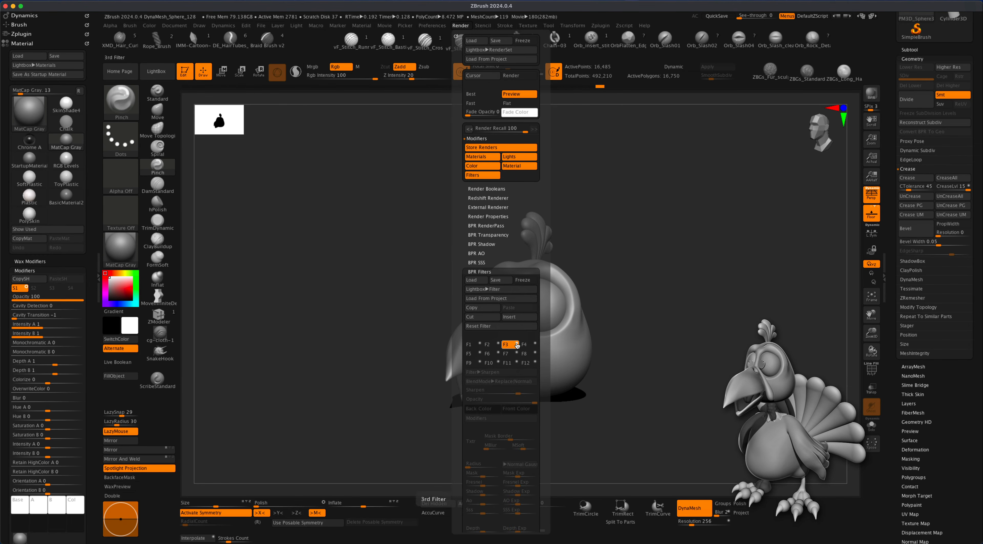
pyautogui.click(517, 345)
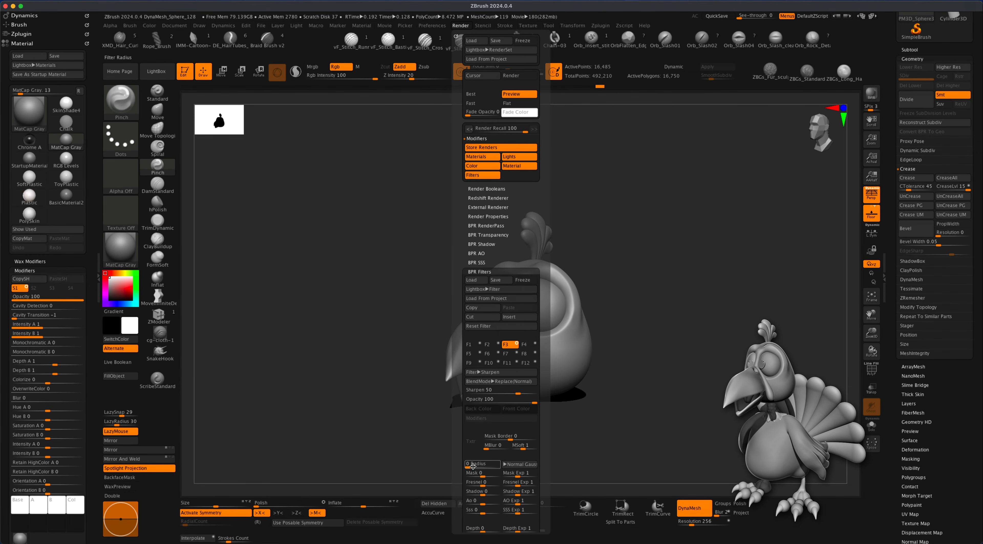
pyautogui.moveTo(469, 465); pyautogui.dragTo(483, 466)
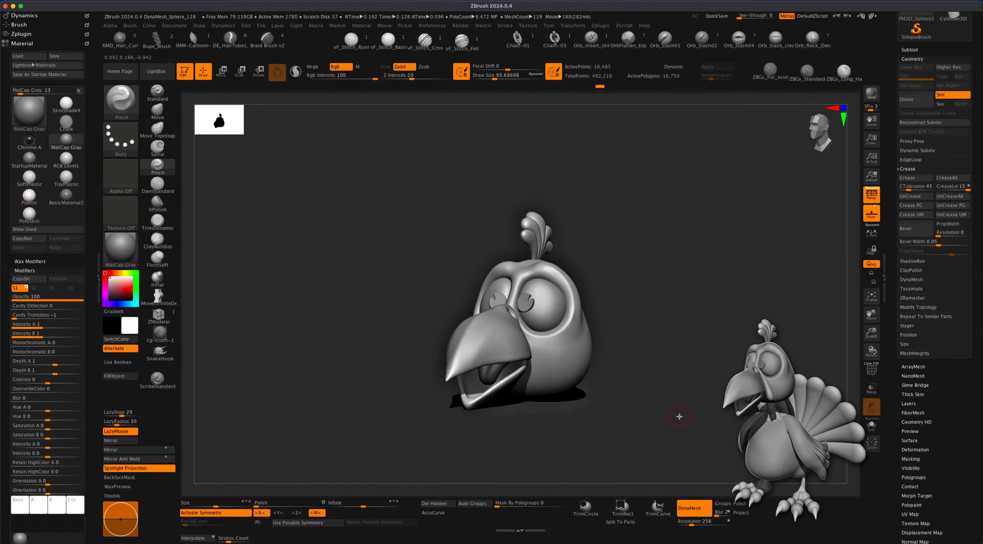
# Render the turkey head with BPR from a more sideways view to check the sharpening filter
pyautogui.moveTo(679, 416)
pyautogui.mouseDown()
pyautogui.moveTo(652, 416)
pyautogui.moveTo(696, 412)
pyautogui.moveTo(652, 379)
pyautogui.moveTo(658, 408)
pyautogui.moveTo(614, 395)
pyautogui.moveTo(626, 422)
pyautogui.moveTo(599, 420)
pyautogui.mouseUp()
pyautogui.click(871, 94)
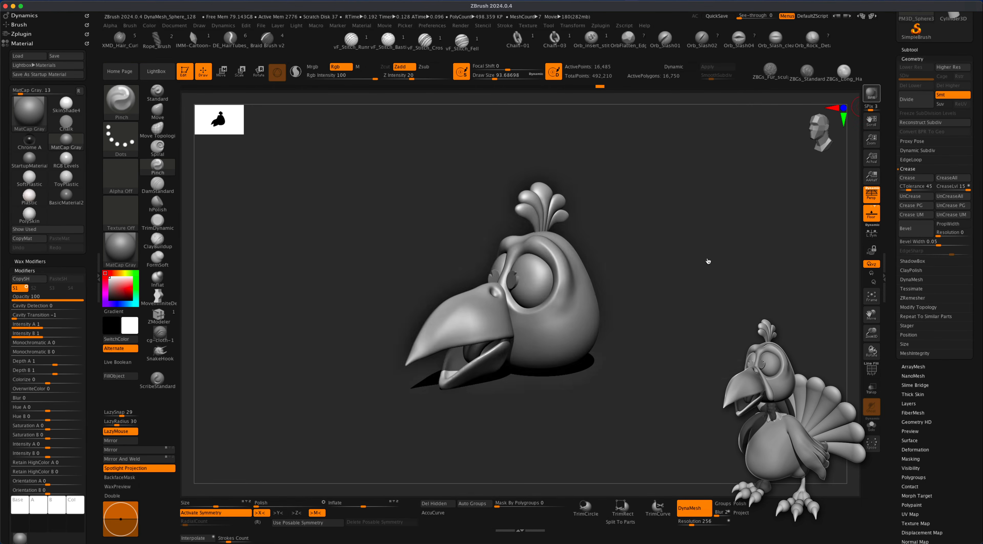
pyautogui.moveTo(674, 309)
pyautogui.mouseDown()
pyautogui.moveTo(721, 306)
pyautogui.moveTo(688, 310)
pyautogui.moveTo(675, 325)
pyautogui.mouseUp()
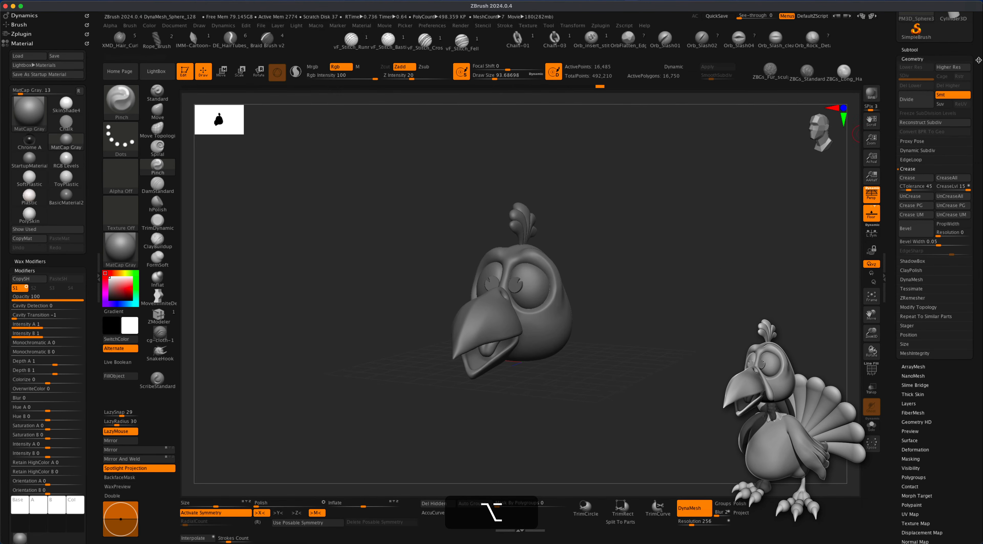
# Insert a Sphere3D as a new subtool and view the head straight from the front
pyautogui.moveTo(979, 60); pyautogui.dragTo(980, 191)
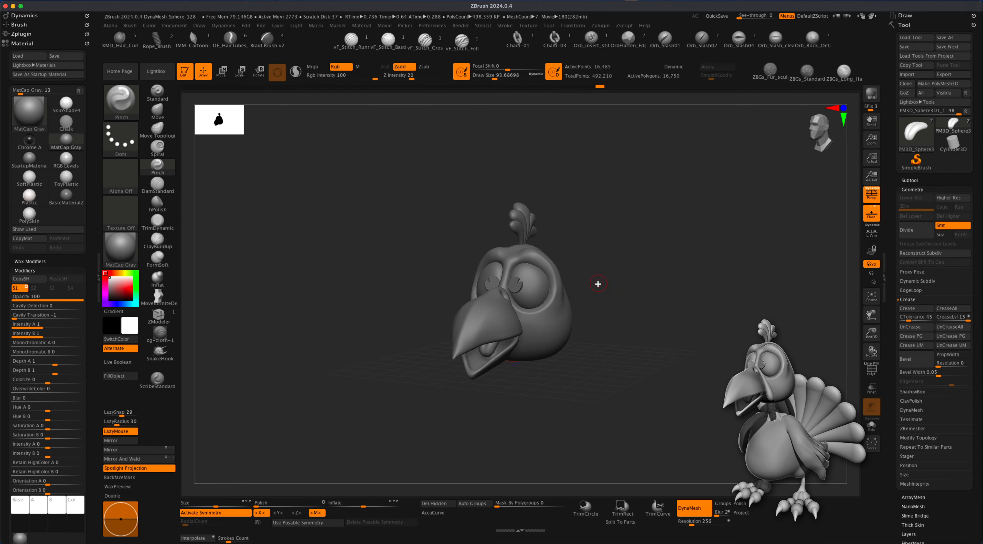
pyautogui.moveTo(598, 283)
pyautogui.mouseDown()
pyautogui.moveTo(643, 321)
pyautogui.moveTo(658, 321)
pyautogui.moveTo(628, 324)
pyautogui.moveTo(653, 338)
pyautogui.moveTo(645, 340)
pyautogui.moveTo(693, 347)
pyautogui.moveTo(648, 342)
pyautogui.mouseUp()
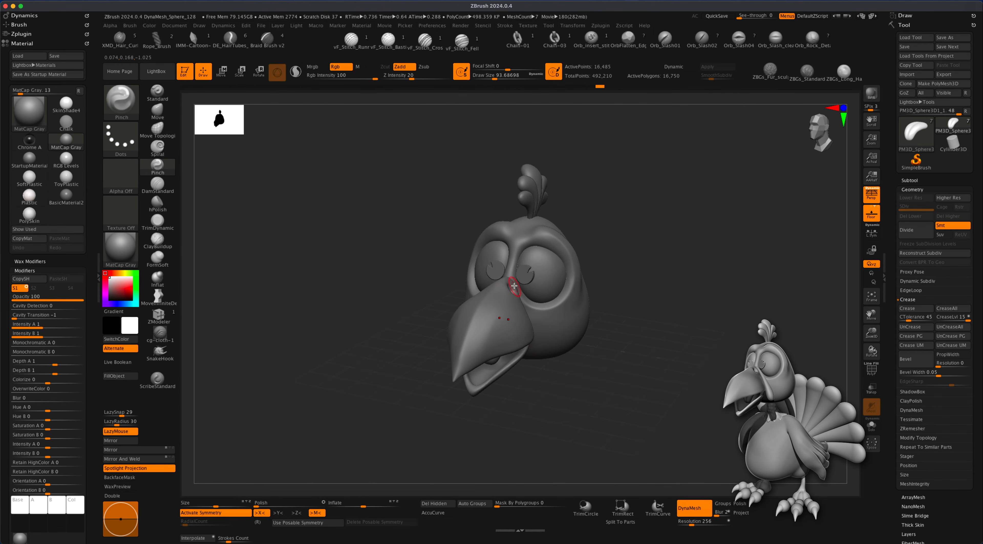
pyautogui.moveTo(608, 379); pyautogui.dragTo(630, 391)
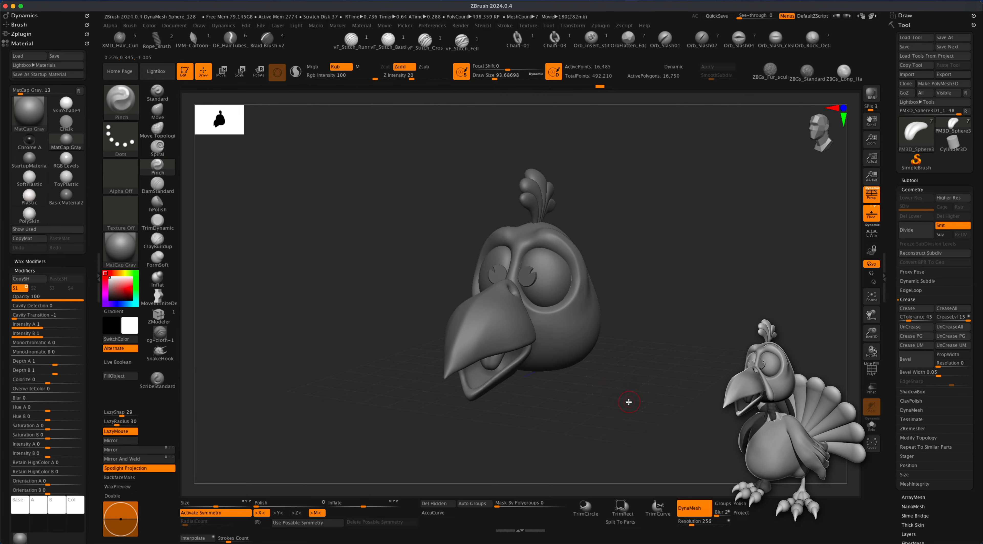
pyautogui.click(913, 180)
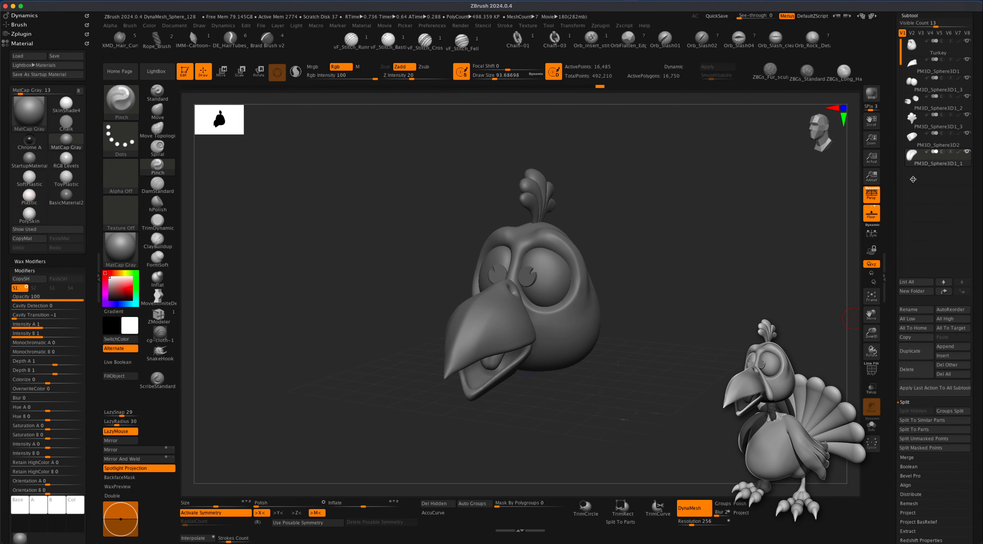
pyautogui.click(955, 356)
pyautogui.click(687, 378)
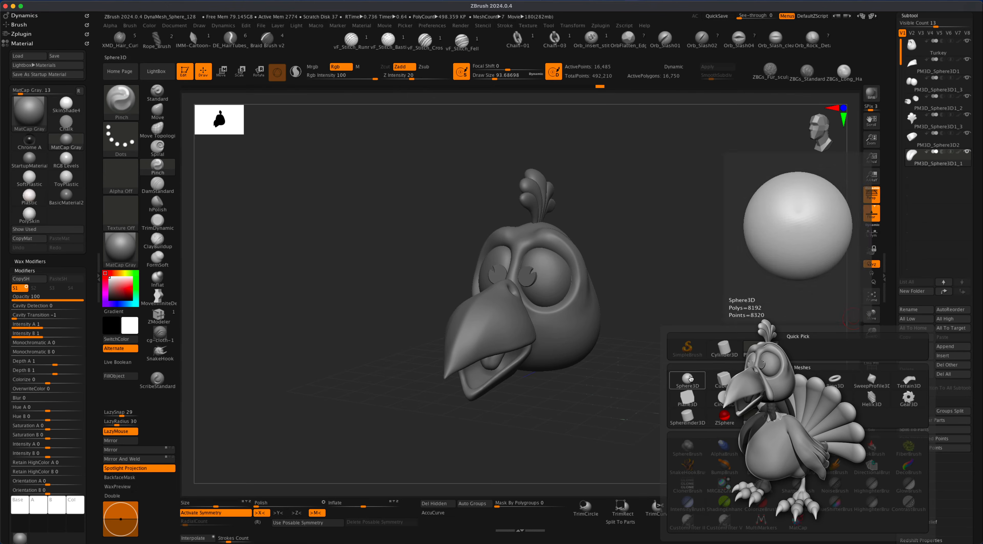
pyautogui.keyDown('shift'); pyautogui.moveTo(687, 374); pyautogui.dragTo(288, 67); pyautogui.keyUp('shift')
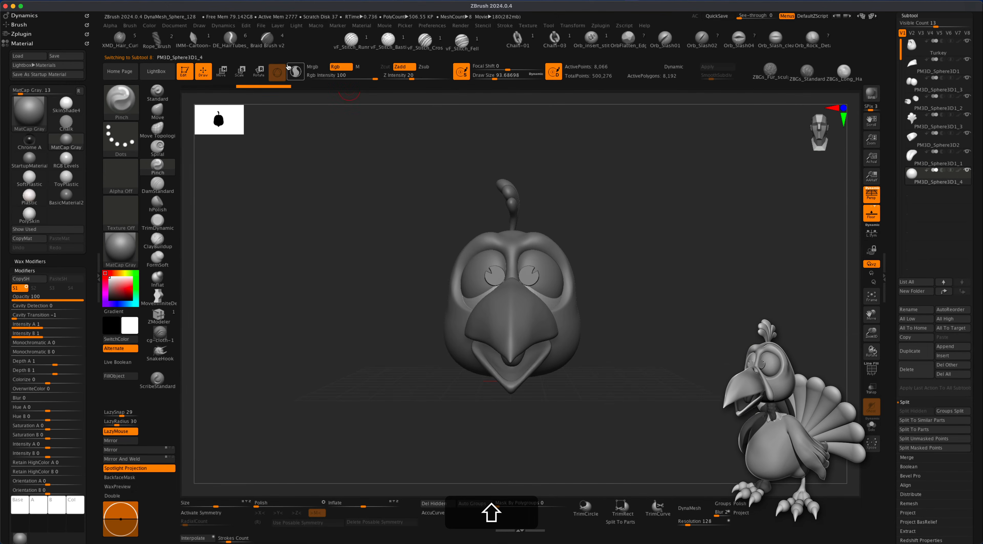
# Scale the new sphere down to a small ball and move it against the side of the head near the beak
pyautogui.click(221, 72)
pyautogui.moveTo(546, 284); pyautogui.dragTo(625, 291)
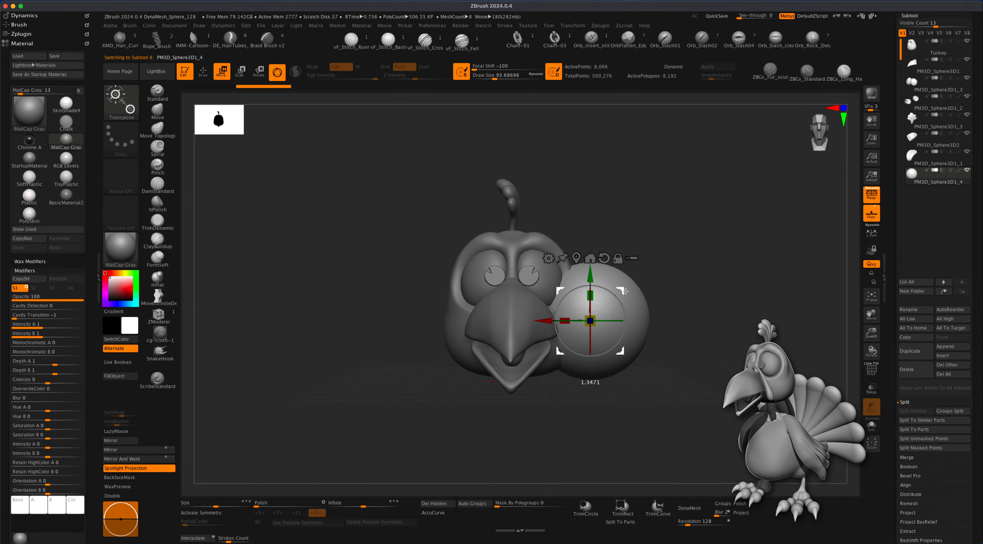
pyautogui.moveTo(590, 321); pyautogui.dragTo(590, 321)
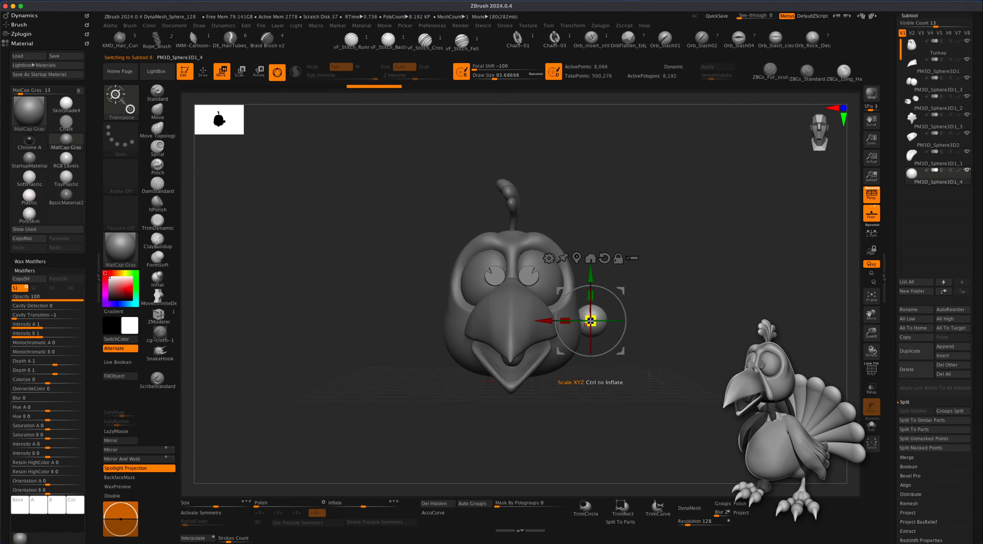
pyautogui.keyDown('alt'); pyautogui.moveTo(674, 334); pyautogui.dragTo(676, 336); pyautogui.keyUp('alt')
pyautogui.moveTo(621, 292); pyautogui.dragTo(595, 291)
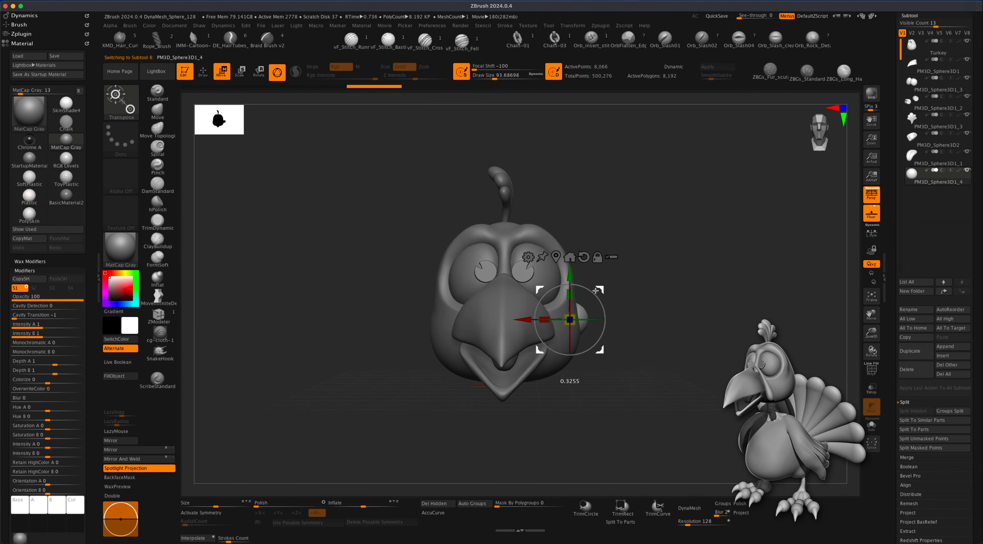
# Position the small ball in side view beside the rear corner of the open beak
pyautogui.keyDown('shift'); pyautogui.moveTo(655, 314); pyautogui.dragTo(620, 314); pyautogui.keyUp('shift')
pyautogui.keyDown('shift'); pyautogui.moveTo(522, 314); pyautogui.dragTo(483, 314); pyautogui.keyUp('shift')
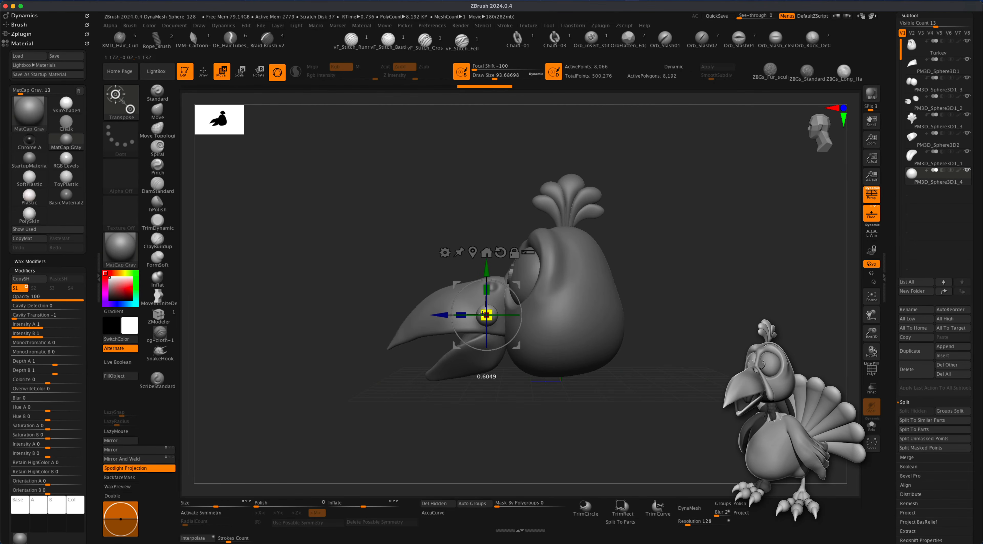
pyautogui.keyDown('shift'); pyautogui.moveTo(752, 321); pyautogui.dragTo(738, 340); pyautogui.keyUp('shift')
pyautogui.moveTo(618, 286); pyautogui.dragTo(568, 340)
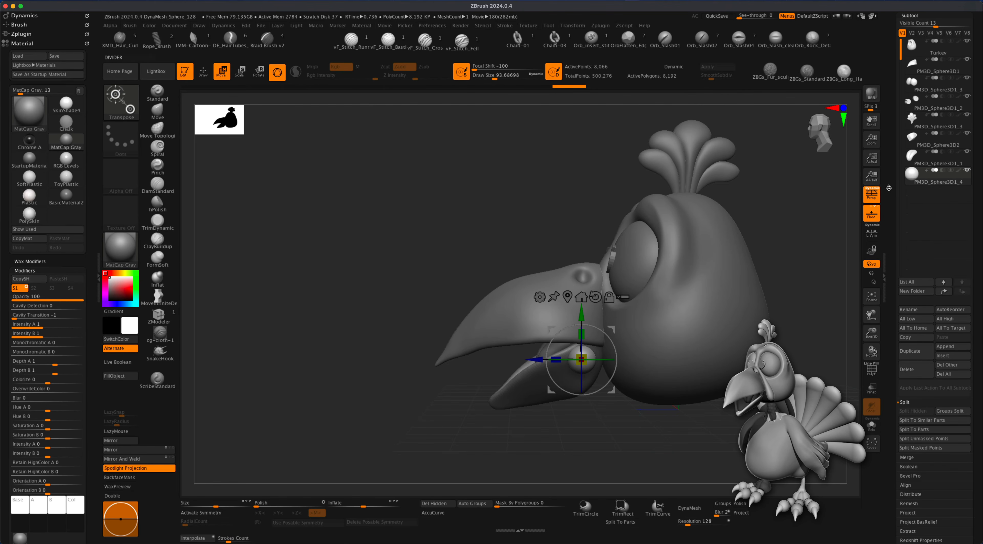
pyautogui.moveTo(477, 353); pyautogui.dragTo(562, 356)
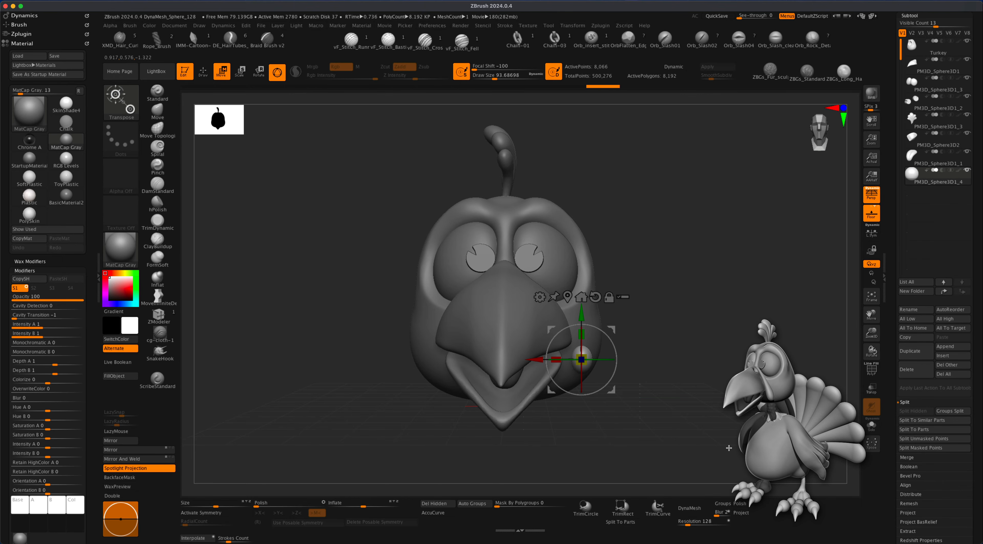
# Switch to the SnakeHook brush and set its draw size to about 132
pyautogui.click(203, 72)
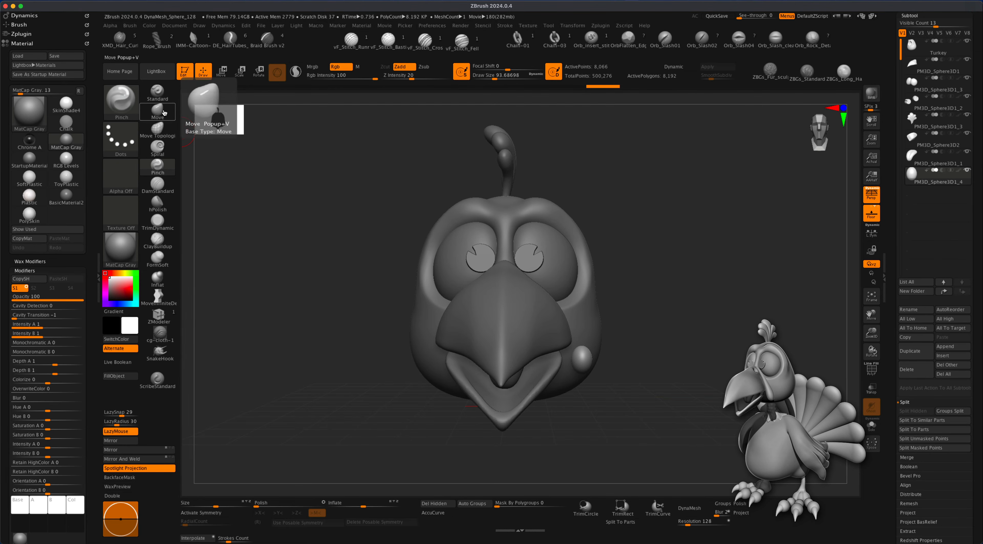
pyautogui.click(157, 352)
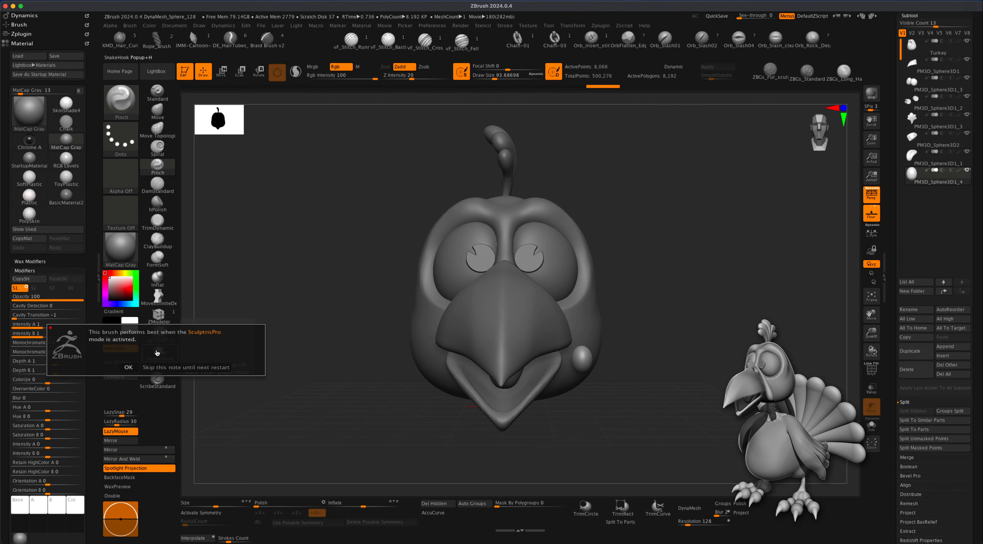
pyautogui.click(128, 367)
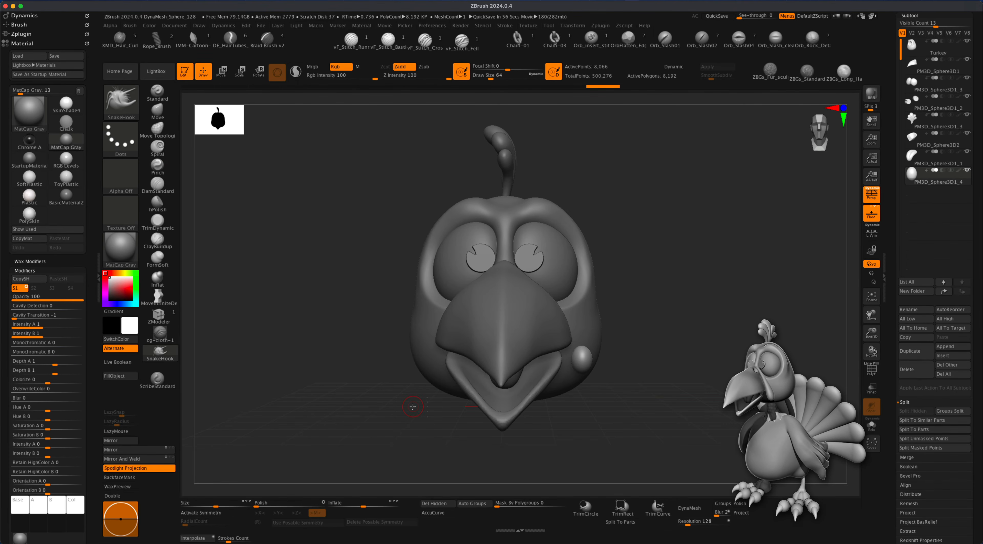
pyautogui.press('s')
pyautogui.moveTo(412, 406); pyautogui.dragTo(420, 407)
pyautogui.moveTo(623, 365); pyautogui.dragTo(626, 395)
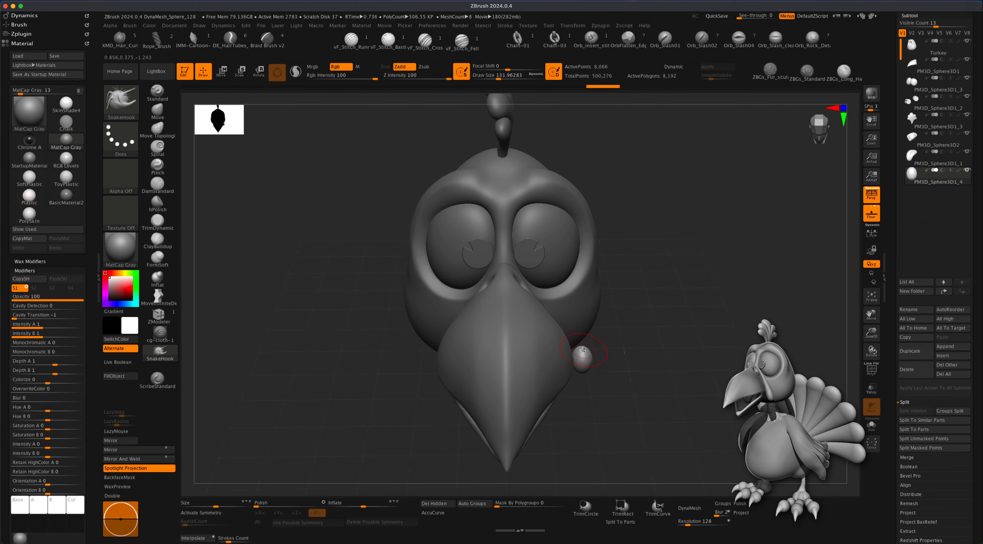
pyautogui.moveTo(612, 332)
pyautogui.mouseDown()
pyautogui.moveTo(585, 337)
pyautogui.moveTo(564, 300)
pyautogui.moveTo(501, 256)
pyautogui.mouseUp()
pyautogui.press('super+z')
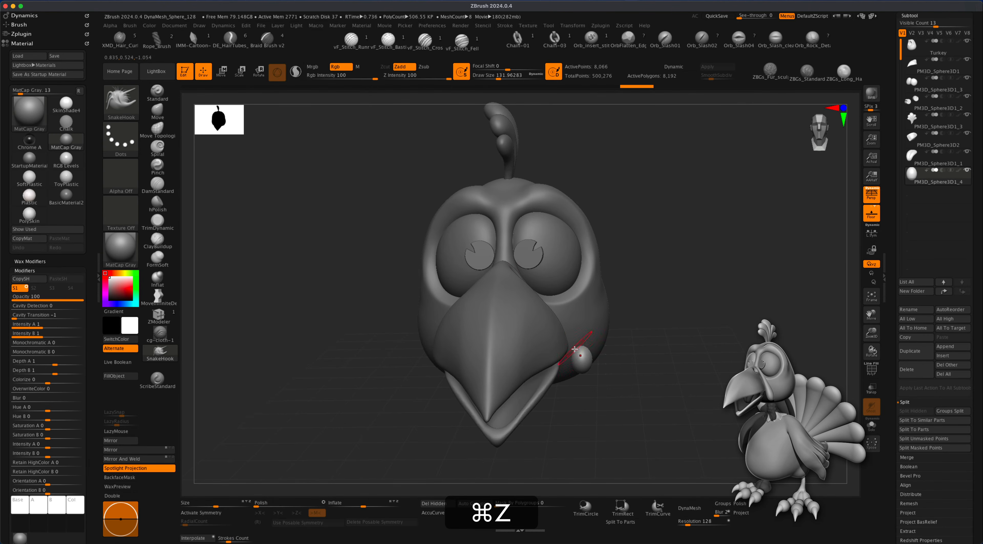
# Pull the ball with SnakeHook into a tapering strand along the beak's base up to the bridge between the eyes
pyautogui.moveTo(572, 334); pyautogui.dragTo(517, 264)
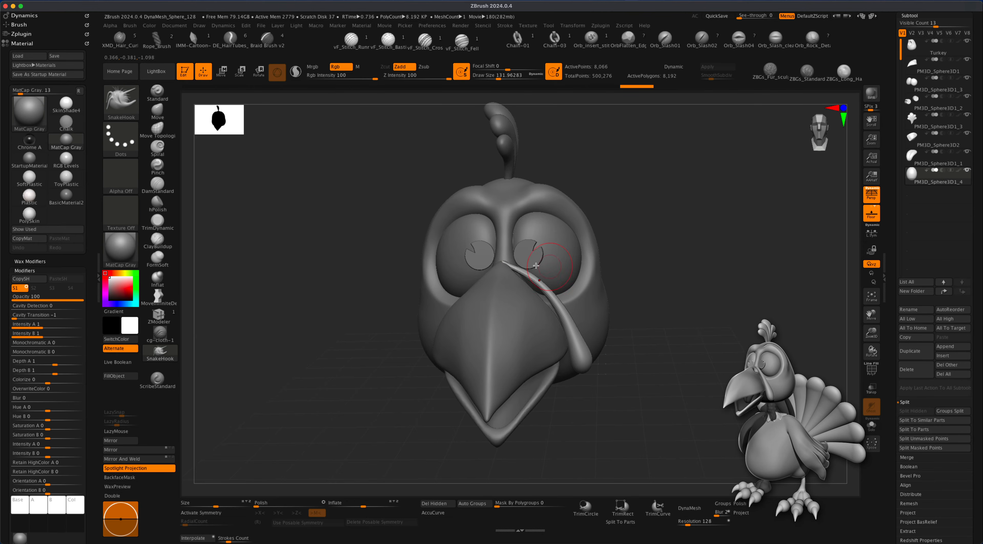
pyautogui.moveTo(672, 335)
pyautogui.mouseDown()
pyautogui.moveTo(629, 340)
pyautogui.moveTo(681, 345)
pyautogui.moveTo(665, 344)
pyautogui.moveTo(714, 366)
pyautogui.moveTo(717, 381)
pyautogui.moveTo(709, 374)
pyautogui.mouseUp()
pyautogui.moveTo(748, 336)
pyautogui.keyDown('alt'); pyautogui.mouseDown()
pyautogui.moveTo(756, 325)
pyautogui.moveTo(733, 316)
pyautogui.moveTo(737, 327)
pyautogui.mouseUp(); pyautogui.keyUp('alt')
pyautogui.keyDown('alt'); pyautogui.moveTo(255, 233); pyautogui.dragTo(265, 239); pyautogui.keyUp('alt')
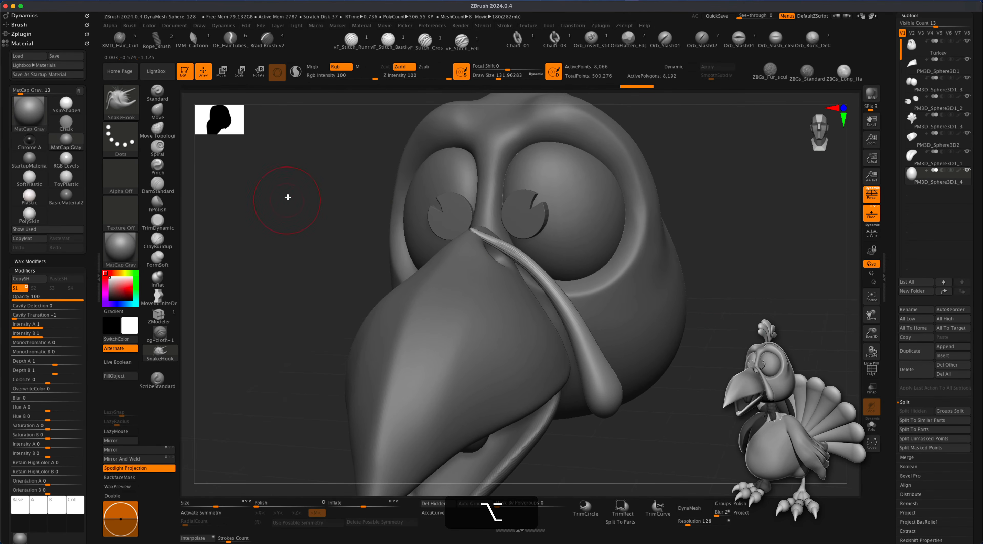
# Set the strand's DynaMesh resolution to 256 and remesh it
pyautogui.click(698, 521)
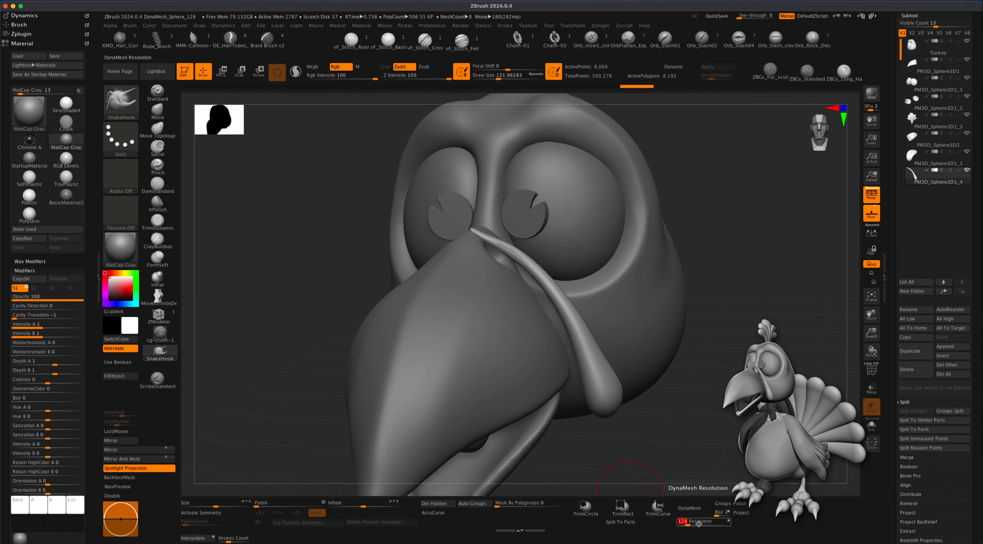
pyautogui.write('25')
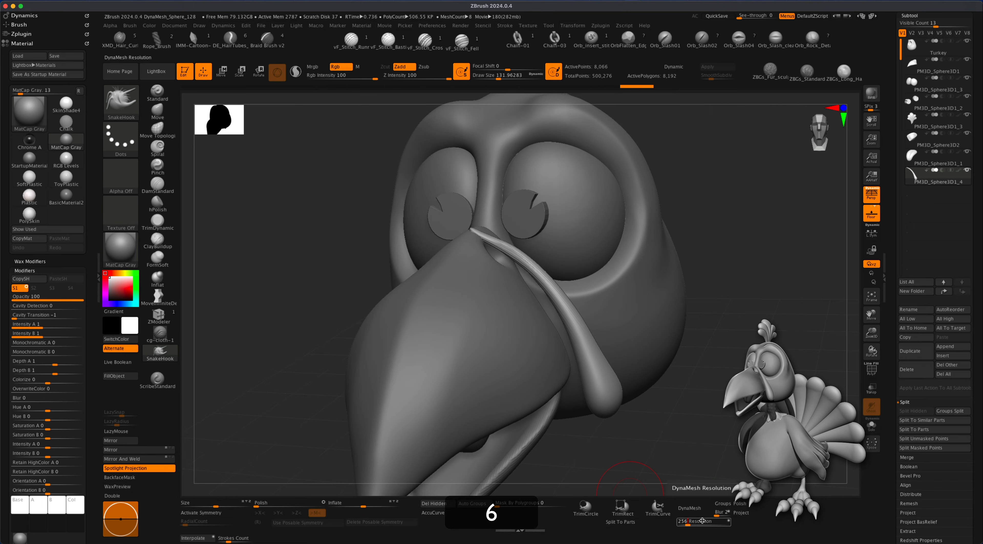
pyautogui.write('6')
pyautogui.press('Return')
pyautogui.click(691, 507)
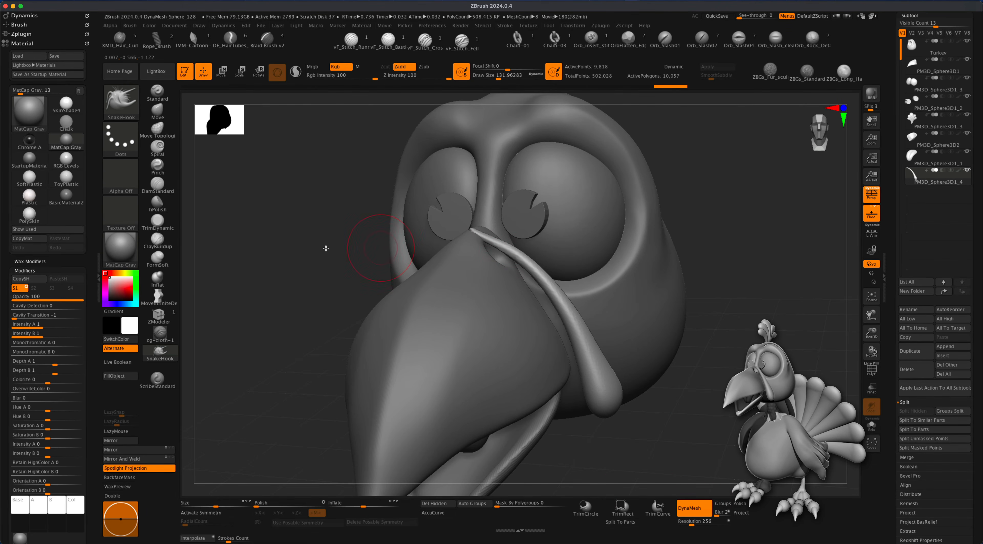
# Reshape the strand from the front with the Move brush at draw size about 187 so it follows the beak's edge
pyautogui.click(170, 120)
pyautogui.keyDown('shift'); pyautogui.moveTo(292, 219); pyautogui.dragTo(300, 213); pyautogui.keyUp('shift')
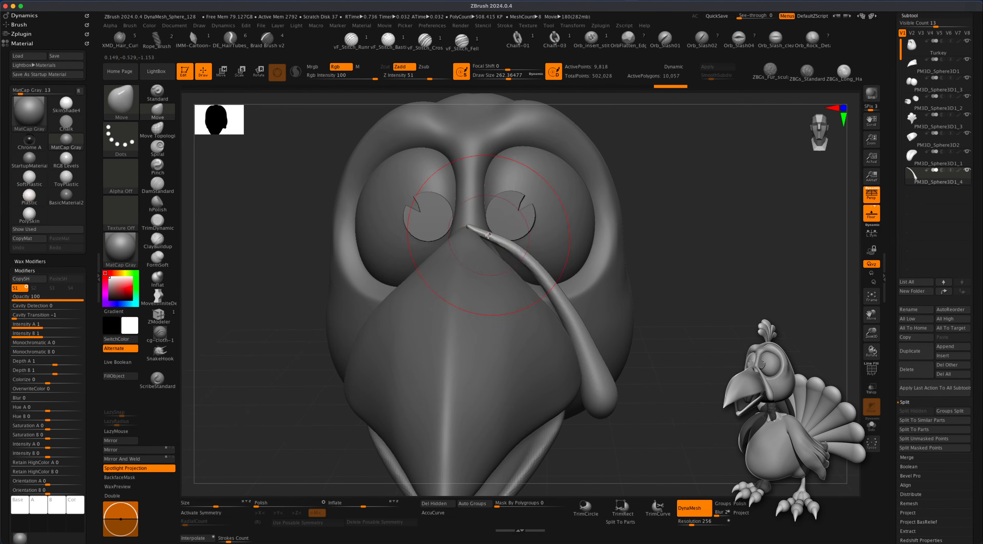
pyautogui.press('s')
pyautogui.moveTo(510, 250); pyautogui.dragTo(465, 226)
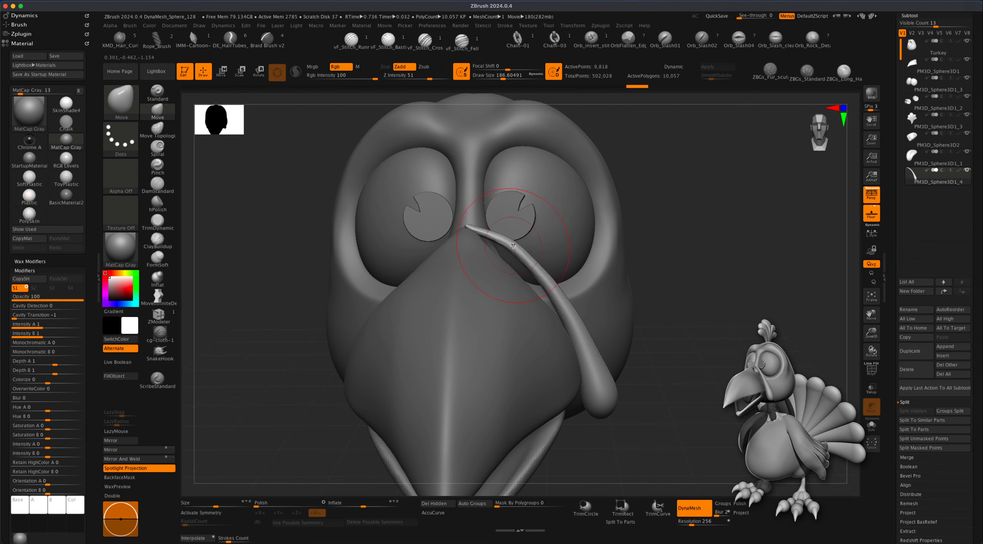
pyautogui.moveTo(512, 246); pyautogui.dragTo(515, 251)
pyautogui.moveTo(543, 281); pyautogui.dragTo(546, 288)
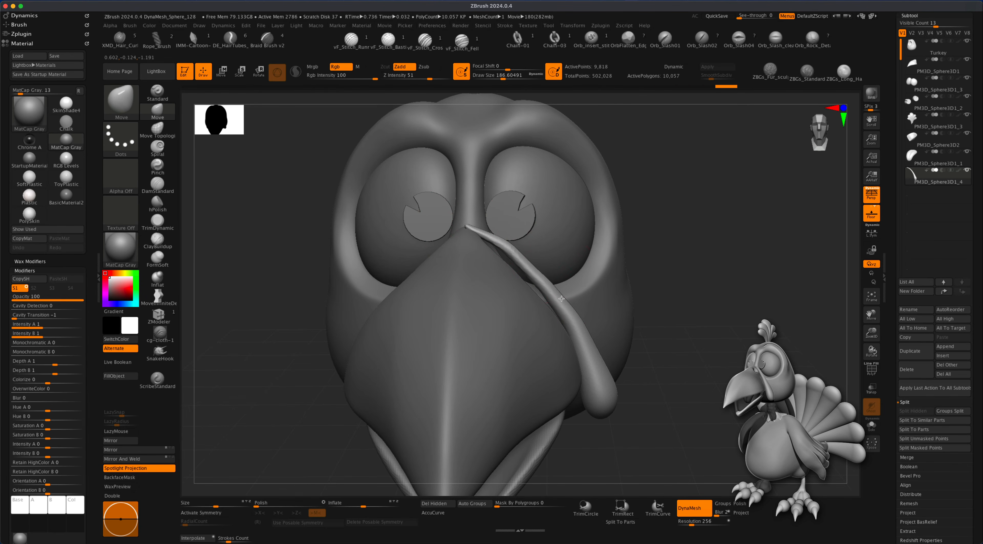
pyautogui.moveTo(489, 239); pyautogui.dragTo(468, 228)
# Pull the strand into line with the base of the beak from above, using the Move brush at draw size about 239
pyautogui.moveTo(715, 255); pyautogui.dragTo(725, 164)
pyautogui.moveTo(477, 195); pyautogui.dragTo(482, 176)
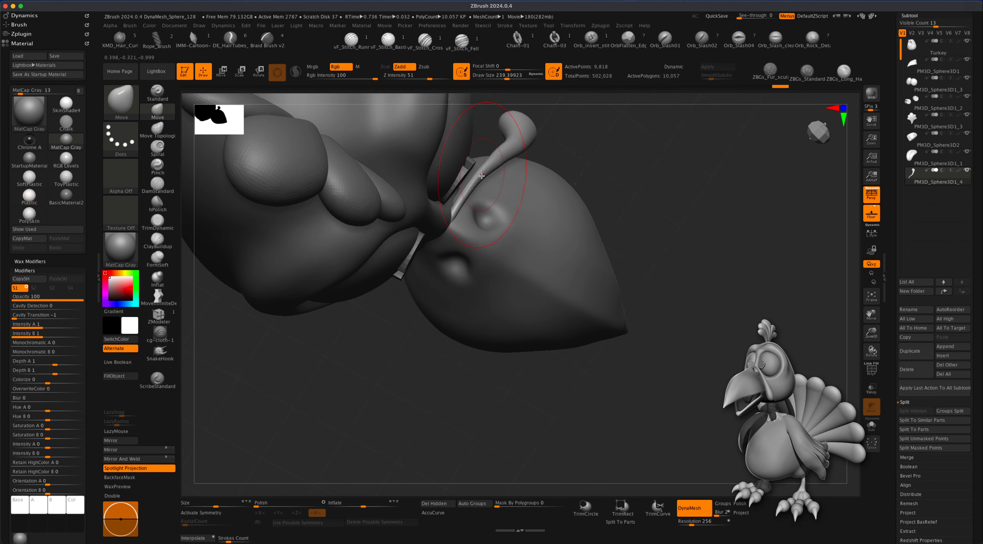
pyautogui.keyDown('alt'); pyautogui.moveTo(573, 145); pyautogui.dragTo(589, 255); pyautogui.keyUp('alt')
pyautogui.moveTo(494, 292); pyautogui.dragTo(487, 297)
# Refine the strand's curve down the side of the beak with the Move brush at draw sizes of about 338 and 262
pyautogui.moveTo(683, 245)
pyautogui.keyDown('shift'); pyautogui.mouseDown()
pyautogui.moveTo(717, 378)
pyautogui.moveTo(695, 356)
pyautogui.moveTo(715, 361)
pyautogui.moveTo(653, 373)
pyautogui.moveTo(725, 409)
pyautogui.moveTo(705, 397)
pyautogui.moveTo(727, 349)
pyautogui.moveTo(708, 382)
pyautogui.moveTo(724, 382)
pyautogui.mouseUp(); pyautogui.keyUp('shift')
pyautogui.press('s')
pyautogui.moveTo(564, 363); pyautogui.dragTo(557, 366)
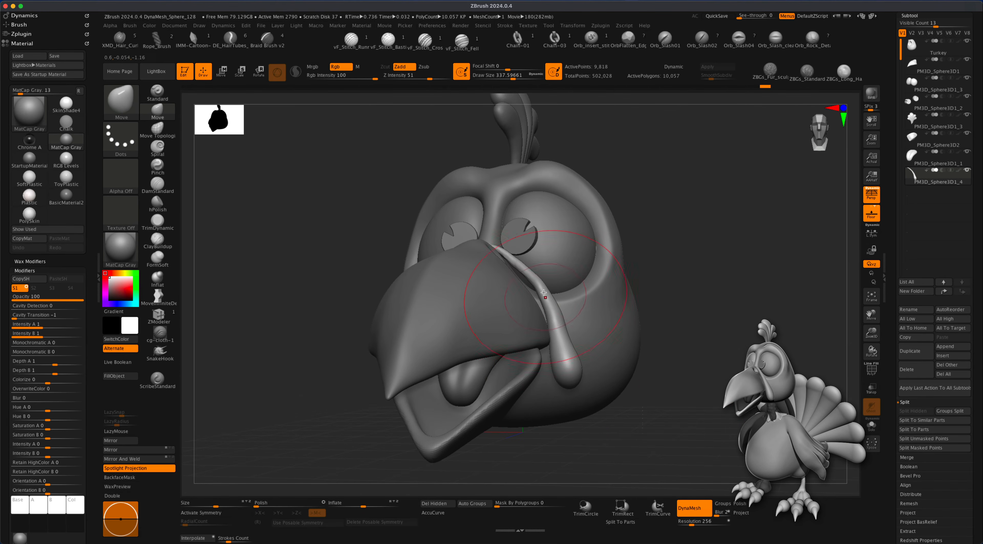
pyautogui.press('s')
pyautogui.moveTo(683, 282); pyautogui.dragTo(678, 281)
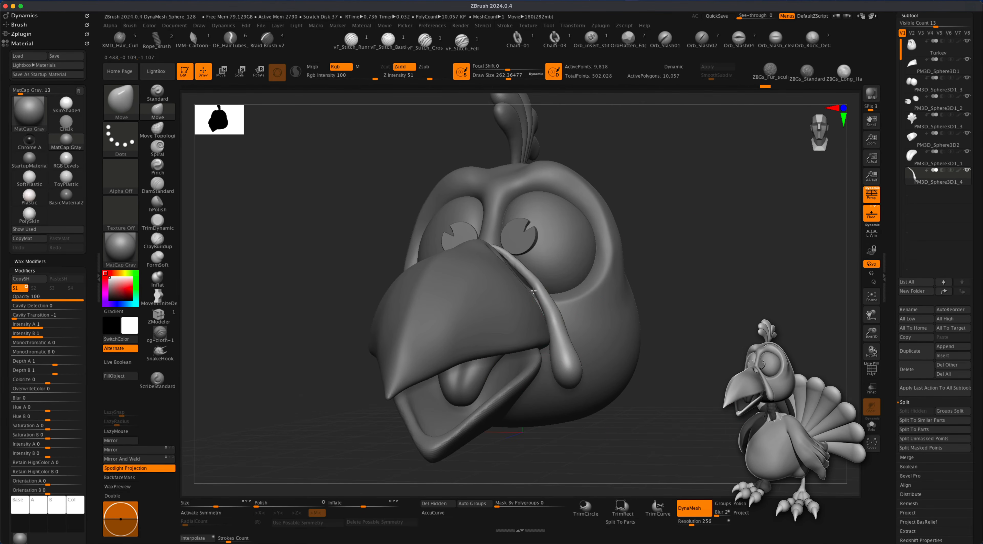
pyautogui.moveTo(686, 323); pyautogui.dragTo(665, 329)
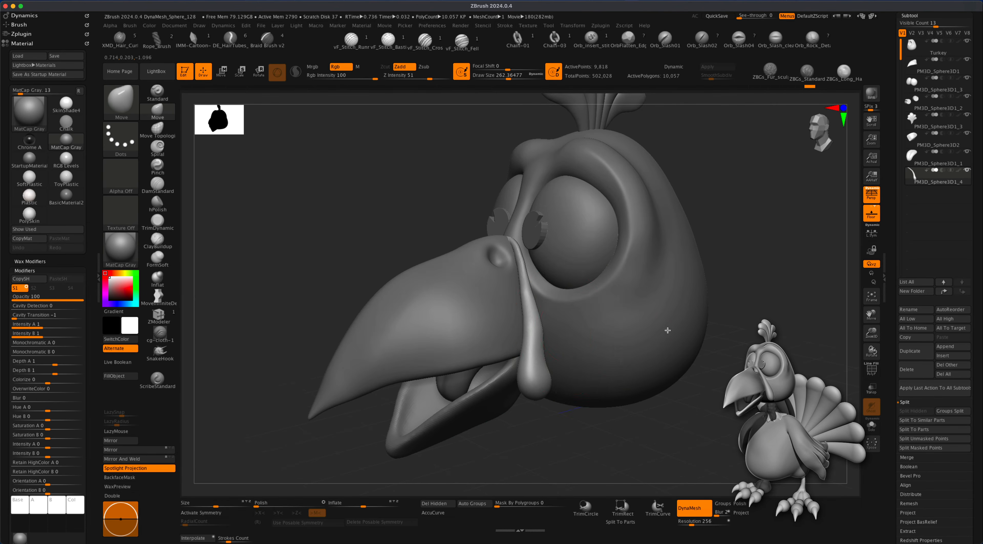
# Nudge the strand's lower end back toward the face with the Move brush at draw size about 262
pyautogui.moveTo(655, 385); pyautogui.dragTo(611, 397)
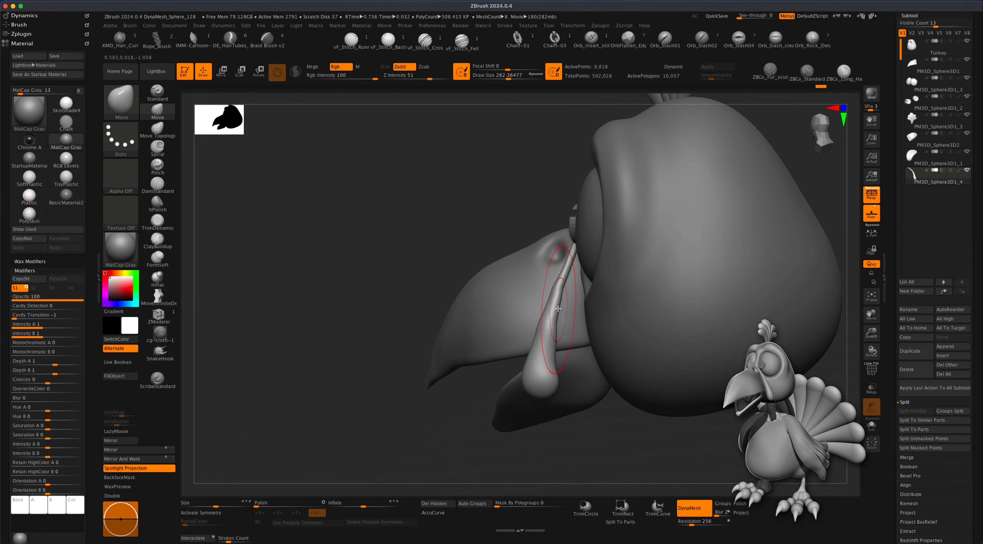
pyautogui.moveTo(542, 385); pyautogui.dragTo(555, 385)
pyautogui.moveTo(389, 404); pyautogui.dragTo(534, 428)
pyautogui.moveTo(664, 372); pyautogui.dragTo(612, 337)
pyautogui.keyDown('alt'); pyautogui.moveTo(631, 383); pyautogui.dragTo(630, 378); pyautogui.keyUp('alt')
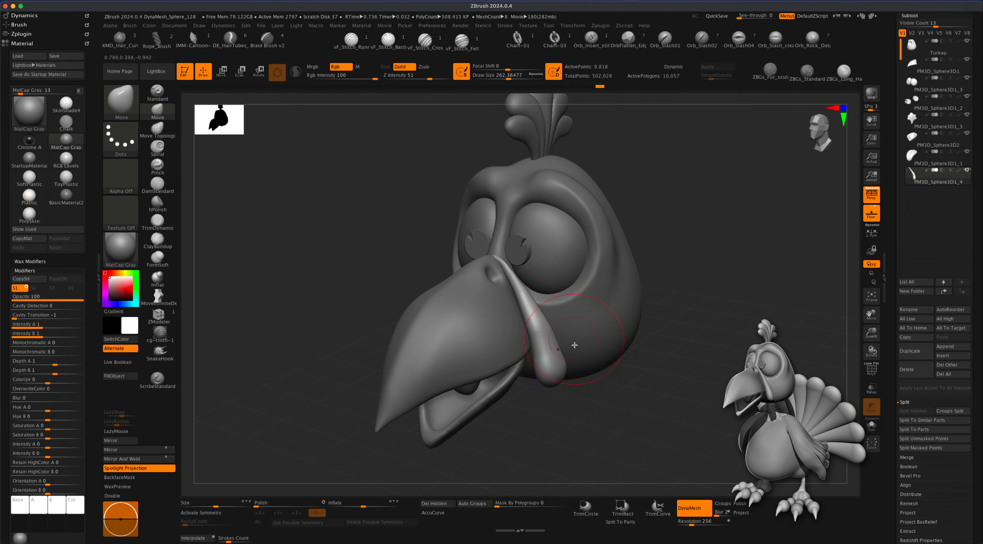
pyautogui.keyDown('alt'); pyautogui.moveTo(704, 381); pyautogui.dragTo(699, 387); pyautogui.keyUp('alt')
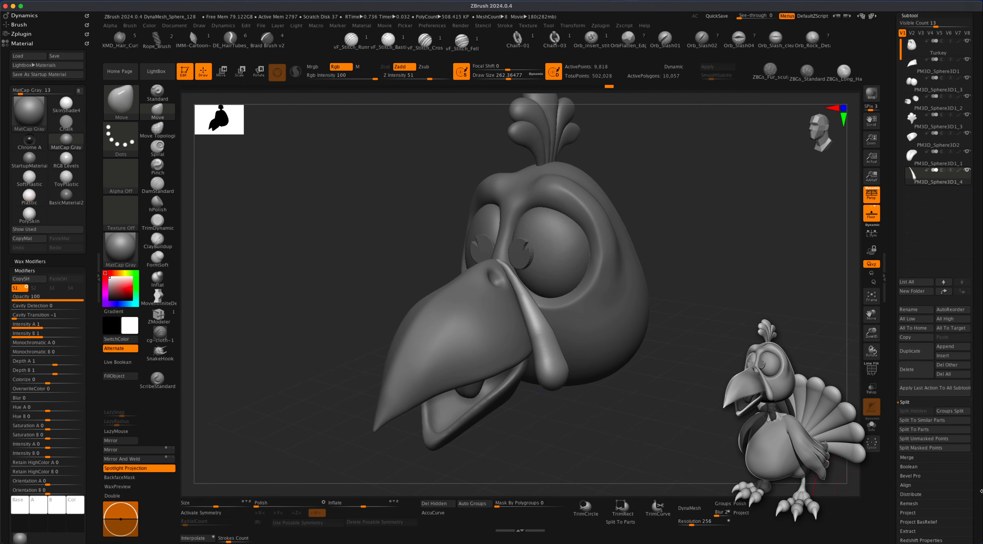
# Remesh the strand with ZRemesher, using a target polygons count of 1 and Adapt turned off
pyautogui.scroll(-5, 980, 414)
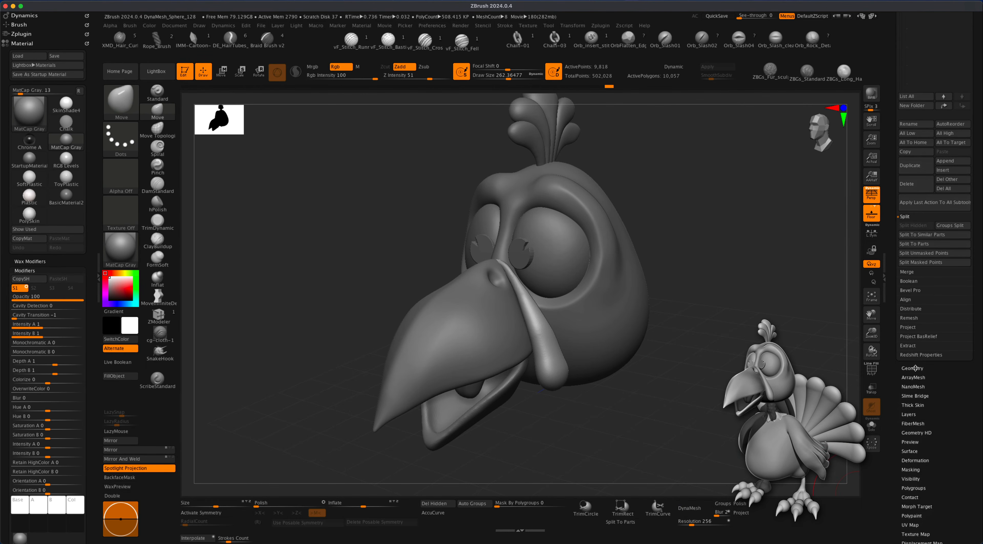
pyautogui.click(915, 367)
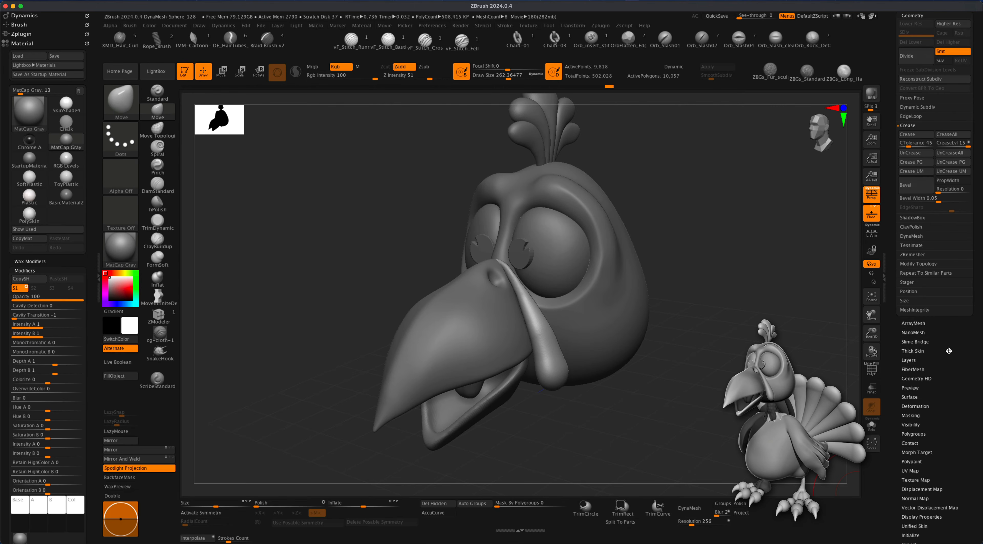
pyautogui.click(911, 255)
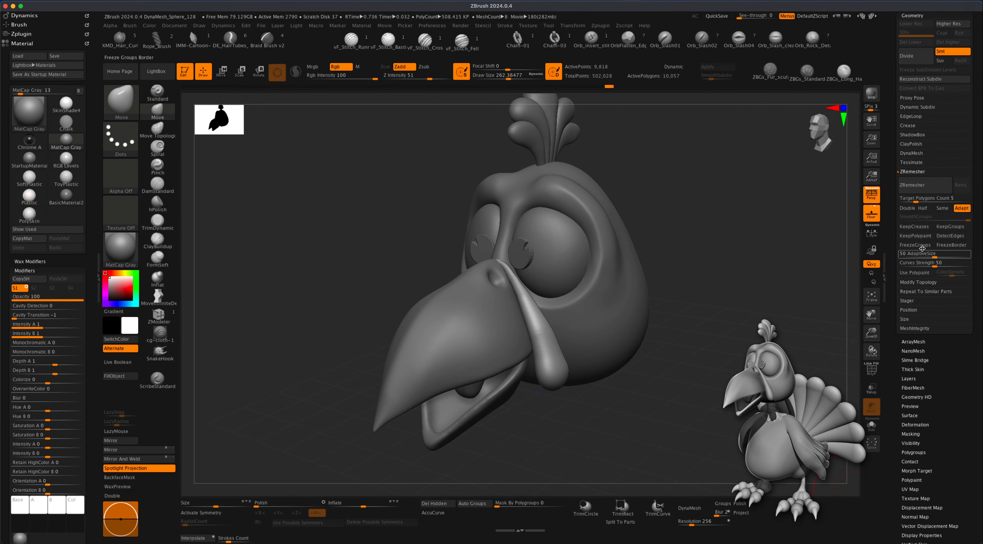
pyautogui.click(926, 201)
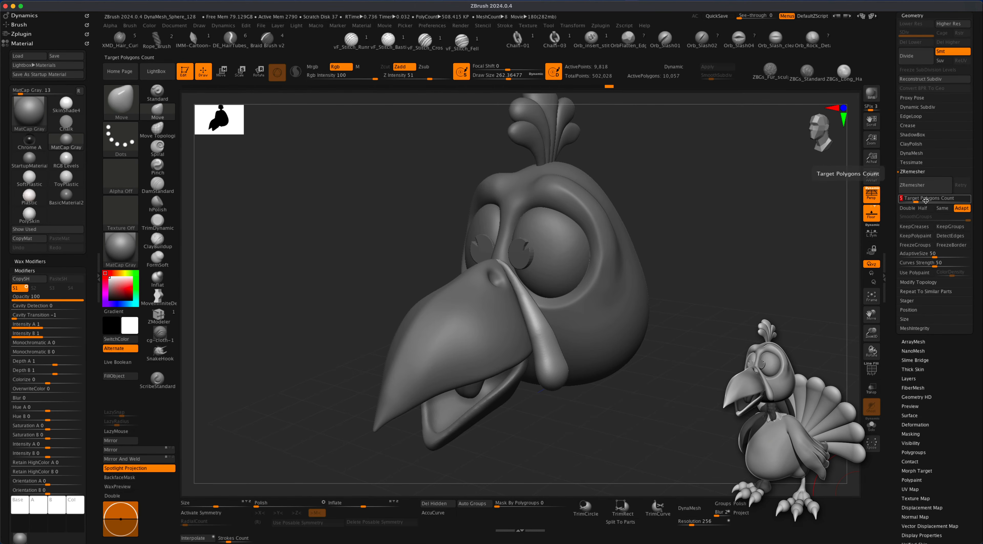
pyautogui.write('1')
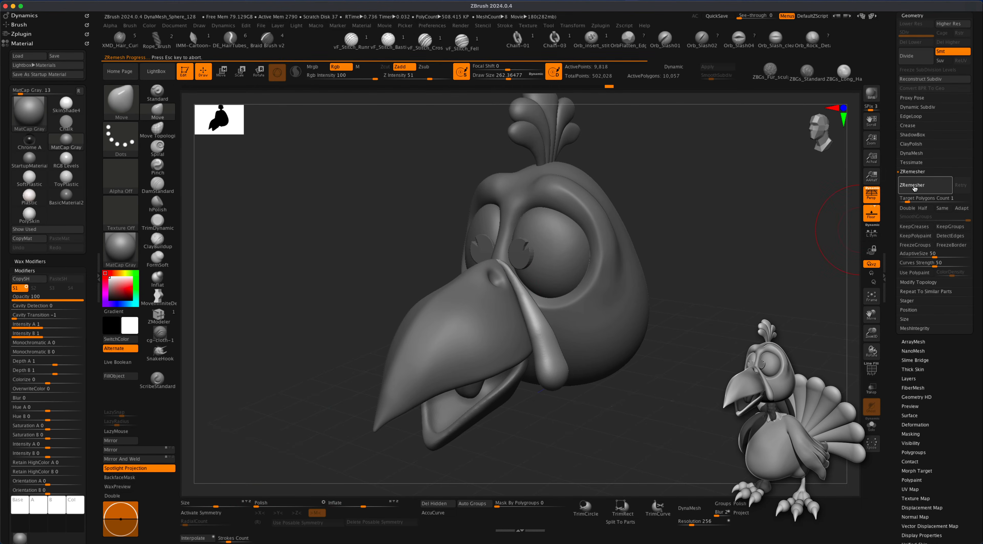
pyautogui.press('super+z')
pyautogui.moveTo(684, 386); pyautogui.dragTo(562, 309)
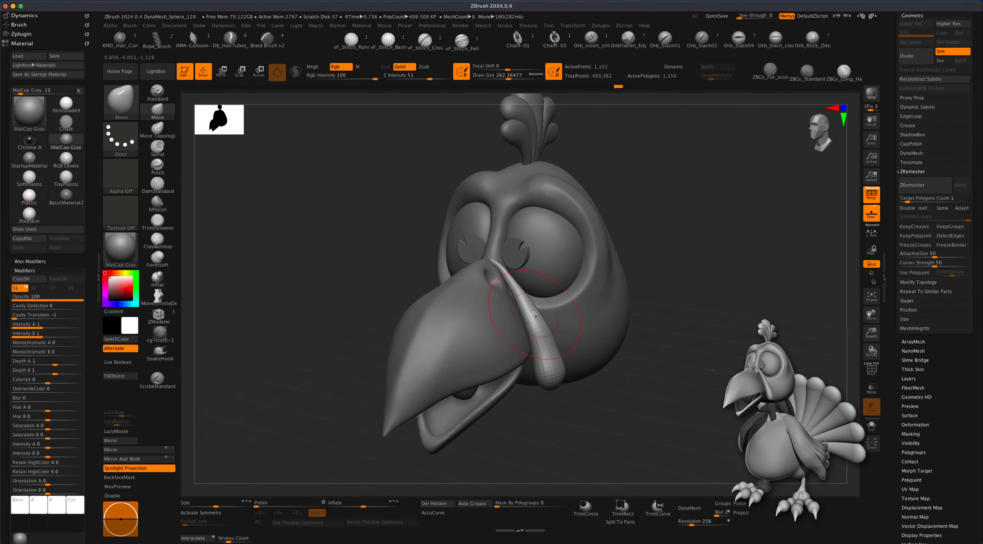
# Reduce the strand's mesh density with repeated ZRemesher passes at Half and apply a light polish
pyautogui.click(923, 208)
pyautogui.click(923, 185)
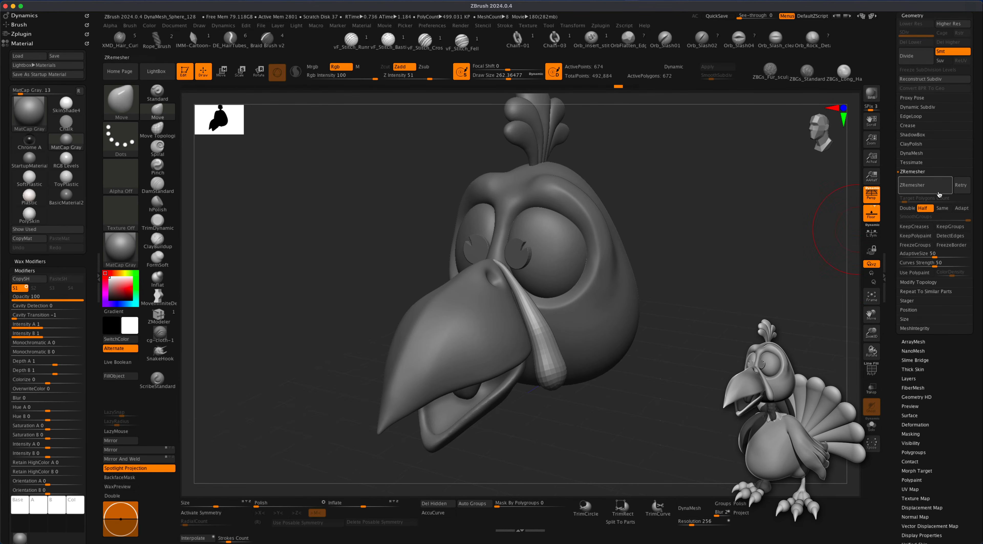
pyautogui.click(932, 190)
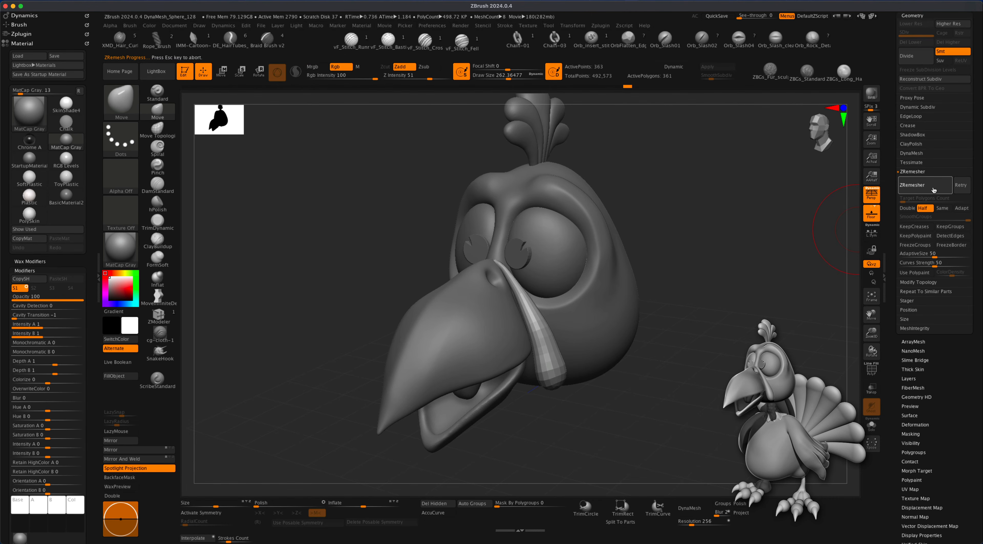
pyautogui.moveTo(713, 351); pyautogui.dragTo(465, 461)
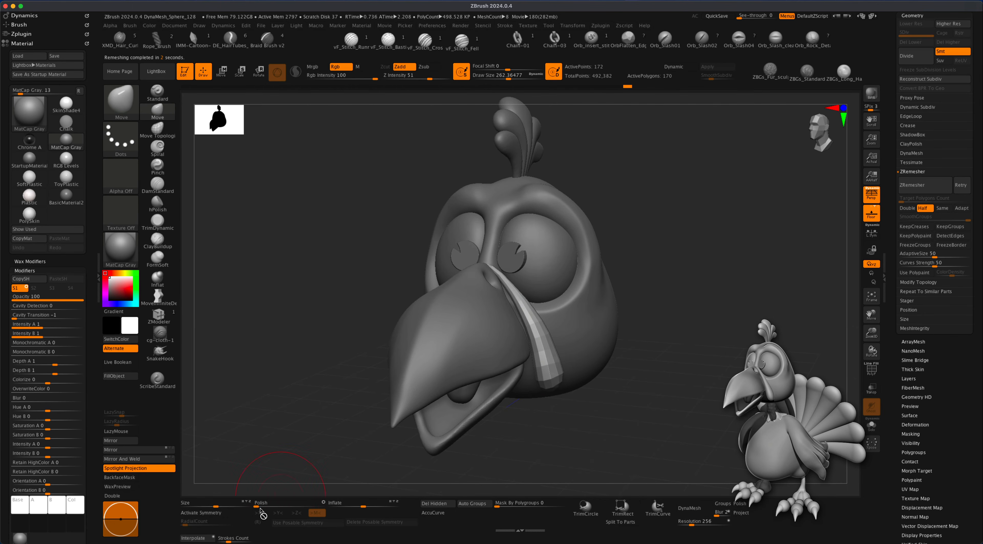
pyautogui.moveTo(258, 507); pyautogui.dragTo(261, 506)
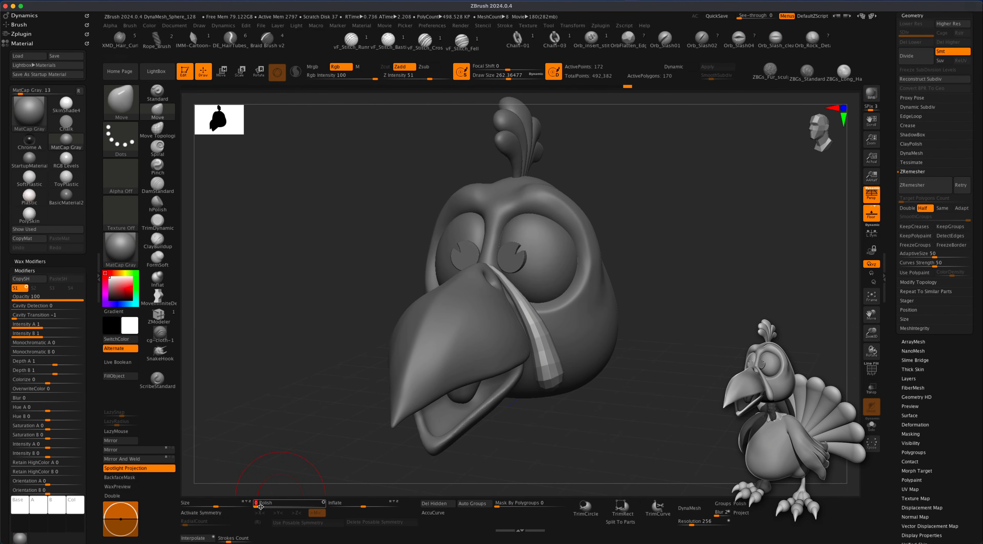
pyautogui.moveTo(601, 448)
pyautogui.mouseDown()
pyautogui.moveTo(571, 447)
pyautogui.moveTo(599, 457)
pyautogui.moveTo(614, 449)
pyautogui.moveTo(577, 455)
pyautogui.moveTo(612, 449)
pyautogui.moveTo(607, 431)
pyautogui.mouseUp()
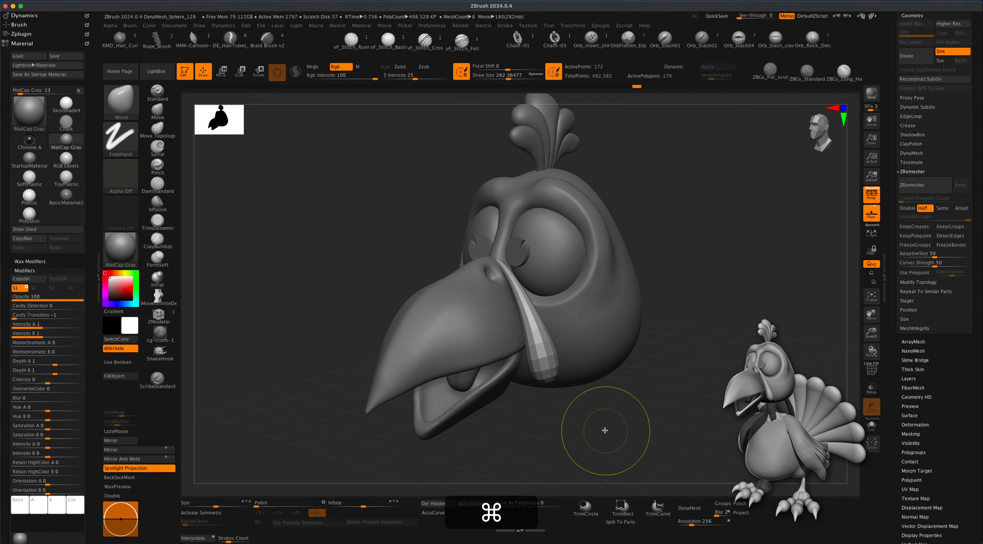
# Subdivide the strand up to subdivision level 5 and check its shape from the side
pyautogui.press('super+d')
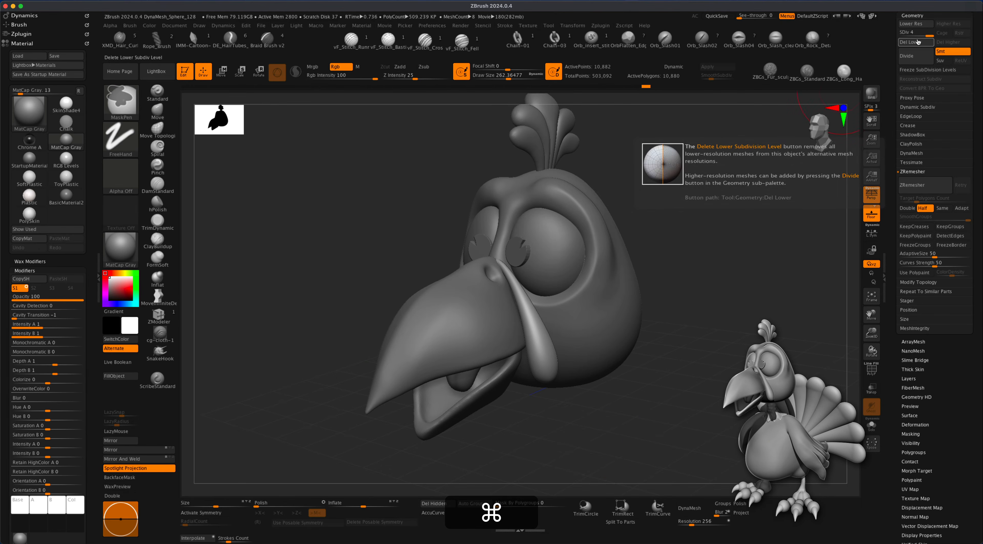
pyautogui.press('super+d')
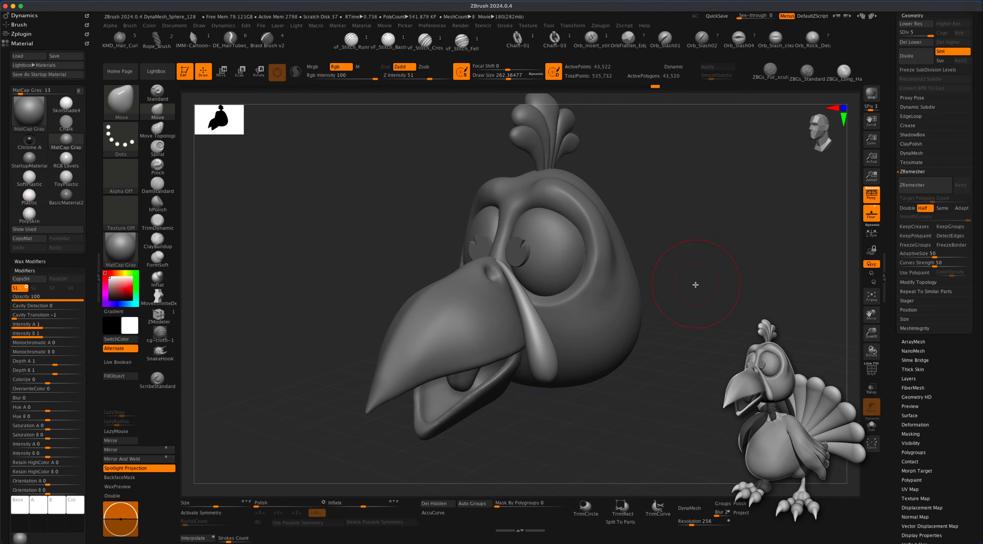
pyautogui.moveTo(694, 283); pyautogui.dragTo(682, 292)
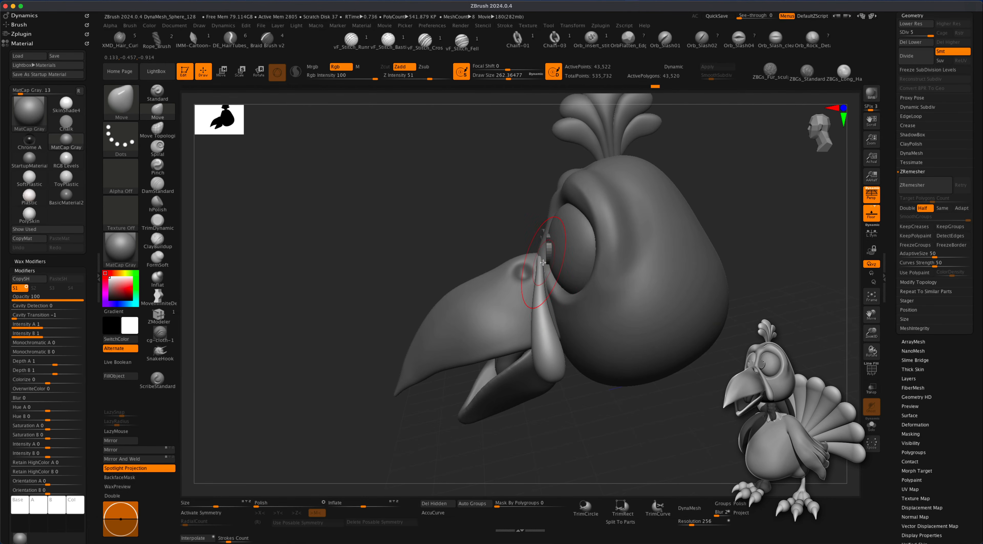
pyautogui.moveTo(601, 413)
pyautogui.mouseDown()
pyautogui.moveTo(629, 411)
pyautogui.moveTo(597, 404)
pyautogui.moveTo(643, 424)
pyautogui.moveTo(639, 434)
pyautogui.moveTo(662, 426)
pyautogui.mouseUp()
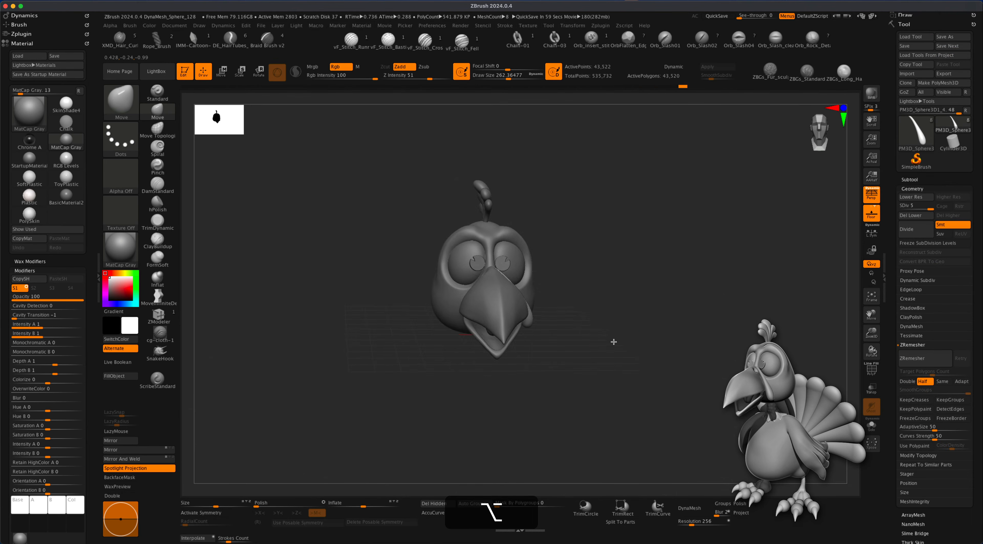
# Append a Sphere3D as a new subtool for the turkey's body
pyautogui.keyDown('alt'); pyautogui.moveTo(614, 343); pyautogui.dragTo(646, 345); pyautogui.keyUp('alt')
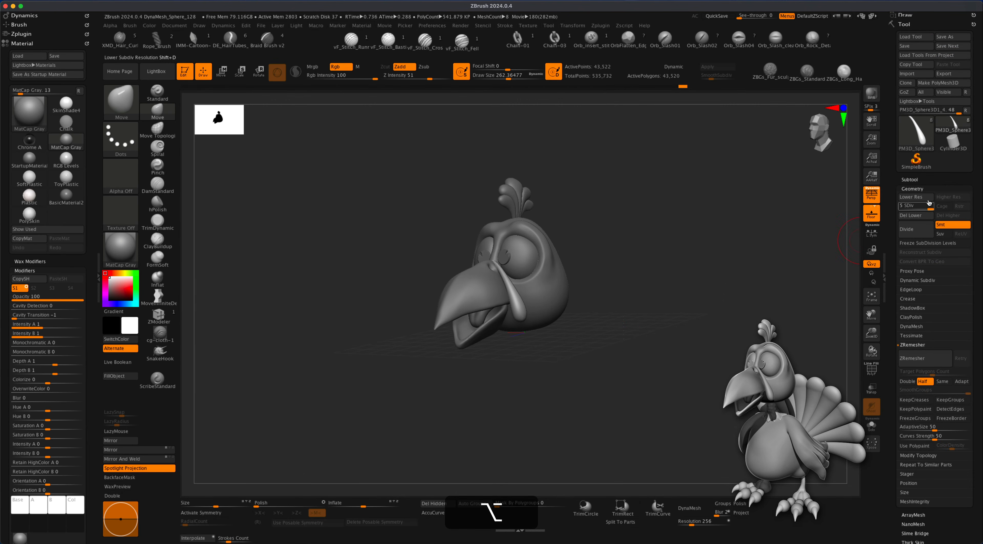
pyautogui.click(916, 182)
pyautogui.click(943, 355)
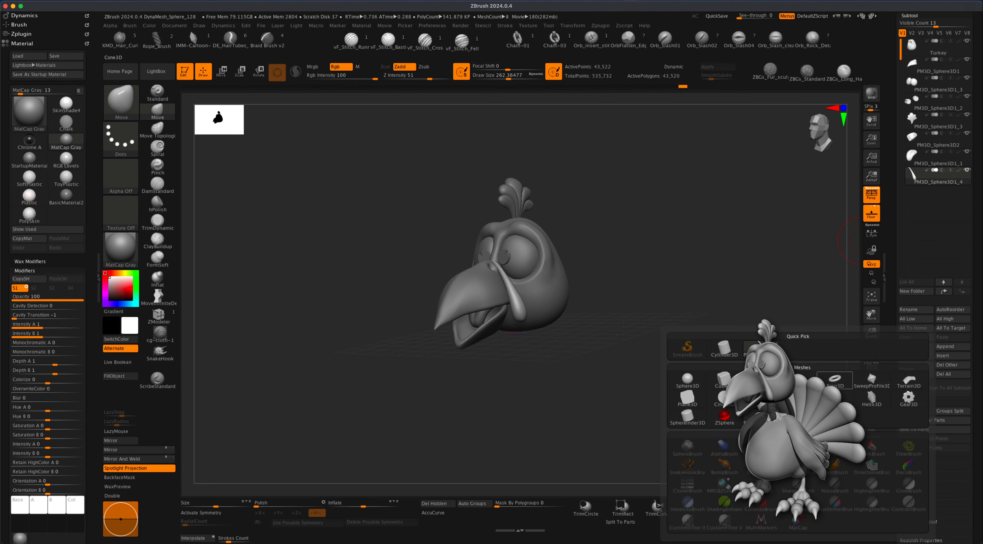
pyautogui.click(691, 377)
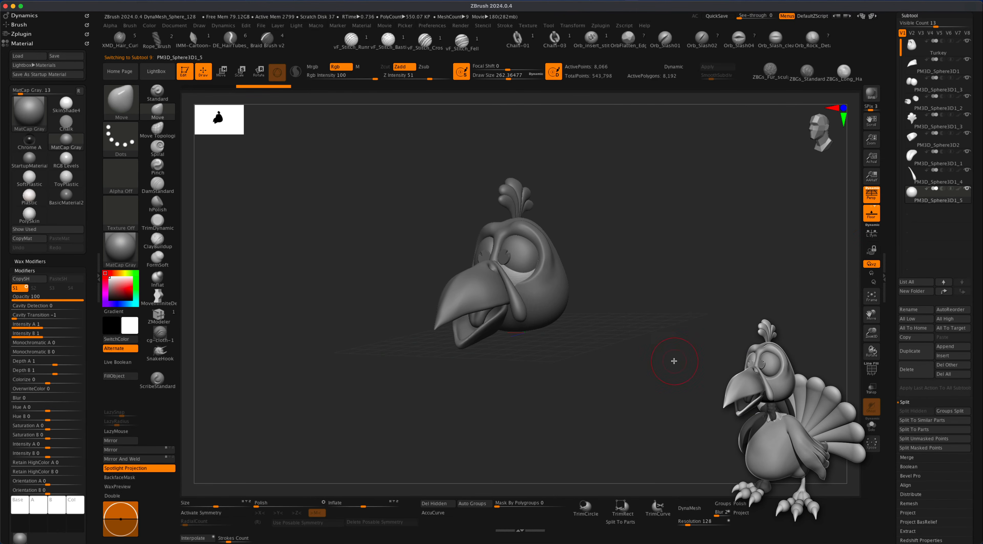
# Turn off perspective distortion, then move the new sphere straight down below the head and adjust its overall scale
pyautogui.click(223, 76)
pyautogui.click(871, 199)
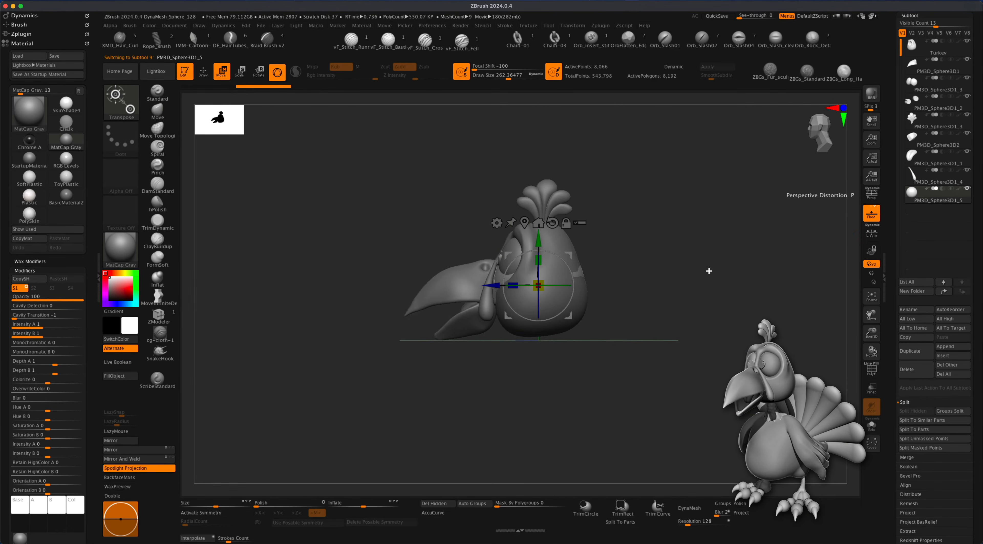
pyautogui.moveTo(548, 243); pyautogui.dragTo(553, 384)
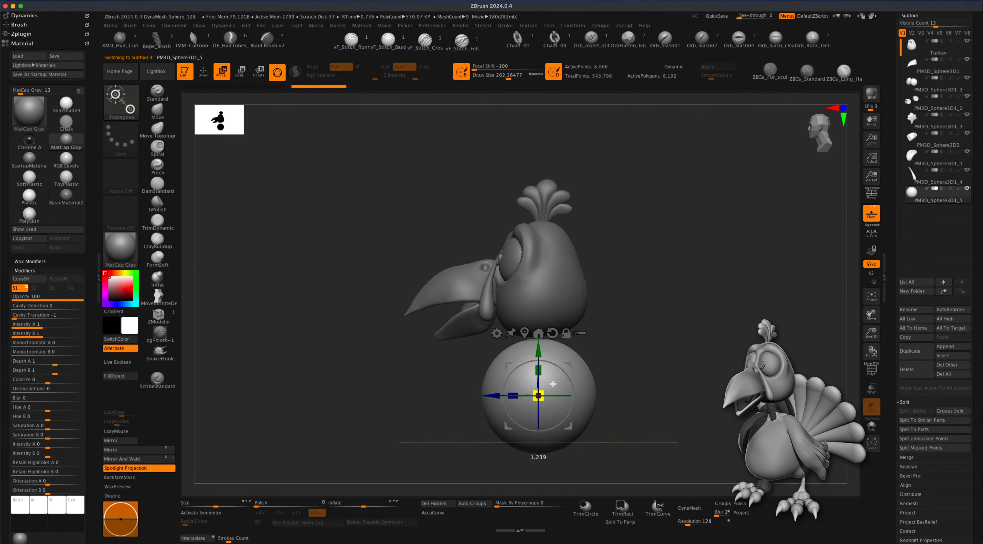
pyautogui.moveTo(553, 384); pyautogui.dragTo(546, 389)
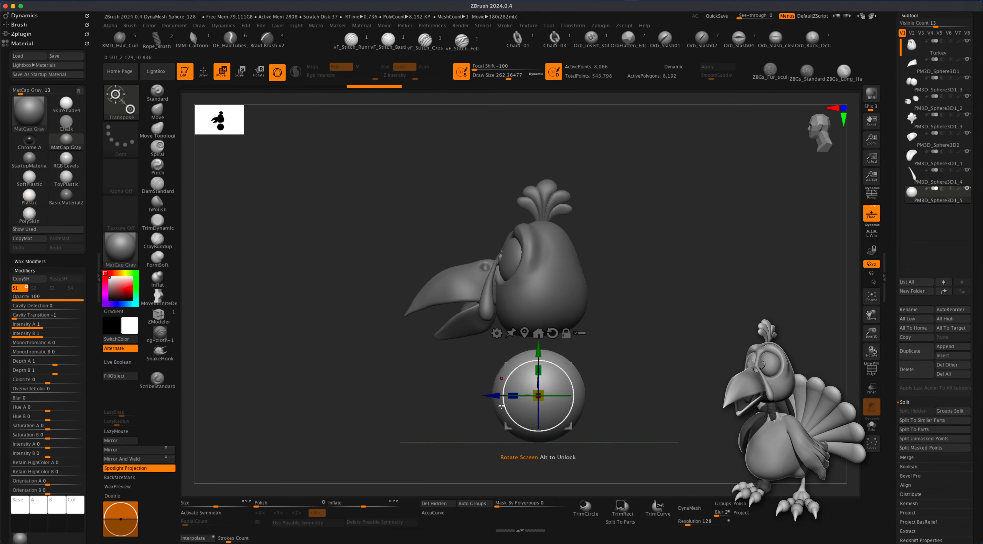
pyautogui.moveTo(544, 390); pyautogui.dragTo(558, 382)
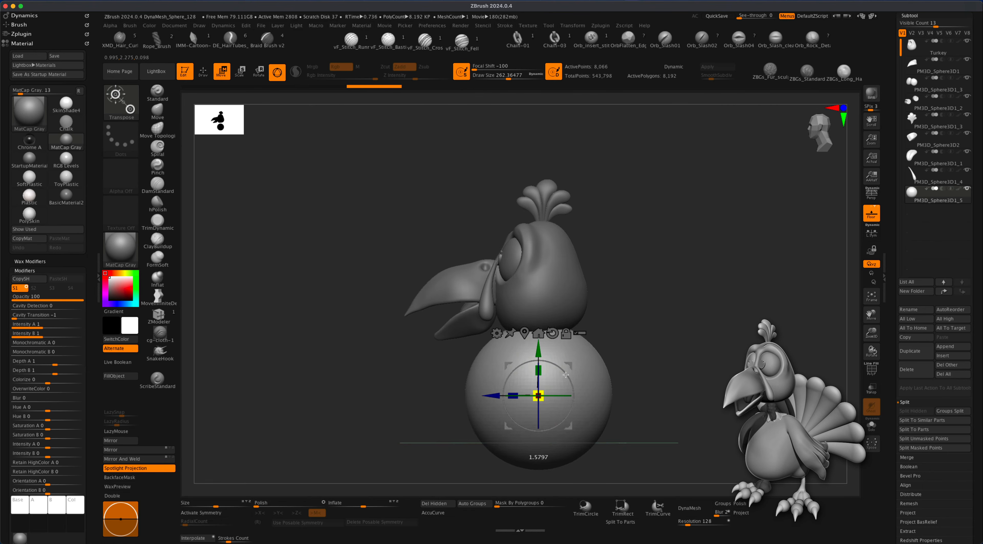
# Refine the body sphere's scale from the front and side, and lower it to leave a gap beneath the head
pyautogui.keyDown('shift'); pyautogui.moveTo(629, 366); pyautogui.dragTo(580, 334); pyautogui.keyUp('shift')
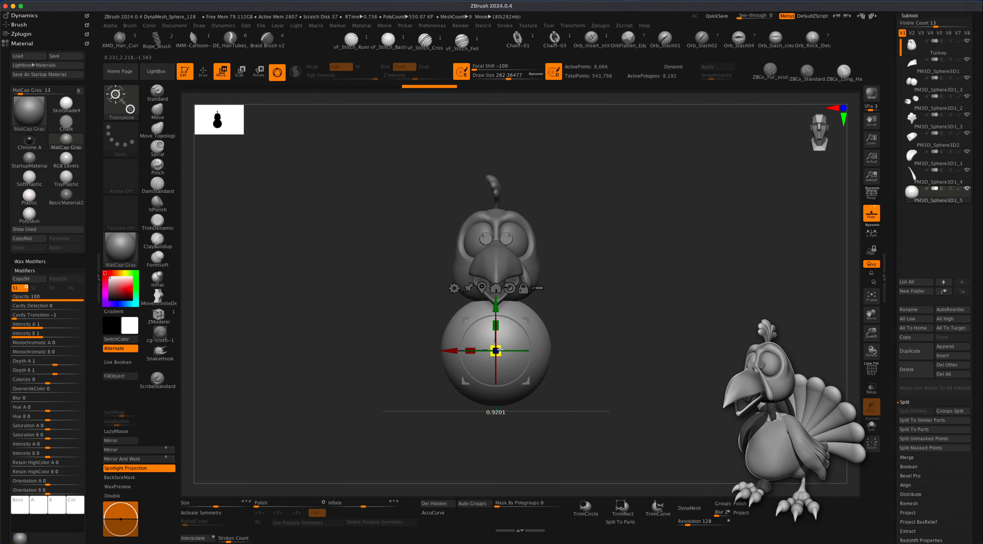
pyautogui.moveTo(502, 348)
pyautogui.mouseDown()
pyautogui.moveTo(521, 336)
pyautogui.moveTo(501, 342)
pyautogui.mouseUp()
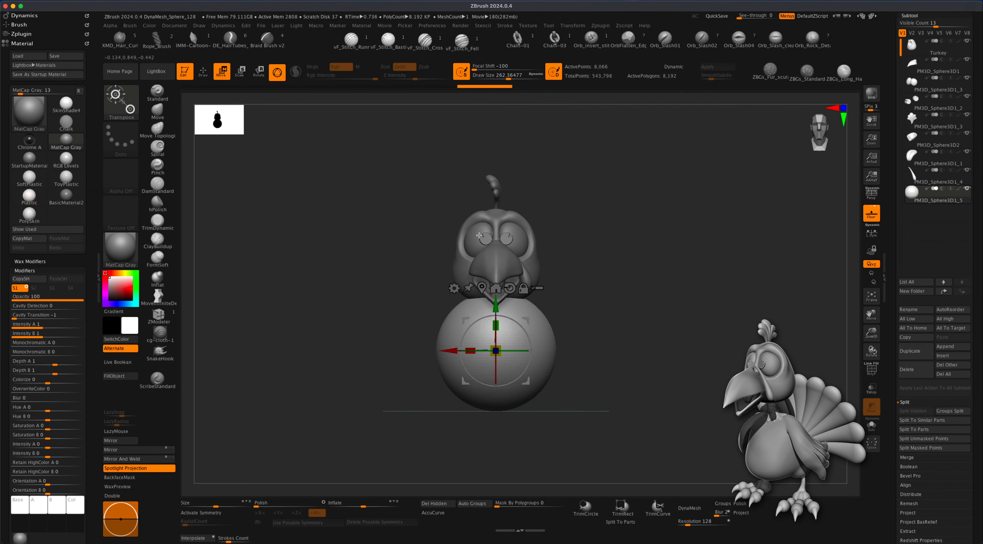
pyautogui.moveTo(479, 236); pyautogui.dragTo(601, 302)
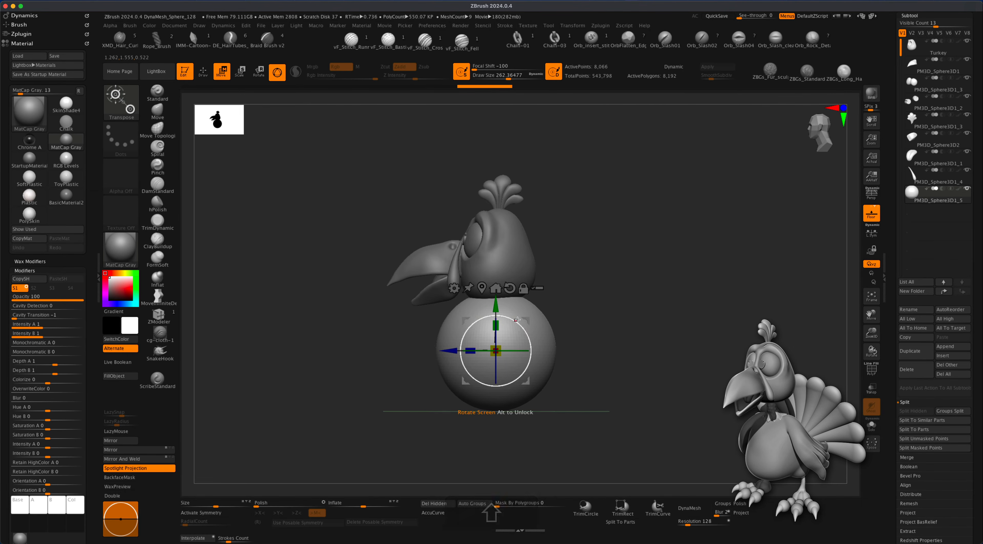
pyautogui.moveTo(518, 319); pyautogui.dragTo(530, 348)
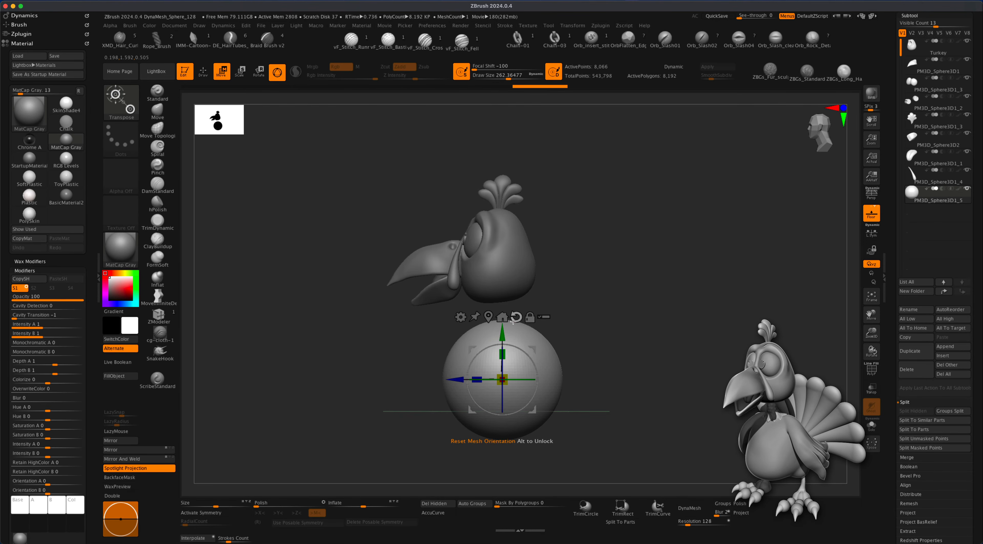
pyautogui.moveTo(501, 379); pyautogui.dragTo(501, 379)
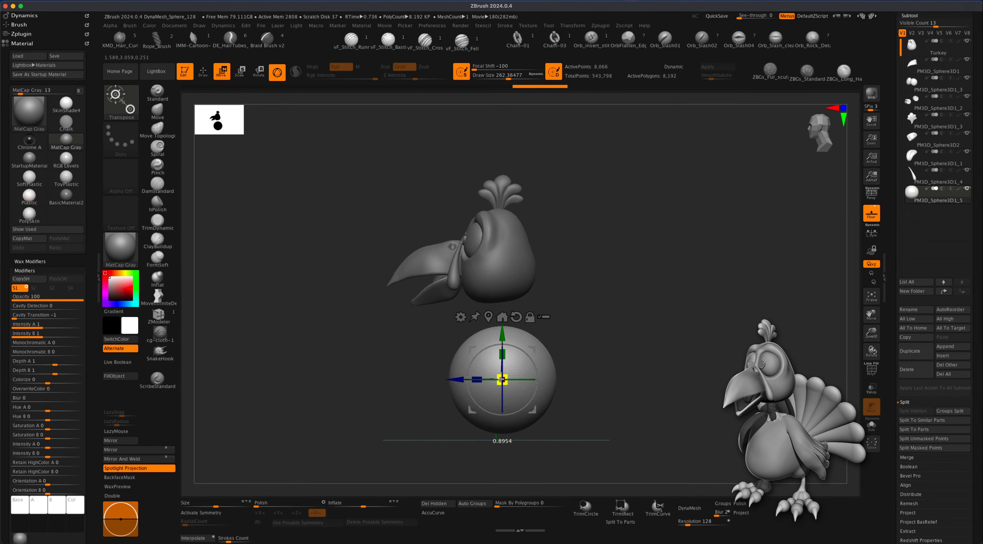
# Prepare the body sphere for sculpting with Move brush draw size about 714, X symmetry and DynaMesh at resolution 128
pyautogui.keyDown('alt'); pyautogui.moveTo(617, 348); pyautogui.dragTo(585, 344); pyautogui.keyUp('alt')
pyautogui.press('q')
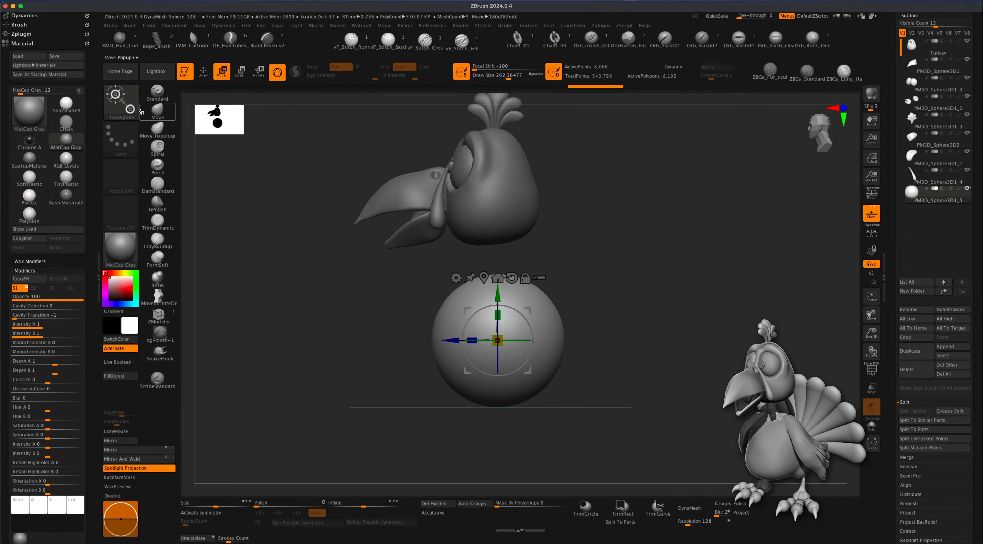
pyautogui.press('s')
pyautogui.moveTo(312, 299); pyautogui.dragTo(345, 366)
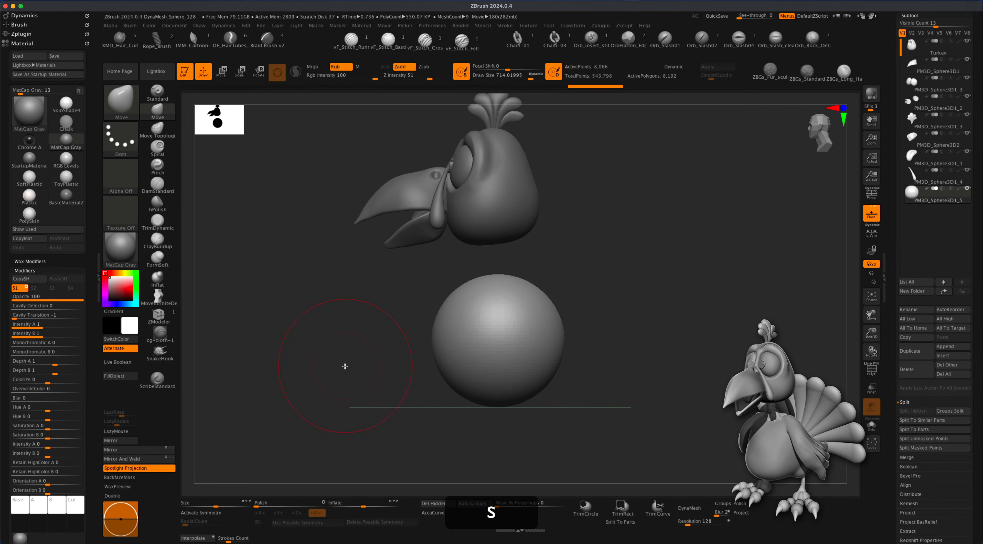
pyautogui.press('x')
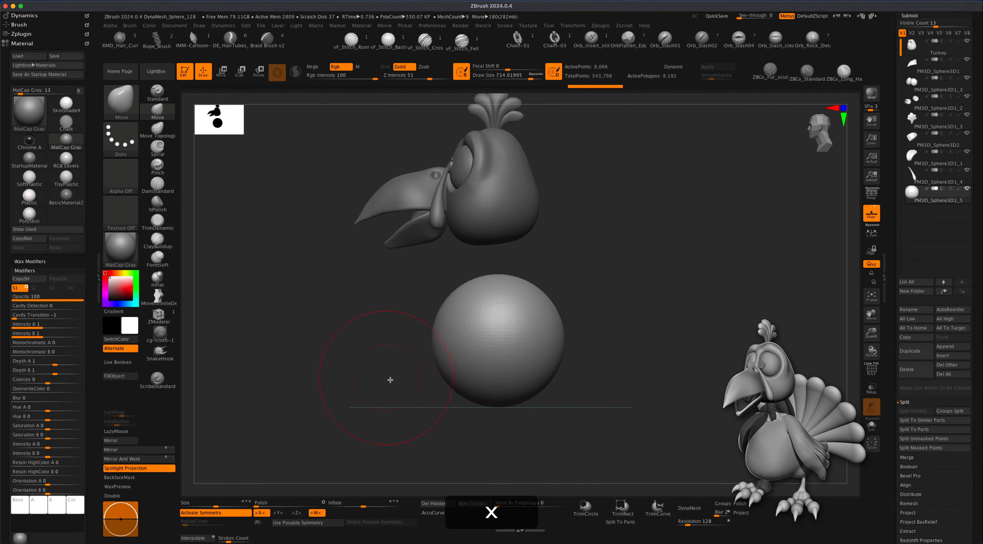
pyautogui.click(695, 508)
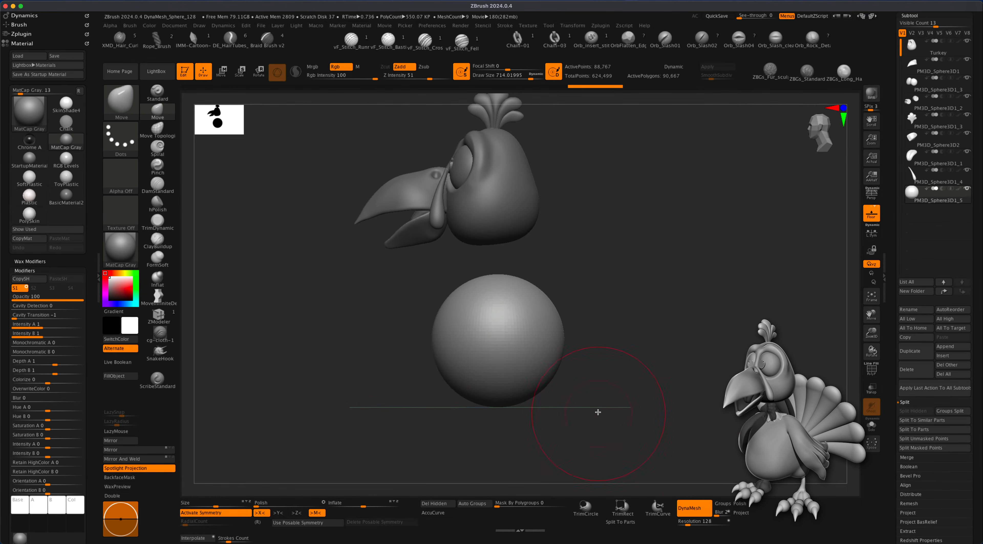
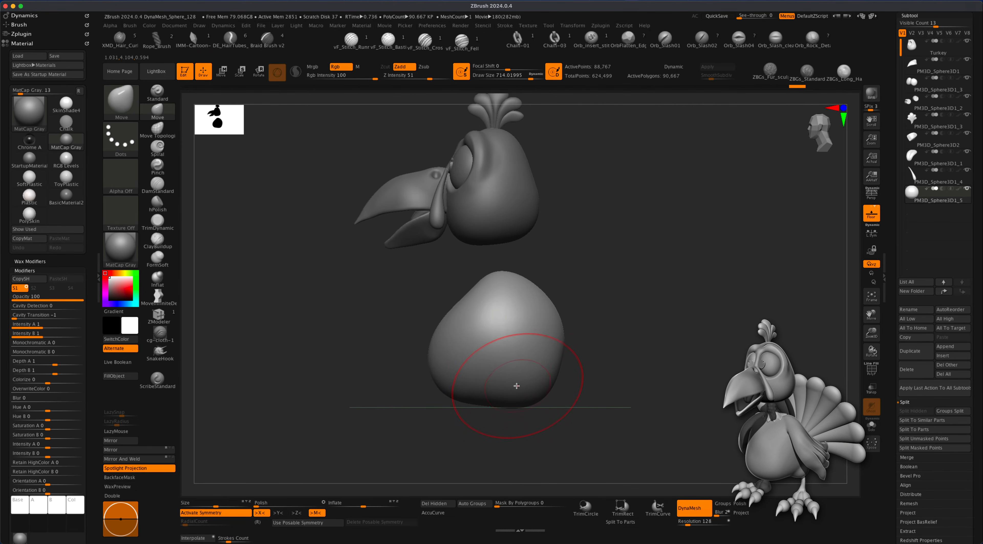
# Fill out and flatten the body's lower part with the Move brush at draw size about 820, checking it from the front, side and below
pyautogui.moveTo(502, 385); pyautogui.dragTo(544, 394, button='right')
pyautogui.press('s')
pyautogui.moveTo(539, 401); pyautogui.dragTo(531, 401)
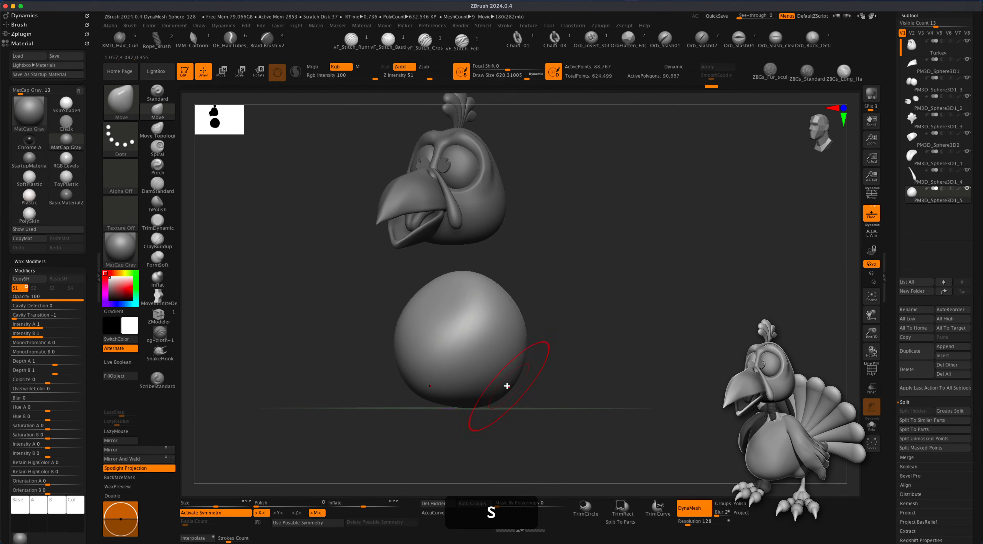
pyautogui.moveTo(515, 391)
pyautogui.mouseDown(button='right')
pyautogui.moveTo(561, 404)
pyautogui.moveTo(526, 428)
pyautogui.mouseUp(button='right')
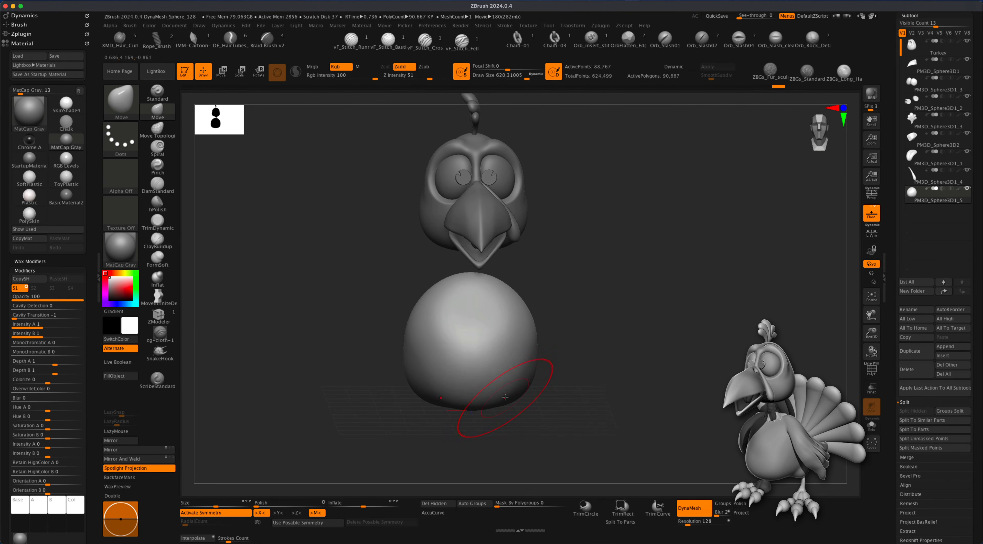
pyautogui.moveTo(496, 382); pyautogui.dragTo(466, 407, button='right')
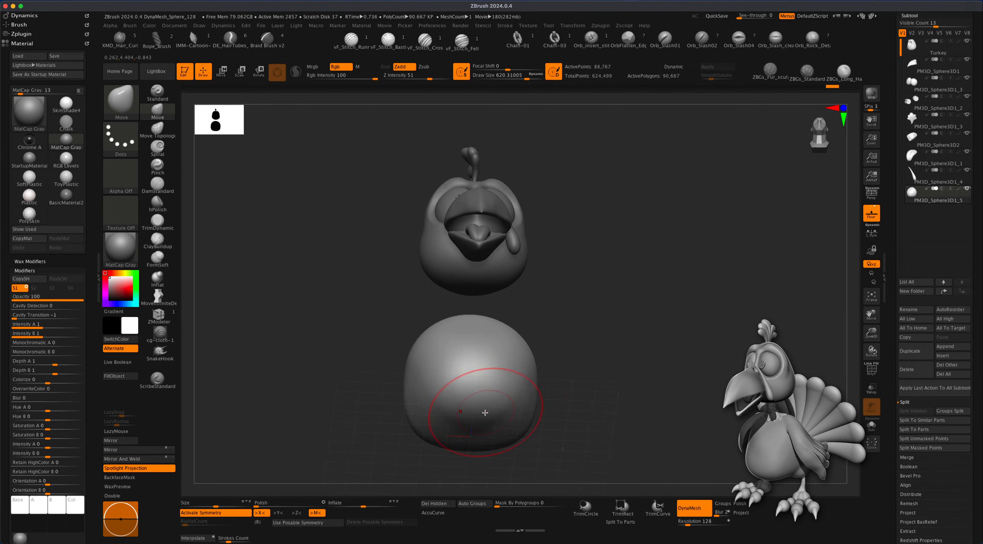
pyautogui.moveTo(594, 390); pyautogui.dragTo(547, 396, button='right')
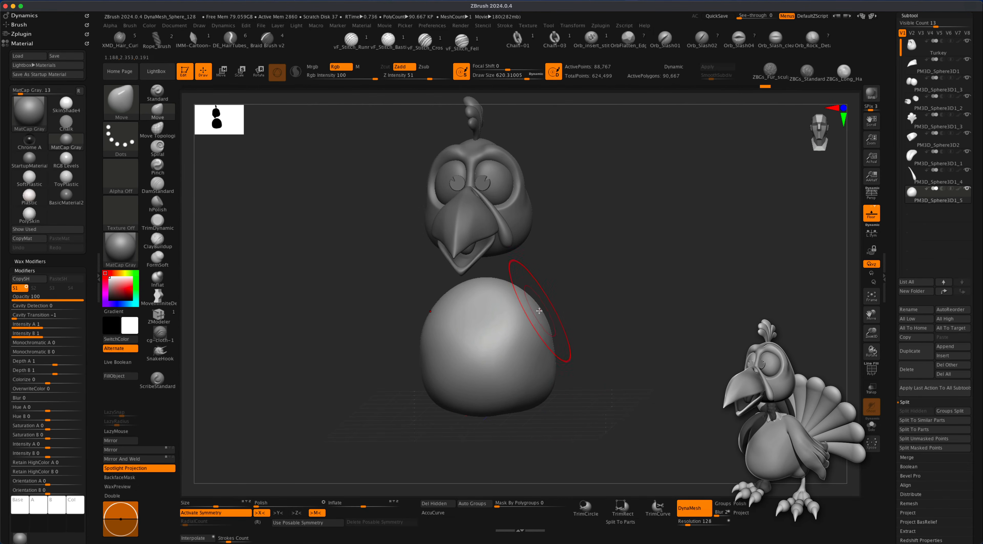
pyautogui.moveTo(539, 310); pyautogui.dragTo(574, 315, button='right')
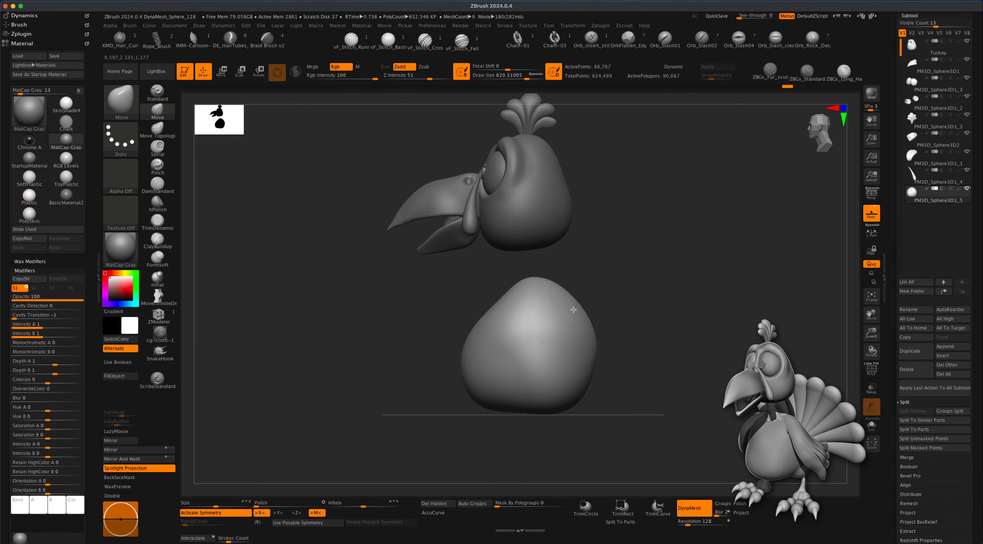
# Taper the body's top into a pear shape and push its back outward, refining with the Move brush at draw size about 500
pyautogui.moveTo(574, 310); pyautogui.dragTo(531, 273)
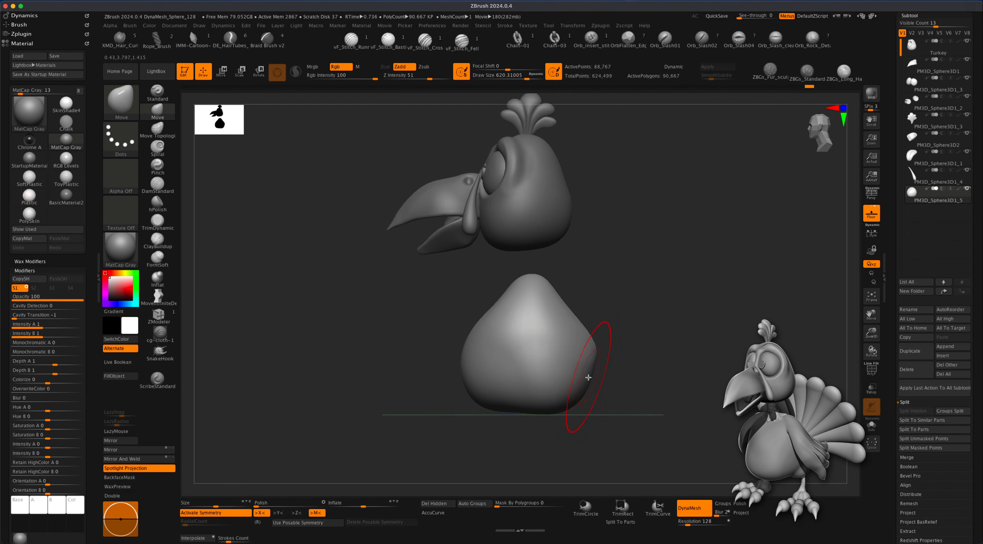
pyautogui.press('s')
pyautogui.moveTo(608, 379); pyautogui.dragTo(602, 377)
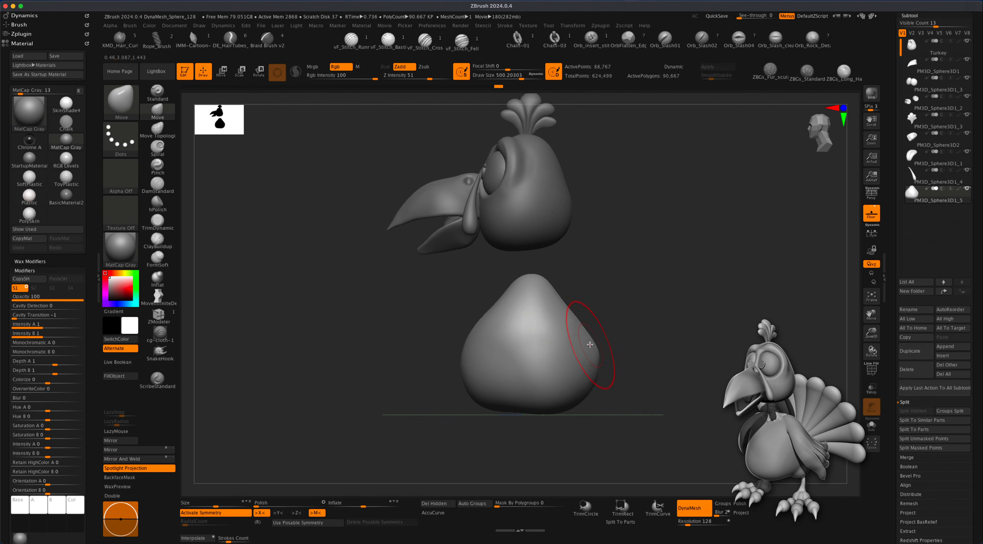
pyautogui.moveTo(590, 344); pyautogui.dragTo(591, 335)
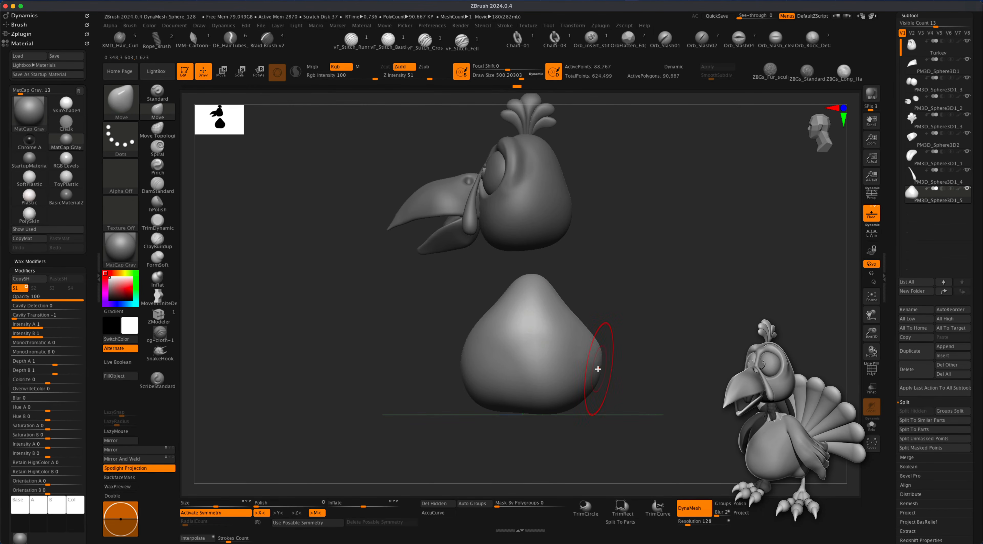
pyautogui.keyDown('alt'); pyautogui.moveTo(597, 369); pyautogui.dragTo(601, 361); pyautogui.keyUp('alt')
pyautogui.keyDown('alt'); pyautogui.moveTo(647, 401); pyautogui.dragTo(639, 376); pyautogui.keyUp('alt')
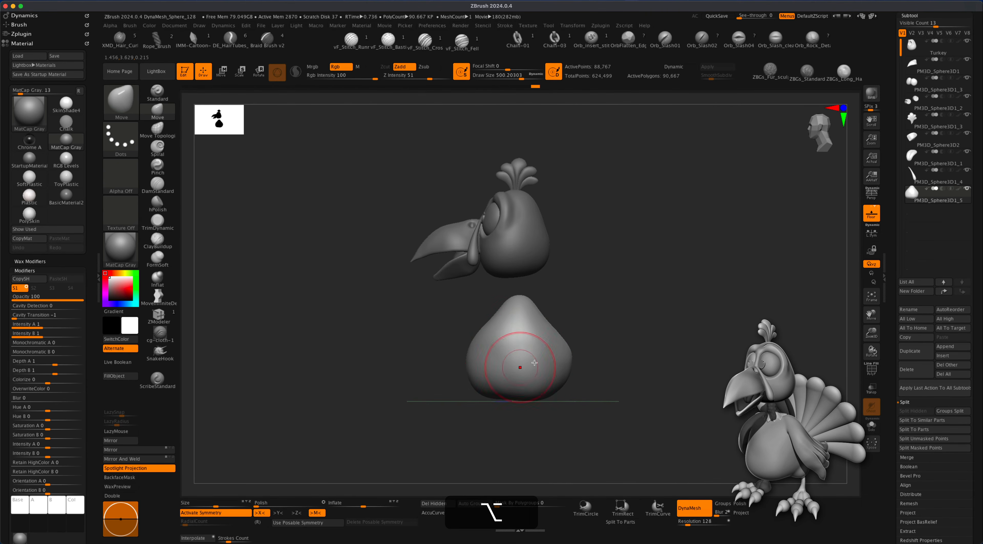
pyautogui.moveTo(632, 410)
pyautogui.keyDown('alt'); pyautogui.mouseDown()
pyautogui.moveTo(638, 422)
pyautogui.moveTo(687, 401)
pyautogui.moveTo(628, 406)
pyautogui.moveTo(652, 412)
pyautogui.moveTo(652, 425)
pyautogui.mouseUp(); pyautogui.keyUp('alt')
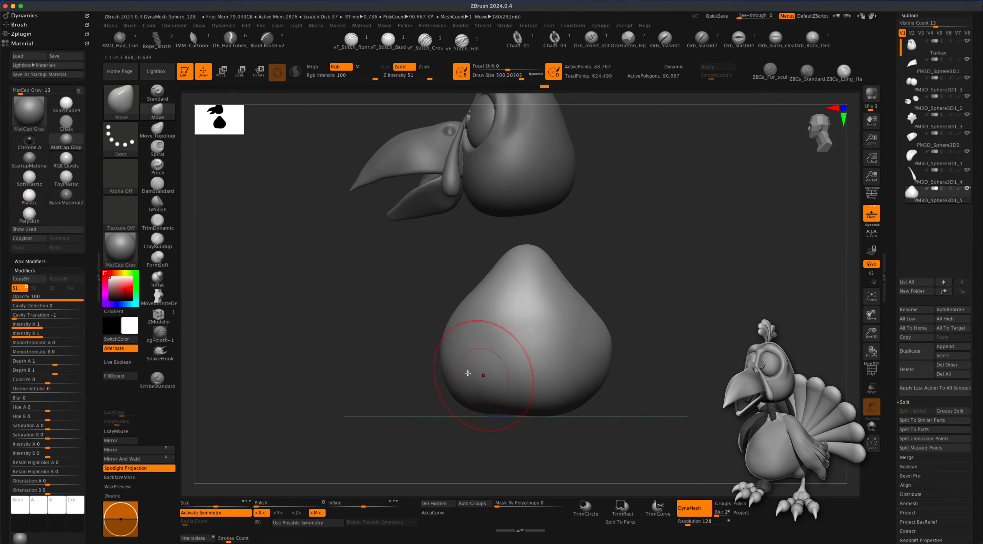
# Pull a narrow neck from the body's top up to the head with the Move brush at draw size about 251
pyautogui.keyDown('alt'); pyautogui.moveTo(635, 368); pyautogui.dragTo(609, 350); pyautogui.keyUp('alt')
pyautogui.press('s')
pyautogui.moveTo(546, 289); pyautogui.dragTo(500, 281)
pyautogui.press('s')
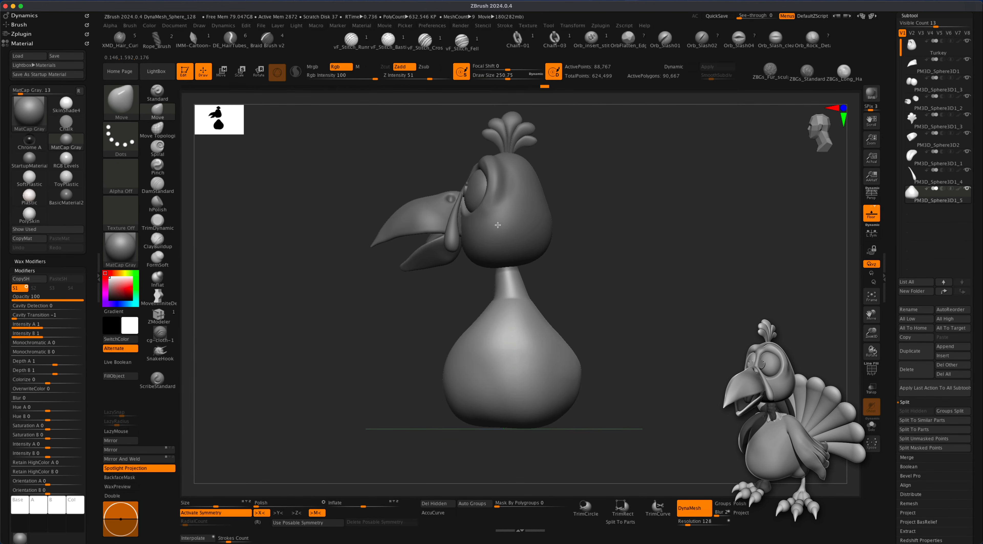
# Refine the neck's width and curve from the front and side with the Move brush at draw size about 415
pyautogui.moveTo(598, 308)
pyautogui.mouseDown()
pyautogui.moveTo(632, 308)
pyautogui.moveTo(633, 327)
pyautogui.moveTo(621, 320)
pyautogui.mouseUp()
pyautogui.press('s')
pyautogui.moveTo(621, 319); pyautogui.dragTo(636, 319)
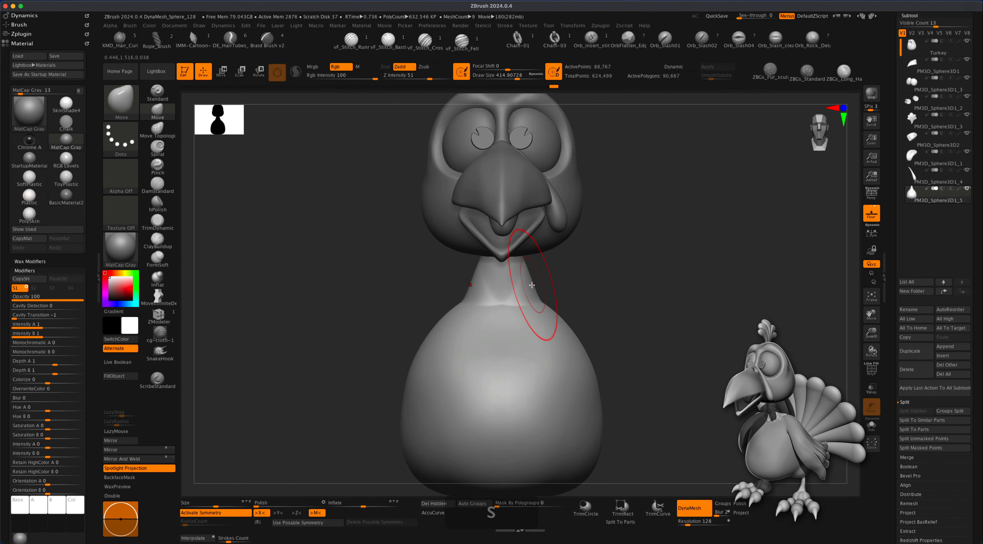
pyautogui.moveTo(522, 291); pyautogui.dragTo(496, 299)
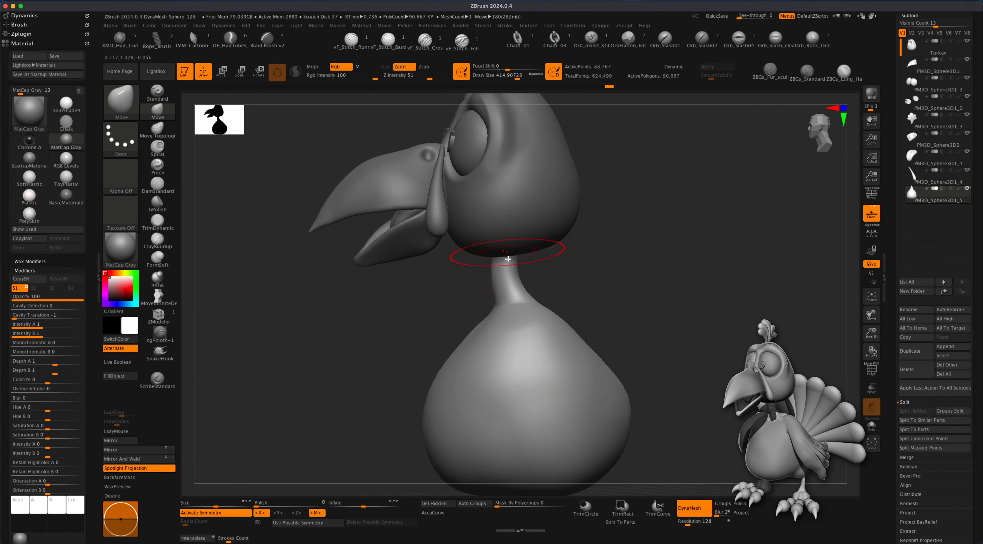
pyautogui.moveTo(580, 304)
pyautogui.mouseDown()
pyautogui.moveTo(621, 299)
pyautogui.moveTo(640, 322)
pyautogui.moveTo(669, 327)
pyautogui.moveTo(712, 357)
pyautogui.moveTo(720, 351)
pyautogui.moveTo(676, 357)
pyautogui.moveTo(672, 348)
pyautogui.mouseUp()
pyautogui.keyDown('alt'); pyautogui.moveTo(602, 297); pyautogui.dragTo(546, 310); pyautogui.keyUp('alt')
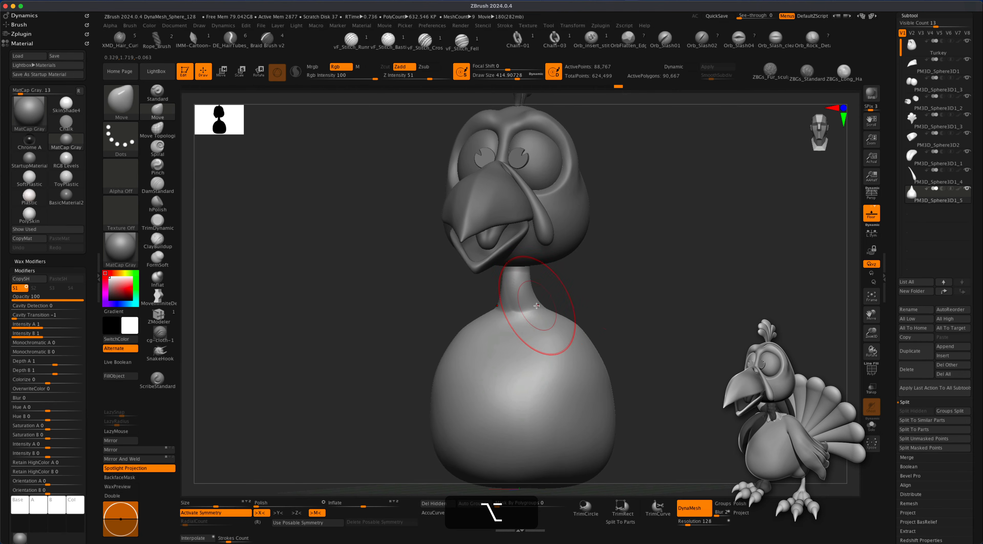
pyautogui.keyDown('alt'); pyautogui.moveTo(617, 305); pyautogui.dragTo(612, 315); pyautogui.keyUp('alt')
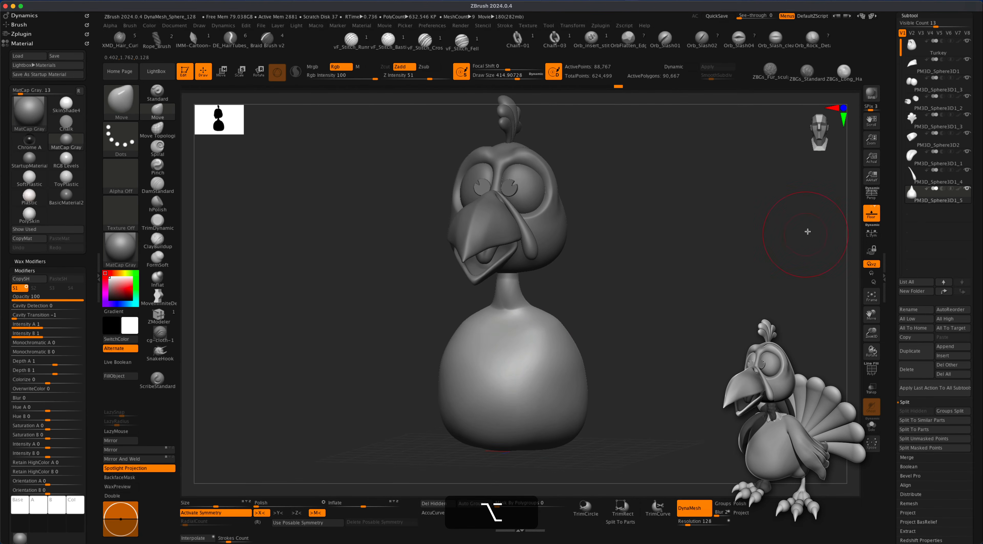
# Turn perspective on, remesh the body with DynaMesh, and smooth the transition between neck and body
pyautogui.click(872, 194)
pyautogui.moveTo(804, 246); pyautogui.dragTo(640, 358)
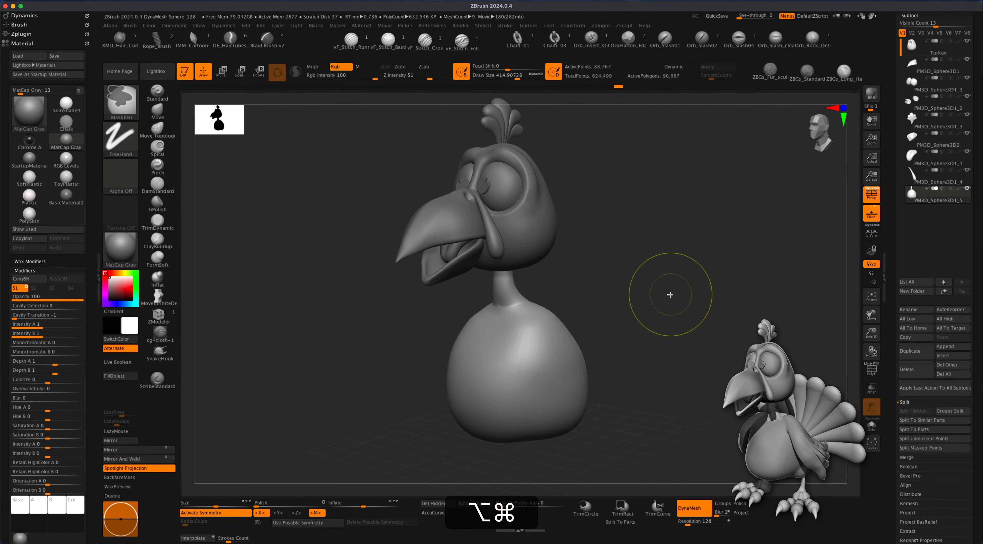
pyautogui.keyDown('super'); pyautogui.moveTo(669, 292); pyautogui.dragTo(748, 377); pyautogui.keyUp('super')
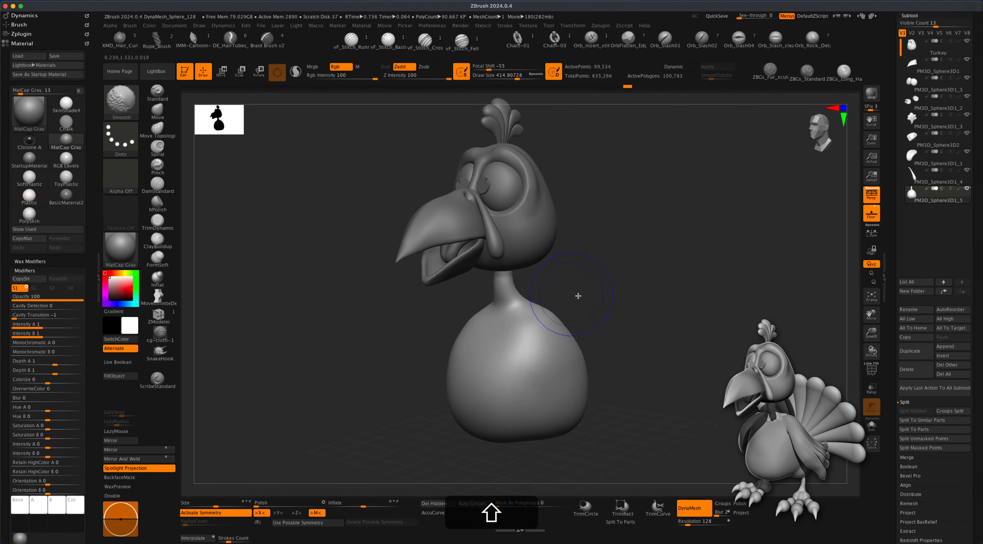
pyautogui.moveTo(575, 295); pyautogui.dragTo(567, 321)
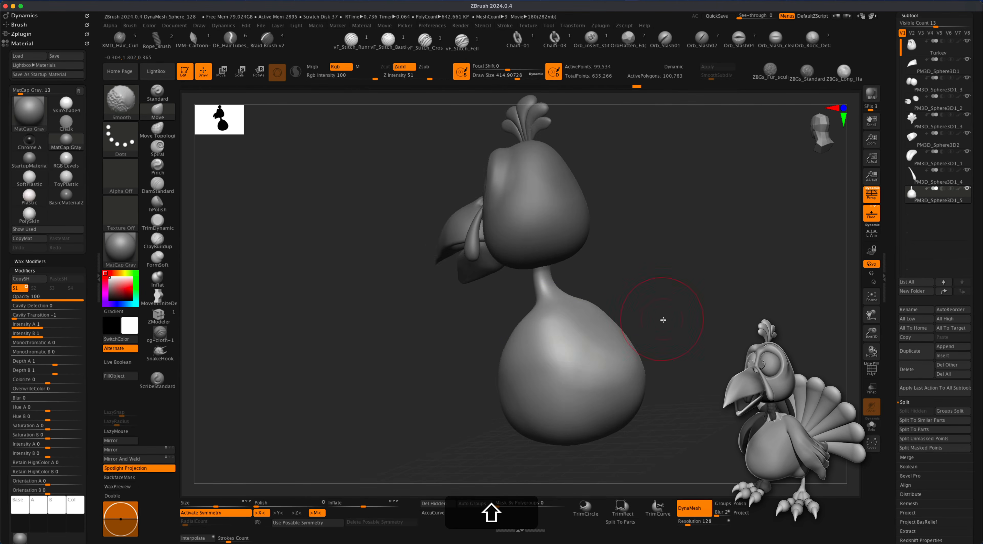
pyautogui.moveTo(663, 320)
pyautogui.keyDown('shift'); pyautogui.mouseDown()
pyautogui.moveTo(713, 317)
pyautogui.moveTo(685, 312)
pyautogui.moveTo(647, 351)
pyautogui.moveTo(632, 347)
pyautogui.moveTo(676, 355)
pyautogui.moveTo(624, 349)
pyautogui.moveTo(638, 347)
pyautogui.moveTo(635, 358)
pyautogui.mouseUp(); pyautogui.keyUp('shift')
pyautogui.keyDown('alt'); pyautogui.moveTo(599, 408); pyautogui.dragTo(653, 380); pyautogui.keyUp('alt')
# Insert a Sphere3D as a new subtool after the body
pyautogui.click(946, 359)
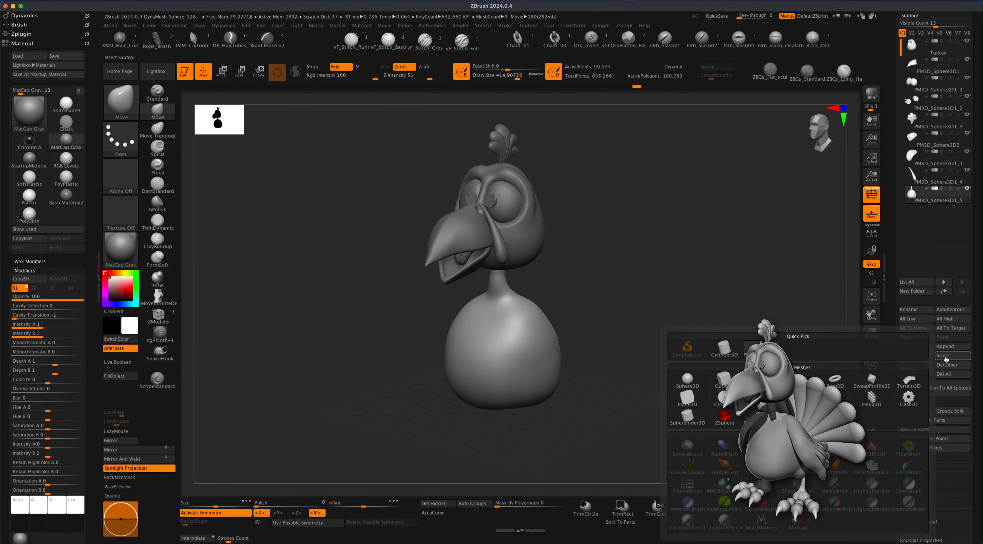
pyautogui.click(682, 379)
pyautogui.keyDown('shift'); pyautogui.moveTo(674, 380); pyautogui.dragTo(269, 53); pyautogui.keyUp('shift')
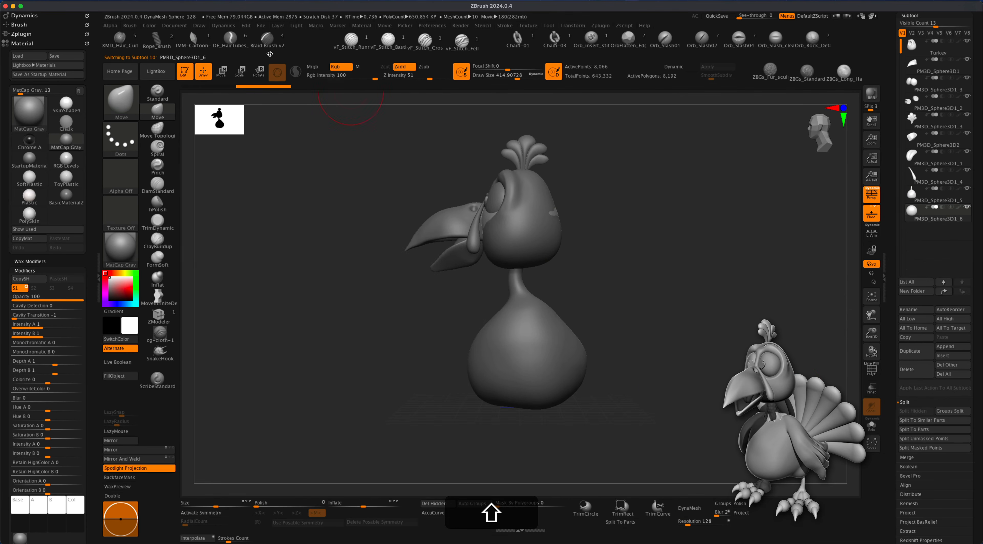
# Turn perspective off, then move the new sphere straight down below the body and scale it down uniformly
pyautogui.click(873, 195)
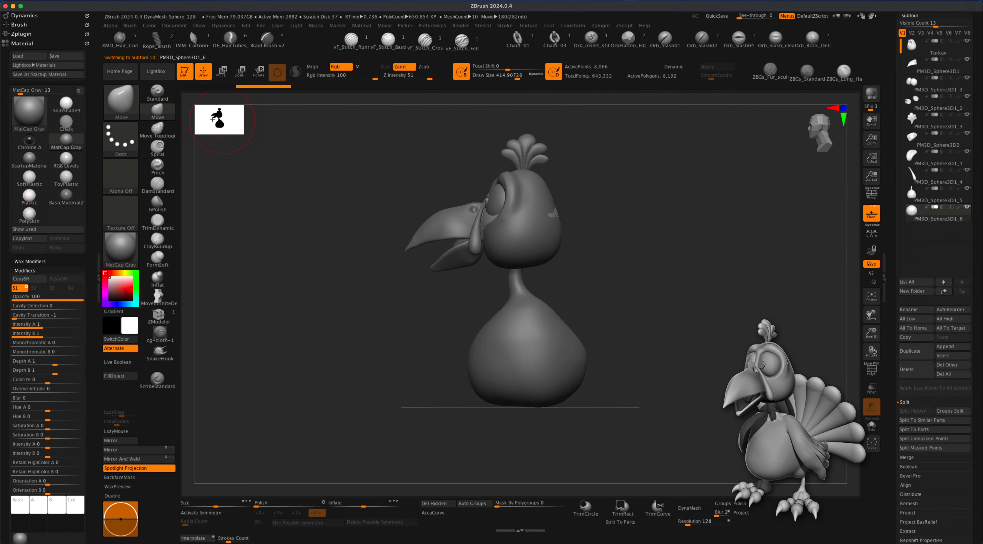
pyautogui.click(223, 71)
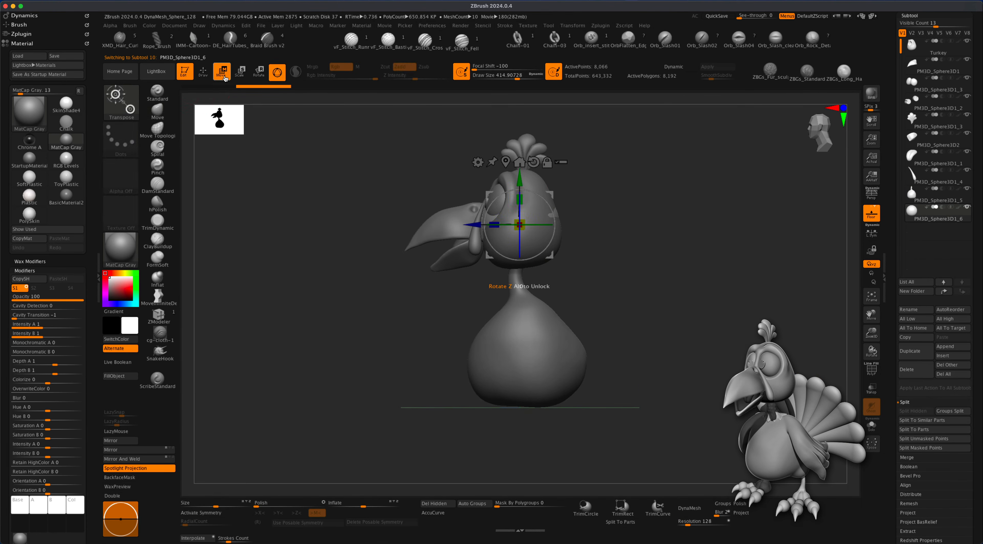
pyautogui.moveTo(541, 368); pyautogui.dragTo(558, 431)
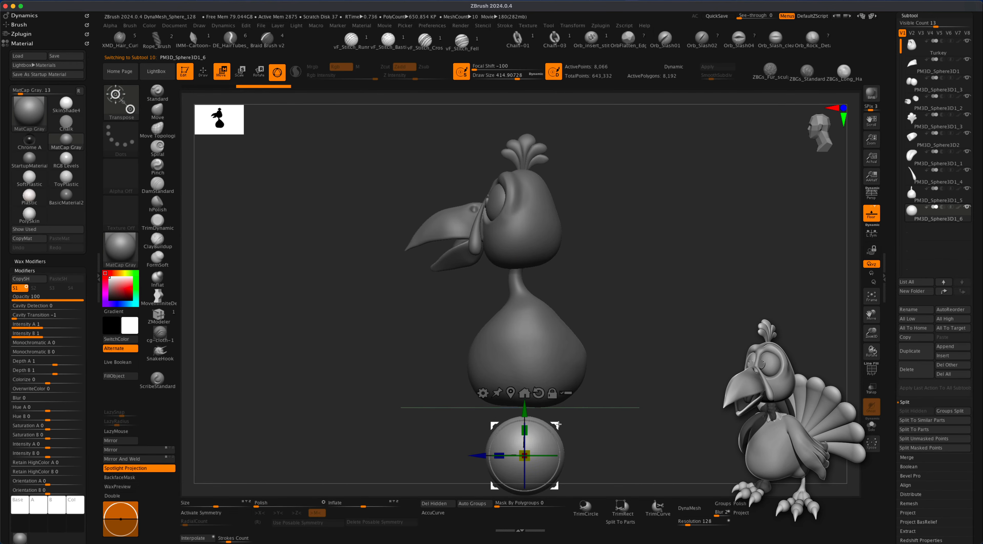
pyautogui.keyDown('alt'); pyautogui.moveTo(620, 433); pyautogui.dragTo(612, 369); pyautogui.keyUp('alt')
pyautogui.moveTo(519, 390); pyautogui.dragTo(513, 392)
pyautogui.keyDown('alt'); pyautogui.moveTo(597, 390); pyautogui.dragTo(610, 421); pyautogui.keyUp('alt')
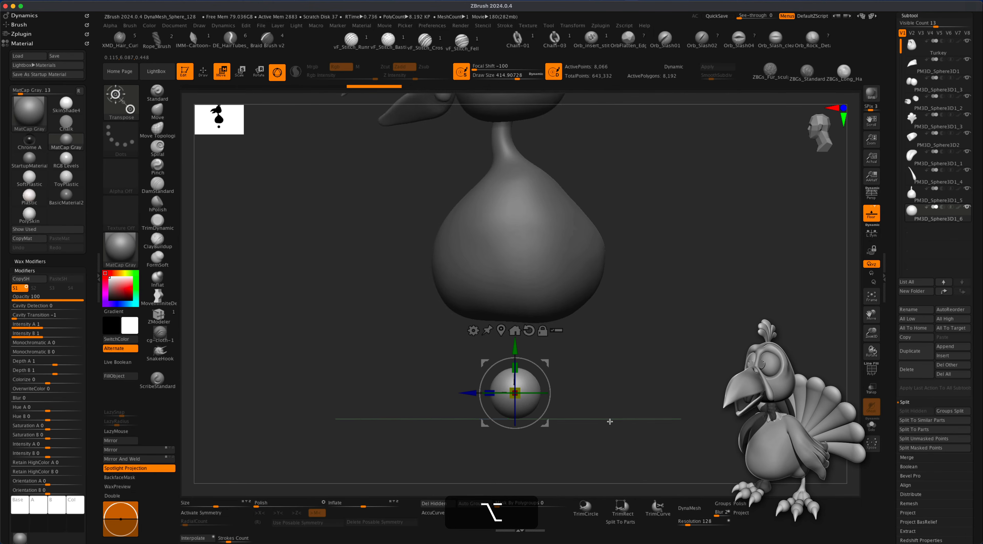
pyautogui.keyDown('alt'); pyautogui.moveTo(554, 382); pyautogui.dragTo(533, 352); pyautogui.keyUp('alt')
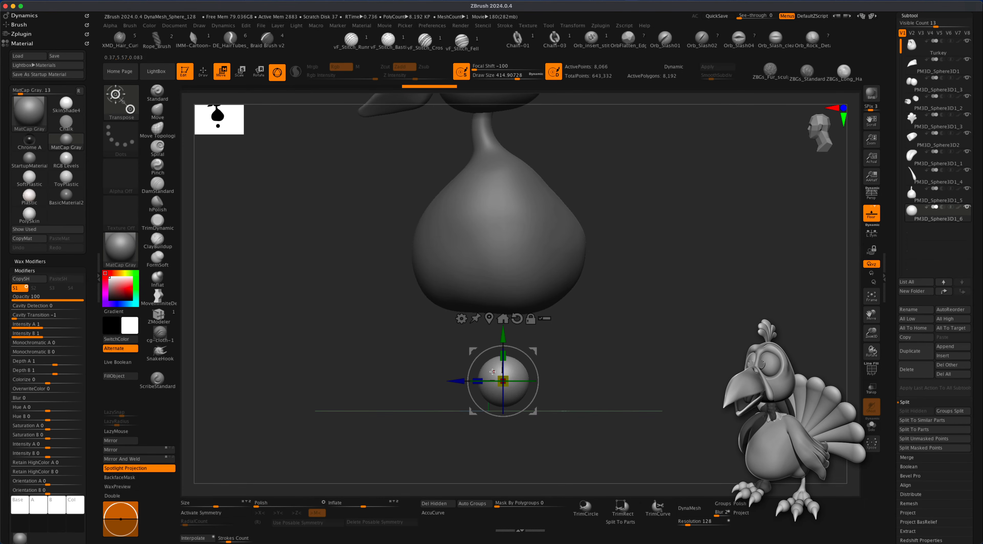
pyautogui.moveTo(496, 387); pyautogui.dragTo(503, 380)
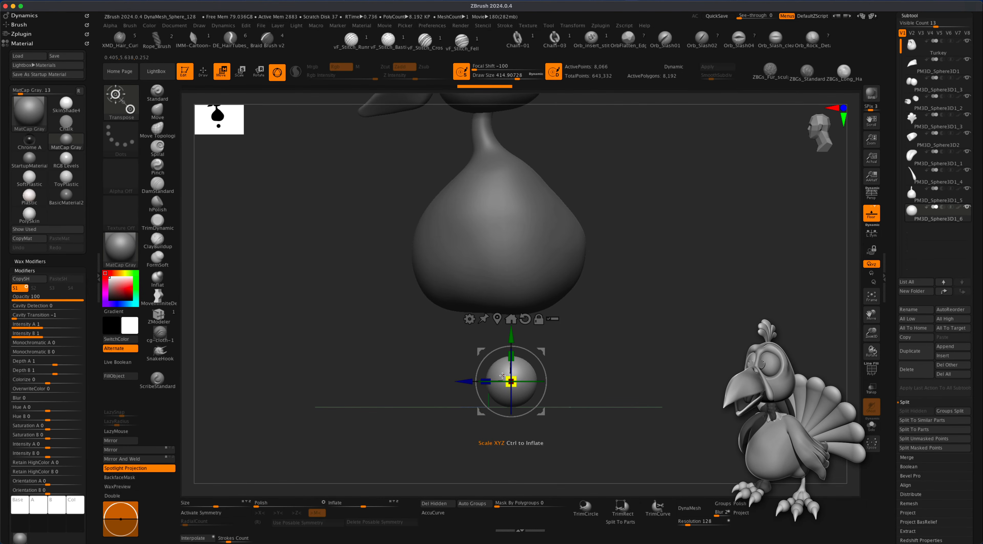
# Check the small sphere from the front and side, and adjust its height to sit just beneath the body
pyautogui.moveTo(620, 367); pyautogui.dragTo(646, 368)
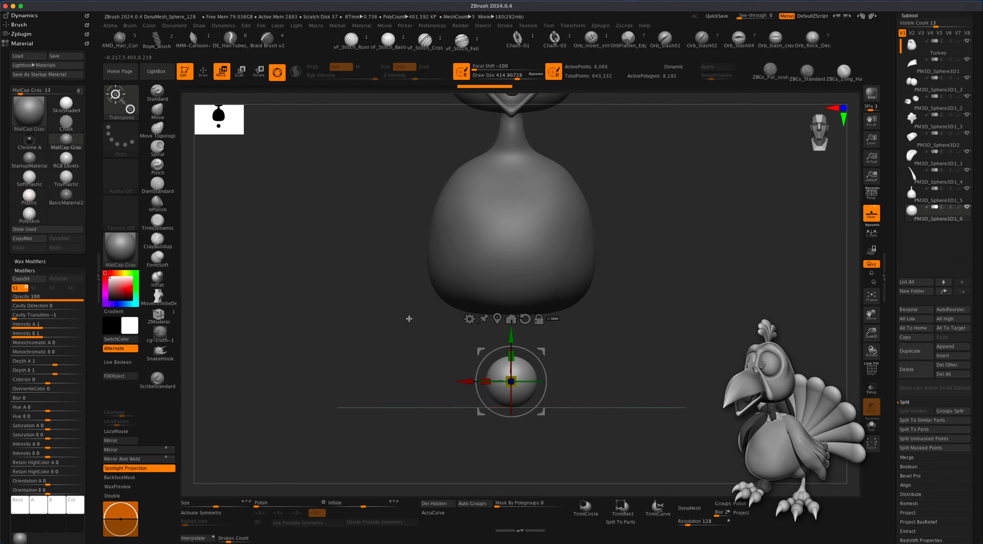
pyautogui.moveTo(599, 391); pyautogui.dragTo(560, 390)
pyautogui.keyDown('alt'); pyautogui.moveTo(615, 365); pyautogui.dragTo(597, 383); pyautogui.keyUp('alt')
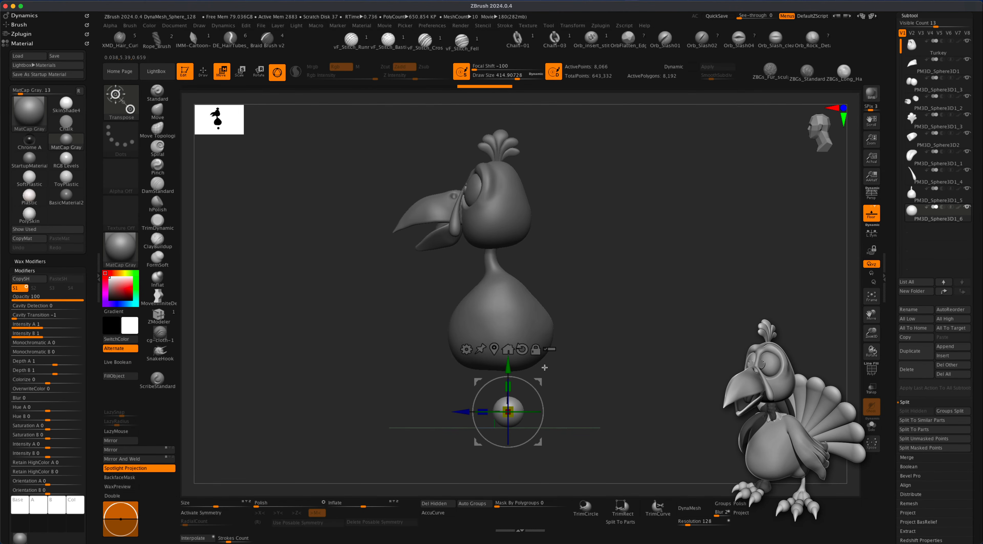
pyautogui.keyDown('alt'); pyautogui.moveTo(612, 369); pyautogui.dragTo(613, 373); pyautogui.keyUp('alt')
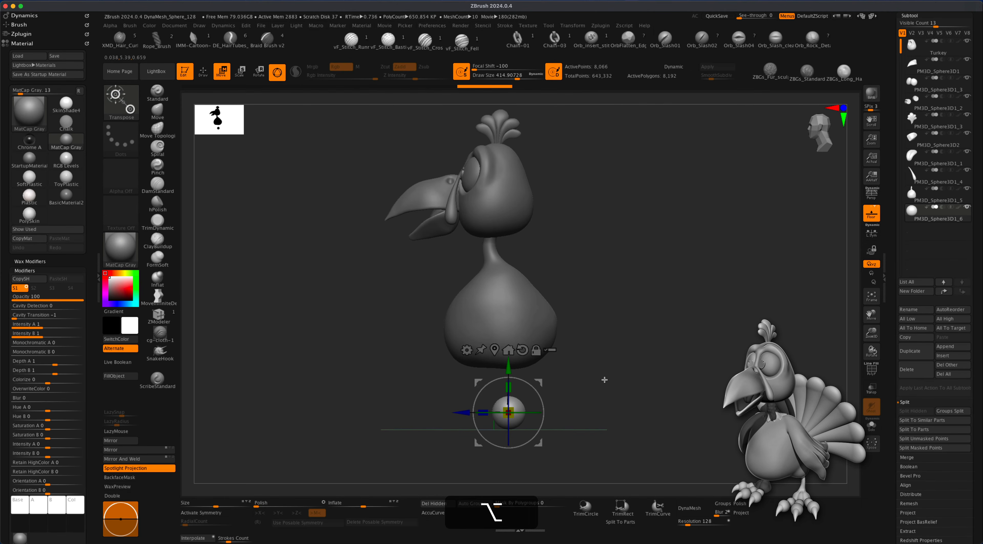
pyautogui.moveTo(507, 369); pyautogui.dragTo(508, 365)
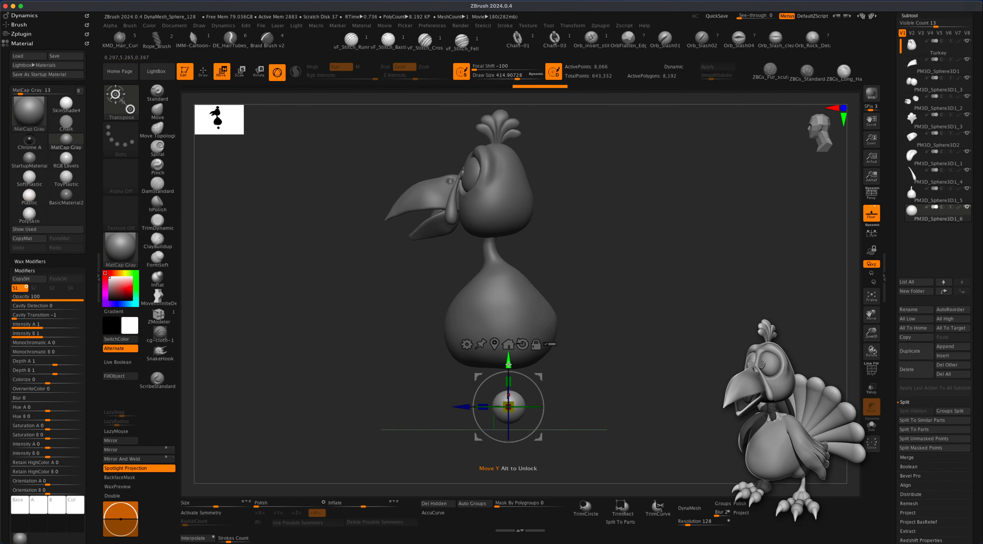
pyautogui.moveTo(508, 365); pyautogui.dragTo(509, 364)
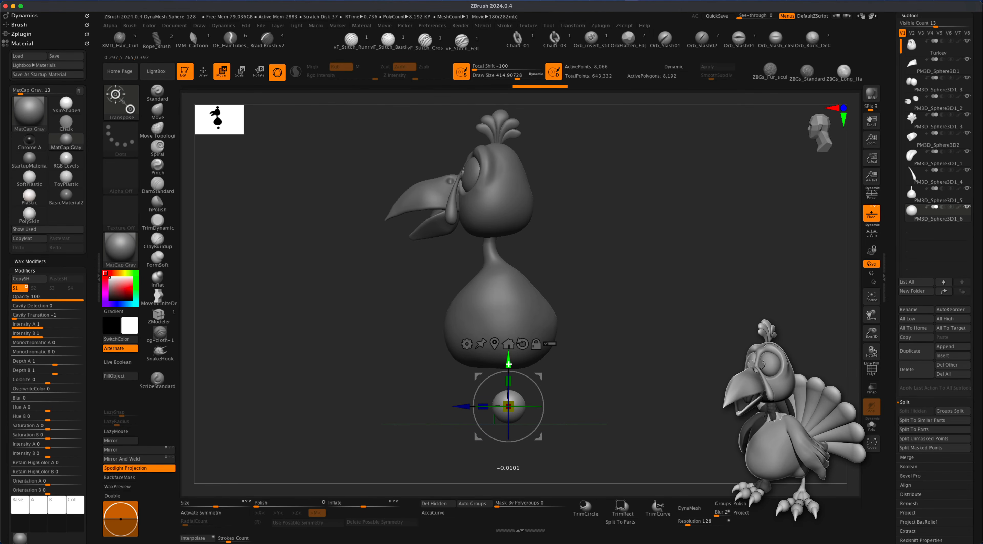
pyautogui.keyDown('alt'); pyautogui.moveTo(588, 391); pyautogui.dragTo(590, 404); pyautogui.keyUp('alt')
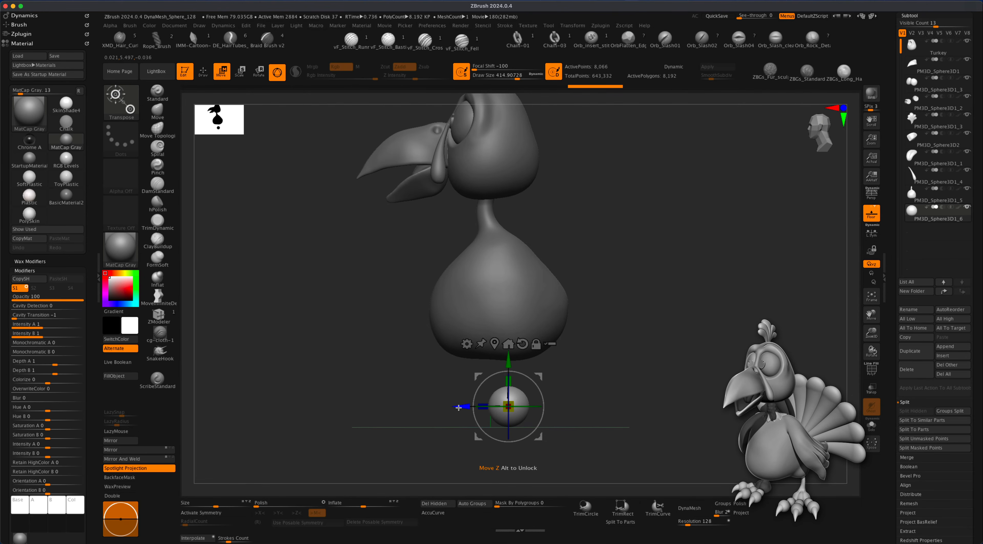
# Duplicate the small sphere forward within the same subtool, then place a slightly smaller copy between the two spheres
pyautogui.moveTo(458, 407)
pyautogui.keyDown('super'); pyautogui.mouseDown()
pyautogui.moveTo(381, 408)
pyautogui.moveTo(390, 409)
pyautogui.mouseUp(); pyautogui.keyUp('super')
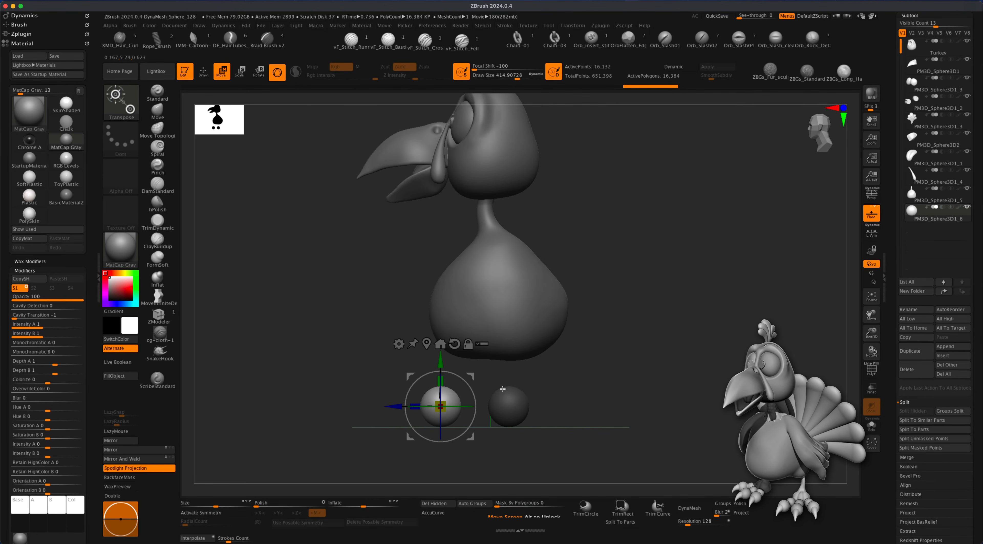
pyautogui.keyDown('super'); pyautogui.moveTo(471, 376); pyautogui.dragTo(474, 406); pyautogui.keyUp('super')
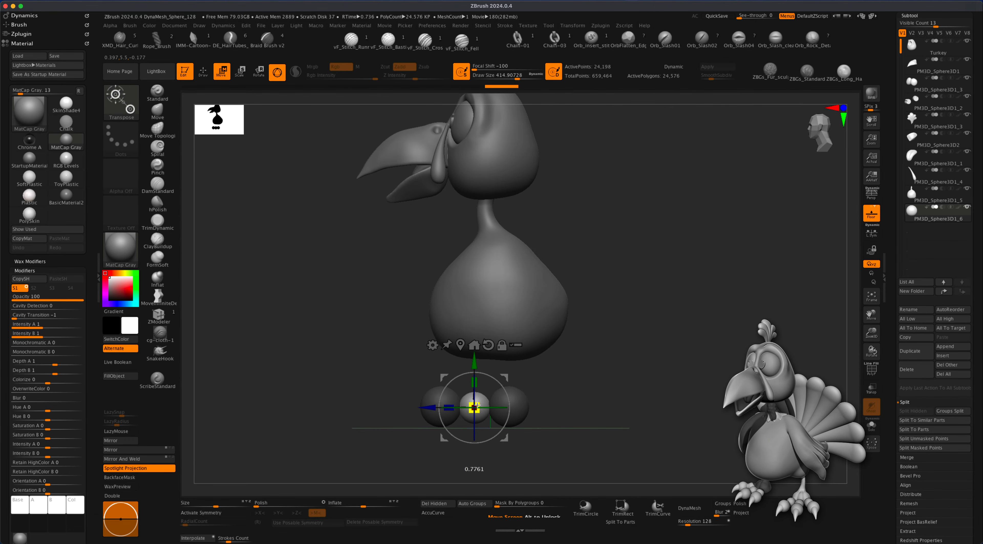
pyautogui.moveTo(477, 404); pyautogui.dragTo(568, 398)
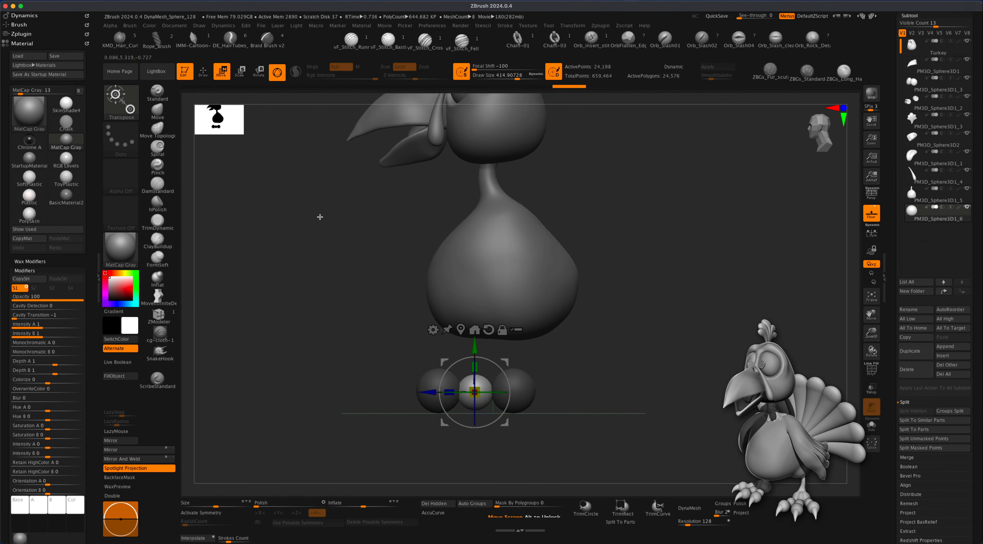
# Clear the mask and fuse the three spheres into one toe with DynaMesh at resolution 128
pyautogui.click(203, 70)
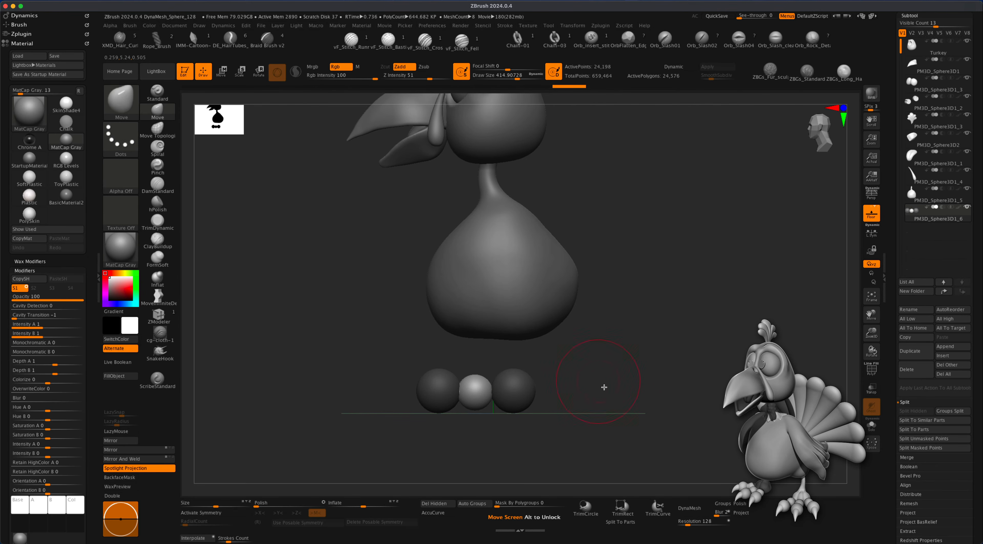
pyautogui.press('super')
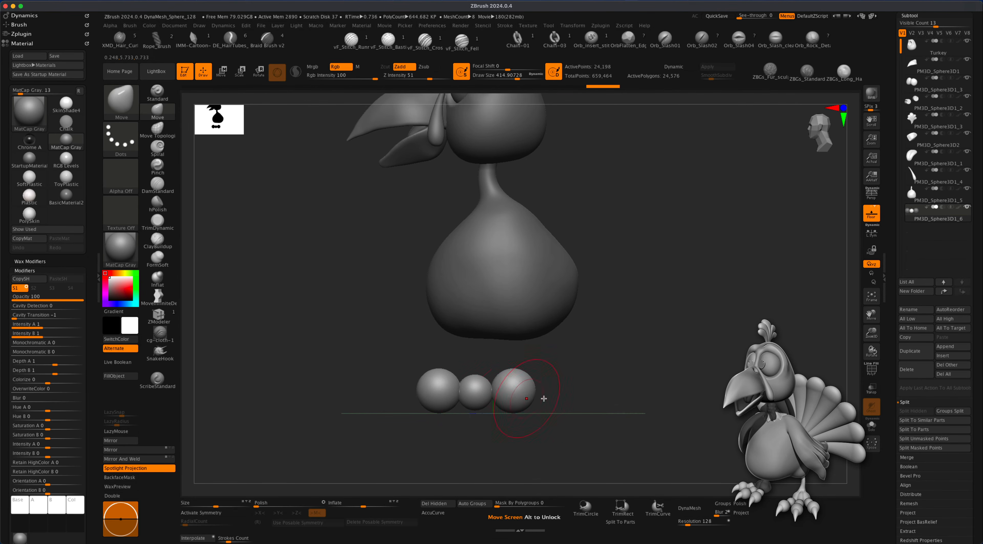
pyautogui.moveTo(560, 414)
pyautogui.mouseDown()
pyautogui.moveTo(593, 435)
pyautogui.moveTo(581, 419)
pyautogui.mouseUp()
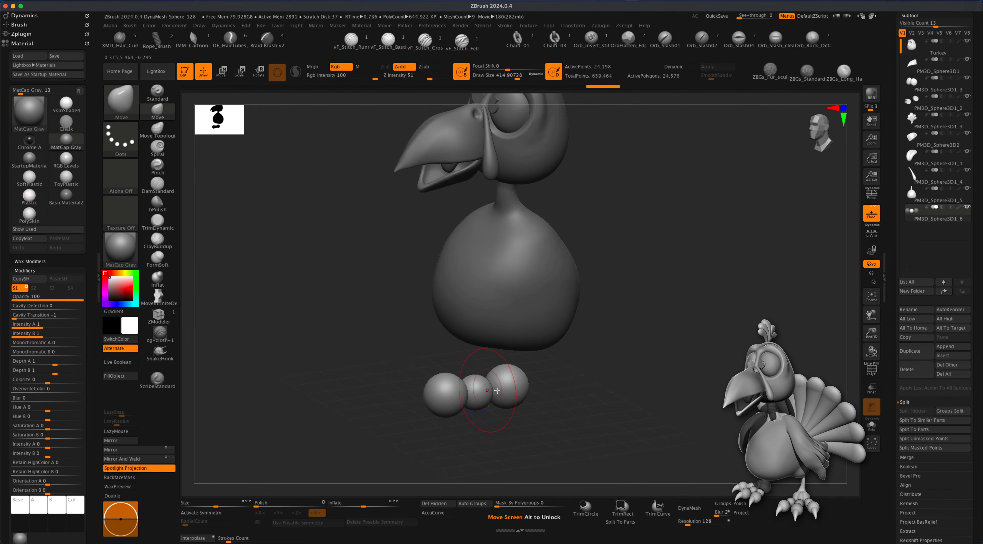
pyautogui.click(687, 507)
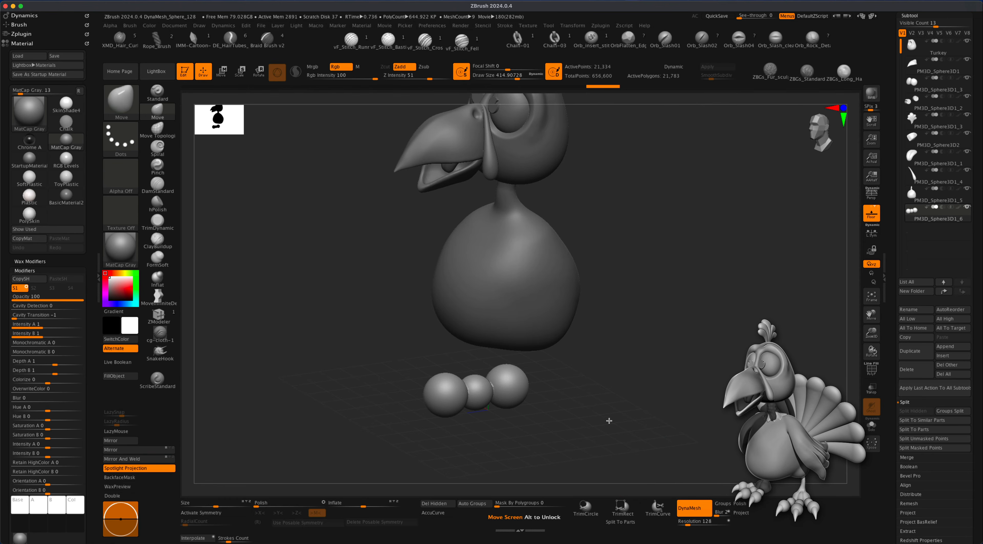
# Polish the fused toe and smooth the creases where its three spheres meet
pyautogui.moveTo(608, 419)
pyautogui.mouseDown()
pyautogui.moveTo(596, 407)
pyautogui.moveTo(604, 415)
pyautogui.moveTo(591, 415)
pyautogui.mouseUp()
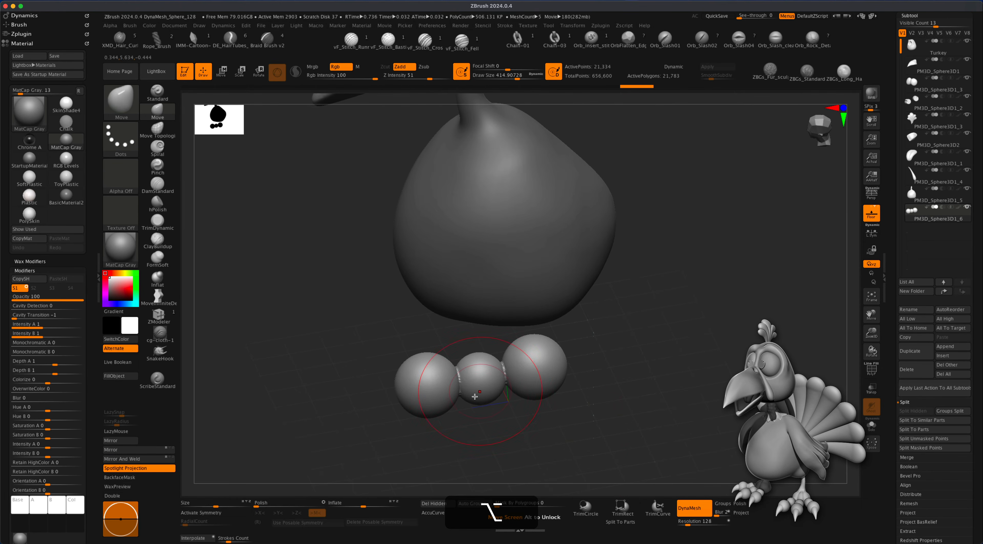
pyautogui.moveTo(260, 505); pyautogui.dragTo(330, 504)
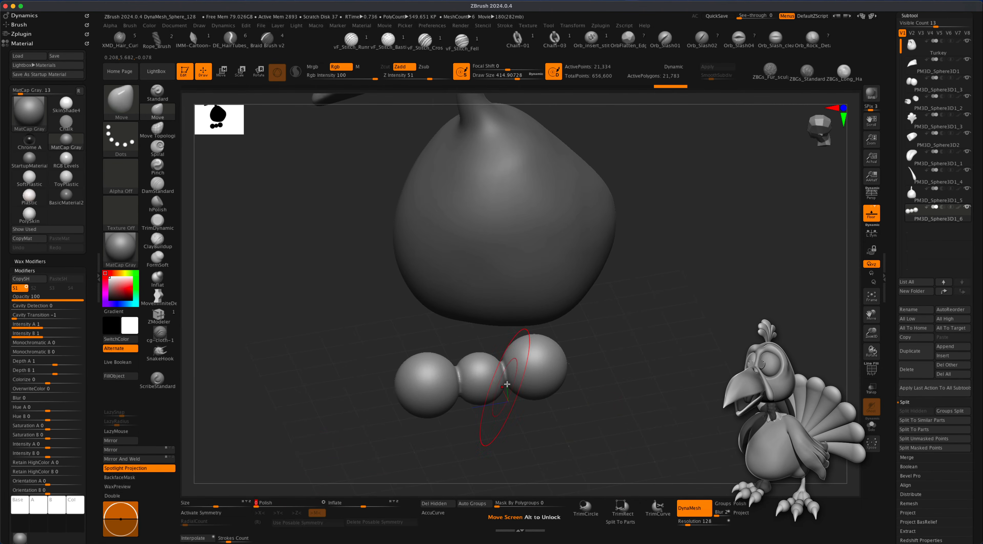
pyautogui.keyDown('shift'); pyautogui.moveTo(514, 375); pyautogui.dragTo(455, 391); pyautogui.keyUp('shift')
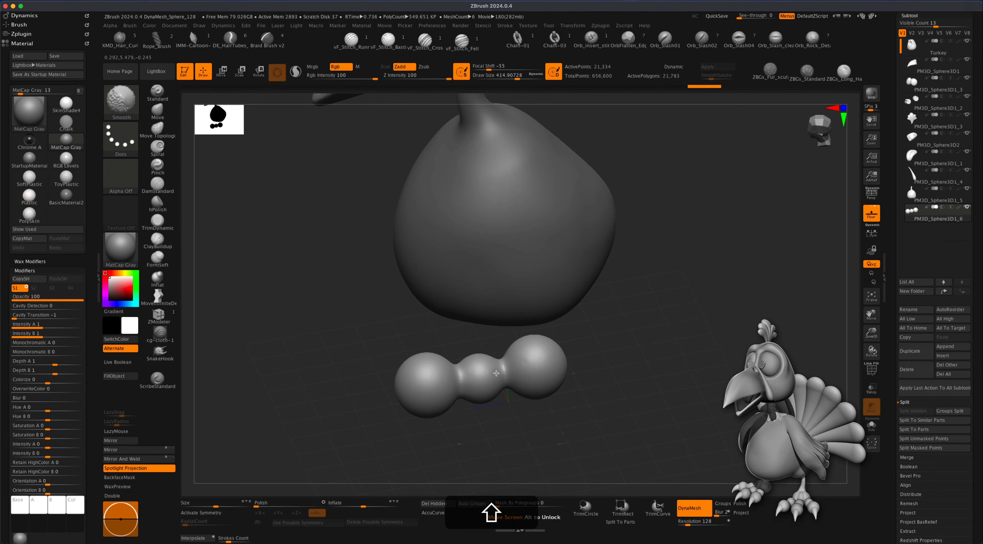
pyautogui.moveTo(599, 380)
pyautogui.mouseDown()
pyautogui.moveTo(618, 418)
pyautogui.moveTo(599, 386)
pyautogui.moveTo(560, 401)
pyautogui.mouseUp()
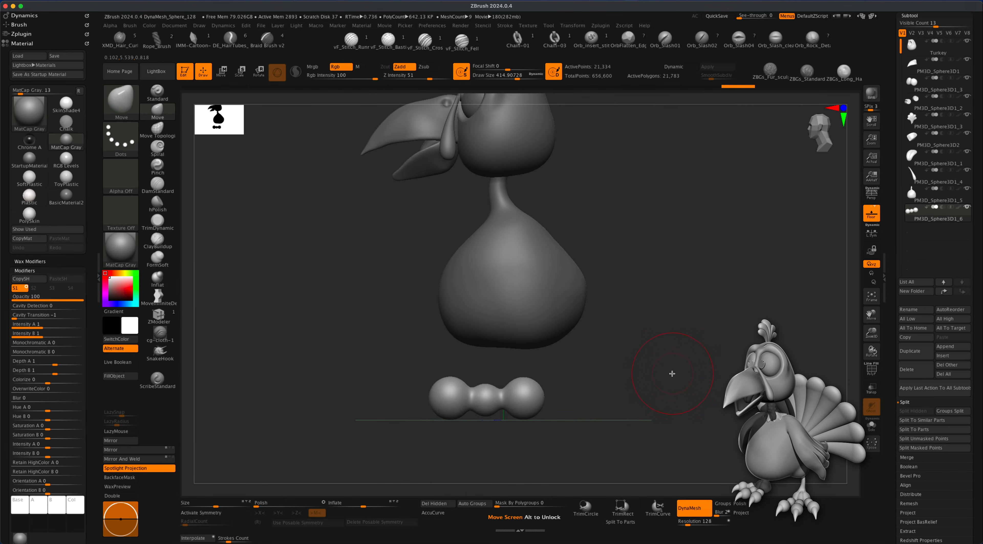
# From below, place the pivot on the toe's rear sphere, then duplicate the toe and rotate the copy outward to one side
pyautogui.moveTo(649, 360); pyautogui.dragTo(690, 366)
pyautogui.keyDown('shift'); pyautogui.moveTo(641, 396); pyautogui.dragTo(681, 325); pyautogui.keyUp('shift')
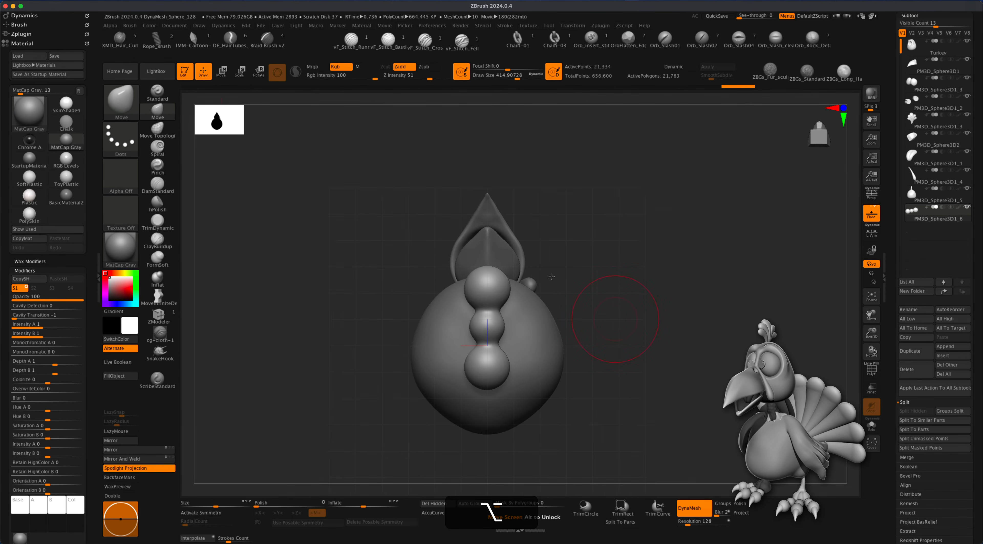
pyautogui.press('w')
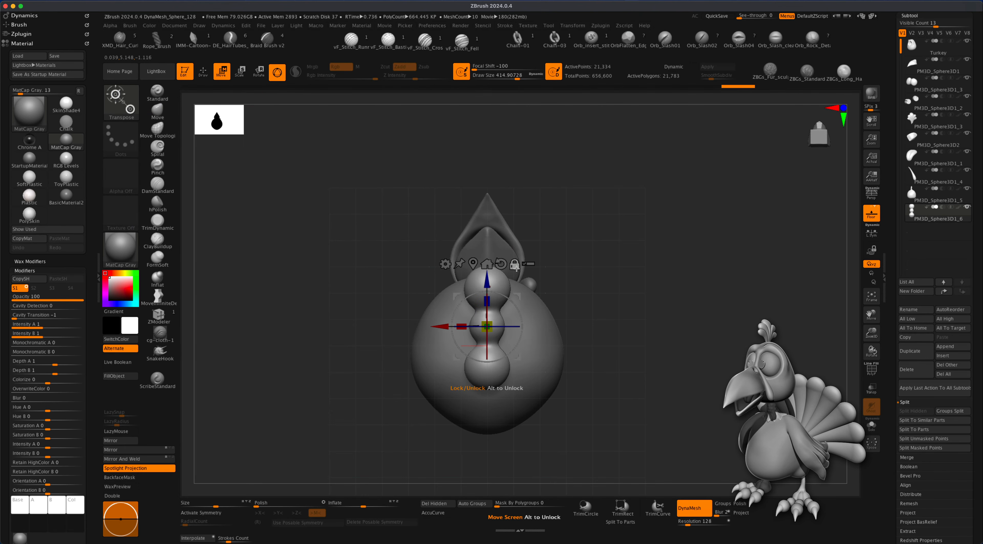
pyautogui.keyDown('alt'); pyautogui.moveTo(515, 295); pyautogui.dragTo(515, 339); pyautogui.keyUp('alt')
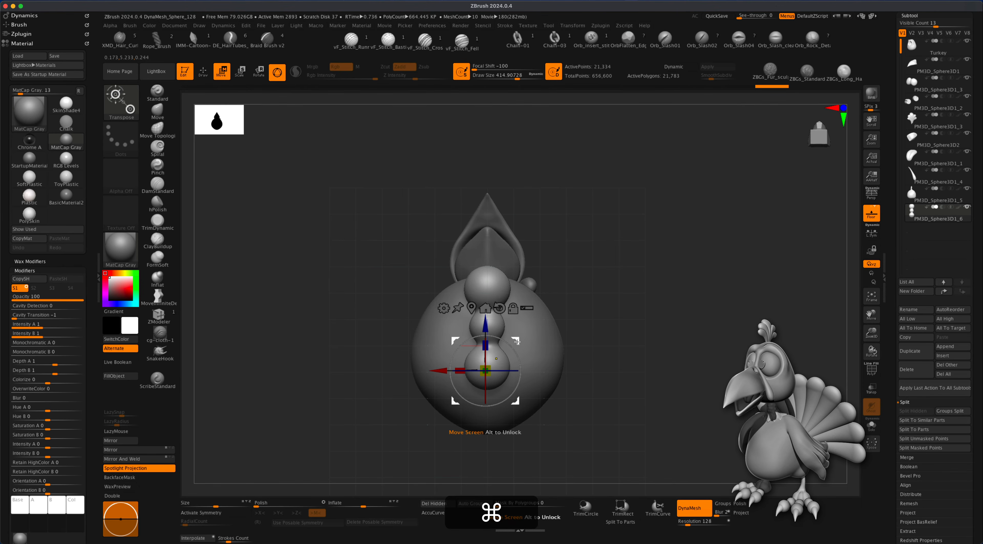
pyautogui.keyDown('super'); pyautogui.moveTo(516, 341); pyautogui.dragTo(505, 344); pyautogui.keyUp('super')
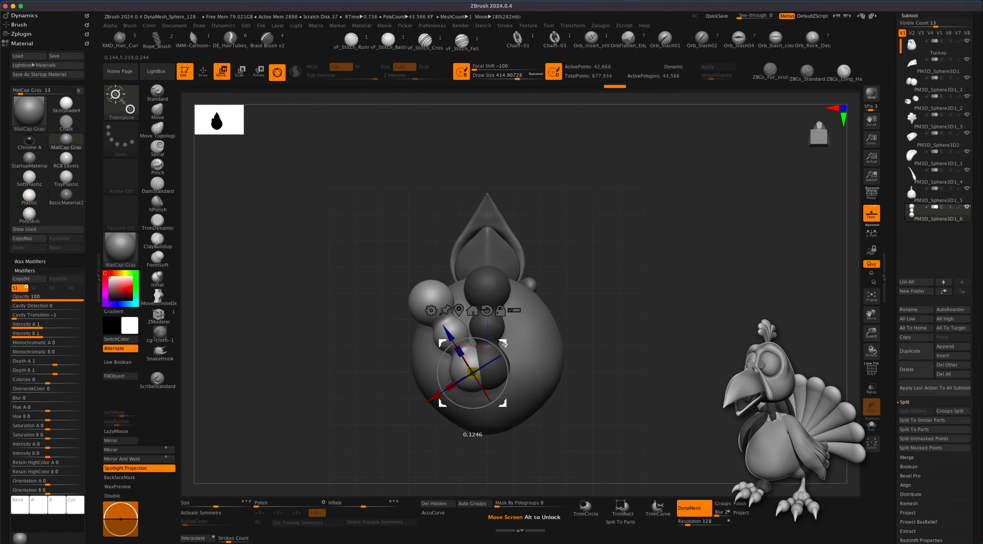
pyautogui.keyDown('alt'); pyautogui.moveTo(630, 327); pyautogui.dragTo(668, 338); pyautogui.keyUp('alt')
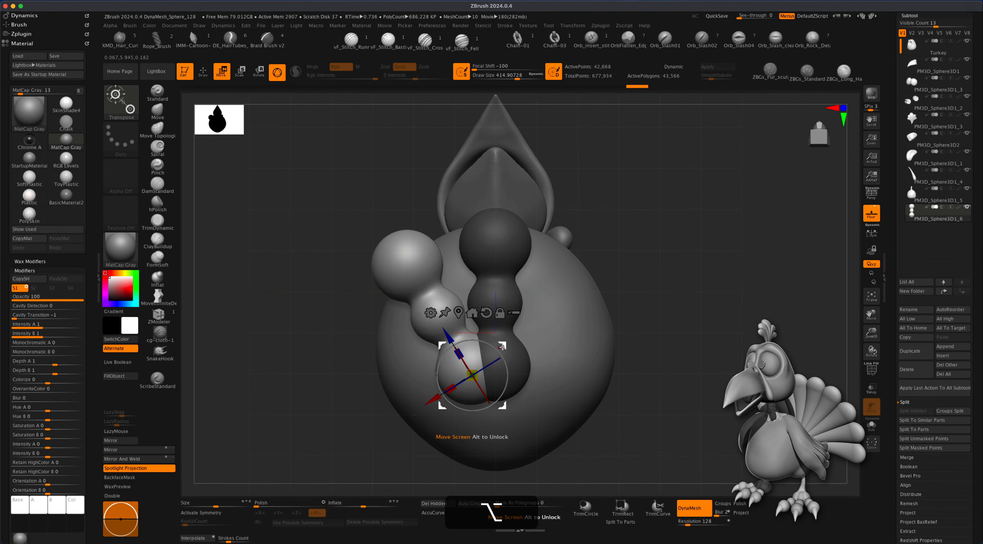
pyautogui.moveTo(503, 346); pyautogui.dragTo(506, 350)
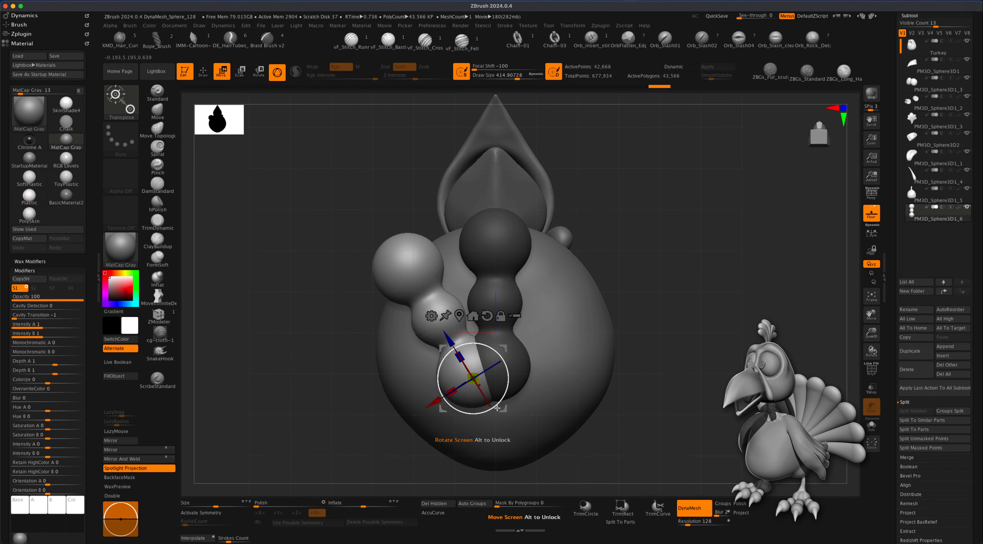
# Duplicate the angled toe and rotate the copy to the opposite side of the middle toe
pyautogui.keyDown('alt'); pyautogui.moveTo(685, 387); pyautogui.dragTo(659, 362); pyautogui.keyUp('alt')
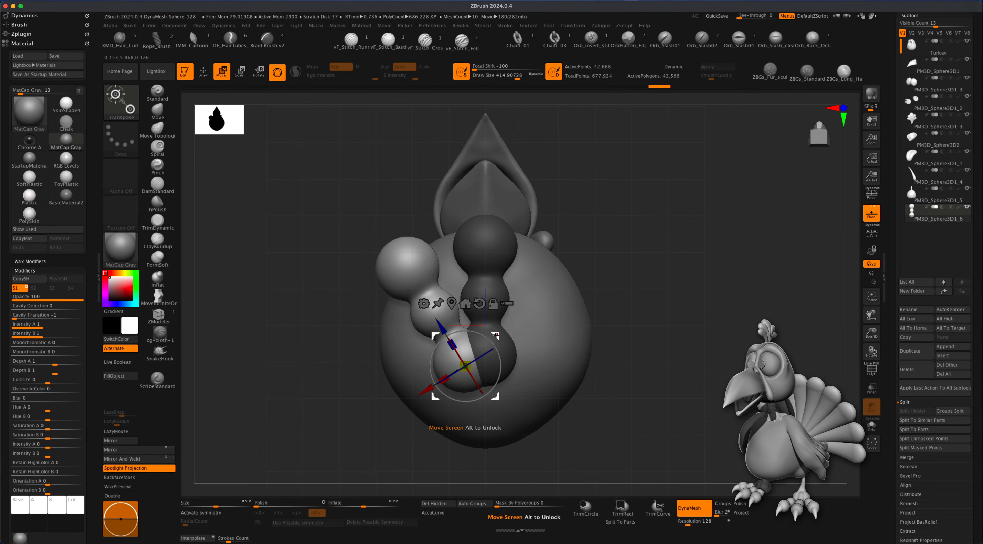
pyautogui.keyDown('super'); pyautogui.moveTo(496, 334); pyautogui.dragTo(557, 386); pyautogui.keyUp('super')
pyautogui.moveTo(576, 332); pyautogui.dragTo(530, 338)
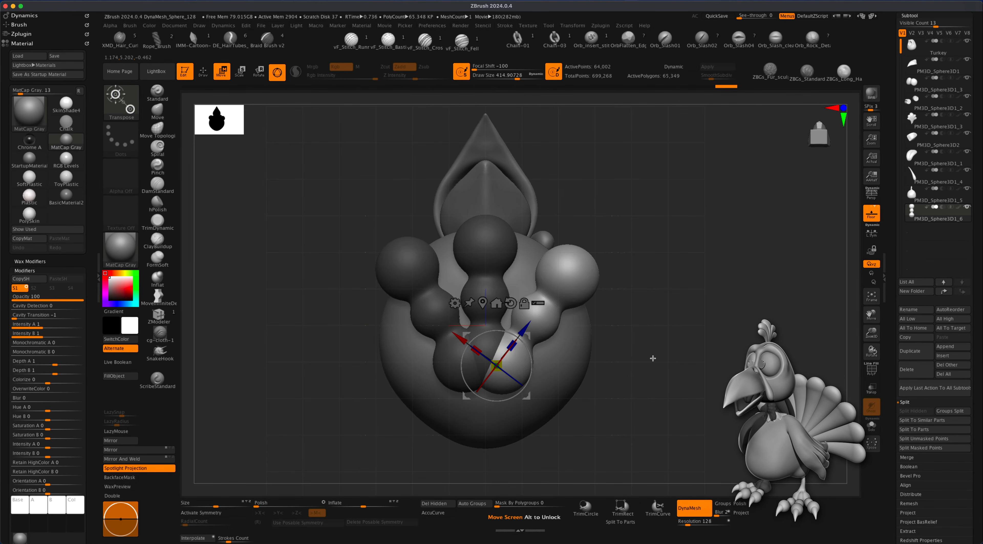
# Clear the mask, re-DynaMesh the three toes into one foot, and polish the seam at their shared base
pyautogui.click(203, 71)
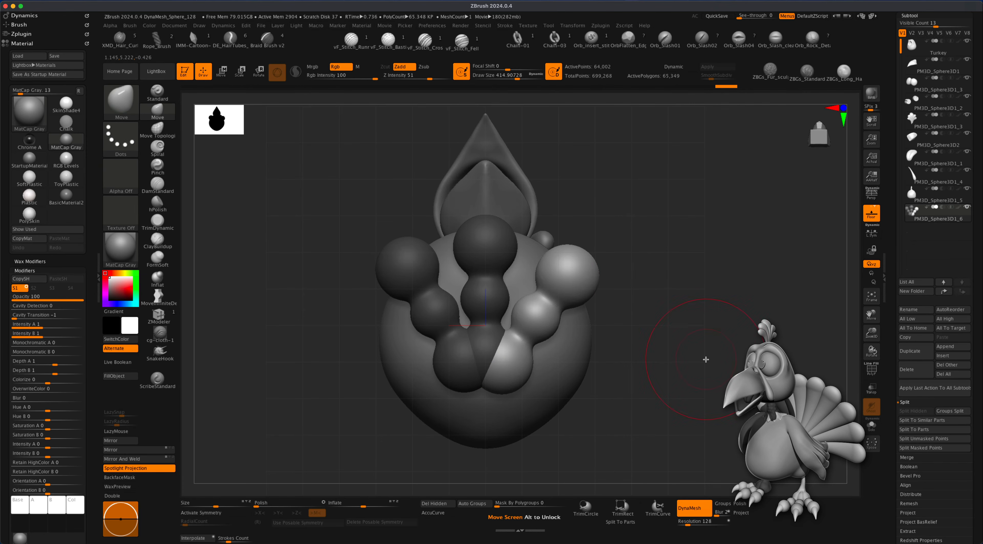
pyautogui.press('s')
pyautogui.moveTo(706, 359); pyautogui.dragTo(691, 358)
pyautogui.keyDown('super'); pyautogui.moveTo(658, 238); pyautogui.dragTo(726, 349); pyautogui.keyUp('super')
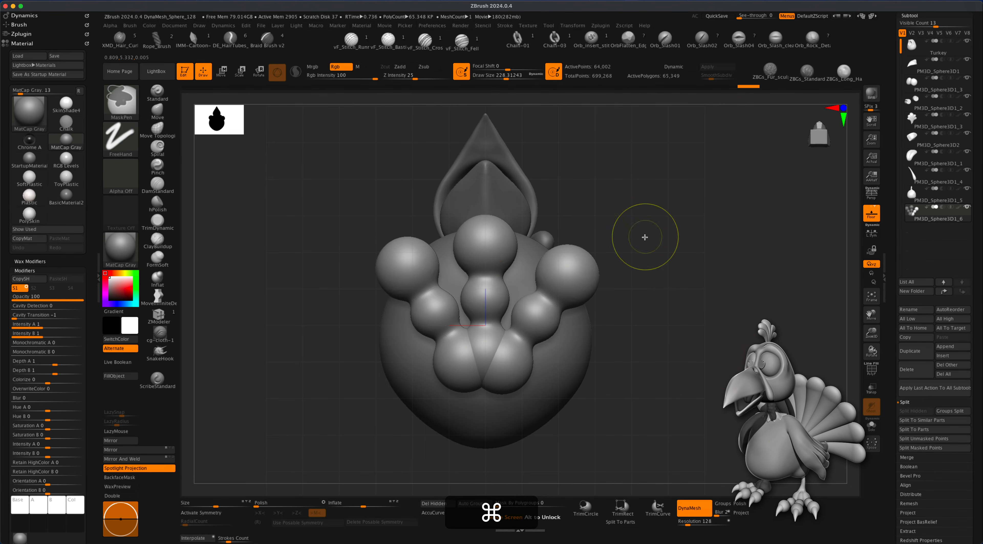
pyautogui.keyDown('super'); pyautogui.moveTo(645, 237); pyautogui.dragTo(779, 413); pyautogui.keyUp('super')
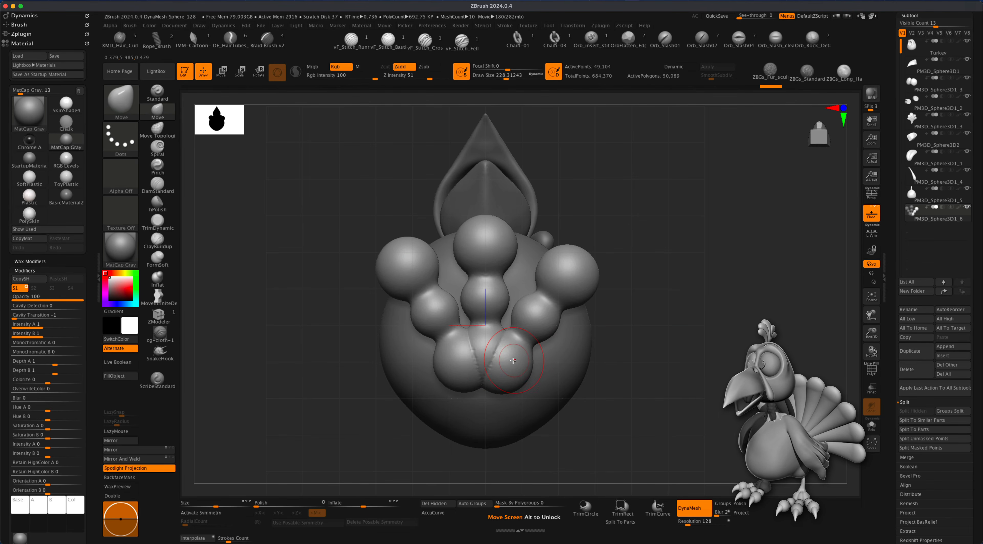
pyautogui.click(290, 506)
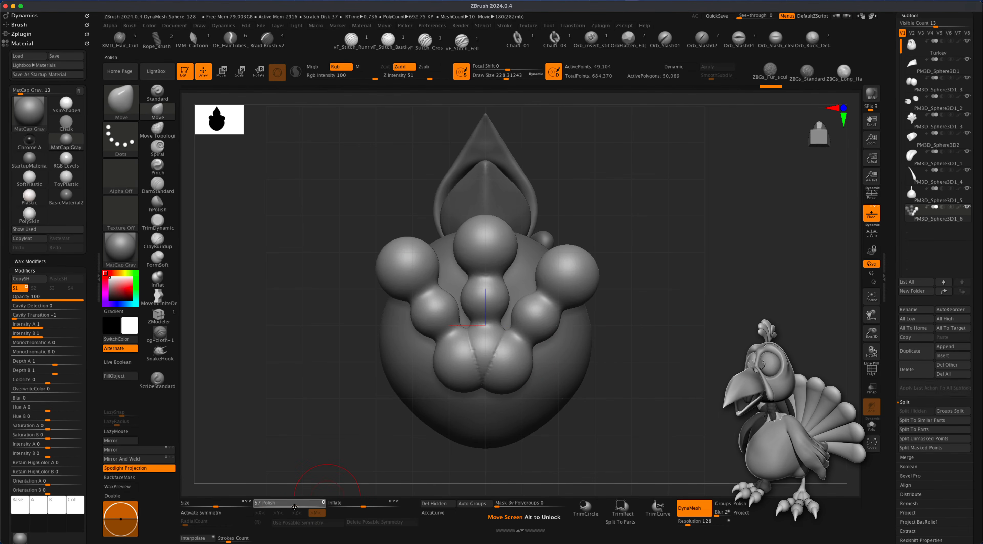
pyautogui.moveTo(295, 505); pyautogui.dragTo(254, 506)
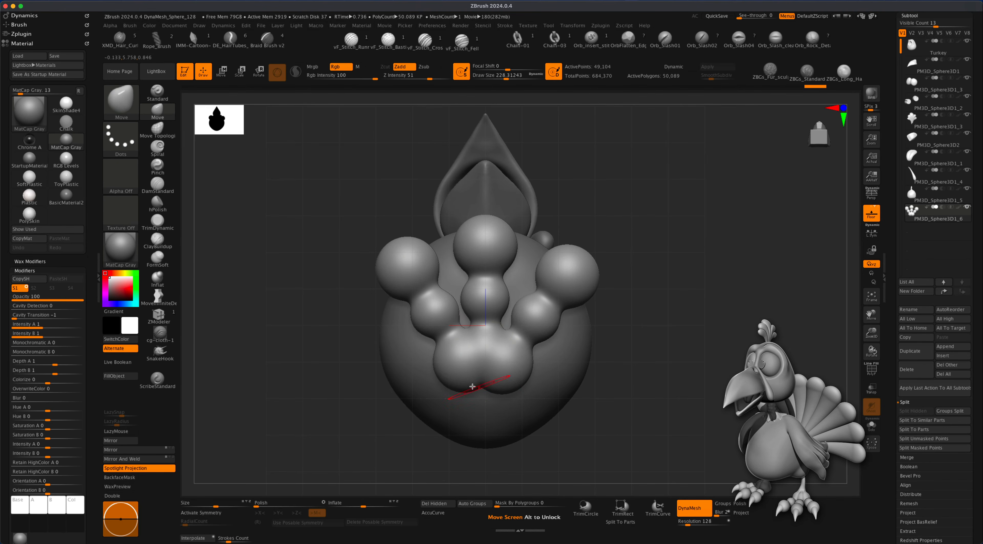
# Shape the back of the foot into one rounded heel pad using the Move brush at draw size about 299
pyautogui.press('s')
pyautogui.press('s')
pyautogui.press('s')
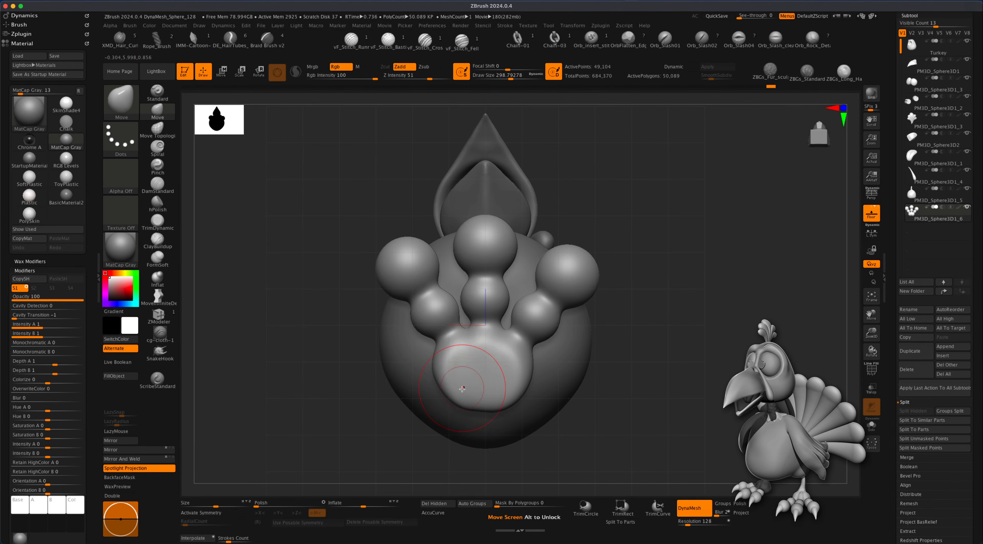
pyautogui.moveTo(622, 342)
pyautogui.mouseDown()
pyautogui.moveTo(647, 361)
pyautogui.moveTo(648, 430)
pyautogui.moveTo(675, 398)
pyautogui.moveTo(635, 386)
pyautogui.moveTo(673, 386)
pyautogui.mouseUp()
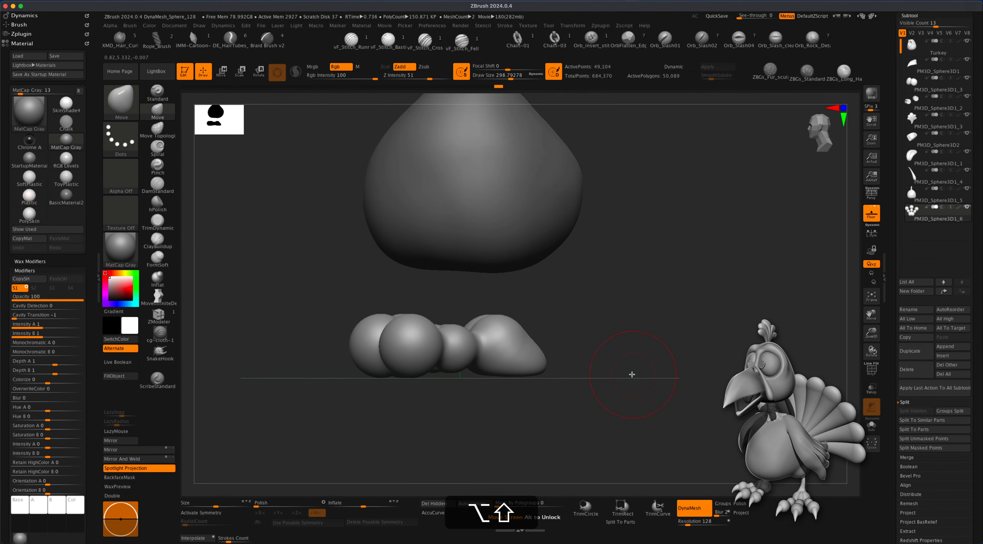
pyautogui.moveTo(597, 372)
pyautogui.mouseDown()
pyautogui.moveTo(527, 338)
pyautogui.moveTo(577, 329)
pyautogui.moveTo(533, 328)
pyautogui.mouseUp()
# Pull the top of the heel up into a short leg stub with the Move brush at draw size about 234
pyautogui.press('s')
pyautogui.press('s')
pyautogui.press('s')
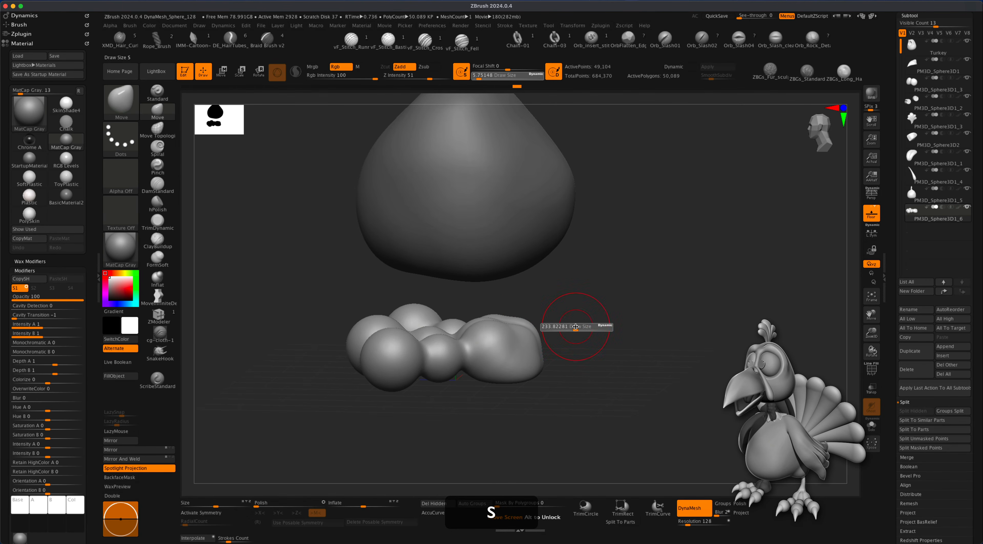
pyautogui.moveTo(533, 315)
pyautogui.mouseDown()
pyautogui.moveTo(528, 304)
pyautogui.moveTo(536, 313)
pyautogui.mouseUp()
pyautogui.moveTo(626, 307); pyautogui.dragTo(532, 300)
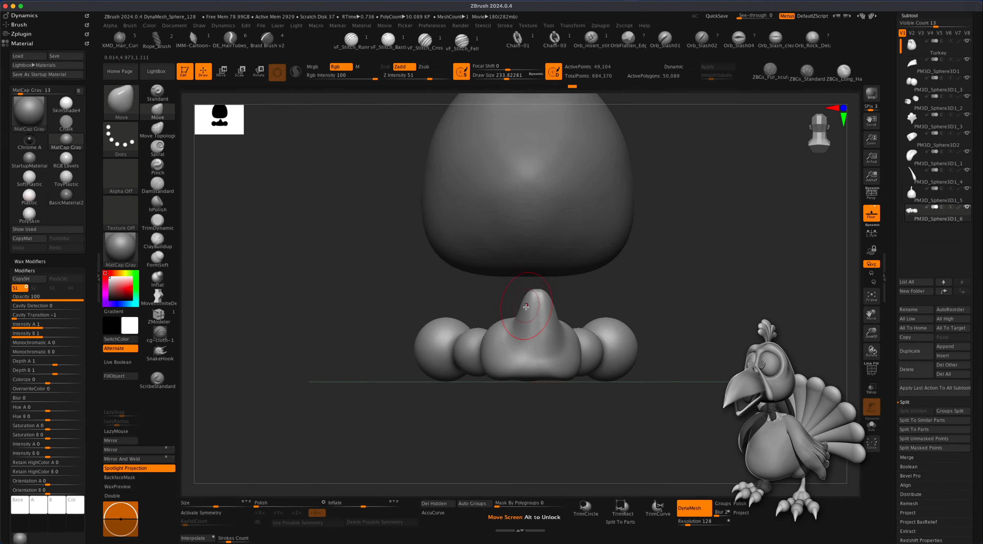
pyautogui.moveTo(628, 331)
pyautogui.mouseDown()
pyautogui.moveTo(652, 321)
pyautogui.moveTo(694, 360)
pyautogui.moveTo(724, 347)
pyautogui.mouseUp()
pyautogui.press('super+z')
pyautogui.press('shift+super+z')
pyautogui.keyDown('alt'); pyautogui.keyDown('shift'); pyautogui.moveTo(804, 367); pyautogui.dragTo(561, 369); pyautogui.keyUp('shift'); pyautogui.keyUp('alt')
# Fill out the back of the heel at draw size about 286, then pull the leg up into the body at about 154
pyautogui.press('s')
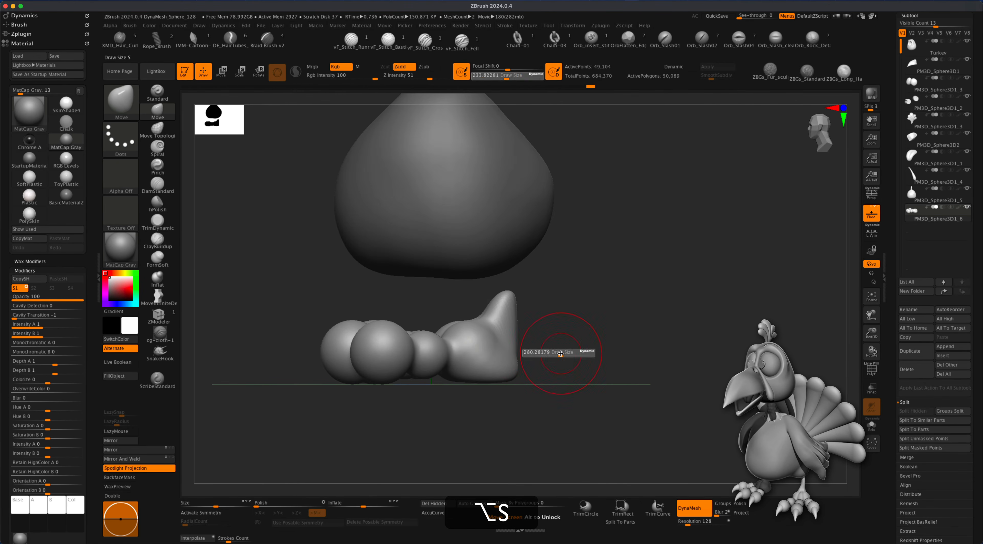
pyautogui.click(521, 353)
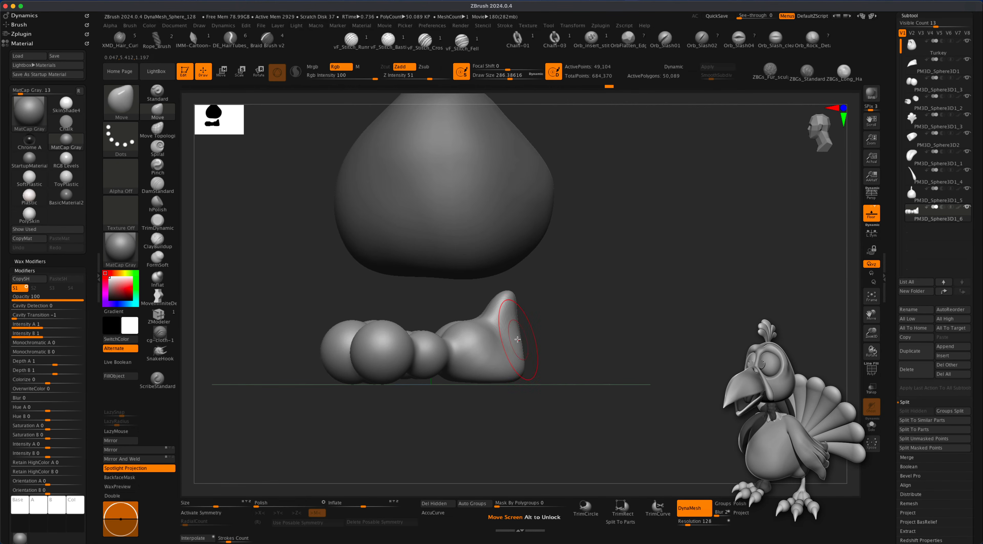
pyautogui.press('s')
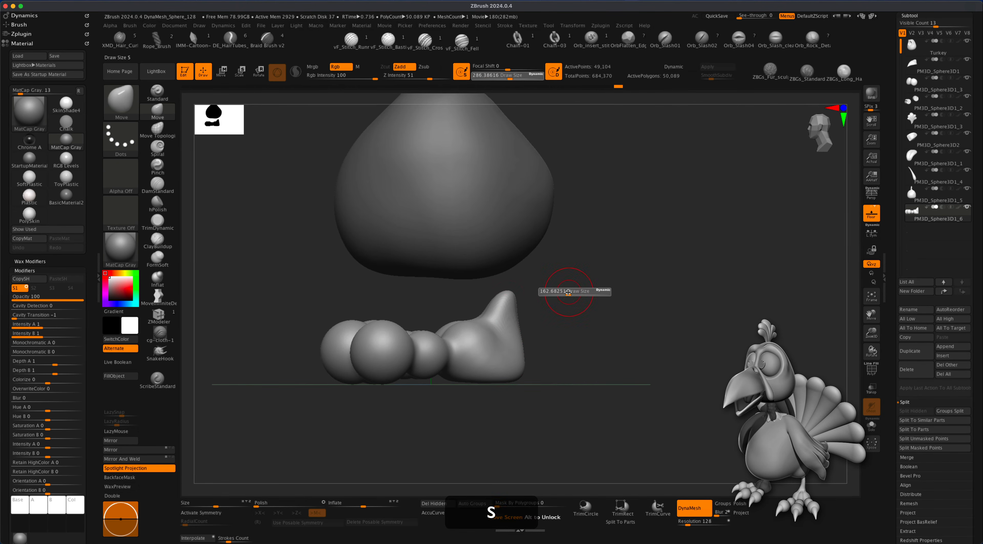
pyautogui.click(564, 292)
pyautogui.press('s')
pyautogui.click(531, 292)
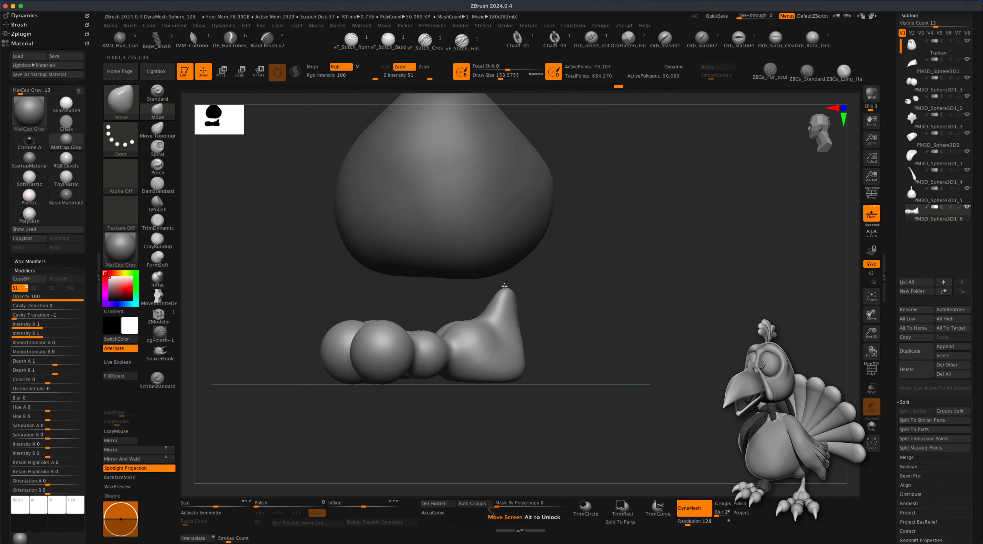
pyautogui.moveTo(510, 290); pyautogui.dragTo(485, 197)
# Adjust the stretched leg with the Move brush at draw size about 251, and re-DynaMesh the foot
pyautogui.press('s')
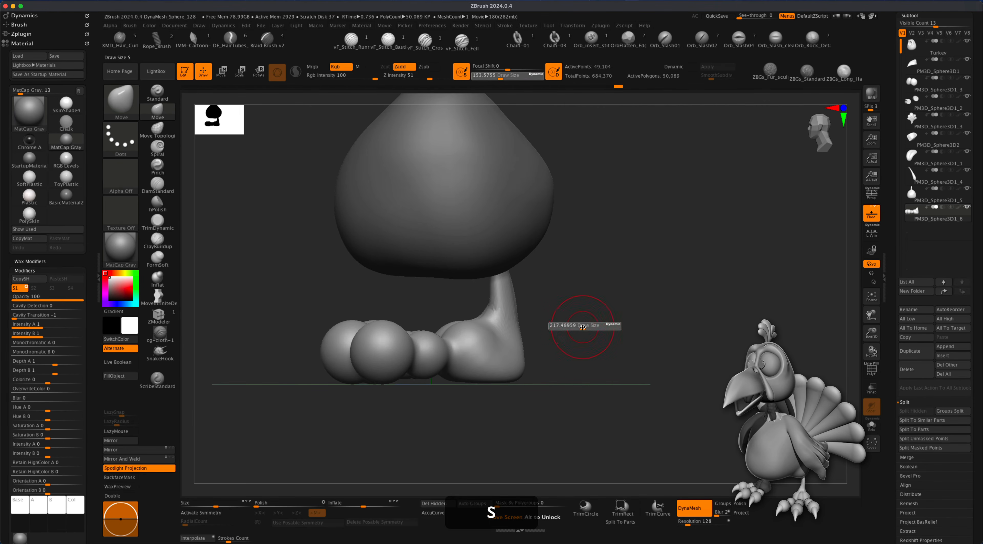
pyautogui.click(588, 326)
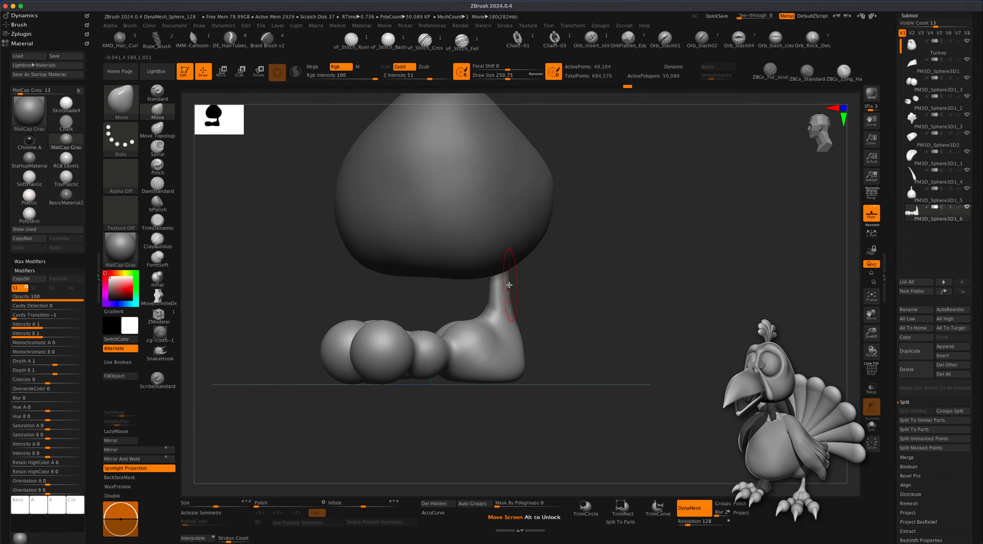
pyautogui.keyDown('alt'); pyautogui.moveTo(590, 336); pyautogui.dragTo(595, 346); pyautogui.keyUp('alt')
pyautogui.keyDown('super'); pyautogui.moveTo(651, 296); pyautogui.dragTo(682, 367); pyautogui.keyUp('super')
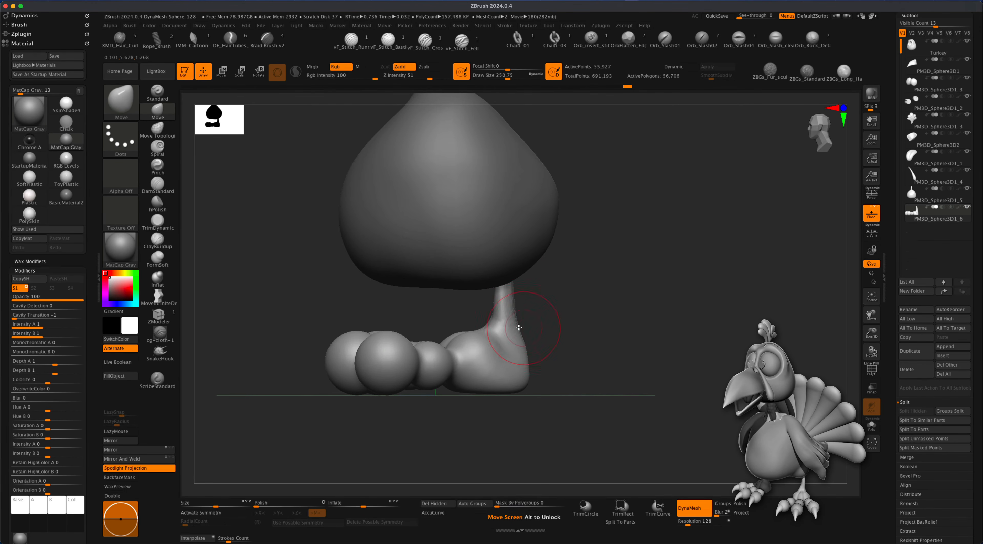
# Refine the leg and ankle shape with the Move brush from the back and side, then remesh the foot
pyautogui.moveTo(604, 346)
pyautogui.keyDown('shift'); pyautogui.mouseDown()
pyautogui.moveTo(524, 288)
pyautogui.moveTo(522, 307)
pyautogui.moveTo(572, 369)
pyautogui.moveTo(587, 369)
pyautogui.mouseUp(); pyautogui.keyUp('shift')
pyautogui.moveTo(524, 290); pyautogui.dragTo(521, 319)
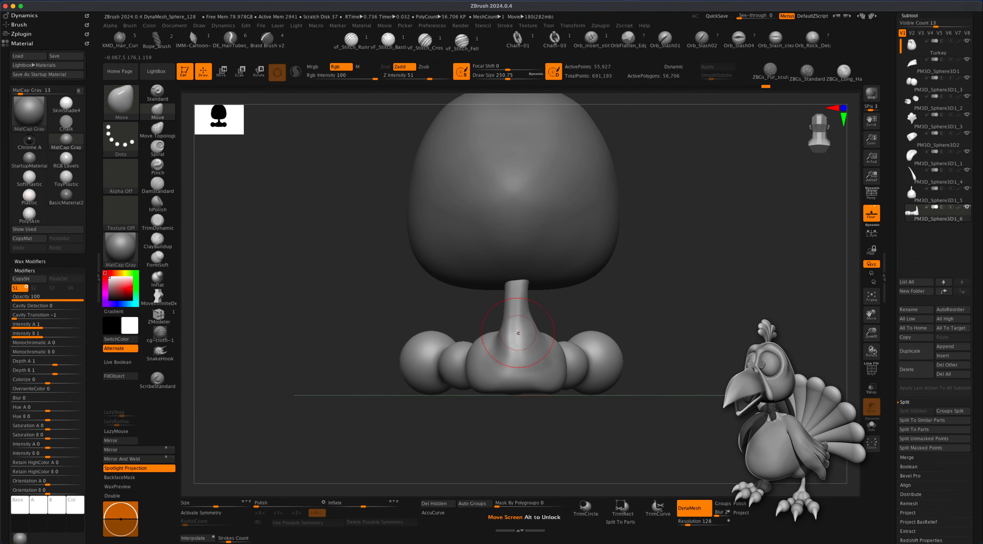
pyautogui.moveTo(728, 365)
pyautogui.mouseDown()
pyautogui.moveTo(590, 384)
pyautogui.moveTo(609, 401)
pyautogui.moveTo(593, 386)
pyautogui.moveTo(592, 395)
pyautogui.moveTo(597, 373)
pyautogui.moveTo(606, 414)
pyautogui.moveTo(623, 412)
pyautogui.moveTo(608, 397)
pyautogui.moveTo(573, 391)
pyautogui.moveTo(579, 384)
pyautogui.moveTo(584, 413)
pyautogui.moveTo(616, 357)
pyautogui.mouseUp()
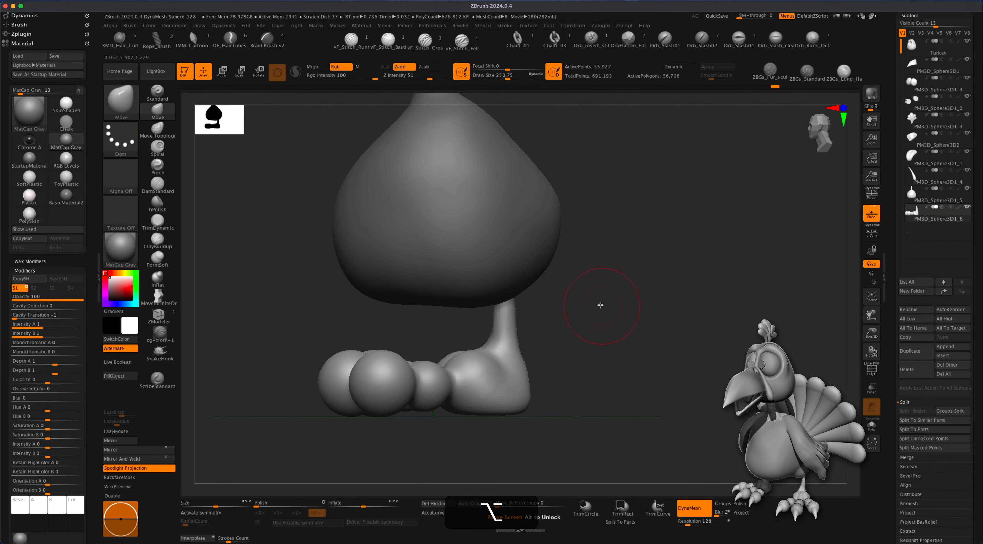
pyautogui.moveTo(671, 403)
pyautogui.mouseDown()
pyautogui.moveTo(621, 397)
pyautogui.moveTo(713, 391)
pyautogui.moveTo(673, 405)
pyautogui.mouseUp()
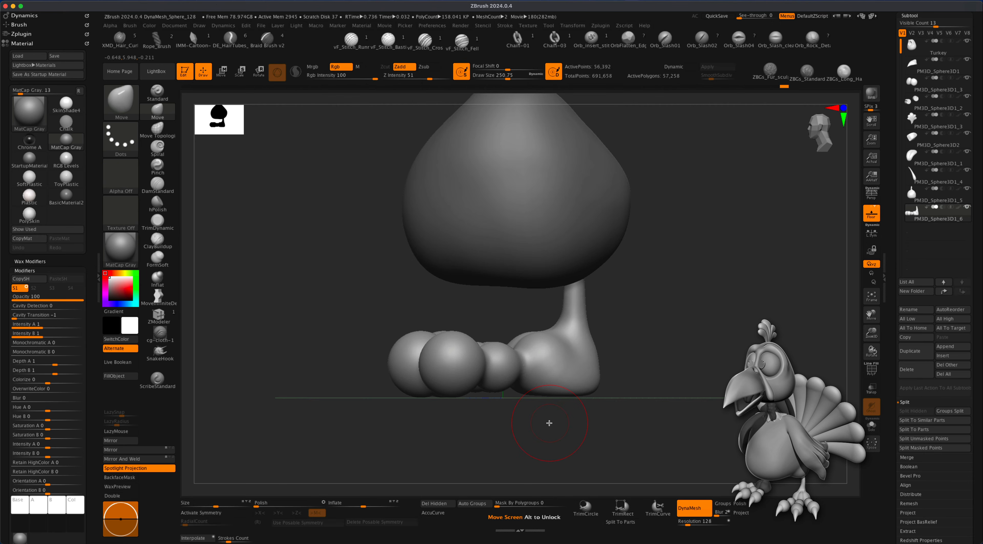
# Slice the underside of the foot flat with a straight KnifeCurve cut just above the floor line
pyautogui.press('super+shift')
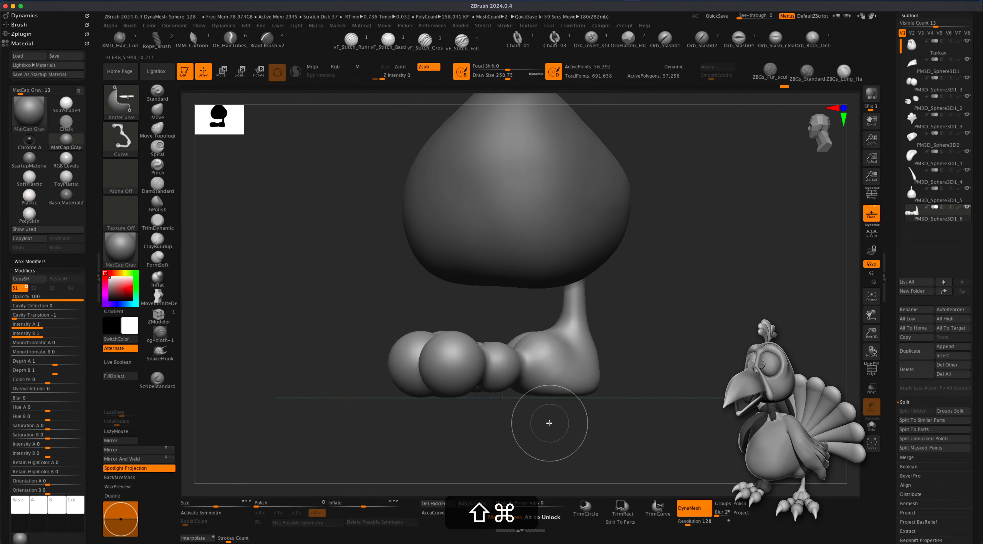
pyautogui.keyDown('shift'); pyautogui.keyDown('super'); pyautogui.moveTo(726, 390); pyautogui.dragTo(292, 381); pyautogui.keyUp('super'); pyautogui.keyUp('shift')
pyautogui.moveTo(656, 422)
pyautogui.mouseDown()
pyautogui.moveTo(654, 372)
pyautogui.moveTo(659, 386)
pyautogui.moveTo(673, 359)
pyautogui.mouseUp()
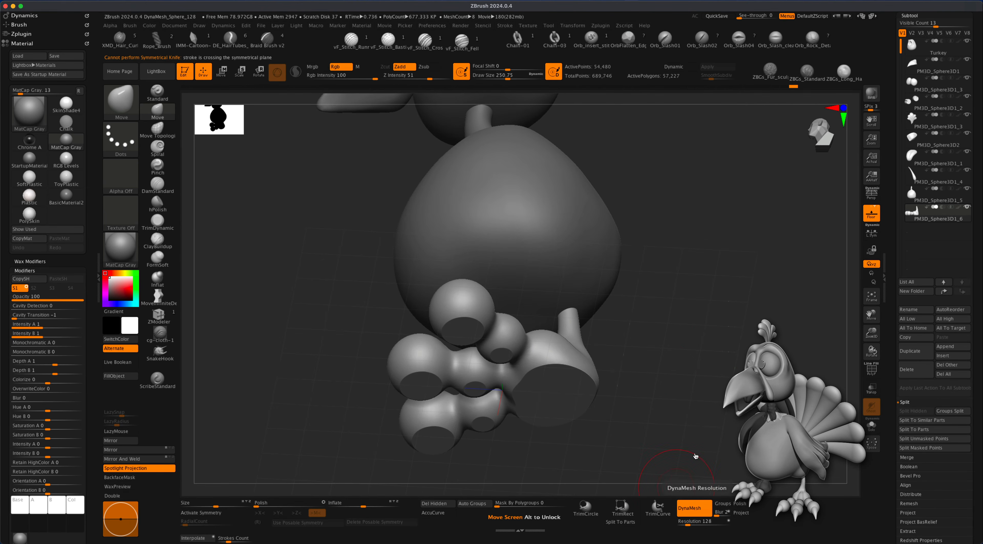
# Remesh the foot with DynaMesh at resolution 128, then polish and smooth the cut edges under the toes
pyautogui.keyDown('super'); pyautogui.moveTo(684, 276); pyautogui.dragTo(767, 390); pyautogui.keyUp('super')
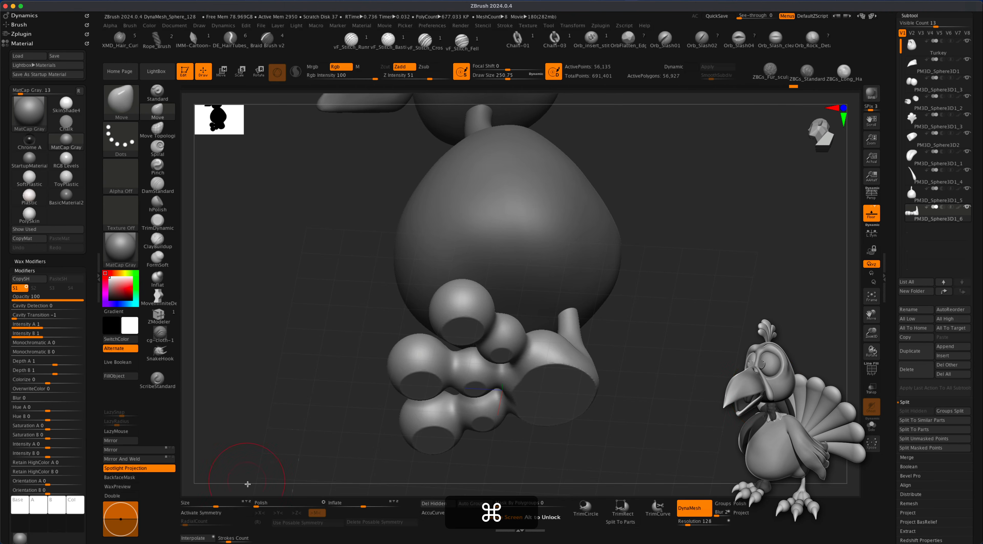
pyautogui.moveTo(319, 509); pyautogui.dragTo(255, 503)
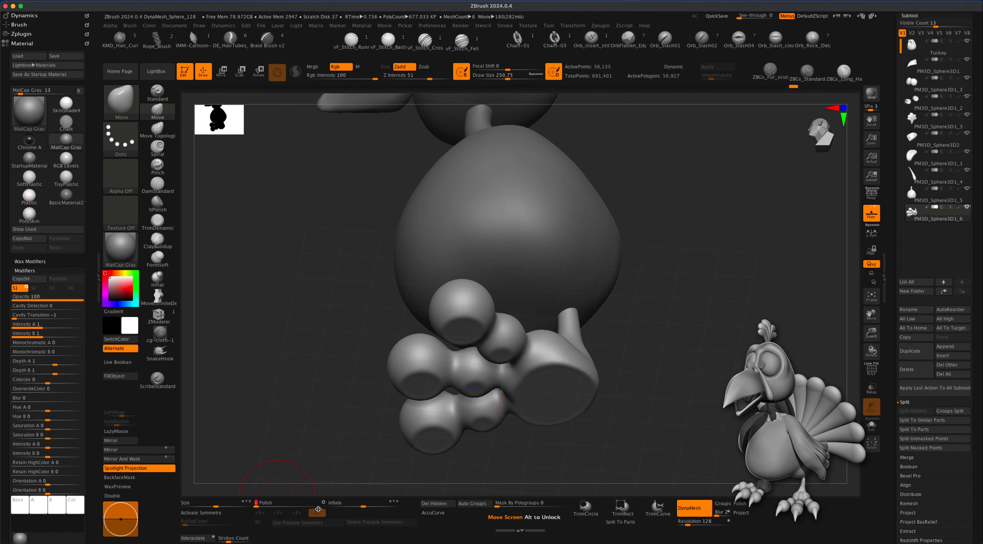
pyautogui.press('shift')
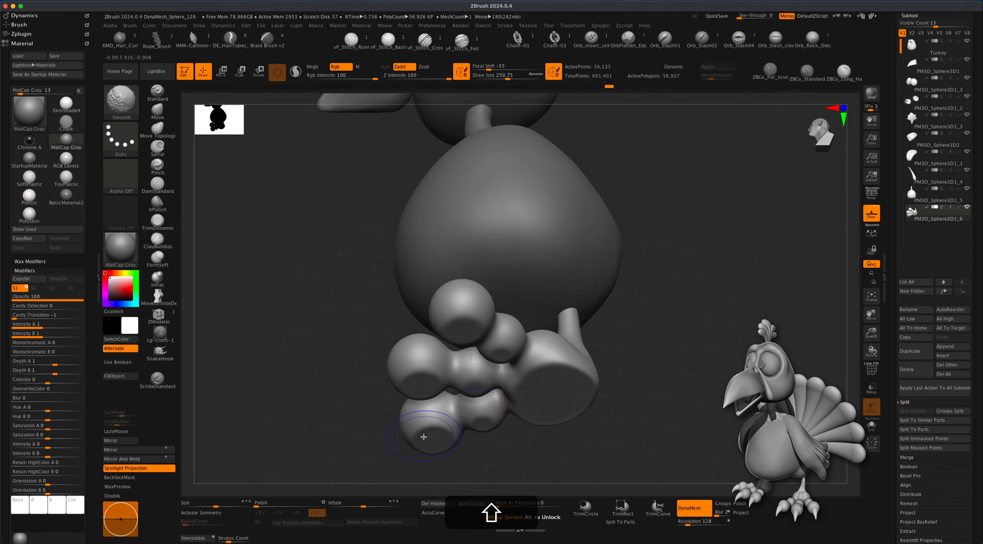
# Refine the foot's outline from below with the Move brush at a draw size of about 234
pyautogui.moveTo(669, 385)
pyautogui.mouseDown()
pyautogui.moveTo(687, 379)
pyautogui.moveTo(677, 347)
pyautogui.moveTo(665, 351)
pyautogui.moveTo(681, 272)
pyautogui.mouseUp()
pyautogui.press('s')
pyautogui.press('s')
pyautogui.moveTo(639, 357)
pyautogui.mouseDown()
pyautogui.moveTo(649, 357)
pyautogui.moveTo(645, 378)
pyautogui.mouseUp()
pyautogui.press('s')
pyautogui.press('s')
pyautogui.moveTo(527, 351); pyautogui.dragTo(521, 351)
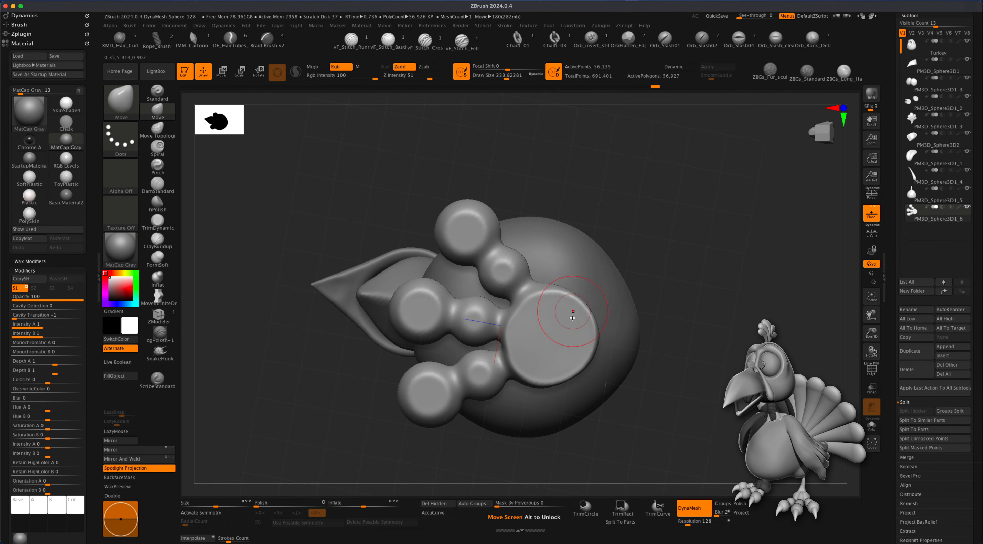
# Center the transform gizmo on the foot and move the foot sideways under one side of the body
pyautogui.moveTo(713, 336); pyautogui.dragTo(660, 383)
pyautogui.click(221, 71)
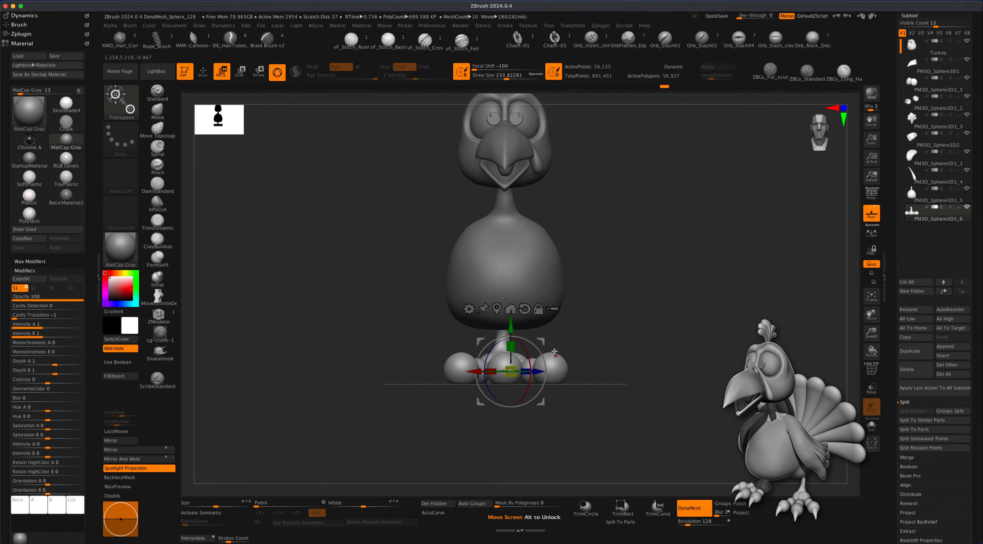
pyautogui.click(525, 310)
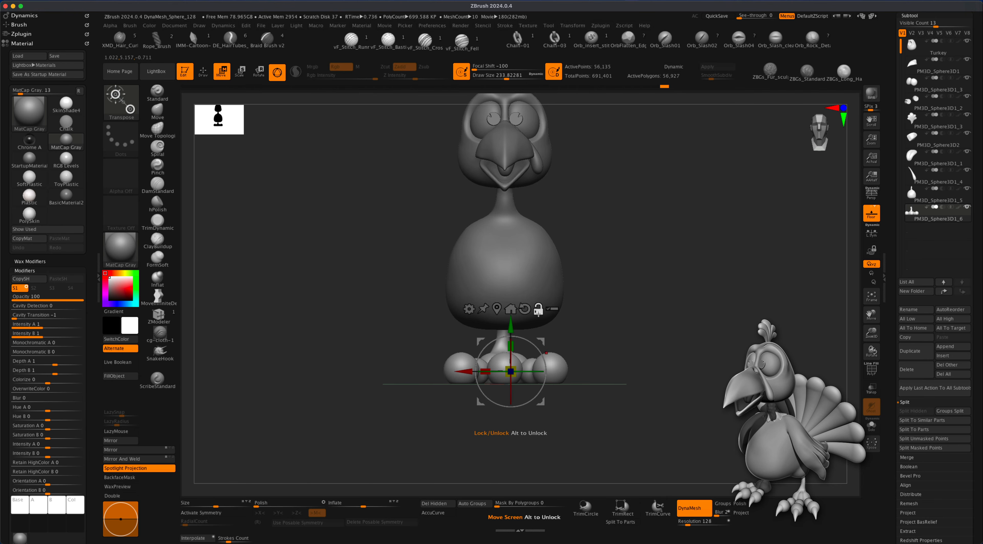
pyautogui.click(496, 309)
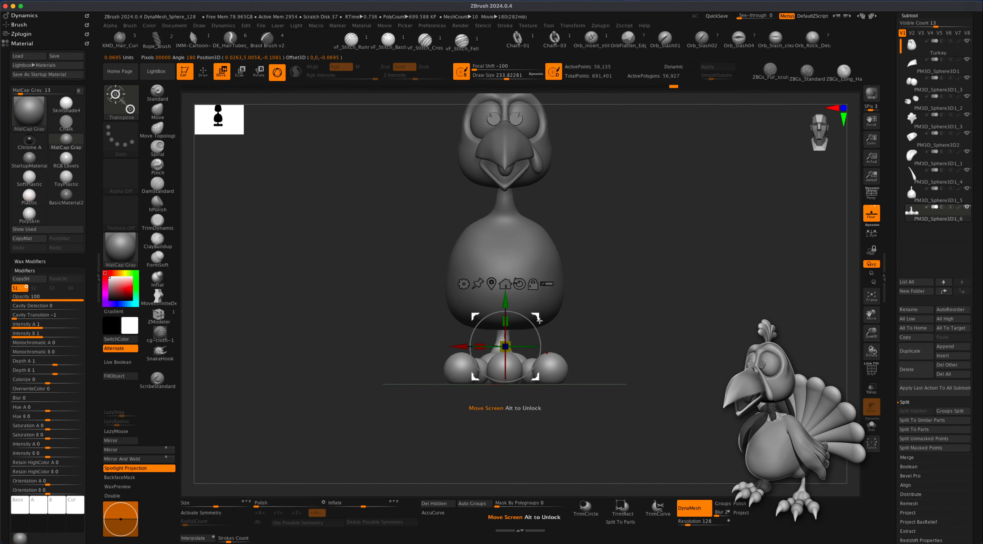
pyautogui.moveTo(459, 343); pyautogui.dragTo(539, 347)
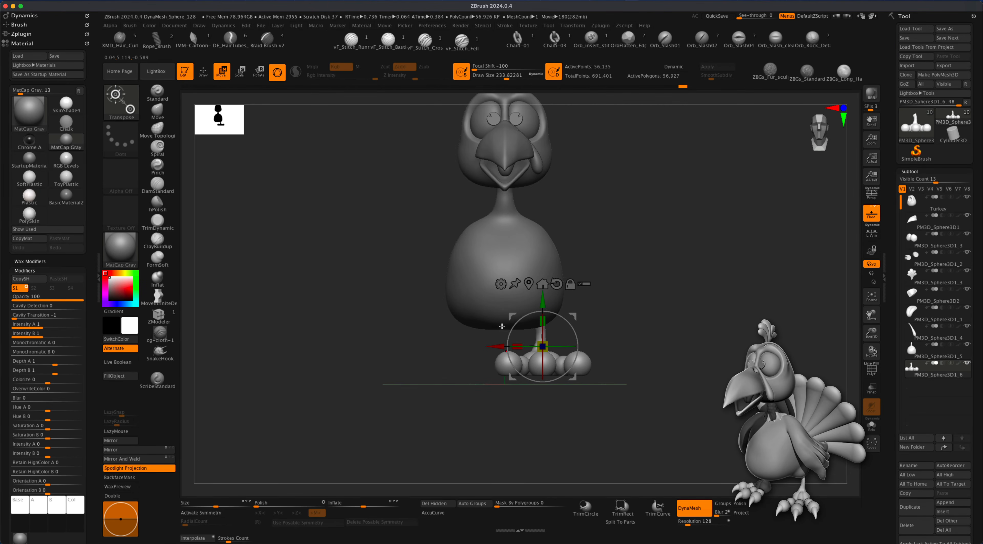
pyautogui.keyDown('alt'); pyautogui.moveTo(655, 335); pyautogui.dragTo(659, 380); pyautogui.keyUp('alt')
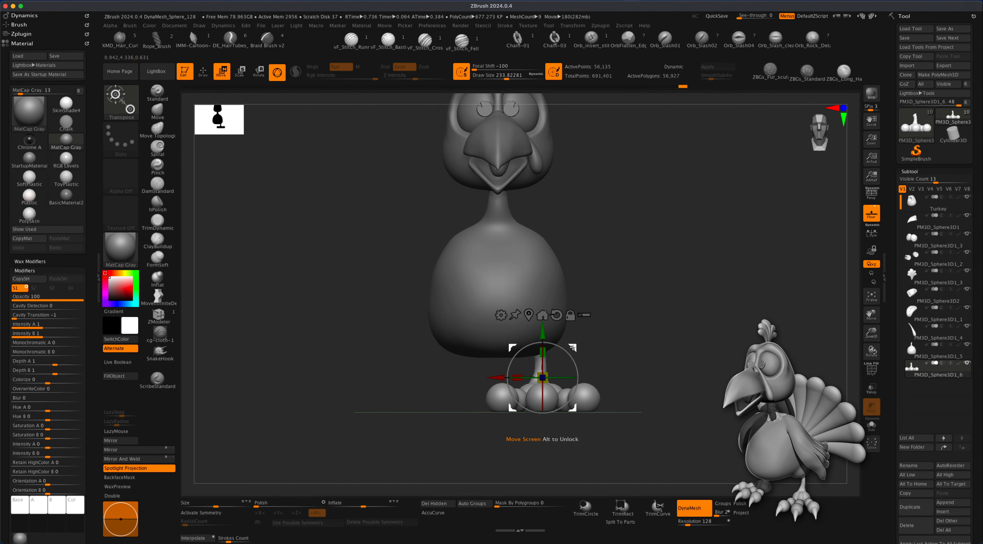
# Rotate the foot so its toes point outward and shift it farther out beneath the body
pyautogui.moveTo(573, 347); pyautogui.dragTo(581, 351)
pyautogui.keyDown('shift'); pyautogui.moveTo(551, 298); pyautogui.dragTo(483, 384); pyautogui.keyUp('shift')
pyautogui.moveTo(641, 382); pyautogui.dragTo(616, 390)
pyautogui.moveTo(549, 394); pyautogui.dragTo(563, 390)
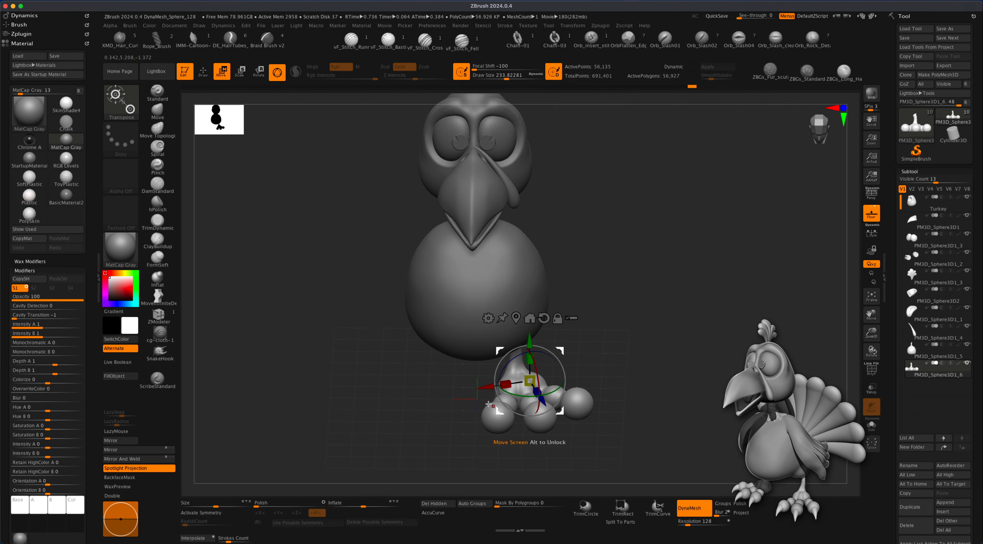
pyautogui.moveTo(641, 380); pyautogui.dragTo(643, 385)
pyautogui.moveTo(562, 350); pyautogui.dragTo(573, 353)
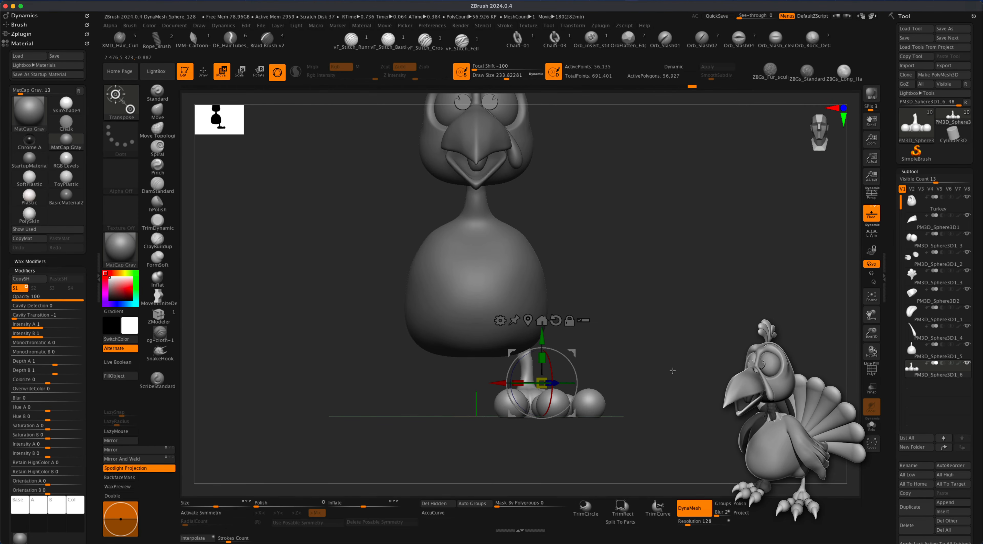
# Try to reshape the upper leg below the body with the Move brush at a draw size of about 193
pyautogui.click(157, 110)
pyautogui.press('s')
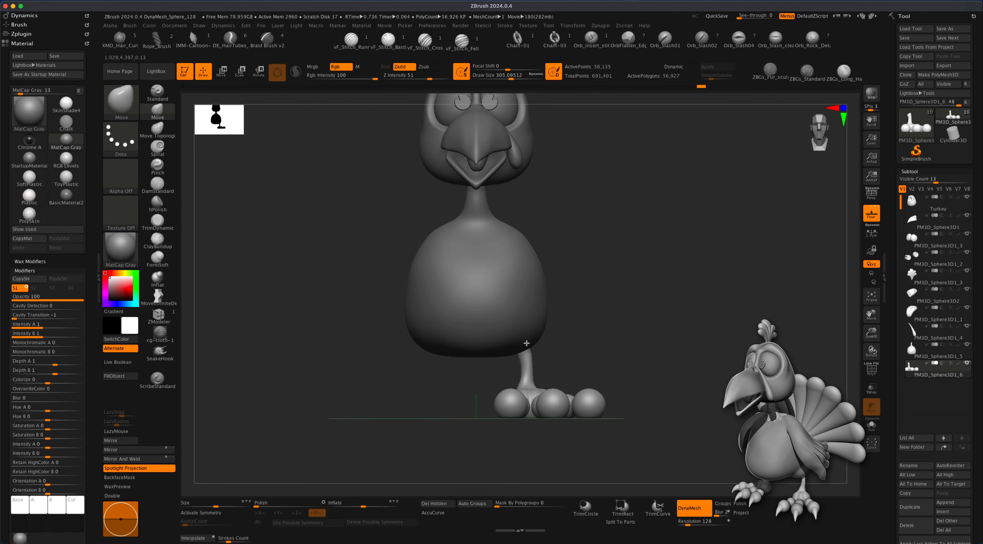
pyautogui.press('s')
pyautogui.moveTo(553, 369); pyautogui.dragTo(573, 370)
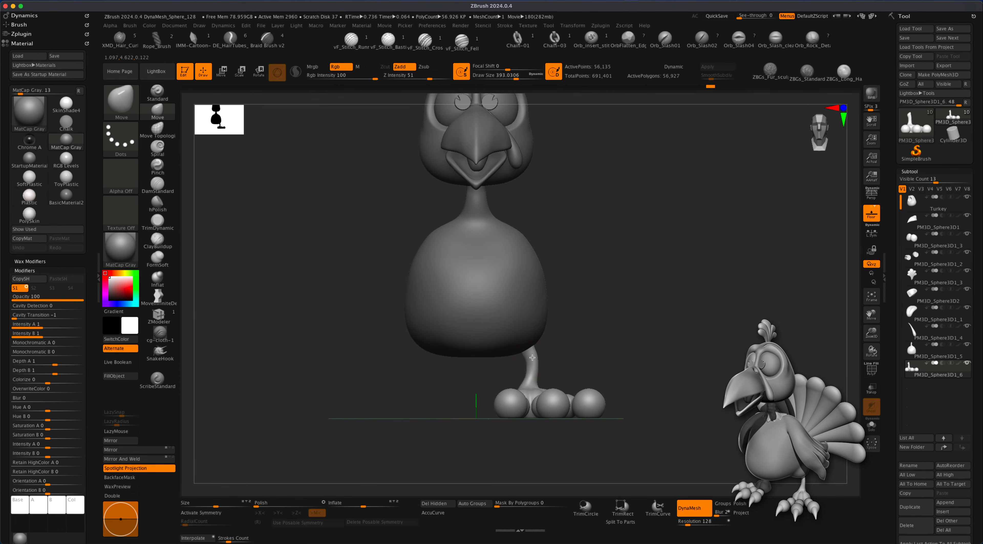
pyautogui.press('super+z')
pyautogui.press('super+z')
pyautogui.press('super+z')
pyautogui.press('super+z')
pyautogui.press('super+z')
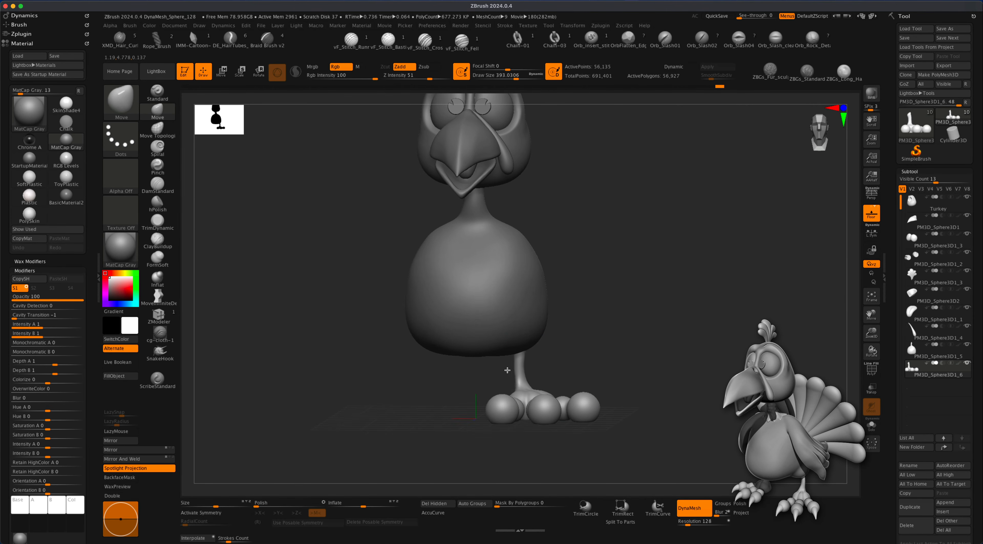
# Bend the leg into a gentle curve with the Move brush at a draw size of about 517
pyautogui.press('s')
pyautogui.moveTo(531, 361)
pyautogui.mouseDown()
pyautogui.moveTo(540, 361)
pyautogui.moveTo(529, 377)
pyautogui.mouseUp()
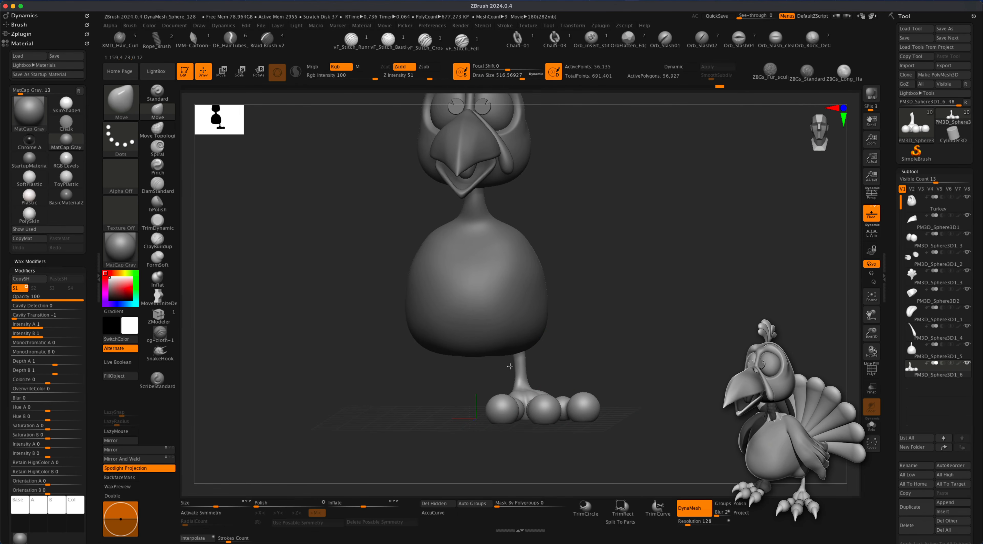
pyautogui.press('super+z')
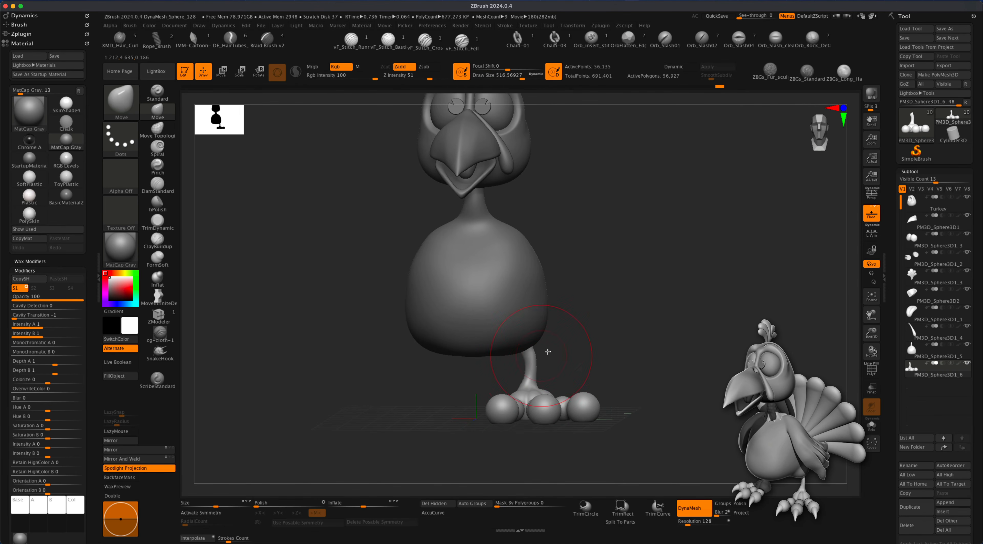
# Select the body subtool and build up hip bulges above the leg with the Inflat brush at a draw size of about 386
pyautogui.keyDown('shift'); pyautogui.moveTo(512, 376); pyautogui.dragTo(508, 313); pyautogui.keyUp('shift')
pyautogui.keyDown('alt'); pyautogui.click(509, 312); pyautogui.keyUp('alt')
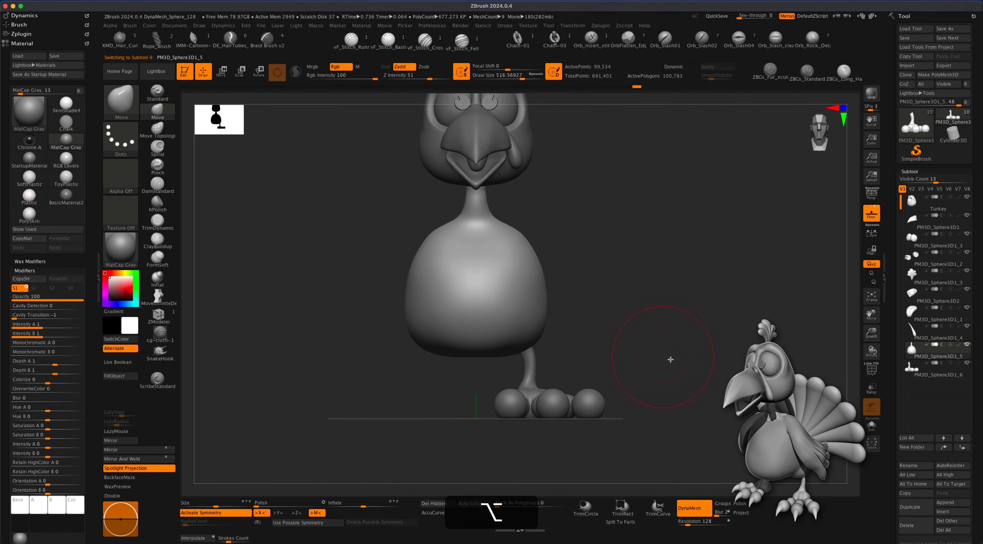
pyautogui.moveTo(669, 358); pyautogui.dragTo(636, 340)
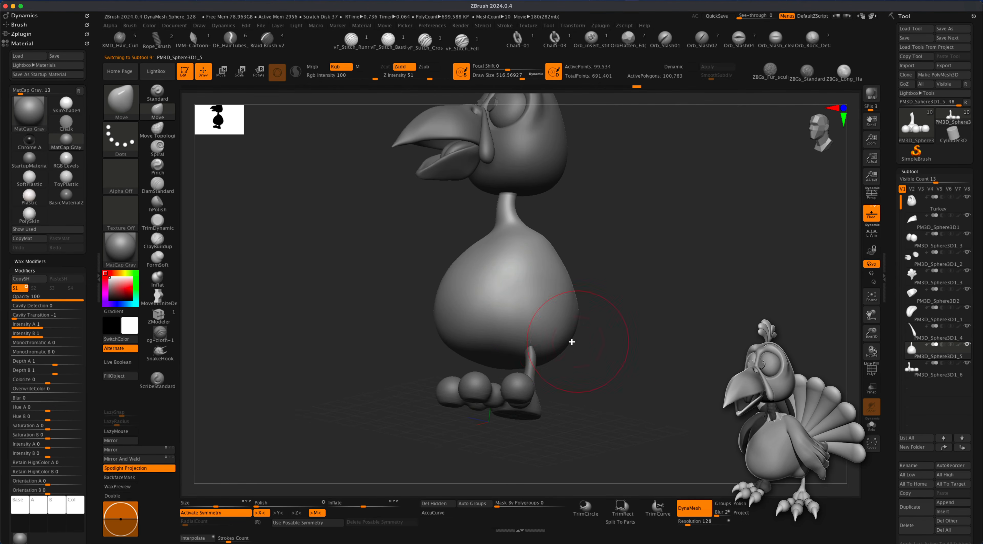
pyautogui.press('s')
pyautogui.moveTo(368, 343); pyautogui.dragTo(360, 344)
pyautogui.click(157, 278)
pyautogui.press('s')
pyautogui.moveTo(340, 325); pyautogui.dragTo(342, 325)
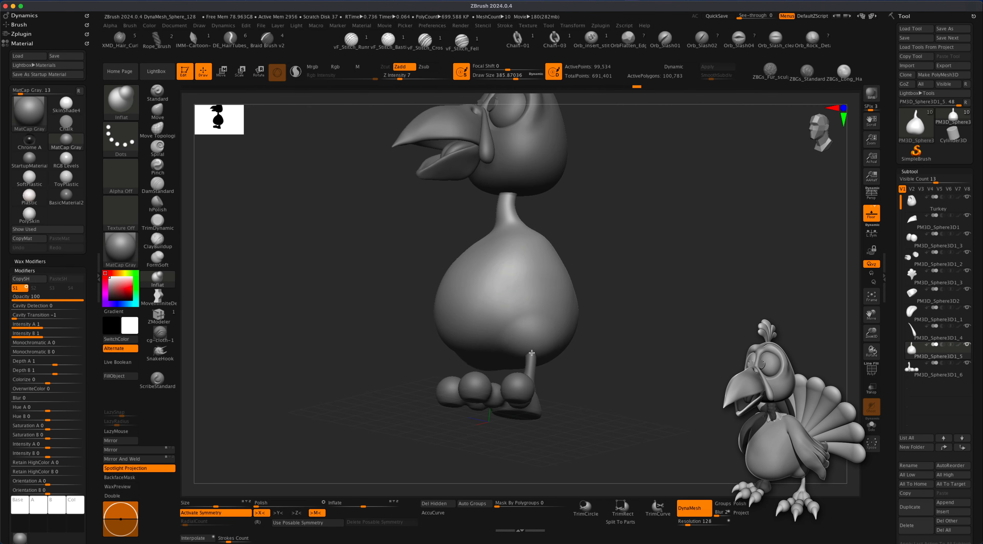
pyautogui.moveTo(531, 352); pyautogui.dragTo(533, 351)
pyautogui.moveTo(590, 366); pyautogui.dragTo(622, 378)
pyautogui.moveTo(611, 353)
pyautogui.keyDown('alt'); pyautogui.mouseDown()
pyautogui.moveTo(614, 378)
pyautogui.moveTo(588, 366)
pyautogui.mouseUp(); pyautogui.keyUp('alt')
pyautogui.moveTo(635, 397); pyautogui.dragTo(527, 381)
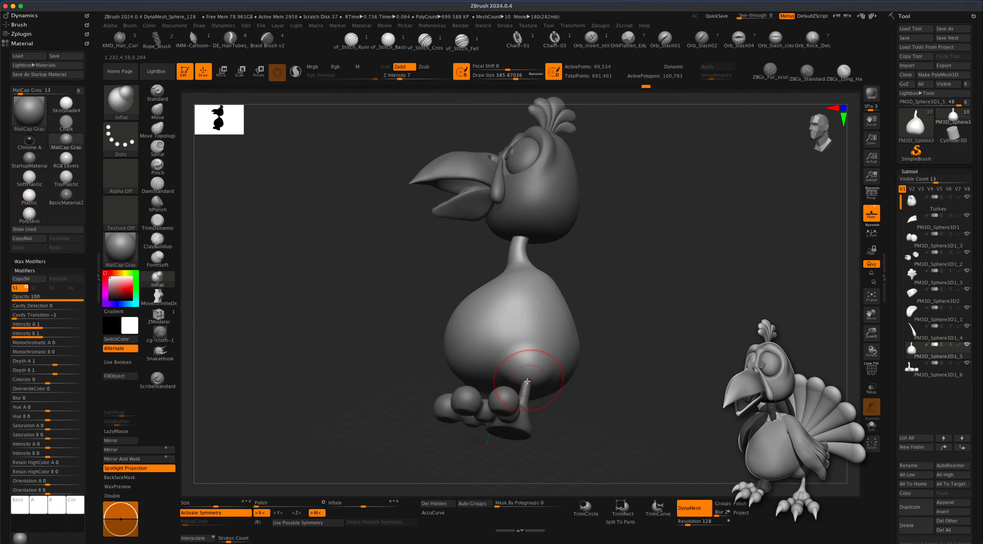
pyautogui.moveTo(604, 387)
pyautogui.mouseDown()
pyautogui.moveTo(638, 402)
pyautogui.moveTo(636, 336)
pyautogui.moveTo(648, 363)
pyautogui.moveTo(674, 371)
pyautogui.moveTo(617, 383)
pyautogui.moveTo(618, 367)
pyautogui.moveTo(610, 386)
pyautogui.moveTo(523, 341)
pyautogui.mouseUp()
# Select the foot subtool and reposition the unlocked transform gizmo at the top of the leg
pyautogui.keyDown('alt'); pyautogui.click(572, 405); pyautogui.keyUp('alt')
pyautogui.click(157, 112)
pyautogui.click(222, 72)
pyautogui.click(872, 195)
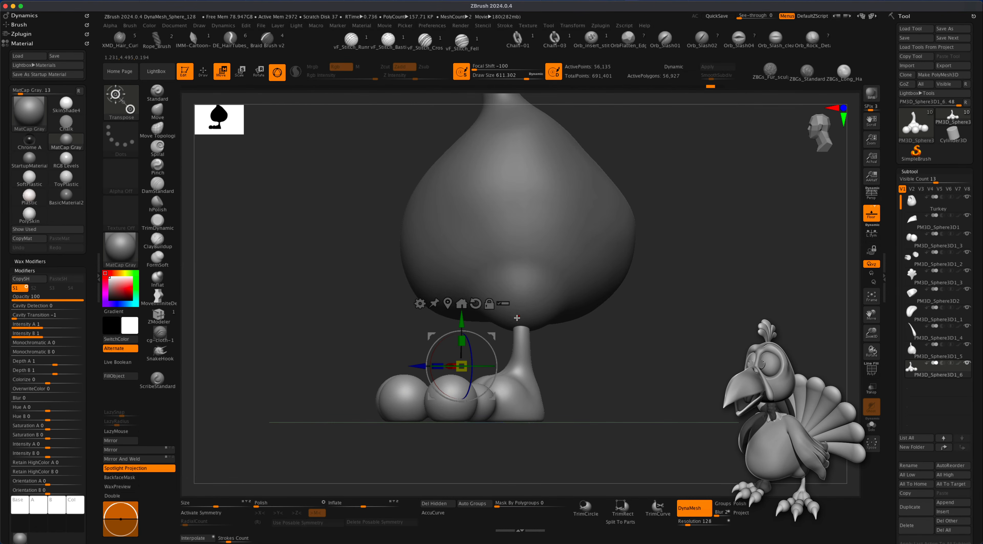
pyautogui.click(489, 304)
pyautogui.click(475, 303)
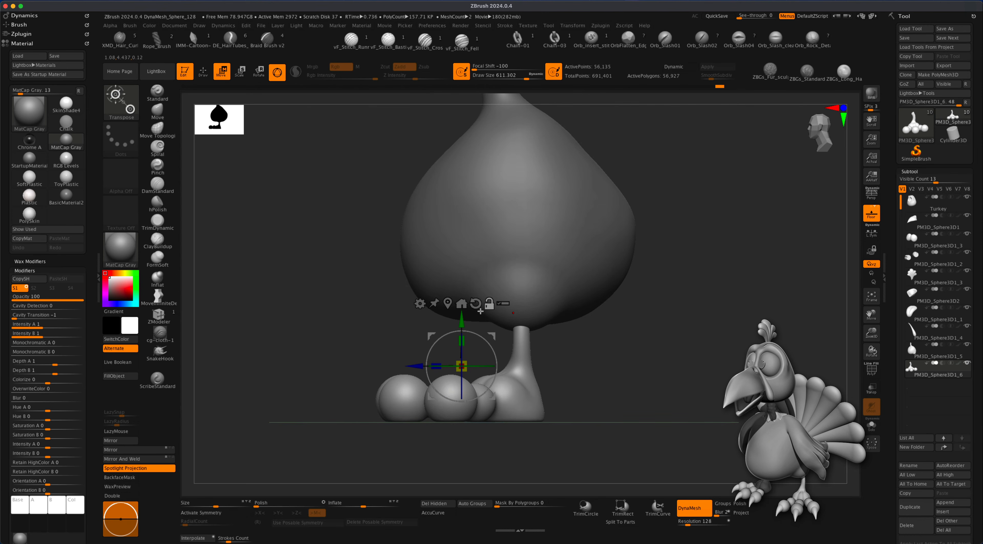
pyautogui.moveTo(493, 333); pyautogui.dragTo(549, 308)
pyautogui.moveTo(553, 298); pyautogui.dragTo(553, 297)
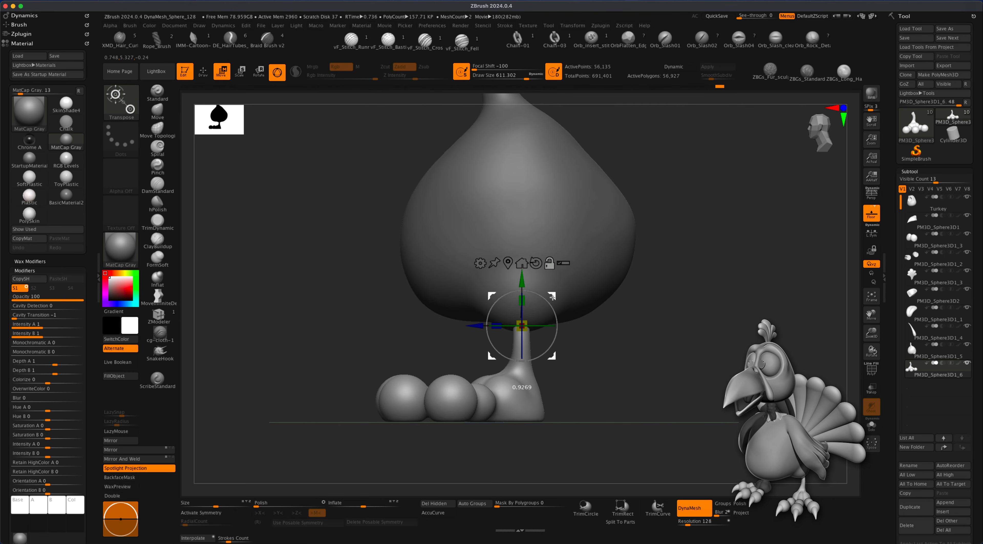
# Scale the leg and foot down from the hip and lower them along the vertical axis
pyautogui.keyDown('shift'); pyautogui.moveTo(648, 366); pyautogui.dragTo(461, 326); pyautogui.keyUp('shift')
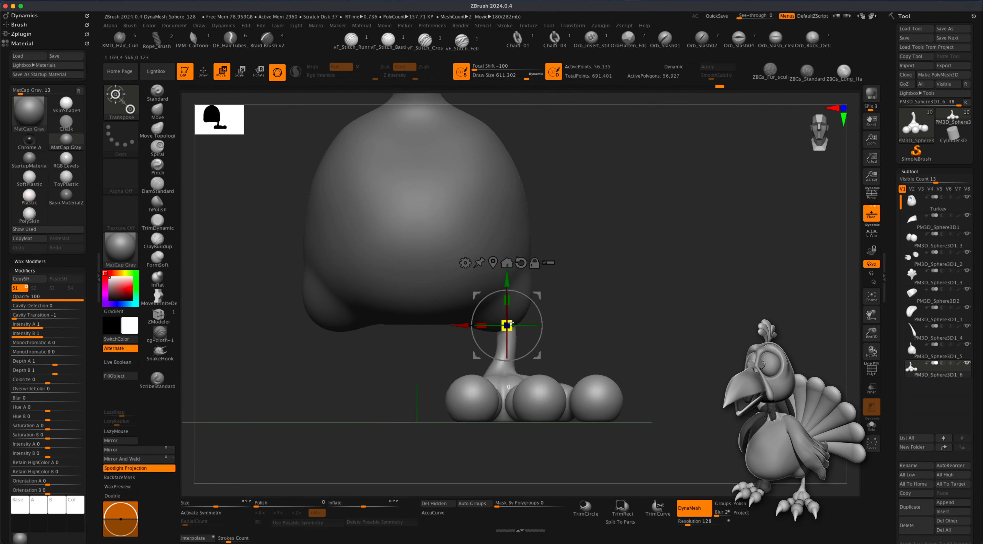
pyautogui.moveTo(511, 322); pyautogui.dragTo(499, 329)
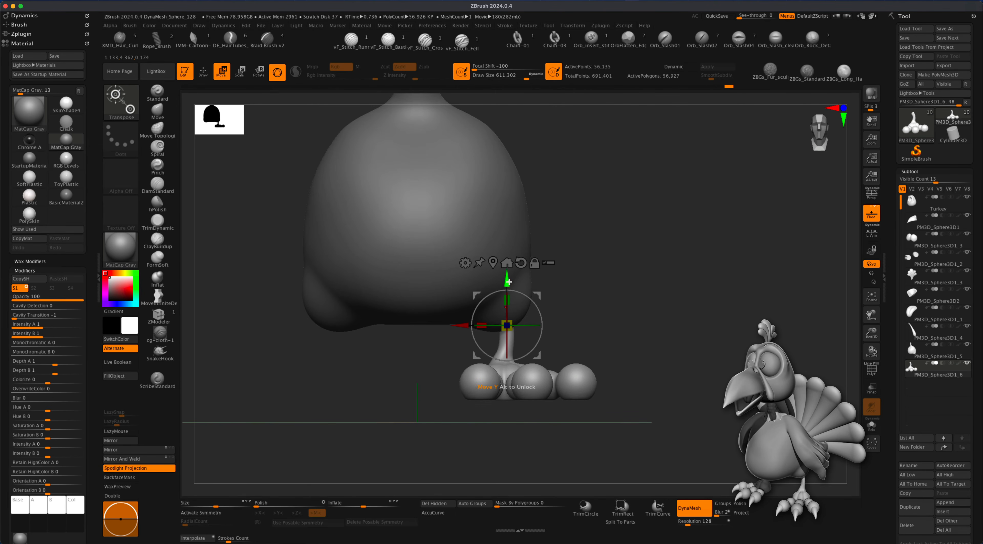
pyautogui.moveTo(509, 282); pyautogui.dragTo(507, 300)
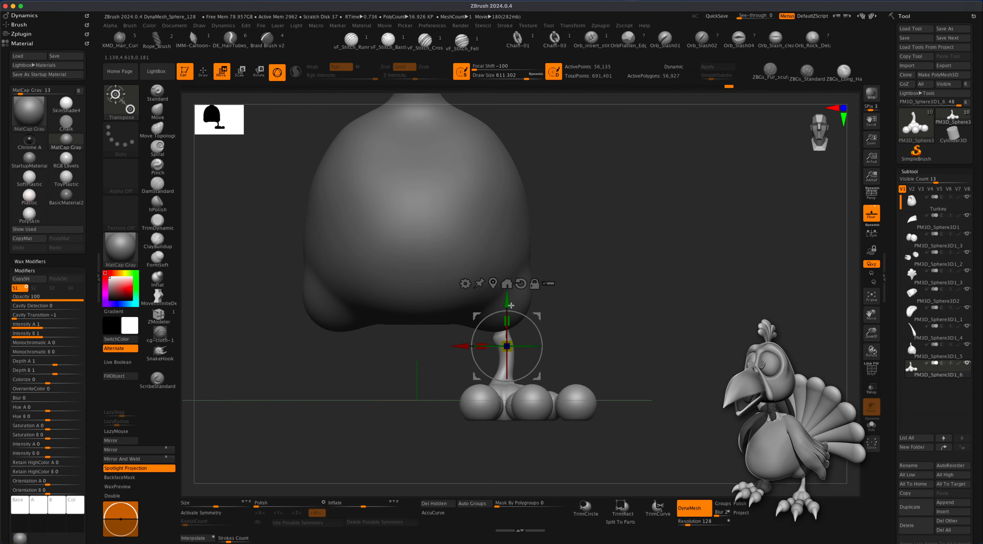
# Pull the upper leg into place under the hip with the Move brush at a draw size of about 468
pyautogui.moveTo(619, 340)
pyautogui.mouseDown()
pyautogui.moveTo(596, 363)
pyautogui.moveTo(588, 358)
pyautogui.moveTo(656, 344)
pyautogui.moveTo(634, 367)
pyautogui.moveTo(654, 352)
pyautogui.mouseUp()
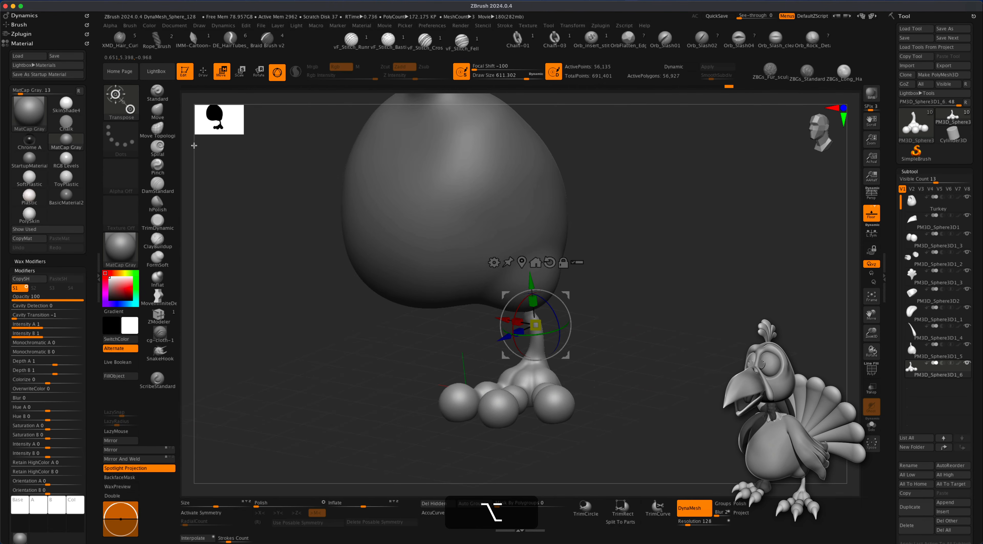
pyautogui.click(163, 115)
pyautogui.press('s')
pyautogui.moveTo(629, 292); pyautogui.dragTo(613, 291)
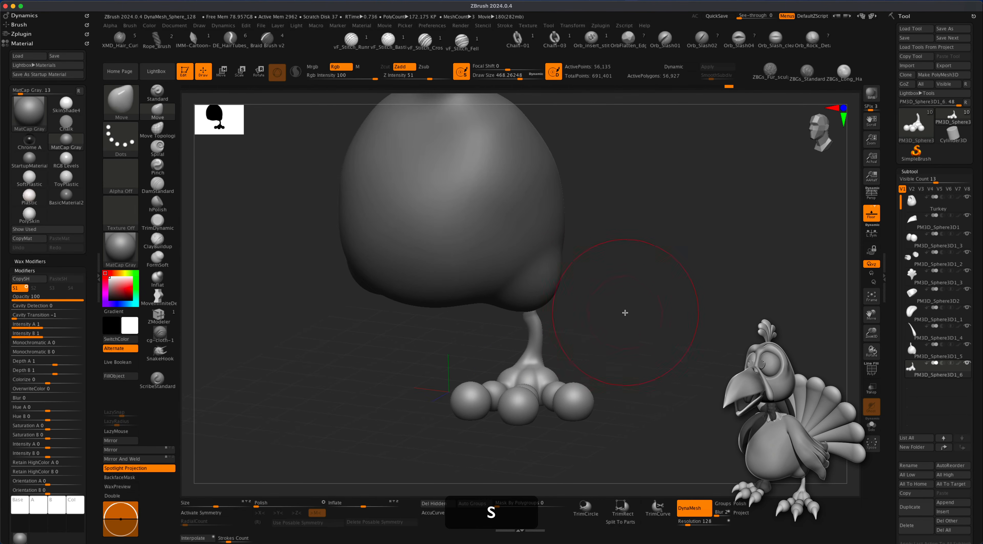
pyautogui.moveTo(532, 307); pyautogui.dragTo(537, 262)
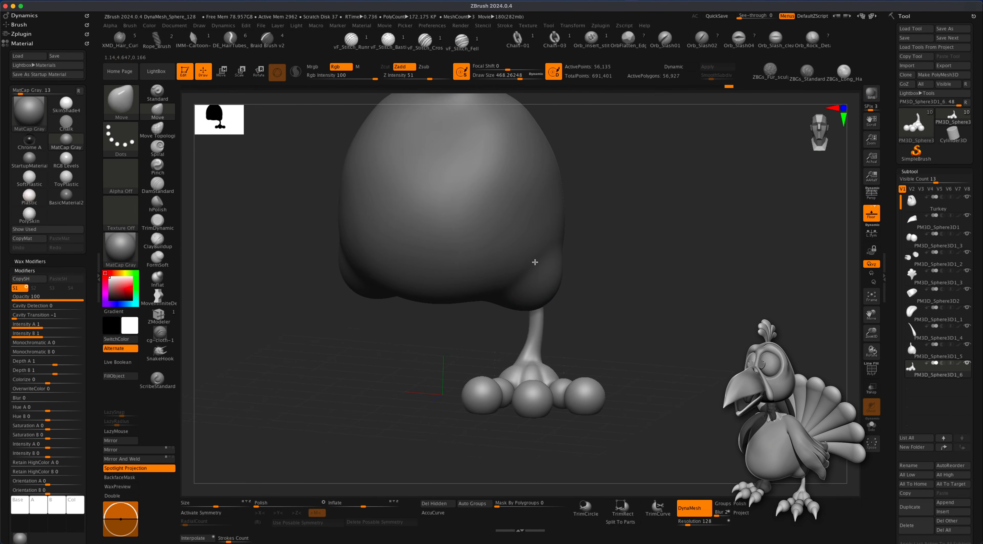
pyautogui.moveTo(560, 313); pyautogui.dragTo(599, 333)
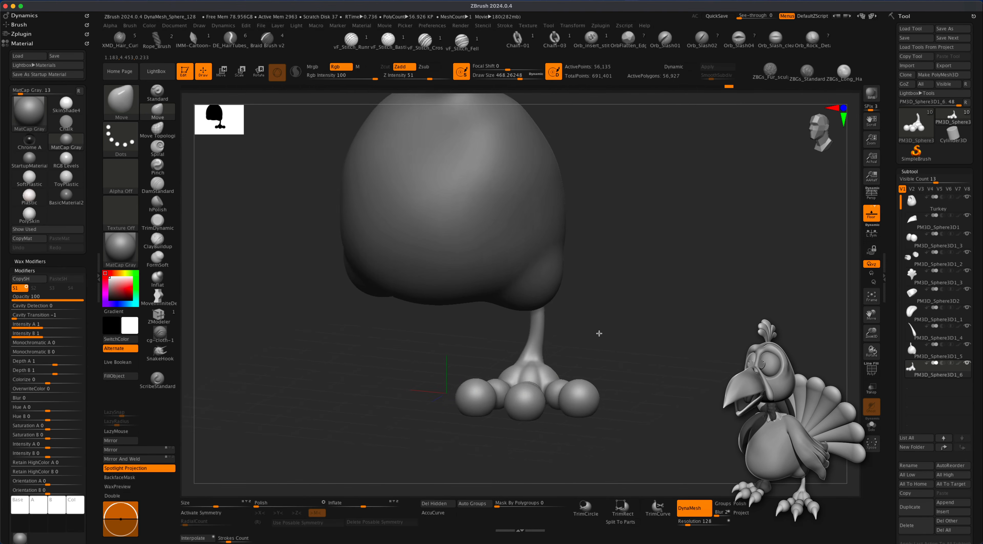
# Mirror and weld the leg and foot to create the matching one on the body's other side
pyautogui.hotkey('ctrl', 'shift', 's')
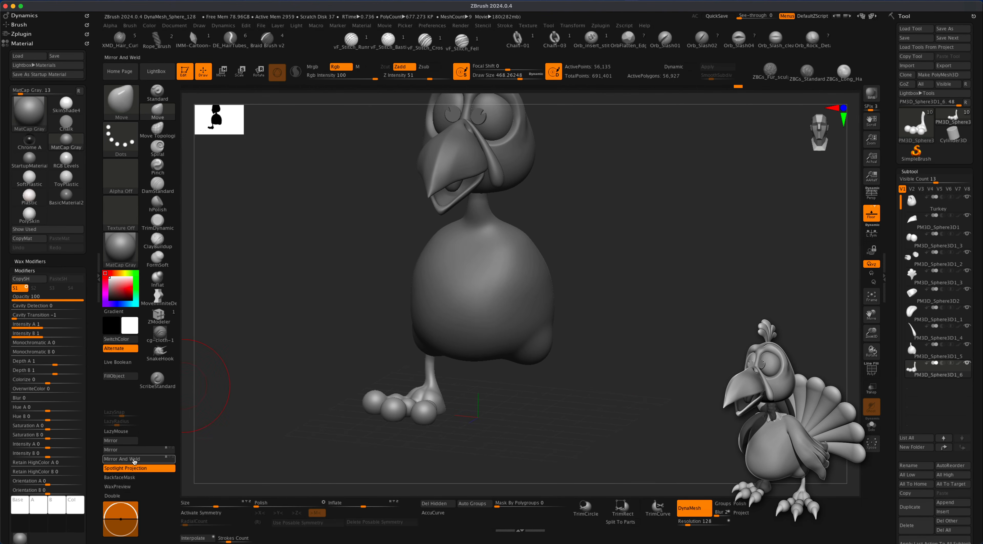
pyautogui.click(135, 461)
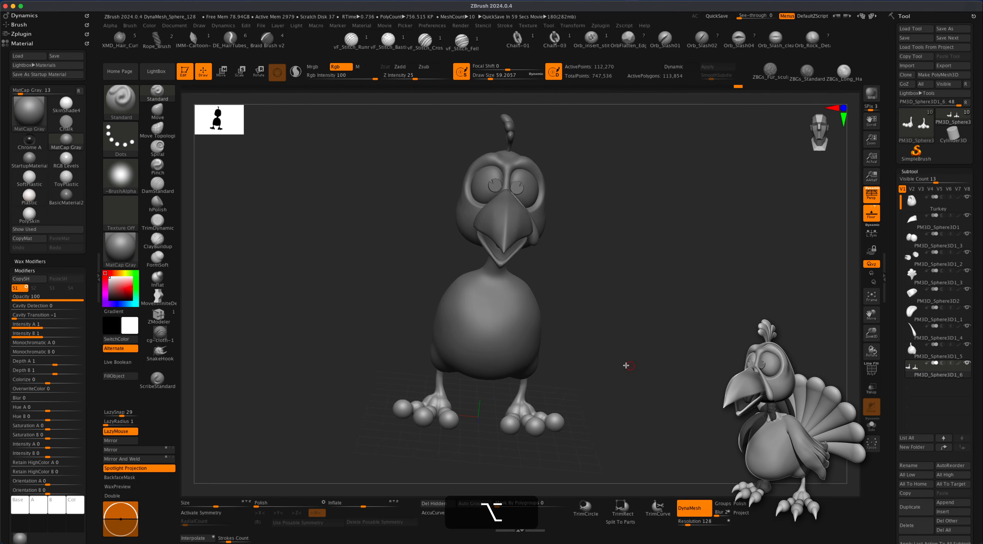
# Select the body subtool and inflate its lower part with the Inflat brush at a draw size of about 585
pyautogui.keyDown('alt'); pyautogui.click(504, 340); pyautogui.keyUp('alt')
pyautogui.click(157, 278)
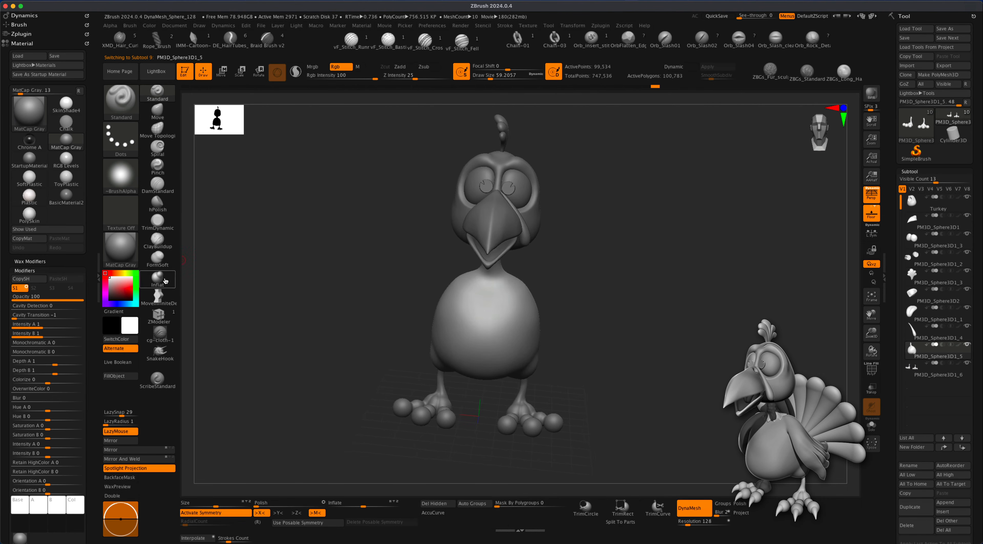
pyautogui.press('s')
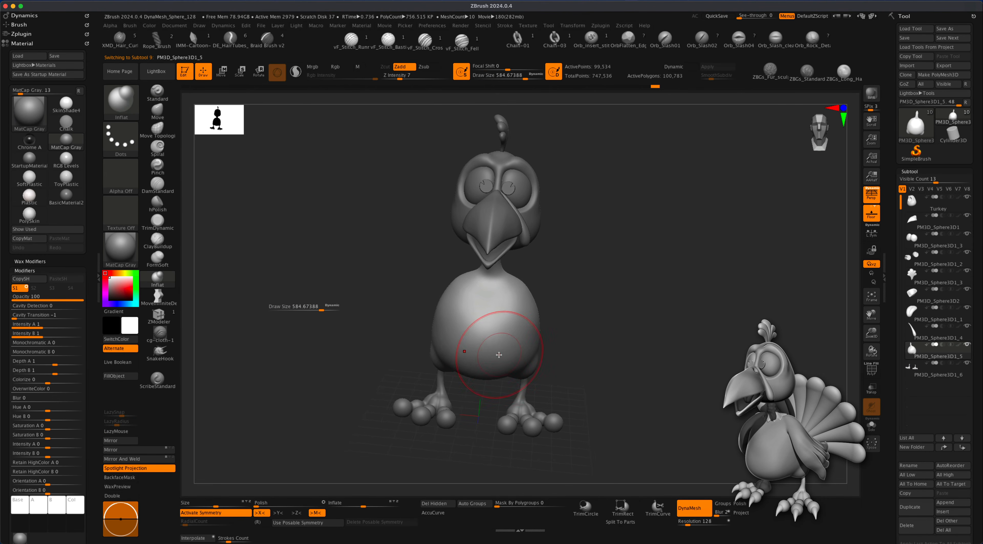
pyautogui.moveTo(493, 346)
pyautogui.mouseDown()
pyautogui.moveTo(399, 352)
pyautogui.moveTo(472, 355)
pyautogui.moveTo(494, 329)
pyautogui.moveTo(513, 345)
pyautogui.mouseUp()
# Reshape the lower body around the hips with the Move brush at a draw size of about 734
pyautogui.press('s')
pyautogui.moveTo(595, 369)
pyautogui.mouseDown()
pyautogui.moveTo(538, 369)
pyautogui.moveTo(515, 352)
pyautogui.mouseUp()
pyautogui.moveTo(683, 340); pyautogui.dragTo(696, 309)
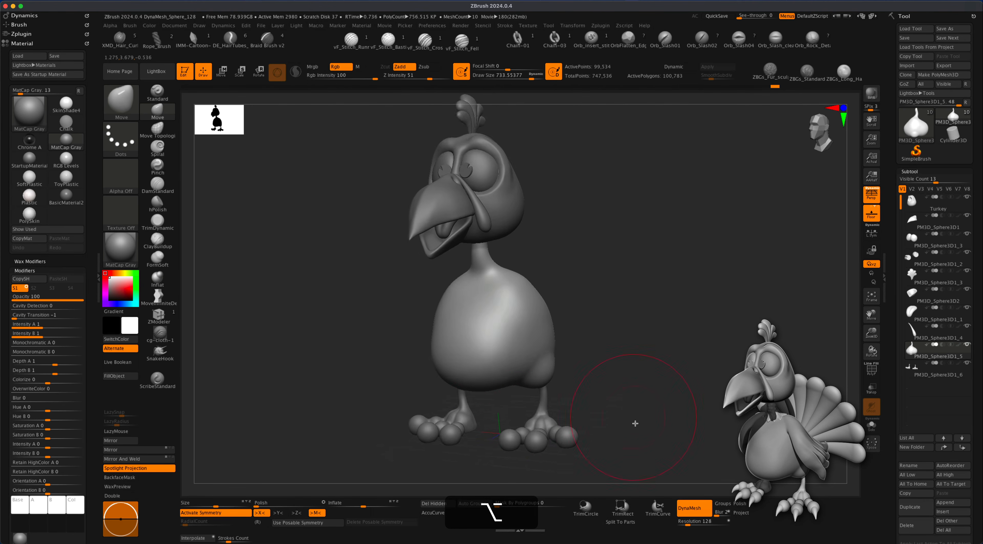
# Select the legs-and-feet subtool and insert a Cone3D as a new subtool
pyautogui.keyDown('alt'); pyautogui.moveTo(635, 424); pyautogui.dragTo(629, 365); pyautogui.keyUp('alt')
pyautogui.press('s')
pyautogui.moveTo(624, 427); pyautogui.dragTo(581, 439)
pyautogui.keyDown('alt'); pyautogui.moveTo(655, 401); pyautogui.dragTo(654, 362); pyautogui.keyUp('alt')
pyautogui.moveTo(634, 415); pyautogui.dragTo(669, 397)
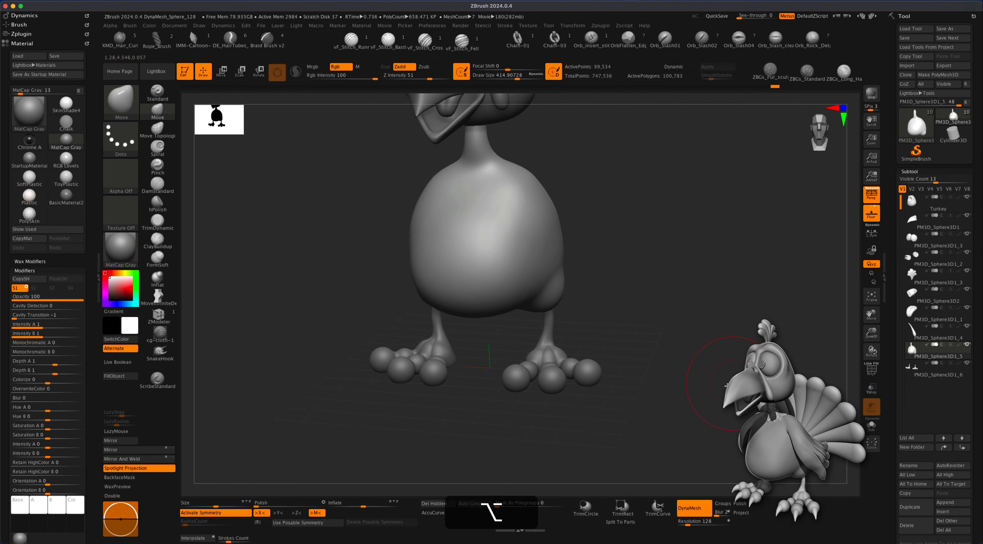
pyautogui.keyDown('alt'); pyautogui.click(549, 381); pyautogui.keyUp('alt')
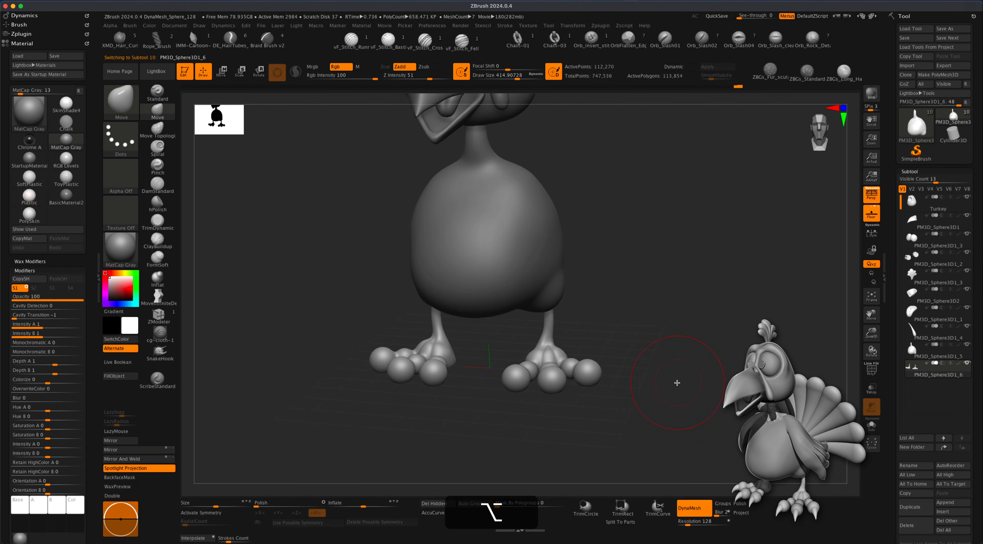
pyautogui.moveTo(677, 383); pyautogui.dragTo(699, 373)
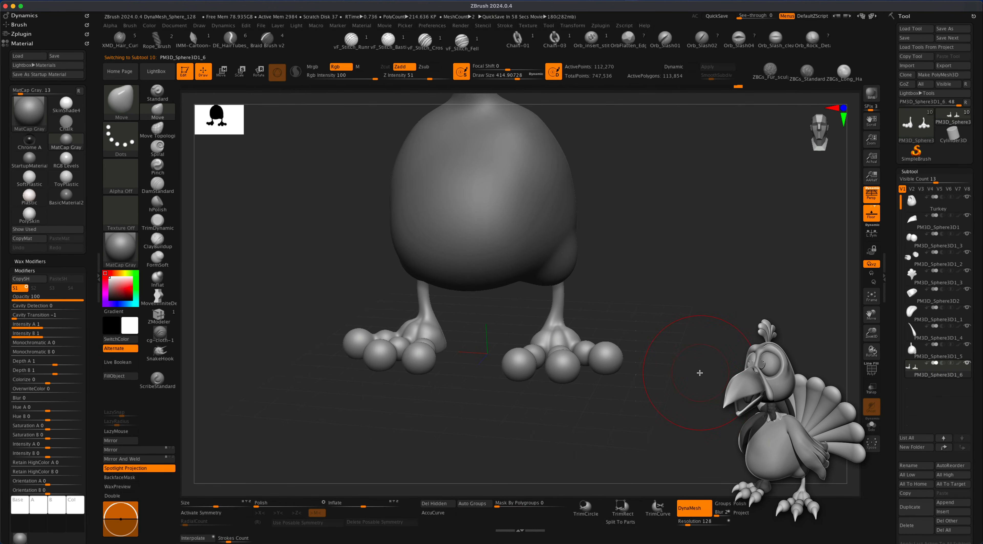
pyautogui.click(942, 512)
pyautogui.click(797, 380)
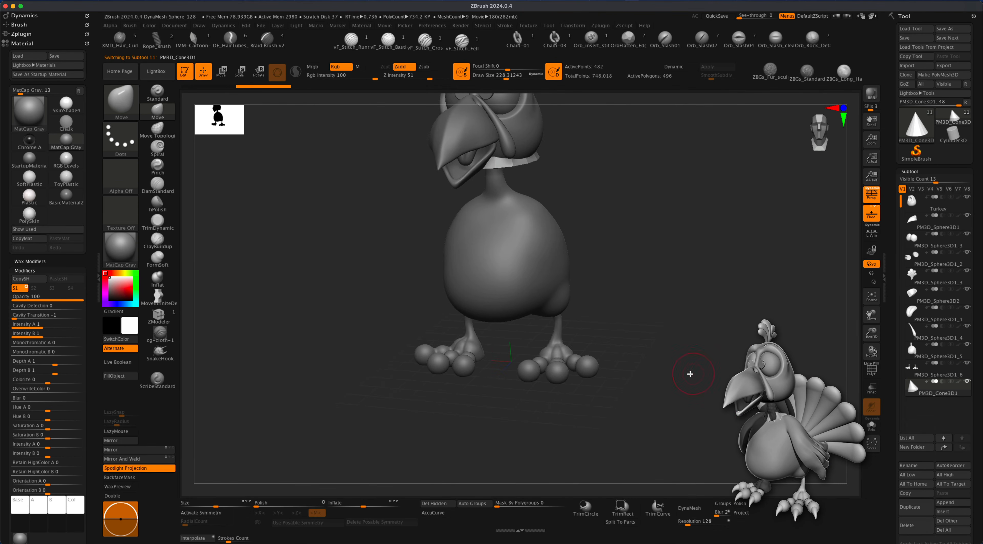
# In a side view without perspective, move the cone in front of the toes and rotate its tip forward and down
pyautogui.keyDown('shift'); pyautogui.moveTo(599, 297); pyautogui.dragTo(579, 288); pyautogui.keyUp('shift')
pyautogui.click(221, 71)
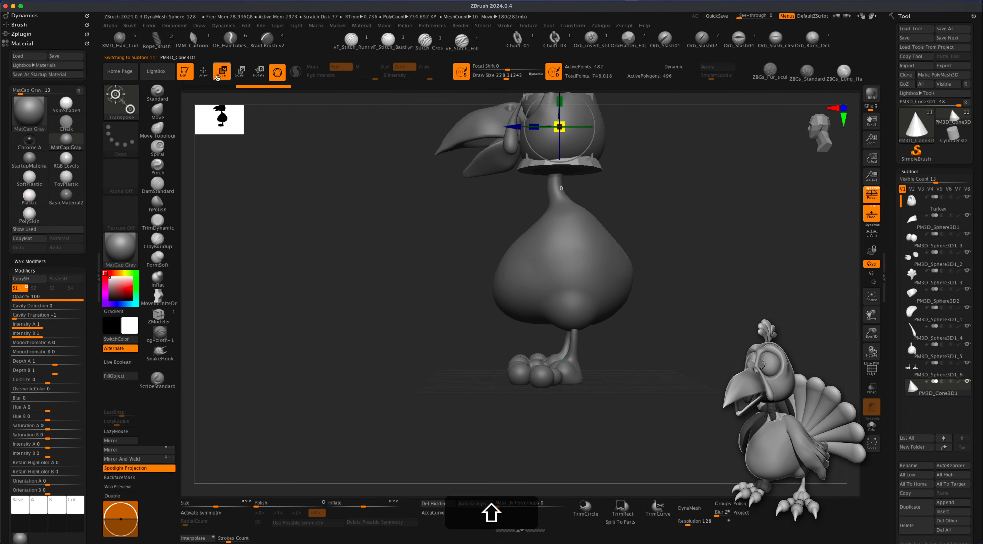
pyautogui.click(871, 194)
pyautogui.keyDown('alt'); pyautogui.moveTo(746, 236); pyautogui.dragTo(694, 270); pyautogui.keyUp('alt')
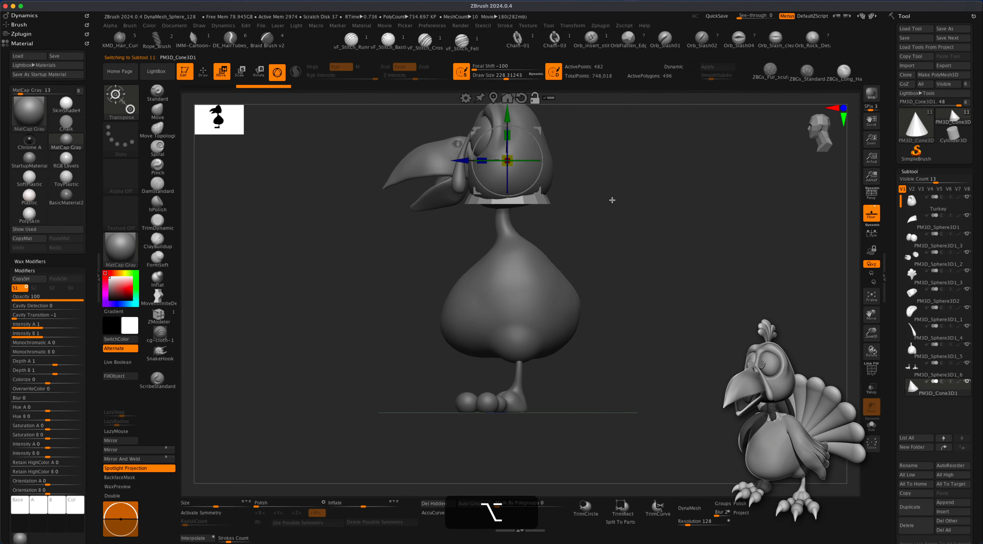
pyautogui.moveTo(537, 131); pyautogui.dragTo(313, 270)
pyautogui.keyDown('alt'); pyautogui.moveTo(404, 273); pyautogui.dragTo(459, 361); pyautogui.keyUp('alt')
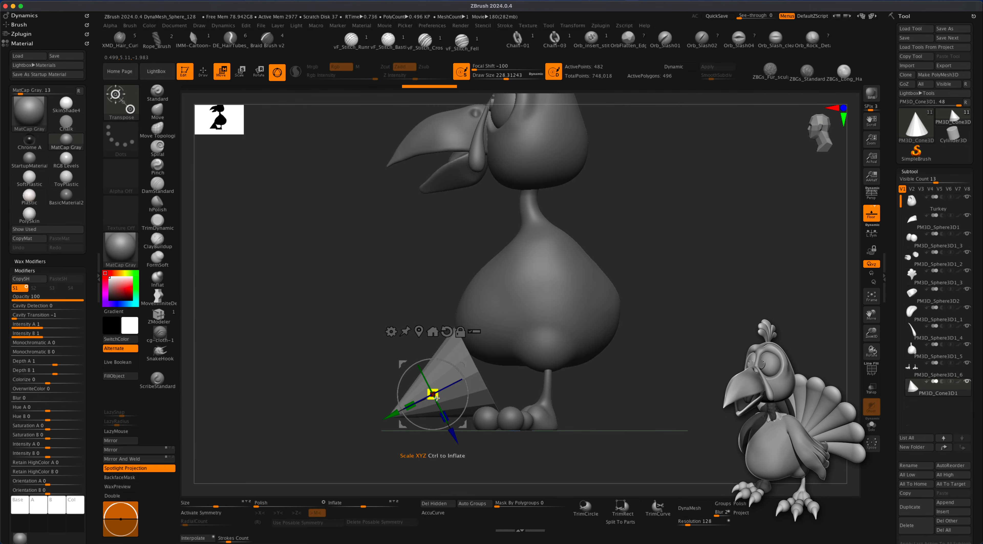
# Scale the cone down and stretch it along its length into a slimmer claw form
pyautogui.moveTo(436, 397); pyautogui.dragTo(401, 406)
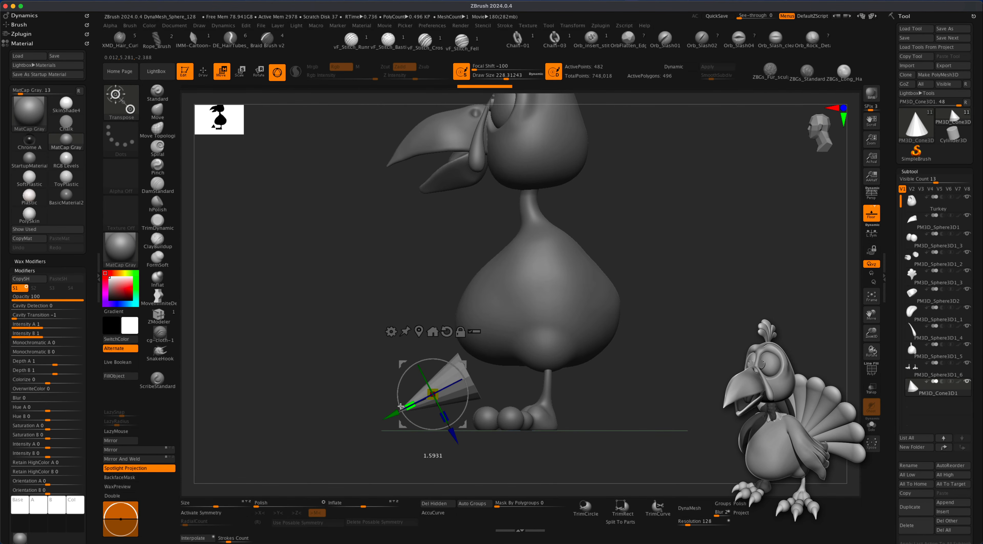
pyautogui.keyDown('alt'); pyautogui.moveTo(599, 391); pyautogui.dragTo(595, 371); pyautogui.keyUp('alt')
pyautogui.moveTo(436, 327); pyautogui.dragTo(423, 355)
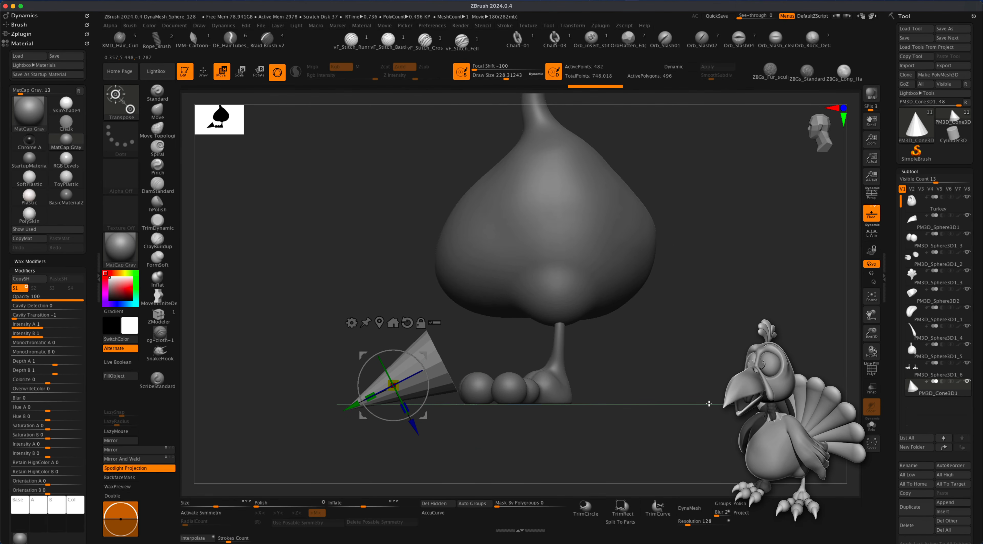
# Subdivide the cone up to level 5 and delete its lower subdivision levels
pyautogui.press('super+d')
pyautogui.press('super+d')
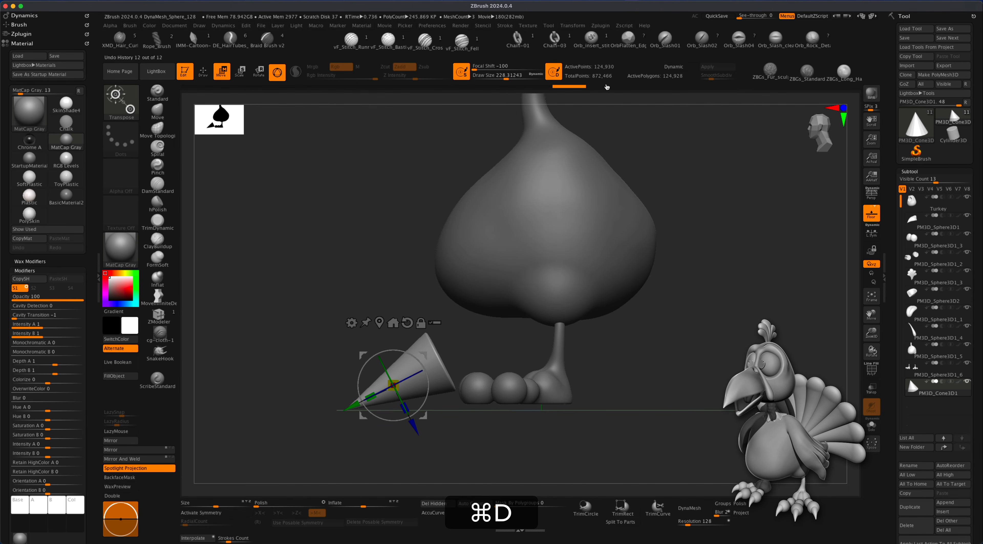
pyautogui.scroll(-2, 981, 371)
pyautogui.scroll(-4, 980, 370)
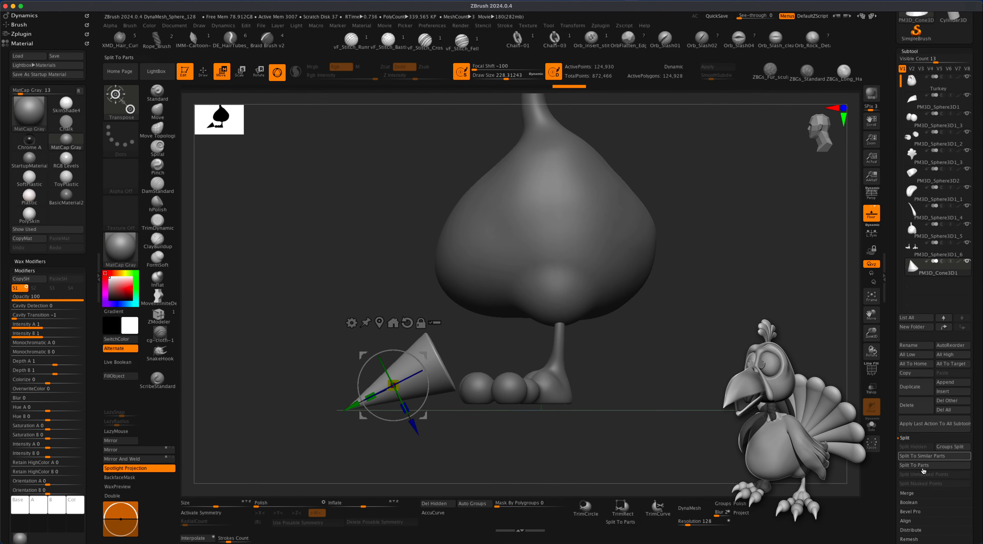
pyautogui.scroll(-20, 981, 493)
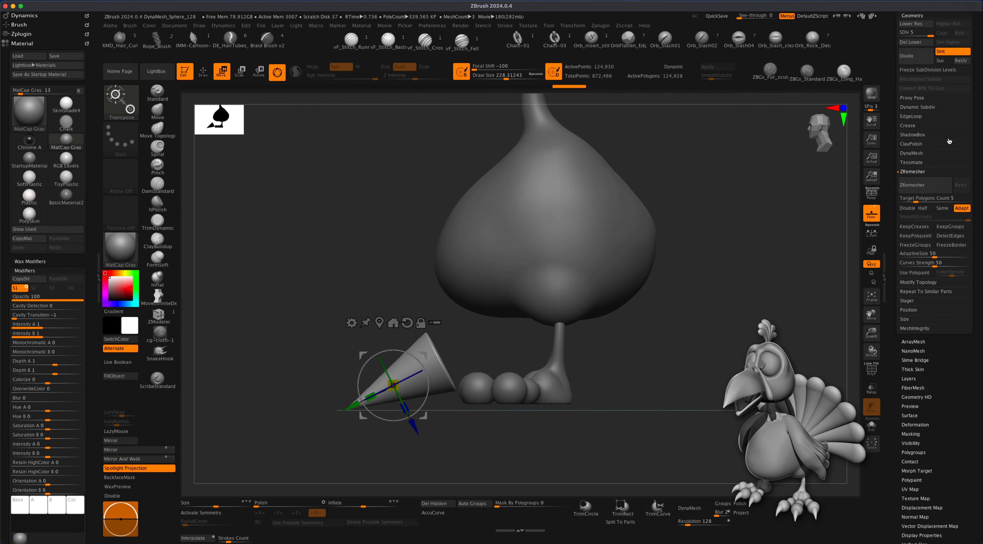
pyautogui.click(915, 42)
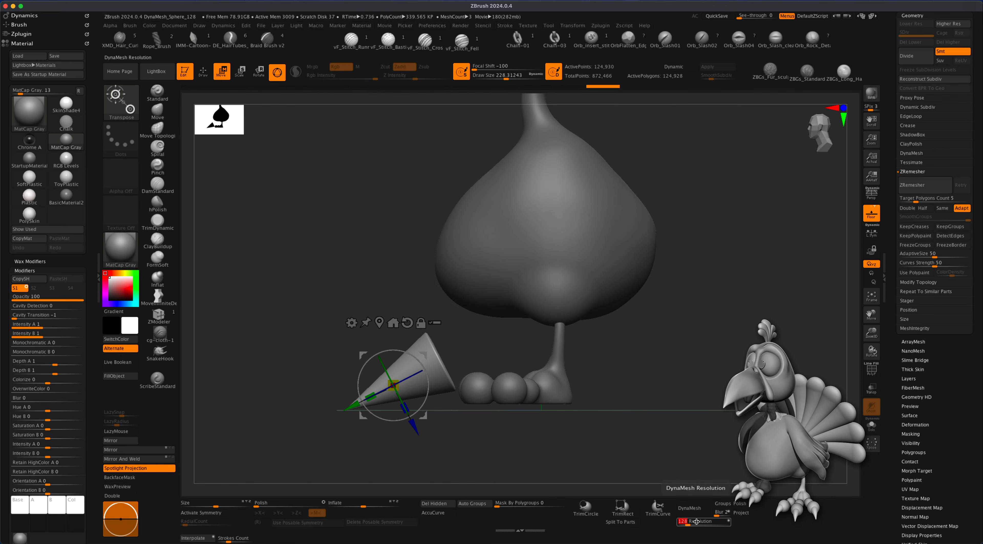
# Convert the cone to a DynaMesh at resolution 256
pyautogui.write('256')
pyautogui.press('Return')
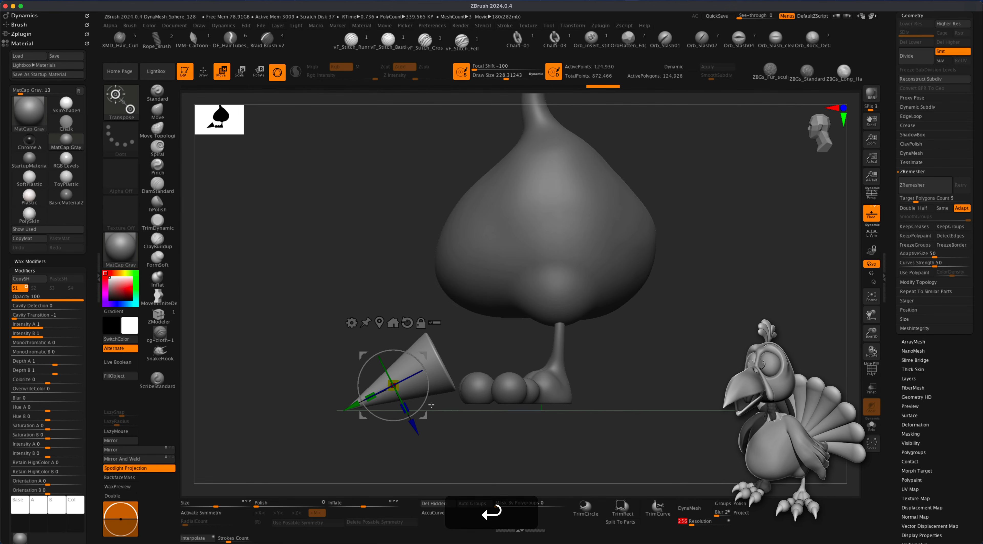
pyautogui.click(691, 507)
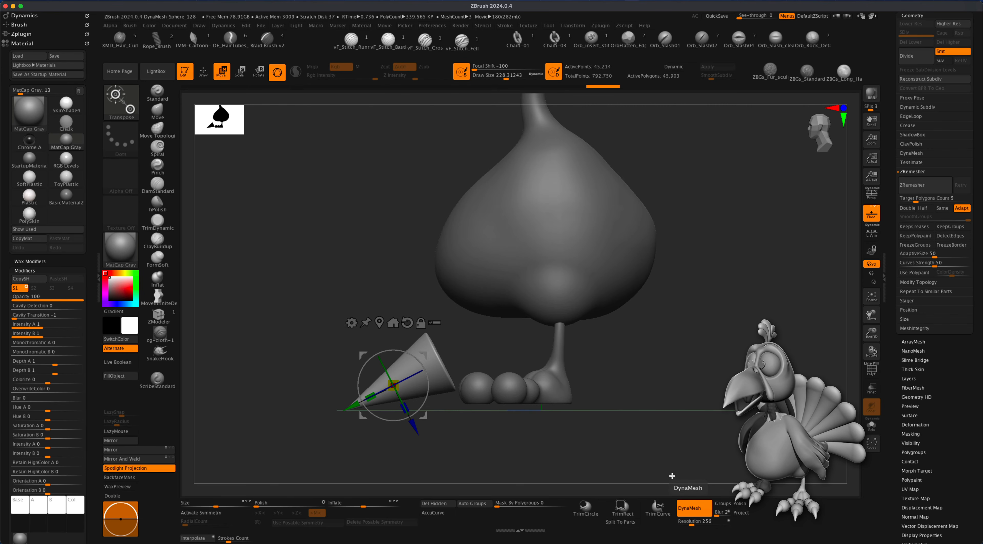
# Inflate the cone slightly, update its DynaMesh, and polish the surface to soften its edges
pyautogui.click(211, 78)
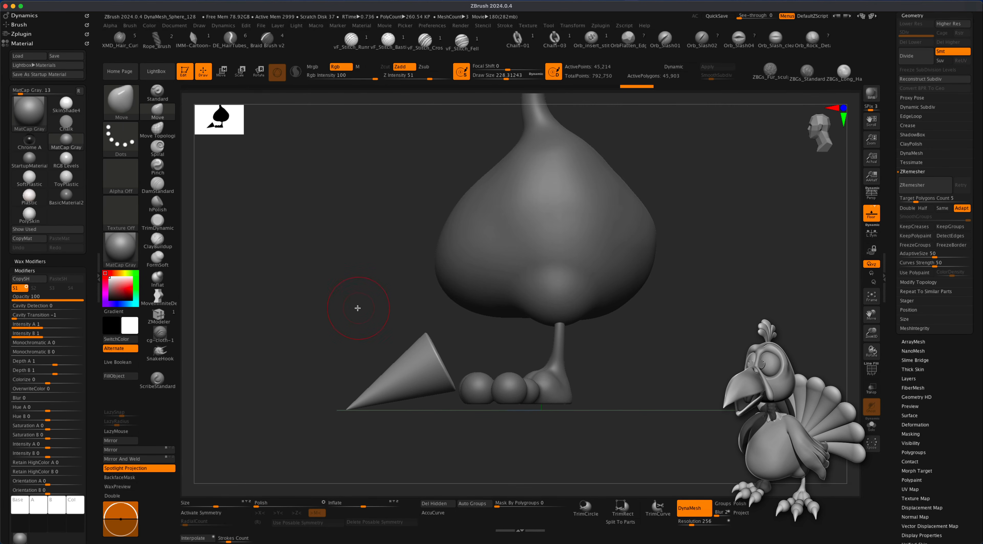
pyautogui.moveTo(349, 296)
pyautogui.keyDown('alt'); pyautogui.mouseDown()
pyautogui.moveTo(349, 309)
pyautogui.moveTo(336, 286)
pyautogui.mouseUp(); pyautogui.keyUp('alt')
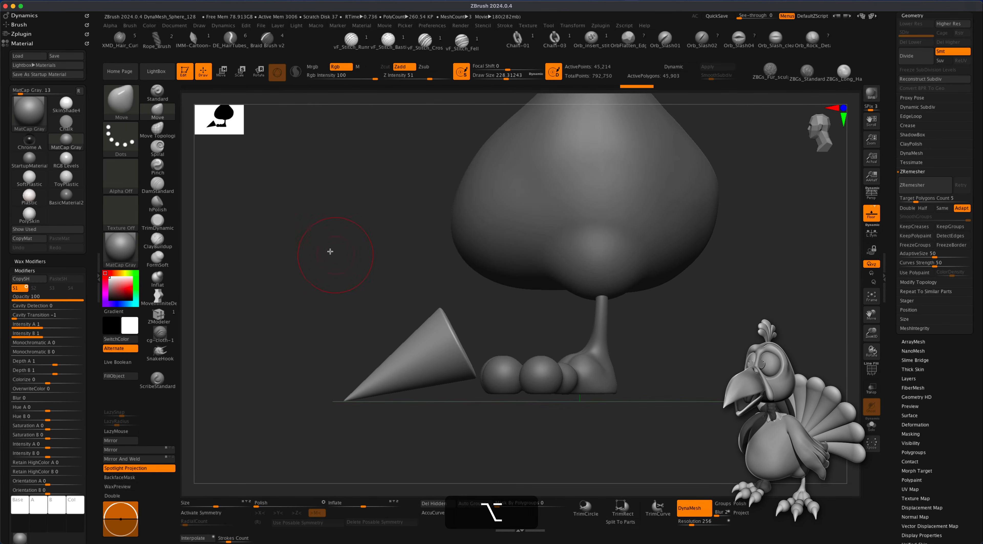
pyautogui.moveTo(362, 504); pyautogui.dragTo(375, 504)
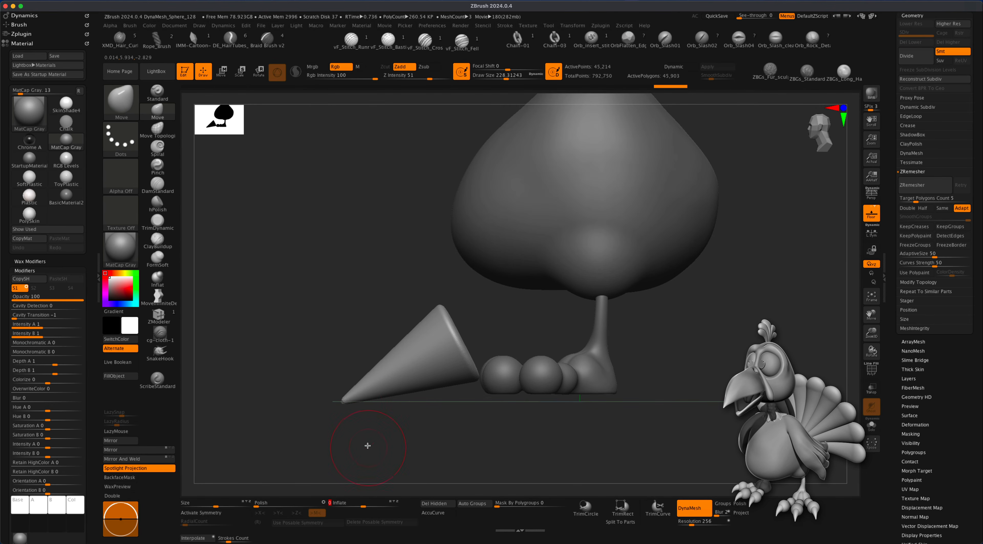
pyautogui.keyDown('super'); pyautogui.moveTo(270, 260); pyautogui.dragTo(338, 322); pyautogui.keyUp('super')
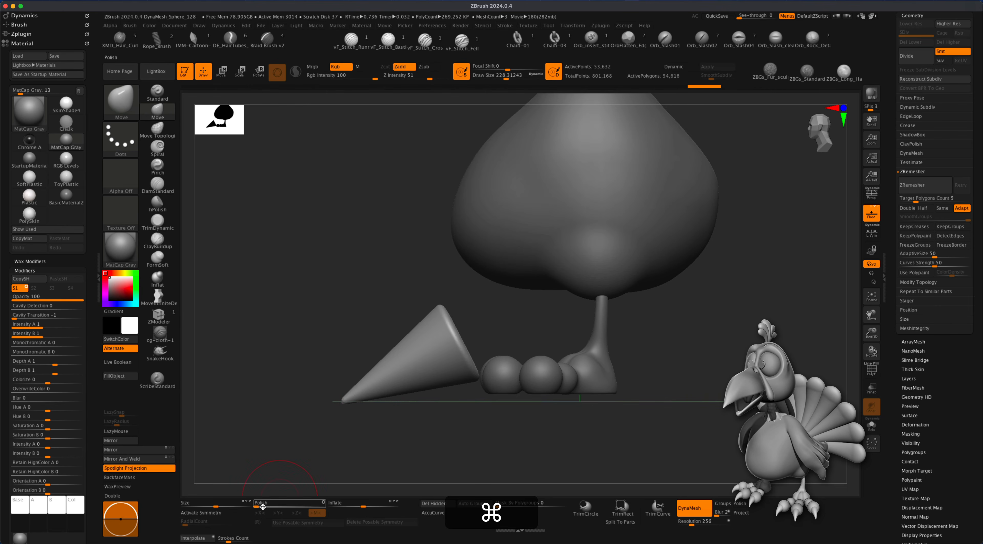
pyautogui.moveTo(262, 506); pyautogui.dragTo(327, 502)
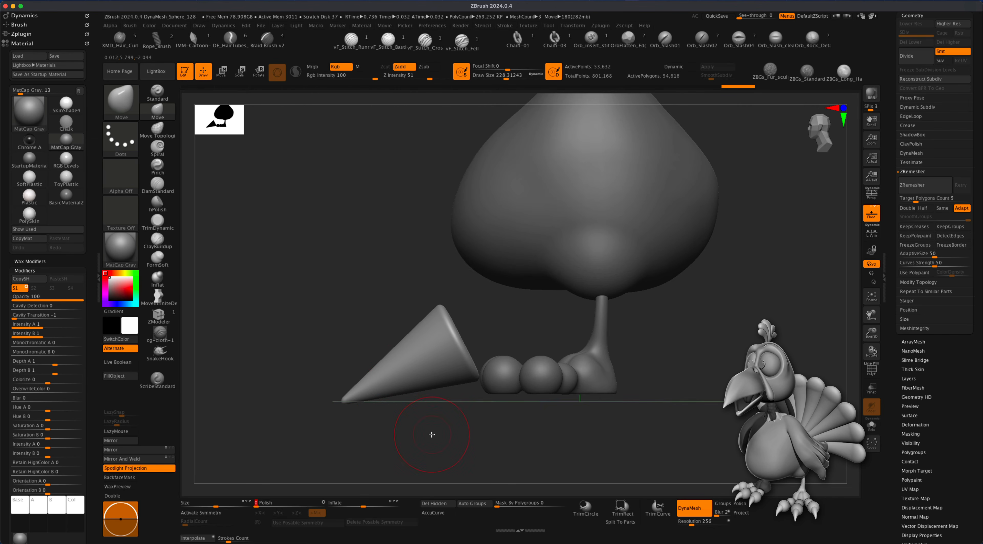
# Bend the cone into a curved claw with its tip pointing down using the Bend Curve deformer, and accept the deformation
pyautogui.click(222, 72)
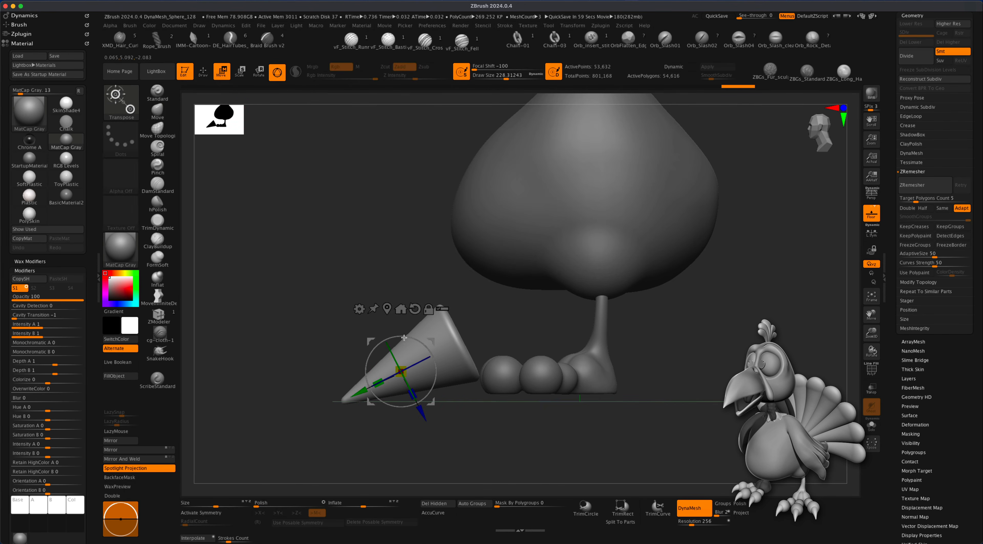
pyautogui.click(360, 308)
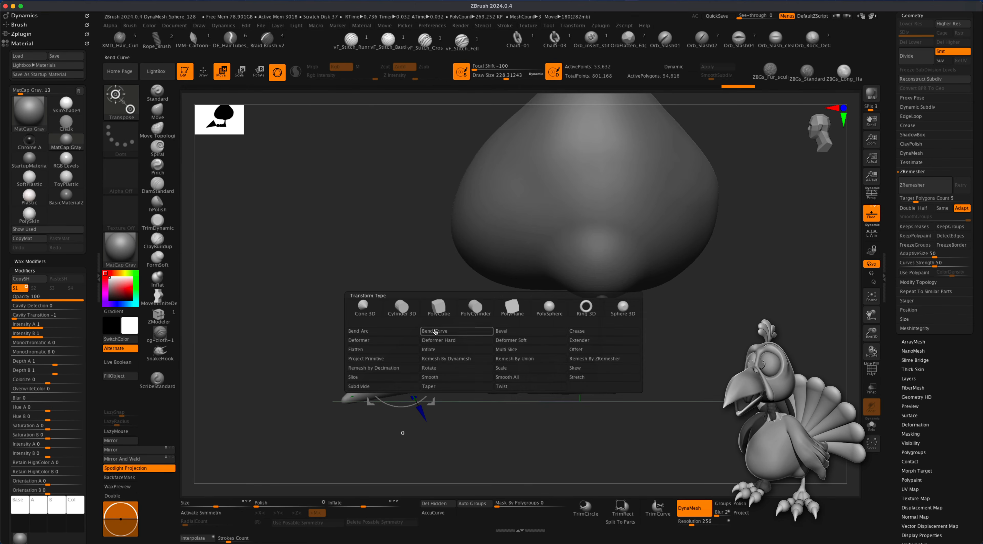
pyautogui.click(435, 331)
pyautogui.moveTo(402, 370); pyautogui.dragTo(392, 346)
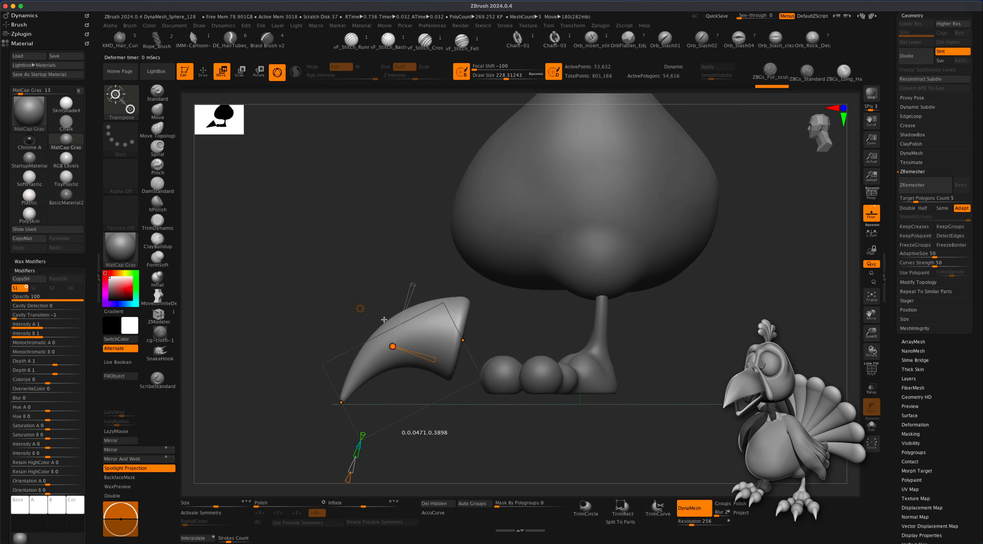
pyautogui.moveTo(385, 319); pyautogui.dragTo(386, 322)
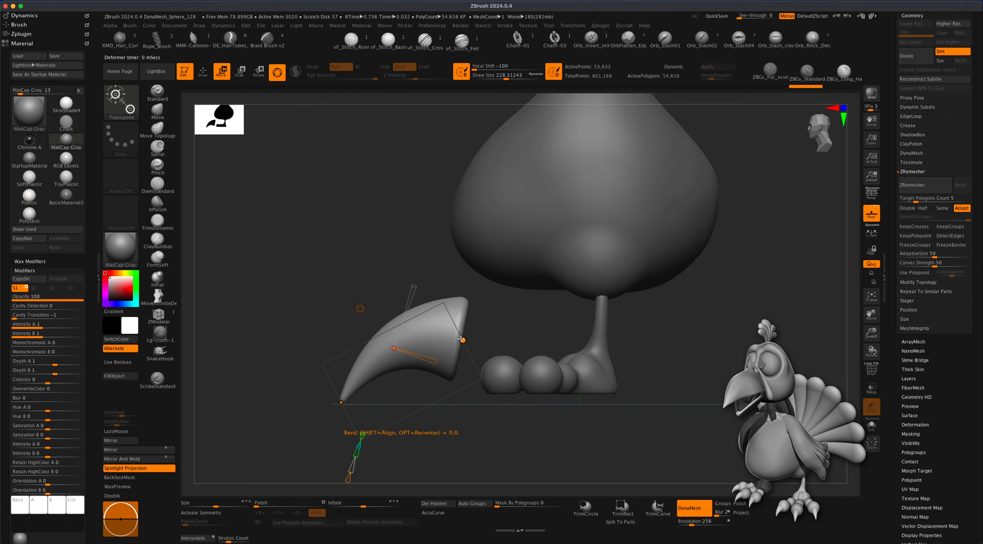
pyautogui.click(360, 309)
pyautogui.click(518, 310)
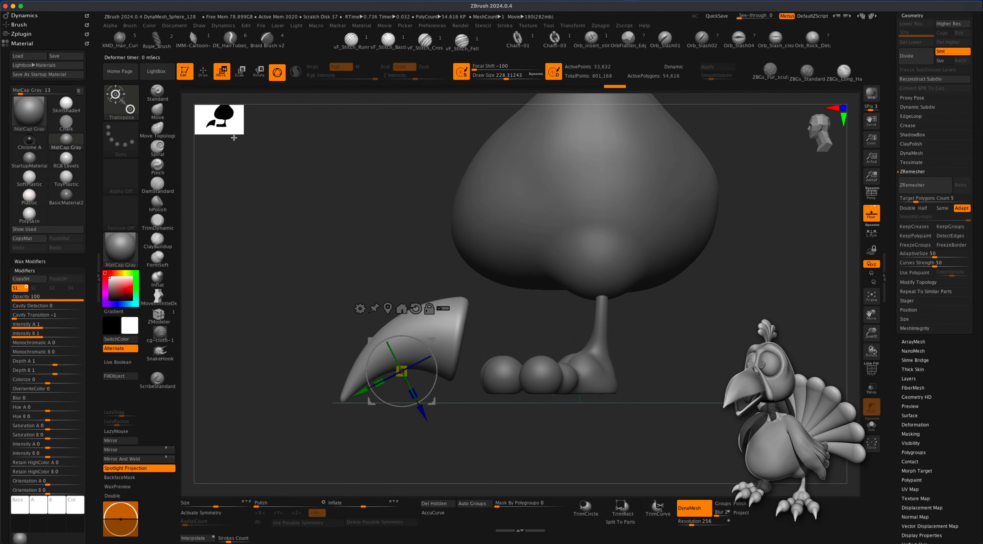
# Center the gizmo on the claw with its orientation reset, then scale the claw down and fit it to the toe tip's height
pyautogui.click(387, 311)
pyautogui.click(431, 292)
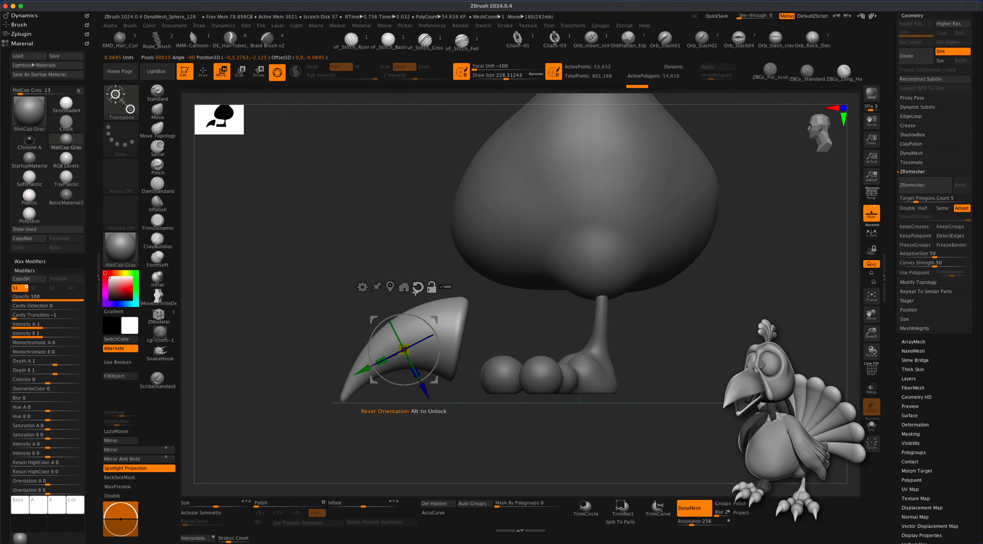
pyautogui.click(418, 288)
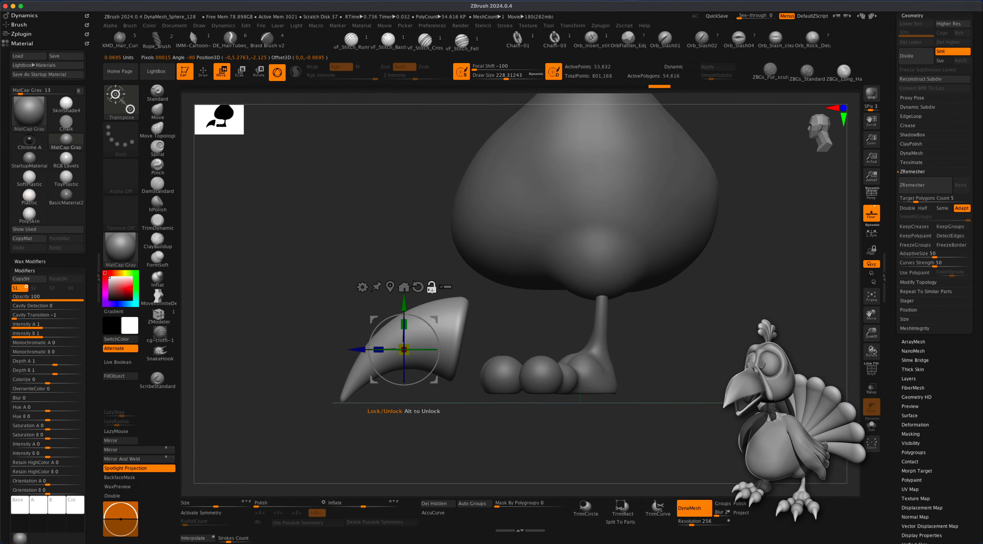
pyautogui.moveTo(435, 315); pyautogui.dragTo(445, 336)
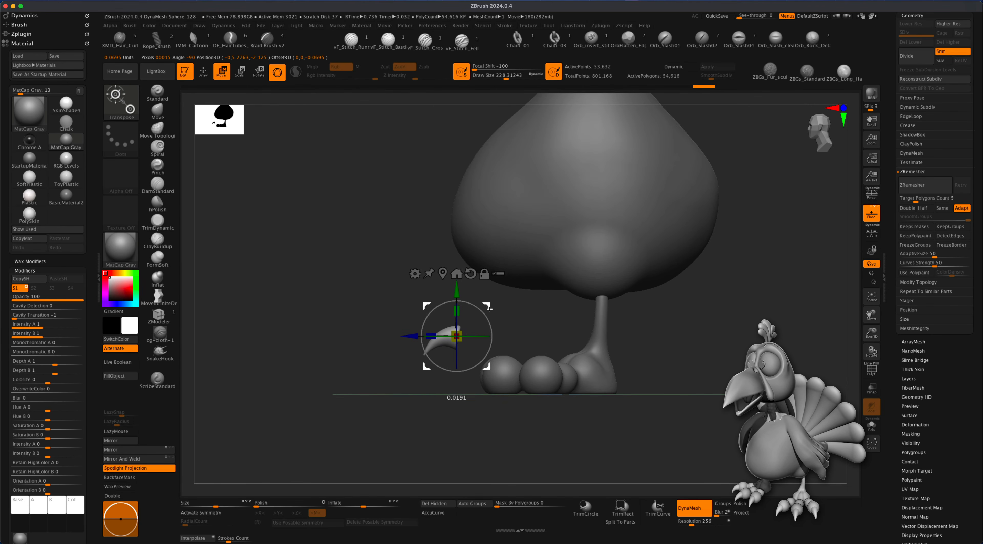
pyautogui.moveTo(488, 305); pyautogui.dragTo(513, 343)
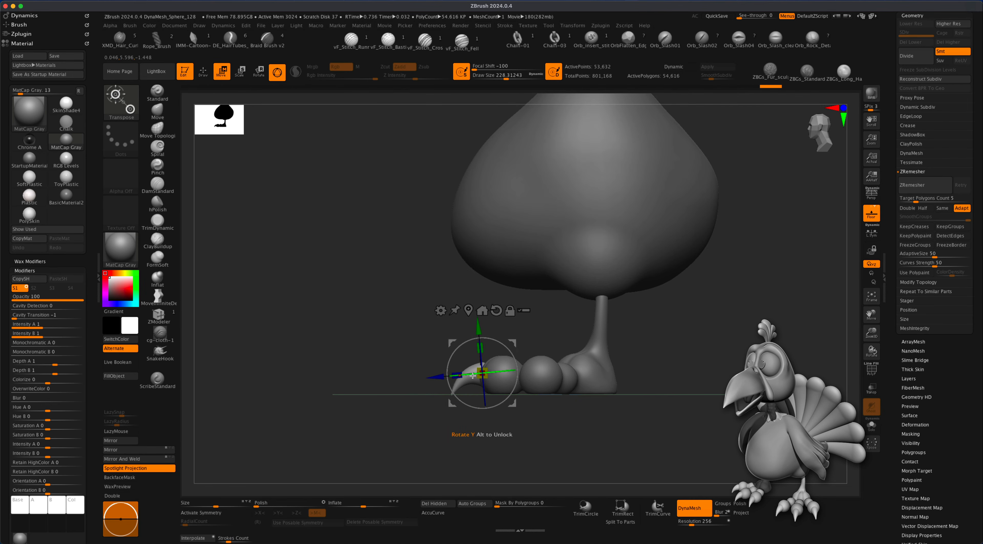
# From the underside, move the claw sideways onto the inner toe of the turkey's right foot
pyautogui.moveTo(694, 399); pyautogui.dragTo(701, 294)
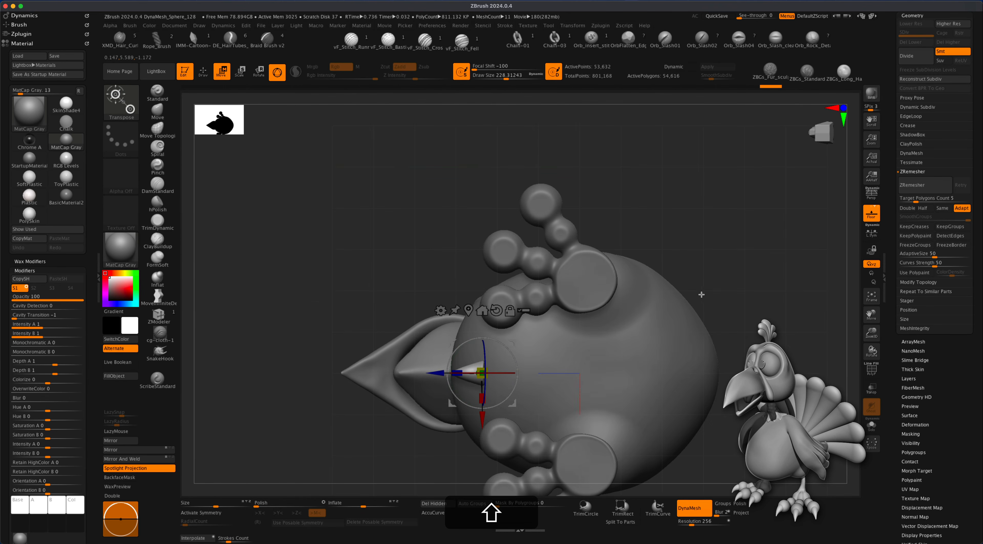
pyautogui.keyDown('alt'); pyautogui.moveTo(798, 373); pyautogui.dragTo(756, 329); pyautogui.keyUp('alt')
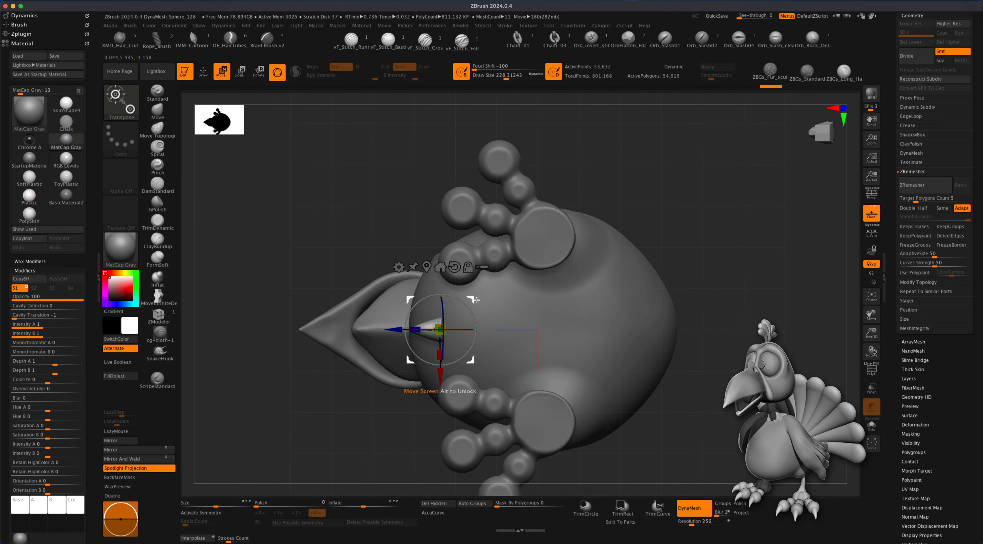
pyautogui.moveTo(477, 300); pyautogui.dragTo(476, 367)
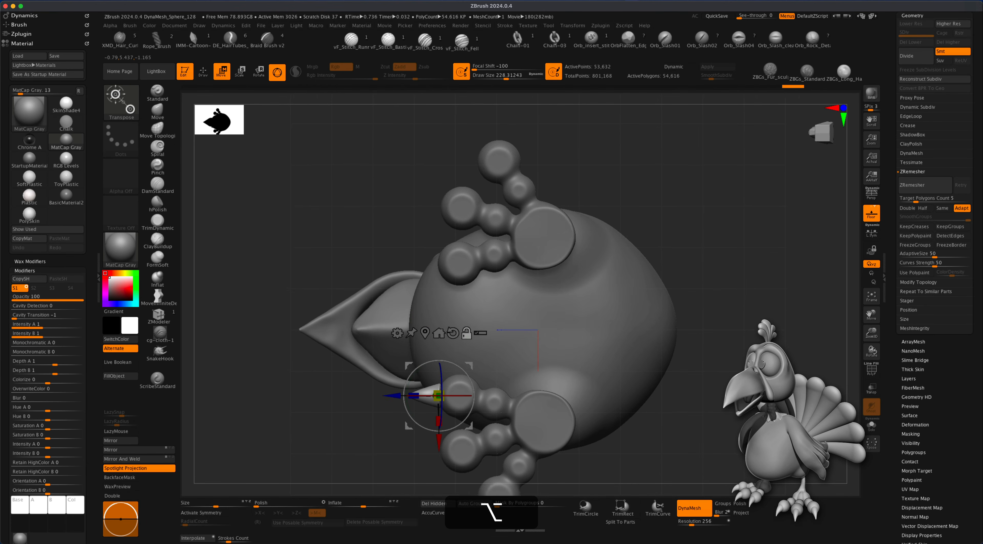
# Duplicate the claw onto the middle and outer toes of the same foot, rotating each copy to follow its toe
pyautogui.keyDown('alt'); pyautogui.moveTo(714, 402); pyautogui.dragTo(728, 324); pyautogui.keyUp('alt')
pyautogui.moveTo(484, 306); pyautogui.dragTo(528, 401)
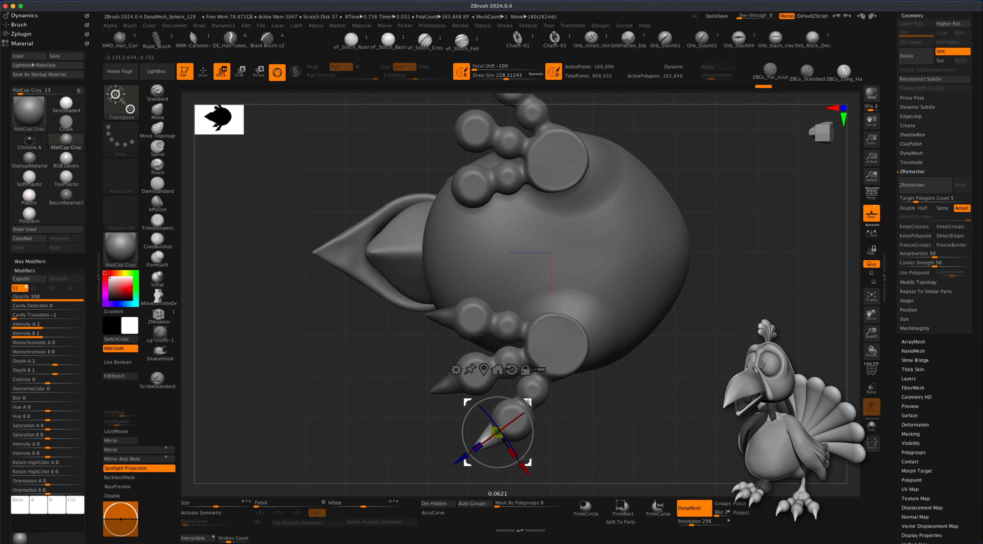
pyautogui.moveTo(692, 389)
pyautogui.mouseDown()
pyautogui.moveTo(724, 366)
pyautogui.moveTo(726, 341)
pyautogui.moveTo(679, 387)
pyautogui.moveTo(653, 364)
pyautogui.moveTo(619, 391)
pyautogui.moveTo(674, 373)
pyautogui.moveTo(695, 389)
pyautogui.mouseUp()
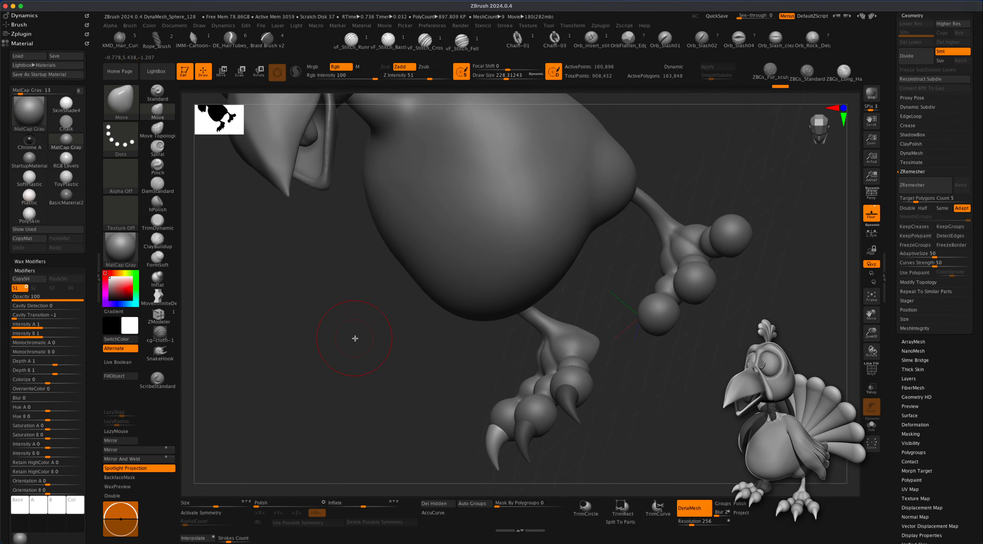
pyautogui.keyDown('alt'); pyautogui.moveTo(392, 399); pyautogui.dragTo(663, 371); pyautogui.keyUp('alt')
pyautogui.moveTo(496, 441)
pyautogui.keyDown('alt'); pyautogui.mouseDown()
pyautogui.moveTo(487, 406)
pyautogui.moveTo(490, 441)
pyautogui.mouseUp(); pyautogui.keyUp('alt')
pyautogui.moveTo(460, 406); pyautogui.dragTo(341, 386)
pyautogui.moveTo(370, 436); pyautogui.dragTo(404, 416)
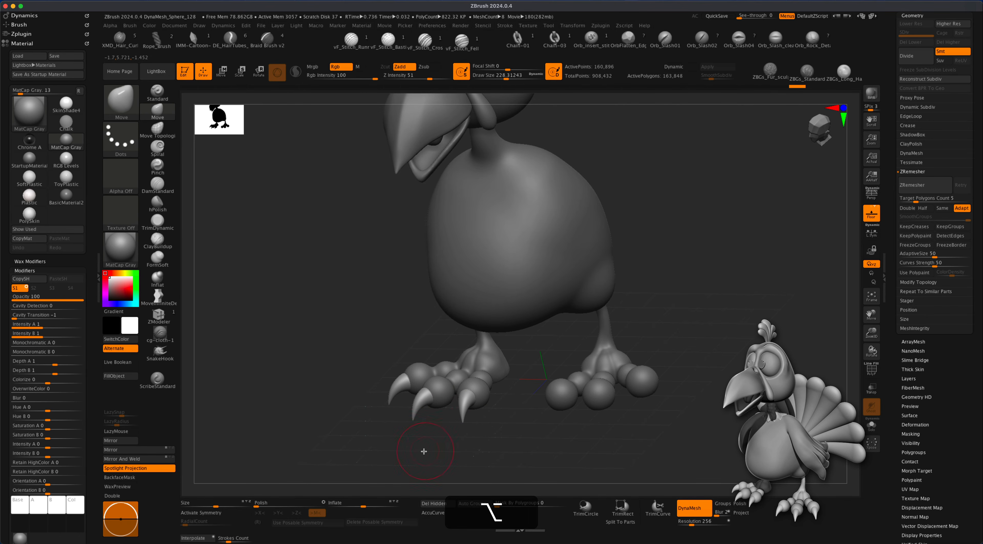
# Set the DynaMesh resolution to 128 and remesh the three claws on the turkey's right foot
pyautogui.moveTo(423, 450)
pyautogui.mouseDown()
pyautogui.moveTo(355, 411)
pyautogui.moveTo(426, 441)
pyautogui.moveTo(408, 439)
pyautogui.mouseUp()
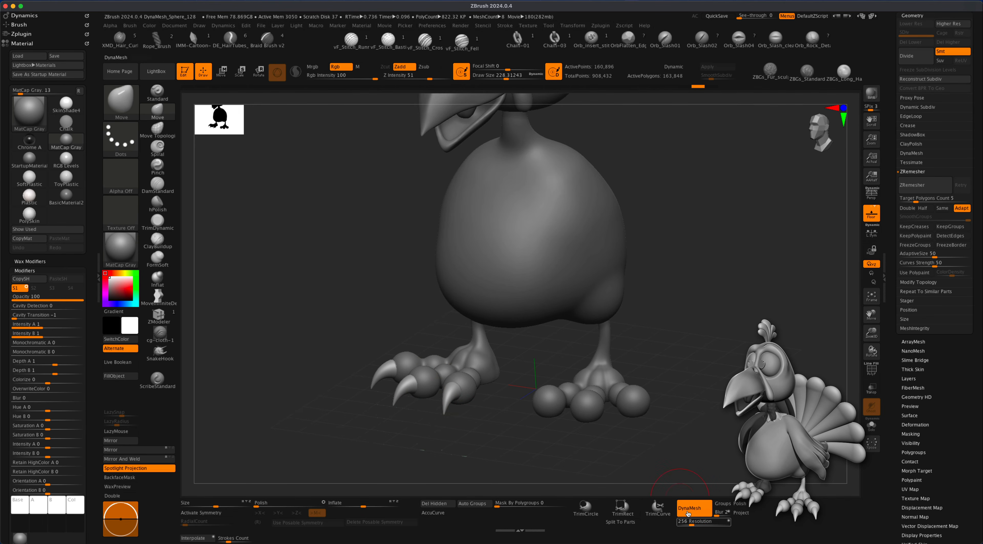
pyautogui.click(689, 522)
pyautogui.write('128')
pyautogui.press('Return')
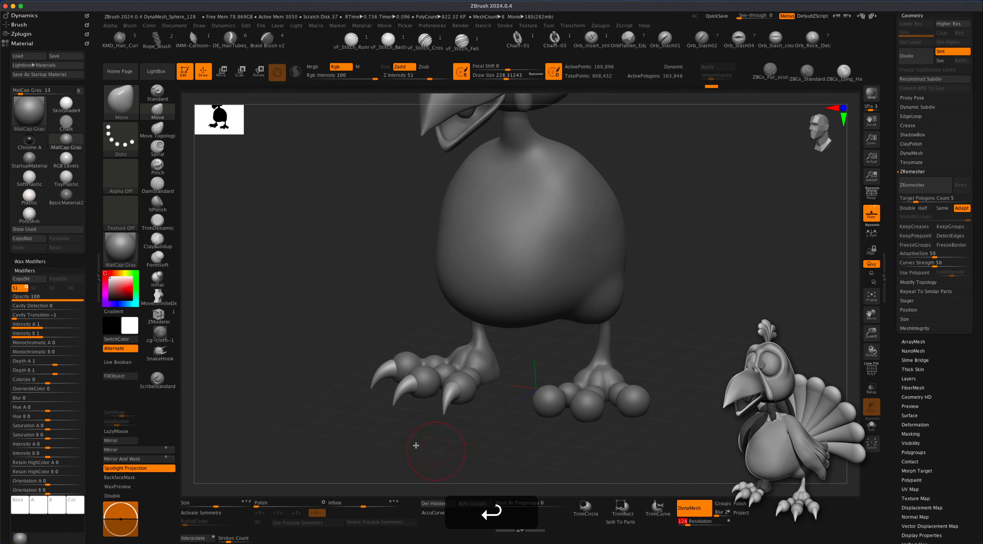
pyautogui.keyDown('super'); pyautogui.moveTo(295, 291); pyautogui.dragTo(365, 363); pyautogui.keyUp('super')
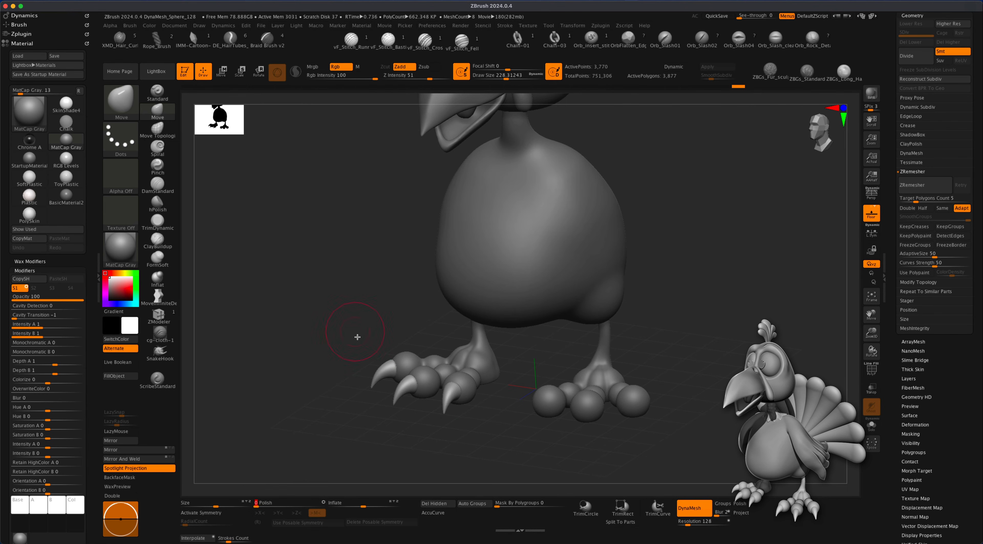
# Polish and slightly inflate the three claws, and refresh their DynaMesh
pyautogui.press('shift')
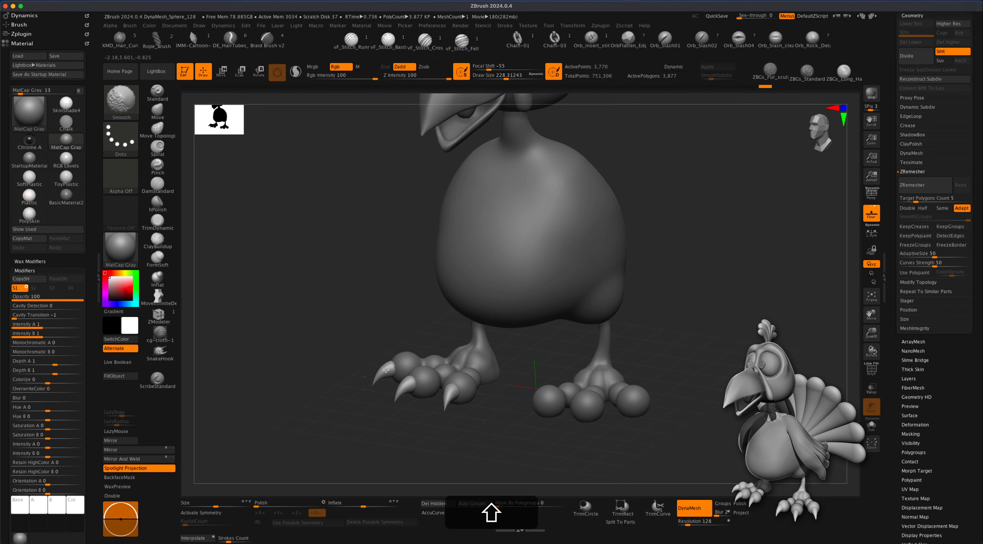
pyautogui.moveTo(394, 430)
pyautogui.mouseDown()
pyautogui.moveTo(366, 441)
pyautogui.moveTo(413, 437)
pyautogui.moveTo(389, 458)
pyautogui.moveTo(382, 431)
pyautogui.moveTo(387, 447)
pyautogui.mouseUp()
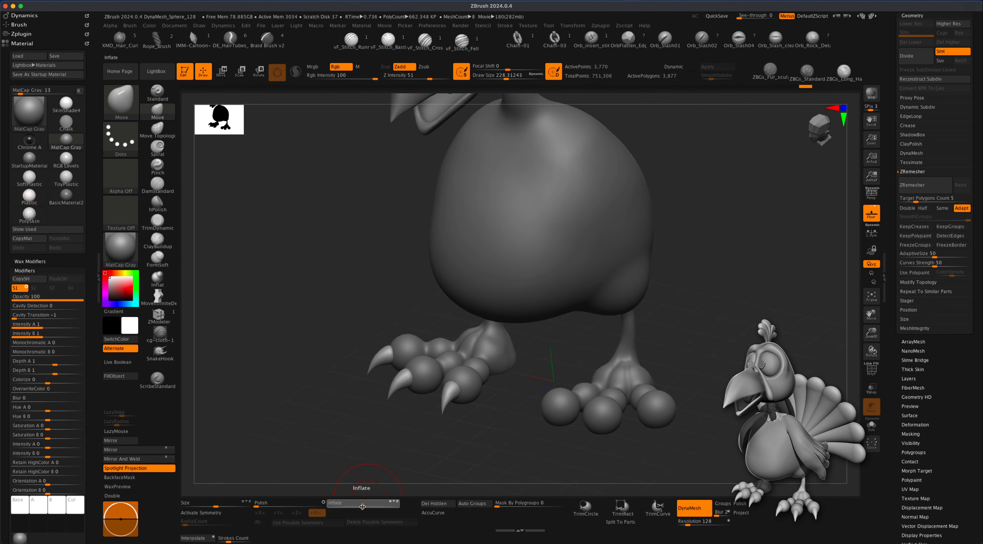
pyautogui.moveTo(368, 508); pyautogui.dragTo(370, 509)
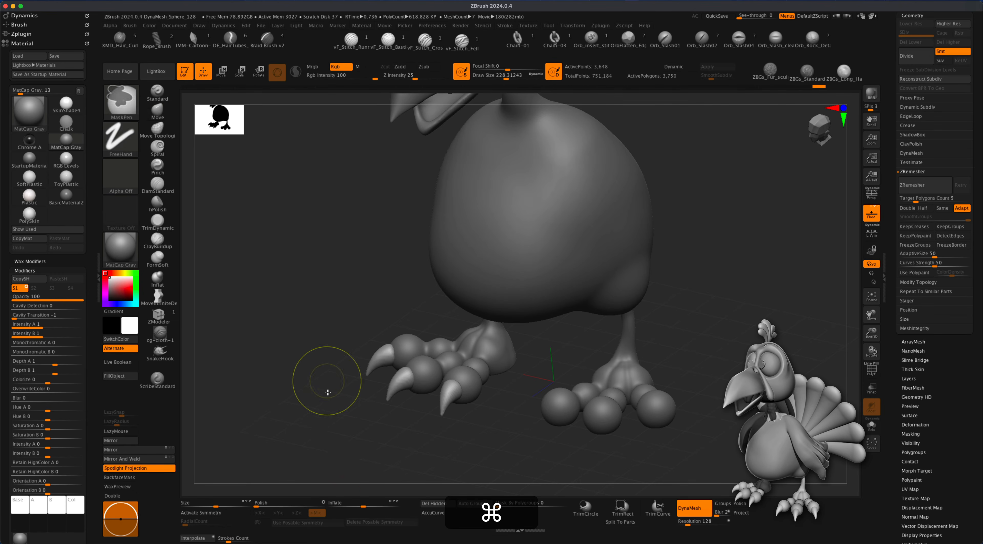
pyautogui.keyDown('super'); pyautogui.moveTo(327, 381); pyautogui.dragTo(334, 428); pyautogui.keyUp('super')
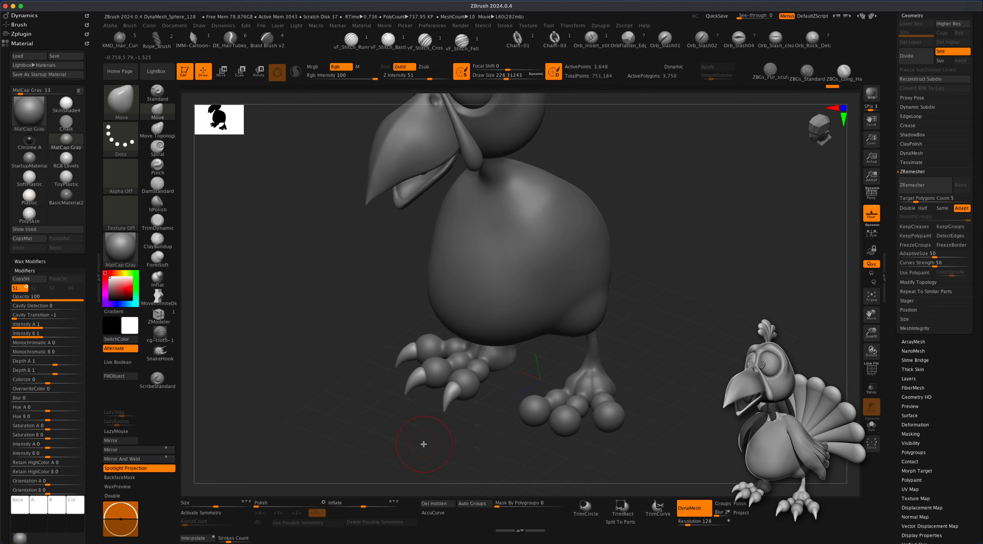
# Mirror and weld the three claws across to the toes of the turkey's other foot
pyautogui.moveTo(424, 444)
pyautogui.mouseDown()
pyautogui.moveTo(402, 437)
pyautogui.moveTo(415, 433)
pyautogui.mouseUp()
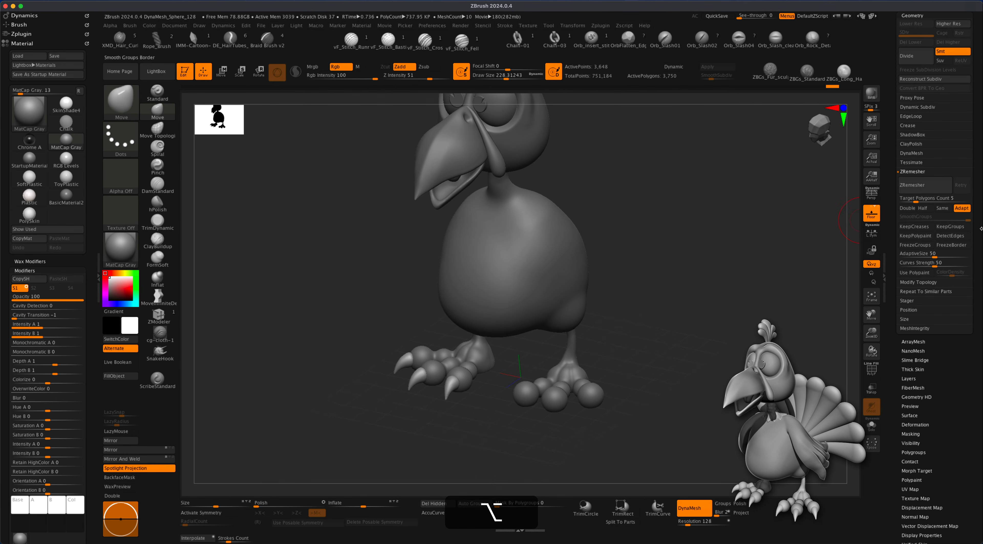
pyautogui.scroll(5, 931, 171)
pyautogui.click(918, 158)
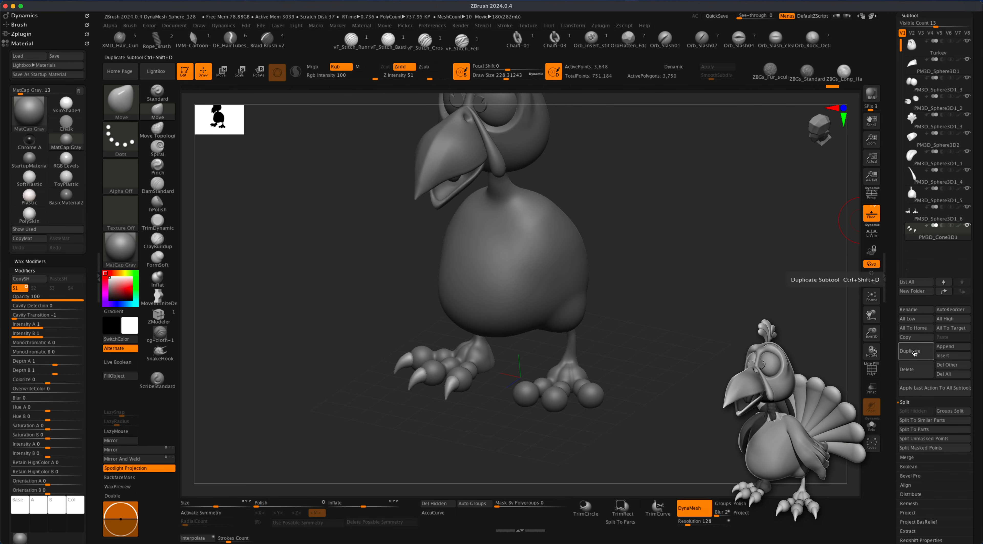
pyautogui.click(136, 454)
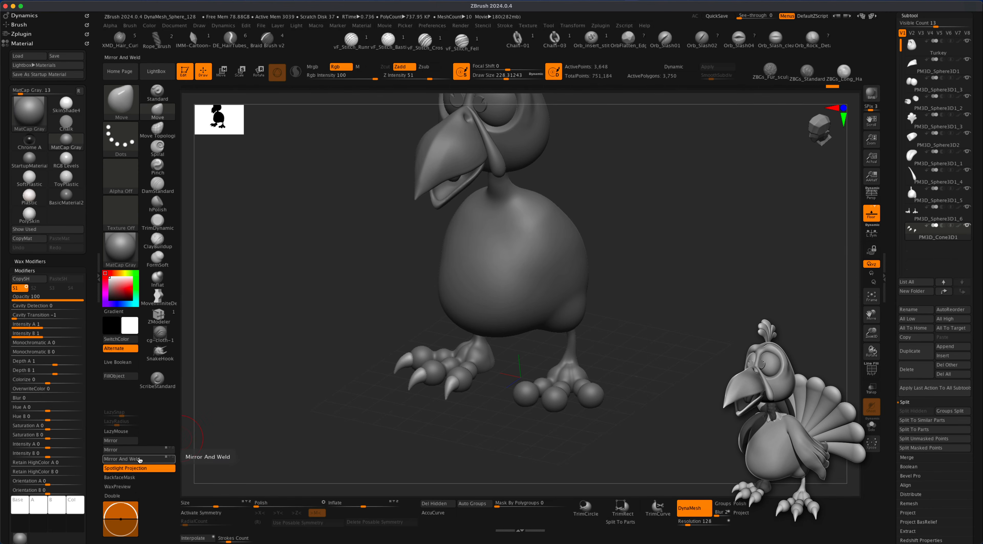
pyautogui.moveTo(301, 417); pyautogui.dragTo(578, 316)
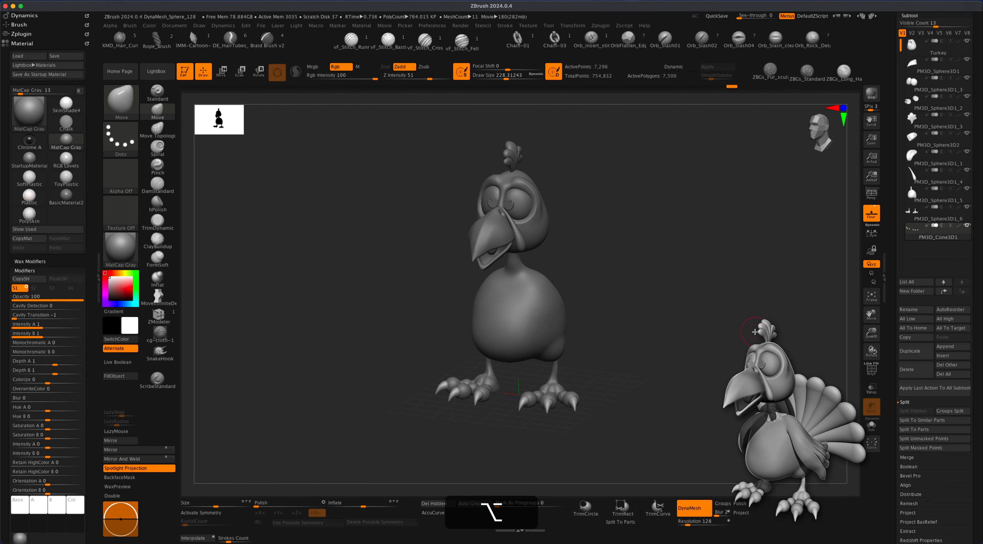
# Turn on perspective and examine the whole turkey with claws on both feet from several angles
pyautogui.click(874, 201)
pyautogui.moveTo(758, 314); pyautogui.dragTo(568, 340)
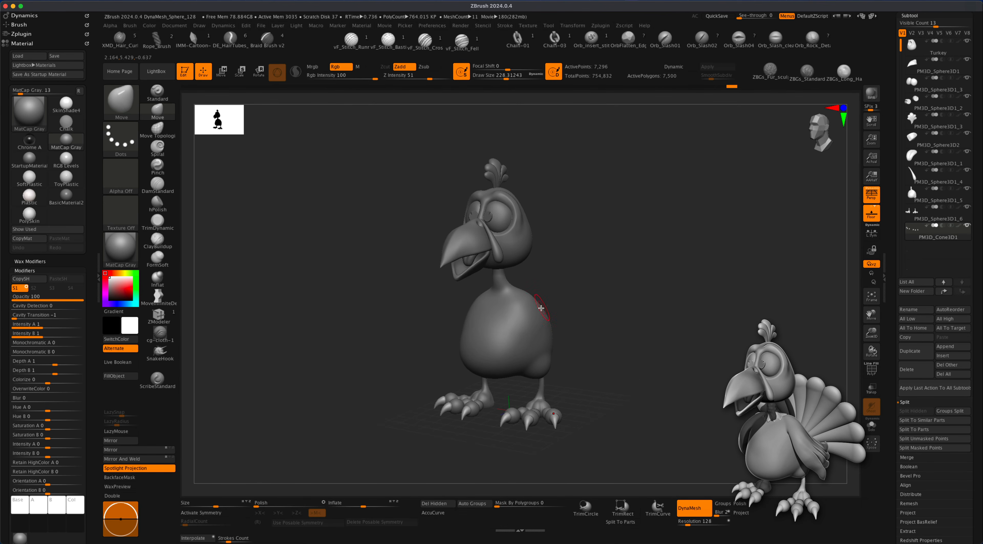
pyautogui.moveTo(646, 348)
pyautogui.mouseDown()
pyautogui.moveTo(671, 346)
pyautogui.moveTo(649, 347)
pyautogui.mouseUp()
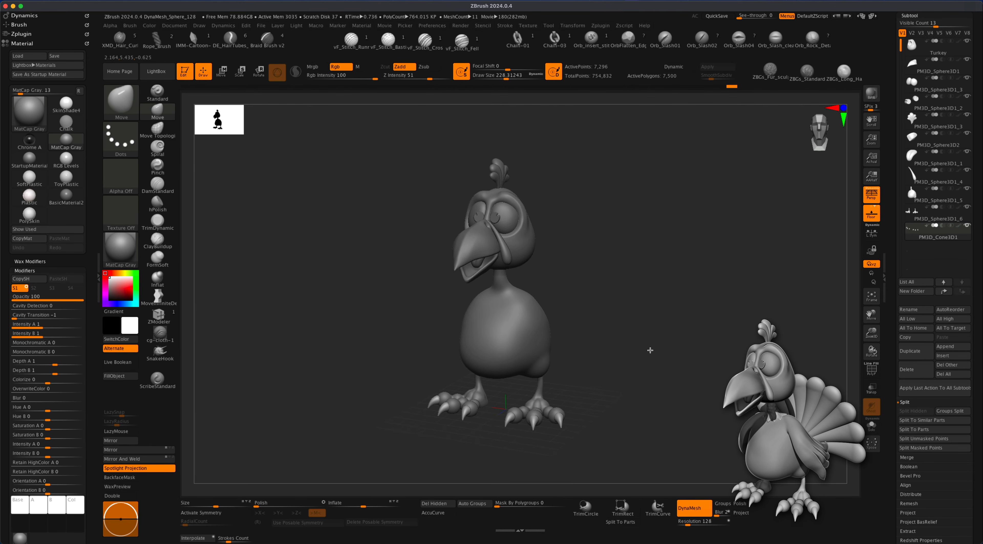
pyautogui.moveTo(979, 67); pyautogui.dragTo(977, 153)
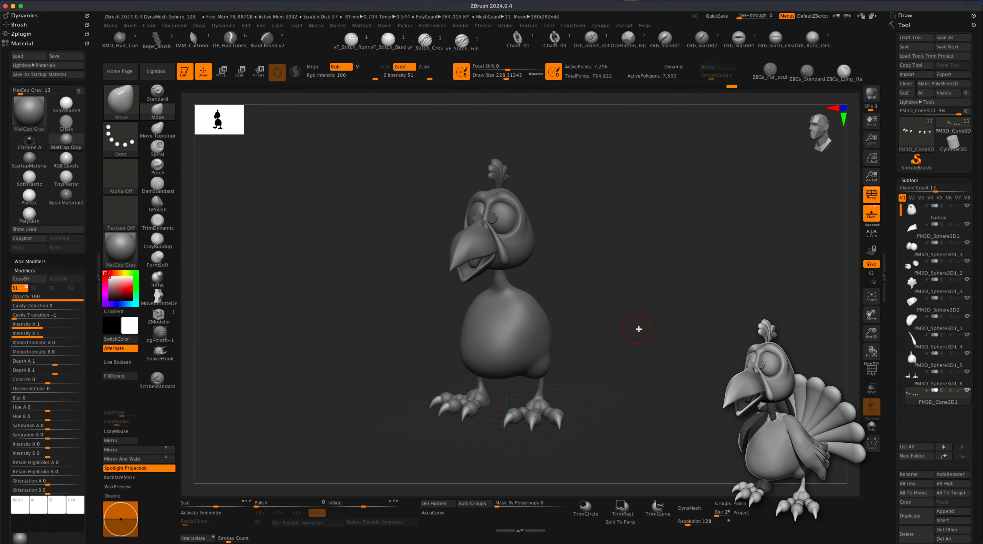
pyautogui.moveTo(639, 329); pyautogui.dragTo(656, 334)
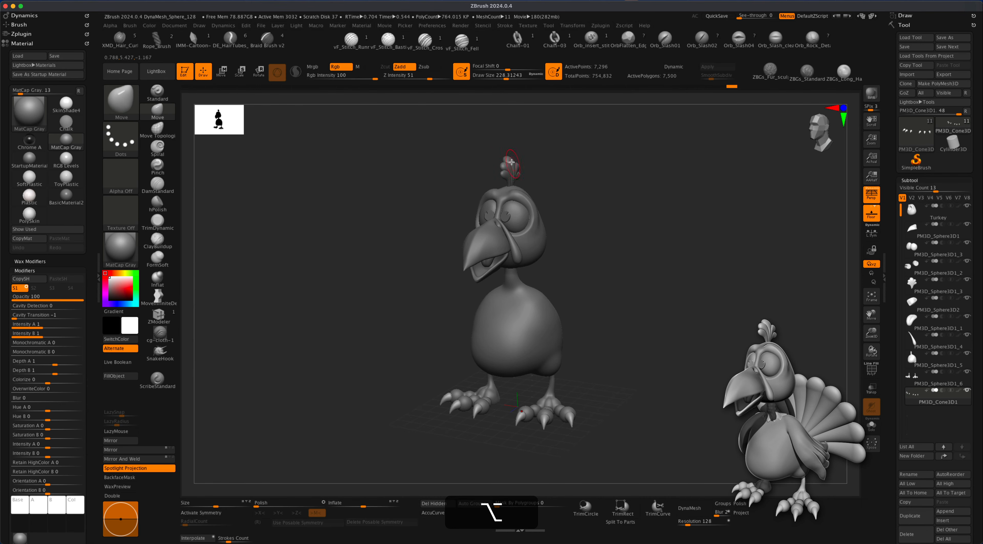
pyautogui.moveTo(635, 220); pyautogui.dragTo(612, 237)
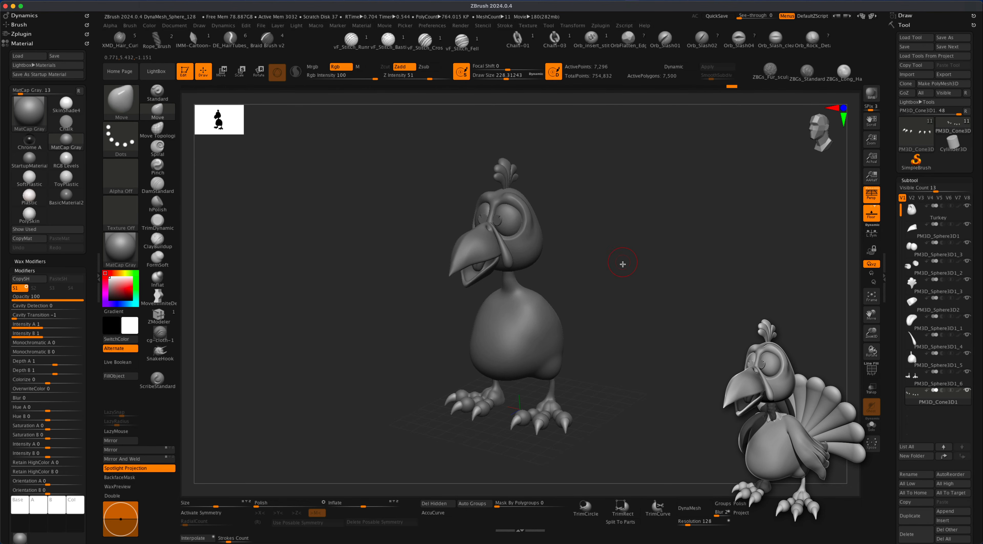
# Append a Sphere3D as a new subtool, select it, and turn perspective off
pyautogui.scroll(-5, 981, 412)
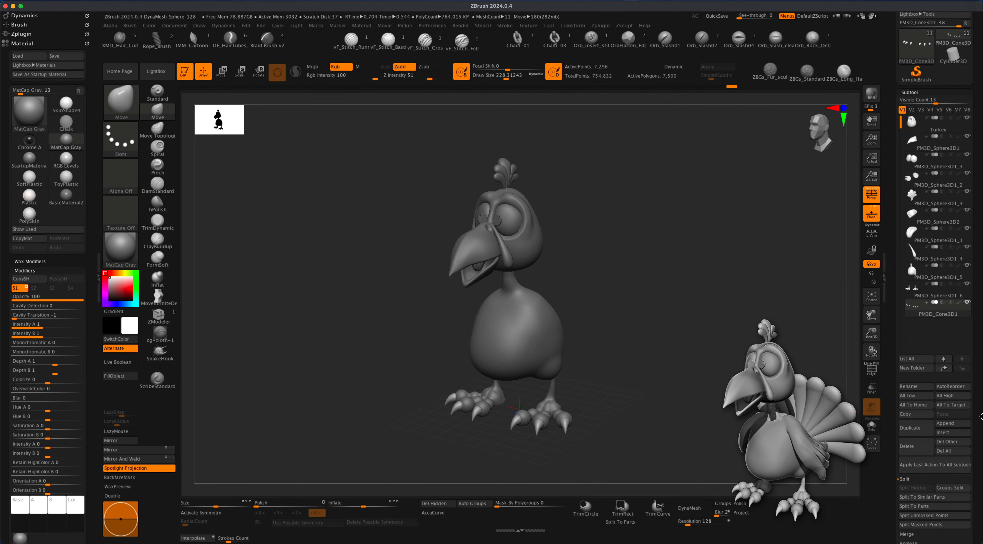
pyautogui.click(946, 415)
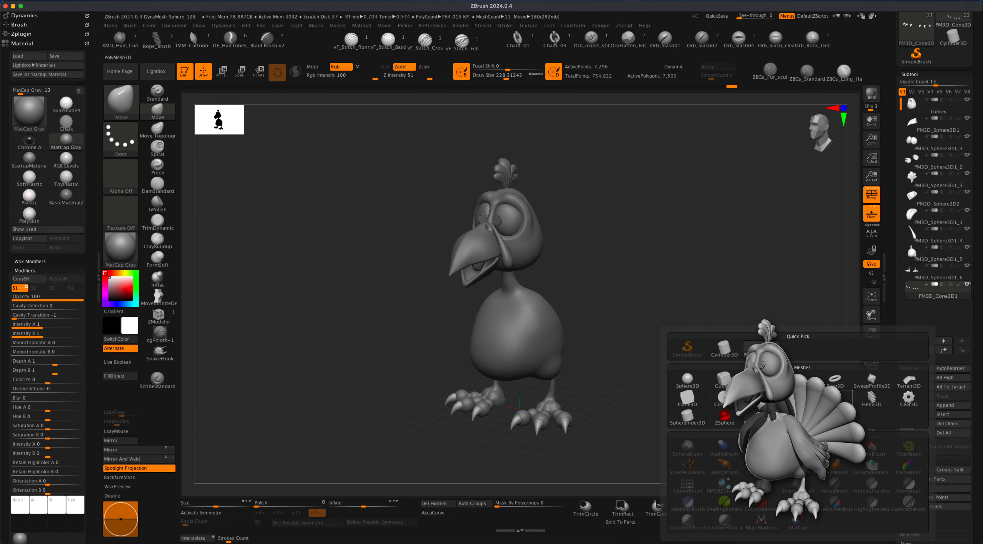
pyautogui.click(696, 379)
pyautogui.moveTo(651, 362); pyautogui.dragTo(575, 346)
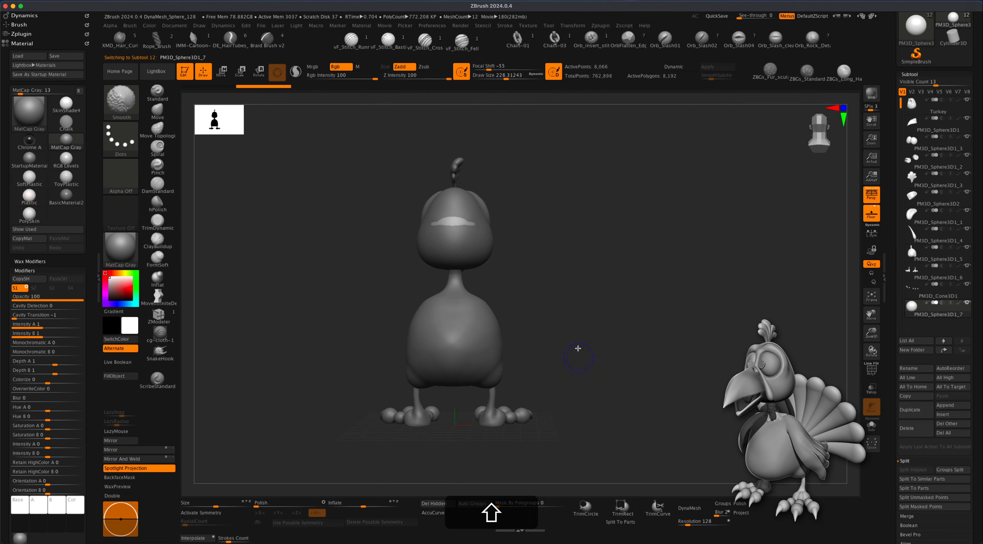
pyautogui.click(866, 198)
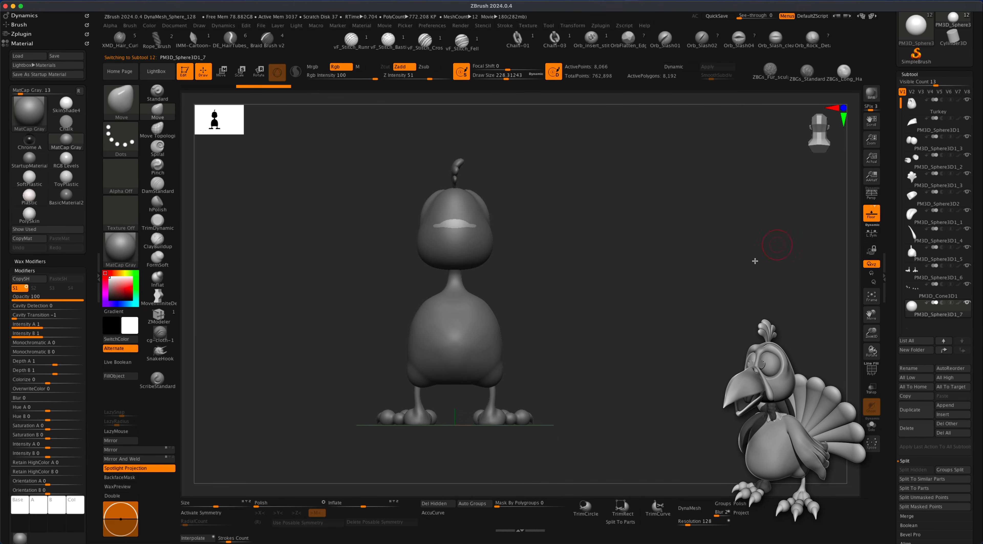
# In side view, move the sphere behind the turkey's upper back, scale it down, and narrow it front to back into an ellipsoid
pyautogui.click(223, 75)
pyautogui.keyDown('shift'); pyautogui.moveTo(487, 205); pyautogui.dragTo(614, 291); pyautogui.keyUp('shift')
pyautogui.moveTo(456, 293); pyautogui.dragTo(521, 343)
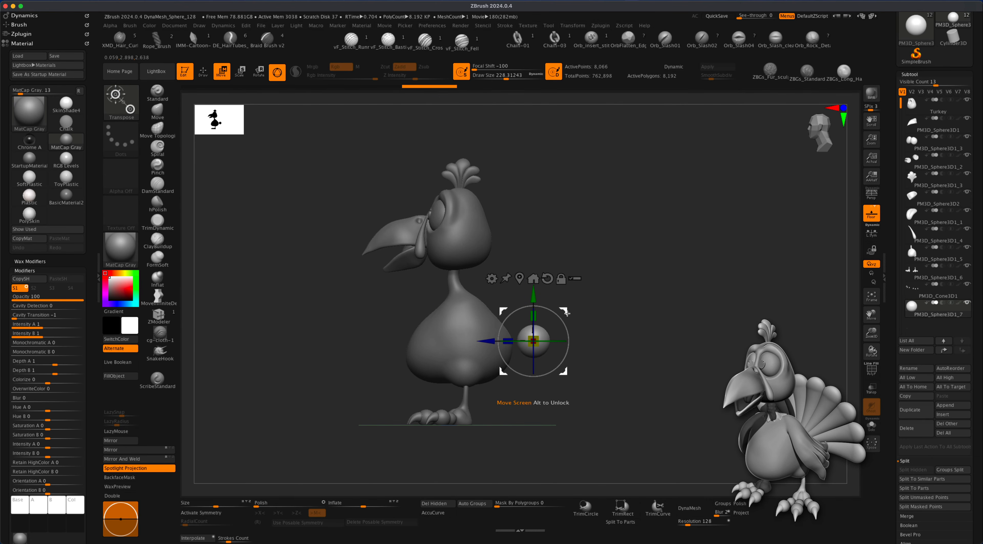
pyautogui.moveTo(567, 314); pyautogui.dragTo(534, 287)
pyautogui.moveTo(567, 258); pyautogui.dragTo(562, 252)
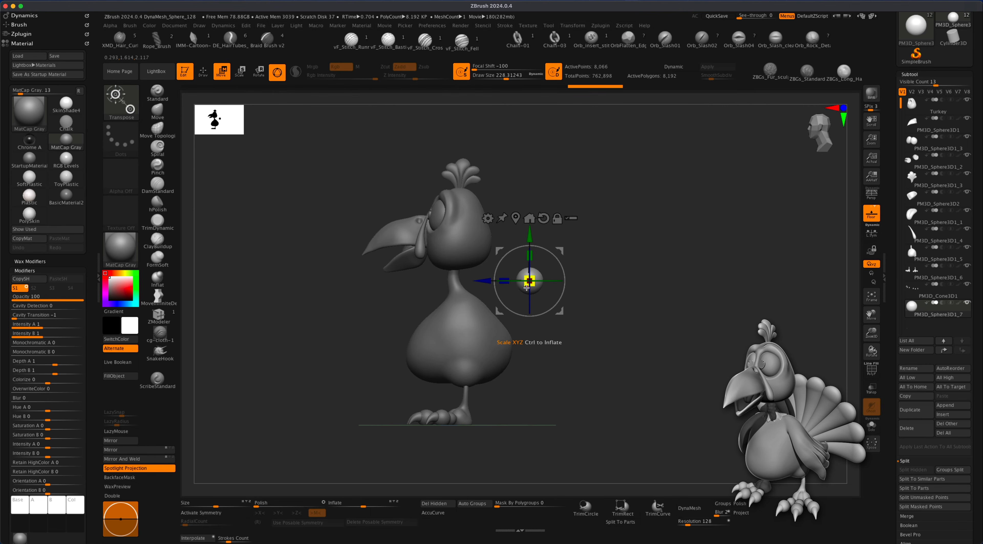
pyautogui.moveTo(620, 332); pyautogui.dragTo(645, 340)
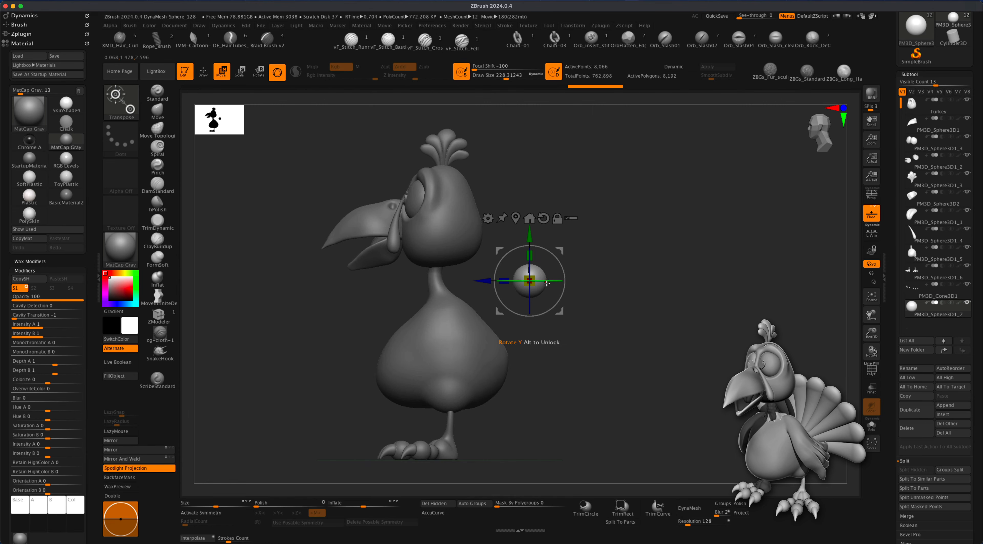
pyautogui.moveTo(508, 277); pyautogui.dragTo(514, 278)
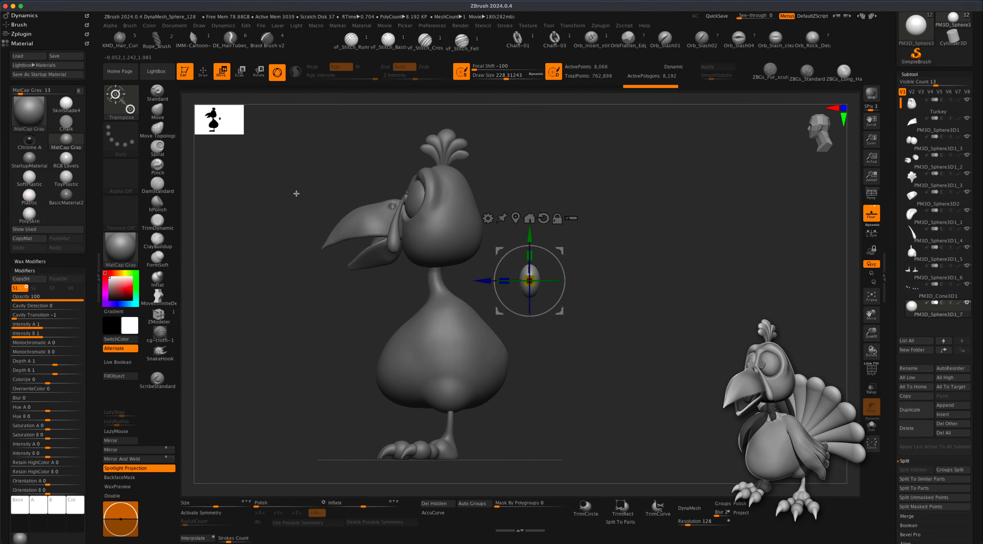
# Switch to the Move brush with a larger draw size and convert the ellipsoid to DynaMesh at resolution 128
pyautogui.click(158, 119)
pyautogui.press('s')
pyautogui.moveTo(534, 337); pyautogui.dragTo(550, 337)
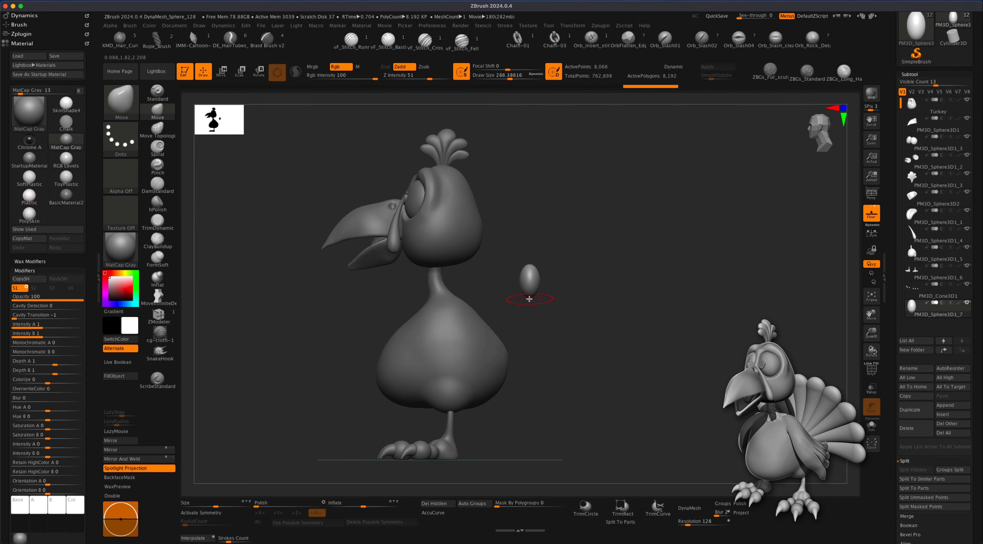
pyautogui.click(692, 510)
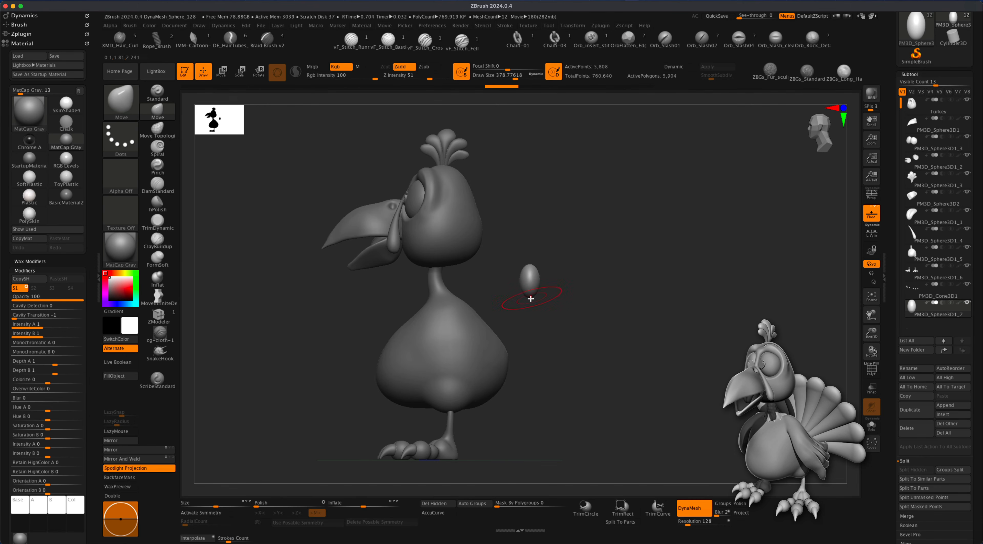
# With X symmetry on, pull the ellipsoid's lower end down to the turkey's rear with the Move brush, forming a long tapered feather
pyautogui.moveTo(530, 299); pyautogui.dragTo(532, 331)
pyautogui.press('super+z')
pyautogui.press('x')
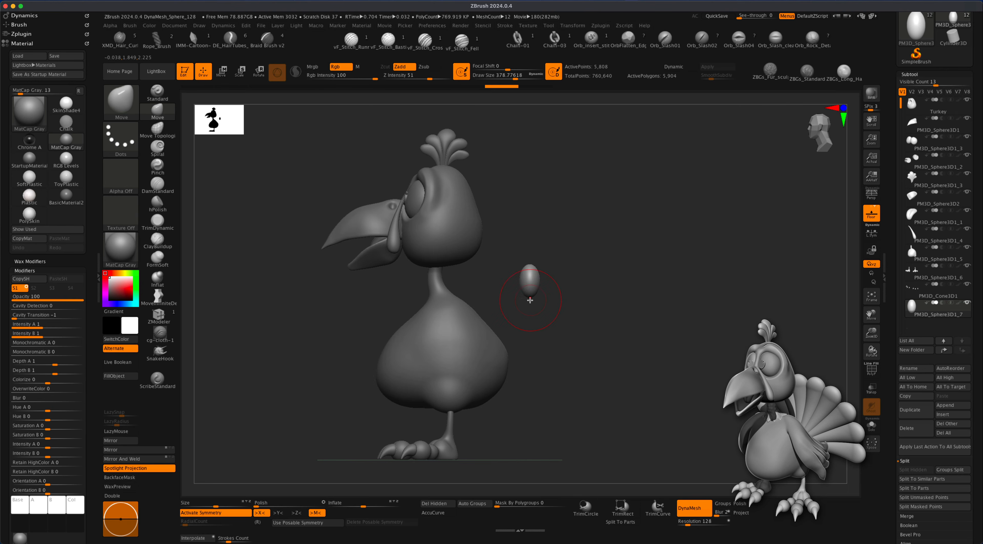
pyautogui.moveTo(531, 301); pyautogui.dragTo(528, 343)
pyautogui.press('super+z')
pyautogui.press('super+s')
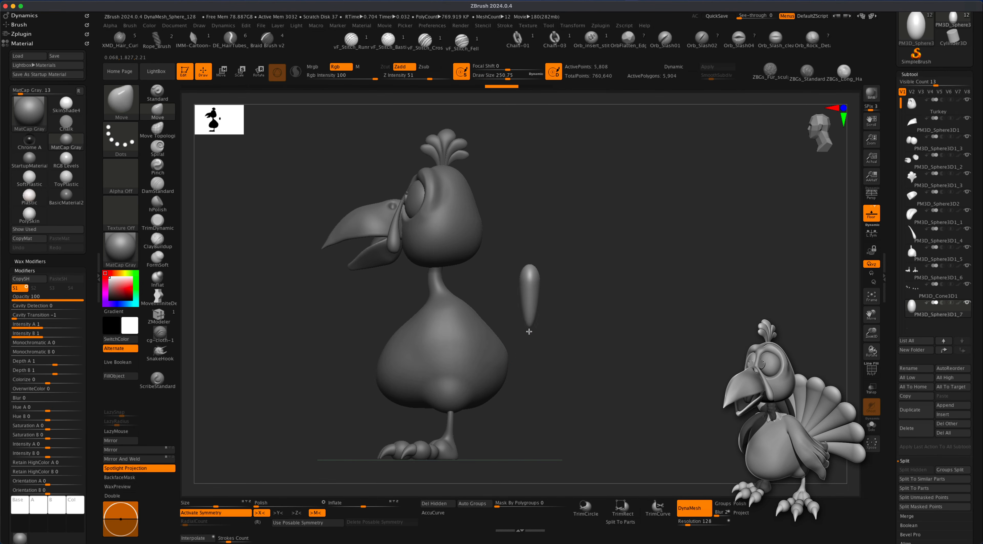
pyautogui.moveTo(518, 361); pyautogui.dragTo(507, 374)
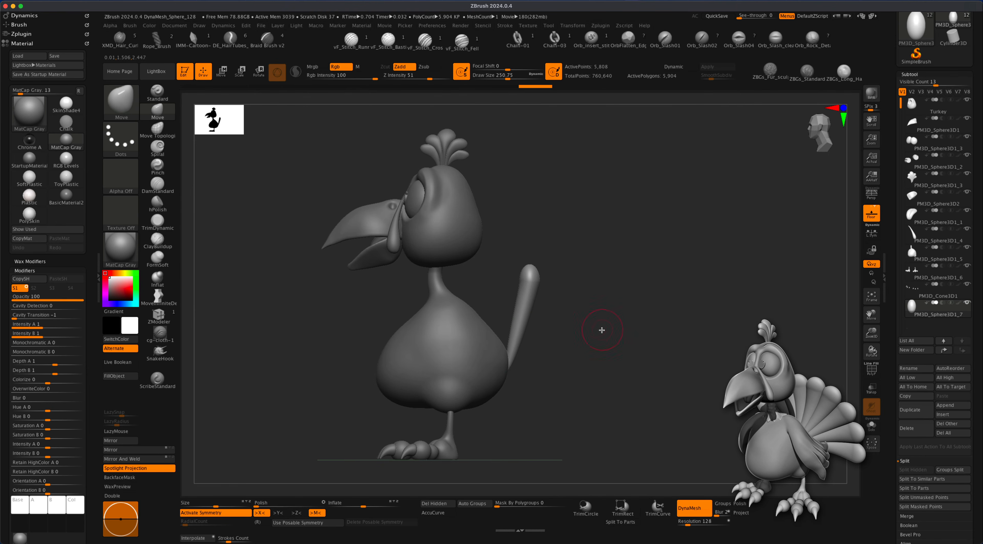
# Bend the feather into a gentle arc in side view using the Move brush at a draw size of about 814
pyautogui.keyDown('shift'); pyautogui.moveTo(602, 330); pyautogui.dragTo(335, 455); pyautogui.keyUp('shift')
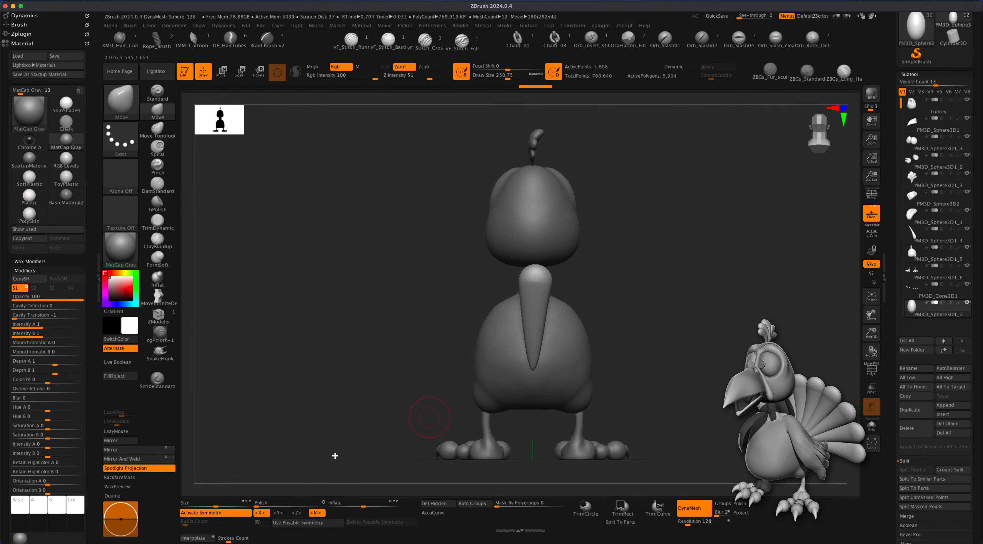
pyautogui.moveTo(649, 390); pyautogui.dragTo(614, 350)
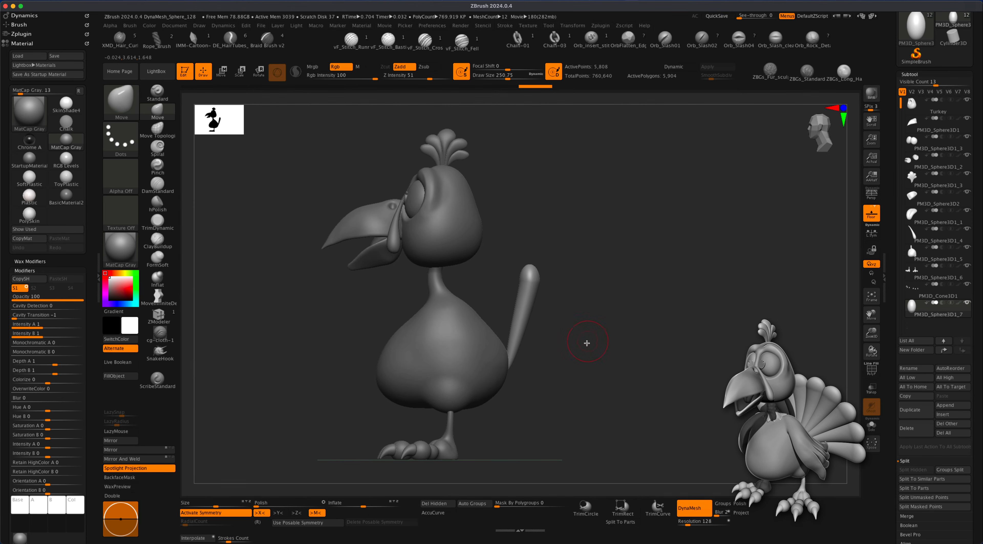
pyautogui.press('s')
pyautogui.moveTo(604, 324); pyautogui.dragTo(580, 304)
pyautogui.press('s')
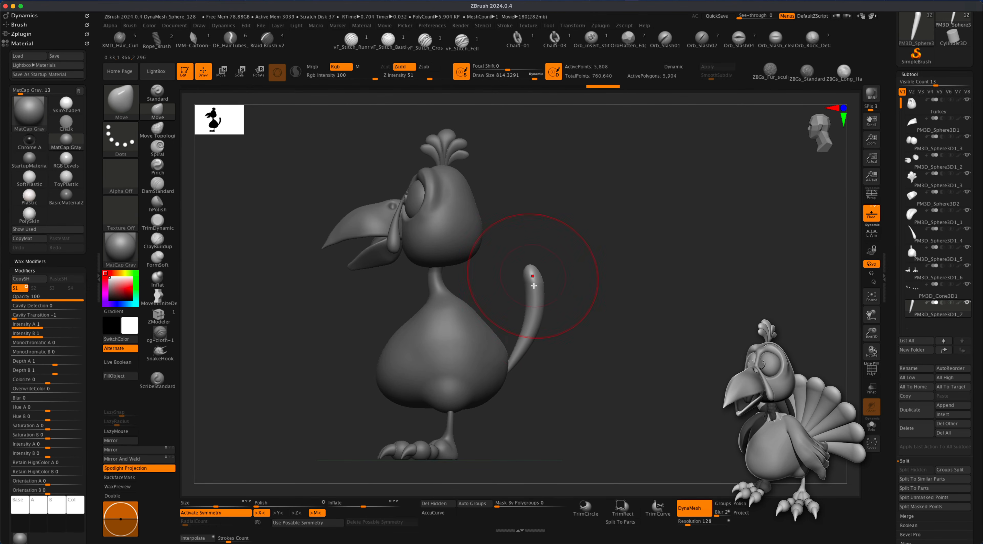
# Refresh the DynaMesh of the tail feather and smooth its surface with Polish
pyautogui.moveTo(621, 346); pyautogui.dragTo(580, 349)
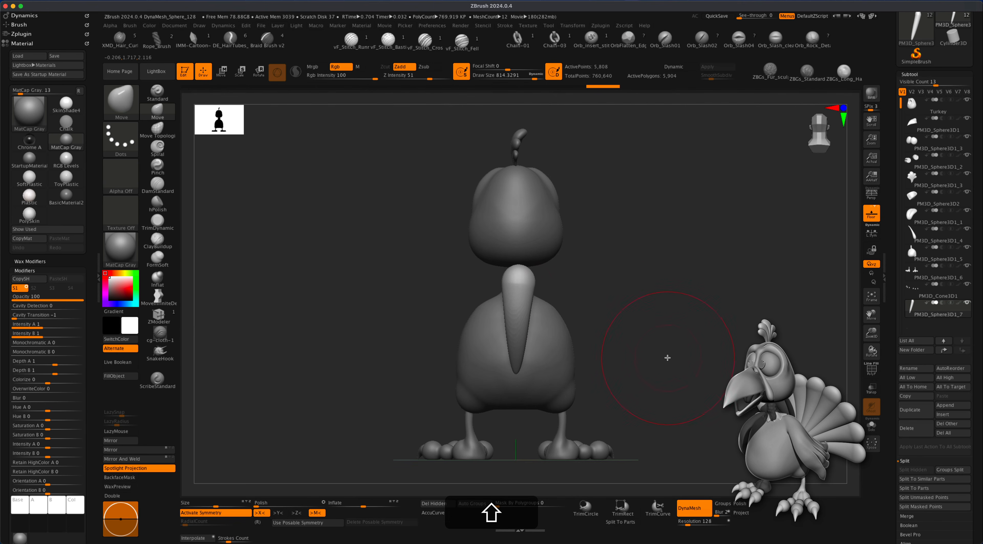
pyautogui.moveTo(696, 335)
pyautogui.mouseDown()
pyautogui.moveTo(663, 340)
pyautogui.moveTo(708, 336)
pyautogui.moveTo(691, 333)
pyautogui.mouseUp()
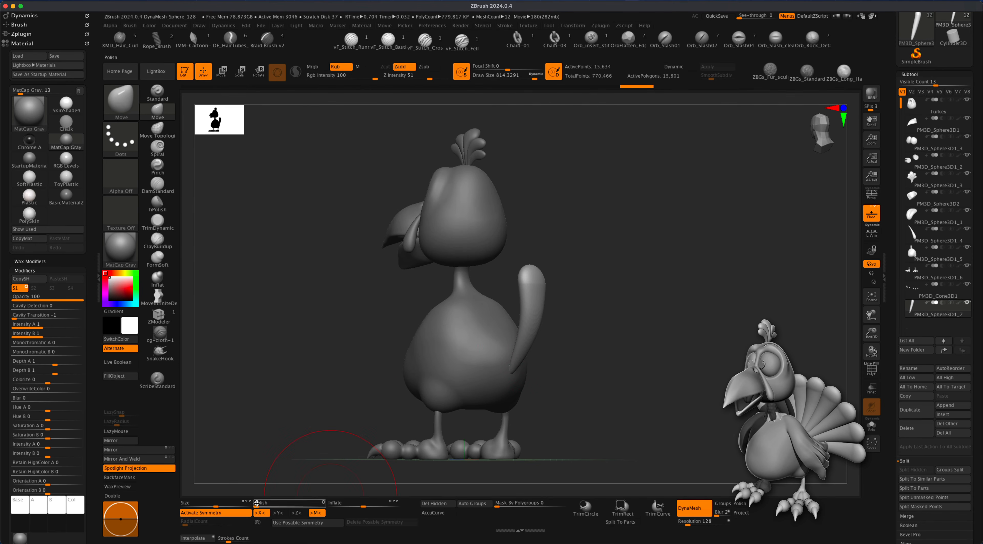
pyautogui.moveTo(665, 372); pyautogui.dragTo(641, 342)
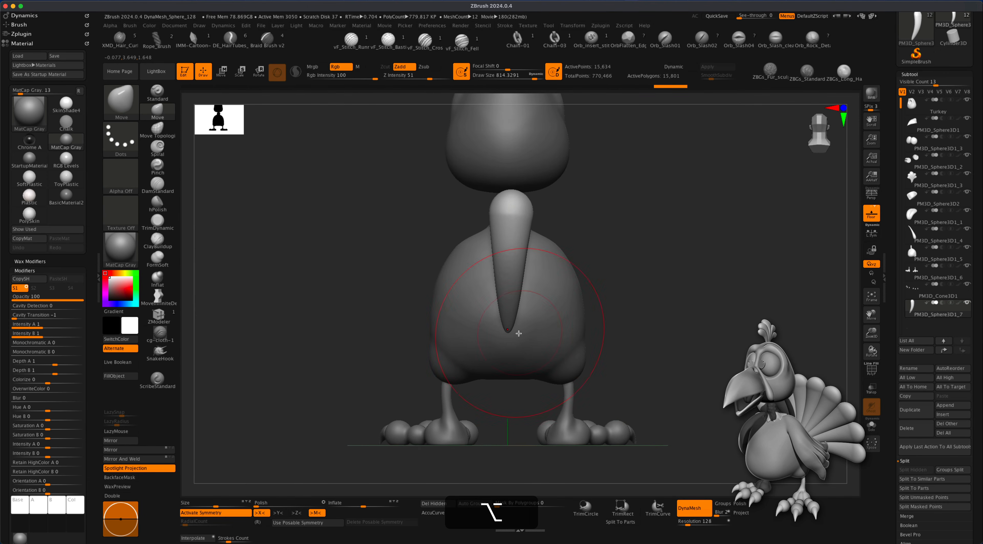
# Activate the Move transform gizmo and reposition its pivot to the tapered base of the tail feather
pyautogui.keyDown('alt'); pyautogui.moveTo(650, 252); pyautogui.dragTo(655, 244); pyautogui.keyUp('alt')
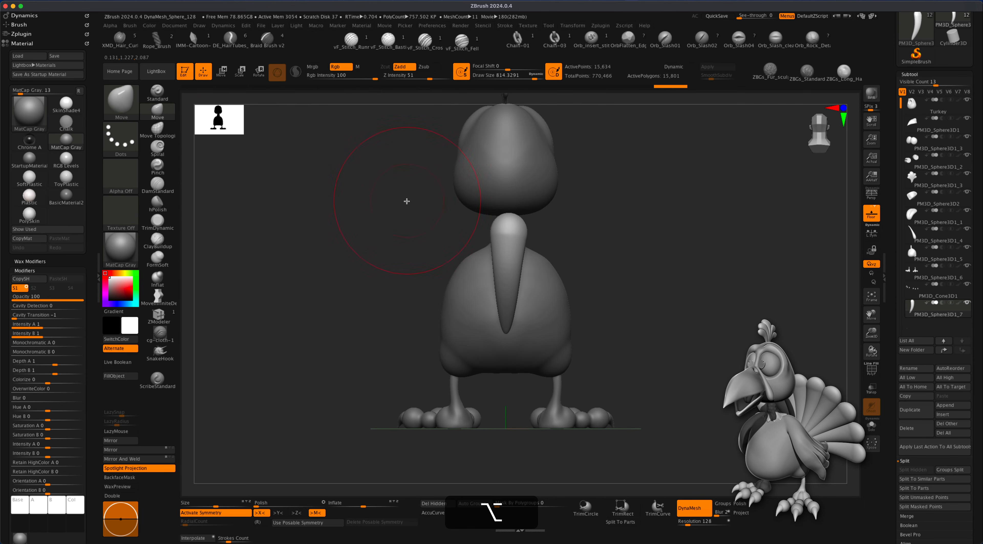
pyautogui.click(222, 71)
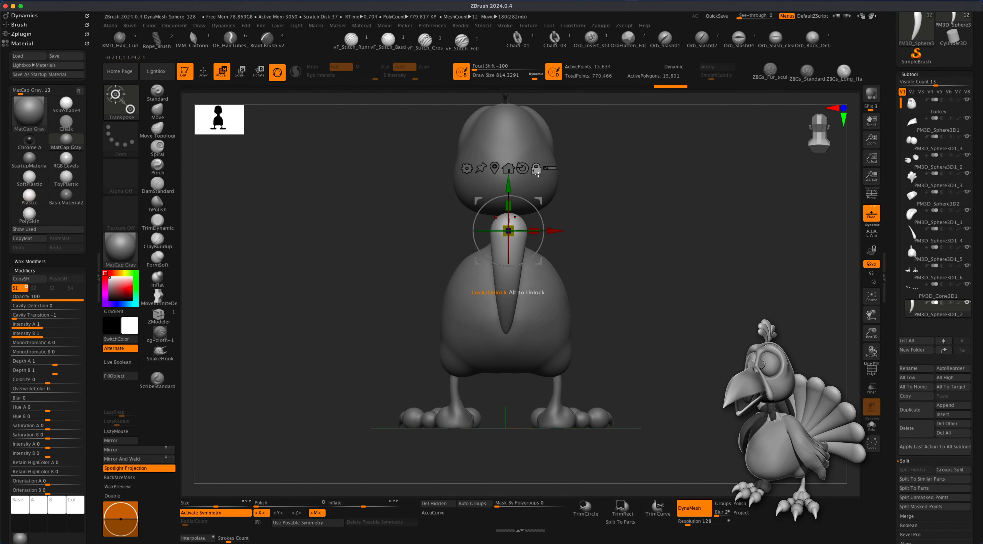
pyautogui.keyDown('alt'); pyautogui.moveTo(536, 202); pyautogui.dragTo(535, 303); pyautogui.keyUp('alt')
pyautogui.moveTo(693, 310)
pyautogui.mouseDown()
pyautogui.moveTo(684, 311)
pyautogui.moveTo(709, 312)
pyautogui.mouseUp()
pyautogui.keyDown('alt'); pyautogui.moveTo(458, 333); pyautogui.dragTo(431, 335); pyautogui.keyUp('alt')
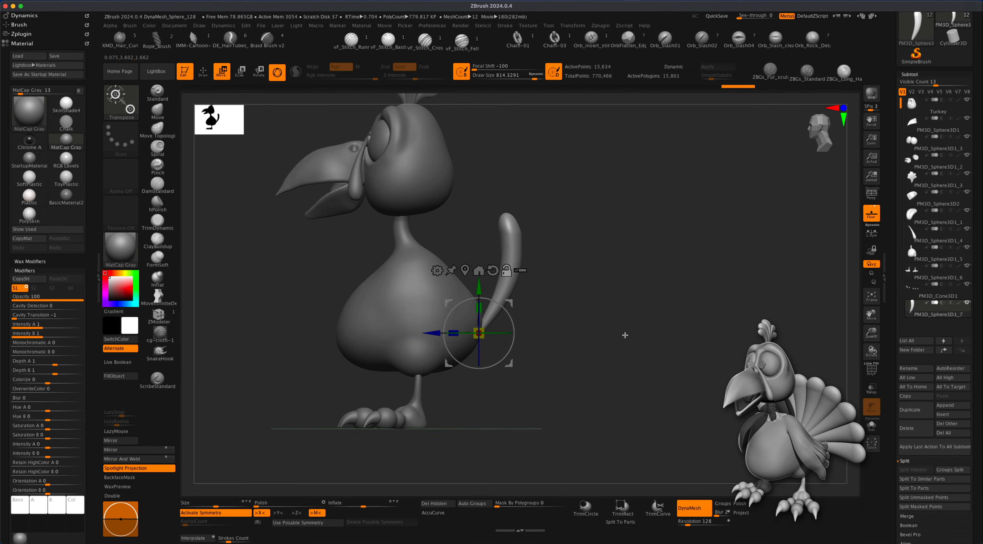
pyautogui.moveTo(625, 335); pyautogui.dragTo(477, 333)
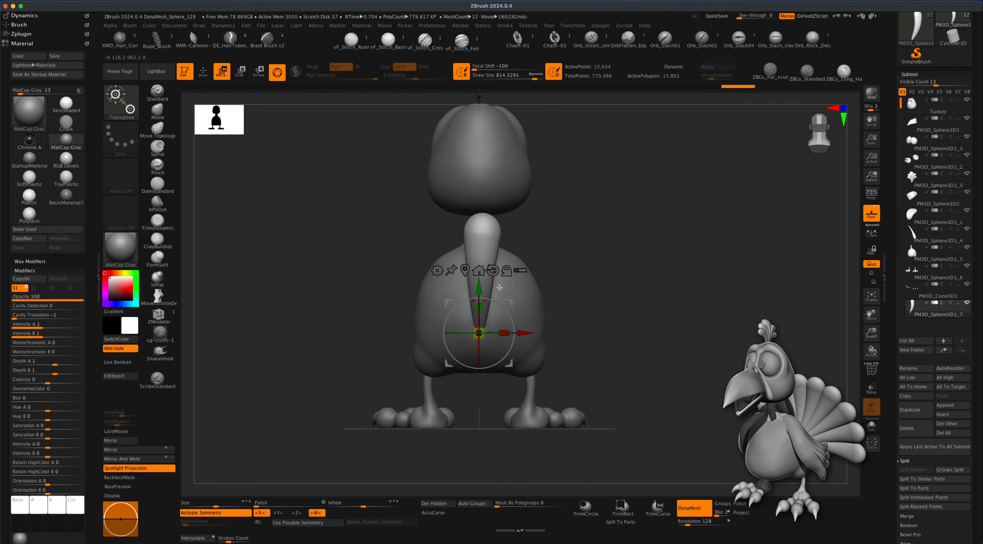
# Duplicate the tail feather and, with X symmetry off, rotate the copy to one side around its tapered base
pyautogui.click(910, 409)
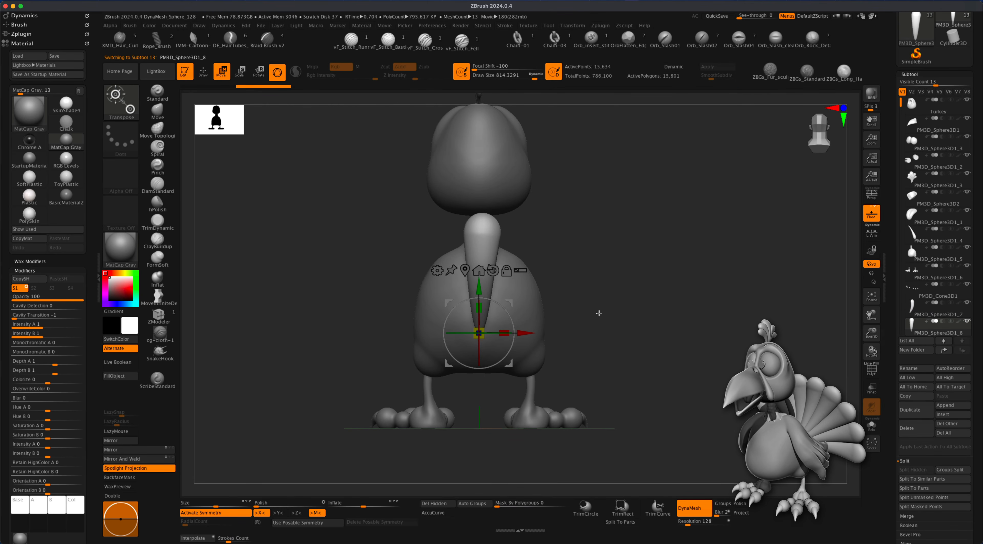
pyautogui.moveTo(511, 313)
pyautogui.mouseDown()
pyautogui.moveTo(502, 303)
pyautogui.moveTo(507, 310)
pyautogui.mouseUp()
pyautogui.press('super+z')
pyautogui.press('x')
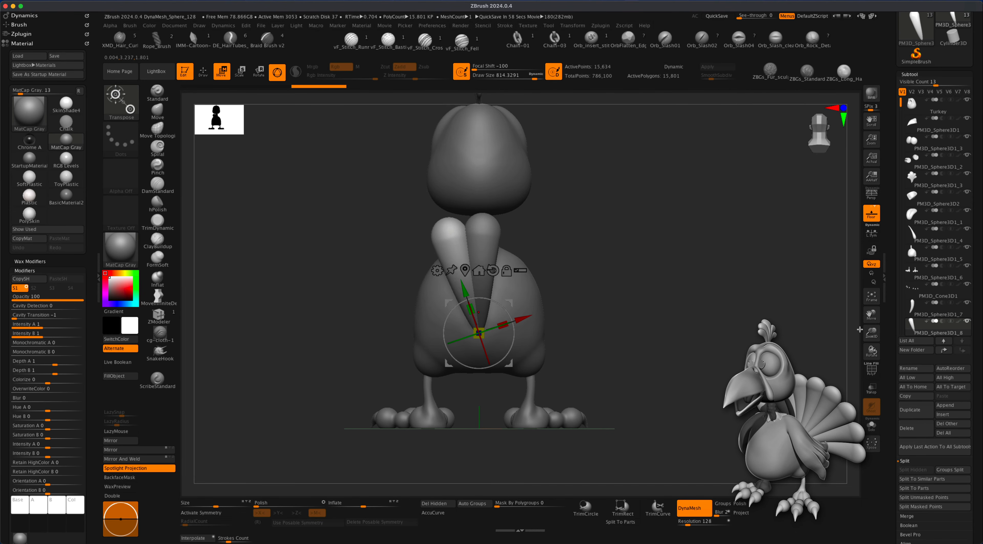
# Mirror the rotated feather copy and apply Mirror And Weld to make a matching pair beside the central feather
pyautogui.click(152, 458)
pyautogui.press('super+z')
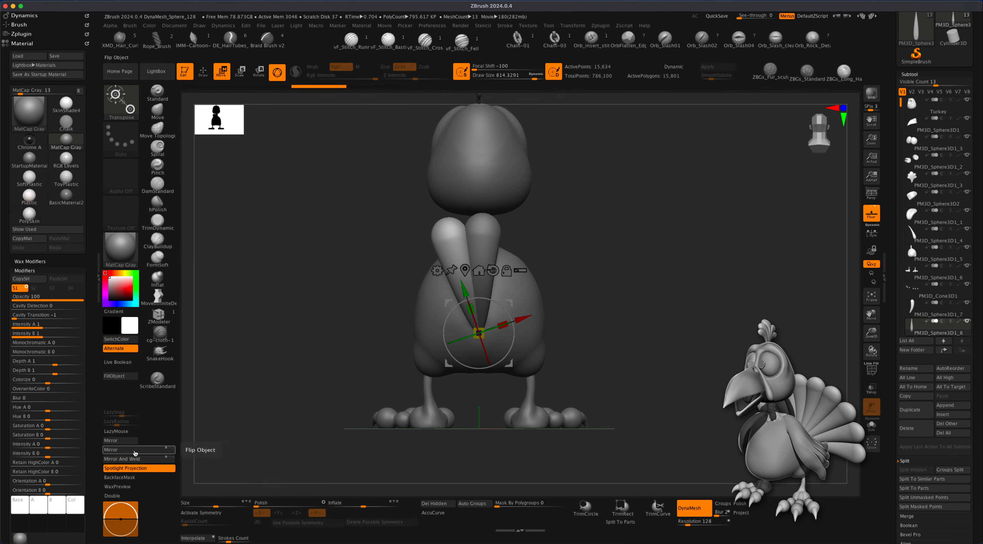
pyautogui.click(135, 451)
pyautogui.click(133, 458)
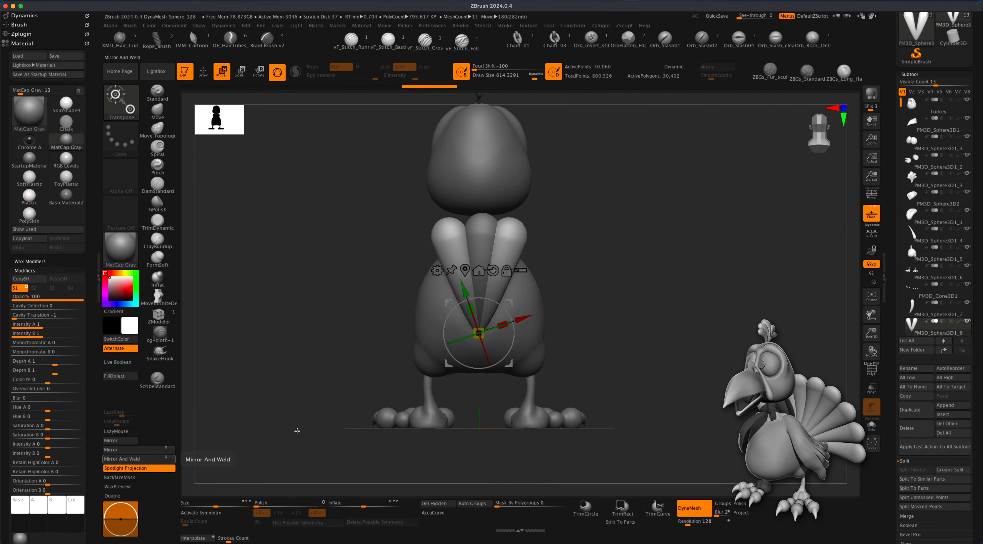
# Add a second feather pair by rotating a duplicate of the central feather further outward without symmetry and applying Mirror And Weld
pyautogui.click(915, 310)
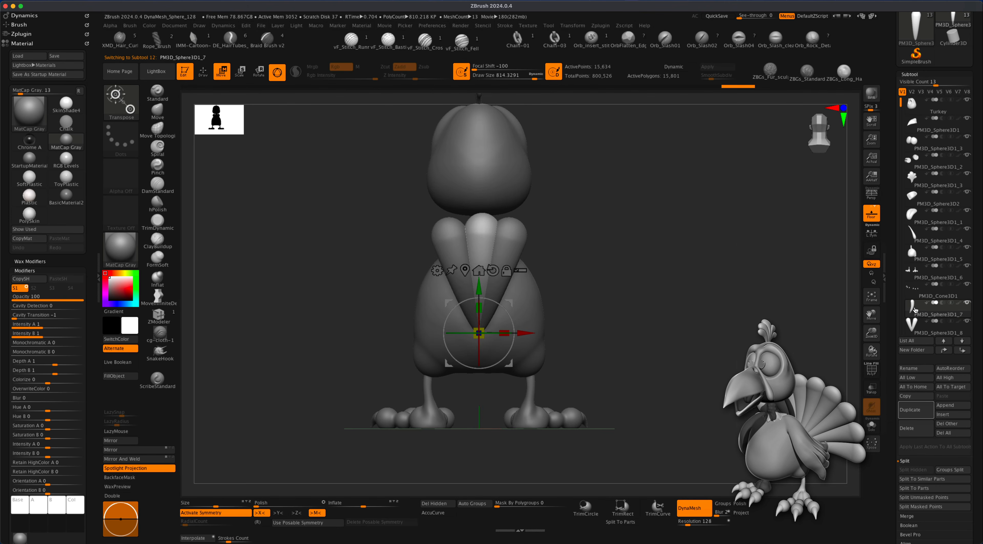
pyautogui.click(909, 409)
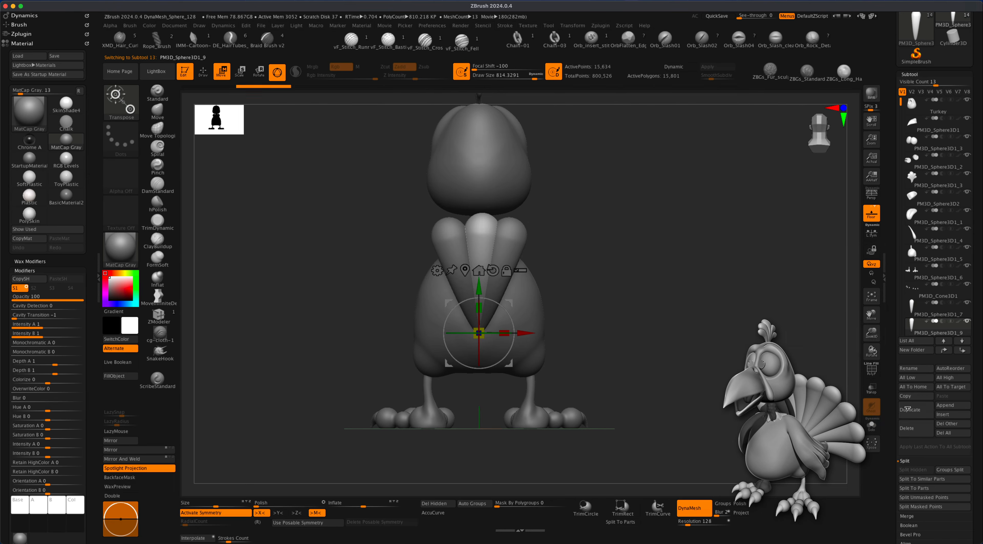
pyautogui.moveTo(513, 320); pyautogui.dragTo(498, 306)
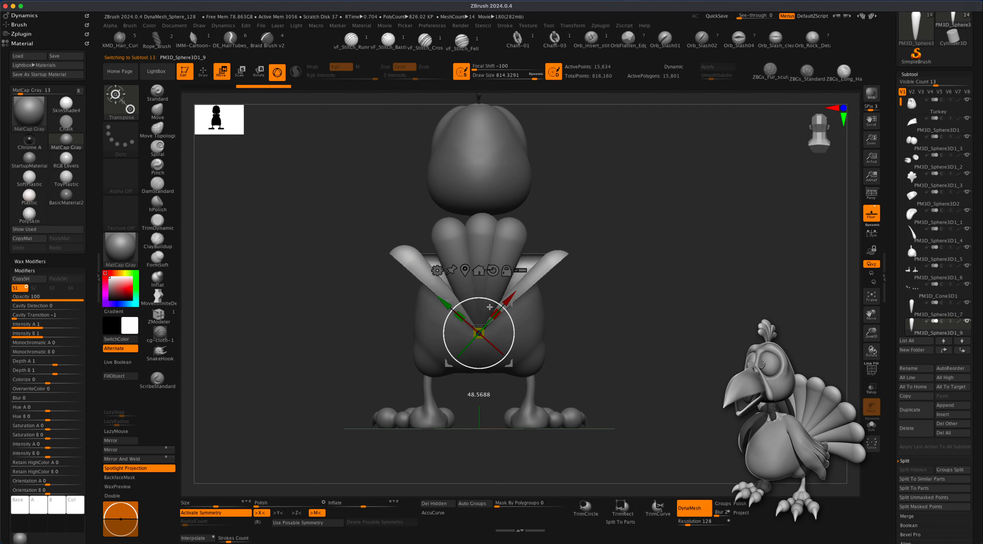
pyautogui.press('super+z')
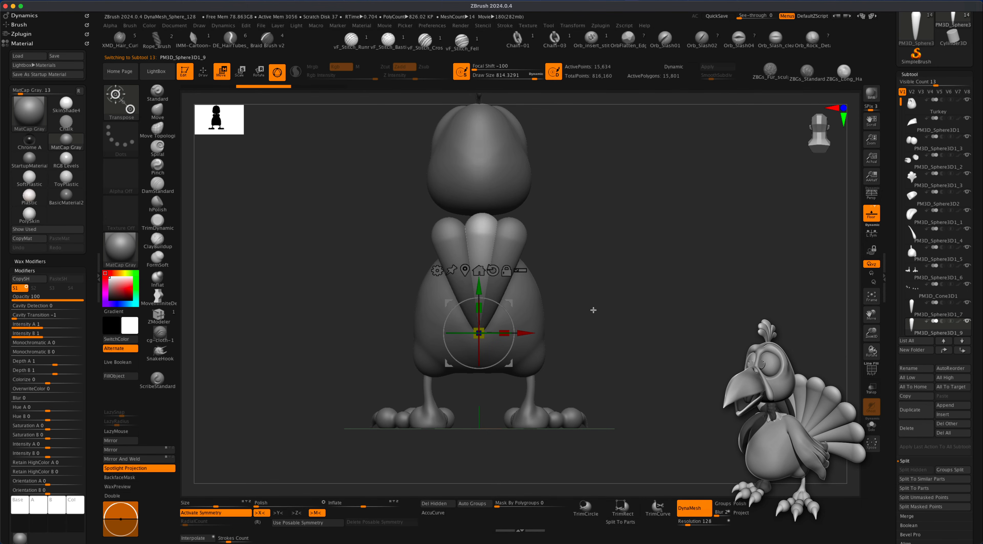
pyautogui.press('x')
pyautogui.moveTo(511, 317); pyautogui.dragTo(493, 305)
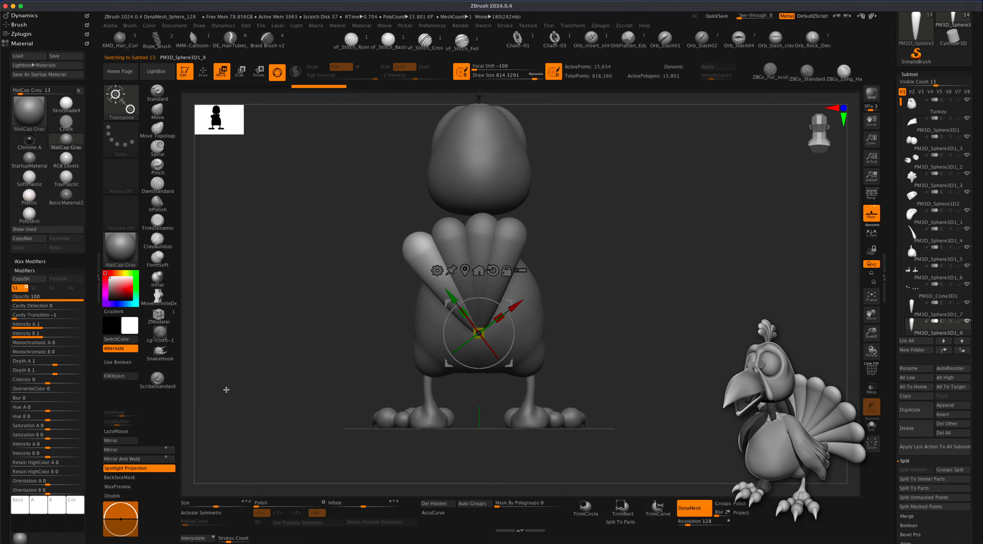
pyautogui.click(152, 453)
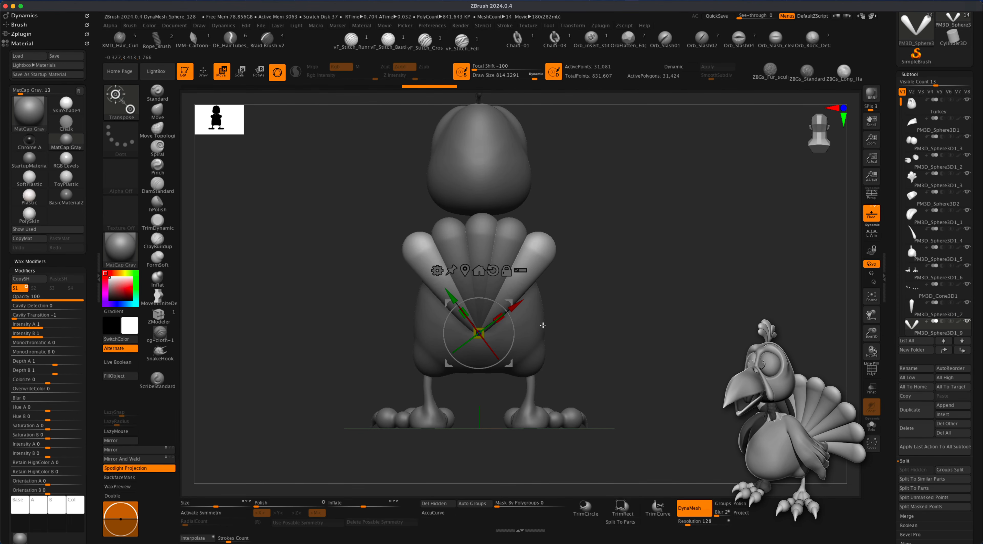
# Duplicate the central feather again and, with X symmetry off, rotate the copy outward beyond the second feather on one side
pyautogui.click(912, 305)
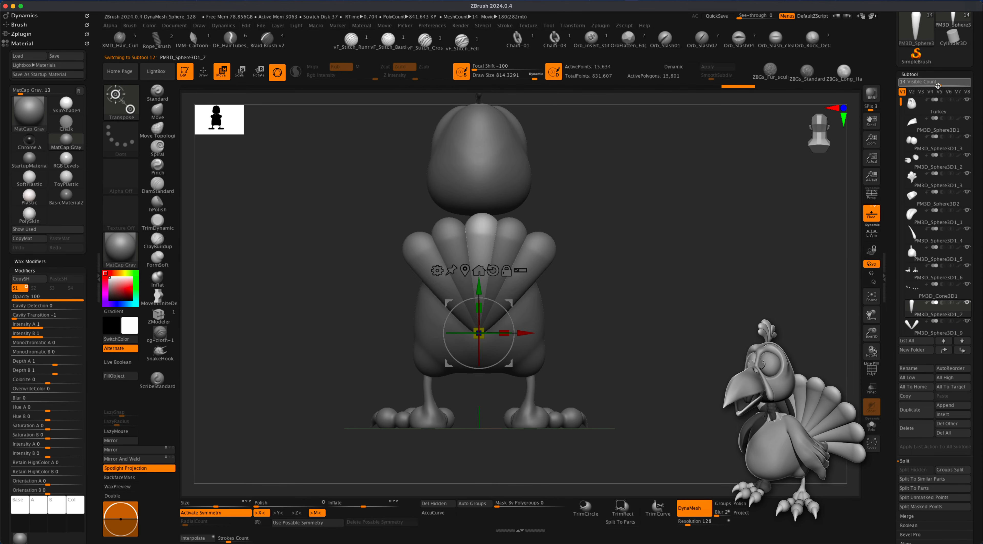
pyautogui.moveTo(937, 86); pyautogui.dragTo(948, 86)
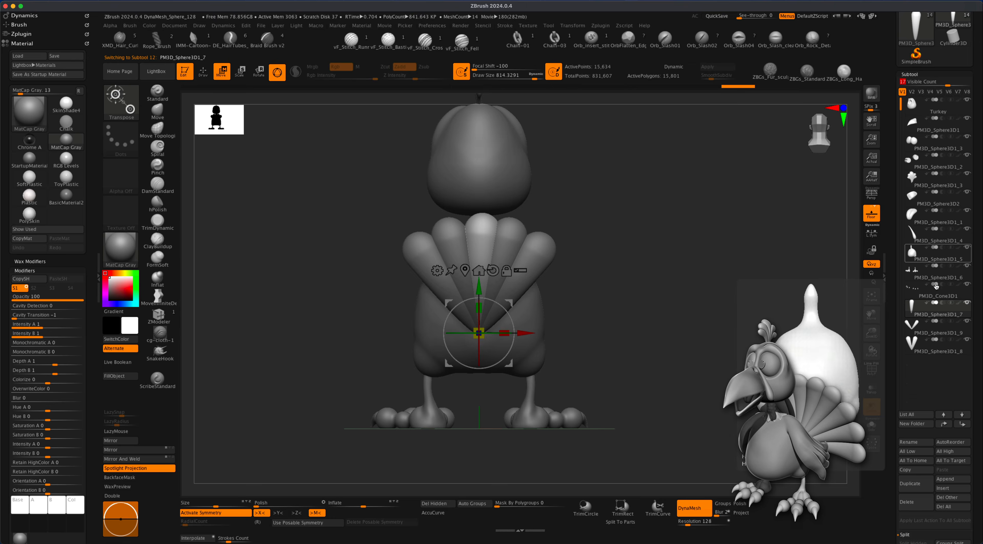
pyautogui.scroll(-5, 922, 288)
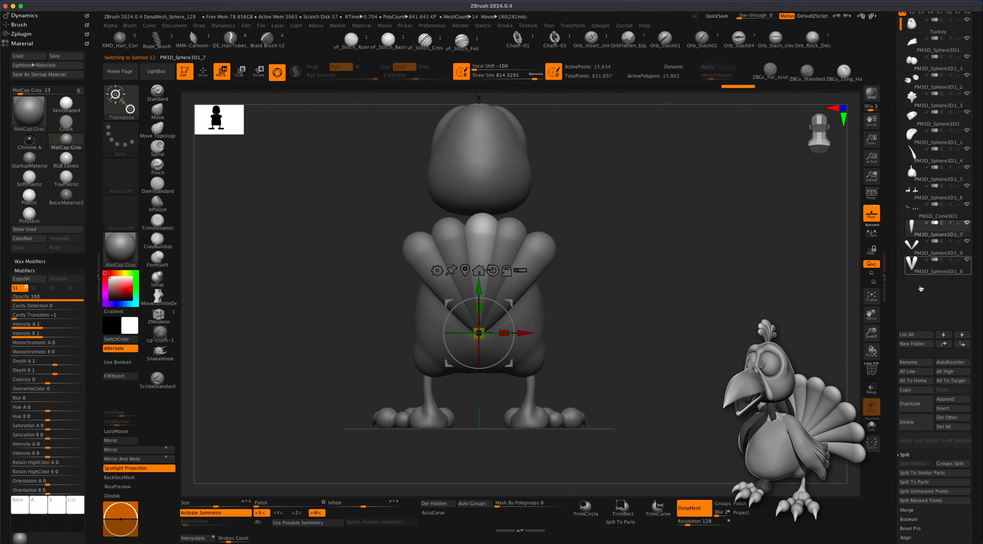
pyautogui.click(911, 403)
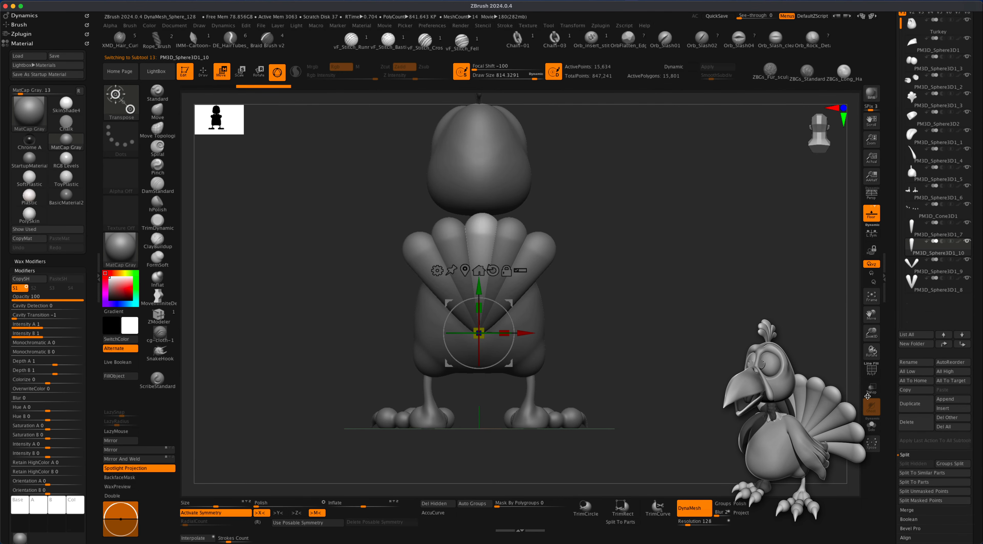
pyautogui.press('x')
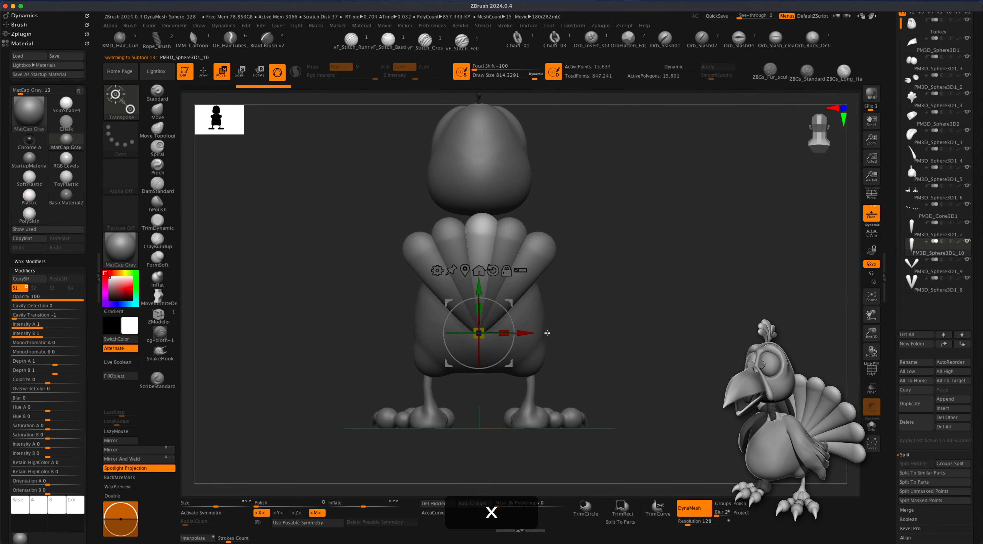
pyautogui.moveTo(512, 321); pyautogui.dragTo(484, 313)
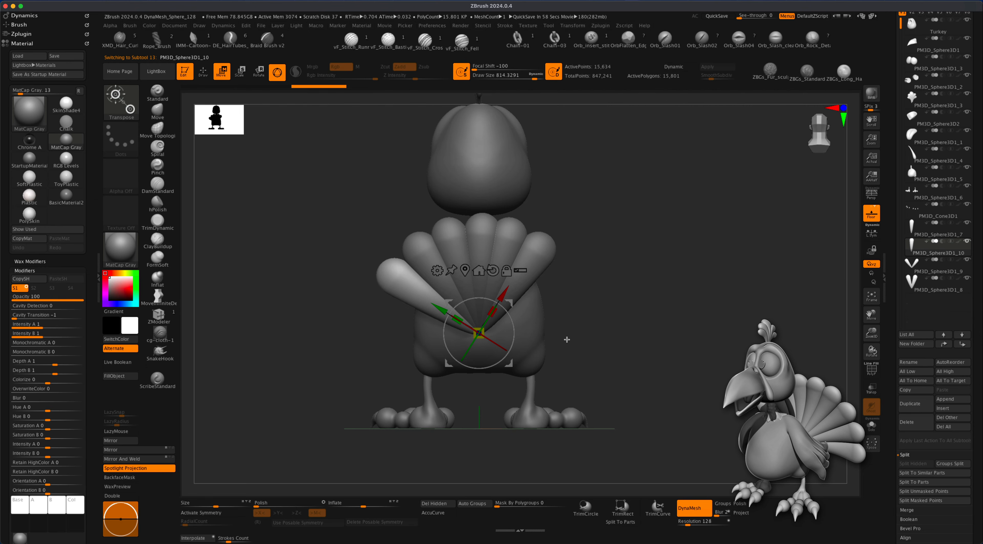
# Duplicate the outermost side feather twice, rotating each copy further down until the last lies roughly horizontal
pyautogui.click(910, 404)
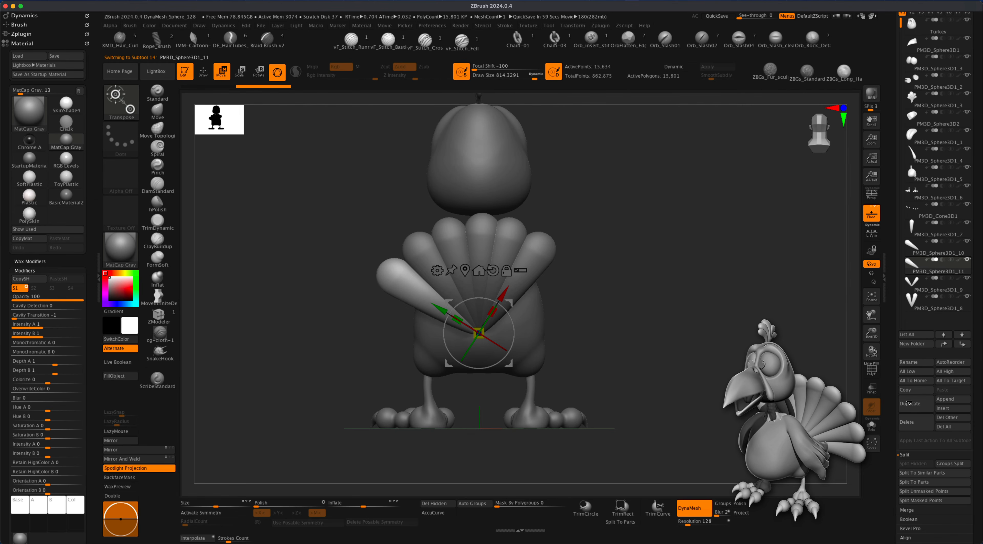
pyautogui.moveTo(512, 320); pyautogui.dragTo(503, 311)
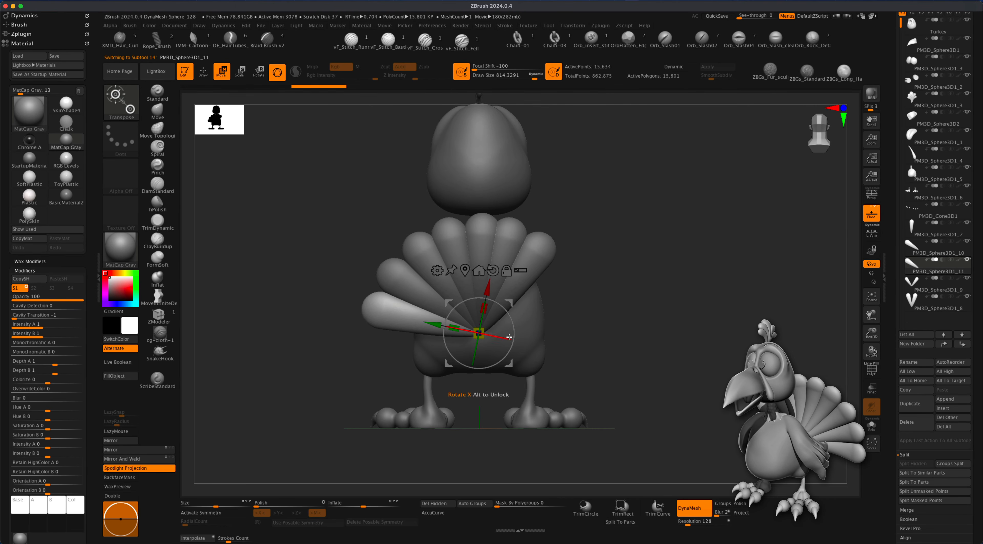
pyautogui.click(912, 405)
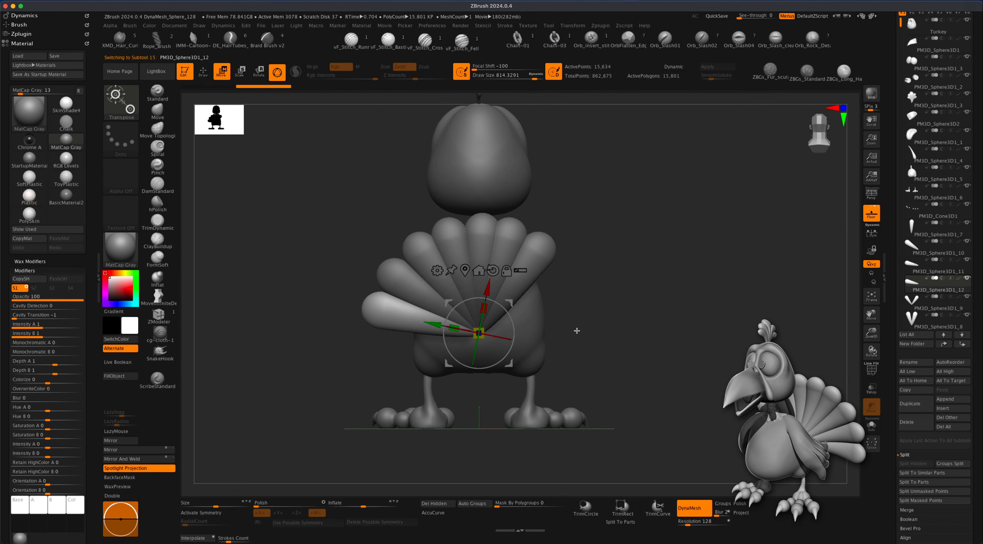
pyautogui.moveTo(514, 327); pyautogui.dragTo(512, 314)
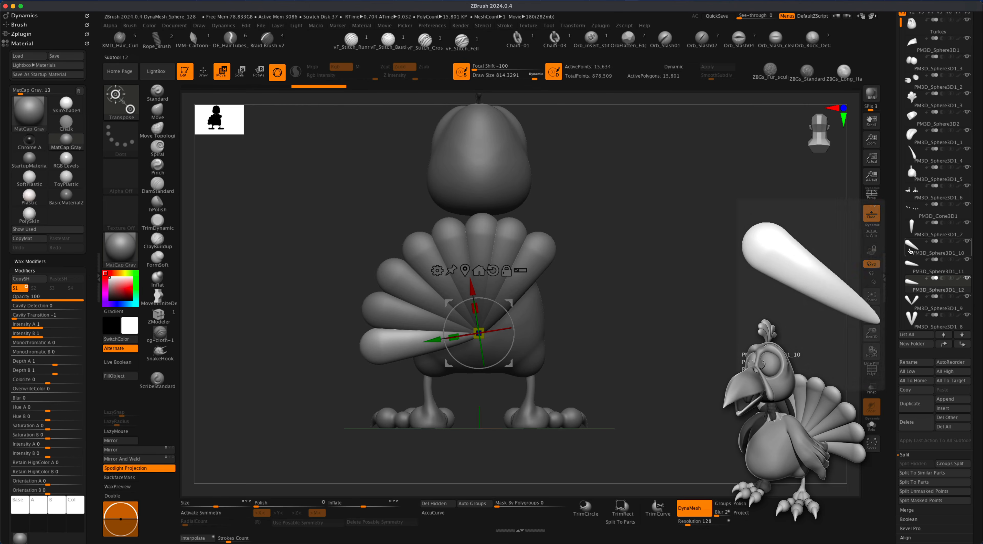
# Merge the three outer side feathers into one subtool, then mirror and weld them to the opposite side of the fan
pyautogui.click(913, 248)
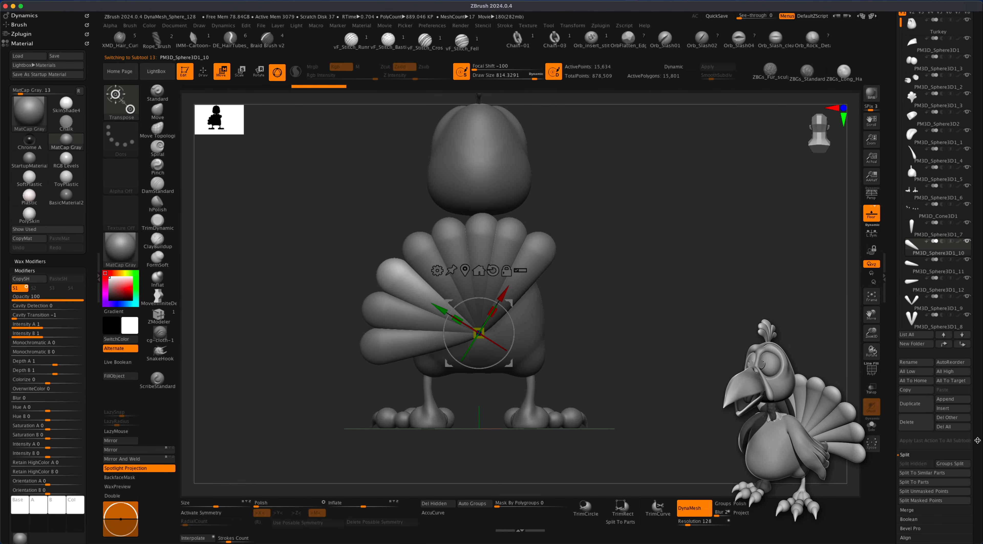
pyautogui.scroll(-3, 980, 401)
pyautogui.click(911, 441)
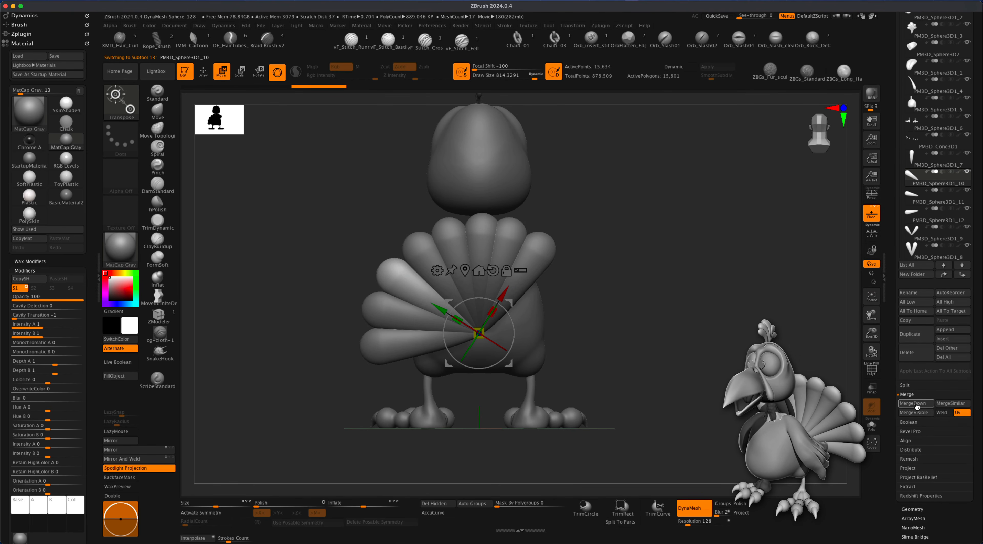
pyautogui.click(916, 403)
pyautogui.click(921, 372)
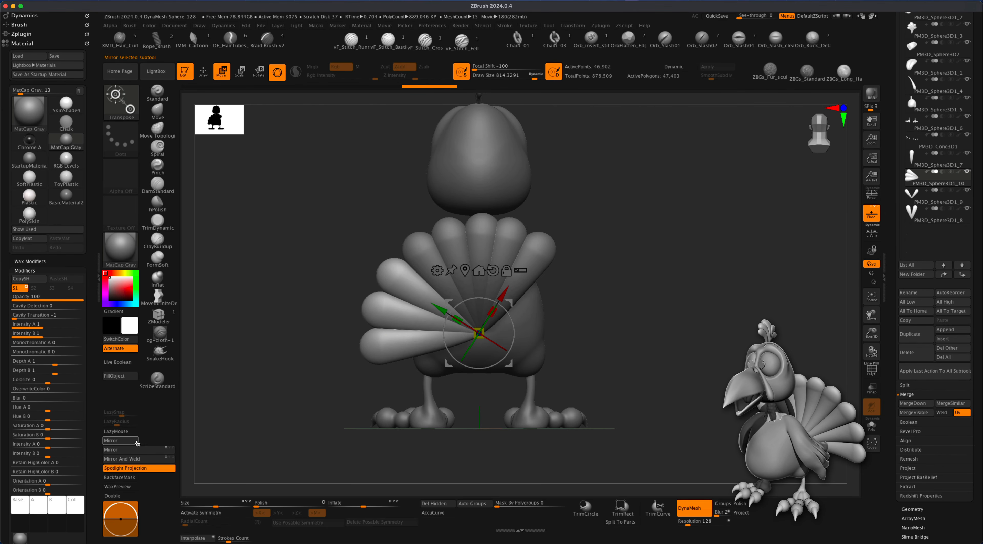
pyautogui.click(135, 451)
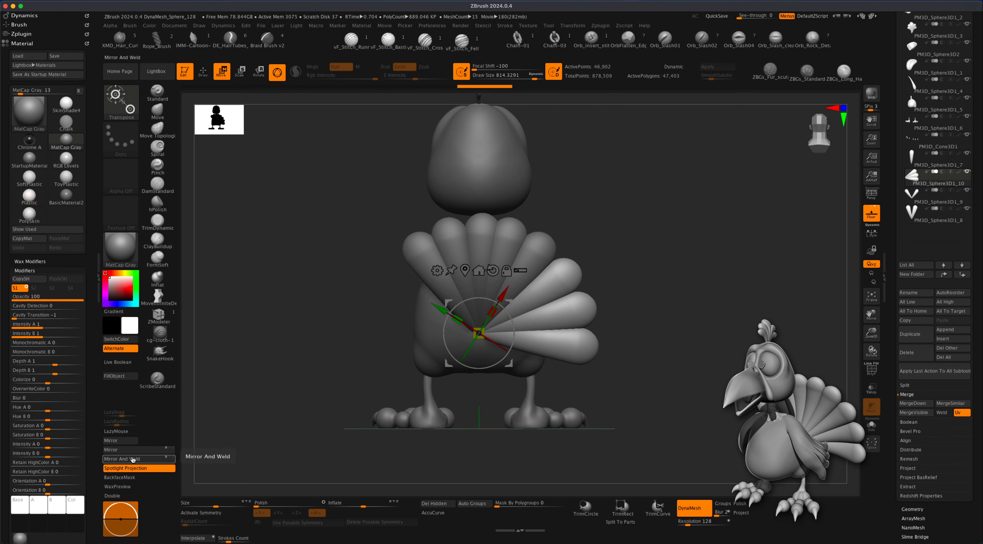
pyautogui.click(133, 459)
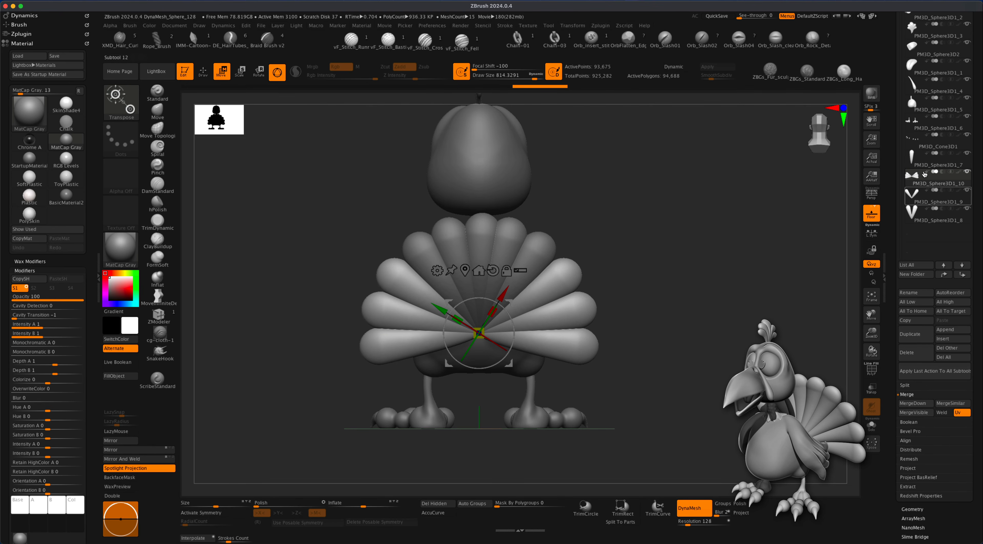
# Merge the central feather with the remaining feather subtools using MergeDown so the tail fan is a single subtool
pyautogui.click(914, 161)
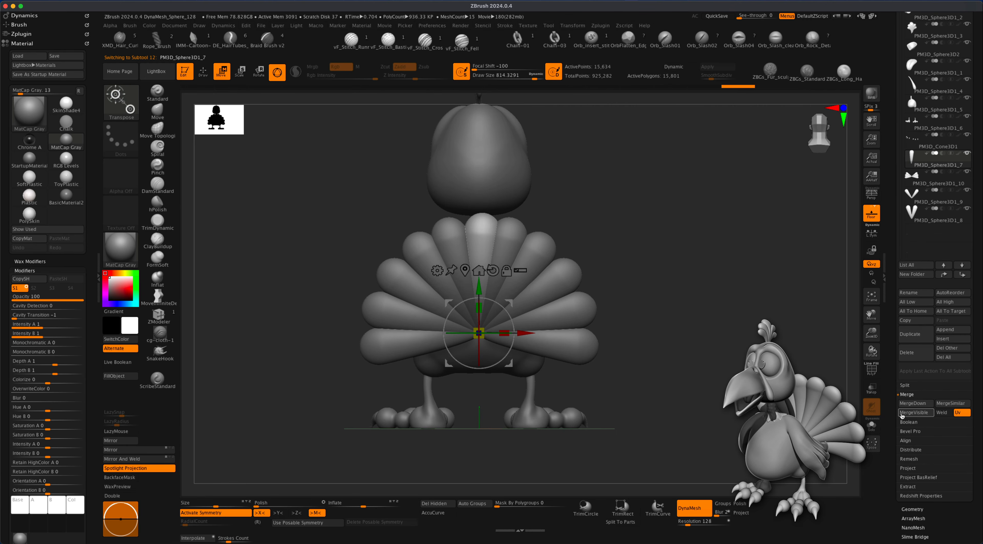
pyautogui.click(904, 404)
pyautogui.click(904, 404)
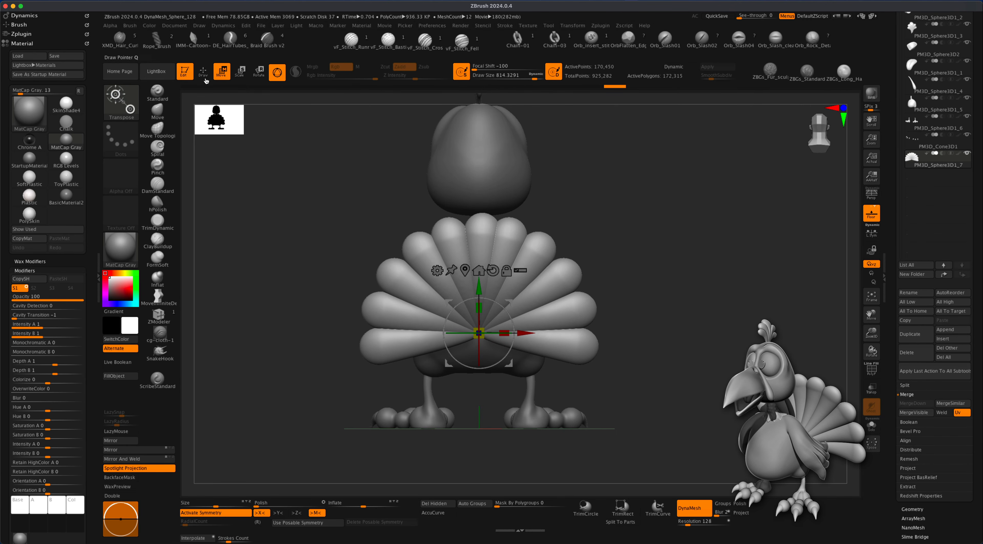
# Return to Draw mode with a draw size of about 415, turn off DynaMesh for the tail fan, and check its polygroups in PolyFrame
pyautogui.click(203, 71)
pyautogui.press('s')
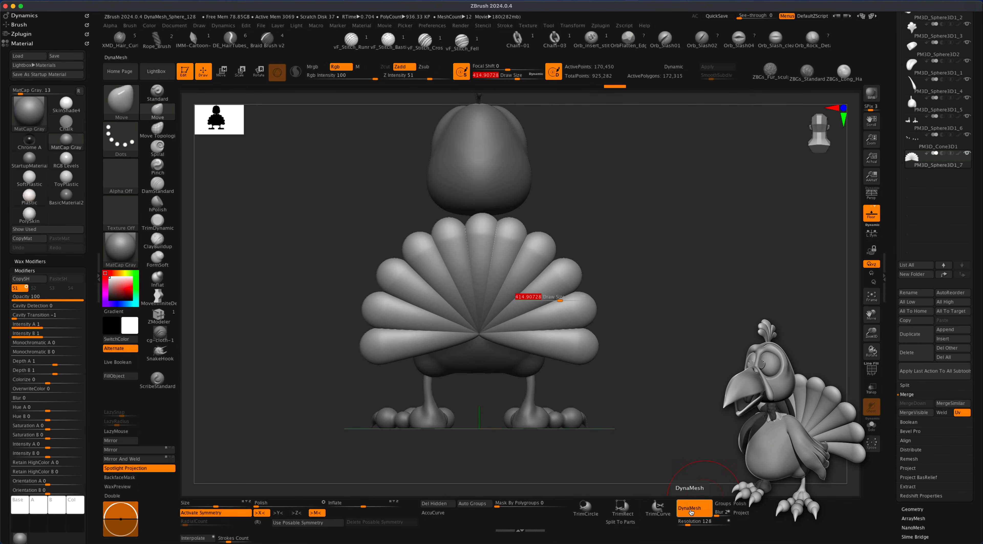
pyautogui.hotkey('shift', 'f')
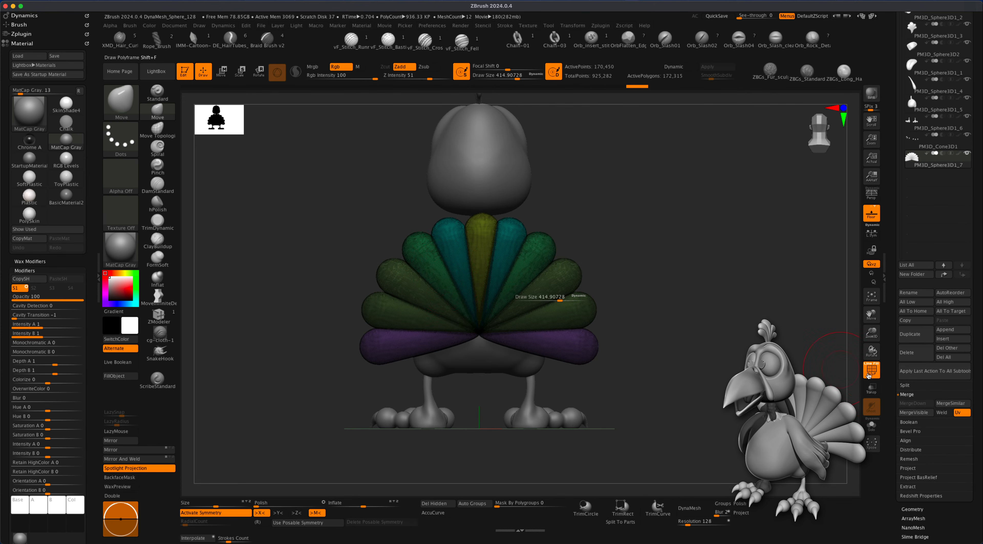
pyautogui.click(868, 375)
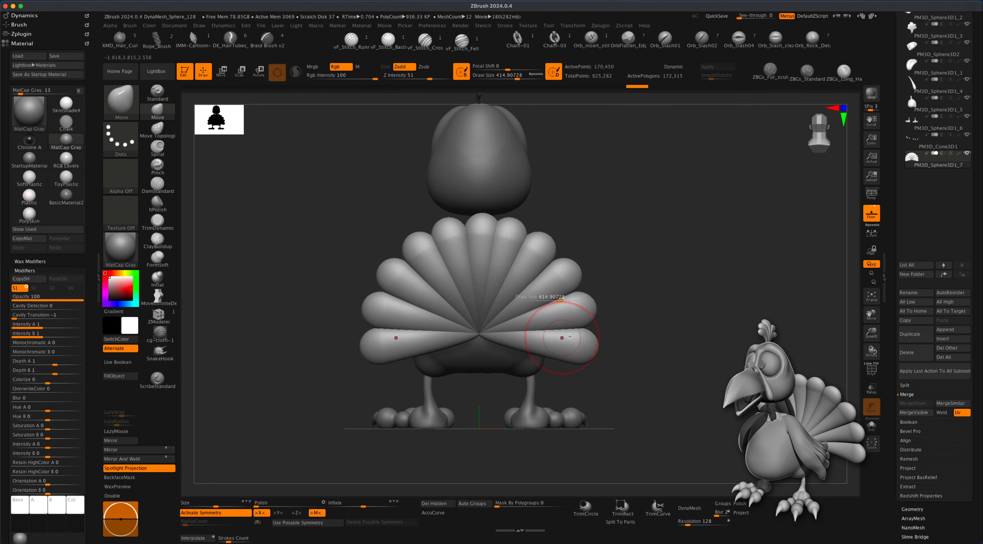
# Turn on perspective and render the whole turkey with BPR from a three-quarter front view
pyautogui.moveTo(711, 389); pyautogui.dragTo(677, 367)
pyautogui.click(869, 199)
pyautogui.keyDown('alt'); pyautogui.moveTo(615, 366); pyautogui.dragTo(754, 295); pyautogui.keyUp('alt')
pyautogui.hotkey('shift', 'r')
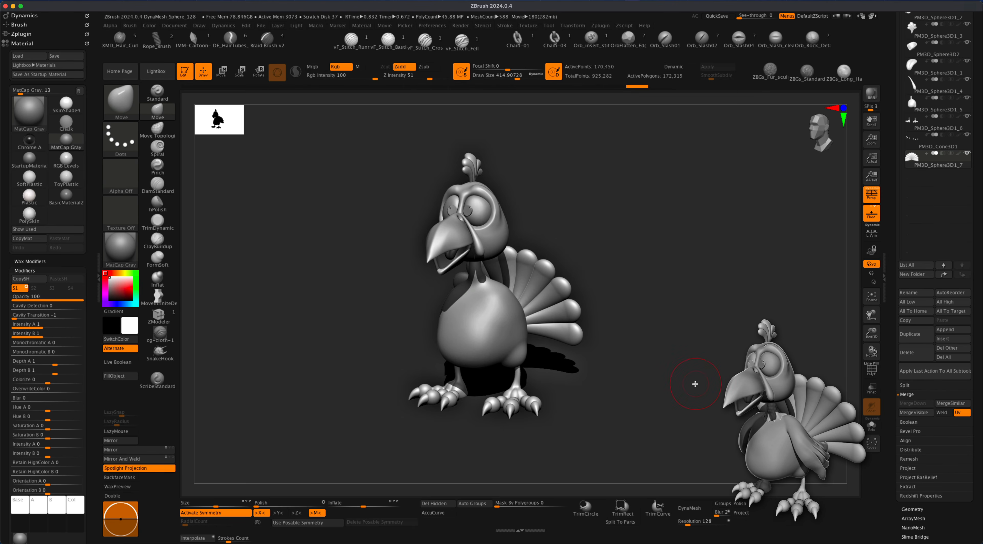
# Save the turkey tool to disk
pyautogui.moveTo(695, 383); pyautogui.dragTo(517, 392)
pyautogui.moveTo(977, 259); pyautogui.dragTo(978, 511)
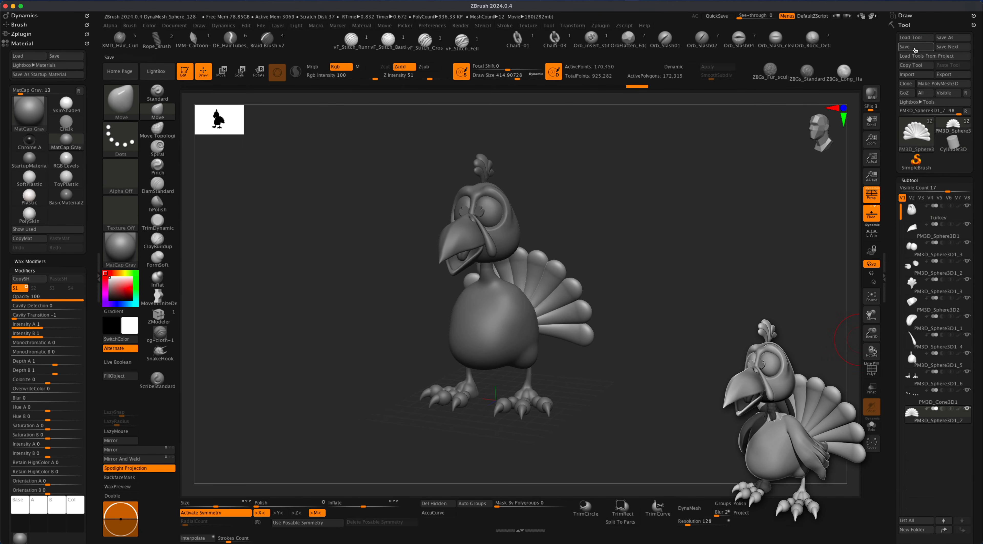
pyautogui.moveTo(661, 371)
pyautogui.mouseDown()
pyautogui.moveTo(669, 369)
pyautogui.moveTo(609, 377)
pyautogui.mouseUp()
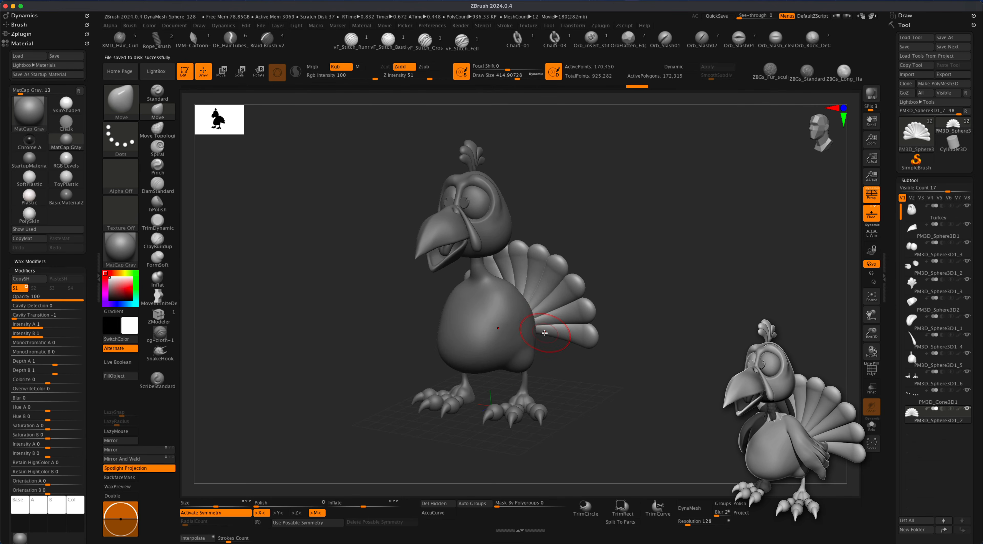
# Append a Sphere3D to the turkey as a new subtool
pyautogui.moveTo(605, 380)
pyautogui.mouseDown()
pyautogui.moveTo(638, 380)
pyautogui.moveTo(579, 370)
pyautogui.mouseUp()
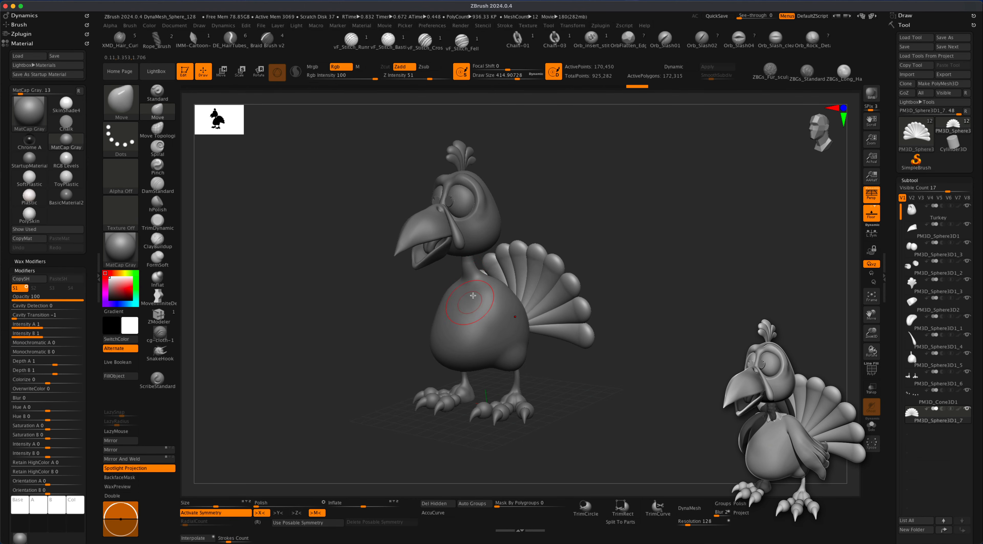
pyautogui.moveTo(559, 350); pyautogui.dragTo(568, 360)
pyautogui.keyDown('alt'); pyautogui.moveTo(635, 268); pyautogui.dragTo(646, 276); pyautogui.keyUp('alt')
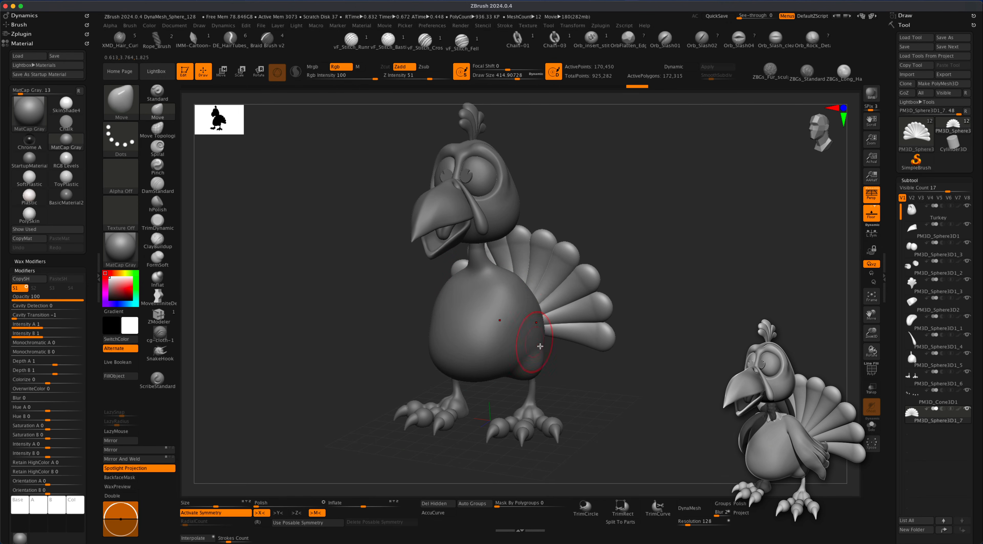
pyautogui.keyDown('alt'); pyautogui.moveTo(619, 361); pyautogui.dragTo(627, 391); pyautogui.keyUp('alt')
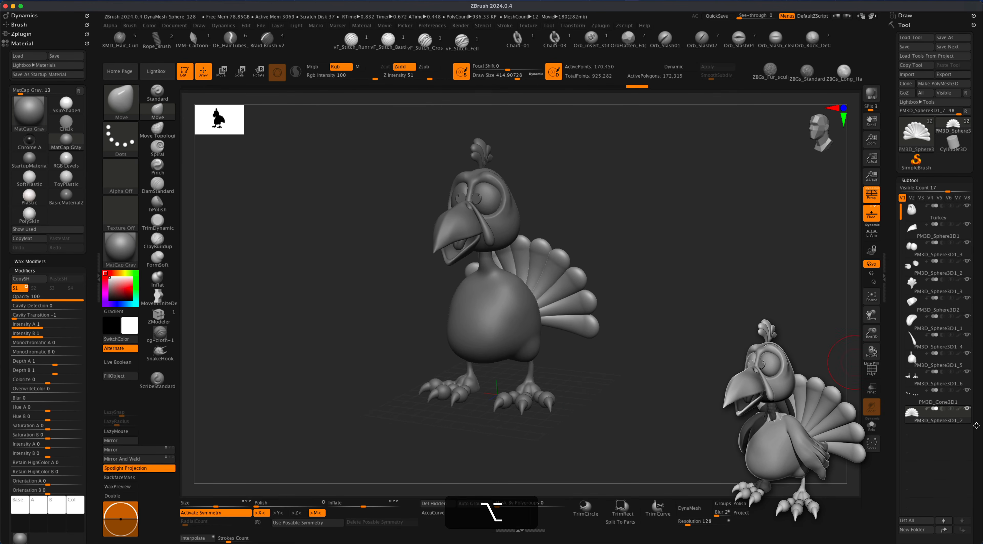
pyautogui.scroll(-10, 976, 425)
pyautogui.click(945, 434)
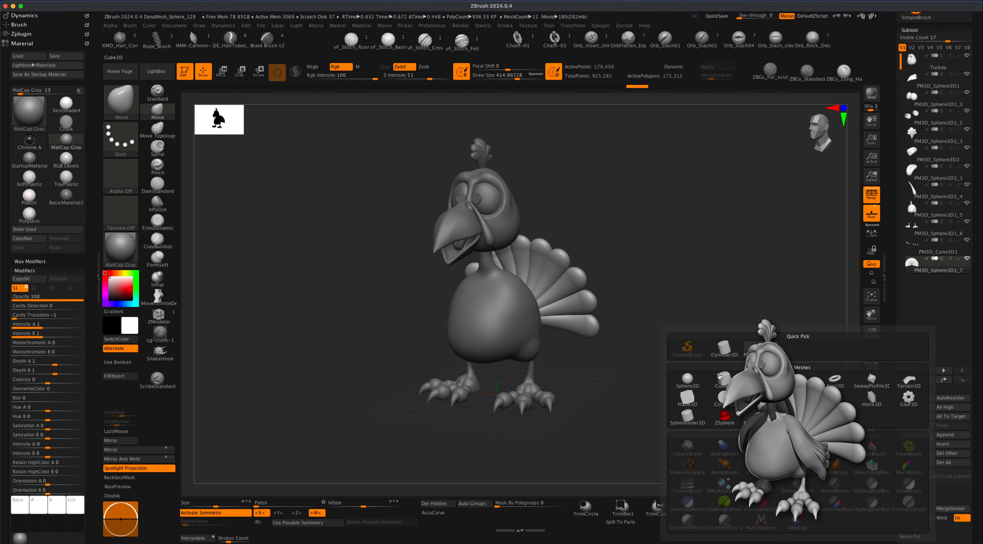
pyautogui.click(682, 378)
pyautogui.moveTo(680, 378); pyautogui.dragTo(275, 127)
# Turn off perspective, move the new sphere out beside the tail fan, and narrow it sideways into an upright ellipsoid
pyautogui.press('w')
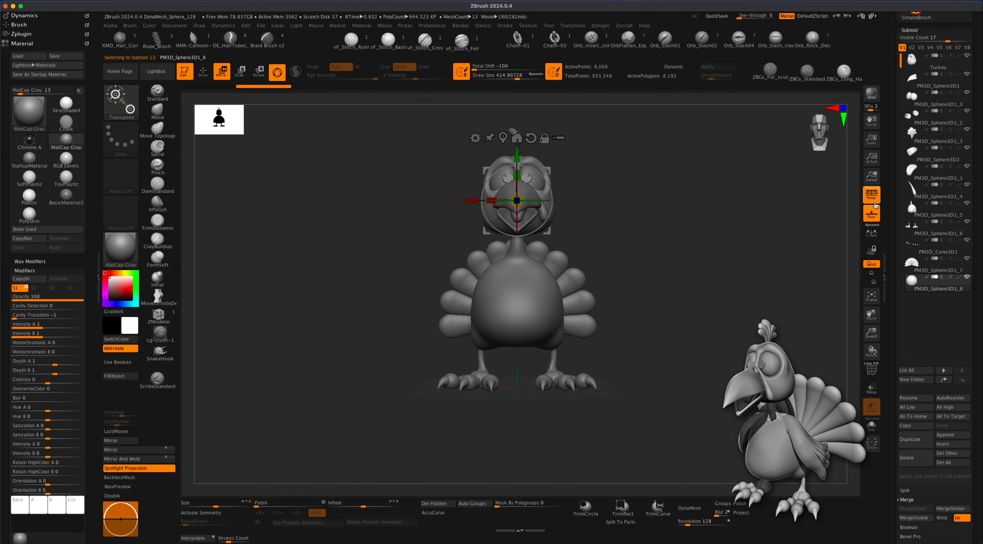
pyautogui.click(871, 197)
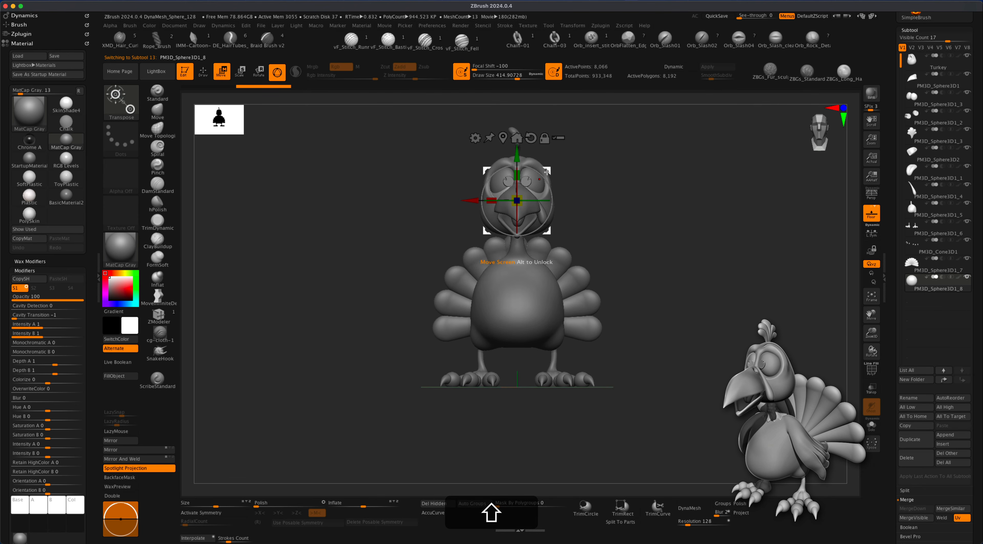
pyautogui.moveTo(547, 171); pyautogui.dragTo(673, 263)
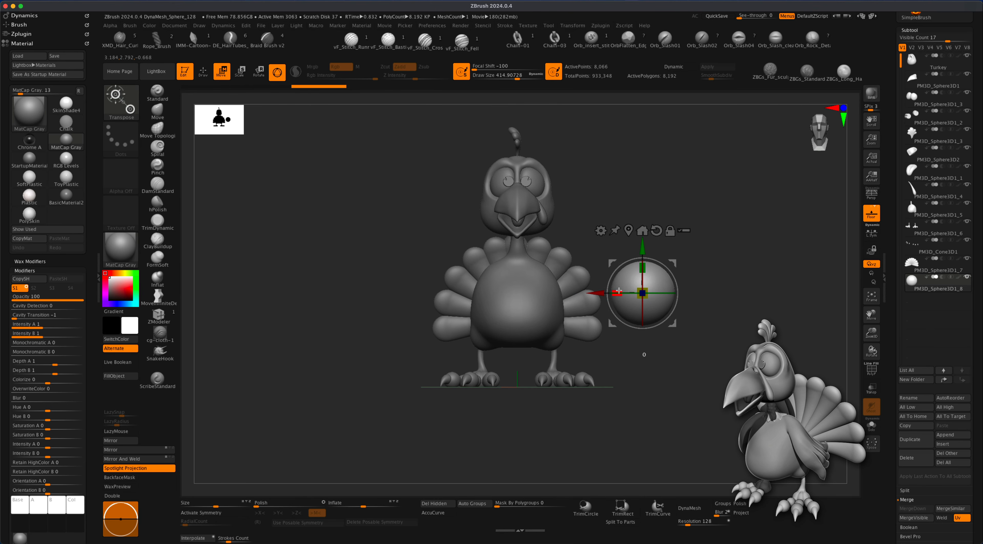
pyautogui.moveTo(619, 291); pyautogui.dragTo(608, 274)
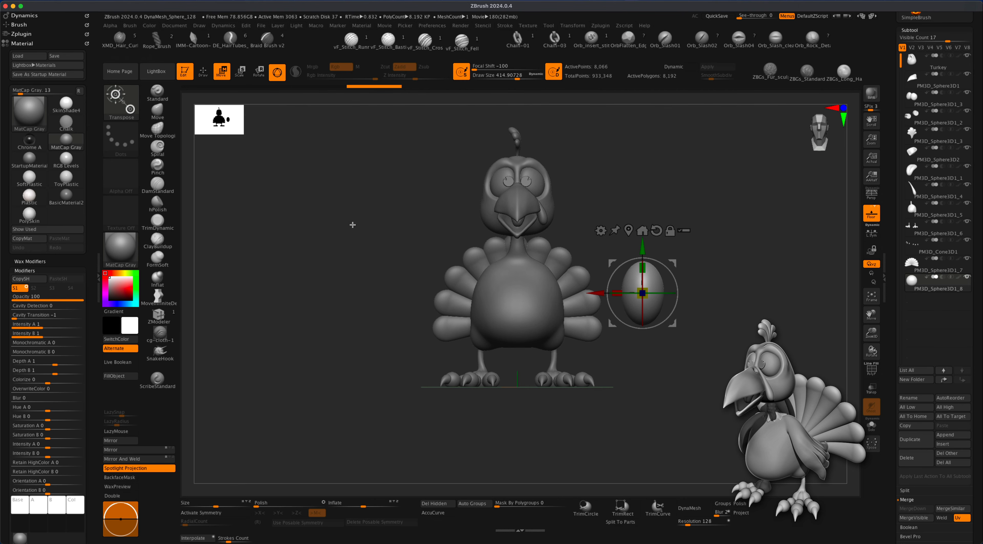
# Slice the ellipsoid vertically in half with KnifeCurve, keeping the half farther from the body
pyautogui.press('shift+super')
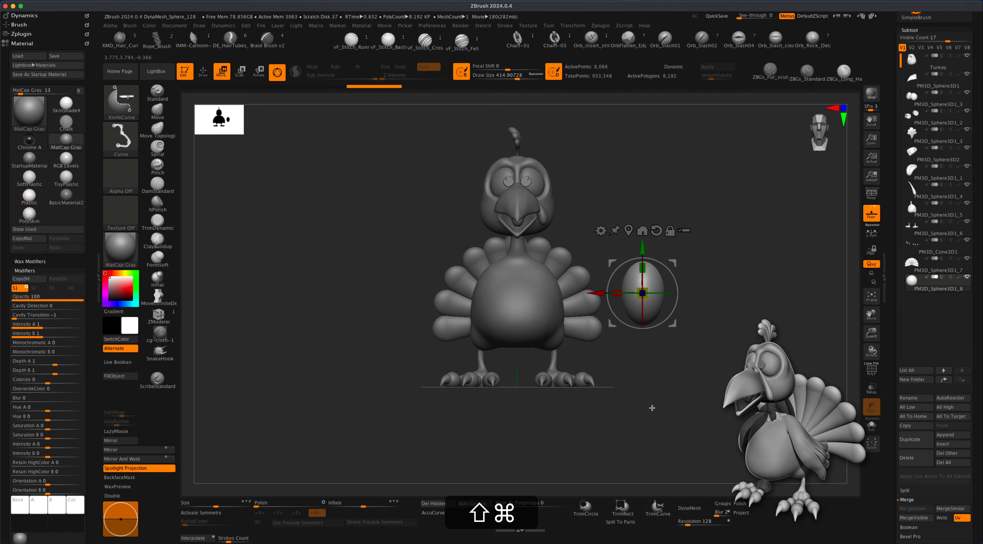
pyautogui.click(205, 73)
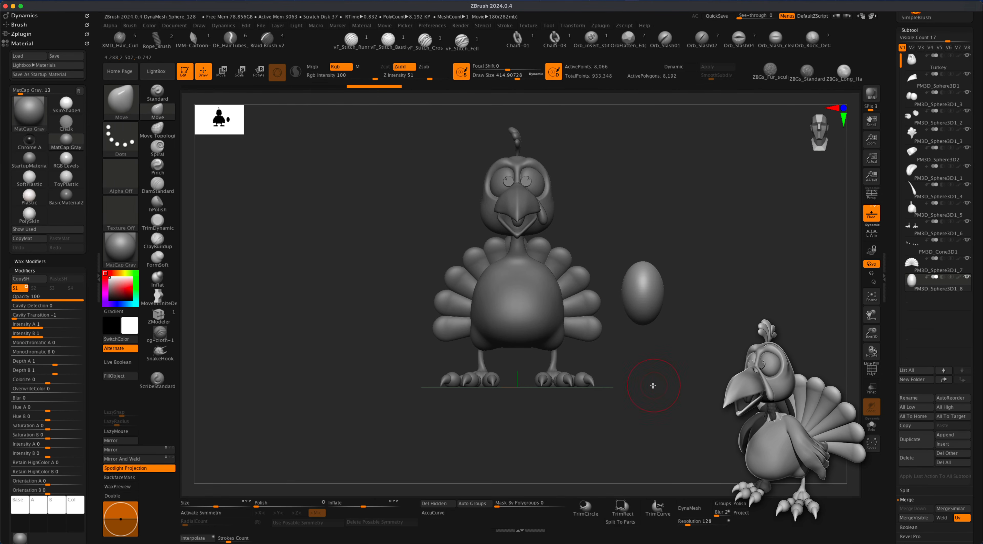
pyautogui.press('shift+super')
pyautogui.keyDown('shift'); pyautogui.keyDown('super'); pyautogui.moveTo(644, 425); pyautogui.dragTo(644, 169); pyautogui.keyUp('super'); pyautogui.keyUp('shift')
pyautogui.press('space')
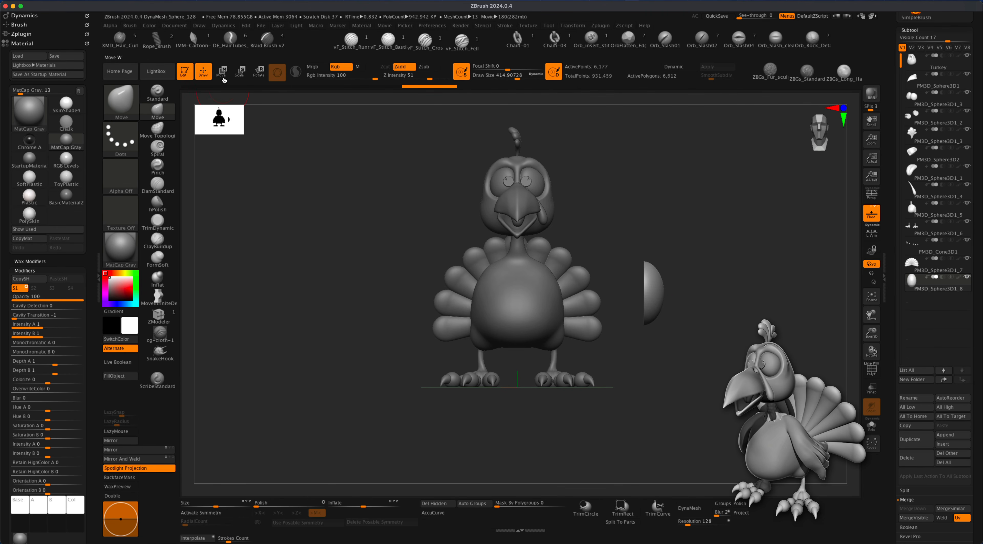
# Tilt and move the half-ellipsoid against the side of the turkey's body and adjust its width to form the wing base
pyautogui.click(224, 78)
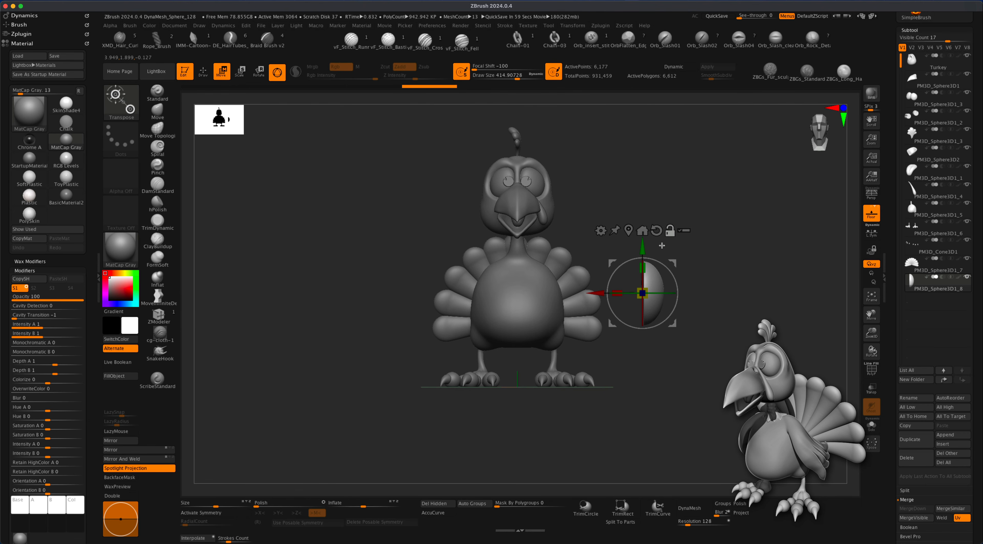
pyautogui.moveTo(643, 249); pyautogui.dragTo(584, 242)
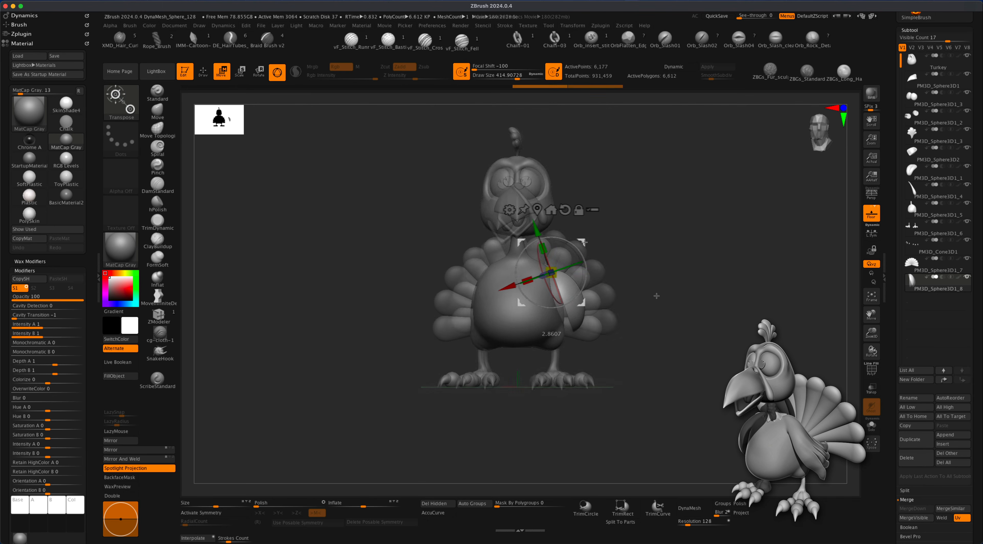
pyautogui.moveTo(656, 297); pyautogui.dragTo(626, 305)
pyautogui.keyDown('alt'); pyautogui.moveTo(698, 305); pyautogui.dragTo(575, 396); pyautogui.keyUp('alt')
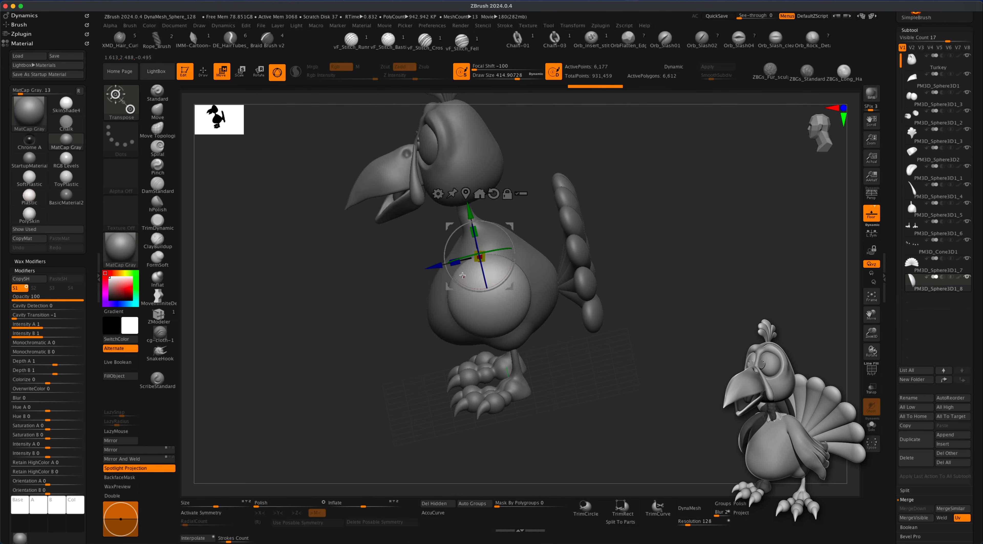
pyautogui.moveTo(457, 265); pyautogui.dragTo(462, 265)
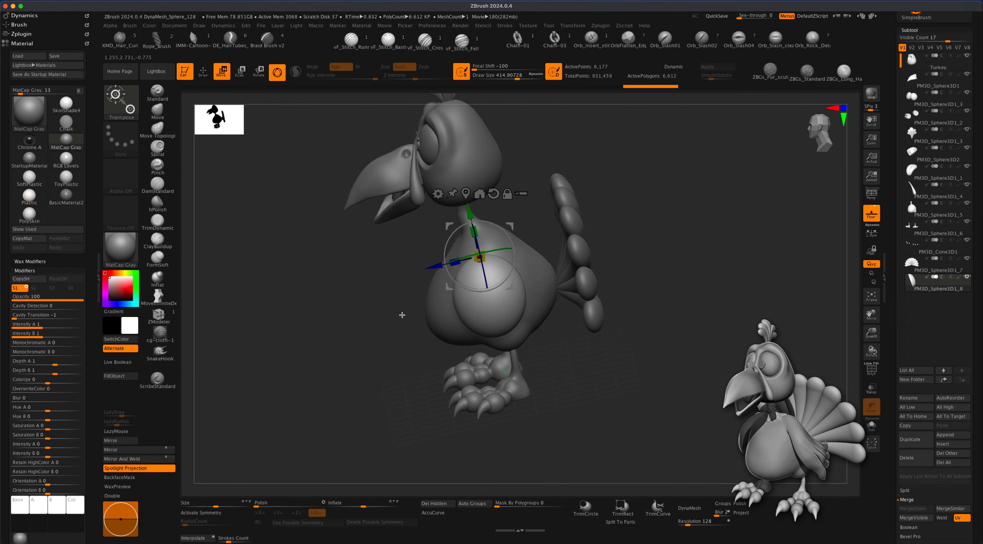
pyautogui.moveTo(402, 313)
pyautogui.mouseDown()
pyautogui.moveTo(430, 311)
pyautogui.moveTo(401, 314)
pyautogui.mouseUp()
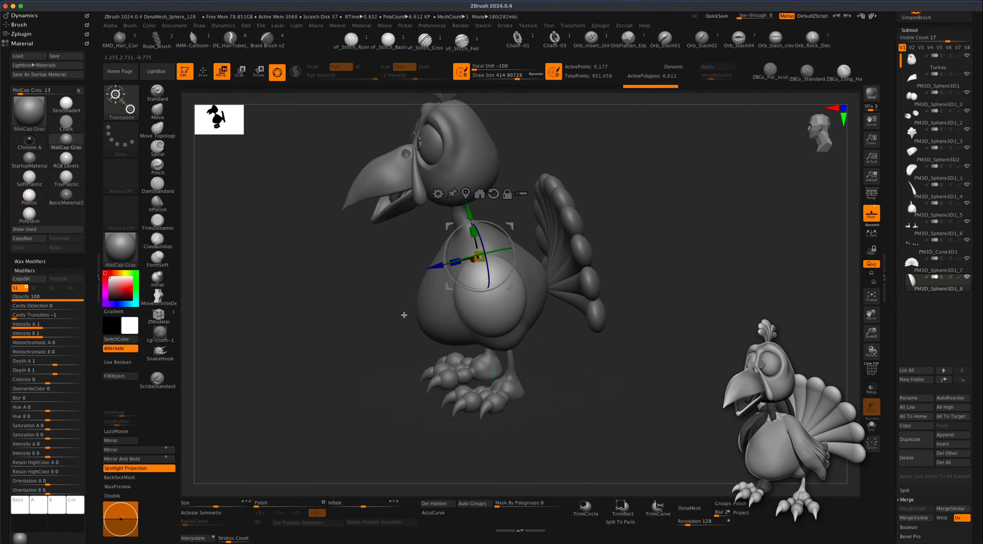
# Choose the Move brush for the wing, turn on AccuCurve, and set the draw size to about 468
pyautogui.click(152, 114)
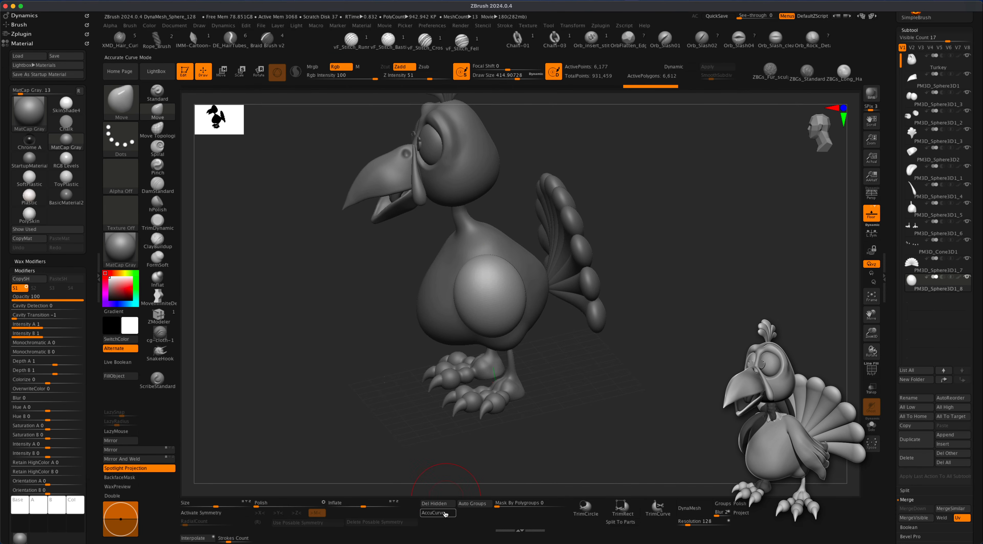
pyautogui.press('s')
pyautogui.click(590, 417)
pyautogui.moveTo(590, 384)
pyautogui.keyDown('alt'); pyautogui.mouseDown()
pyautogui.moveTo(576, 403)
pyautogui.moveTo(560, 400)
pyautogui.mouseUp(); pyautogui.keyUp('alt')
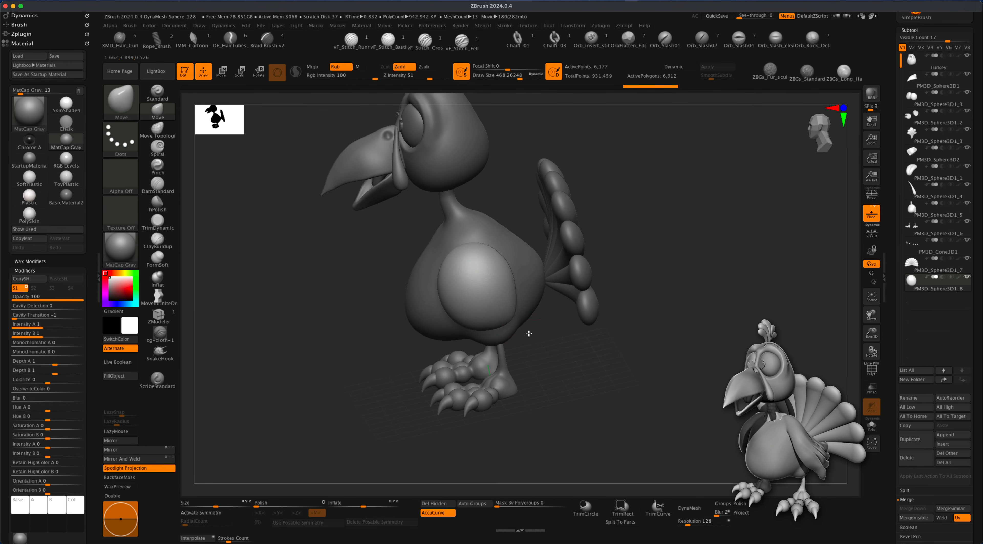
# Try to pull a pointed feather from the wing's rear edge at draw sizes of about 262 and 365
pyautogui.press('super+s')
pyautogui.moveTo(594, 375); pyautogui.dragTo(581, 375)
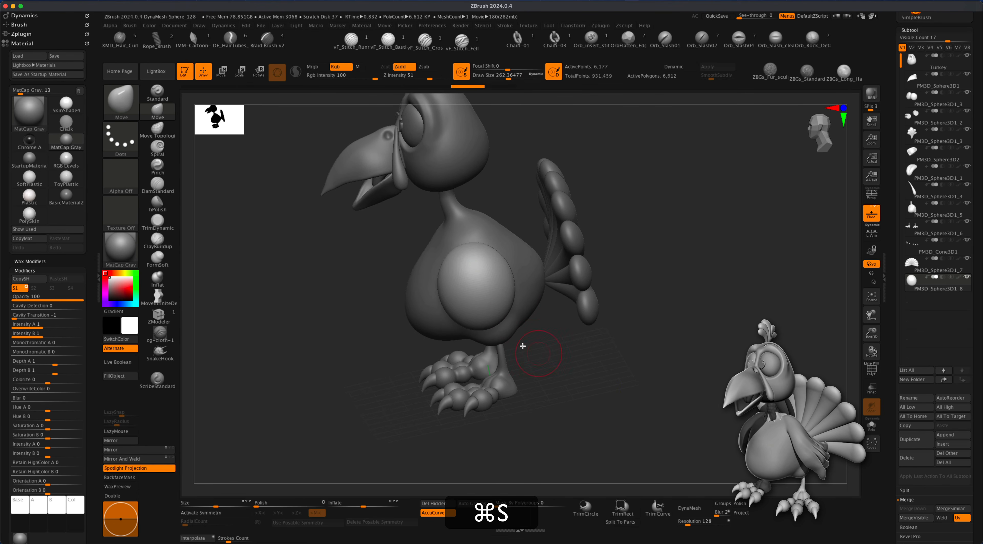
pyautogui.press('super+z')
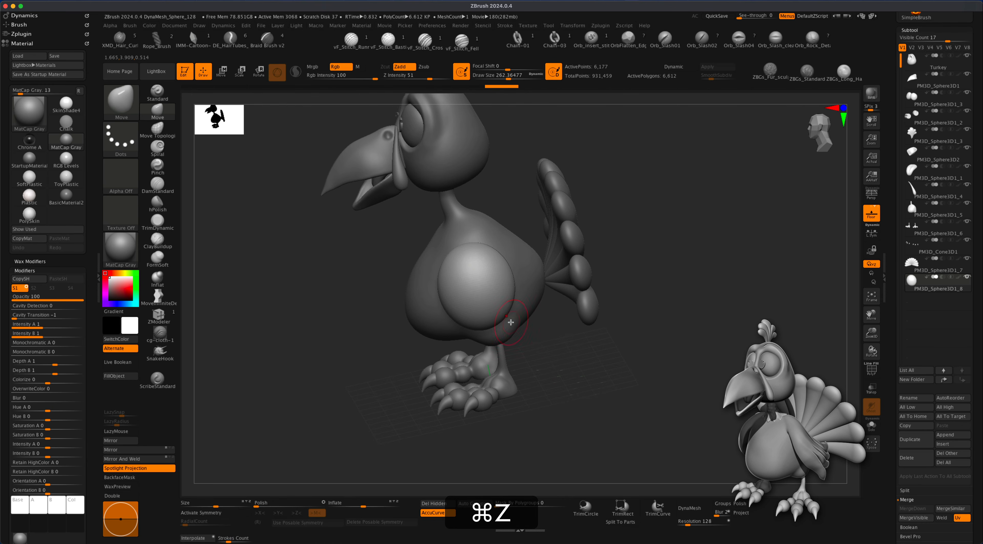
pyautogui.press('super+s')
pyautogui.moveTo(530, 359); pyautogui.dragTo(538, 358)
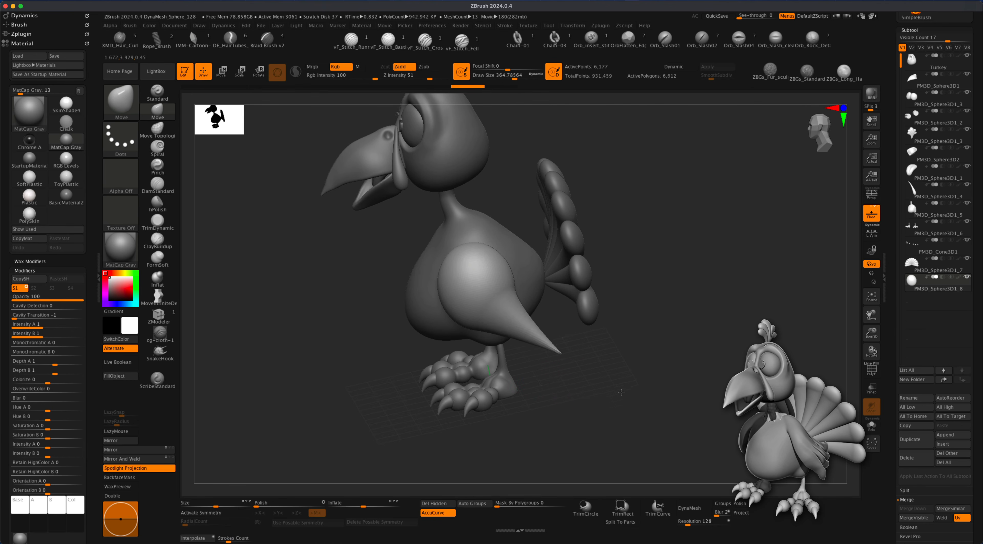
pyautogui.press('super+z')
# Pull four pointed feathers from the wing's rear edge, using a draw size of about 257, reduced to about 163 for the uppermost
pyautogui.press('super+s')
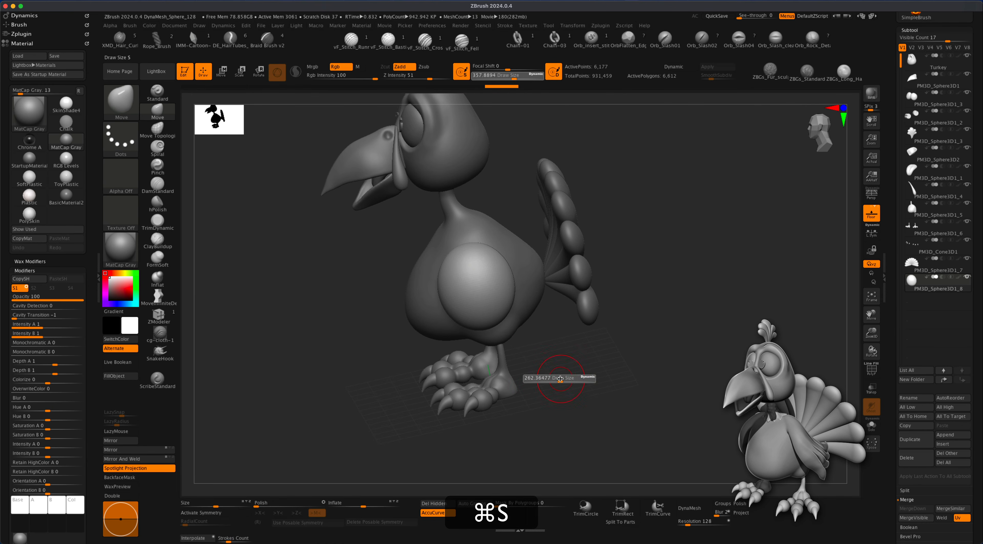
pyautogui.press('s')
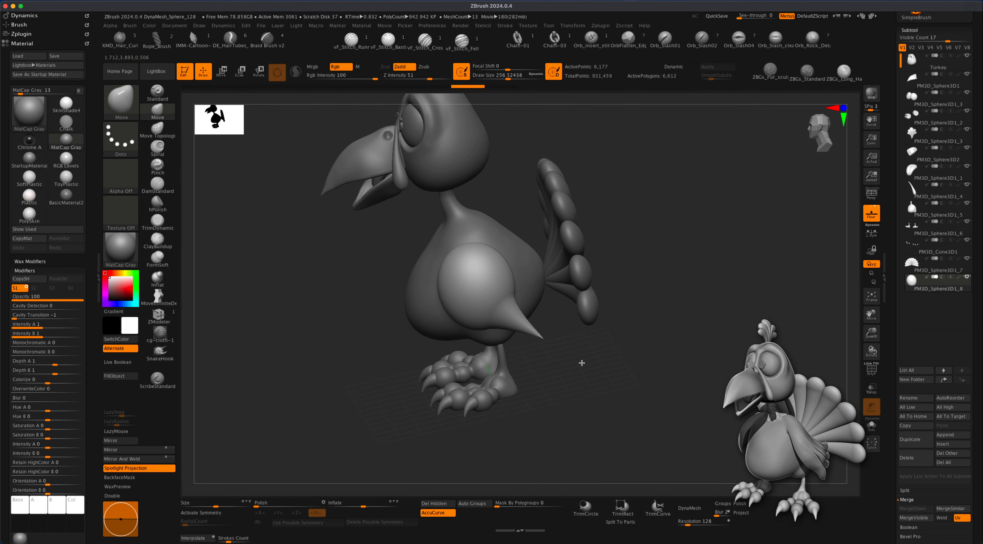
pyautogui.moveTo(482, 330)
pyautogui.mouseDown()
pyautogui.moveTo(517, 387)
pyautogui.moveTo(567, 384)
pyautogui.mouseUp()
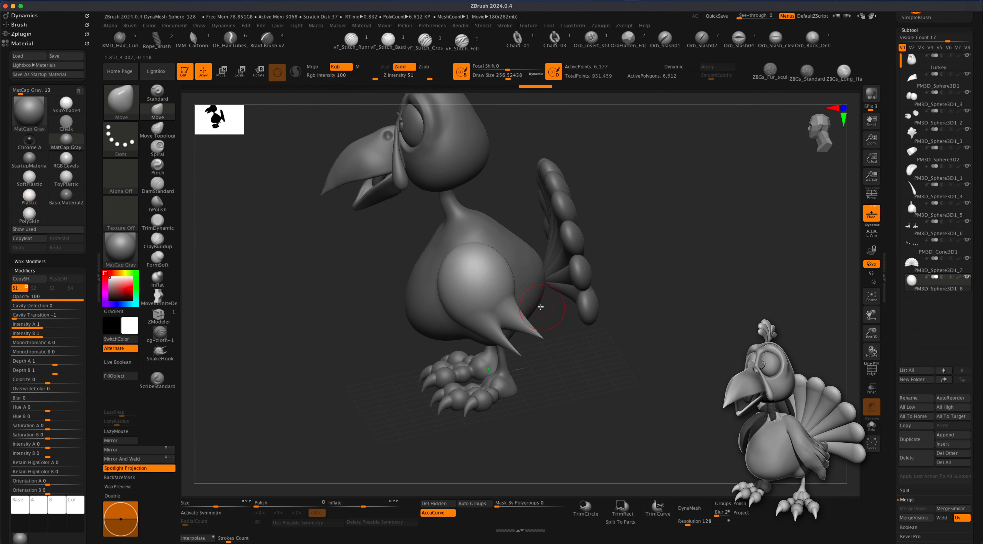
pyautogui.moveTo(514, 292); pyautogui.dragTo(553, 303)
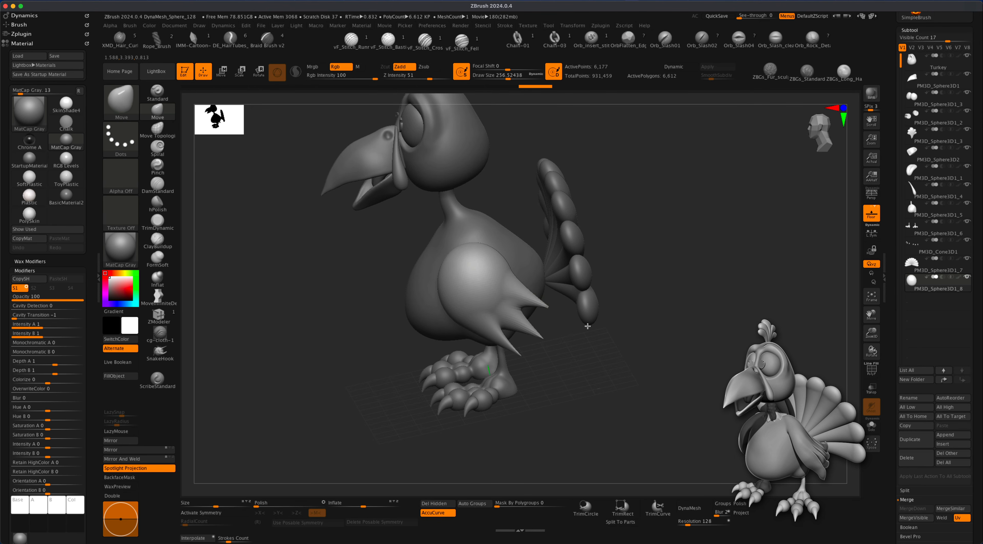
pyautogui.press('s')
pyautogui.moveTo(608, 406); pyautogui.dragTo(575, 366)
pyautogui.moveTo(511, 272)
pyautogui.mouseDown()
pyautogui.moveTo(546, 274)
pyautogui.moveTo(589, 321)
pyautogui.moveTo(719, 397)
pyautogui.moveTo(587, 304)
pyautogui.moveTo(668, 383)
pyautogui.moveTo(594, 444)
pyautogui.mouseUp()
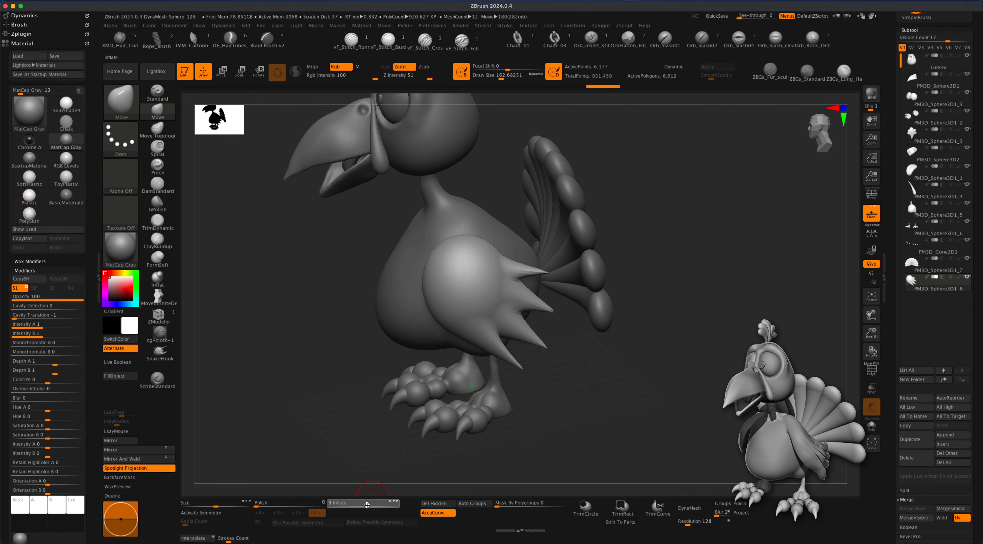
# Apply a slight Inflate to the wing, remesh it with DynaMesh at resolution 128, and enlarge the Move brush to about 393
pyautogui.moveTo(367, 505); pyautogui.dragTo(368, 505)
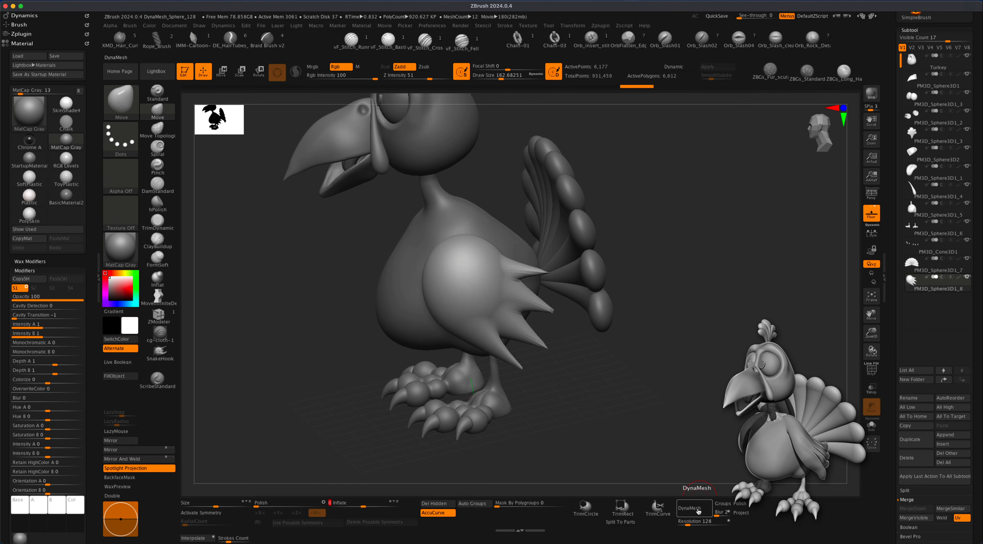
pyautogui.click(699, 511)
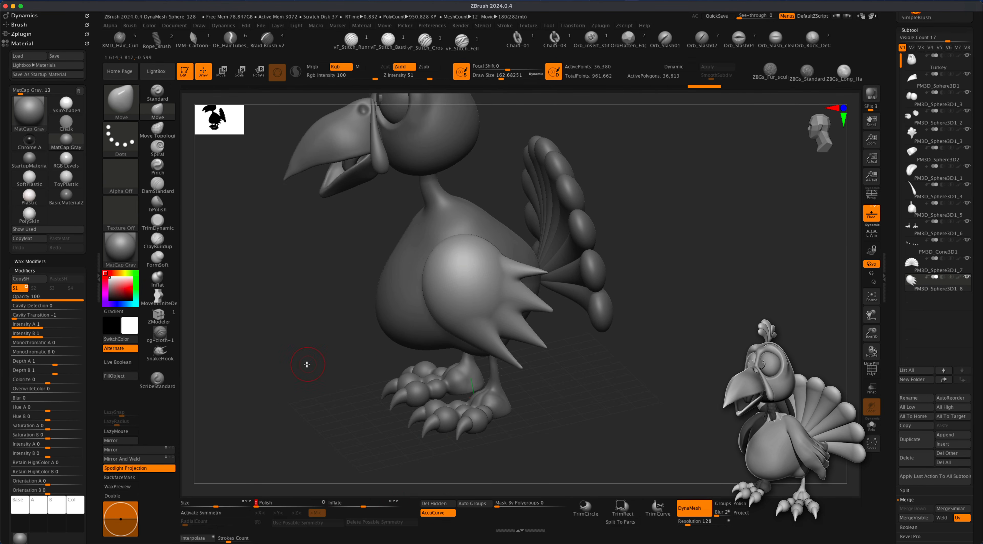
pyautogui.press('s')
pyautogui.press('shift')
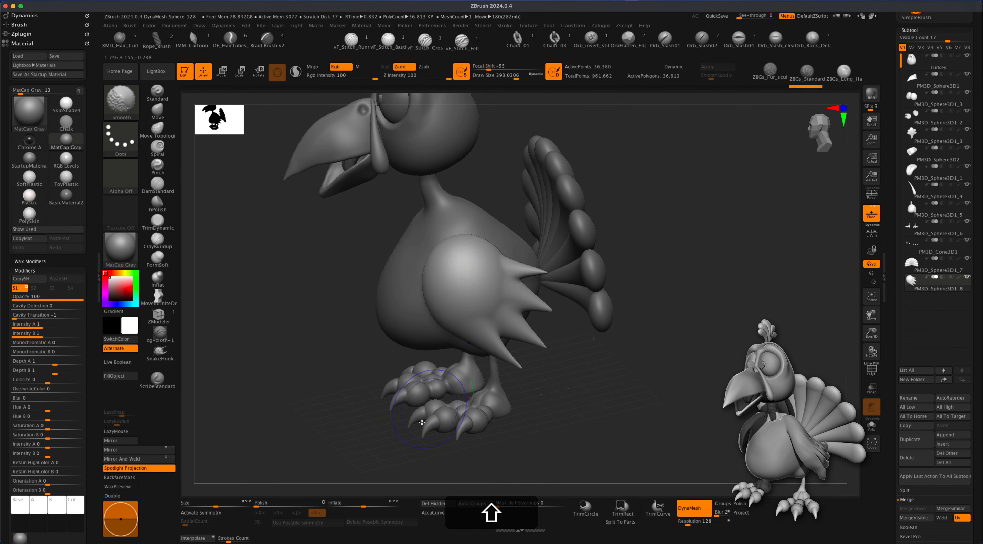
pyautogui.press('shift')
# Inflate the remeshed wing by about 14 to thicken its feather tips
pyautogui.keyDown('alt'); pyautogui.moveTo(641, 428); pyautogui.dragTo(666, 508); pyautogui.keyUp('alt')
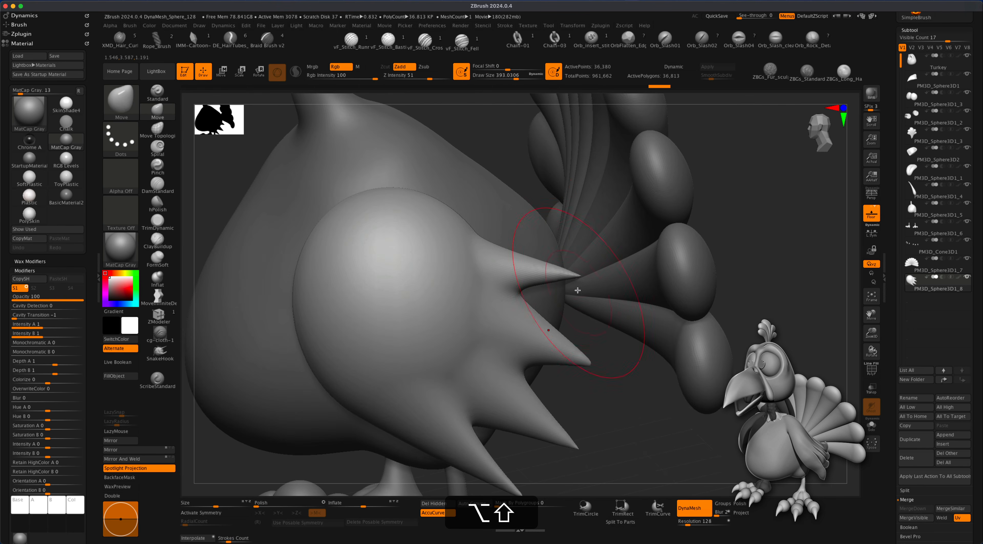
pyautogui.keyDown('alt'); pyautogui.moveTo(621, 391); pyautogui.dragTo(614, 343); pyautogui.keyUp('alt')
pyautogui.keyDown('alt'); pyautogui.moveTo(468, 480); pyautogui.dragTo(457, 487); pyautogui.keyUp('alt')
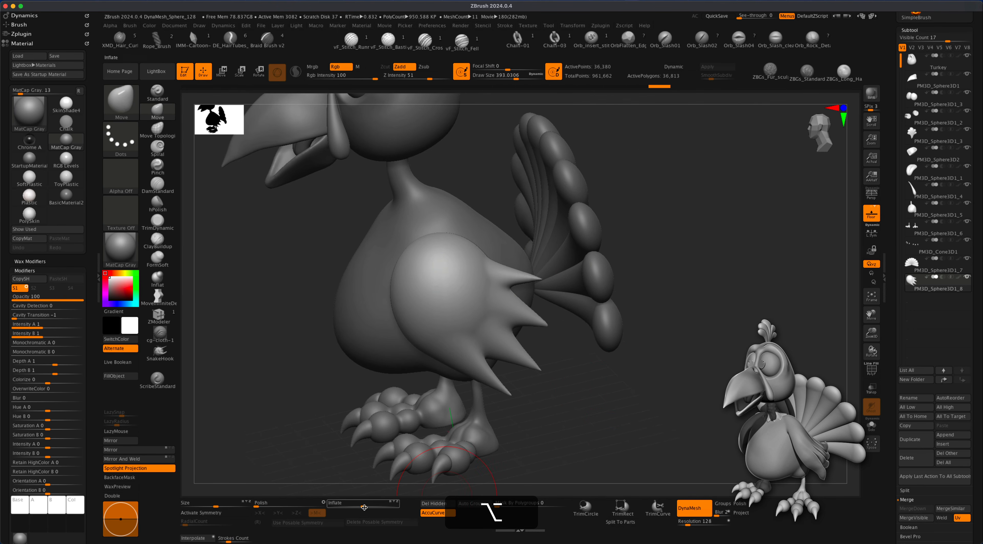
pyautogui.moveTo(362, 506); pyautogui.dragTo(372, 506)
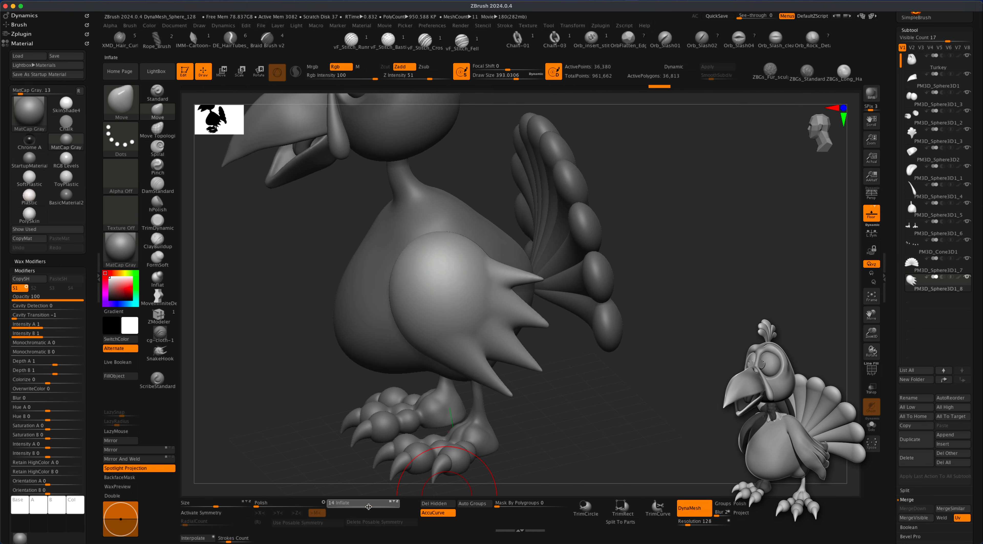
pyautogui.moveTo(610, 421)
pyautogui.mouseDown()
pyautogui.moveTo(588, 419)
pyautogui.moveTo(570, 397)
pyautogui.moveTo(554, 356)
pyautogui.moveTo(610, 411)
pyautogui.moveTo(567, 330)
pyautogui.mouseUp()
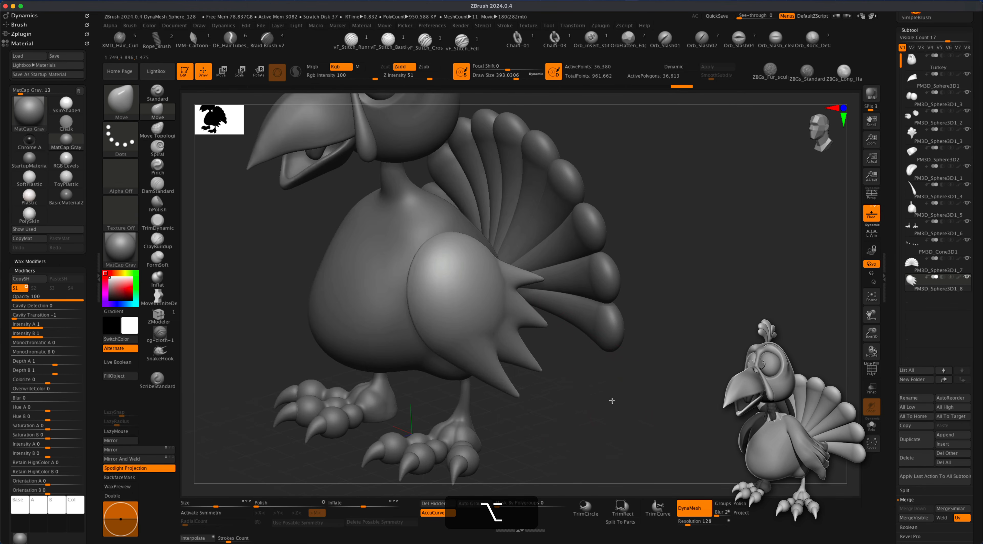
# Reshape the wing against the turkey's side with the Move brush, enlarging its draw size to about 638
pyautogui.keyDown('alt'); pyautogui.moveTo(612, 401); pyautogui.dragTo(609, 406); pyautogui.keyUp('alt')
pyautogui.press('s')
pyautogui.moveTo(287, 274); pyautogui.dragTo(294, 274)
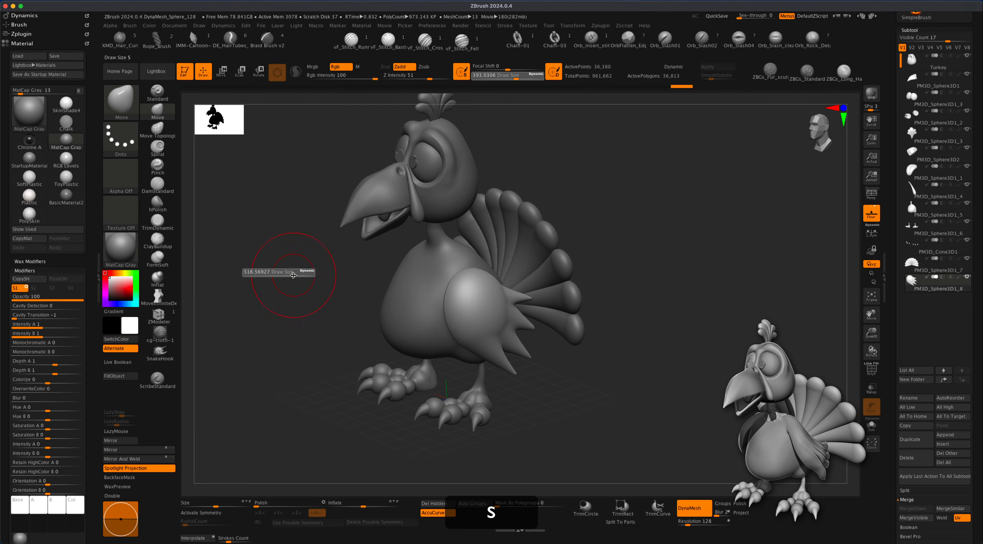
pyautogui.moveTo(647, 366)
pyautogui.keyDown('alt'); pyautogui.mouseDown()
pyautogui.moveTo(659, 408)
pyautogui.moveTo(604, 350)
pyautogui.moveTo(511, 356)
pyautogui.moveTo(522, 402)
pyautogui.moveTo(395, 362)
pyautogui.moveTo(505, 290)
pyautogui.mouseUp(); pyautogui.keyUp('alt')
pyautogui.press('s')
pyautogui.moveTo(666, 320)
pyautogui.mouseDown()
pyautogui.moveTo(553, 316)
pyautogui.moveTo(583, 319)
pyautogui.moveTo(582, 362)
pyautogui.moveTo(510, 305)
pyautogui.moveTo(701, 284)
pyautogui.mouseUp()
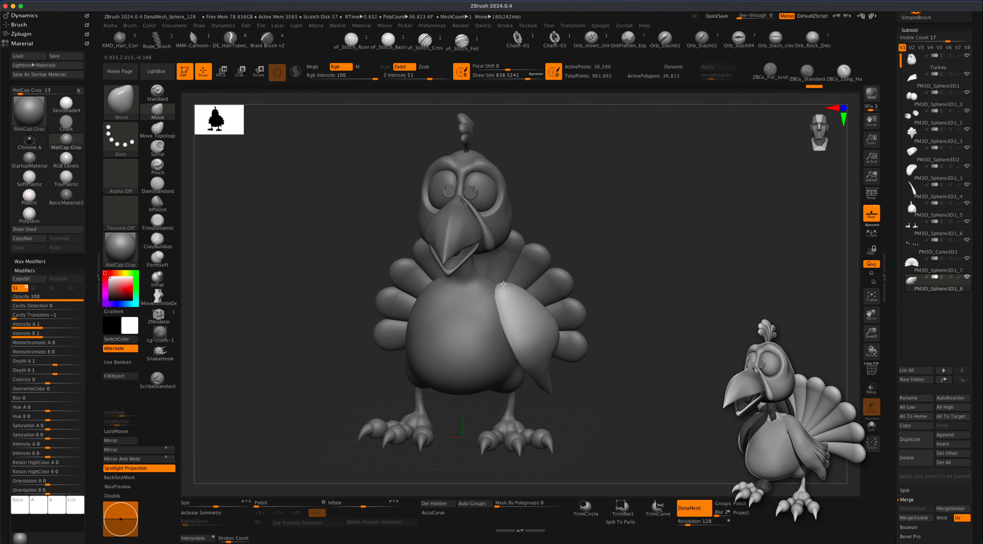
pyautogui.moveTo(503, 284); pyautogui.dragTo(558, 317)
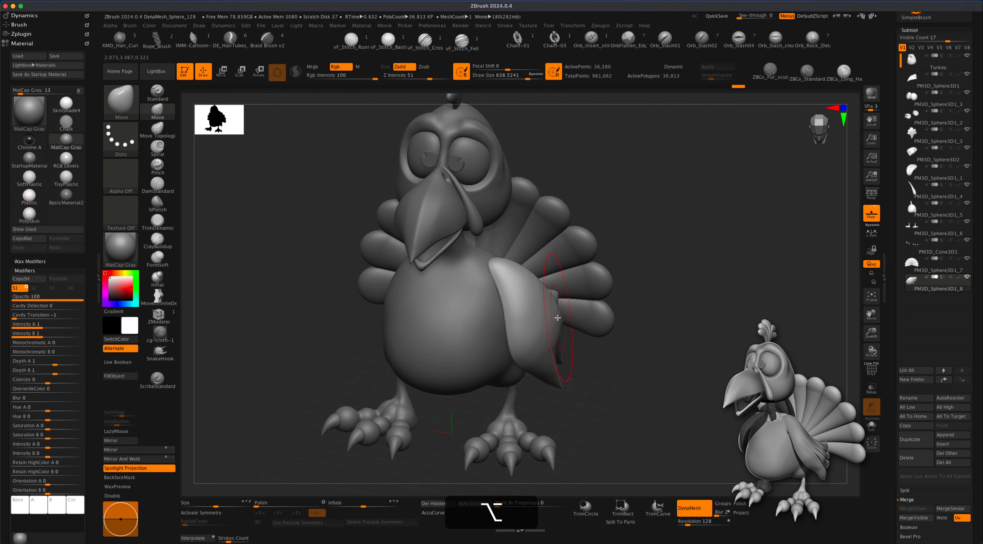
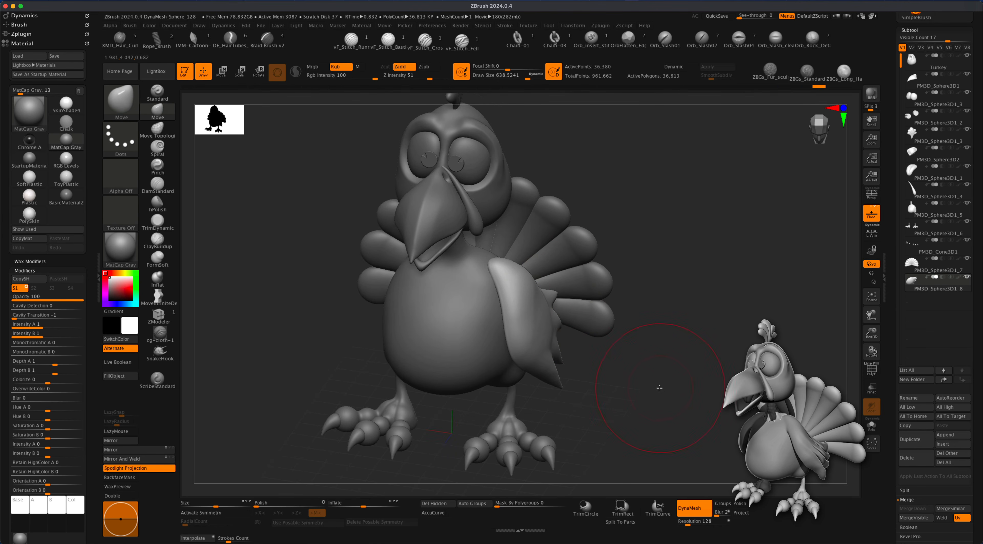
pyautogui.press('super+z')
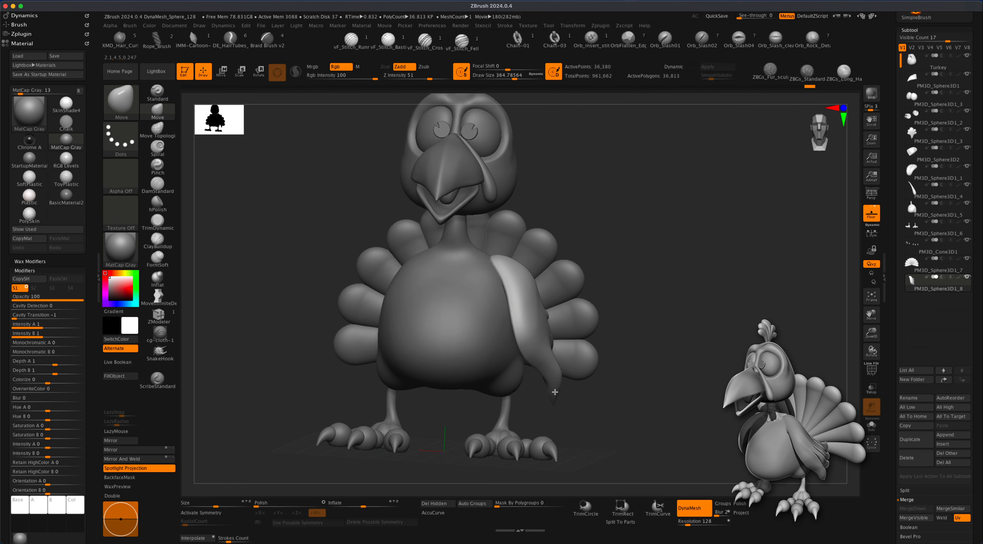
# Bend the wing's feather tips outward and adjust the wing's profile with the Move brush, starting at a draw size of about 365
pyautogui.moveTo(614, 393)
pyautogui.mouseDown()
pyautogui.moveTo(567, 399)
pyautogui.moveTo(569, 385)
pyautogui.mouseUp()
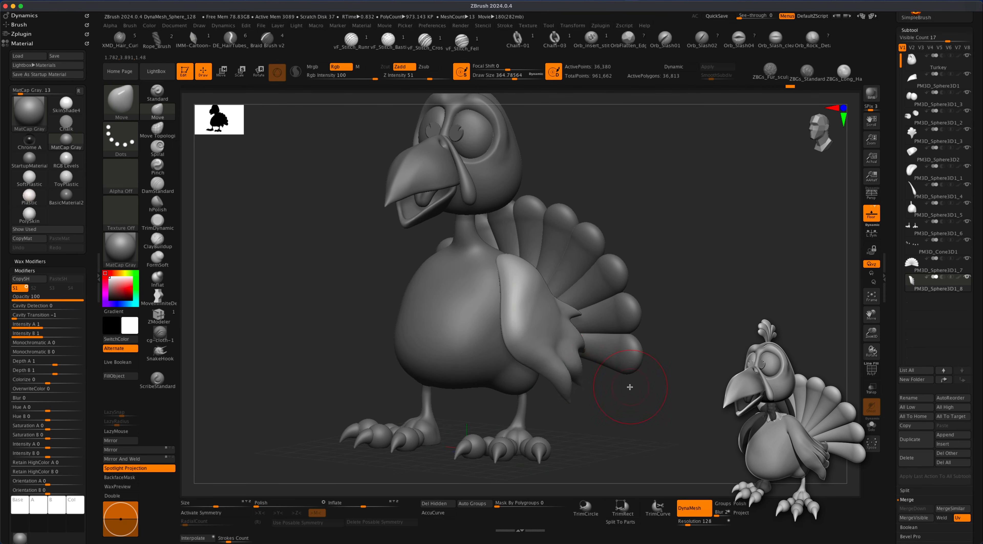
pyautogui.moveTo(630, 386); pyautogui.dragTo(574, 316)
pyautogui.moveTo(681, 372); pyautogui.dragTo(674, 424)
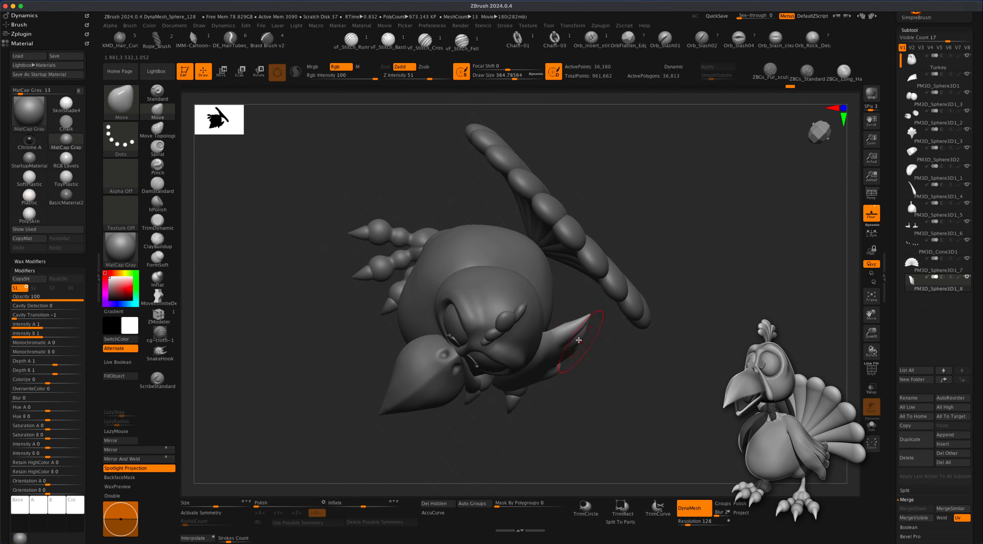
pyautogui.moveTo(562, 329); pyautogui.dragTo(574, 335)
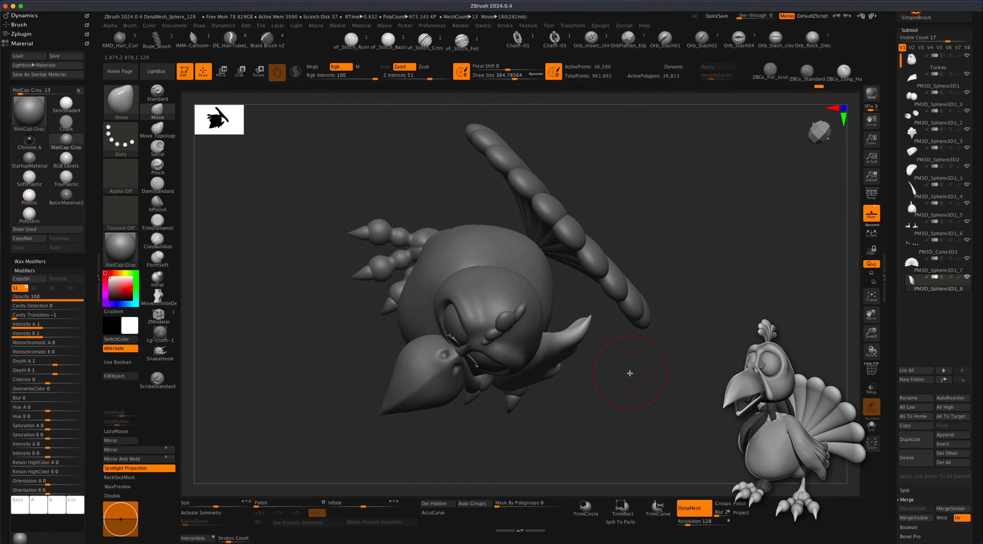
pyautogui.moveTo(630, 373)
pyautogui.mouseDown()
pyautogui.moveTo(500, 403)
pyautogui.moveTo(656, 397)
pyautogui.moveTo(610, 398)
pyautogui.moveTo(673, 361)
pyautogui.moveTo(650, 370)
pyautogui.moveTo(665, 418)
pyautogui.moveTo(610, 406)
pyautogui.moveTo(647, 421)
pyautogui.moveTo(625, 429)
pyautogui.moveTo(634, 430)
pyautogui.mouseUp()
pyautogui.keyDown('alt'); pyautogui.moveTo(700, 403); pyautogui.dragTo(650, 385); pyautogui.keyUp('alt')
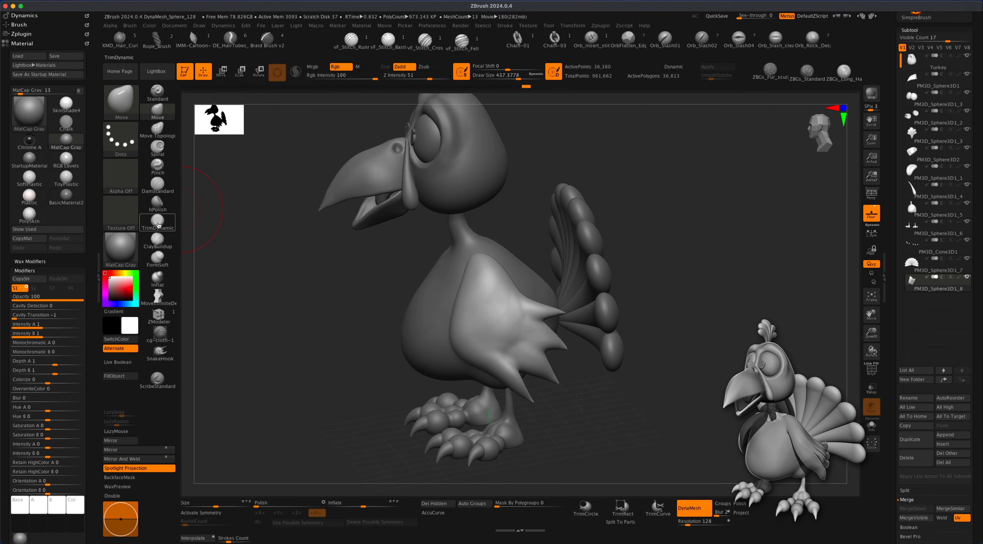
# Carve grooves between the wing's feathers with DamStandard at draw sizes of about 140 and 108, undoing unwanted strokes
pyautogui.click(157, 184)
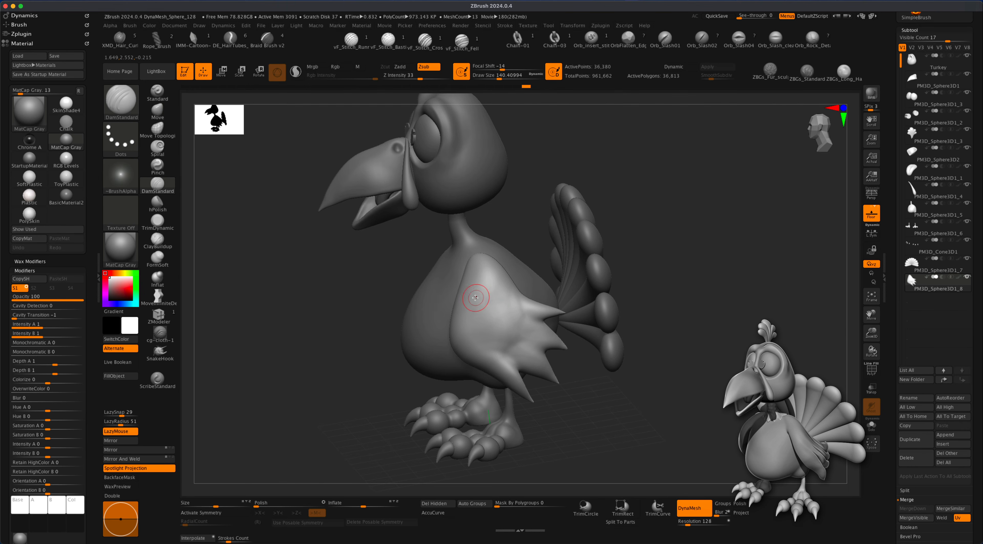
pyautogui.press('super+z')
pyautogui.moveTo(467, 308); pyautogui.dragTo(521, 370)
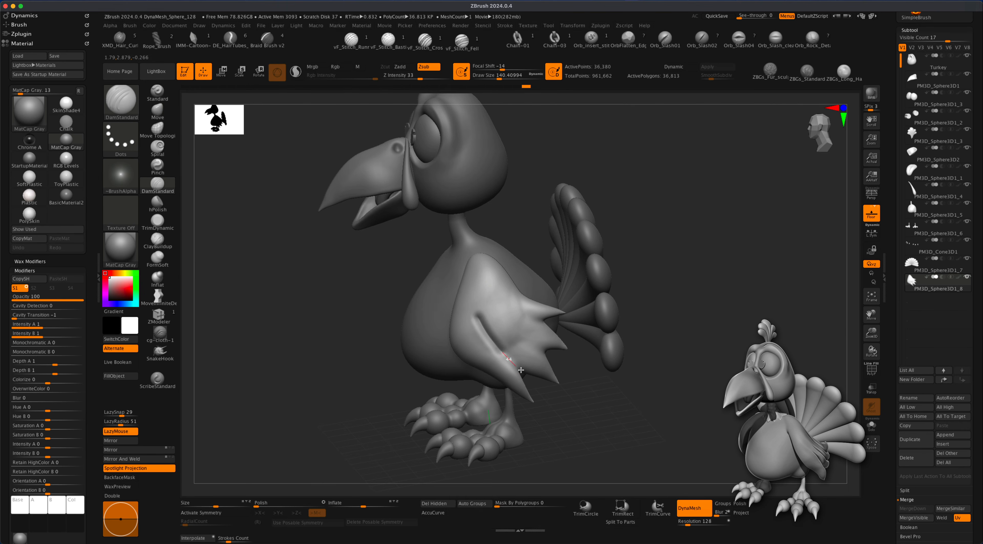
pyautogui.press('super+z')
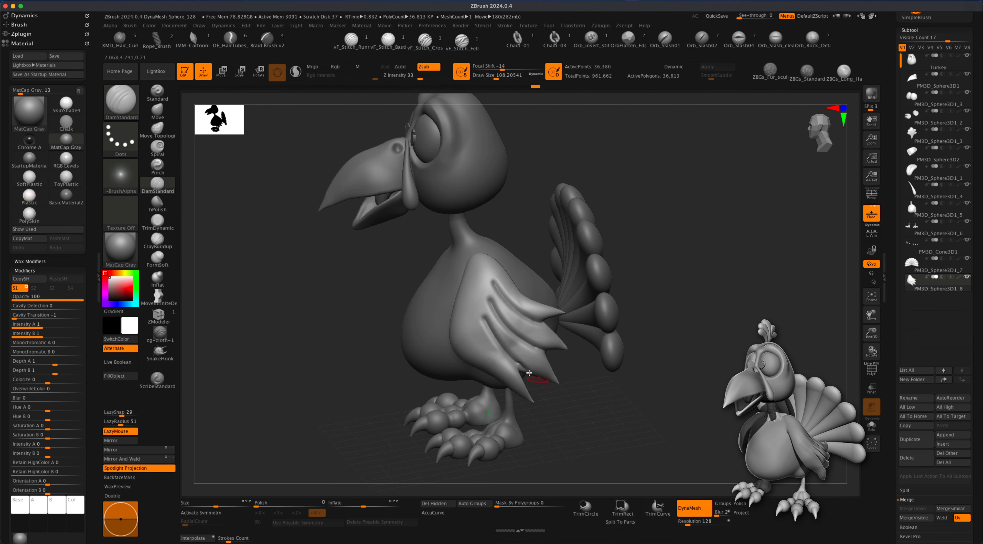
pyautogui.moveTo(635, 411); pyautogui.dragTo(617, 439)
pyautogui.press('super+z')
# Sharpen the wing's feather grooves with the Pinch brush at a draw size of about 163
pyautogui.press('s')
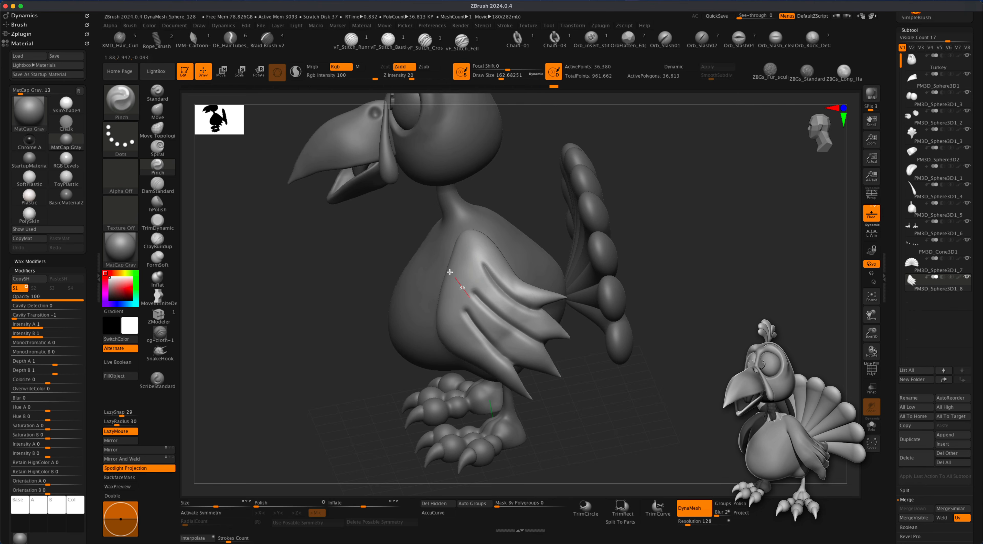
pyautogui.moveTo(638, 384); pyautogui.dragTo(671, 385)
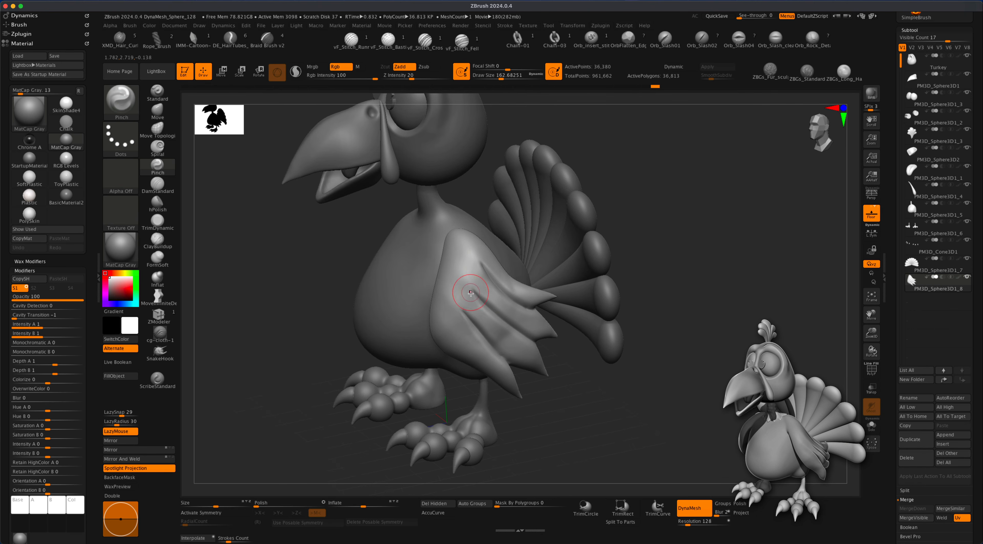
pyautogui.moveTo(554, 382)
pyautogui.mouseDown()
pyautogui.moveTo(603, 395)
pyautogui.moveTo(619, 417)
pyautogui.mouseUp()
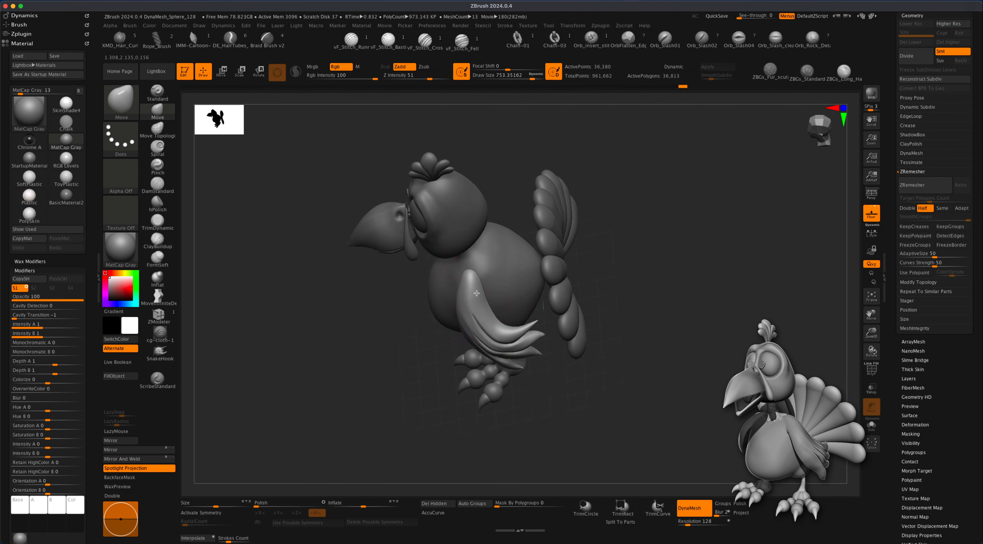
# Fit the wing's shoulder to the upper body with the Move brush at draw sizes of about 753 and 567
pyautogui.moveTo(476, 293)
pyautogui.mouseDown()
pyautogui.moveTo(595, 343)
pyautogui.moveTo(618, 386)
pyautogui.moveTo(645, 402)
pyautogui.moveTo(674, 397)
pyautogui.moveTo(618, 382)
pyautogui.mouseUp()
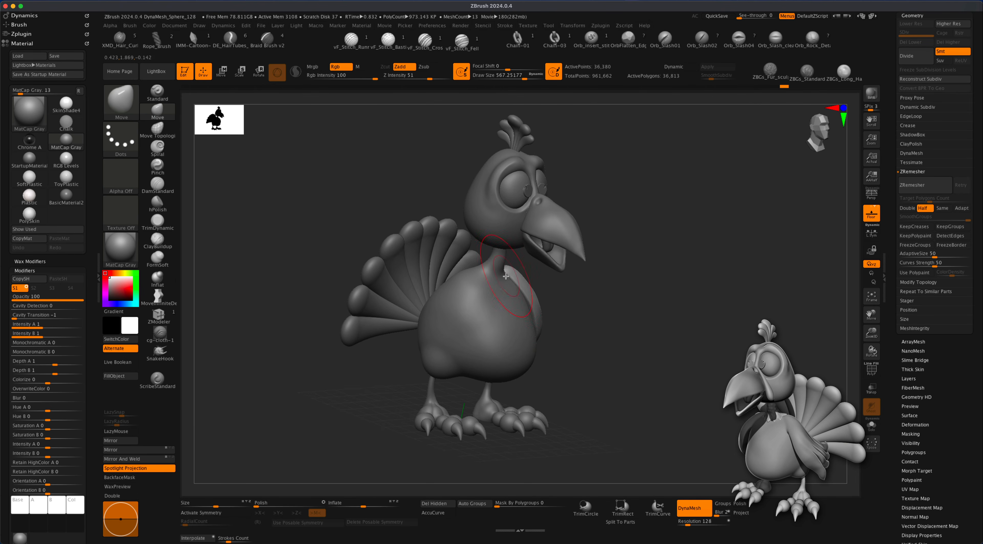
pyautogui.moveTo(626, 294); pyautogui.dragTo(530, 317)
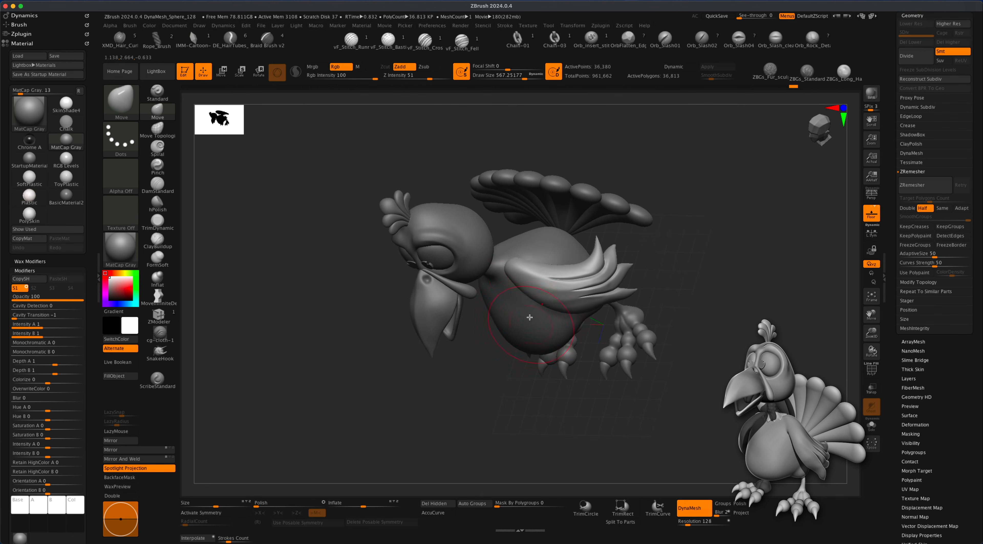
pyautogui.moveTo(722, 295); pyautogui.dragTo(696, 266)
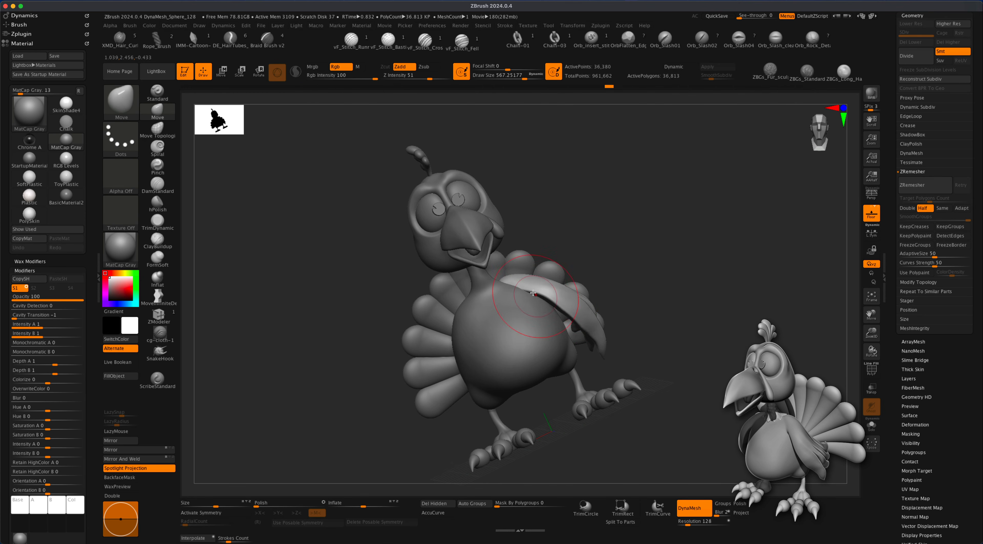
pyautogui.moveTo(657, 311); pyautogui.dragTo(595, 318)
# Reorder the body subtool to sit directly below the wing and make the wing the active subtool
pyautogui.keyDown('alt'); pyautogui.moveTo(715, 336); pyautogui.dragTo(709, 342); pyautogui.keyUp('alt')
pyautogui.scroll(5, 975, 362)
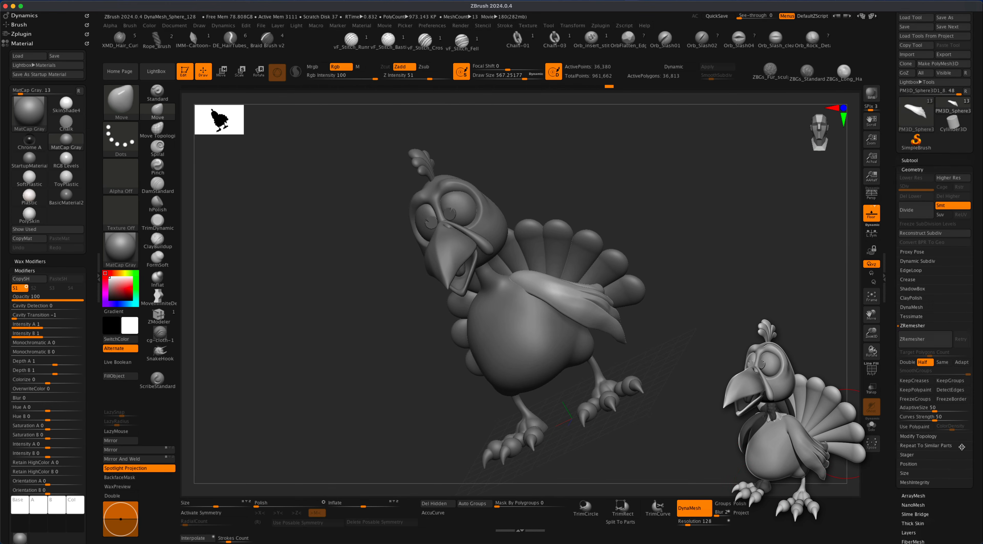
pyautogui.click(914, 180)
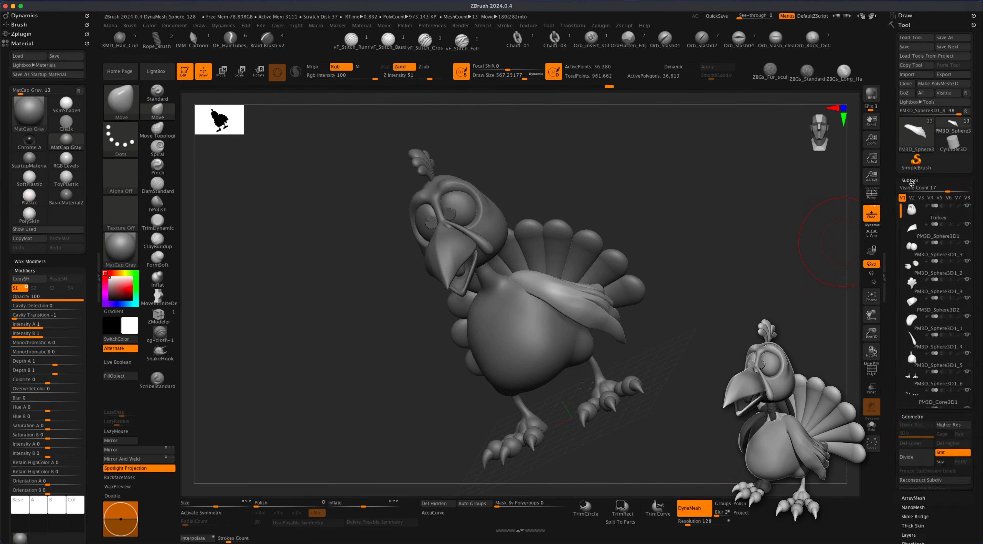
pyautogui.keyDown('alt'); pyautogui.click(527, 336); pyautogui.keyUp('alt')
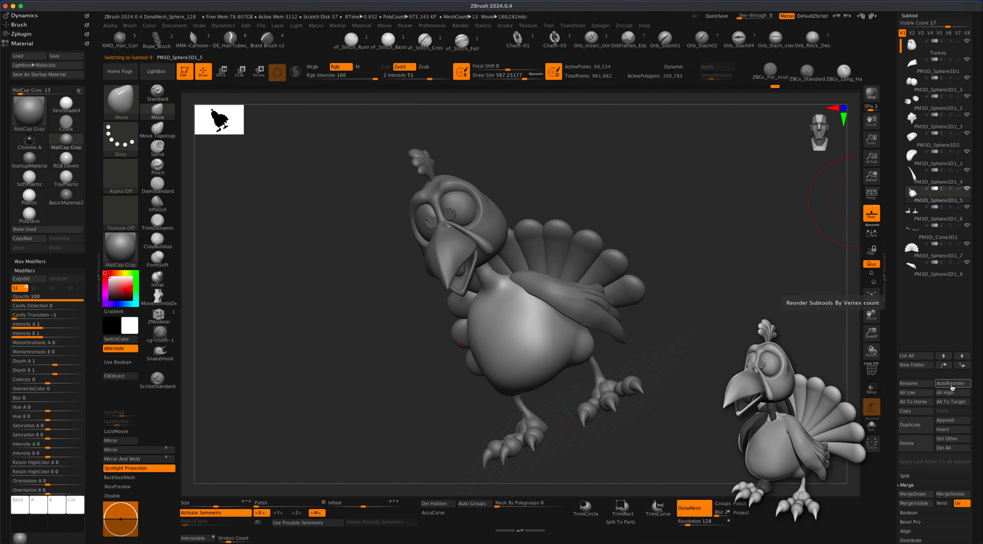
pyautogui.click(961, 365)
pyautogui.click(961, 365)
pyautogui.click(961, 365)
pyautogui.click(961, 365)
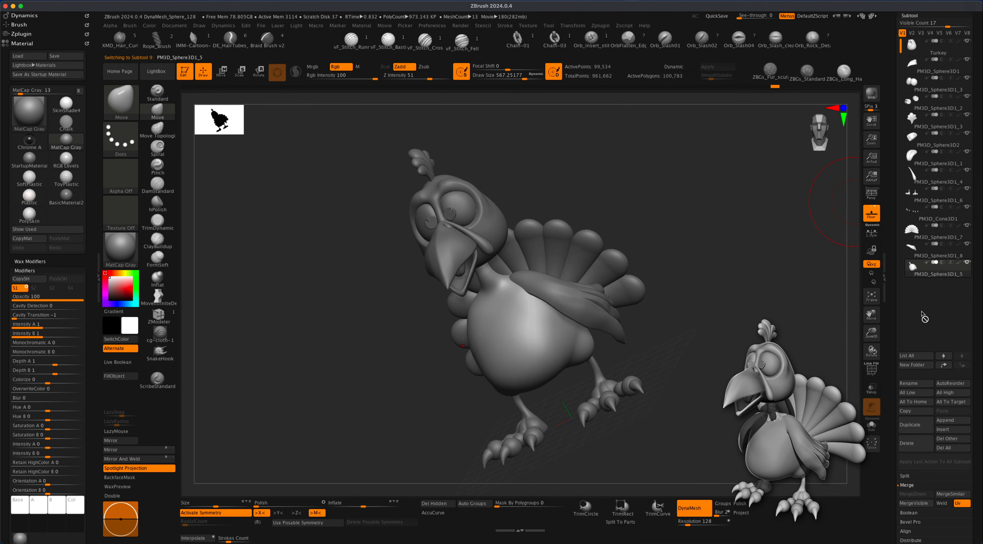
pyautogui.click(912, 267)
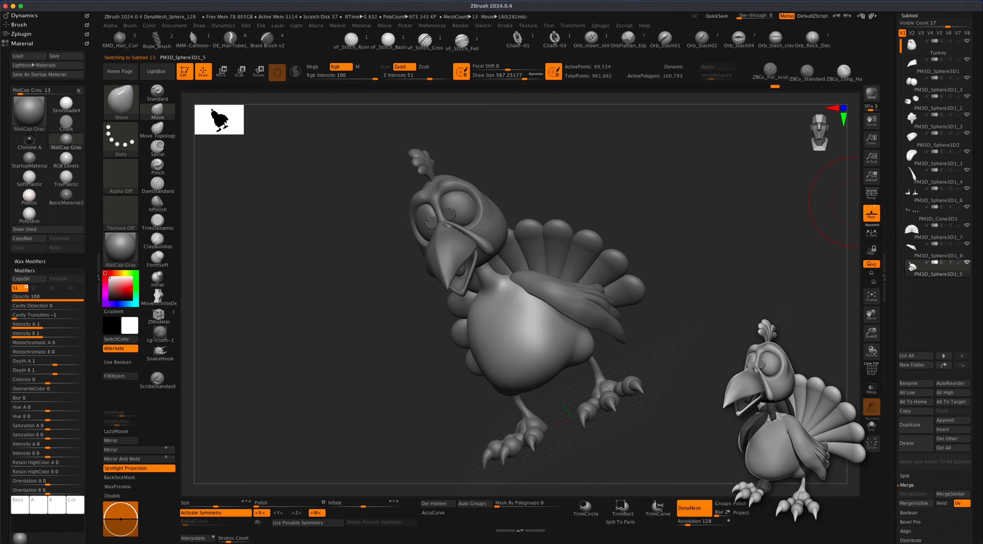
pyautogui.click(911, 247)
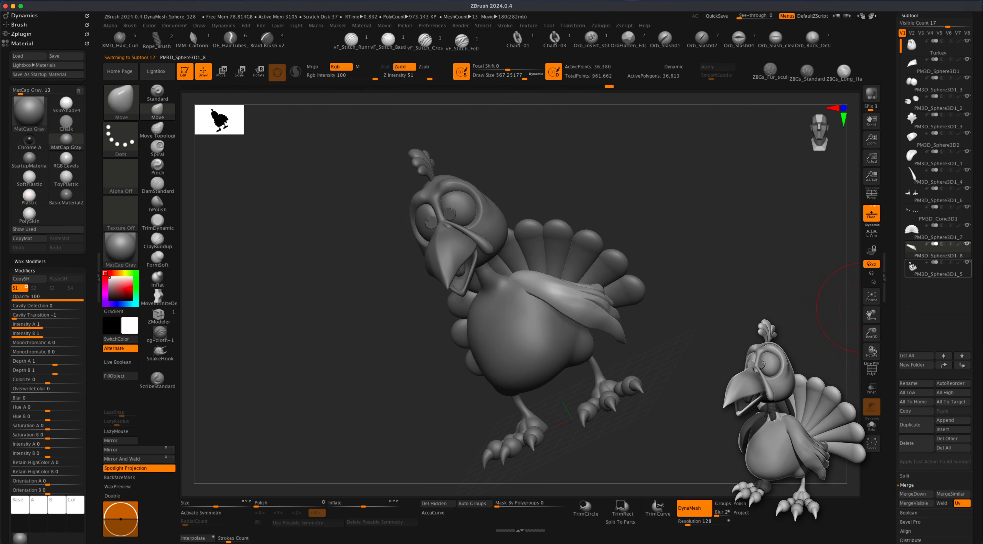
# Set the DynaMesh resolution to 256 for both the wing and the body
pyautogui.keyDown('alt'); pyautogui.moveTo(719, 351); pyautogui.dragTo(707, 362); pyautogui.keyUp('alt')
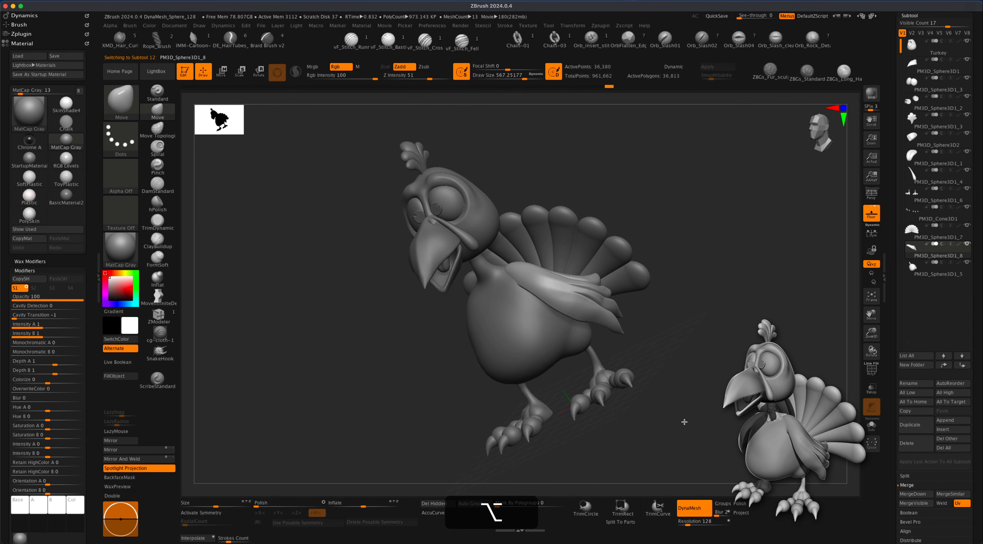
pyautogui.keyDown('alt'); pyautogui.moveTo(683, 421); pyautogui.dragTo(662, 494); pyautogui.keyUp('alt')
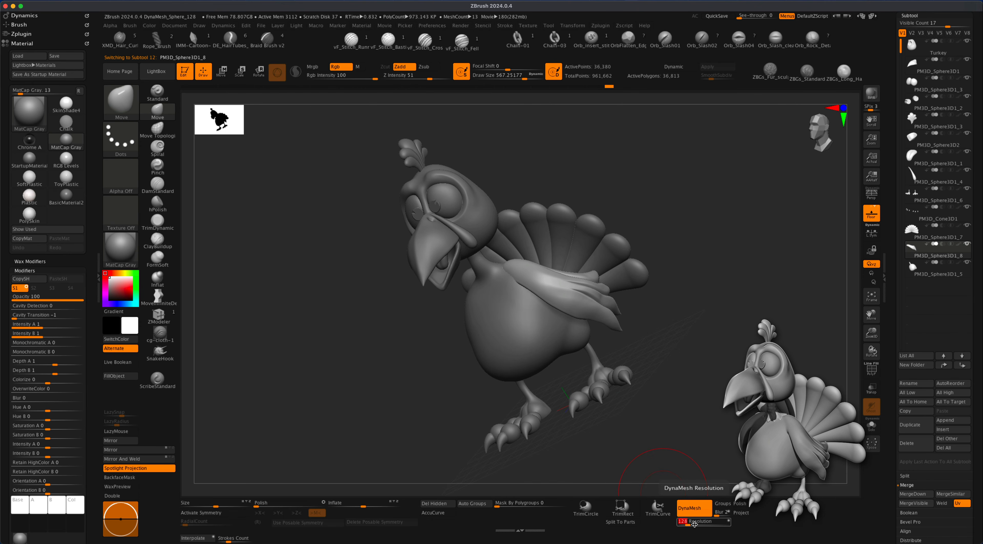
pyautogui.write('256')
pyautogui.press('Return')
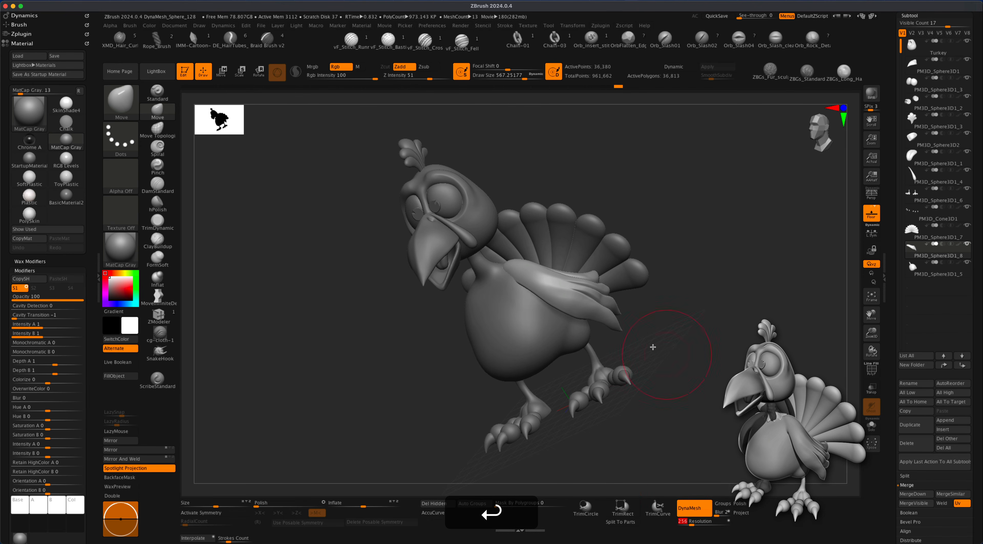
pyautogui.click(912, 270)
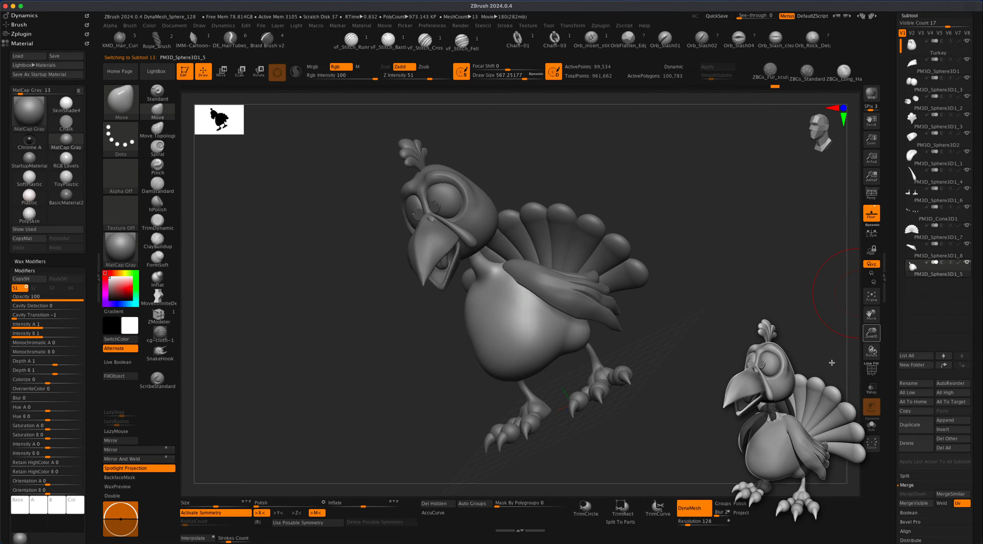
pyautogui.write('25')
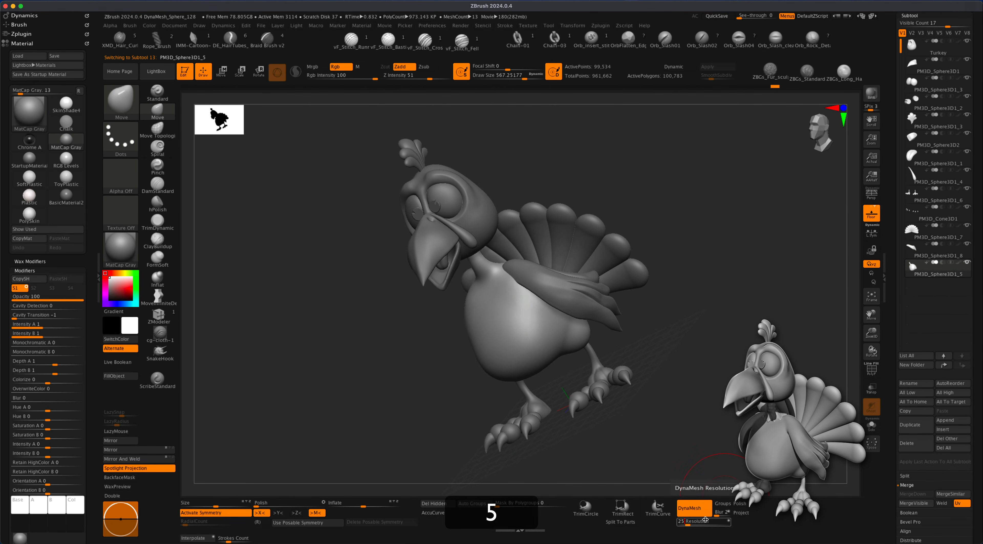
pyautogui.write('6')
pyautogui.press('Return')
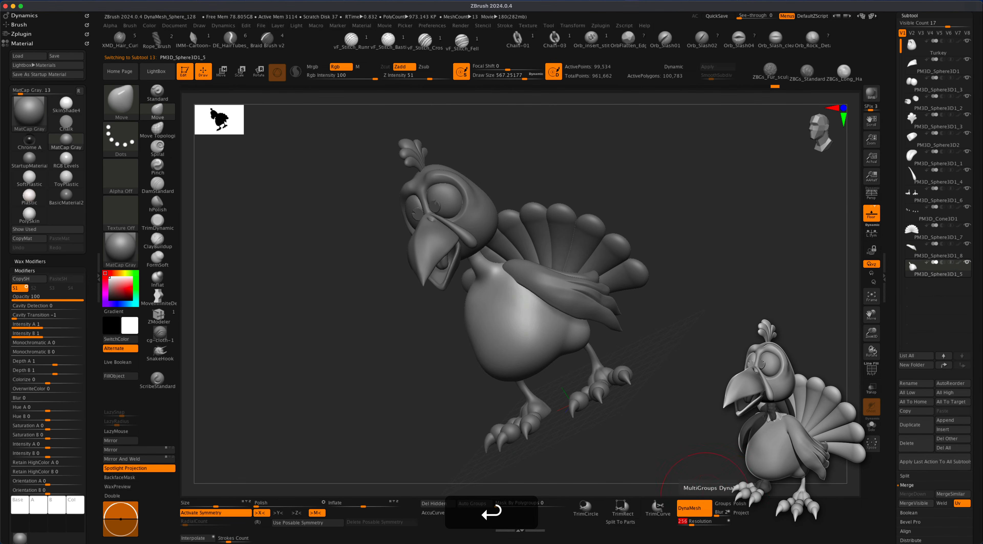
# Merge the wing down into the body and fuse them with DynaMesh at resolution 256
pyautogui.click(912, 250)
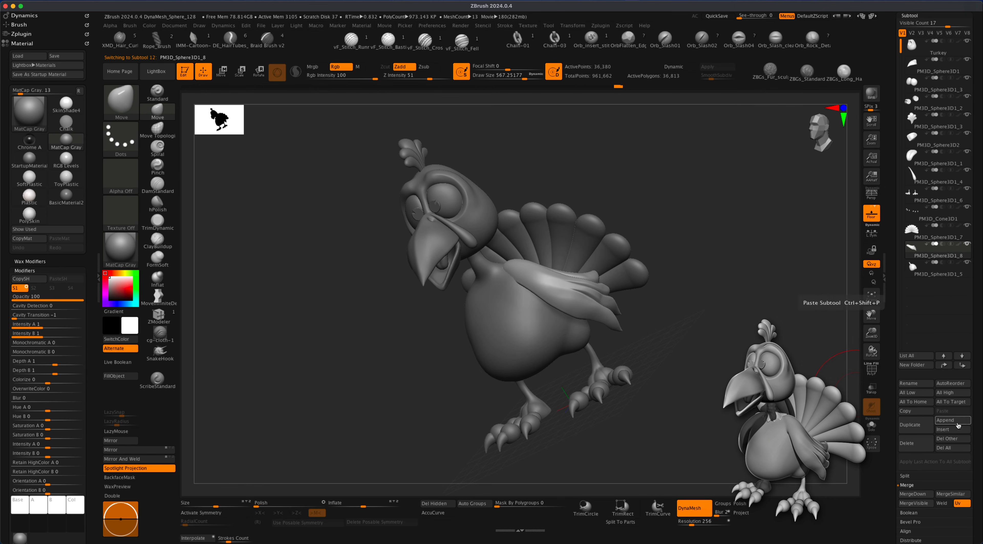
pyautogui.click(916, 494)
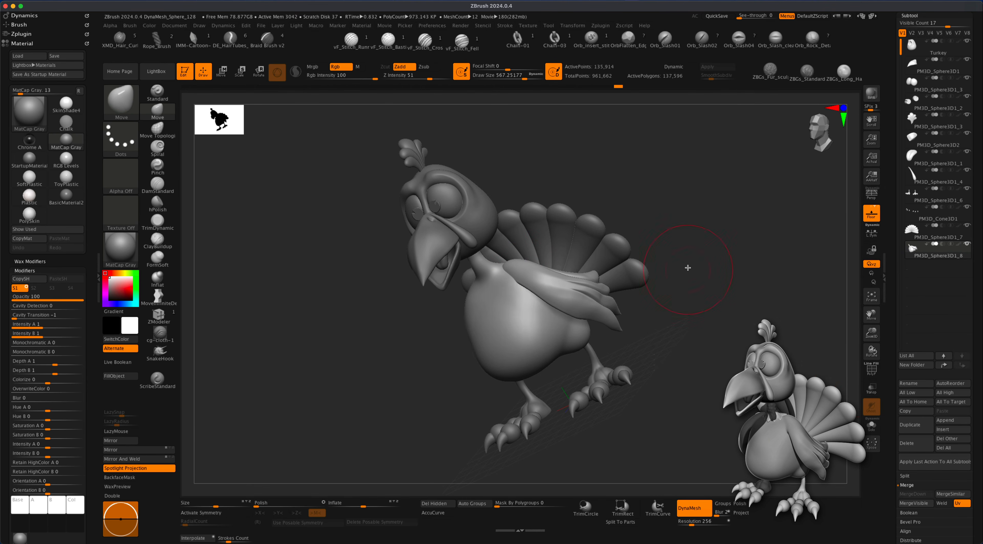
pyautogui.keyDown('super'); pyautogui.moveTo(688, 268); pyautogui.dragTo(754, 361); pyautogui.keyUp('super')
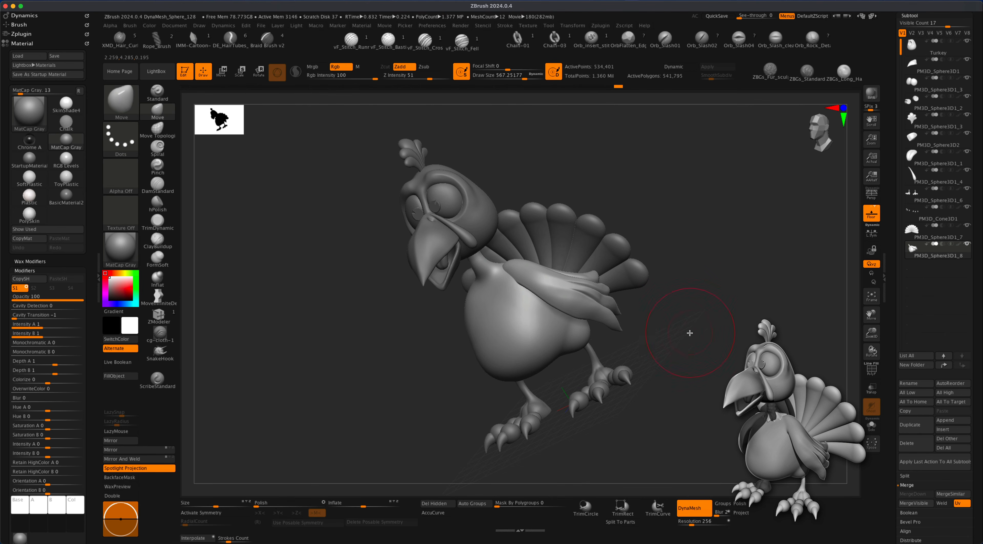
# Smooth the blend between the fused wing's shoulder and the upper body around the base of the neck
pyautogui.press('shift')
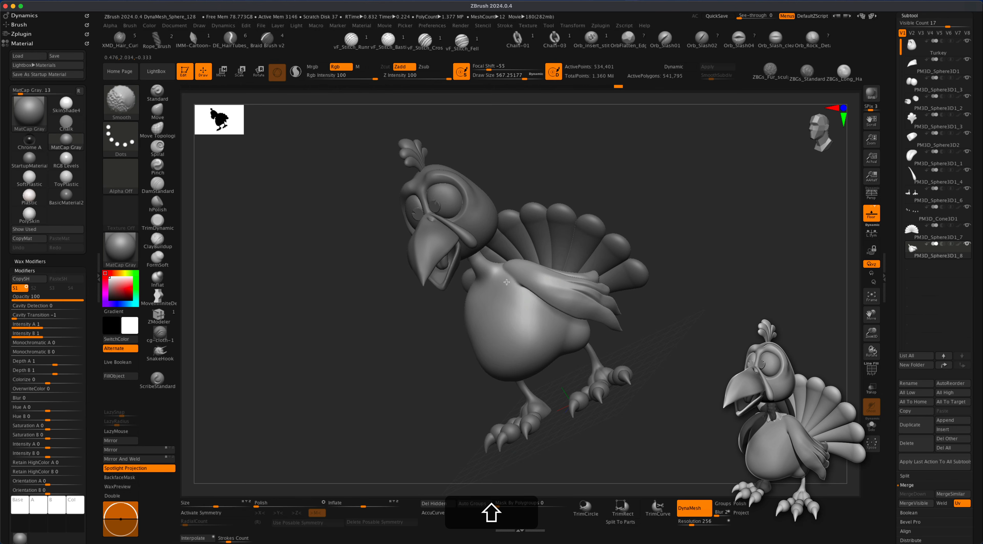
pyautogui.moveTo(660, 336); pyautogui.dragTo(672, 429)
pyautogui.keyDown('shift'); pyautogui.moveTo(531, 270); pyautogui.dragTo(542, 267); pyautogui.keyUp('shift')
pyautogui.keyDown('alt'); pyautogui.moveTo(668, 338); pyautogui.dragTo(518, 329); pyautogui.keyUp('alt')
pyautogui.moveTo(482, 411); pyautogui.dragTo(481, 459)
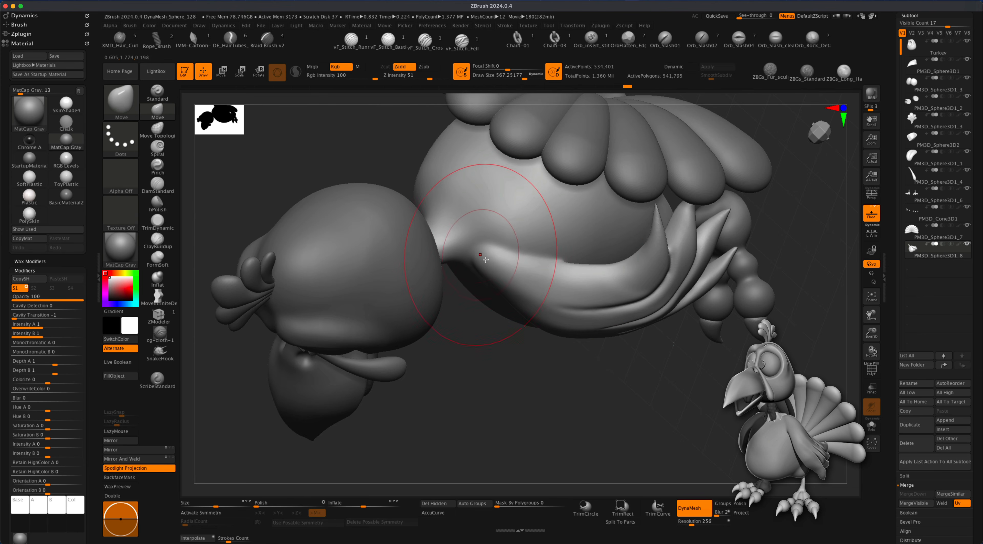
pyautogui.press('alt')
pyautogui.keyDown('alt'); pyautogui.moveTo(518, 378); pyautogui.dragTo(496, 394); pyautogui.keyUp('alt')
pyautogui.moveTo(468, 340); pyautogui.dragTo(691, 298)
pyautogui.moveTo(736, 267)
pyautogui.keyDown('alt'); pyautogui.mouseDown()
pyautogui.moveTo(690, 294)
pyautogui.moveTo(707, 286)
pyautogui.moveTo(675, 364)
pyautogui.moveTo(660, 369)
pyautogui.moveTo(698, 371)
pyautogui.moveTo(656, 402)
pyautogui.moveTo(672, 375)
pyautogui.mouseUp(); pyautogui.keyUp('alt')
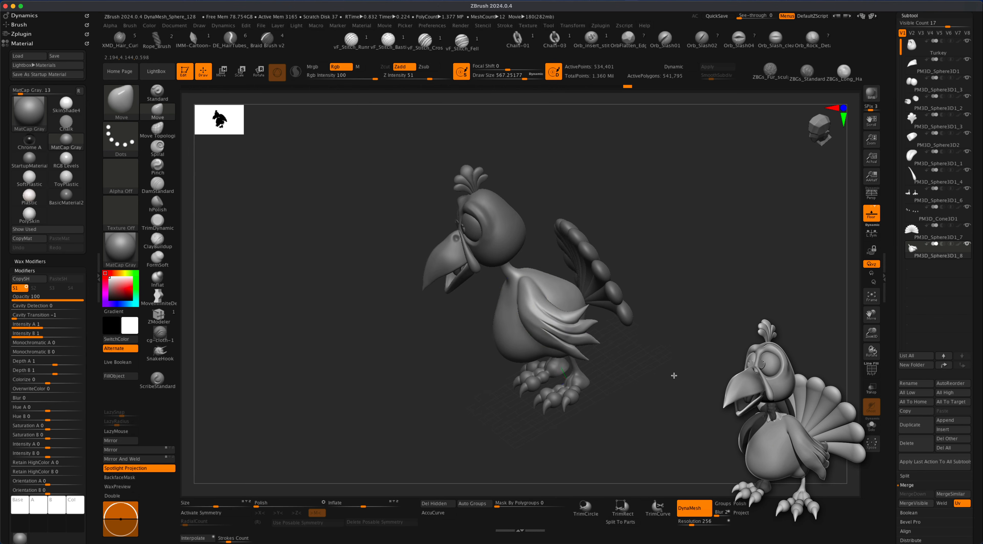
pyautogui.press('shift')
pyautogui.moveTo(687, 283); pyautogui.dragTo(735, 290)
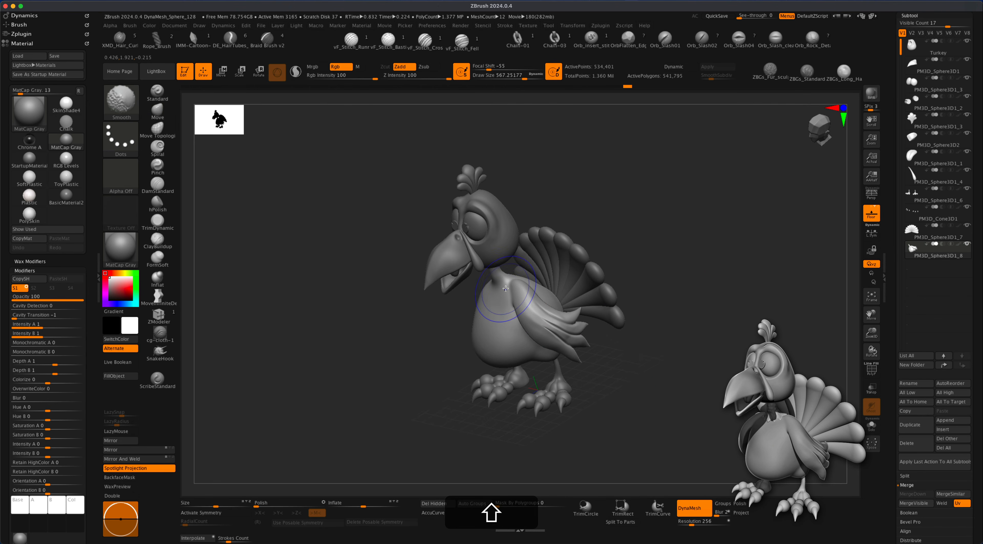
pyautogui.moveTo(687, 347)
pyautogui.mouseDown()
pyautogui.moveTo(687, 368)
pyautogui.moveTo(674, 373)
pyautogui.moveTo(672, 362)
pyautogui.moveTo(672, 376)
pyautogui.mouseUp()
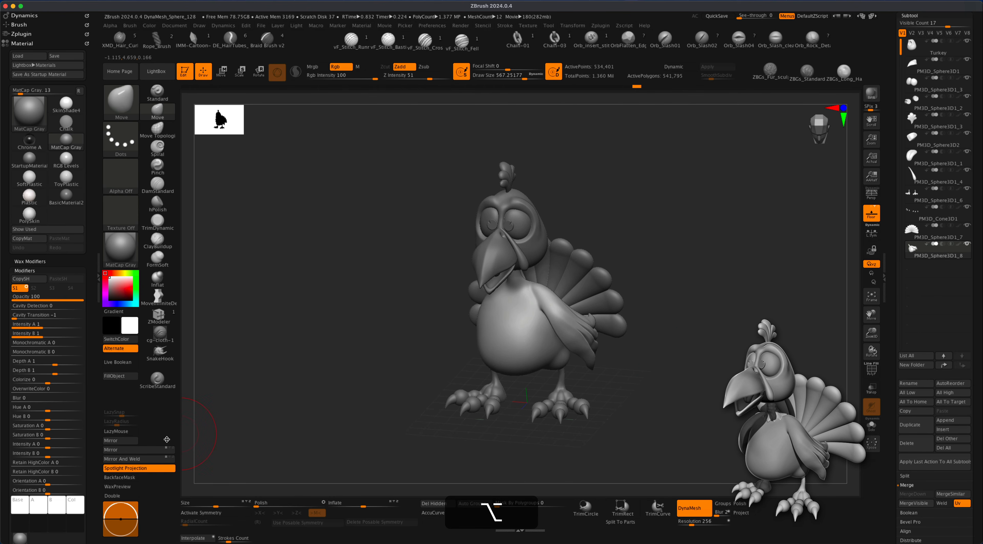
# Mirror and weld the body to give it a matching second wing, with X symmetry on and draw size about 620
pyautogui.click(146, 457)
pyautogui.moveTo(321, 394)
pyautogui.mouseDown()
pyautogui.moveTo(343, 401)
pyautogui.moveTo(325, 401)
pyautogui.moveTo(318, 387)
pyautogui.moveTo(329, 384)
pyautogui.mouseUp()
pyautogui.press('s')
pyautogui.moveTo(298, 260); pyautogui.dragTo(300, 260)
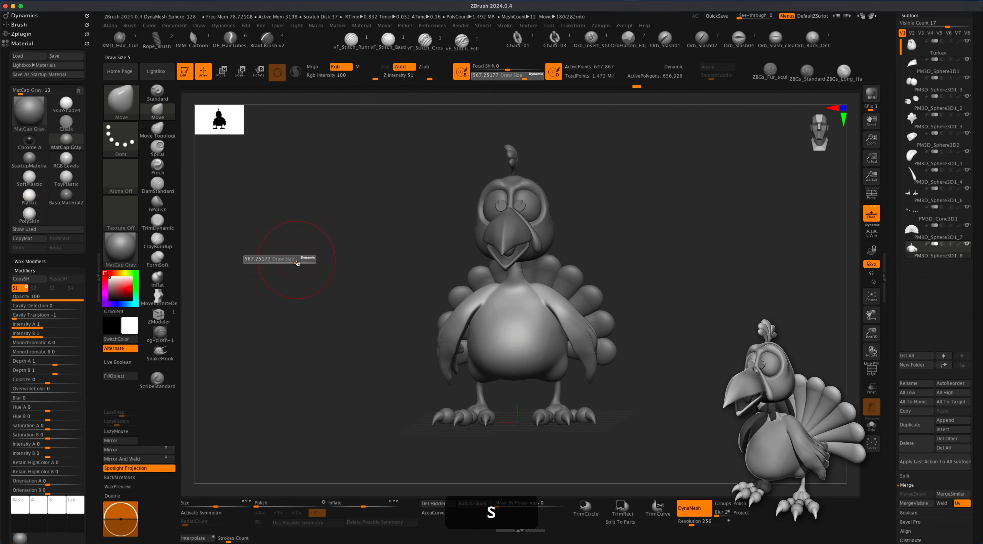
pyautogui.press('x')
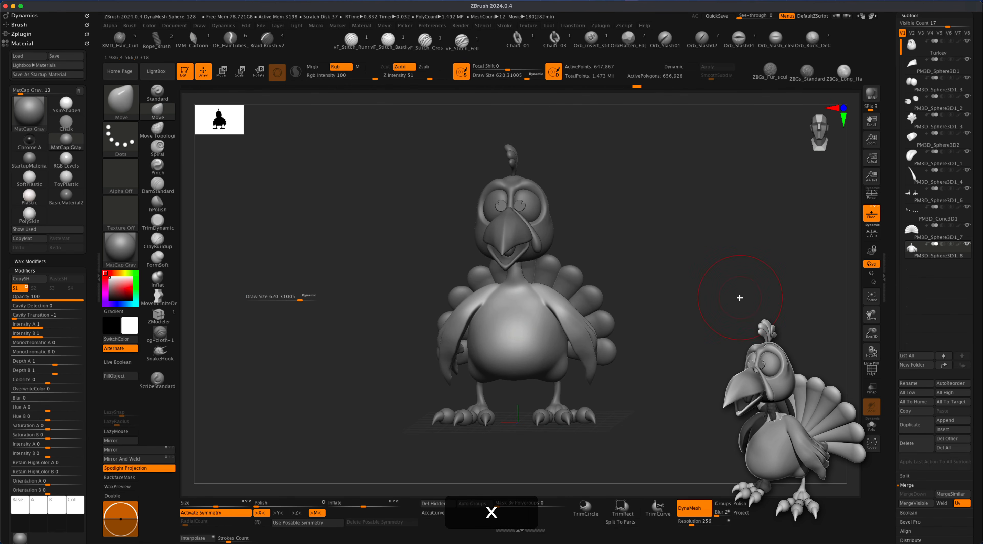
# Turn on perspective and reshape both shoulders symmetrically with the Move brush at a draw size of about 550
pyautogui.press('s')
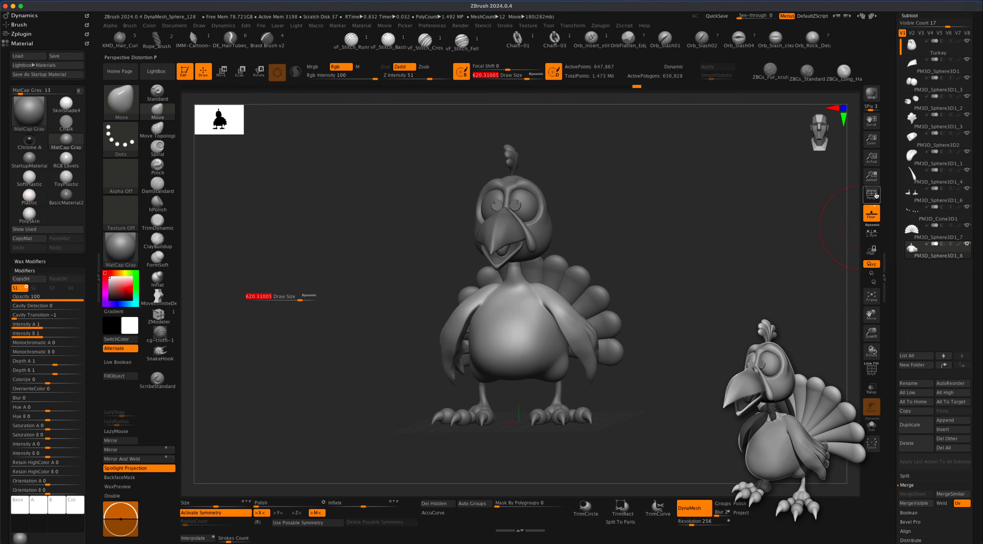
pyautogui.click(872, 194)
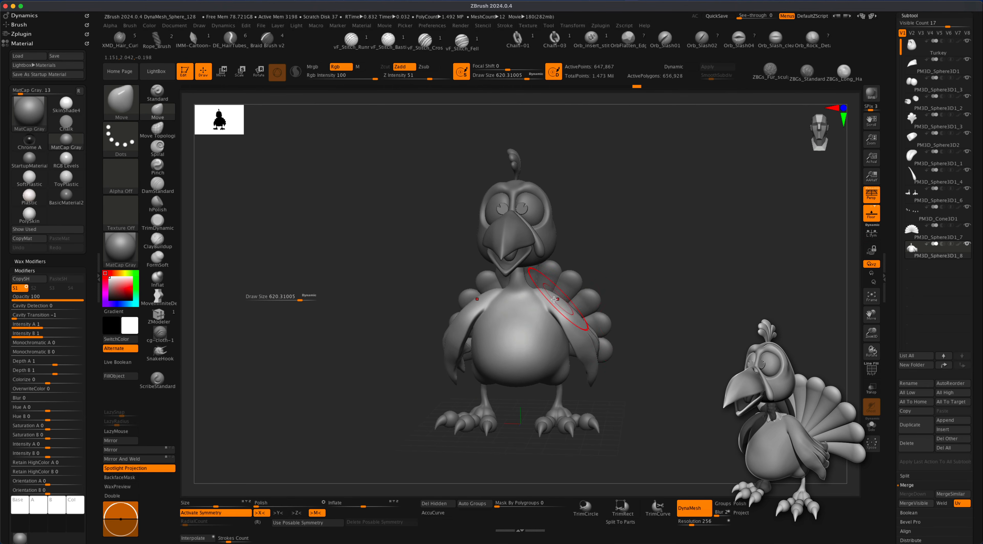
pyautogui.press('s')
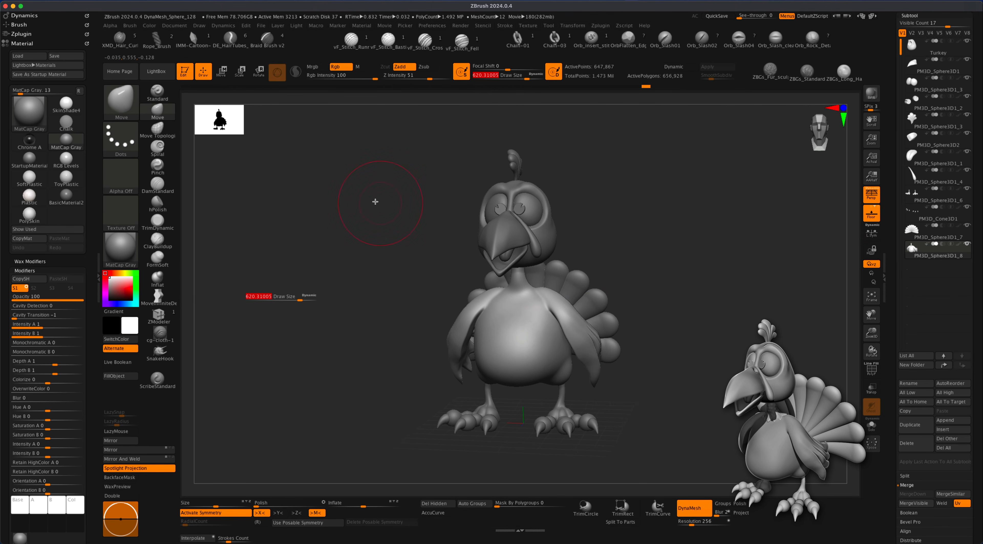
pyautogui.press('s')
pyautogui.moveTo(324, 312); pyautogui.dragTo(319, 311)
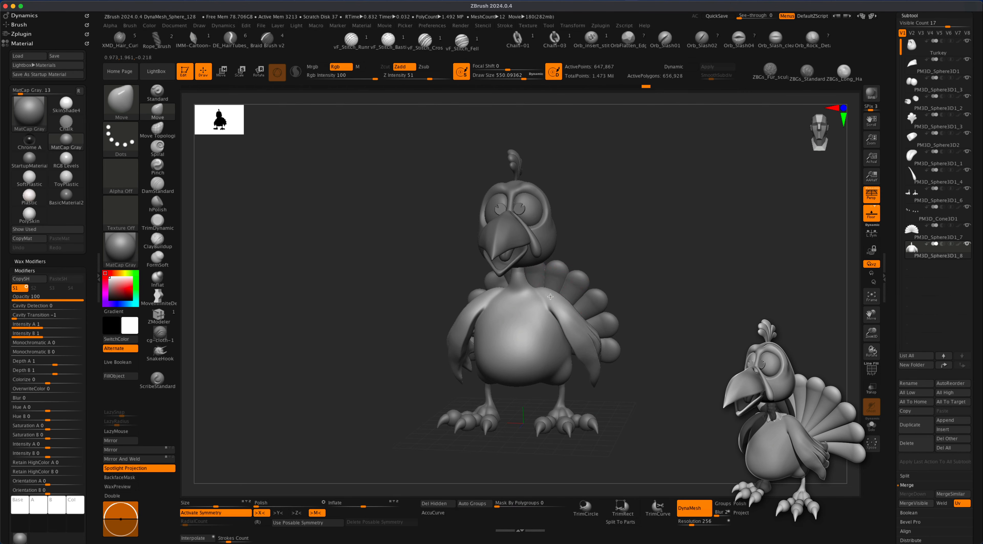
pyautogui.moveTo(672, 363)
pyautogui.mouseDown()
pyautogui.moveTo(705, 378)
pyautogui.moveTo(666, 383)
pyautogui.mouseUp()
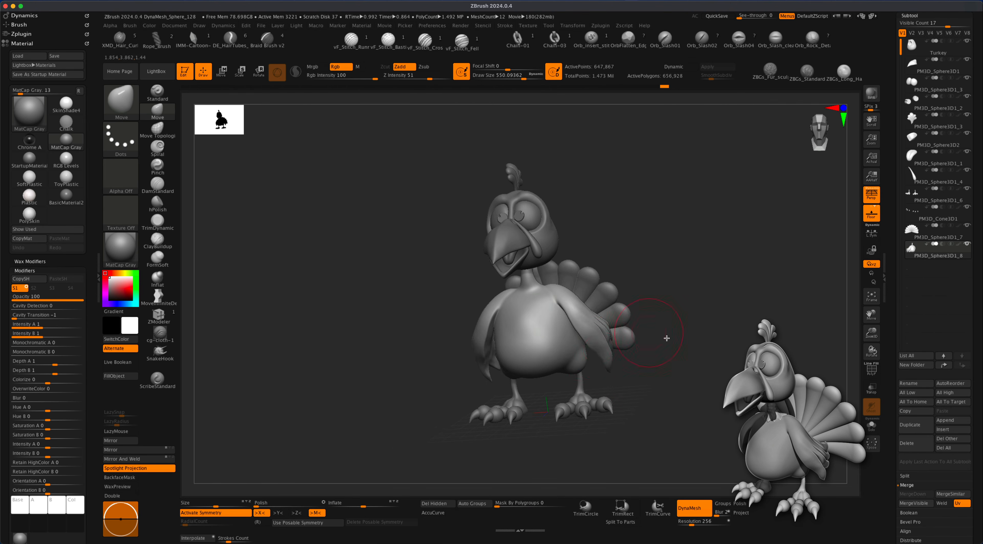
# Save the turkey sculpt to disk
pyautogui.moveTo(669, 336); pyautogui.dragTo(500, 314)
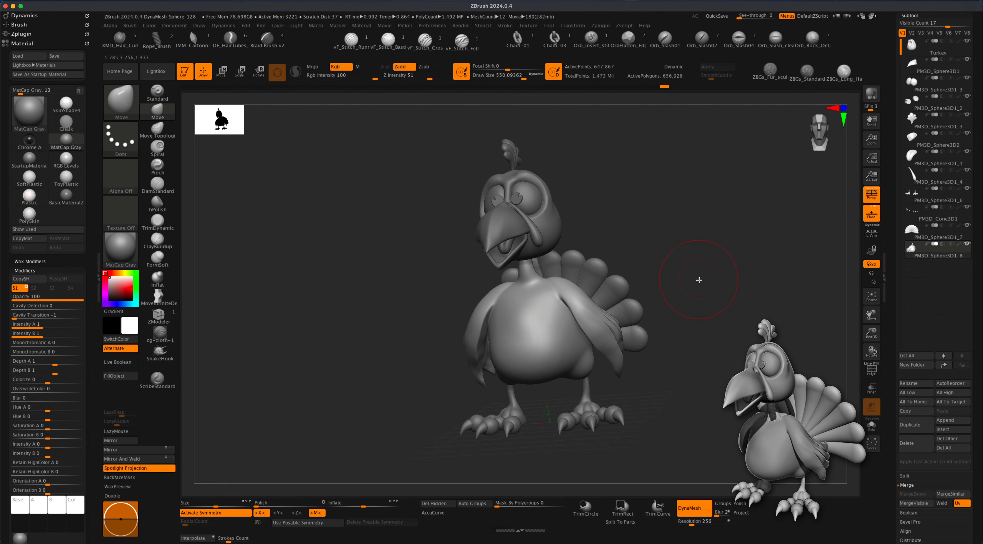
pyautogui.moveTo(698, 282); pyautogui.dragTo(671, 290)
pyautogui.scroll(5, 978, 261)
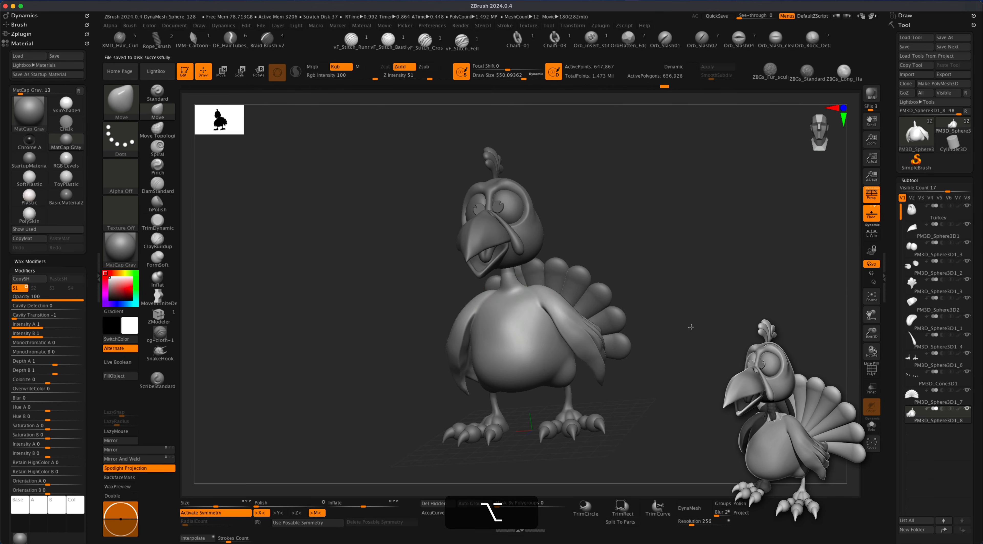
# Duplicate the winged body subtool and isolate the copy in a straight front view without perspective
pyautogui.moveTo(691, 325)
pyautogui.mouseDown()
pyautogui.moveTo(676, 341)
pyautogui.moveTo(604, 340)
pyautogui.mouseUp()
pyautogui.hotkey('alt', 's')
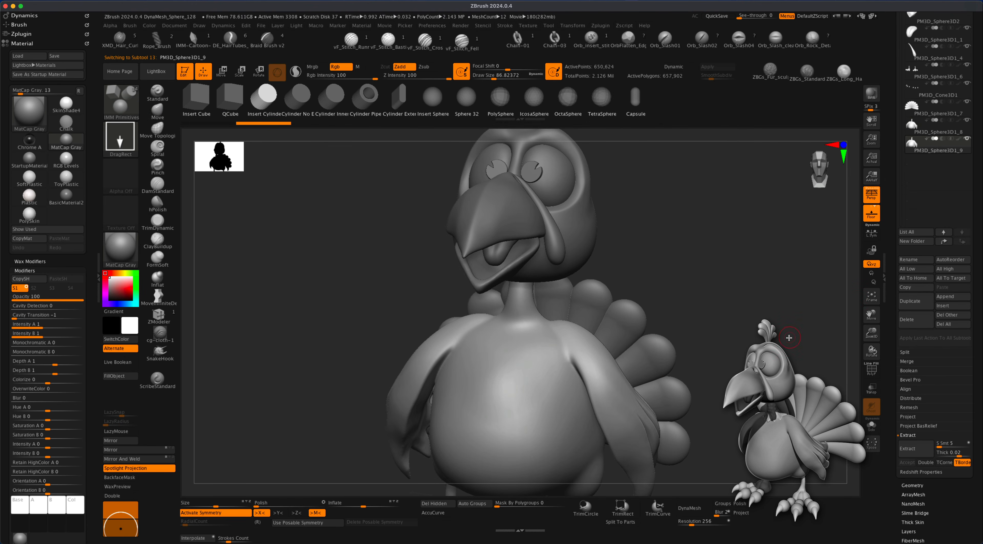
pyautogui.click(871, 425)
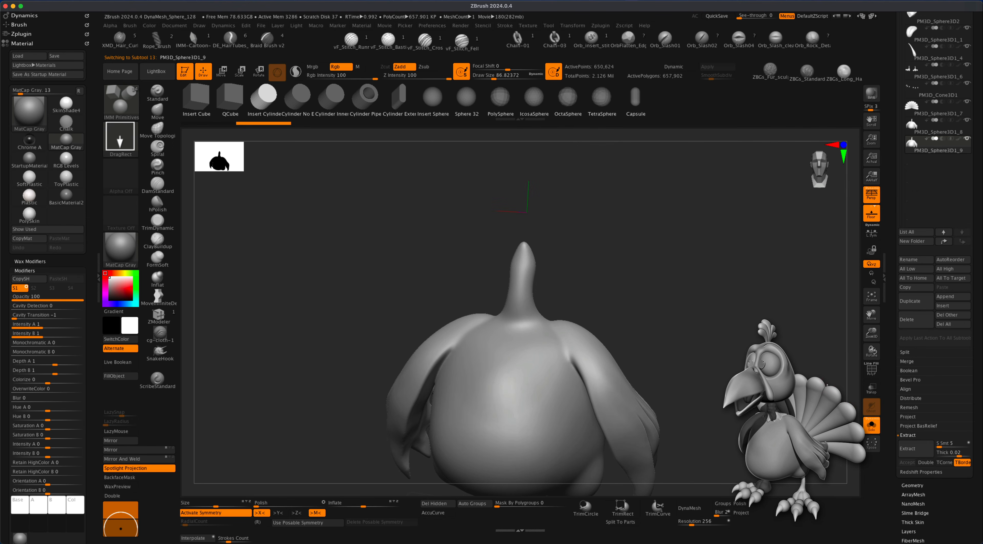
pyautogui.moveTo(777, 278)
pyautogui.keyDown('alt'); pyautogui.keyDown('shift'); pyautogui.mouseDown()
pyautogui.moveTo(724, 305)
pyautogui.moveTo(656, 305)
pyautogui.moveTo(673, 301)
pyautogui.moveTo(661, 316)
pyautogui.moveTo(616, 292)
pyautogui.mouseUp(); pyautogui.keyUp('shift'); pyautogui.keyUp('alt')
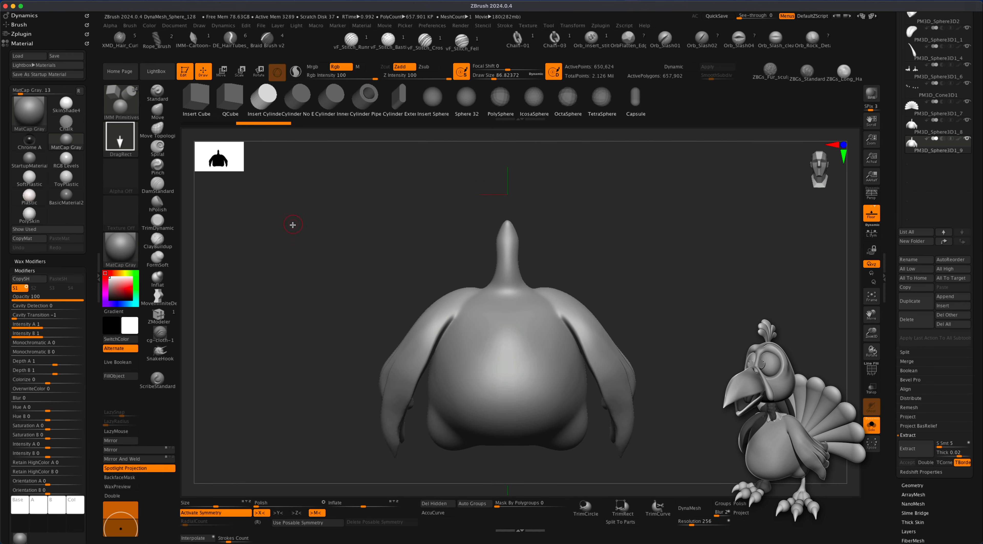
# Cut the body copy with a KnifeCurve arc through the base of the neck, keeping only the neck piece
pyautogui.click(150, 96)
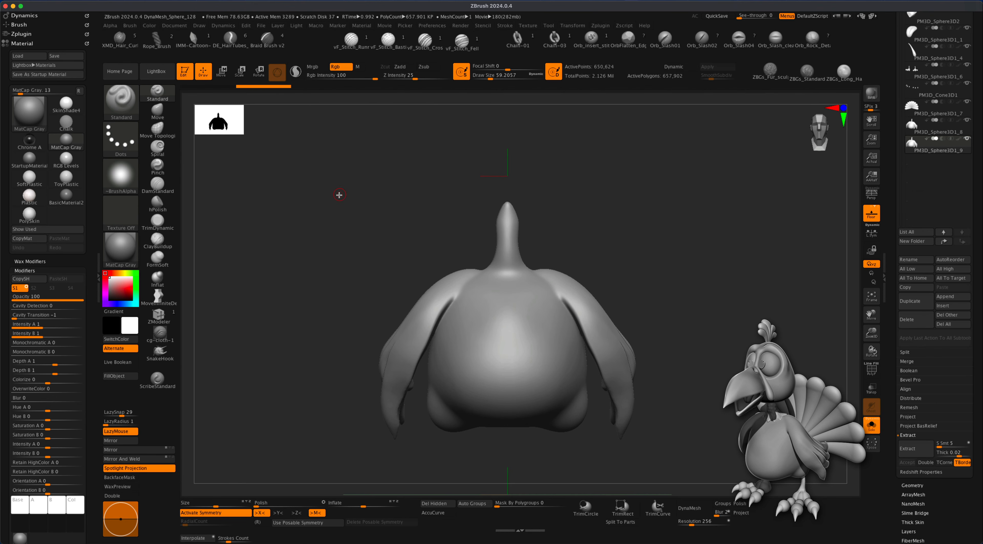
pyautogui.press('shift+super')
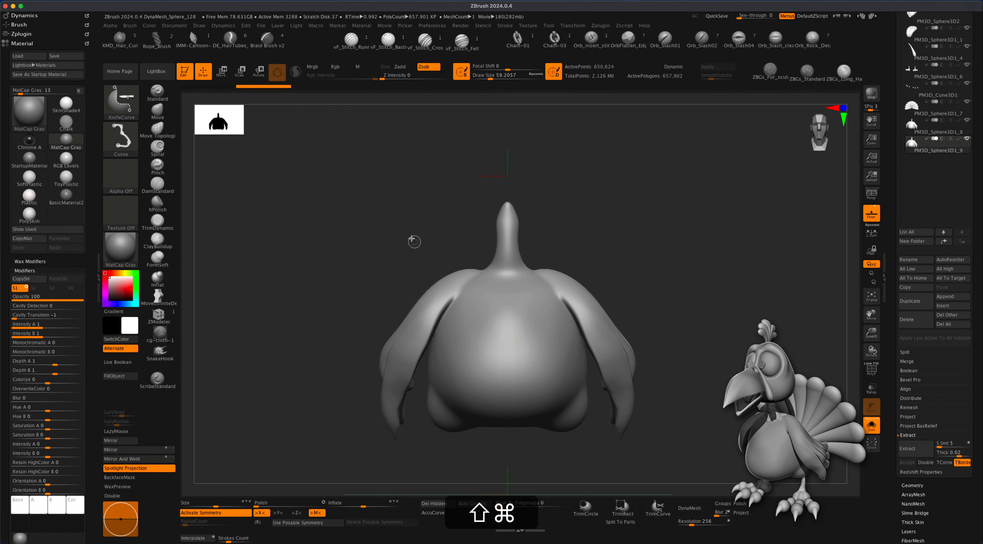
pyautogui.moveTo(380, 223)
pyautogui.keyDown('shift'); pyautogui.keyDown('super'); pyautogui.mouseDown()
pyautogui.moveTo(493, 278)
pyautogui.moveTo(640, 228)
pyautogui.moveTo(320, 211)
pyautogui.moveTo(261, 261)
pyautogui.moveTo(601, 228)
pyautogui.moveTo(512, 274)
pyautogui.moveTo(424, 234)
pyautogui.moveTo(356, 220)
pyautogui.mouseUp(); pyautogui.keyUp('super'); pyautogui.keyUp('shift')
pyautogui.press('alt')
pyautogui.press('space')
pyautogui.press('space')
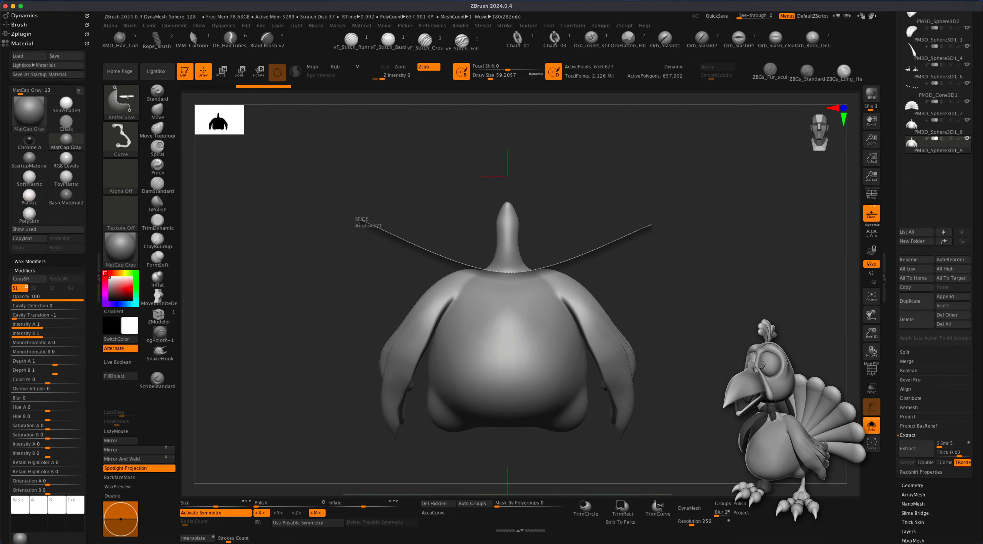
pyautogui.keyDown('shift'); pyautogui.keyDown('super'); pyautogui.moveTo(359, 220); pyautogui.dragTo(361, 222); pyautogui.keyUp('super'); pyautogui.keyUp('shift')
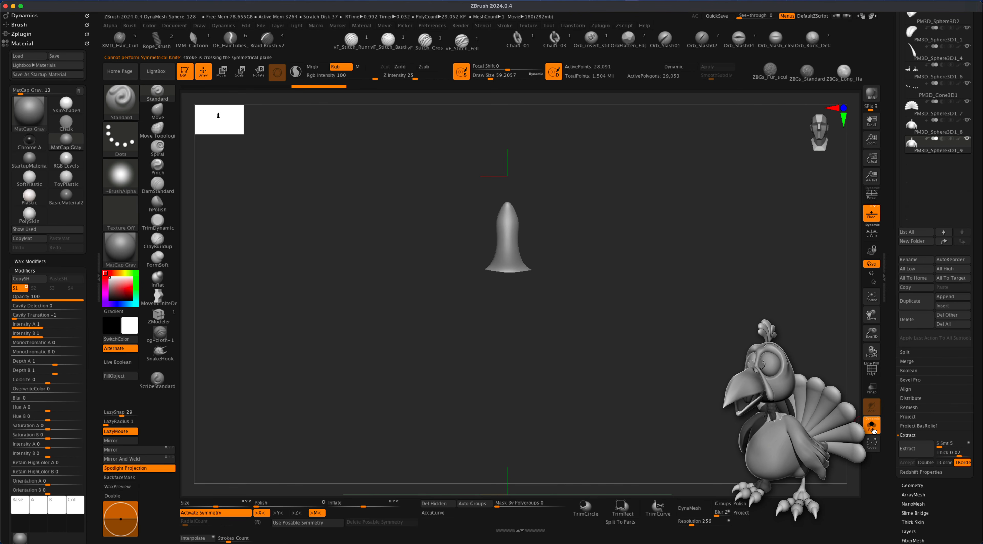
# Show the whole turkey again and inflate the neck piece slightly so it stands out from the body
pyautogui.click(873, 430)
pyautogui.keyDown('alt'); pyautogui.moveTo(738, 340); pyautogui.dragTo(626, 318); pyautogui.keyUp('alt')
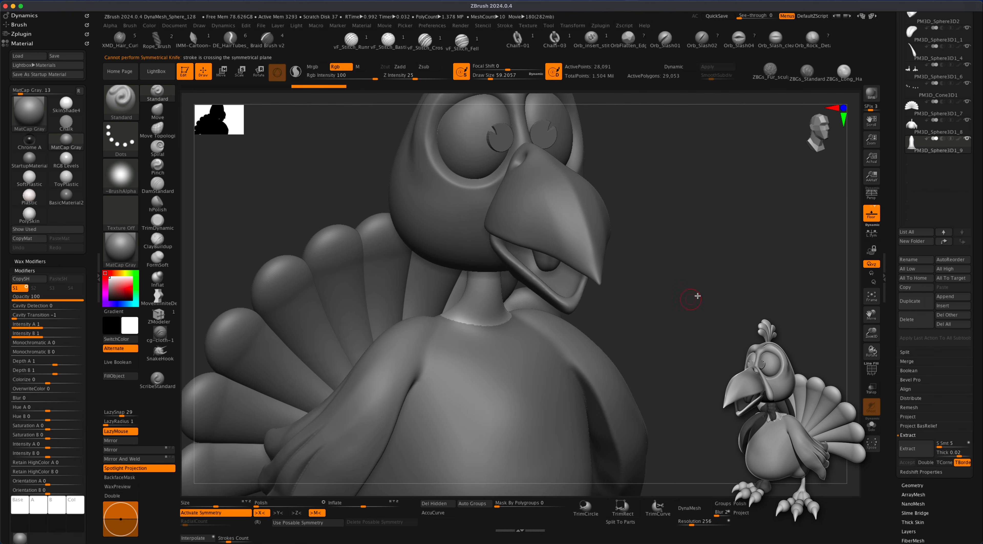
pyautogui.keyDown('shift'); pyautogui.moveTo(775, 239); pyautogui.dragTo(693, 291); pyautogui.keyUp('shift')
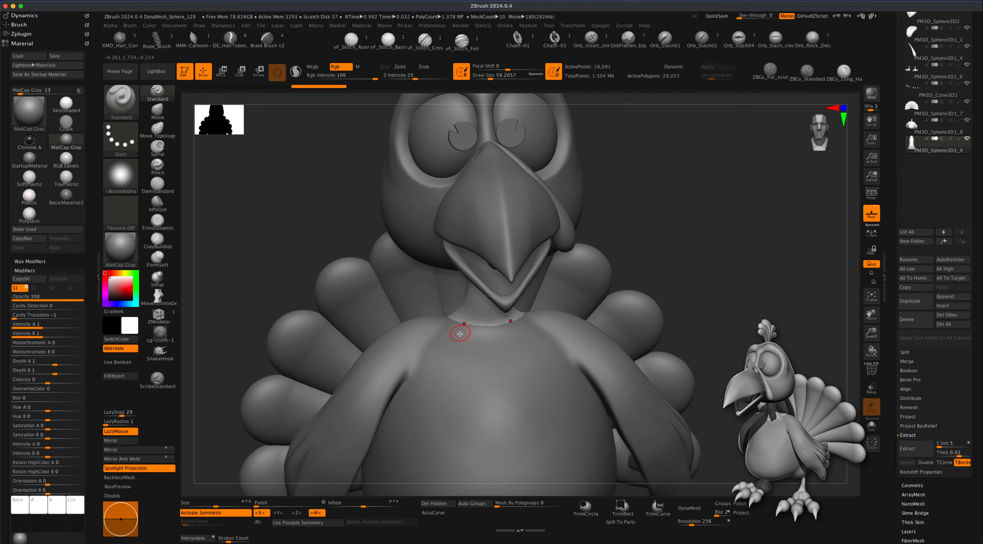
pyautogui.moveTo(723, 299); pyautogui.dragTo(685, 325)
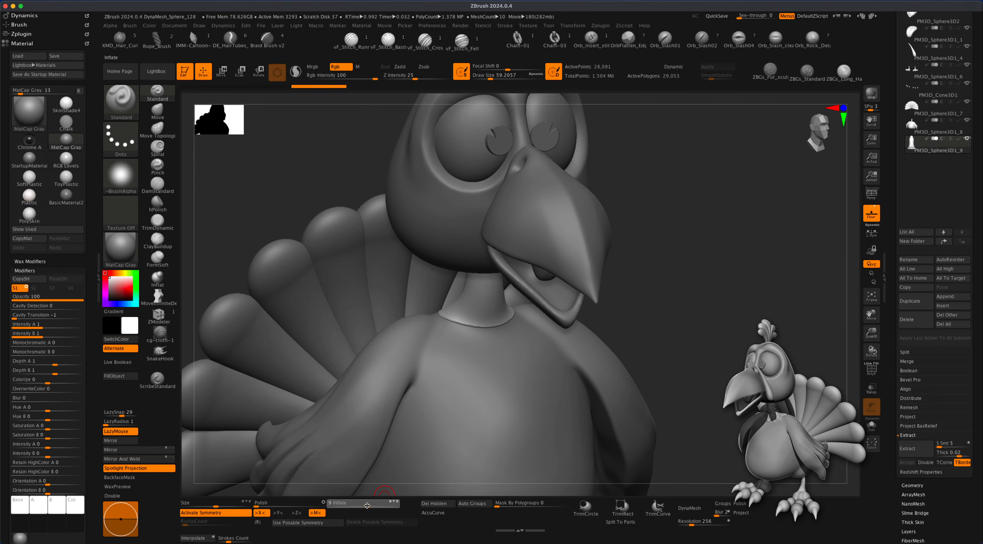
pyautogui.moveTo(367, 505); pyautogui.dragTo(367, 505)
pyautogui.keyDown('alt'); pyautogui.moveTo(494, 319); pyautogui.dragTo(525, 321, button='right'); pyautogui.keyUp('alt')
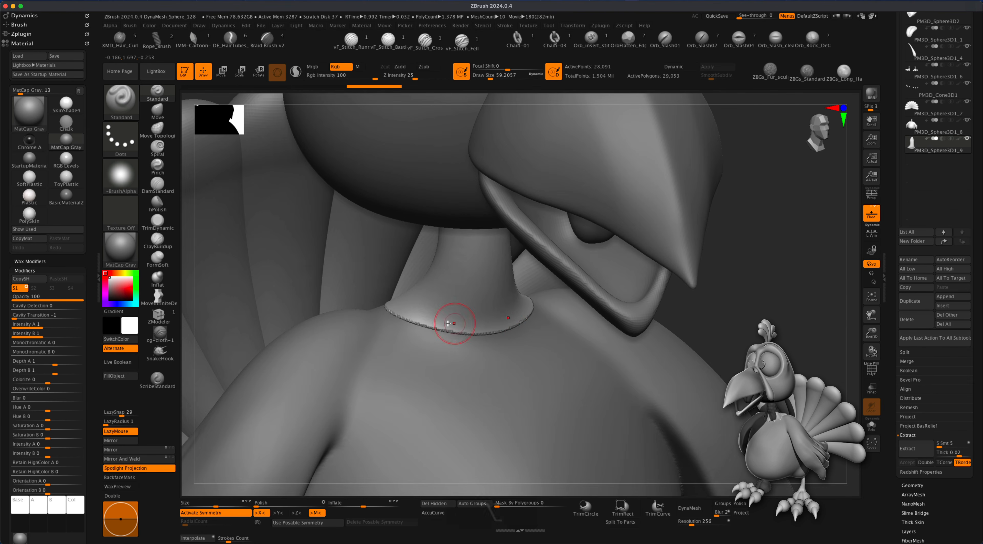
pyautogui.moveTo(743, 316); pyautogui.dragTo(801, 316)
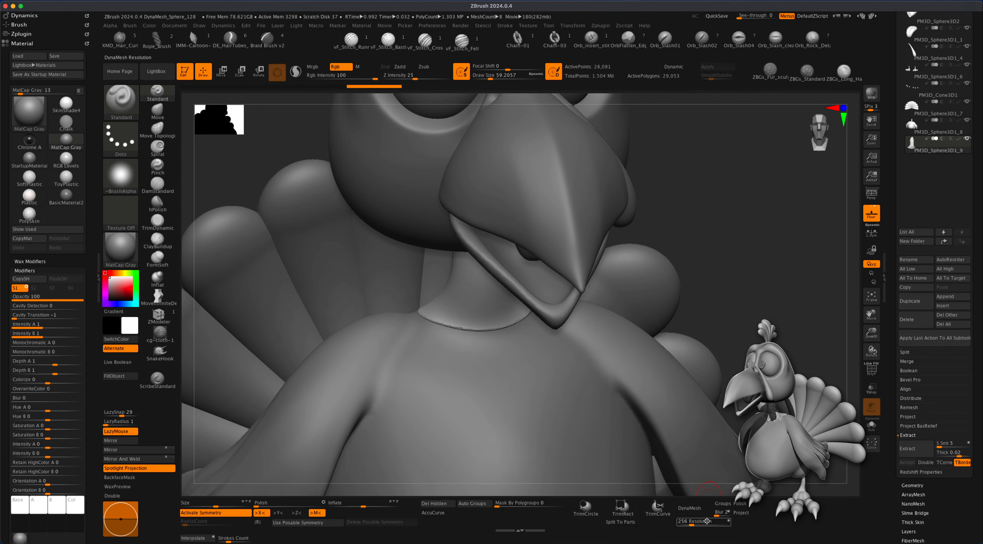
# DynaMesh the neck piece at resolution 256 and polish it at 29
pyautogui.click(694, 512)
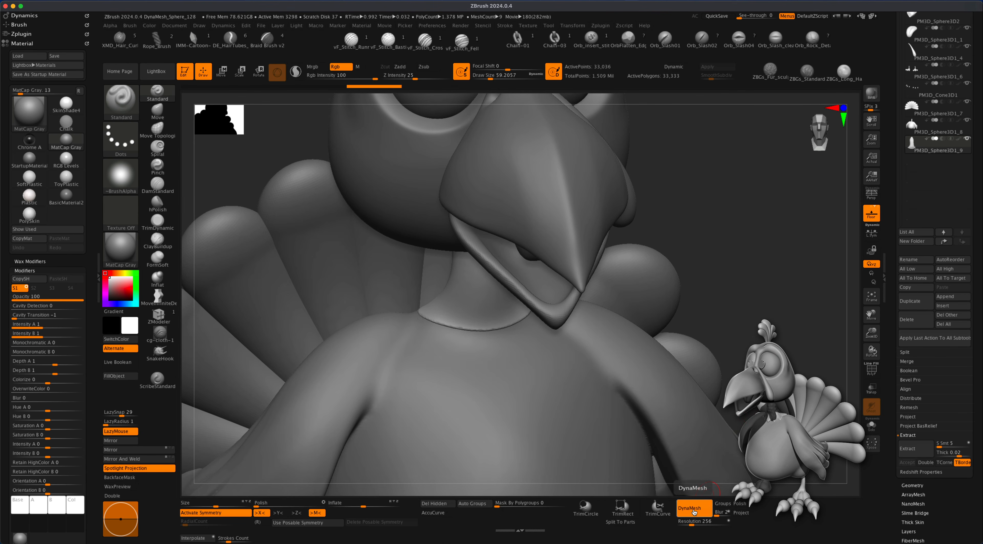
pyautogui.moveTo(270, 506); pyautogui.dragTo(269, 506)
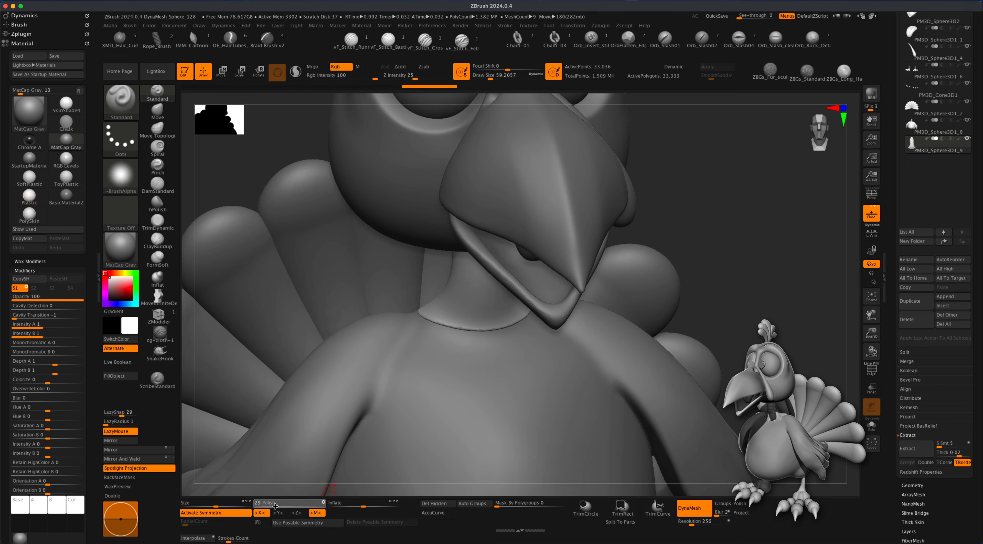
pyautogui.moveTo(750, 297); pyautogui.dragTo(713, 374)
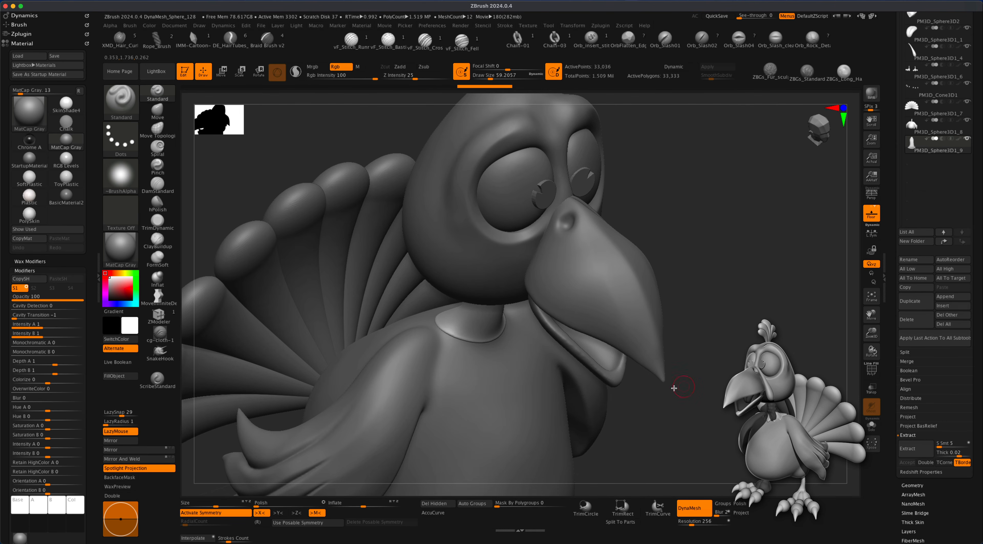
# Turn off the Move brush's AccuCurve and pull a point down from the collar's front rim at draw size about 101
pyautogui.click(160, 116)
pyautogui.keyDown('ctrl'); pyautogui.moveTo(516, 364); pyautogui.dragTo(545, 324, button='right'); pyautogui.keyUp('ctrl')
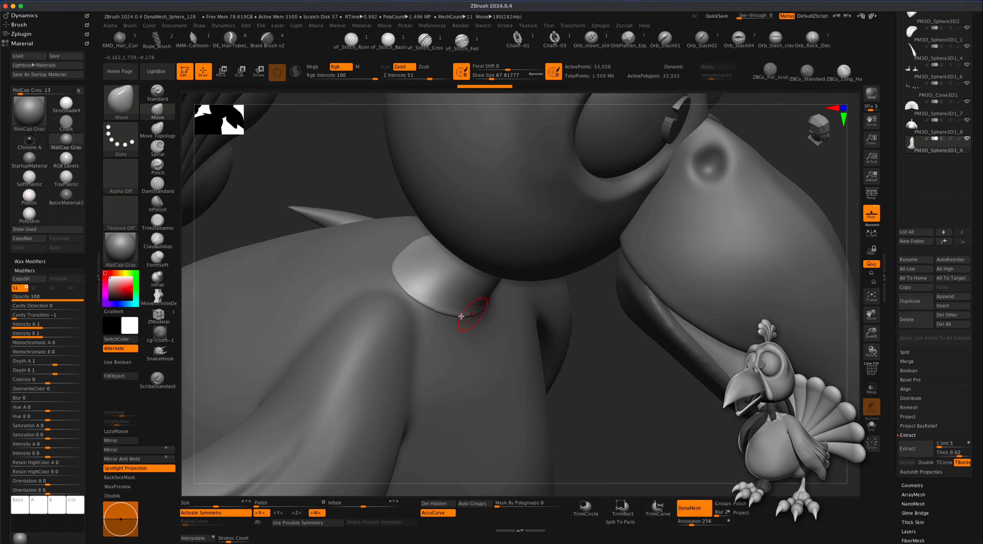
pyautogui.press('super+z')
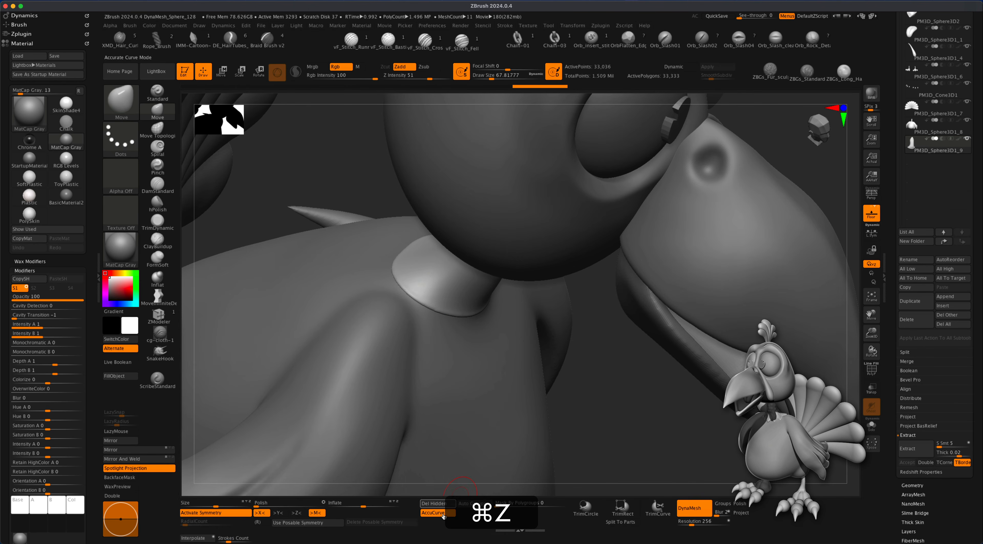
pyautogui.click(443, 515)
pyautogui.press('s')
pyautogui.moveTo(461, 377); pyautogui.dragTo(470, 378)
pyautogui.moveTo(465, 314); pyautogui.dragTo(471, 353)
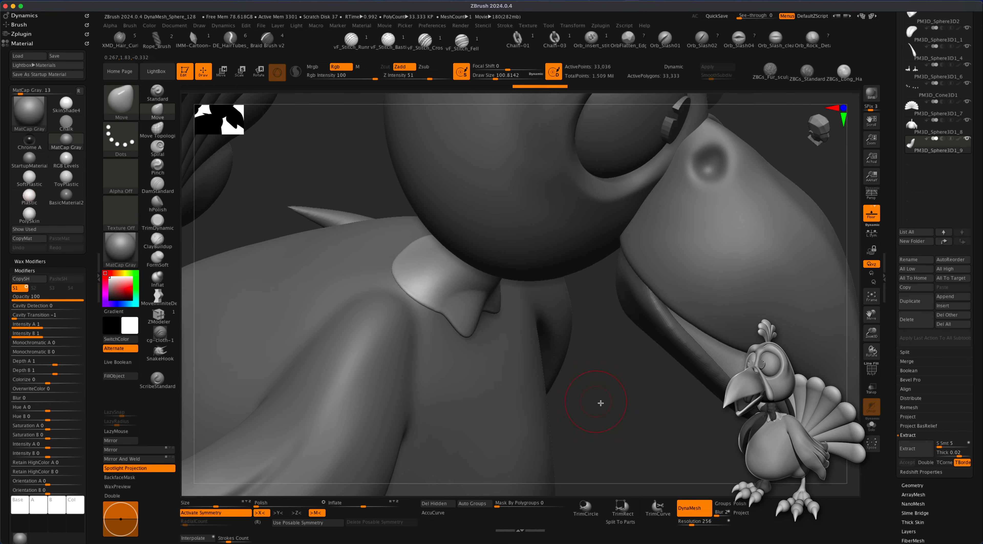
# Reduce the Move brush's draw size to about 83 and pull more scalloped points along the collar's front rim
pyautogui.moveTo(599, 402); pyautogui.dragTo(561, 364, button='right')
pyautogui.press('s')
pyautogui.moveTo(673, 407); pyautogui.dragTo(668, 407)
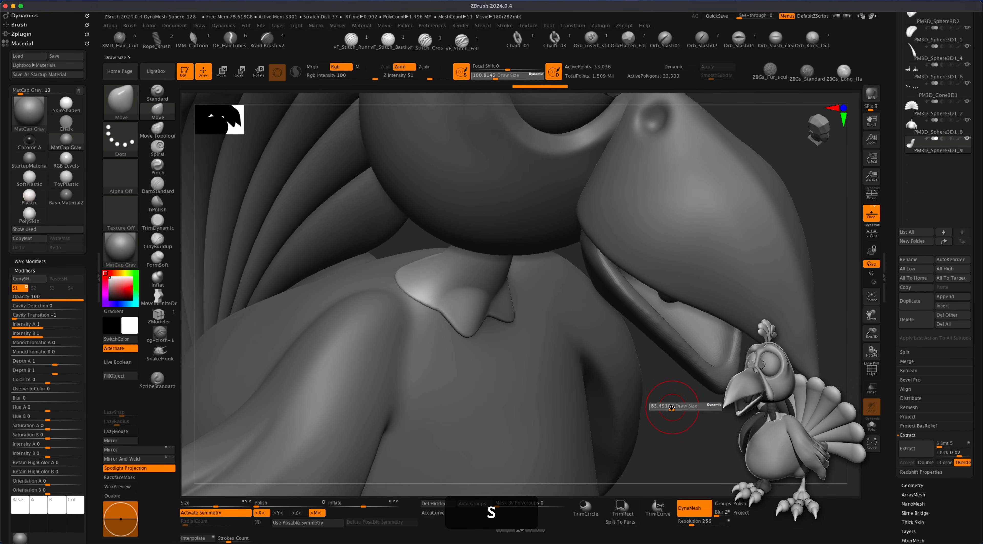
pyautogui.moveTo(477, 329); pyautogui.dragTo(496, 335)
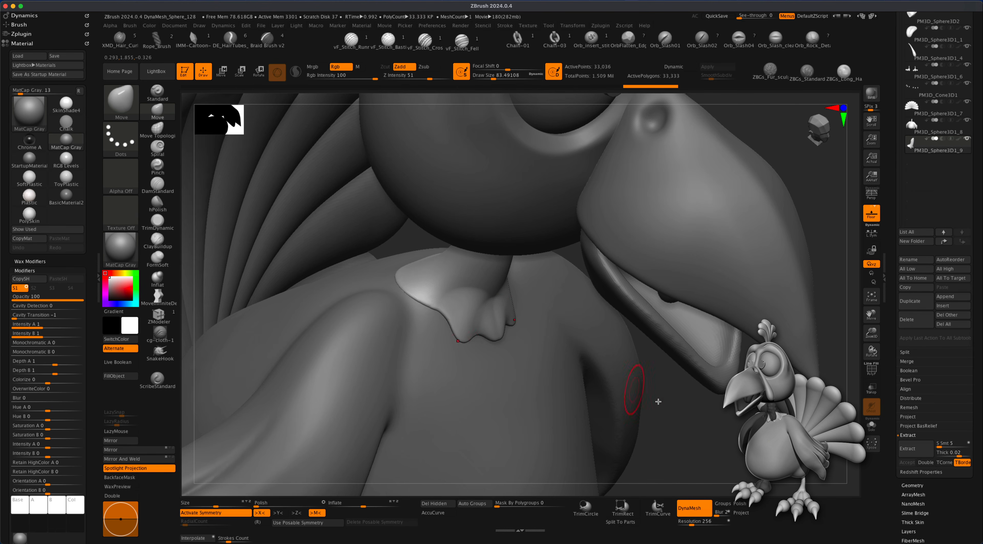
pyautogui.moveTo(701, 424); pyautogui.dragTo(691, 460)
pyautogui.moveTo(466, 338); pyautogui.dragTo(466, 345)
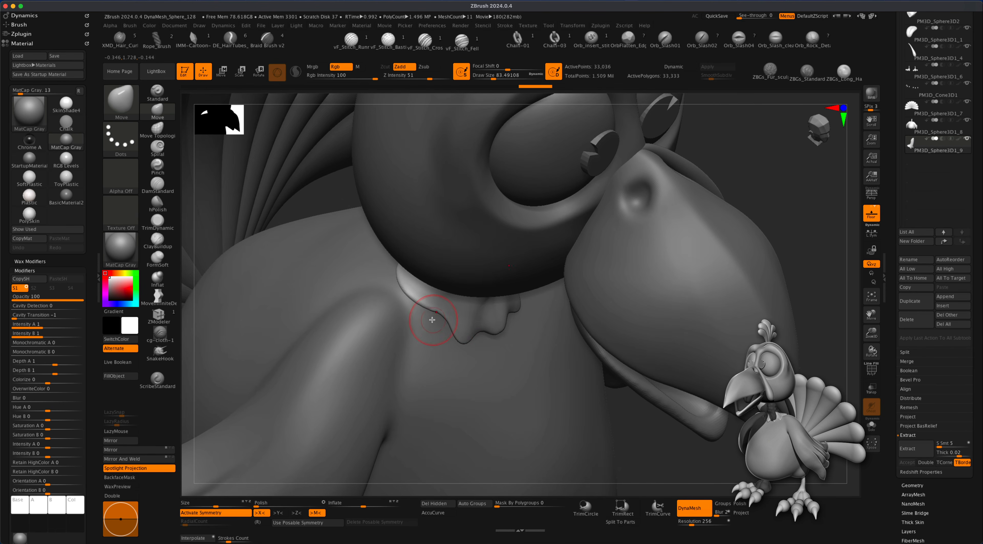
# Pull scallops down at the collar's side and outward over the shoulders and upper back with the Move brush
pyautogui.moveTo(424, 308); pyautogui.dragTo(424, 353)
pyautogui.moveTo(630, 427)
pyautogui.mouseDown()
pyautogui.moveTo(645, 439)
pyautogui.moveTo(633, 393)
pyautogui.moveTo(633, 407)
pyautogui.moveTo(652, 399)
pyautogui.moveTo(626, 385)
pyautogui.mouseUp()
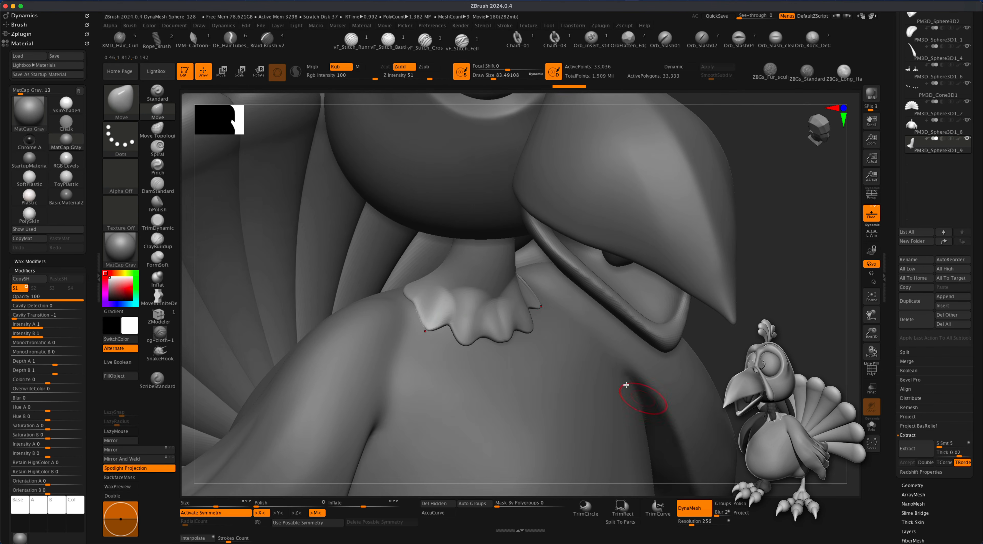
pyautogui.moveTo(541, 307); pyautogui.dragTo(550, 309)
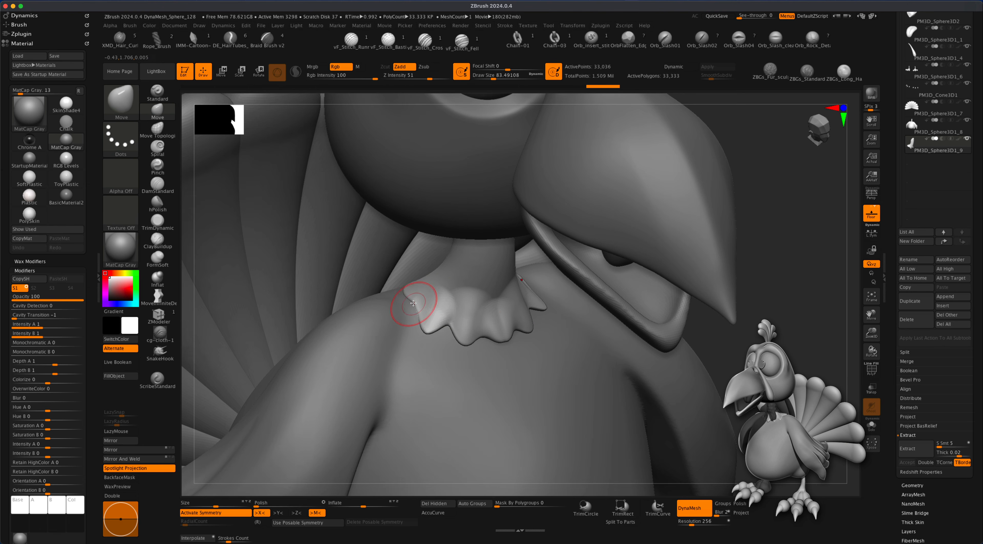
pyautogui.moveTo(411, 300); pyautogui.dragTo(366, 302)
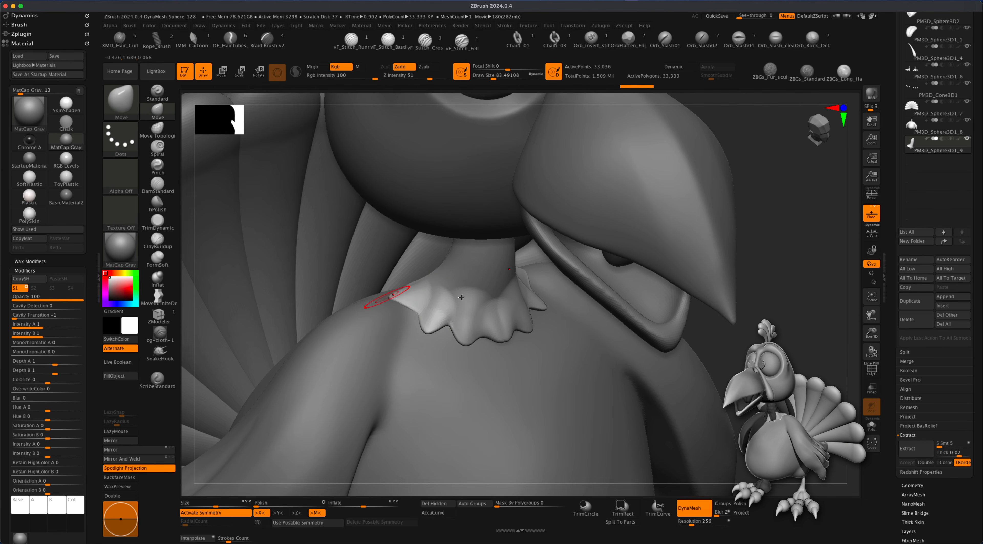
pyautogui.moveTo(384, 293); pyautogui.dragTo(397, 270, button='right')
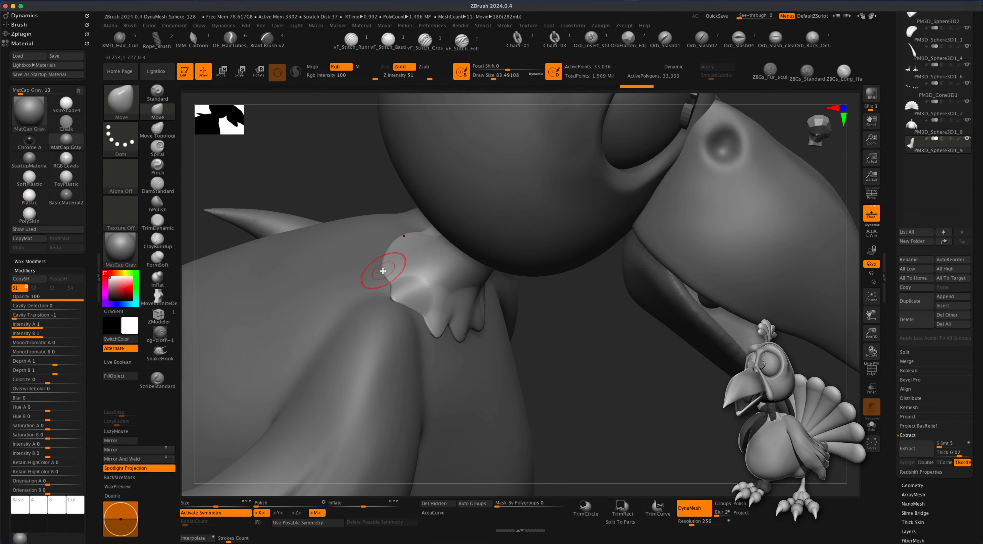
pyautogui.moveTo(384, 269); pyautogui.dragTo(344, 269)
pyautogui.moveTo(571, 331); pyautogui.dragTo(592, 389, button='right')
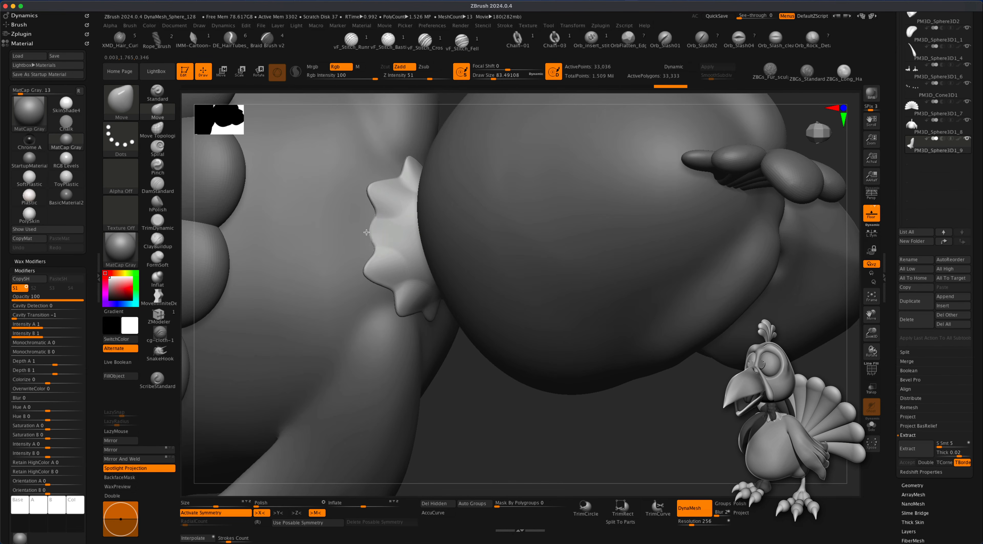
# Adjust the collar's rear and side scallops with the Move brush to refine the feather edge
pyautogui.moveTo(501, 388); pyautogui.dragTo(465, 325, button='right')
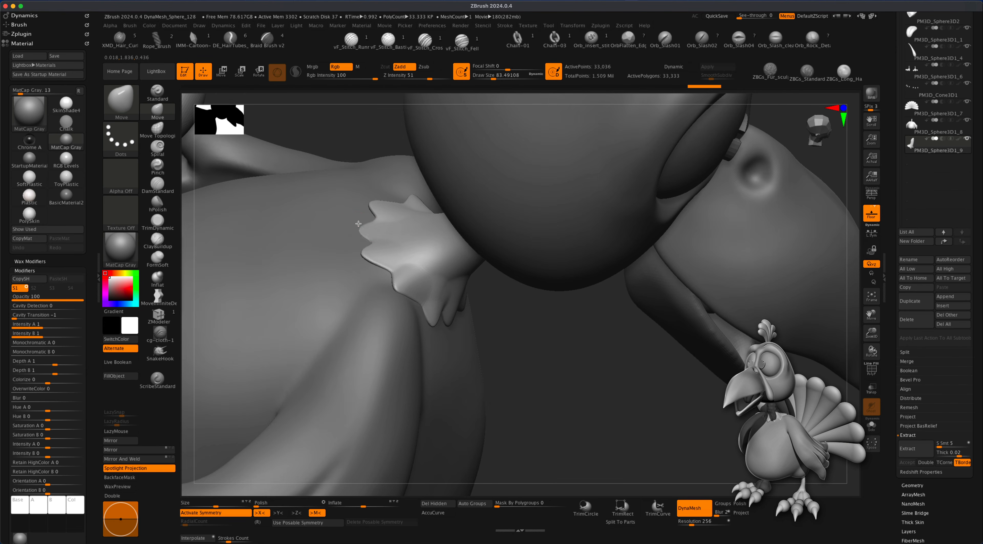
pyautogui.moveTo(578, 364); pyautogui.dragTo(347, 259, button='right')
pyautogui.moveTo(342, 265); pyautogui.dragTo(334, 240)
pyautogui.moveTo(684, 388); pyautogui.dragTo(357, 281, button='right')
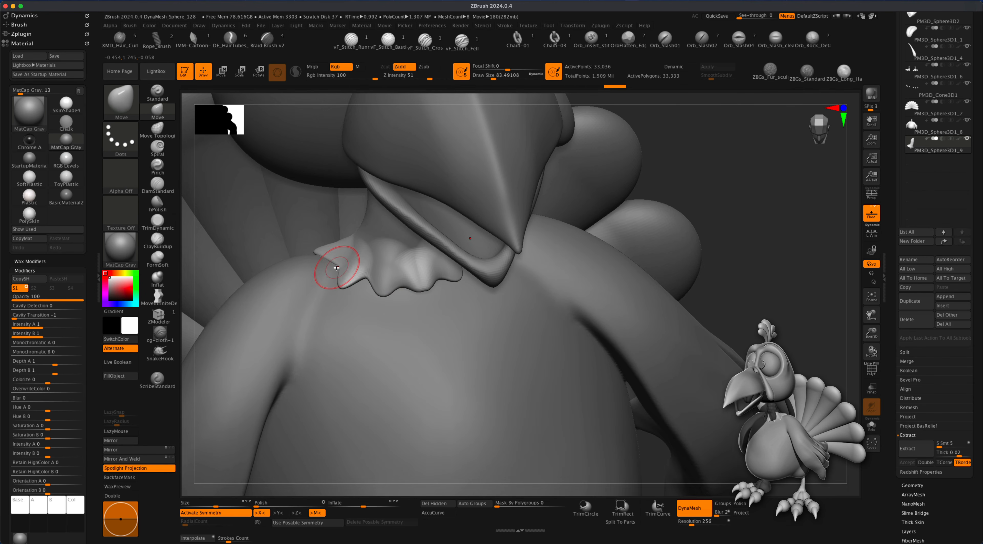
pyautogui.moveTo(335, 262); pyautogui.dragTo(339, 265)
pyautogui.moveTo(731, 273); pyautogui.dragTo(704, 270)
pyautogui.moveTo(346, 294); pyautogui.dragTo(336, 299)
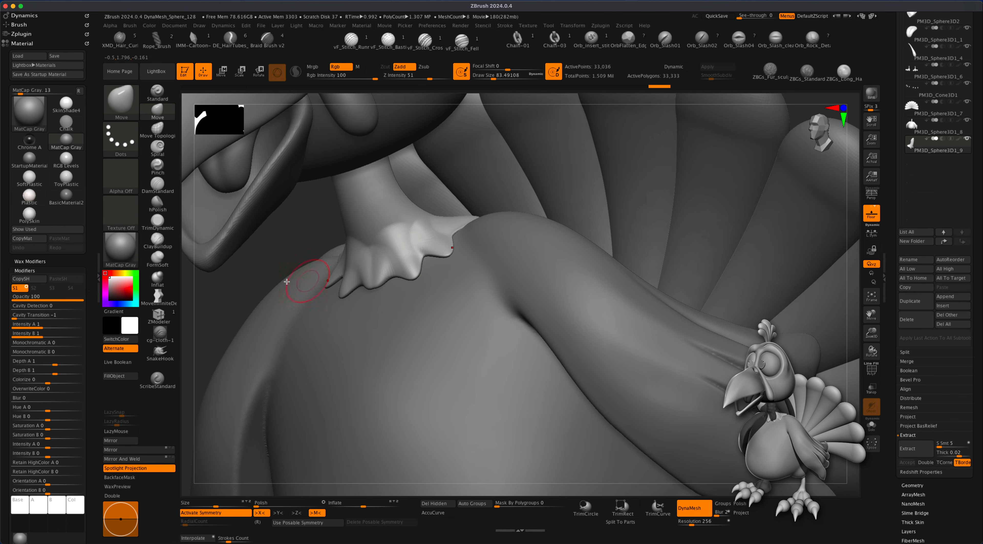
# Pull the small front scallop lower and draw the side point outward over the shoulder
pyautogui.moveTo(278, 267); pyautogui.dragTo(361, 305, button='right')
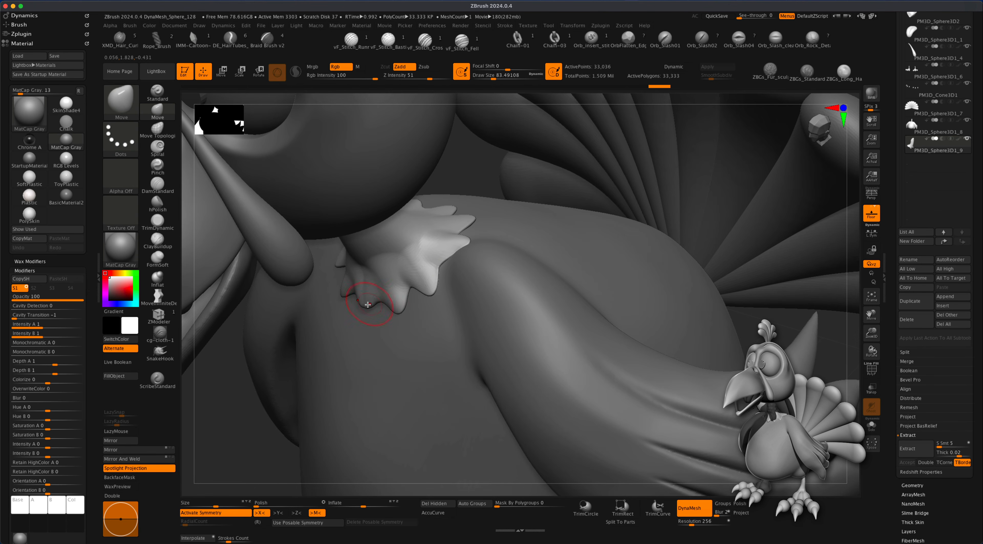
pyautogui.moveTo(367, 305); pyautogui.dragTo(363, 315)
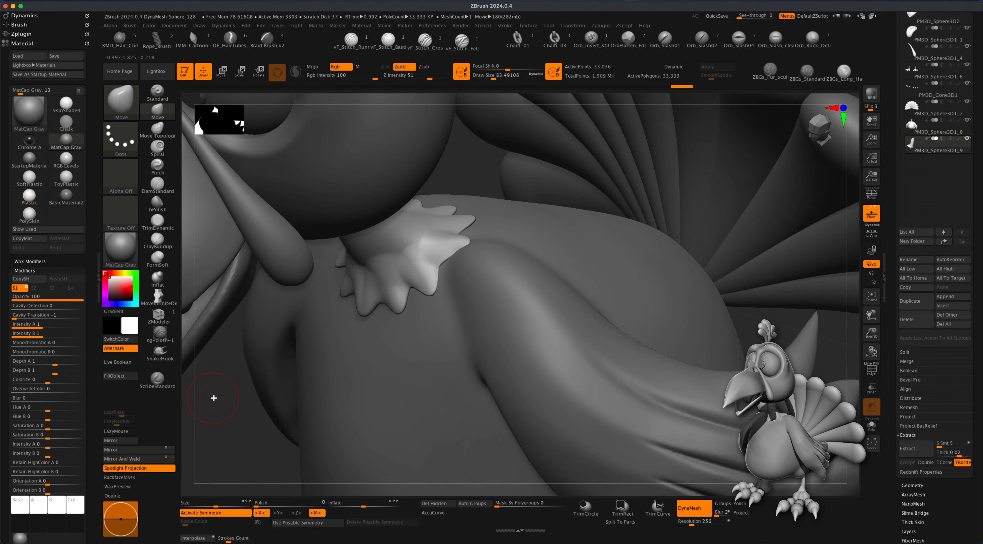
pyautogui.moveTo(213, 397); pyautogui.dragTo(248, 358, button='right')
pyautogui.moveTo(553, 325); pyautogui.dragTo(533, 323, button='right')
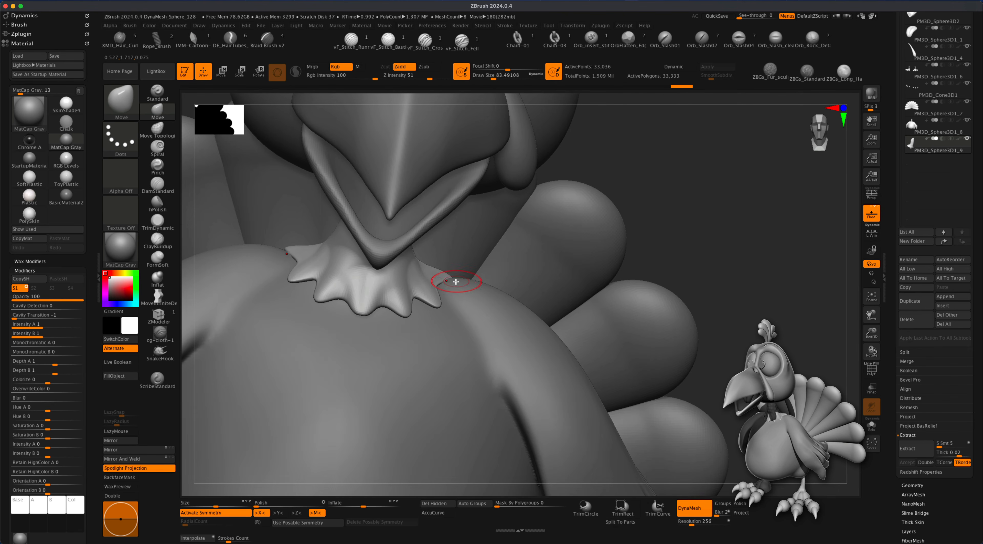
pyautogui.moveTo(437, 274); pyautogui.dragTo(436, 269)
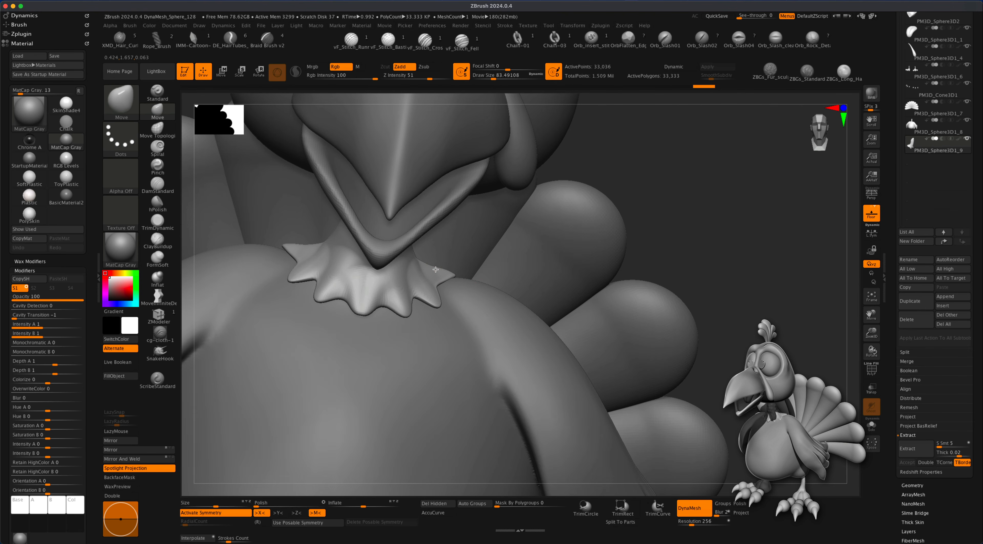
# Smooth the neck collar and re-DynaMesh it at resolution 256, checking it from several angles
pyautogui.moveTo(762, 340); pyautogui.dragTo(725, 386, button='right')
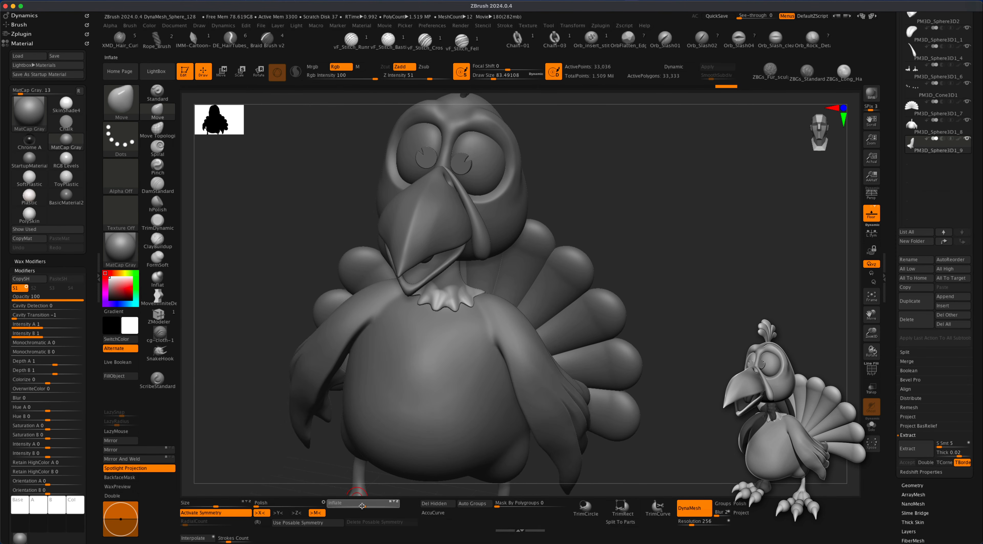
pyautogui.moveTo(575, 409)
pyautogui.keyDown('alt'); pyautogui.mouseDown(button='right')
pyautogui.moveTo(737, 391)
pyautogui.moveTo(747, 411)
pyautogui.mouseUp(button='right'); pyautogui.keyUp('alt')
pyautogui.moveTo(461, 292)
pyautogui.keyDown('shift'); pyautogui.mouseDown()
pyautogui.moveTo(451, 283)
pyautogui.moveTo(464, 287)
pyautogui.mouseUp(); pyautogui.keyUp('shift')
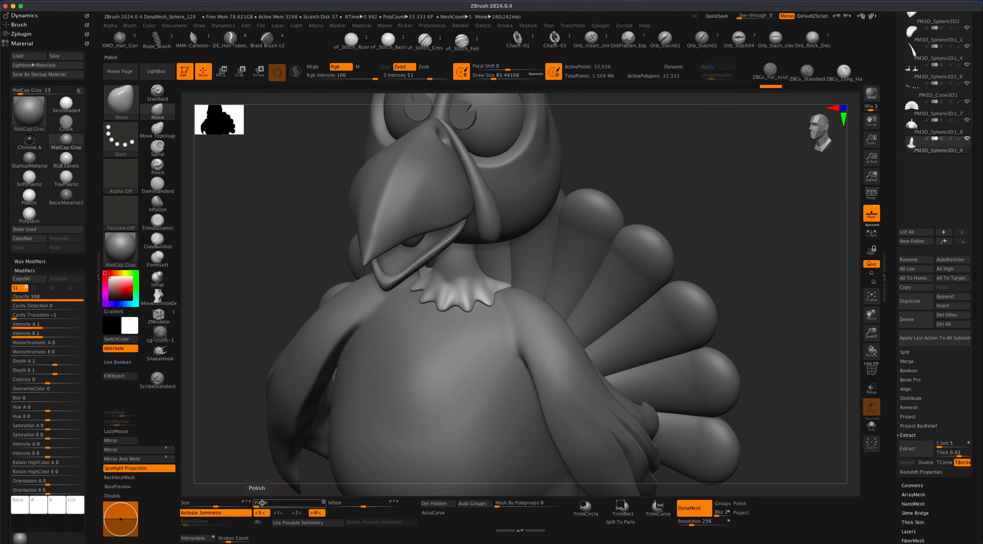
pyautogui.keyDown('shift'); pyautogui.keyDown('super'); pyautogui.moveTo(726, 271); pyautogui.dragTo(778, 340); pyautogui.keyUp('super'); pyautogui.keyUp('shift')
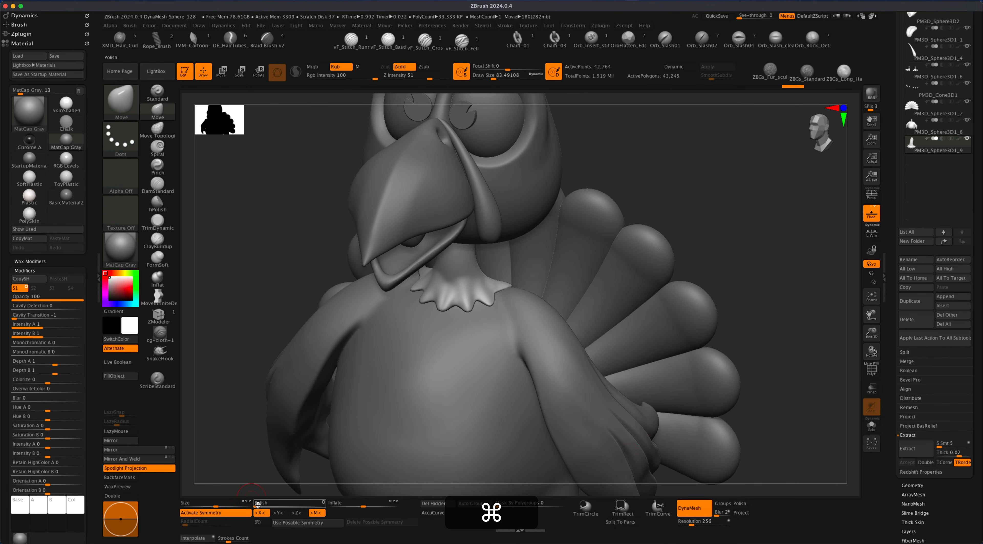
pyautogui.press('shift')
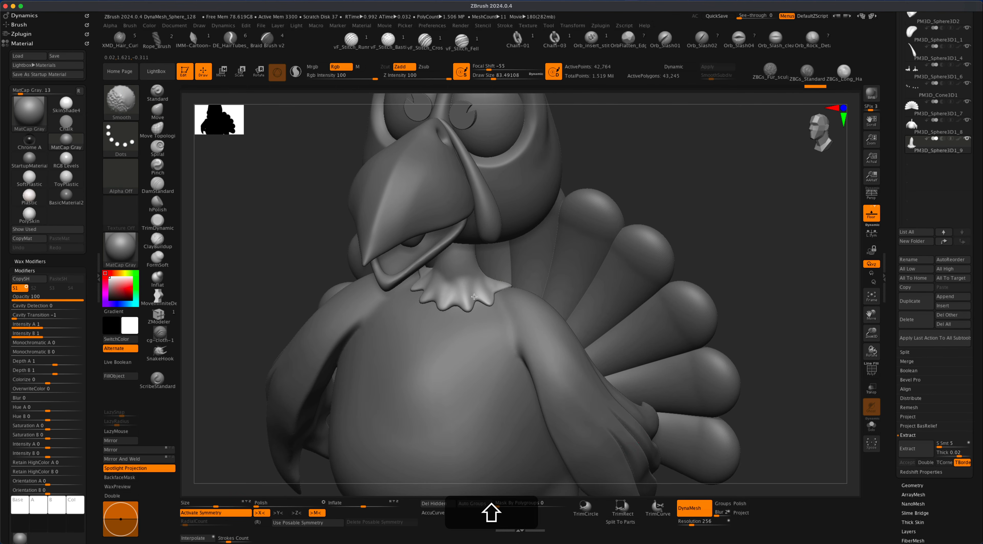
pyautogui.moveTo(687, 203); pyautogui.dragTo(722, 190)
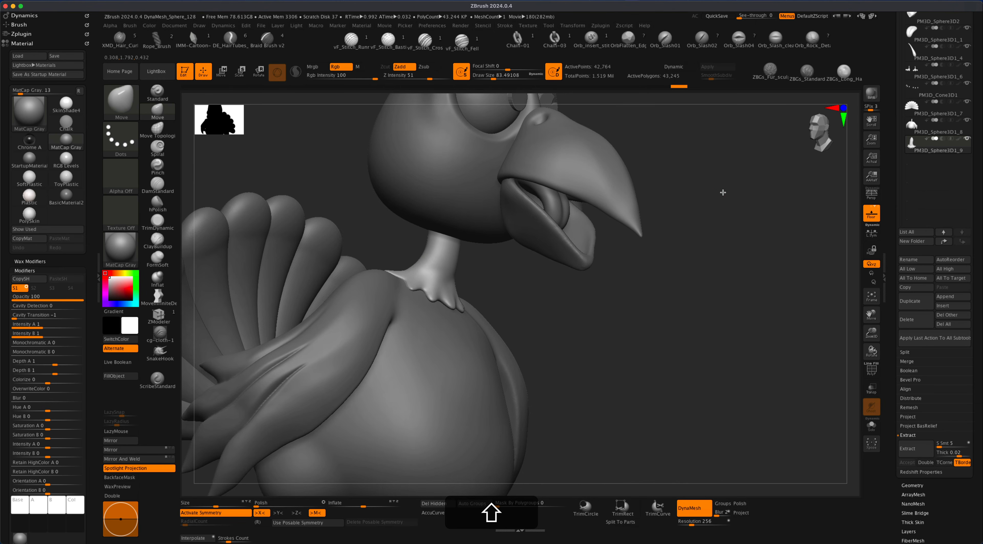
pyautogui.keyDown('shift'); pyautogui.moveTo(425, 271); pyautogui.dragTo(429, 274); pyautogui.keyUp('shift')
pyautogui.moveTo(559, 310); pyautogui.dragTo(453, 290)
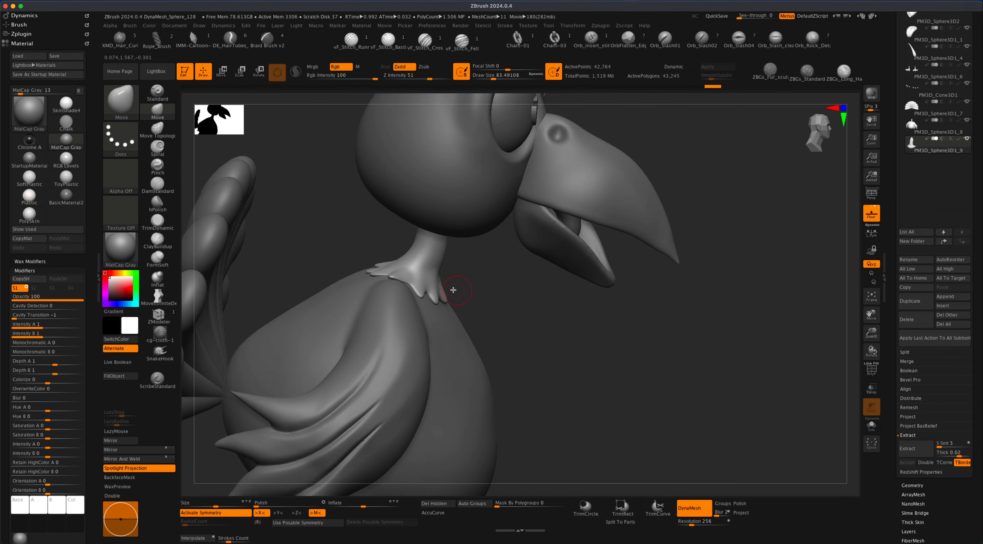
pyautogui.moveTo(577, 328); pyautogui.dragTo(530, 317)
pyautogui.keyDown('alt'); pyautogui.moveTo(806, 289); pyautogui.dragTo(796, 211); pyautogui.keyUp('alt')
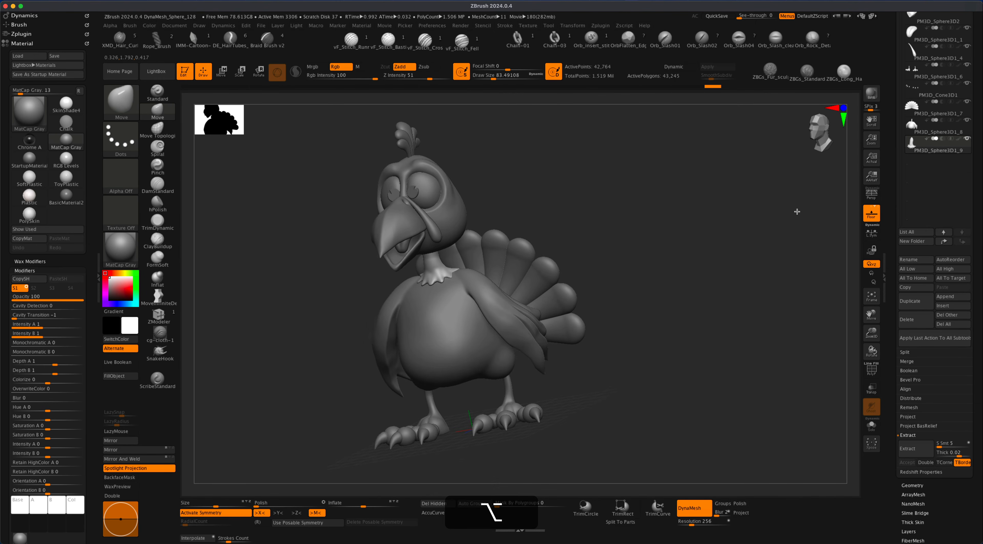
# Set up the Standard brush with a DragRect stroke, Alpha 01, draw size about 101 and Rgb turned off
pyautogui.moveTo(691, 303)
pyautogui.keyDown('alt'); pyautogui.mouseDown()
pyautogui.moveTo(713, 312)
pyautogui.moveTo(678, 343)
pyautogui.moveTo(680, 325)
pyautogui.moveTo(687, 331)
pyautogui.mouseUp(); pyautogui.keyUp('alt')
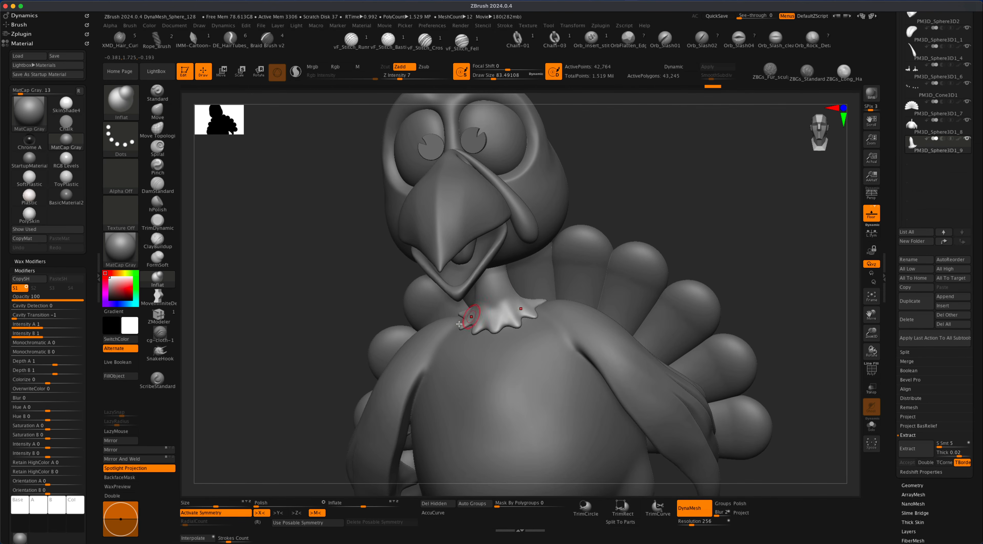
pyautogui.click(157, 92)
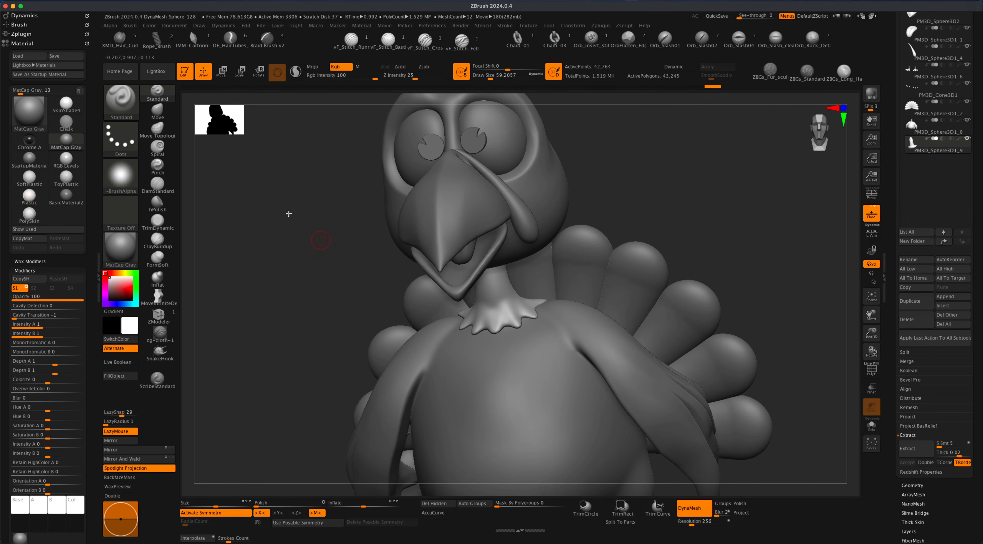
pyautogui.click(125, 139)
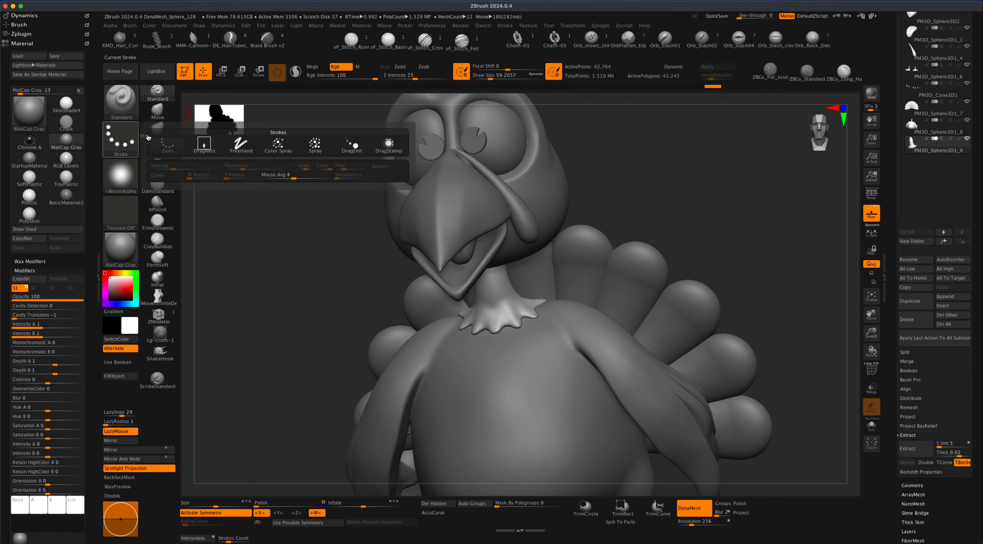
pyautogui.click(205, 145)
pyautogui.click(121, 177)
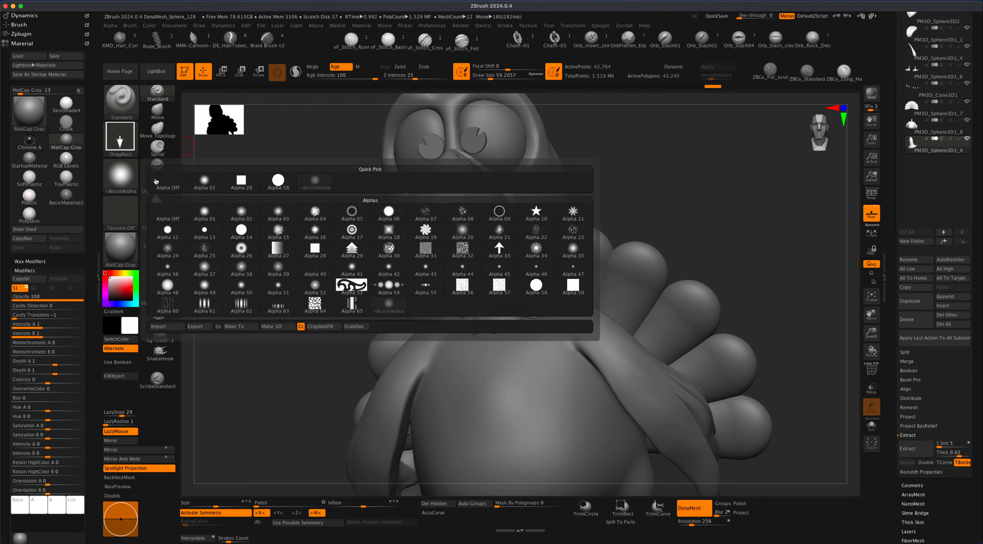
pyautogui.moveTo(208, 217)
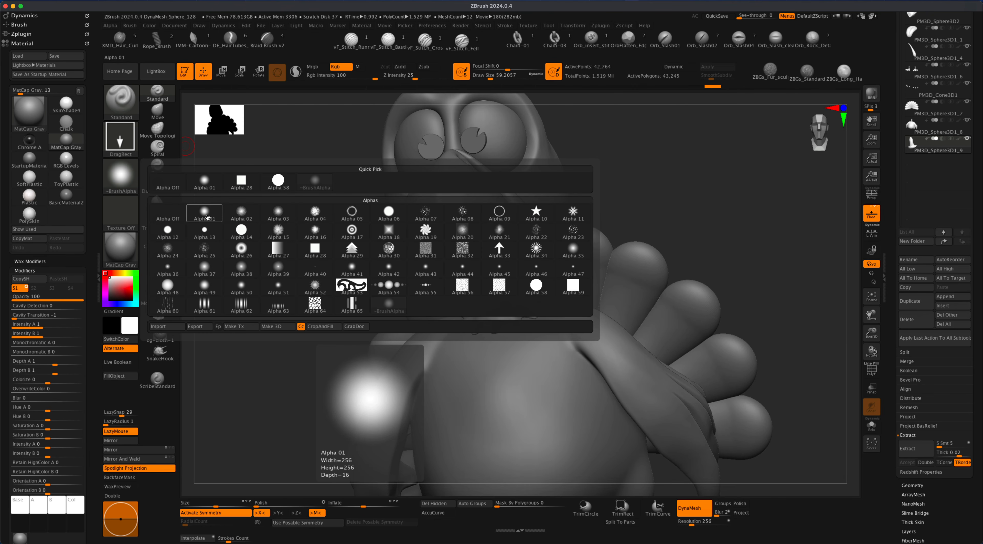
pyautogui.click(208, 216)
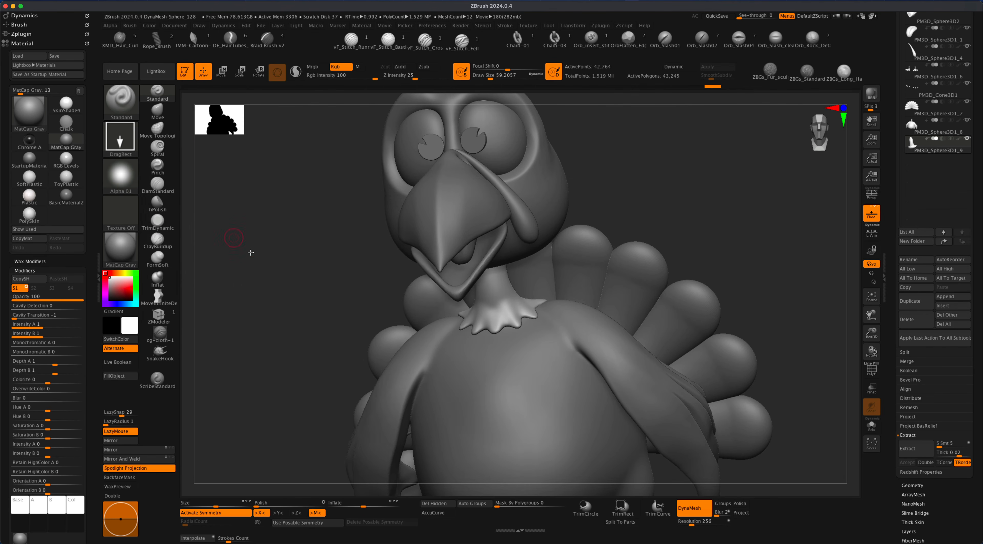
pyautogui.press('s')
pyautogui.moveTo(273, 264); pyautogui.dragTo(278, 264)
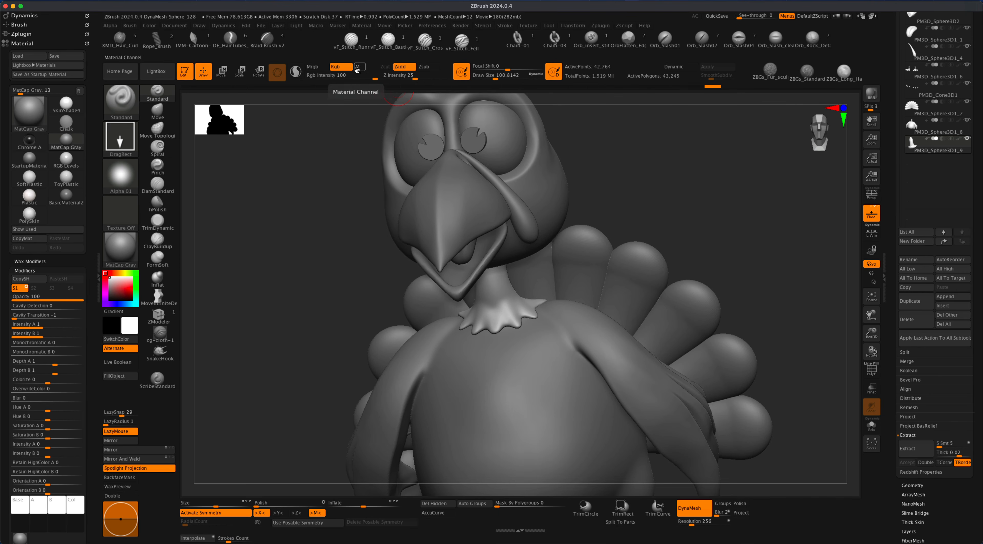
pyautogui.click(339, 68)
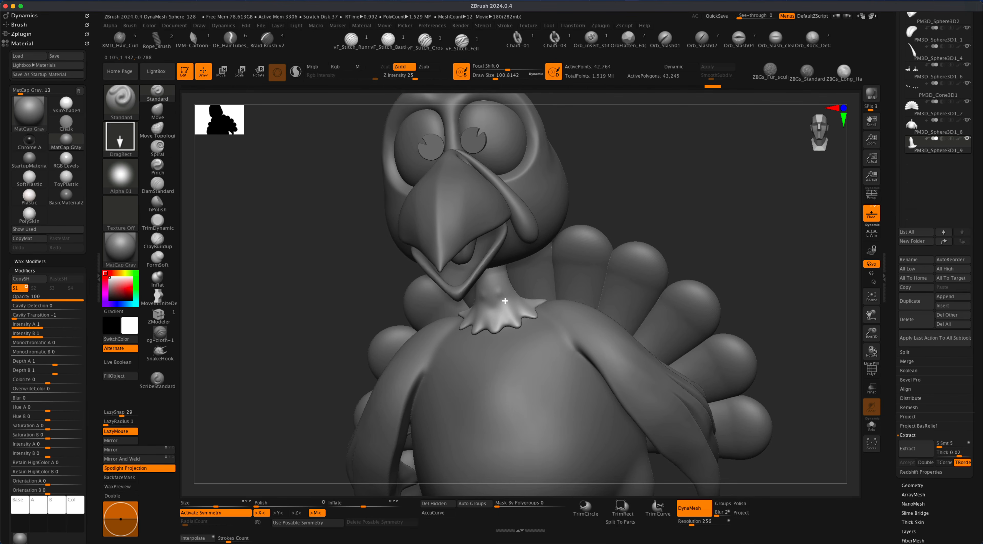
# Undo the test bumps, set Z Intensity to 33, and add small bumps down the neck's front with symmetry off
pyautogui.press('super+z')
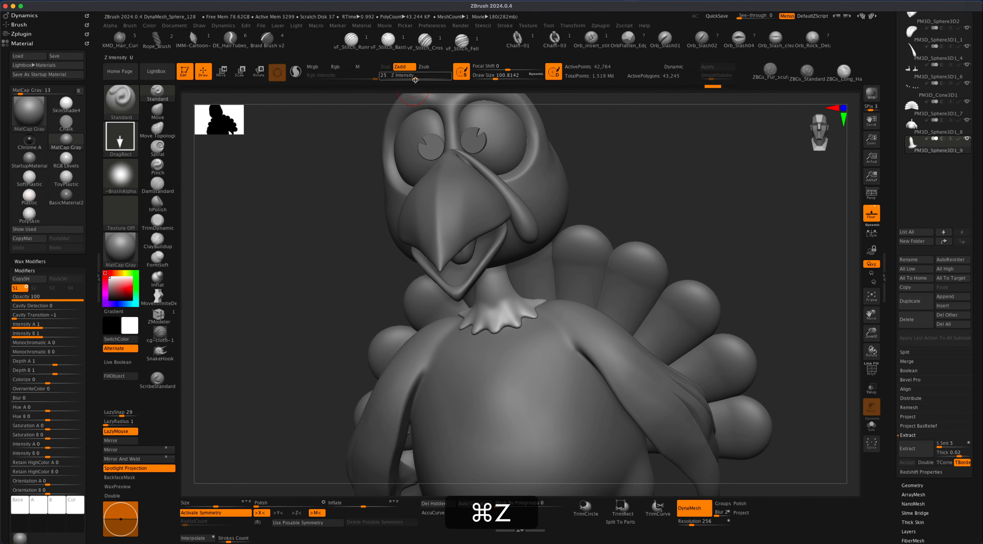
pyautogui.moveTo(415, 80); pyautogui.dragTo(419, 79)
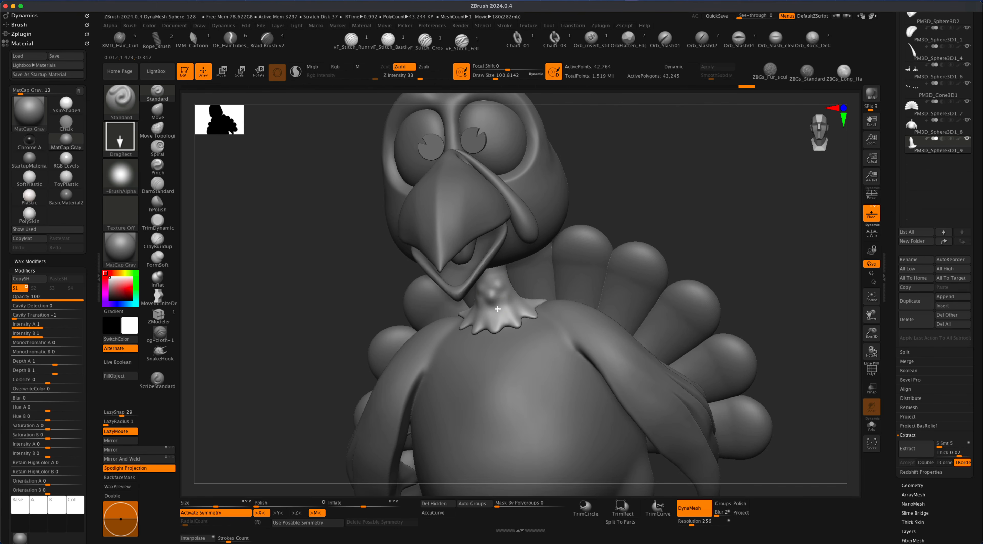
pyautogui.press('super+z')
pyautogui.press('super+z')
pyautogui.press('x')
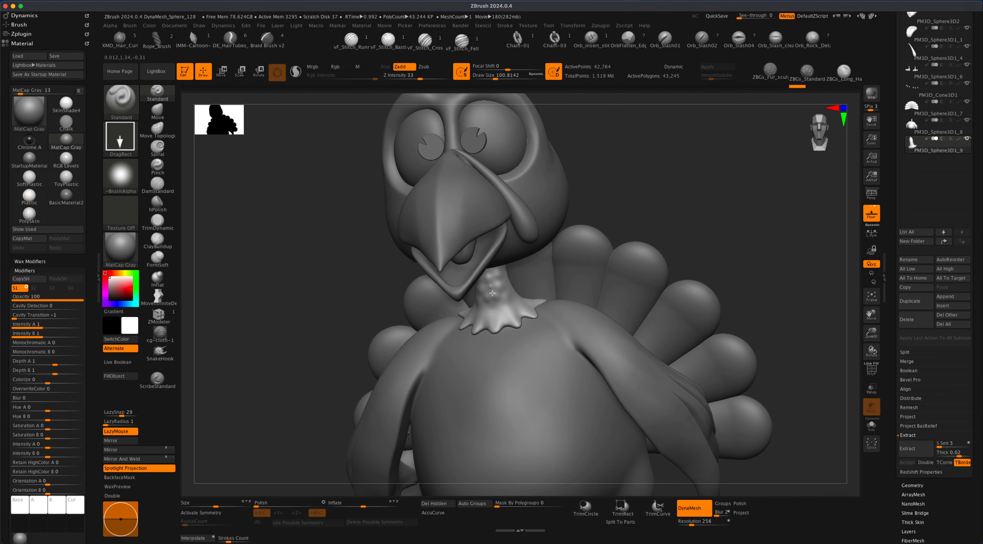
# Turn X symmetry back on, add bumps around the sides and back of the neck, and turn symmetry off
pyautogui.moveTo(696, 206); pyautogui.dragTo(691, 202)
pyautogui.press('x')
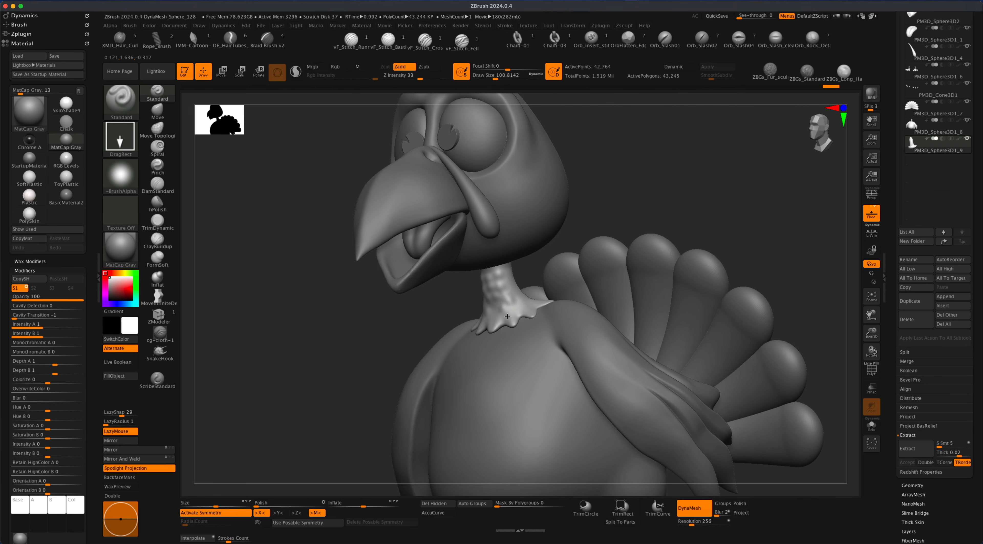
pyautogui.moveTo(618, 223); pyautogui.dragTo(525, 280)
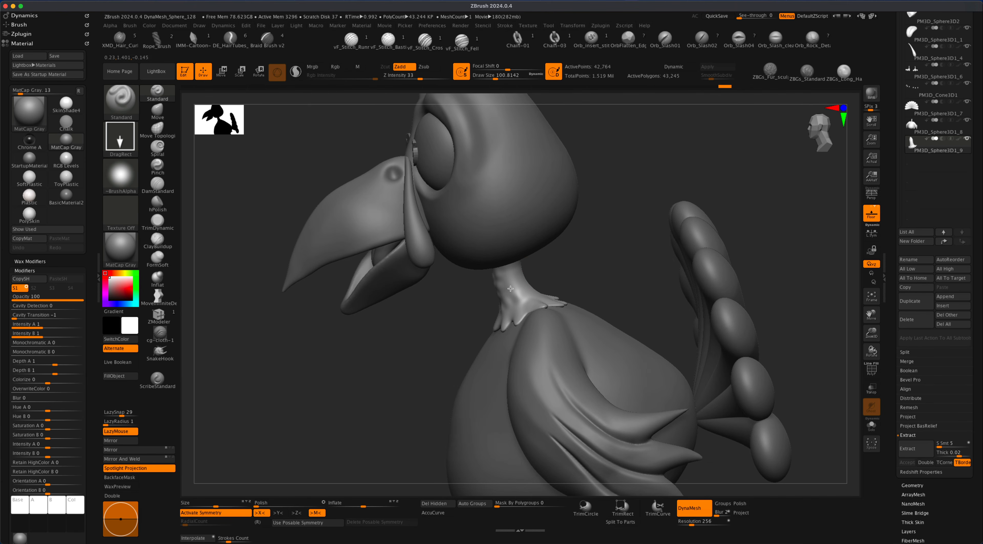
pyautogui.moveTo(611, 244); pyautogui.dragTo(528, 291)
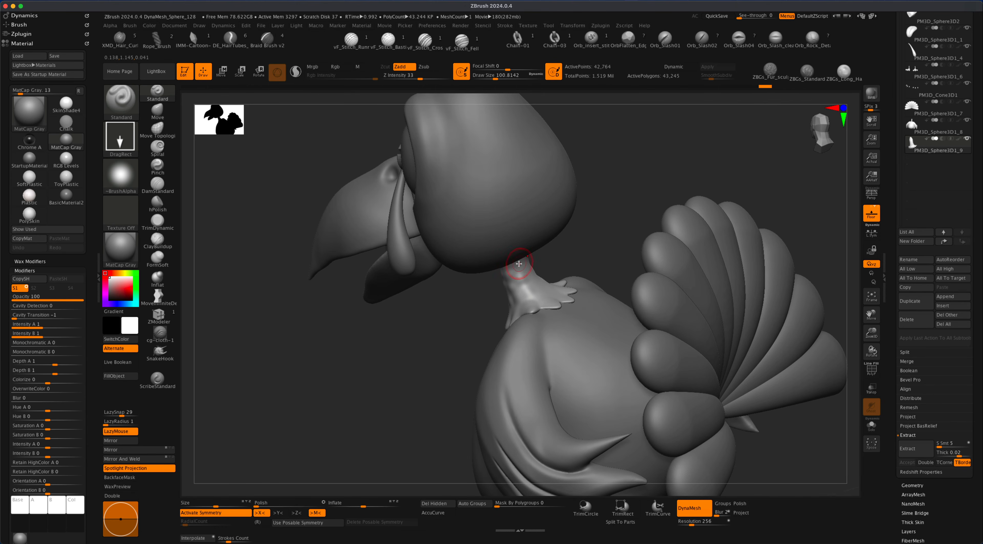
pyautogui.moveTo(578, 245); pyautogui.dragTo(712, 354)
pyautogui.press('x')
# Turn on perspective with an 18 mm focal length and inspect the whole turkey from both sides
pyautogui.press('p')
pyautogui.moveTo(283, 237); pyautogui.dragTo(307, 255)
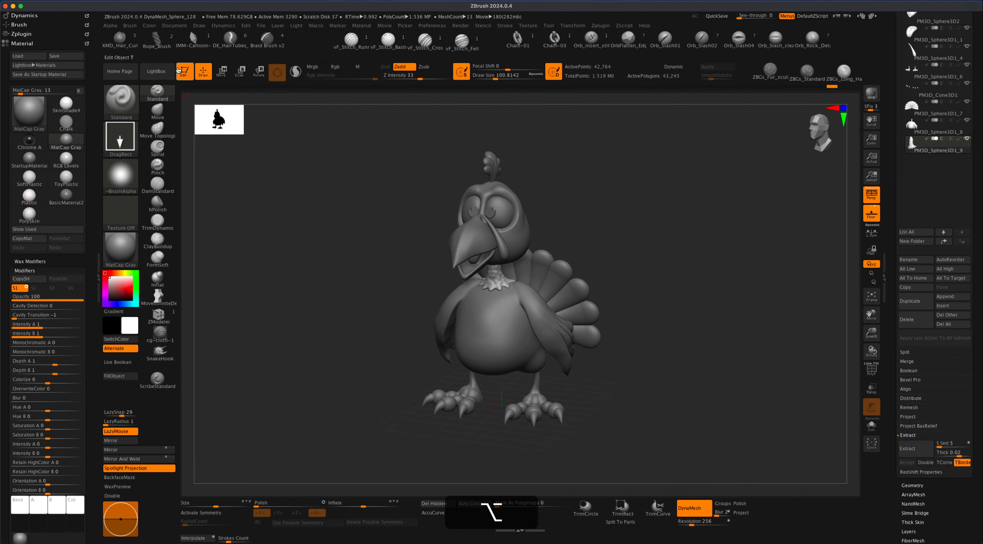
pyautogui.click(197, 29)
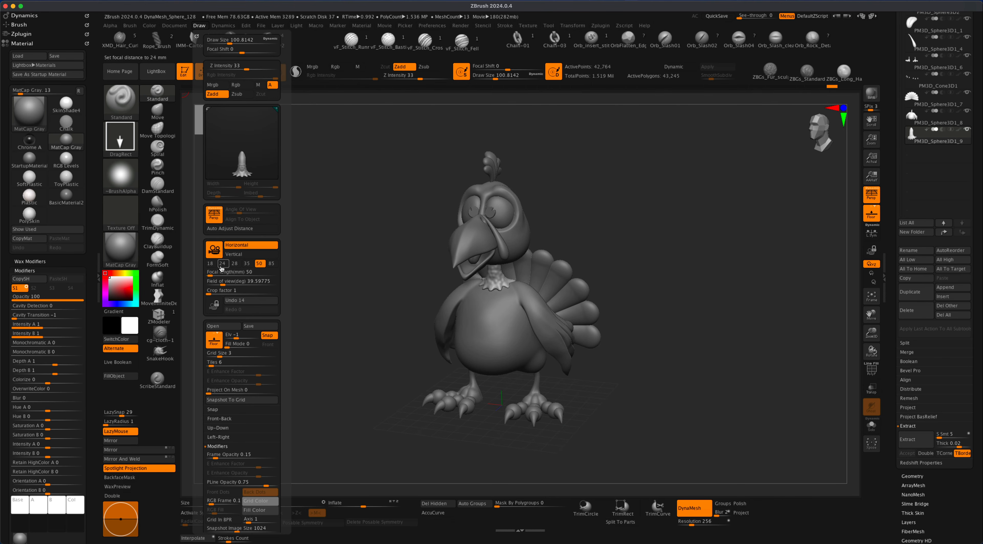
pyautogui.click(212, 264)
pyautogui.keyDown('alt'); pyautogui.moveTo(393, 332); pyautogui.dragTo(386, 355); pyautogui.keyUp('alt')
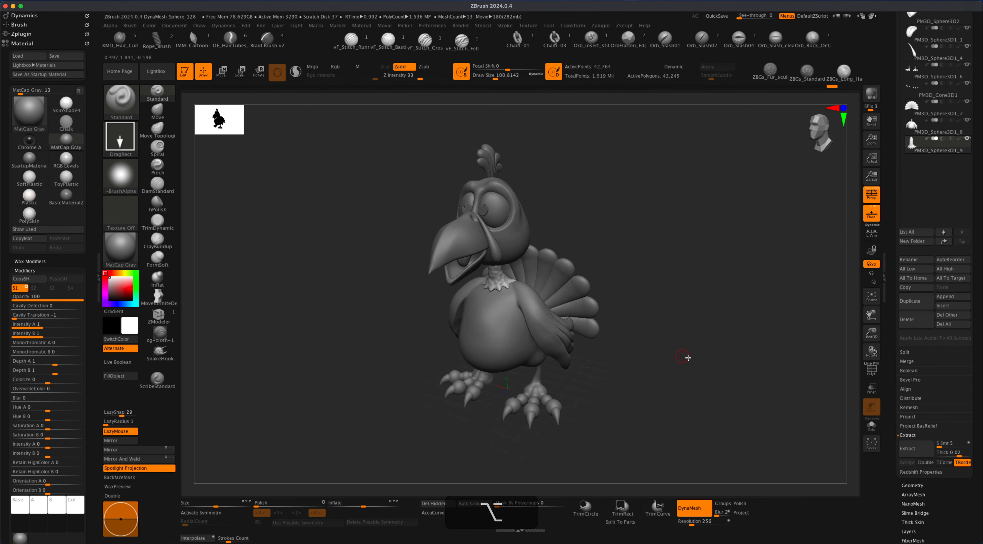
pyautogui.keyDown('alt'); pyautogui.moveTo(686, 358); pyautogui.dragTo(695, 345); pyautogui.keyUp('alt')
pyautogui.moveTo(692, 379)
pyautogui.mouseDown()
pyautogui.moveTo(726, 384)
pyautogui.moveTo(588, 384)
pyautogui.moveTo(654, 395)
pyautogui.moveTo(667, 382)
pyautogui.moveTo(661, 386)
pyautogui.moveTo(690, 393)
pyautogui.mouseUp()
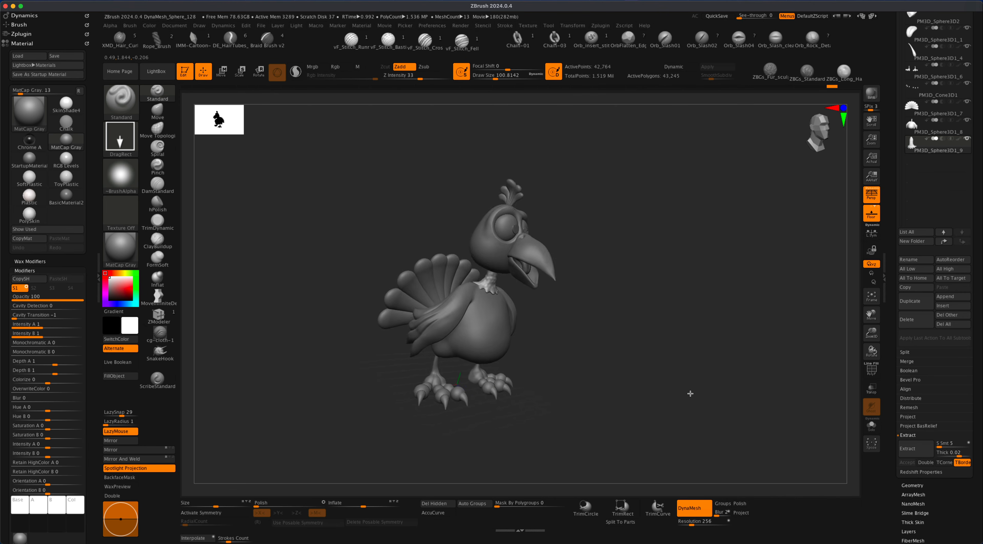